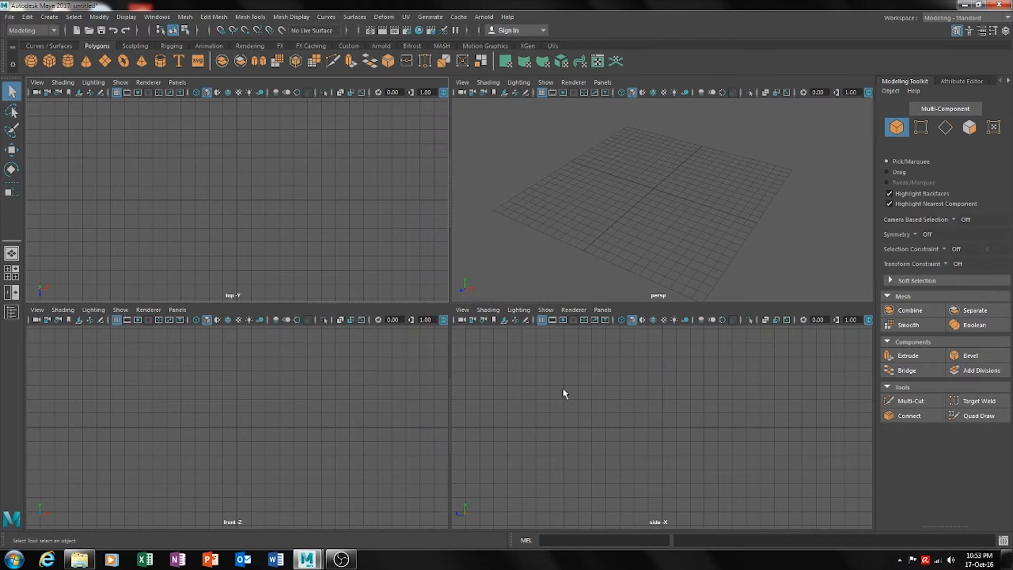
Import Side.jpg from the sourceimages folder as an image plane in the side view
{"action": "left_click", "coordinate": [466, 314]}
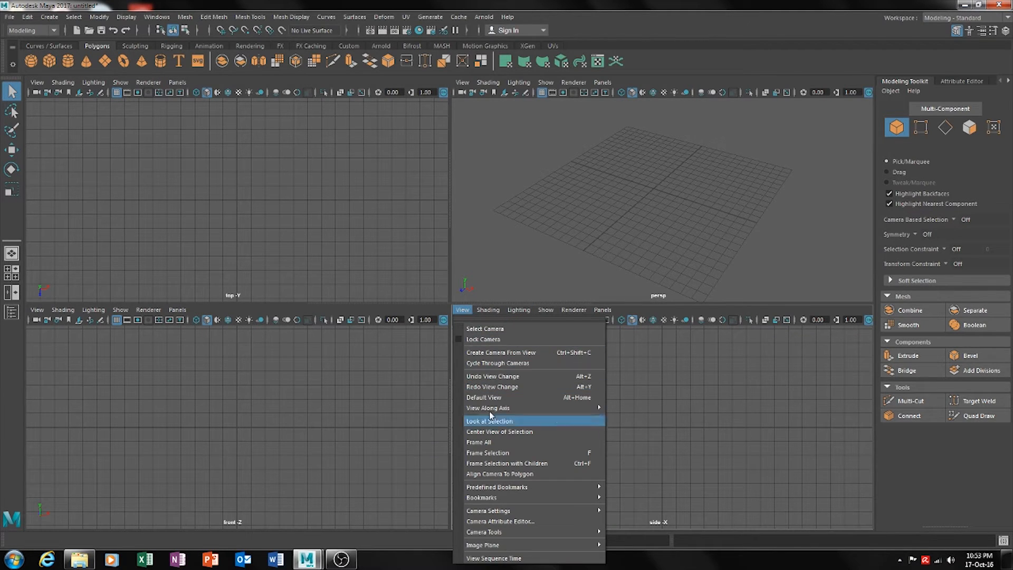
{"action": "mouse_move", "coordinate": [525, 545]}
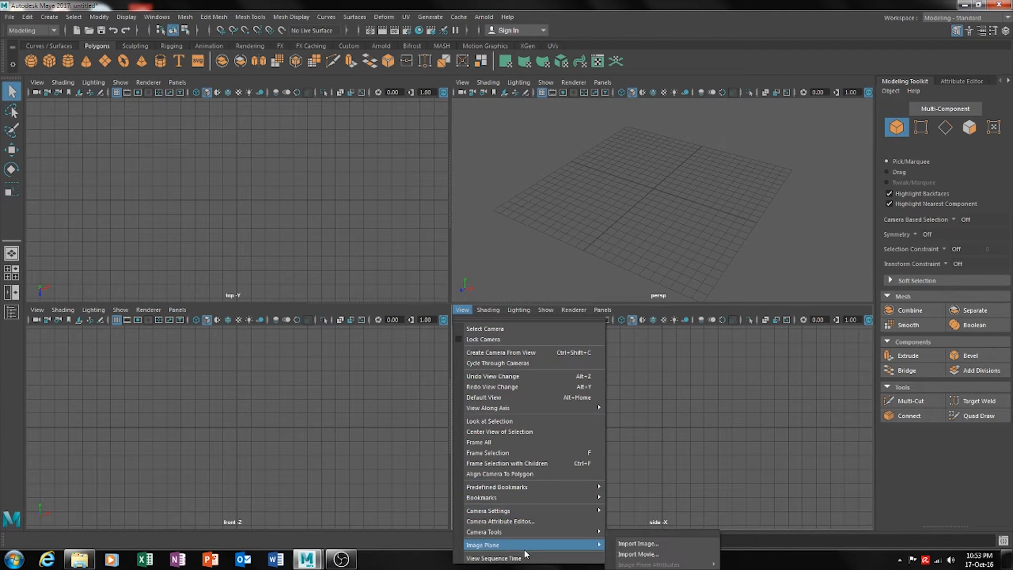
{"action": "left_click", "coordinate": [678, 546]}
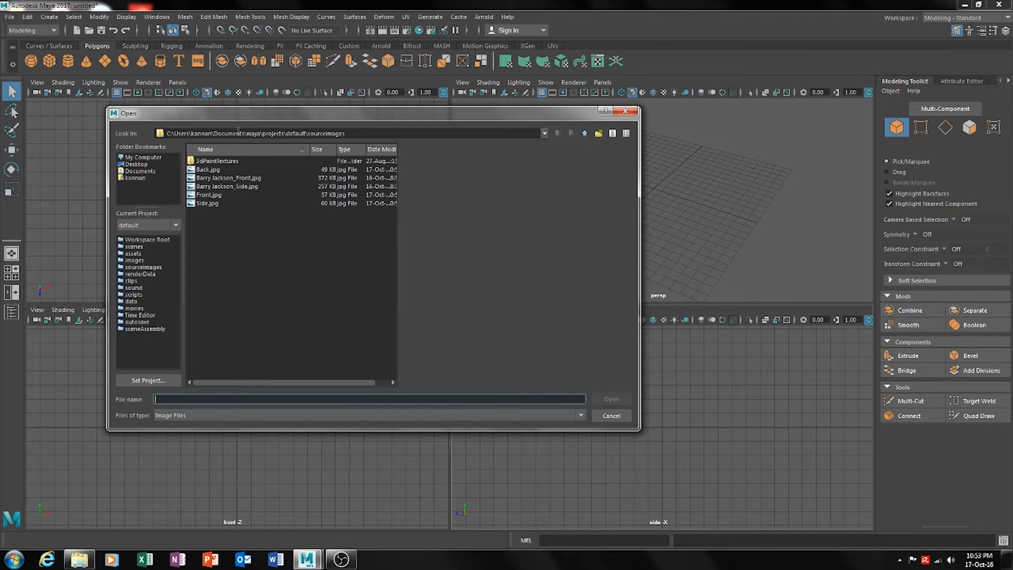
{"action": "left_click_drag", "start_coordinate": [362, 134], "coordinate": [320, 138]}
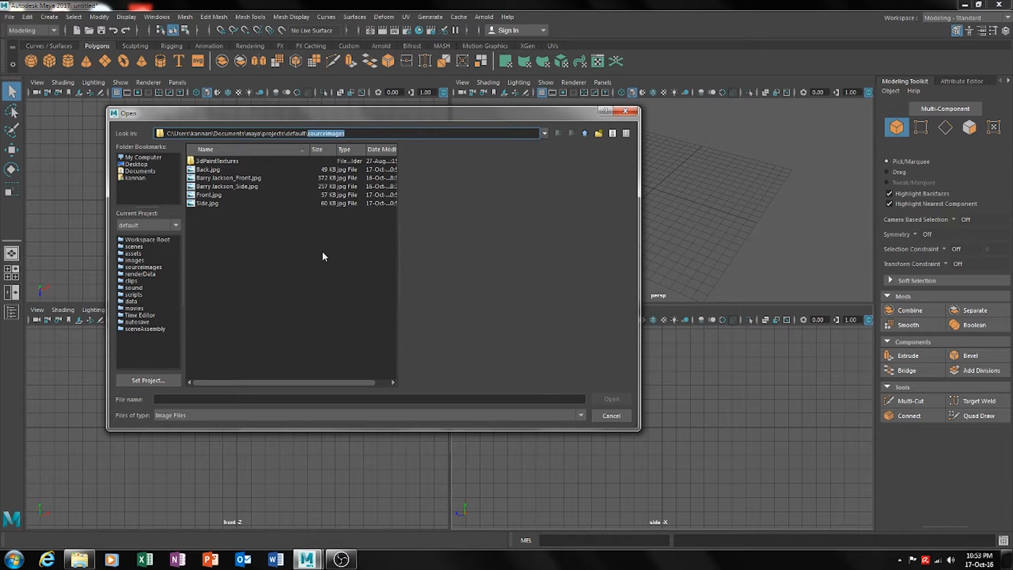
{"action": "left_click", "coordinate": [208, 203]}
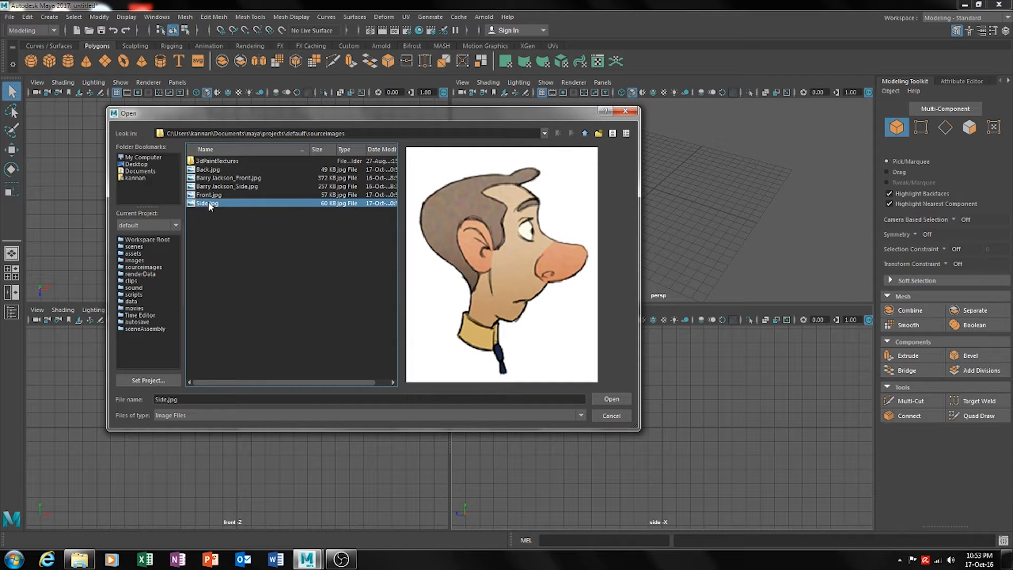
{"action": "left_click", "coordinate": [612, 399]}
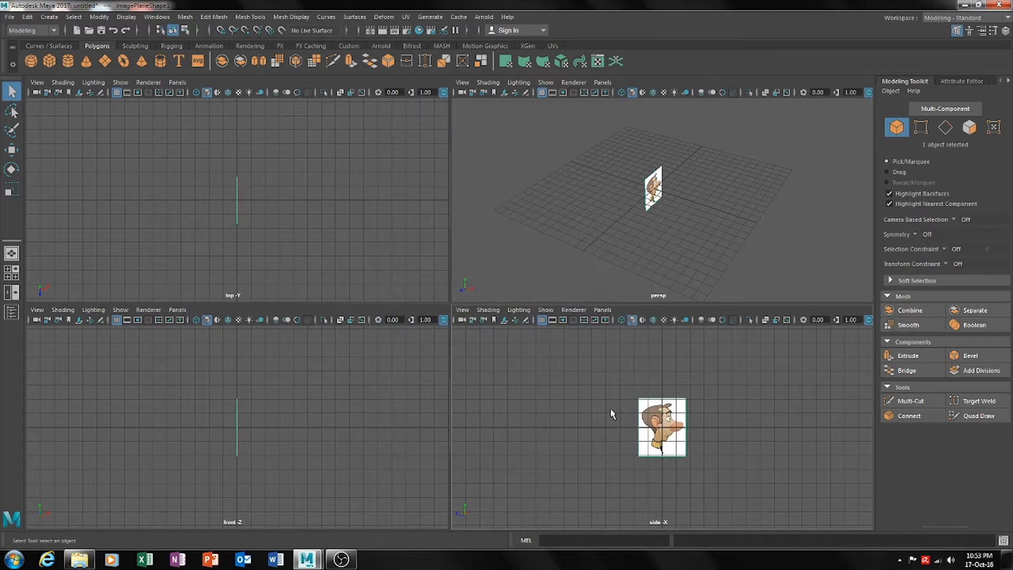
{"action": "left_click", "coordinate": [580, 431]}
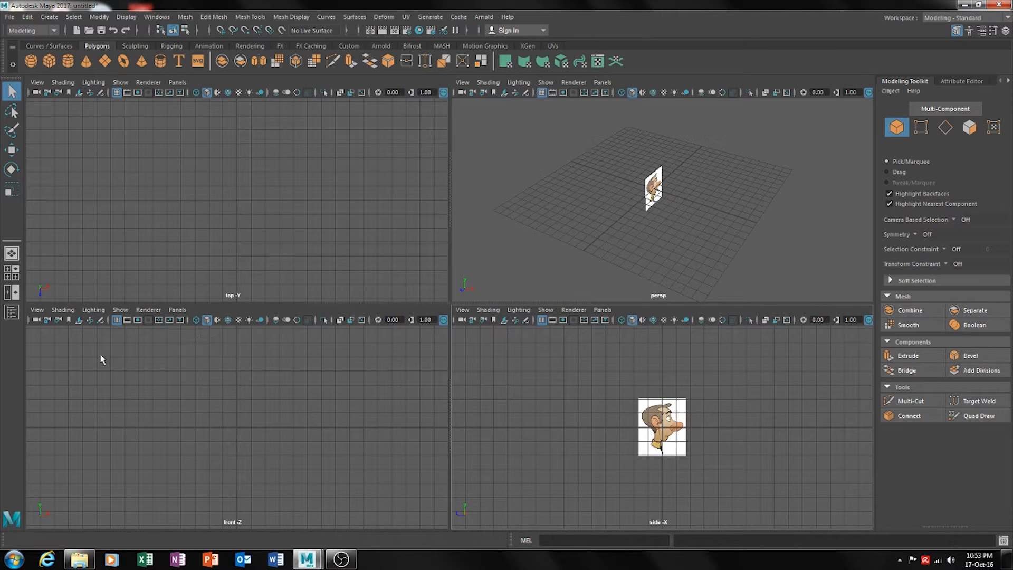
Import Front.jpg from the sourceimages folder as an image plane in the front view
{"action": "left_click", "coordinate": [37, 311]}
{"action": "mouse_move", "coordinate": [143, 545]}
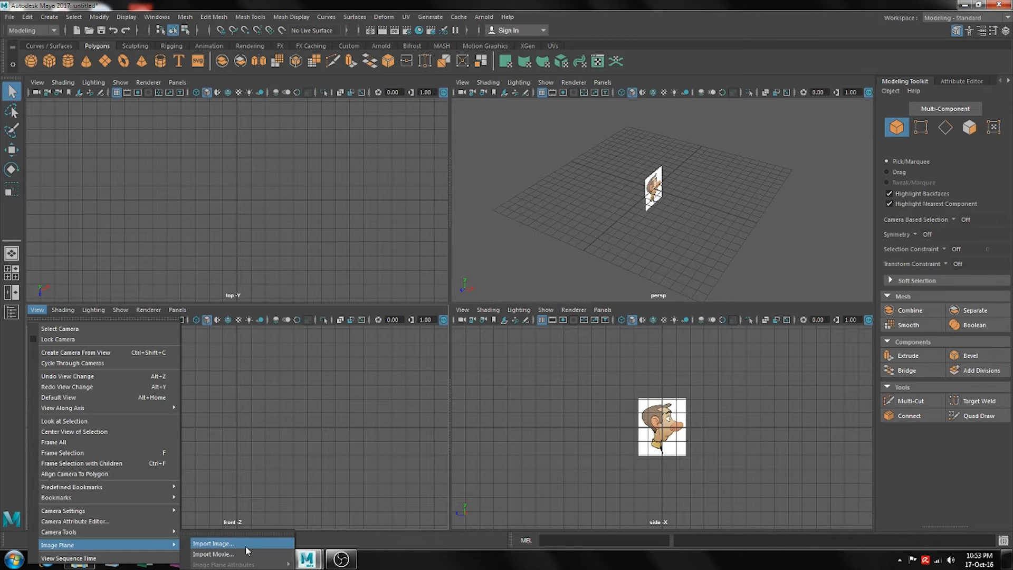
{"action": "left_click", "coordinate": [214, 544]}
{"action": "left_click", "coordinate": [203, 195]}
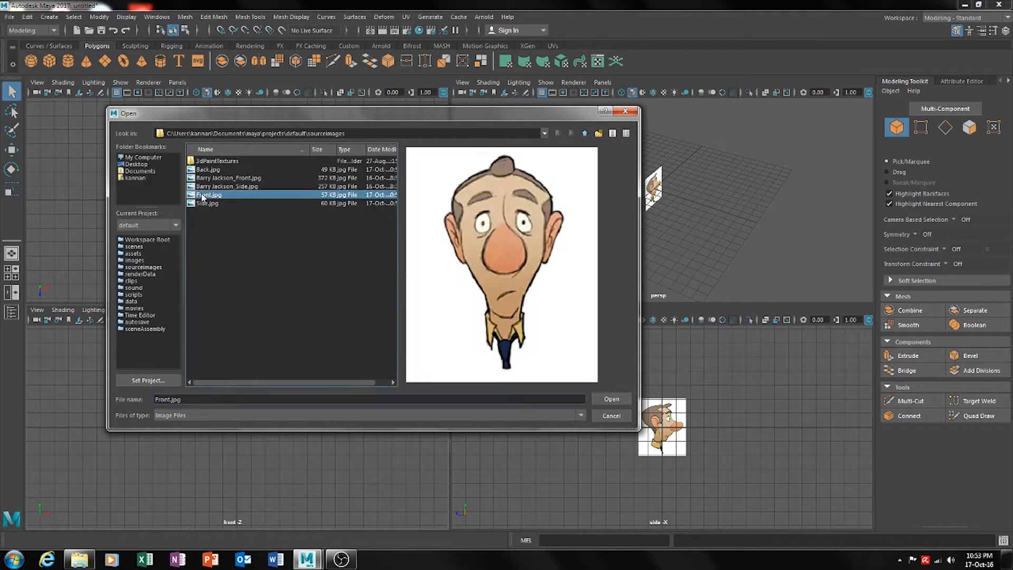
{"action": "left_click", "coordinate": [611, 399]}
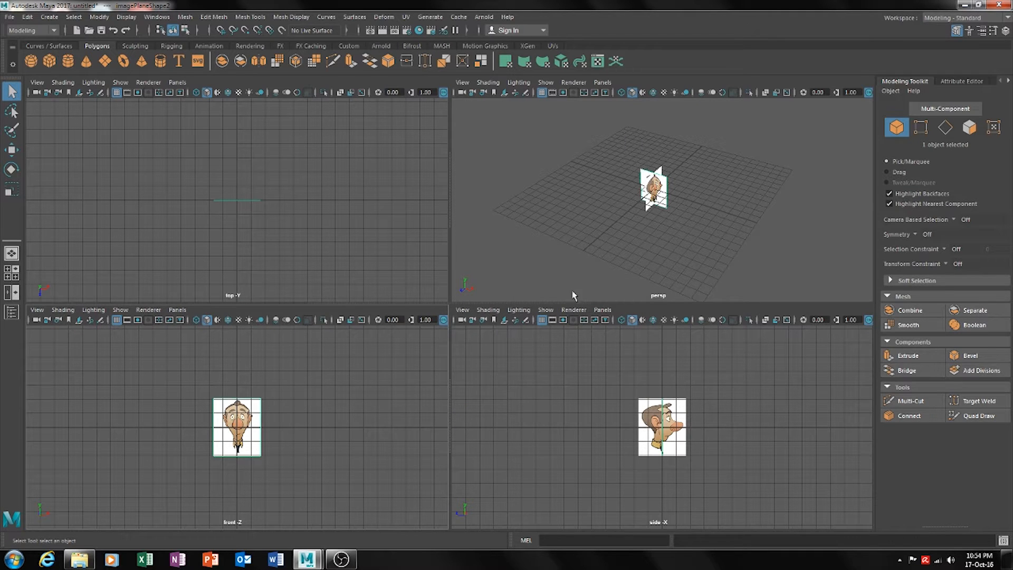
{"action": "left_click", "coordinate": [718, 240]}
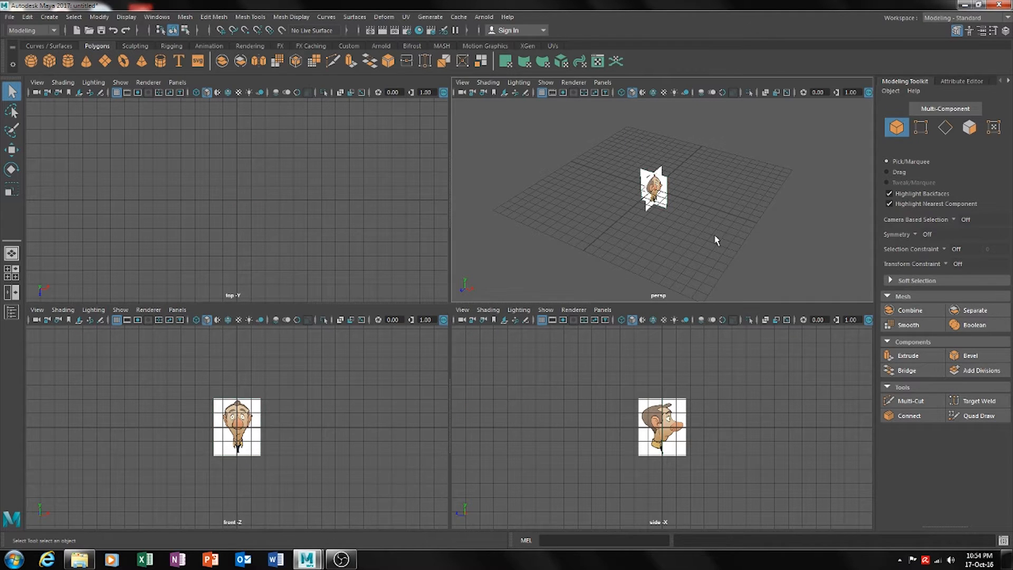
Maximize the perspective view and get a closer view of the two crossed image planes
{"action": "key", "text": "space"}
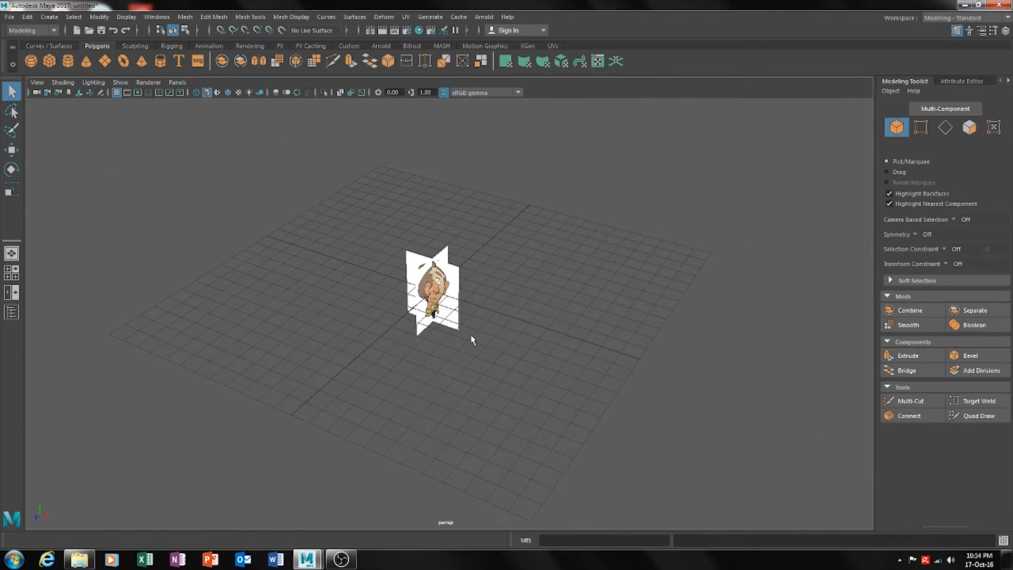
{"action": "middle_click_drag", "start_coordinate": [472, 336], "coordinate": [502, 343], "text": "alt"}
{"action": "scroll", "coordinate": [502, 343], "scroll_direction": "up", "scroll_amount": 3}
{"action": "left_click_drag", "start_coordinate": [502, 343], "coordinate": [461, 336], "text": "alt"}
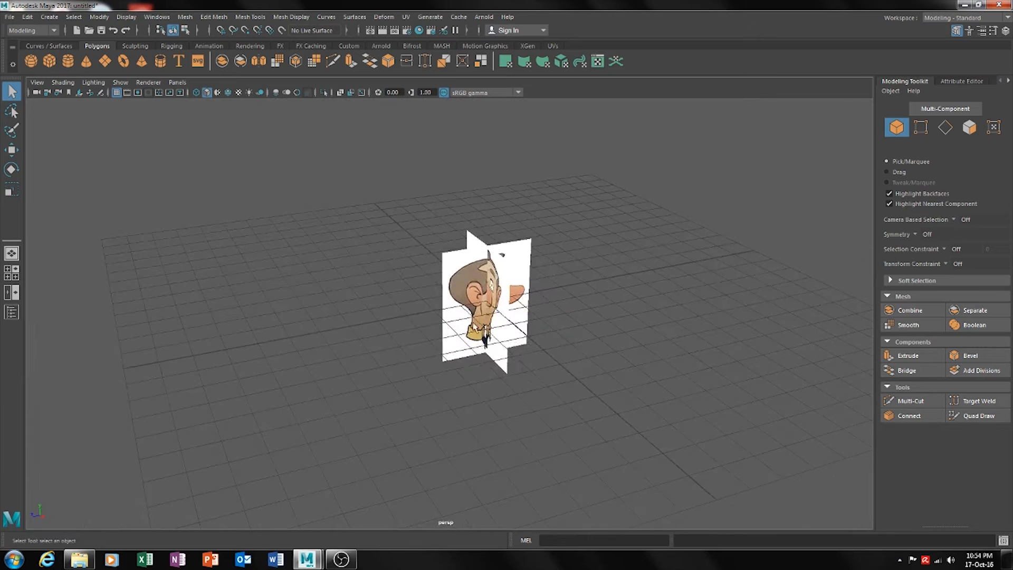
Rotate the side image plane to -90° about Y, using 15° step snapping for an exact angle
{"action": "left_click", "coordinate": [475, 328]}
{"action": "key", "text": "w"}
{"action": "left_click_drag", "start_coordinate": [525, 349], "coordinate": [249, 276], "text": "alt"}
{"action": "key", "text": "e"}
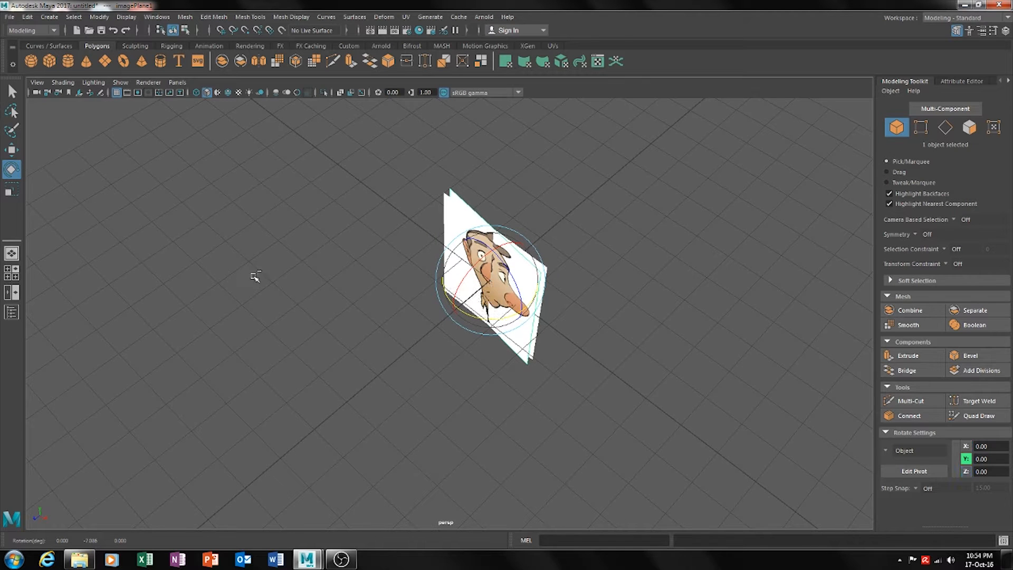
{"action": "key", "text": "ctrl+z"}
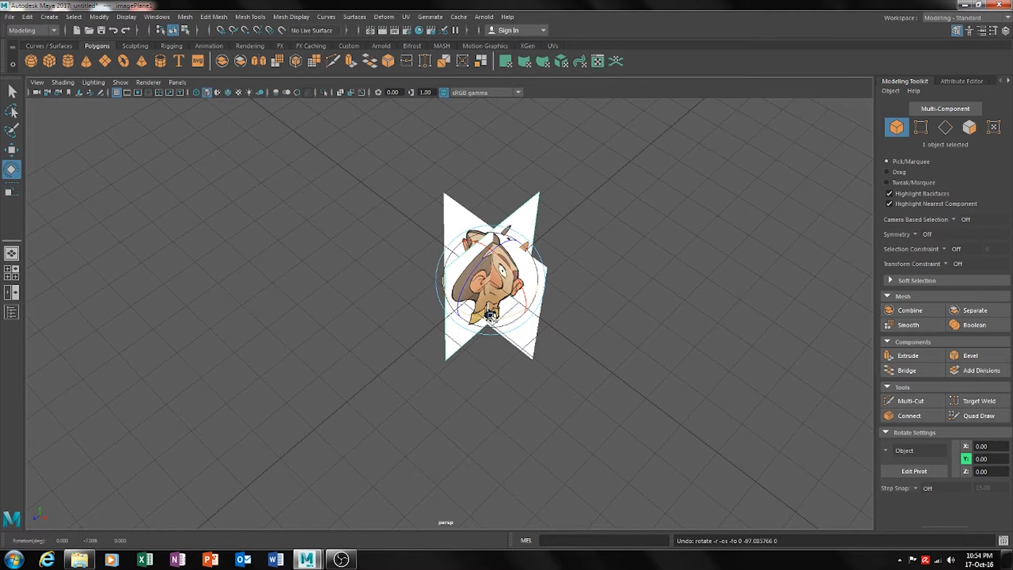
{"action": "key", "text": "t"}
{"action": "key", "text": "e"}
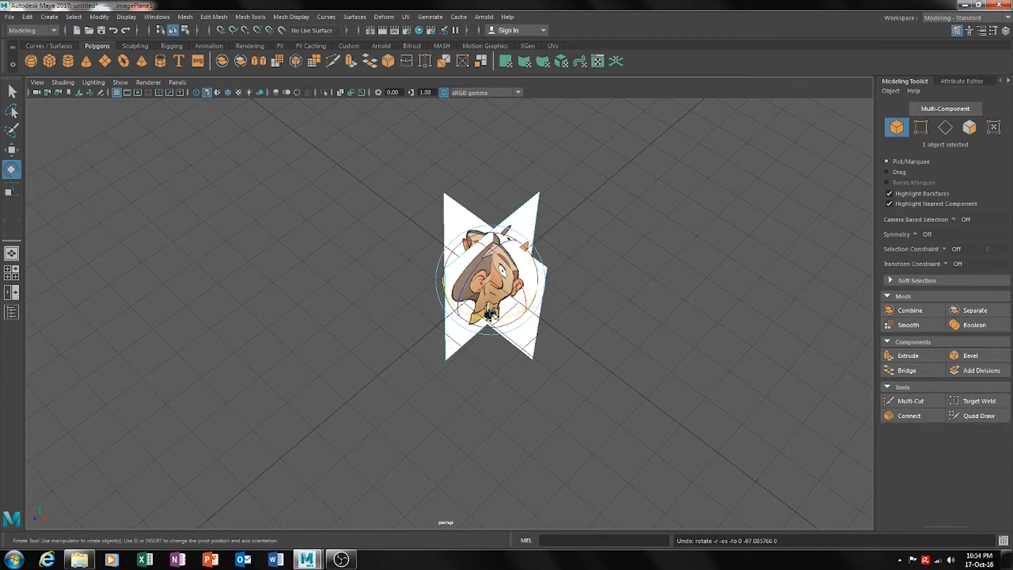
{"action": "key", "text": "j"}
{"action": "left_click_drag", "start_coordinate": [496, 320], "coordinate": [364, 303]}
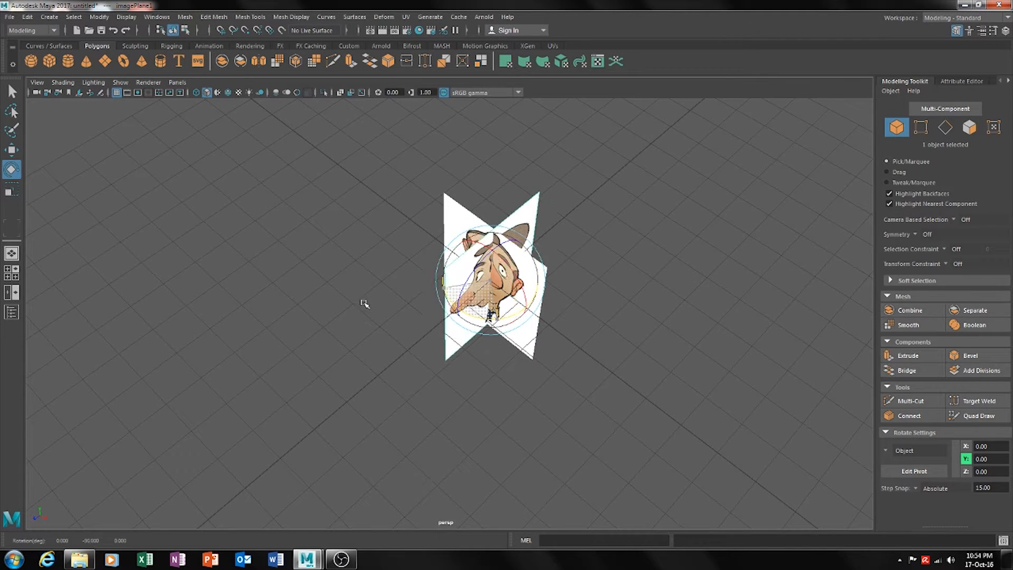
Move the side image plane away from the grid centre in the negative X direction
{"action": "left_click_drag", "start_coordinate": [479, 375], "coordinate": [496, 355], "text": "alt"}
{"action": "key", "text": "w"}
{"action": "left_click_drag", "start_coordinate": [514, 300], "coordinate": [414, 279]}
Move the front image plane back from the grid centre to about -2.54 along Z
{"action": "left_click", "coordinate": [488, 287]}
{"action": "left_click_drag", "start_coordinate": [475, 289], "coordinate": [566, 306]}
{"action": "left_click_drag", "start_coordinate": [517, 342], "coordinate": [576, 378], "text": "alt"}
{"action": "middle_click_drag", "start_coordinate": [464, 307], "coordinate": [486, 394], "text": "alt"}
{"action": "scroll", "coordinate": [486, 394], "scroll_direction": "up", "scroll_amount": 3}
{"action": "left_click_drag", "start_coordinate": [506, 396], "coordinate": [454, 392], "text": "alt"}
{"action": "left_click_drag", "start_coordinate": [573, 371], "coordinate": [591, 365]}
Spread the image planes further apart, moving the side plane to about -4.5 in X and the front plane to about -3.19 in Z
{"action": "middle_click_drag", "start_coordinate": [507, 399], "coordinate": [443, 349], "text": "alt"}
{"action": "scroll", "coordinate": [445, 352], "scroll_direction": "up", "scroll_amount": 4}
{"action": "left_click_drag", "start_coordinate": [420, 384], "coordinate": [470, 363], "text": "alt"}
{"action": "scroll", "coordinate": [418, 380], "scroll_direction": "down", "scroll_amount": 2}
{"action": "middle_click_drag", "start_coordinate": [440, 382], "coordinate": [495, 385], "text": "alt"}
{"action": "left_click_drag", "start_coordinate": [494, 387], "coordinate": [430, 406], "text": "alt"}
{"action": "middle_click_drag", "start_coordinate": [495, 397], "coordinate": [450, 394], "text": "alt"}
{"action": "scroll", "coordinate": [451, 393], "scroll_direction": "down", "scroll_amount": 3}
{"action": "left_click_drag", "start_coordinate": [470, 391], "coordinate": [521, 358], "text": "alt"}
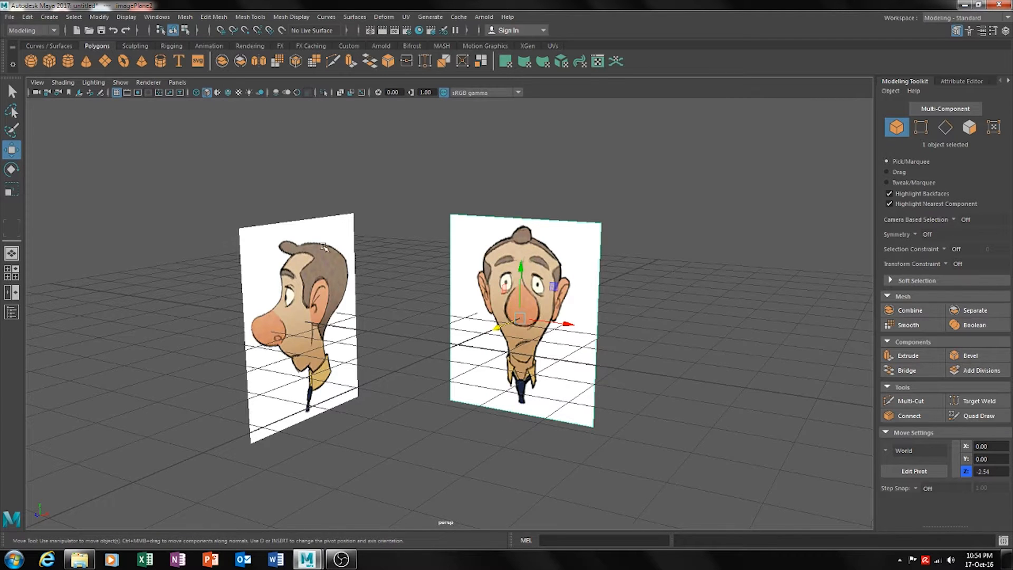
{"action": "left_click", "coordinate": [258, 302]}
{"action": "left_click_drag", "start_coordinate": [343, 328], "coordinate": [305, 319]}
{"action": "left_click", "coordinate": [496, 304]}
{"action": "left_click_drag", "start_coordinate": [493, 330], "coordinate": [443, 364]}
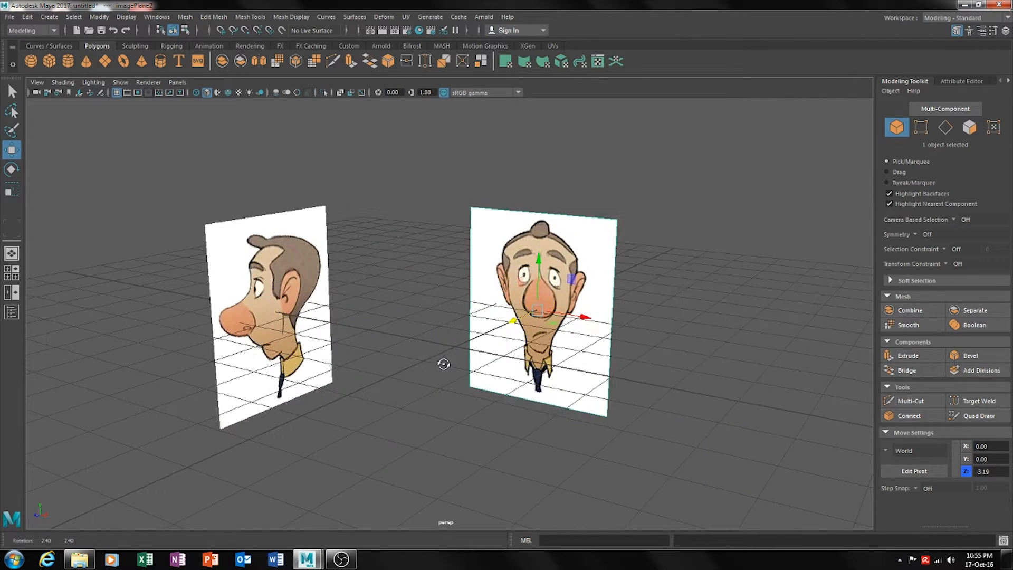
Show the Channel Box / Layer Editor and create an empty display layer
{"action": "left_click", "coordinate": [1005, 33]}
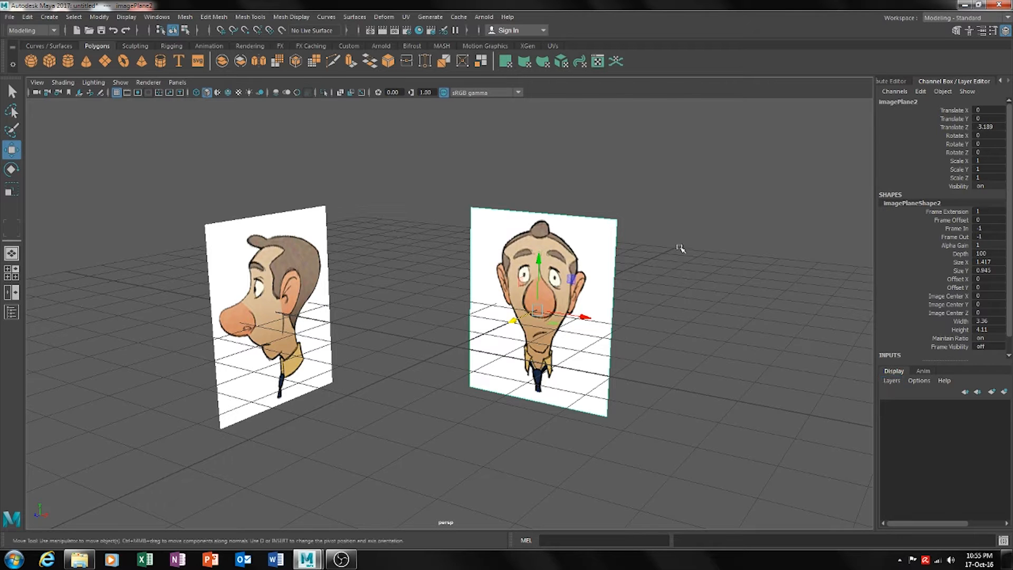
{"action": "left_click", "coordinate": [893, 383]}
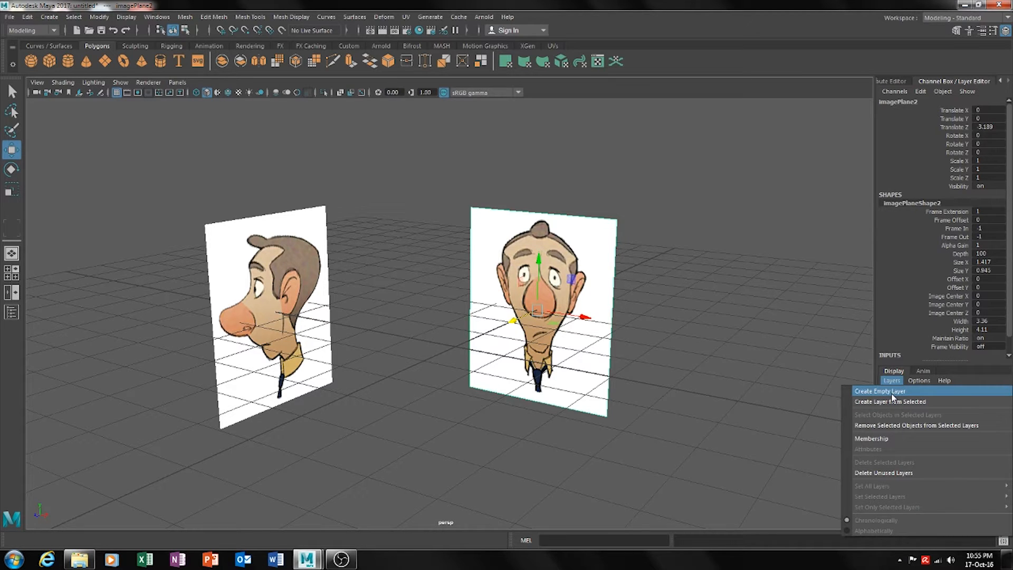
{"action": "left_click", "coordinate": [891, 392]}
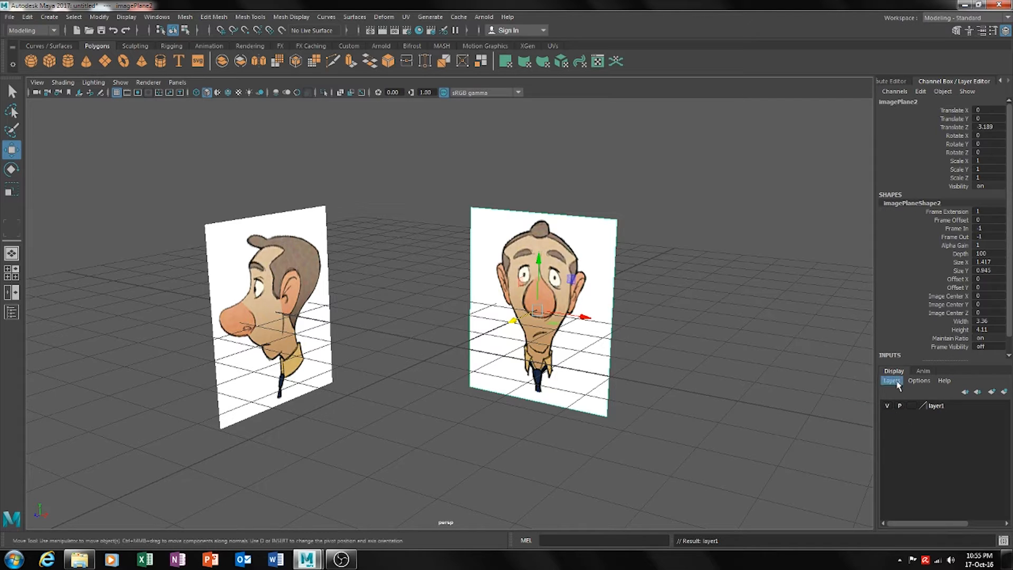
Add the selected front image plane to the new display layer and hide the layer
{"action": "left_click", "coordinate": [941, 406]}
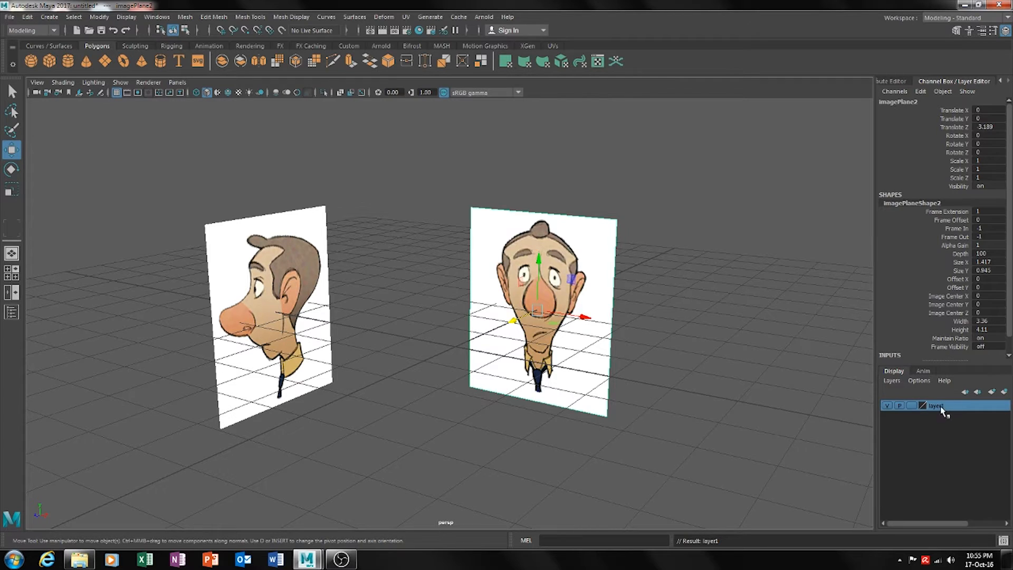
{"action": "right_click", "coordinate": [941, 407]}
{"action": "left_click", "coordinate": [941, 432]}
{"action": "left_click", "coordinate": [887, 406]}
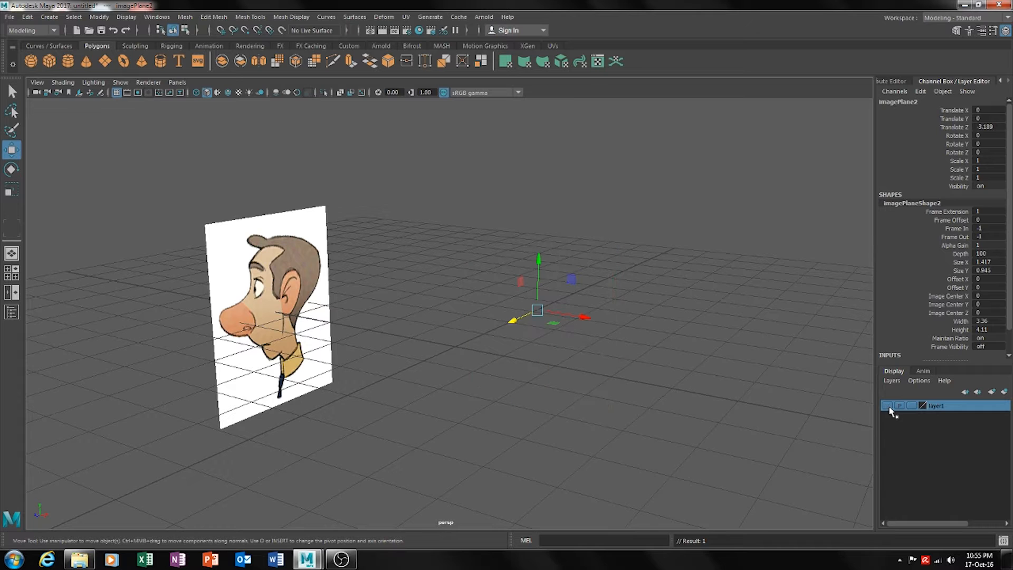
{"action": "left_click", "coordinate": [715, 458]}
Select the side image plane, add it to the same hidden display layer, and clear the selection
{"action": "left_click", "coordinate": [299, 296]}
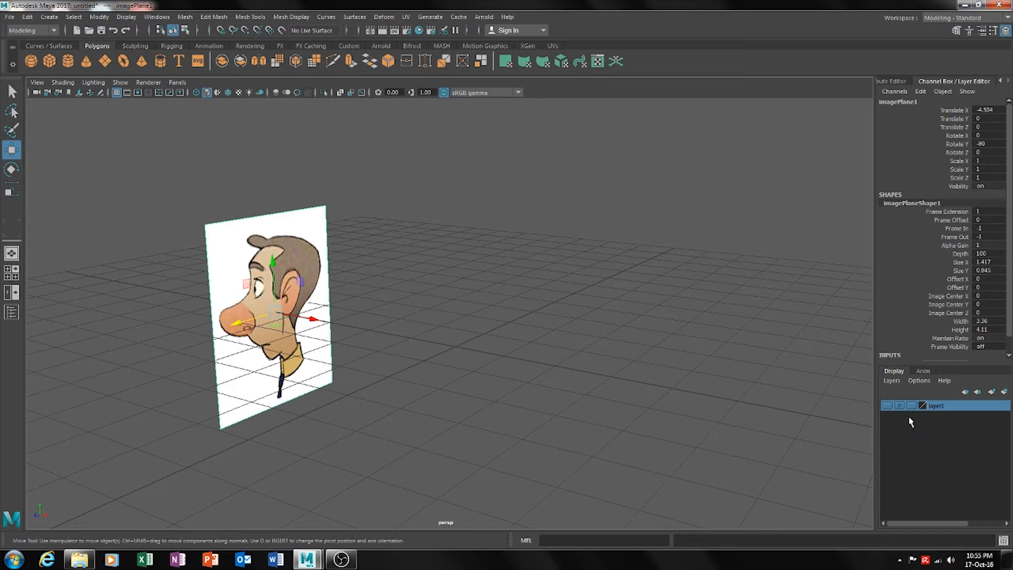
{"action": "middle_click_drag", "start_coordinate": [343, 368], "coordinate": [413, 369], "text": "alt"}
{"action": "mouse_move", "coordinate": [432, 389]}
{"action": "left_mouse_down", "text": "alt"}
{"action": "mouse_move", "coordinate": [403, 394]}
{"action": "mouse_move", "coordinate": [434, 391]}
{"action": "left_mouse_up", "text": "alt"}
{"action": "left_click_drag", "start_coordinate": [374, 342], "coordinate": [533, 385], "text": "alt"}
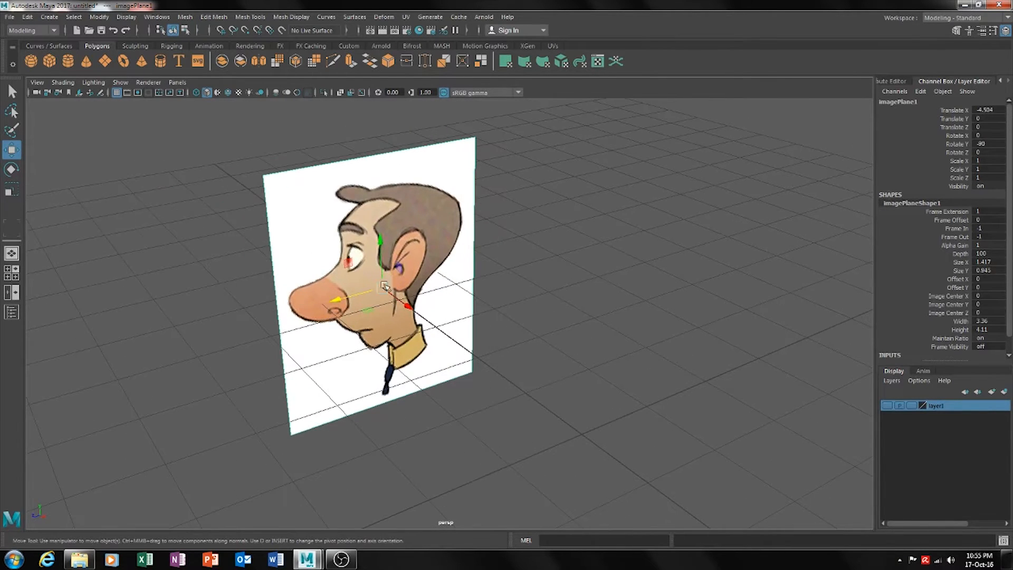
{"action": "right_click", "coordinate": [970, 407]}
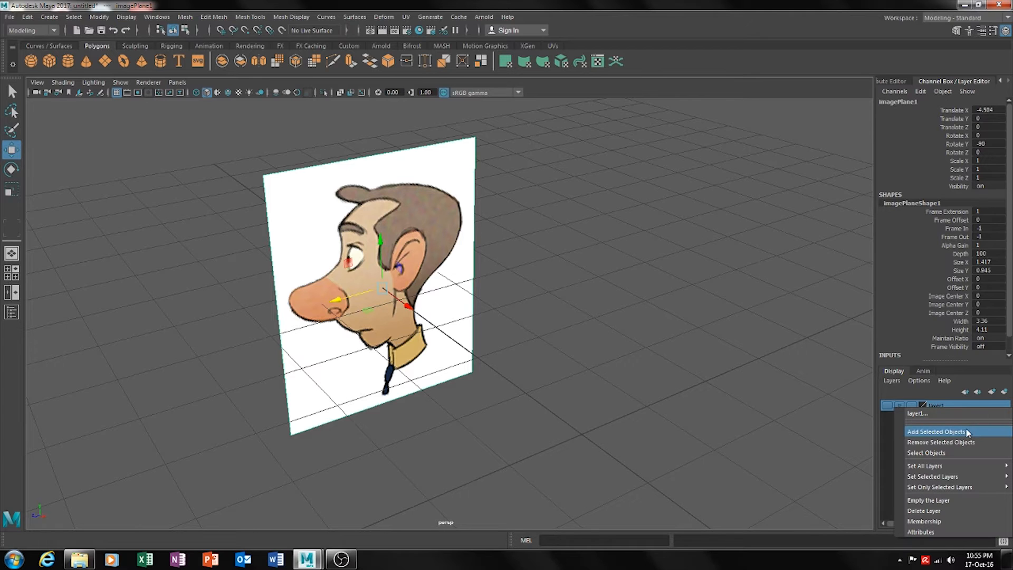
{"action": "left_click", "coordinate": [936, 432]}
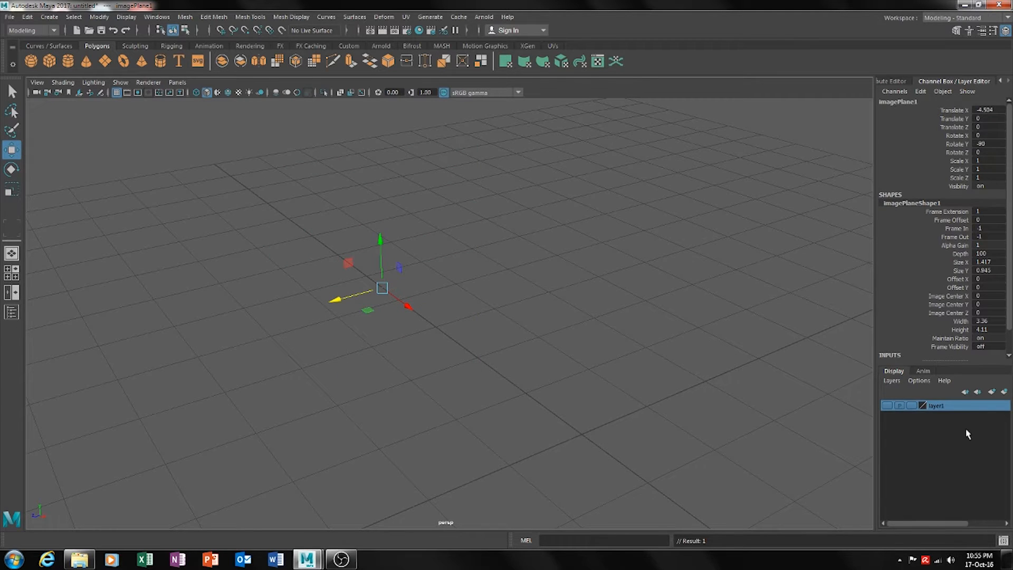
{"action": "left_click", "coordinate": [703, 407]}
{"action": "left_click_drag", "start_coordinate": [604, 425], "coordinate": [548, 377], "text": "alt"}
{"action": "left_click_drag", "start_coordinate": [577, 339], "coordinate": [316, 326], "text": "alt"}
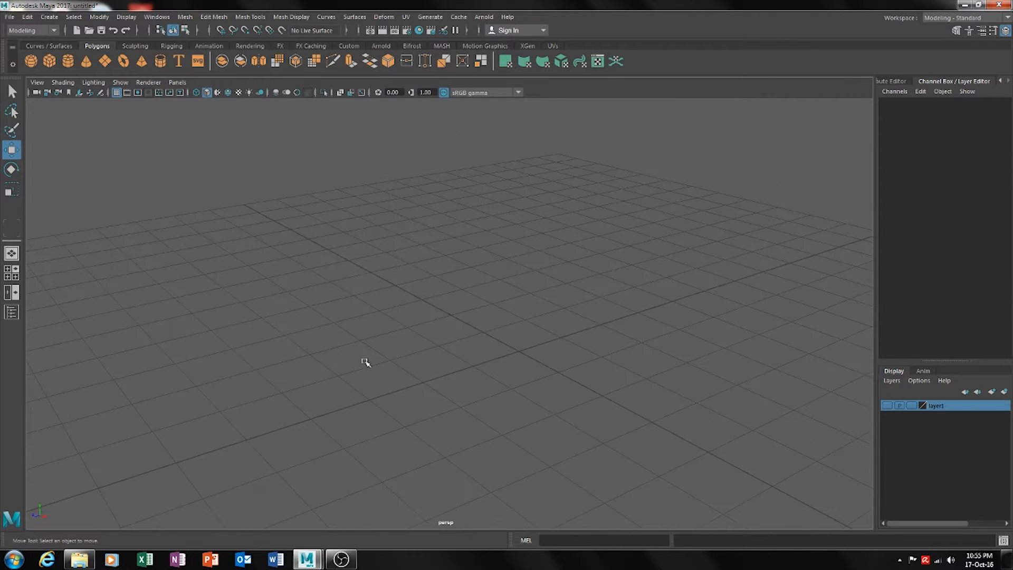
{"action": "middle_click_drag", "start_coordinate": [611, 335], "coordinate": [529, 364], "text": "alt"}
{"action": "left_click_drag", "start_coordinate": [529, 364], "coordinate": [459, 380], "text": "alt"}
{"action": "middle_click_drag", "start_coordinate": [459, 380], "coordinate": [444, 321], "text": "alt"}
{"action": "scroll", "coordinate": [446, 319], "scroll_direction": "down", "scroll_amount": 1}
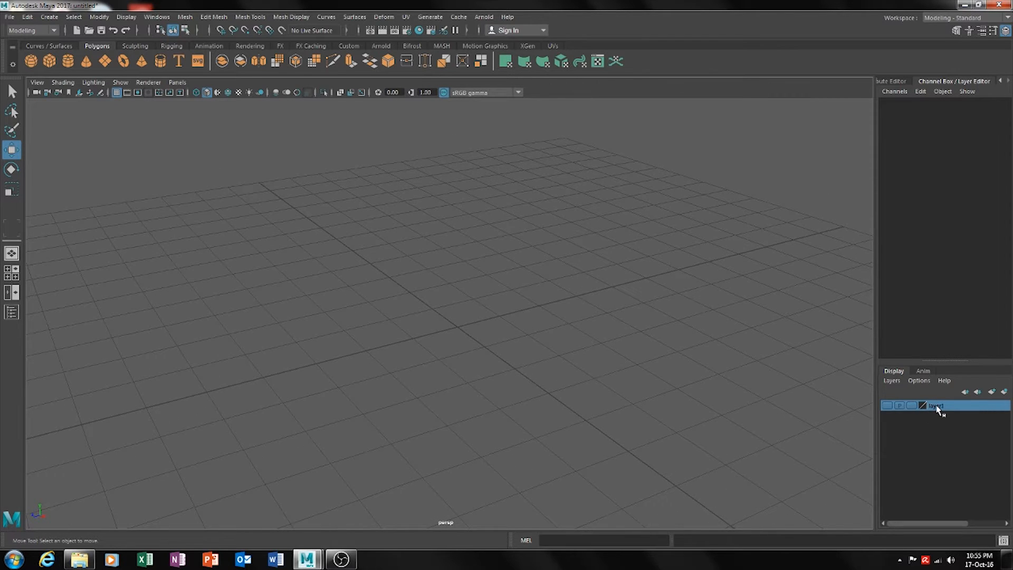
Rename the display layer to Ref and give it a red colour
{"action": "double_click", "coordinate": [937, 406]}
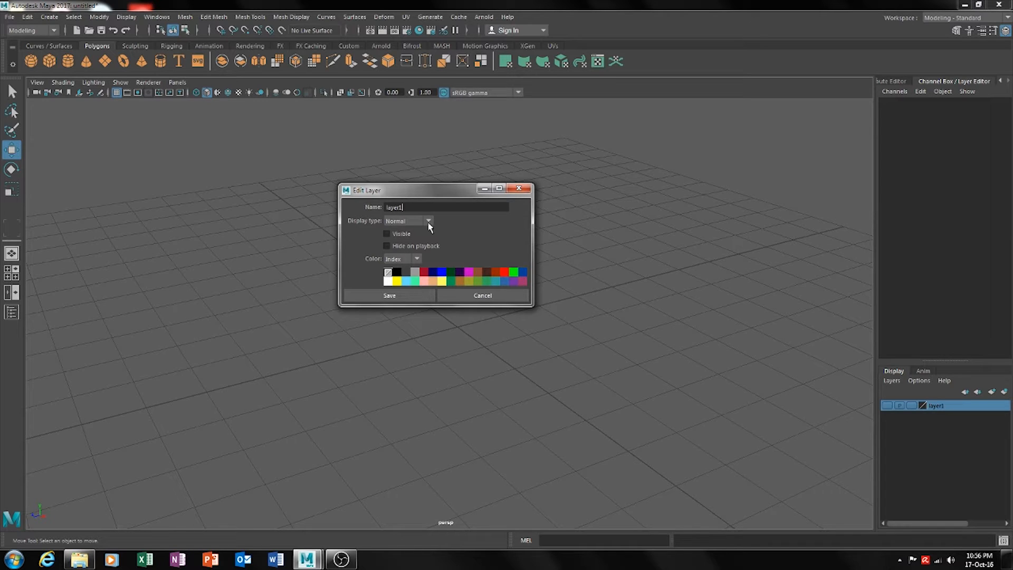
{"action": "double_click", "coordinate": [411, 208]}
{"action": "type", "text": "Ref"}
{"action": "left_click", "coordinate": [407, 282]}
{"action": "left_click", "coordinate": [452, 284]}
{"action": "left_click", "coordinate": [504, 274]}
{"action": "left_click", "coordinate": [409, 294]}
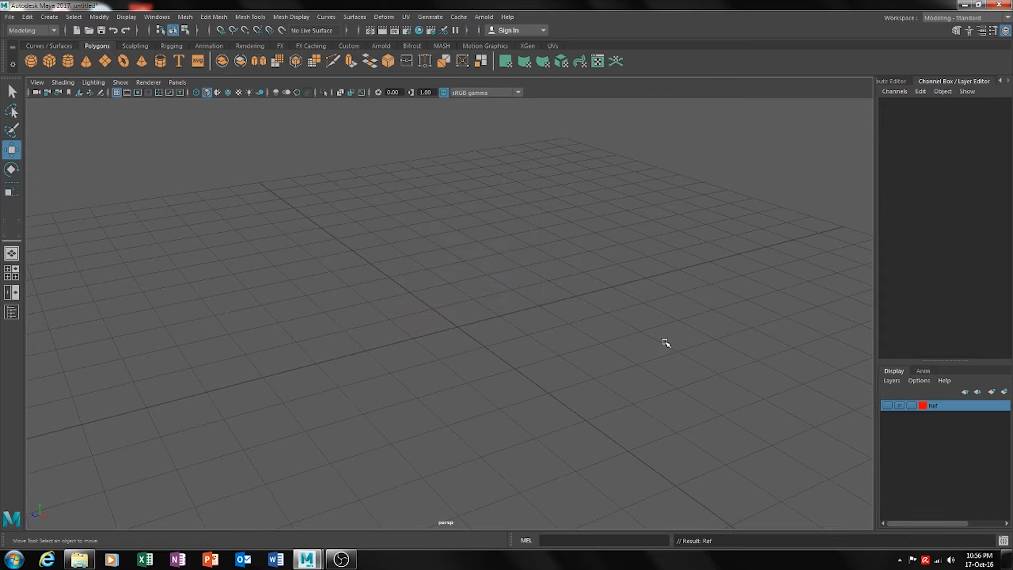
Turn the visibility of the Ref layer back on to show both image planes
{"action": "left_click", "coordinate": [891, 407]}
{"action": "left_click", "coordinate": [891, 407]}
{"action": "left_click_drag", "start_coordinate": [510, 356], "coordinate": [564, 405], "text": "alt"}
{"action": "left_click", "coordinate": [888, 406]}
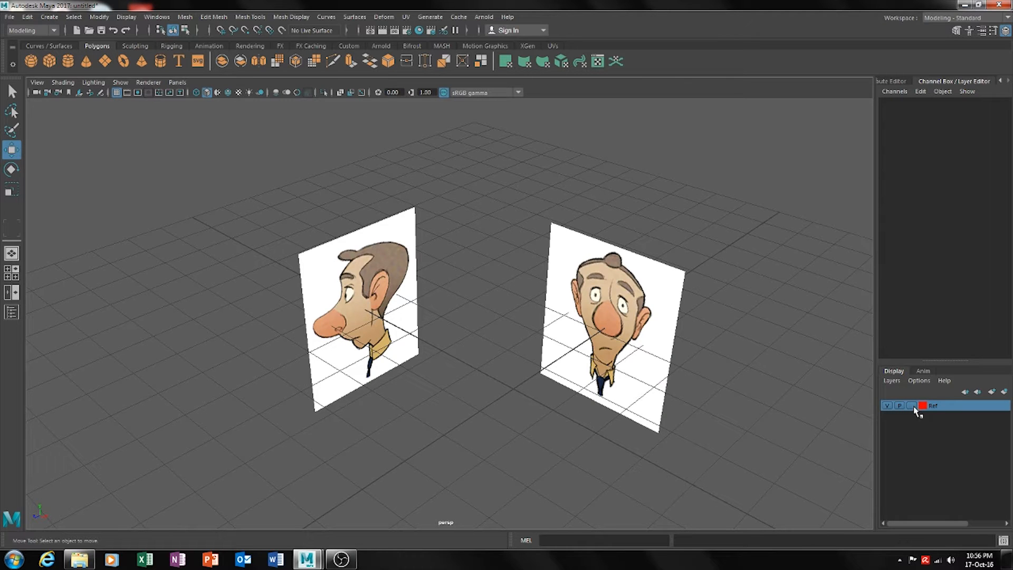
Set the Ref layer's display type to Reference (R) and test that its image planes cannot be selected
{"action": "left_click", "coordinate": [913, 406]}
{"action": "left_click", "coordinate": [913, 407]}
{"action": "left_click_drag", "start_coordinate": [628, 399], "coordinate": [653, 387], "text": "alt"}
{"action": "left_click_drag", "start_coordinate": [754, 221], "coordinate": [717, 248]}
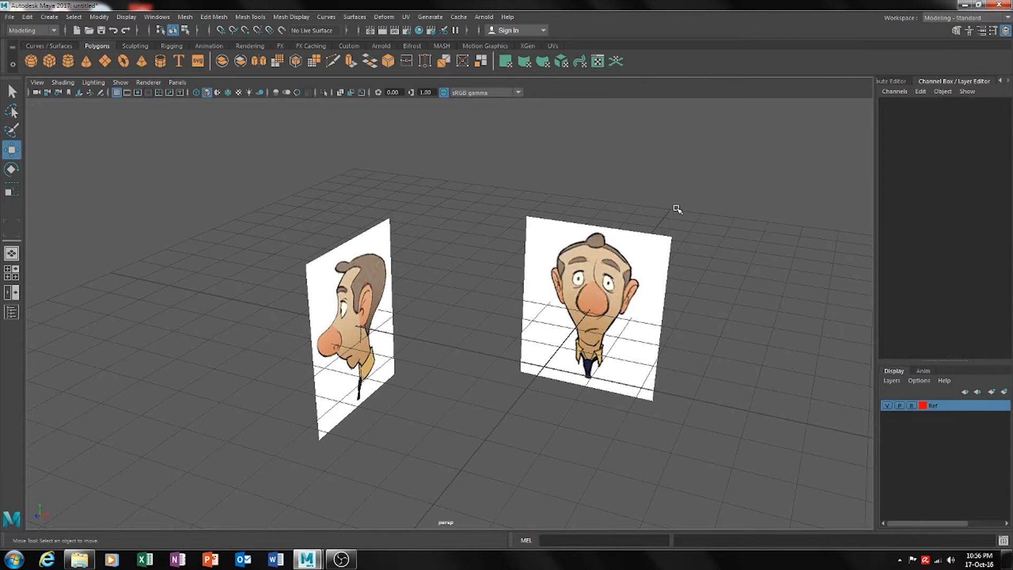
{"action": "left_click_drag", "start_coordinate": [359, 321], "coordinate": [550, 395], "text": "alt"}
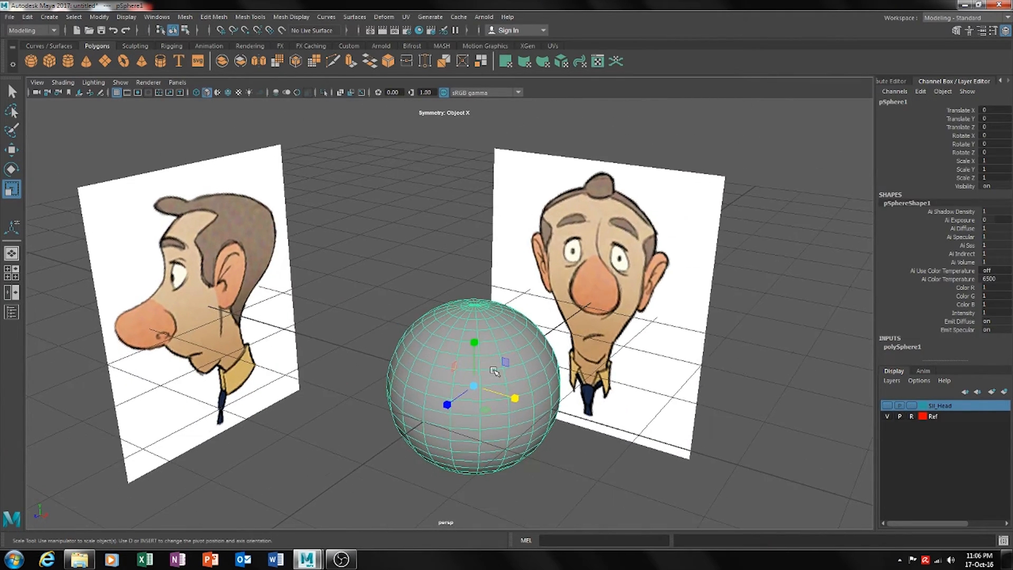
{"action": "left_click_drag", "start_coordinate": [494, 371], "coordinate": [603, 366], "text": "alt"}
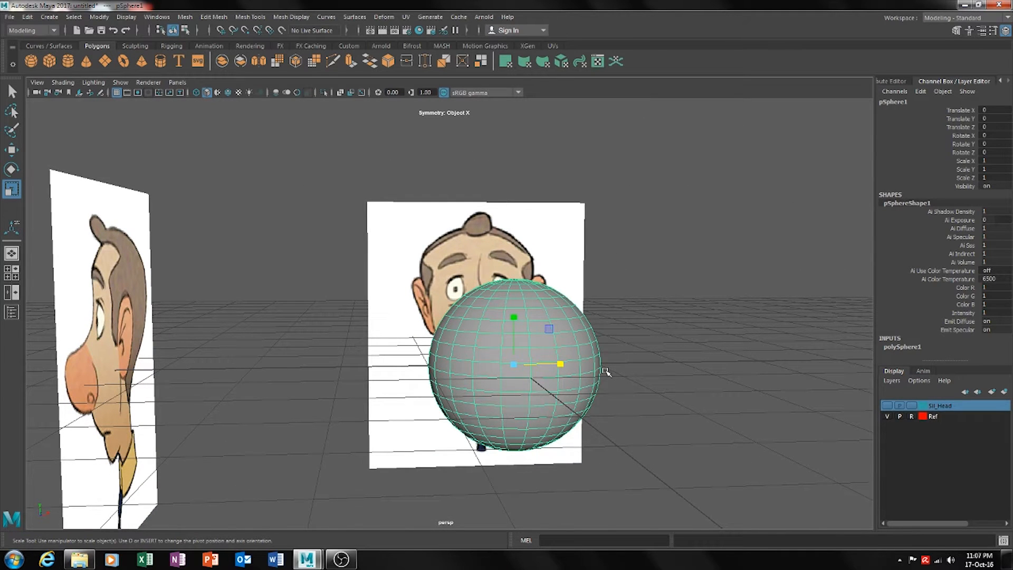
{"action": "middle_click_drag", "start_coordinate": [633, 362], "coordinate": [660, 342], "text": "alt"}
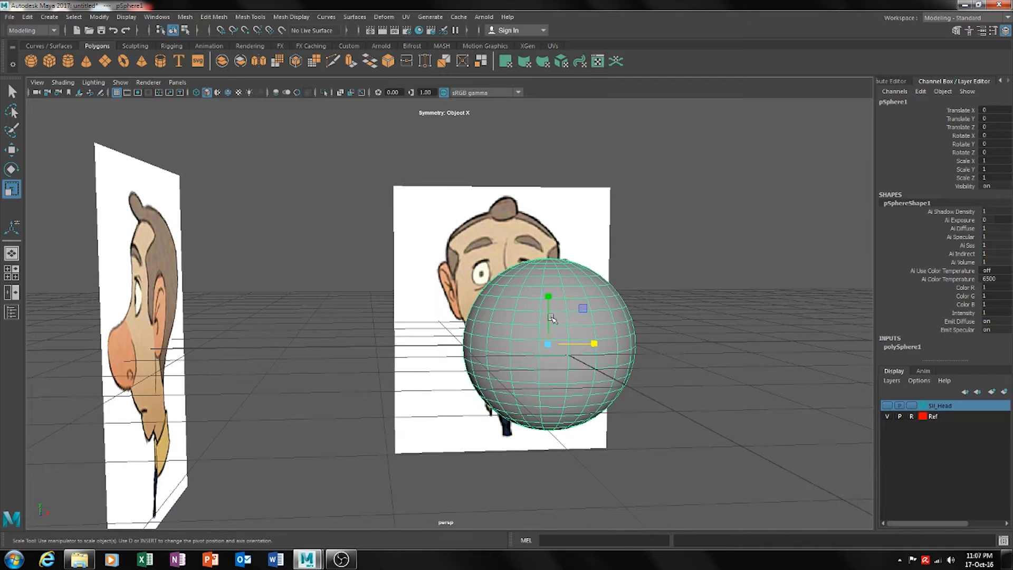
{"action": "left_click_drag", "start_coordinate": [595, 355], "coordinate": [616, 386], "text": "alt"}
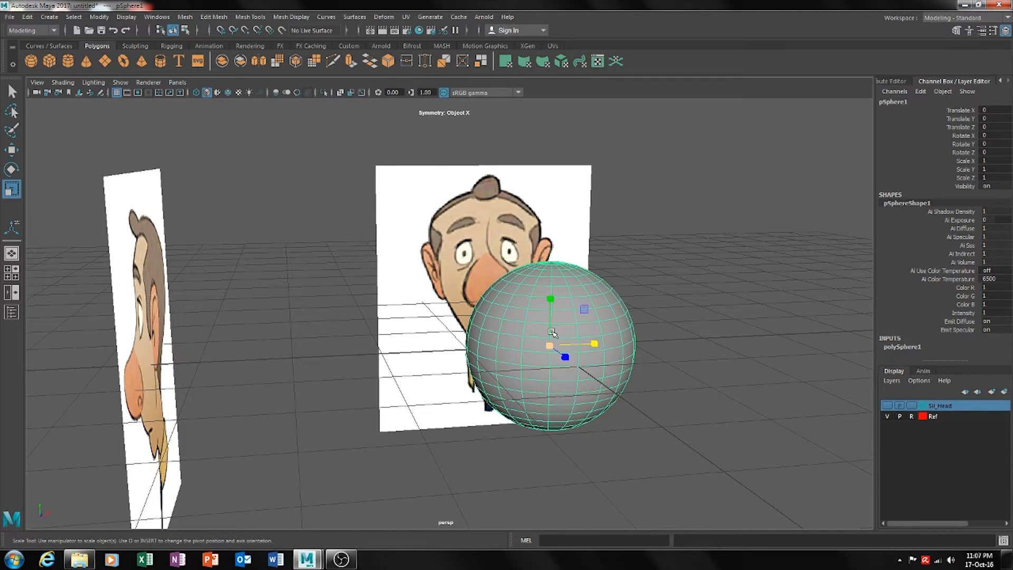
{"action": "mouse_move", "coordinate": [693, 468]}
{"action": "left_mouse_down", "text": "alt"}
{"action": "mouse_move", "coordinate": [656, 464]}
{"action": "mouse_move", "coordinate": [684, 465]}
{"action": "left_mouse_up", "text": "alt"}
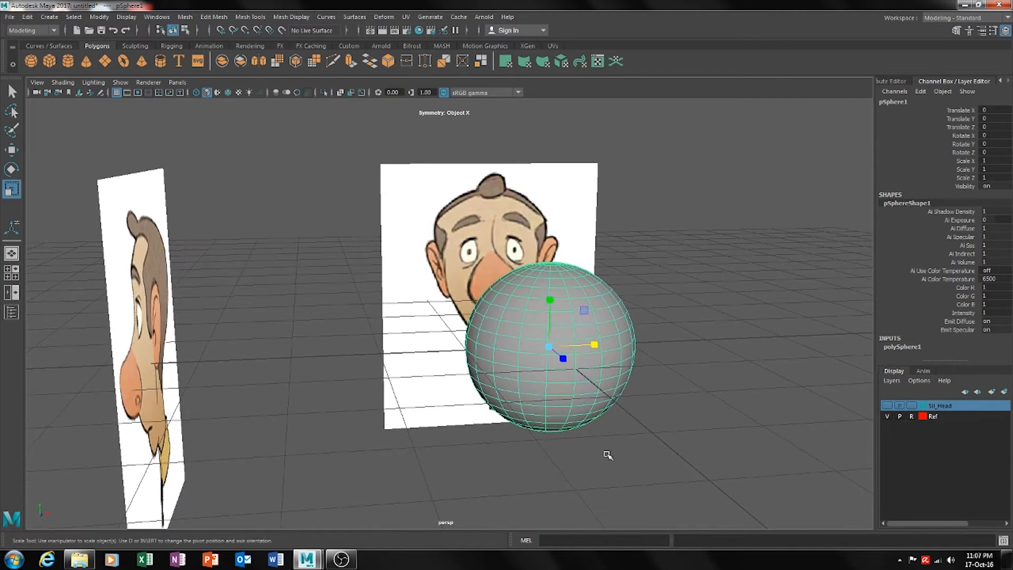
{"action": "left_click_drag", "start_coordinate": [579, 393], "coordinate": [294, 226], "text": "alt"}
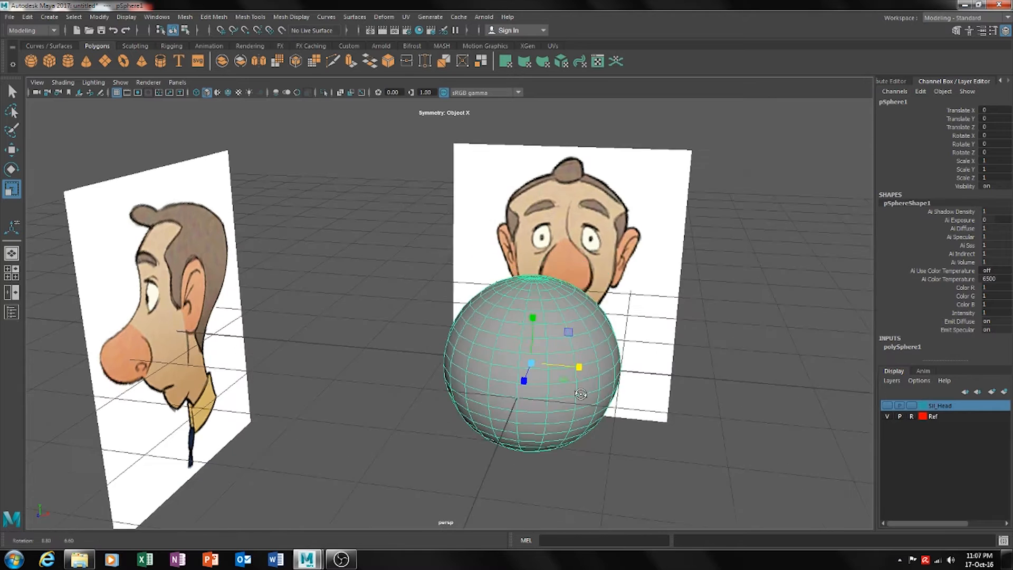
Switch to the front view and turn on X-ray display so the face reference shows through the sphere
{"action": "key", "text": "space"}
{"action": "left_click_drag", "start_coordinate": [589, 396], "coordinate": [588, 422]}
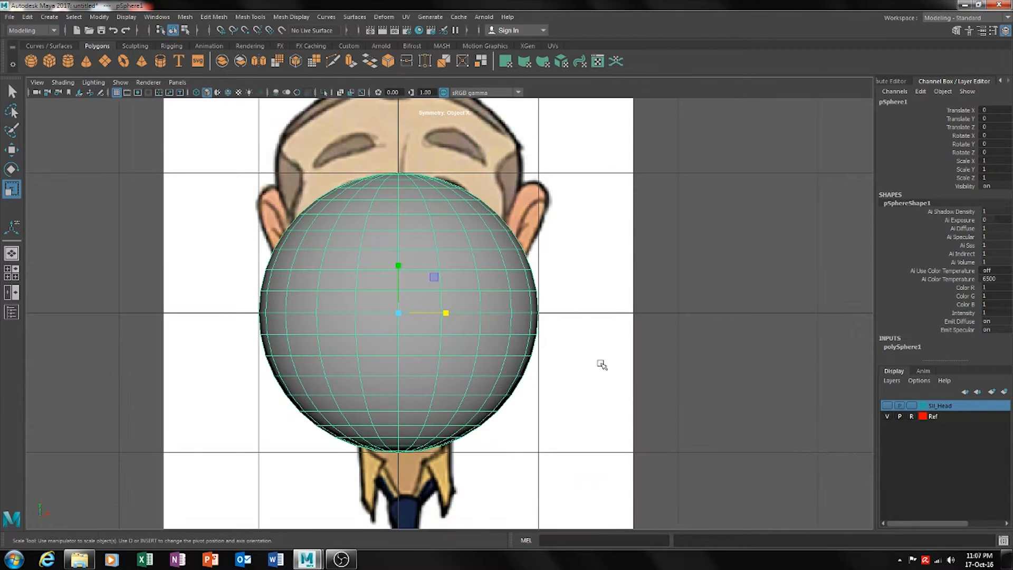
{"action": "middle_click_drag", "start_coordinate": [556, 348], "coordinate": [586, 408], "text": "alt"}
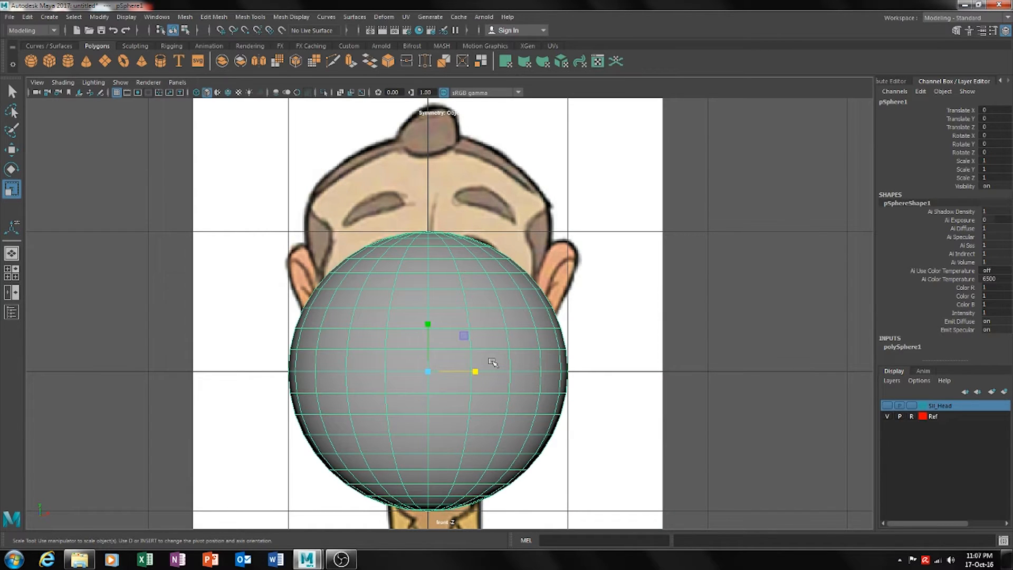
{"action": "left_click", "coordinate": [340, 93]}
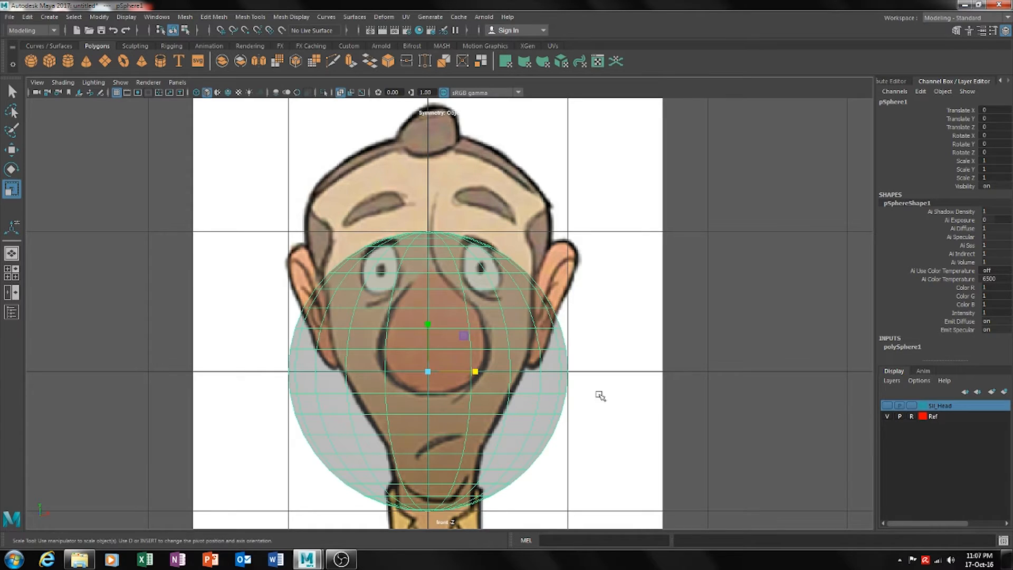
{"action": "middle_click_drag", "start_coordinate": [595, 391], "coordinate": [649, 369], "text": "alt"}
Rotate the sphere 90 degrees about X and centre it on the character's left eye at about X 0.384, Y 0.741
{"action": "key", "text": "e"}
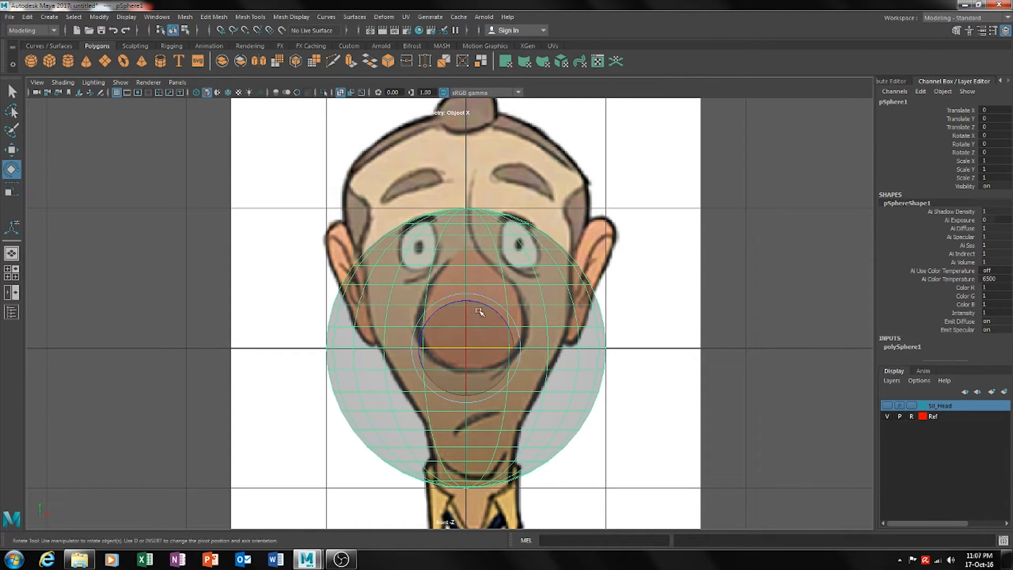
{"action": "left_click_drag", "start_coordinate": [467, 318], "coordinate": [463, 387]}
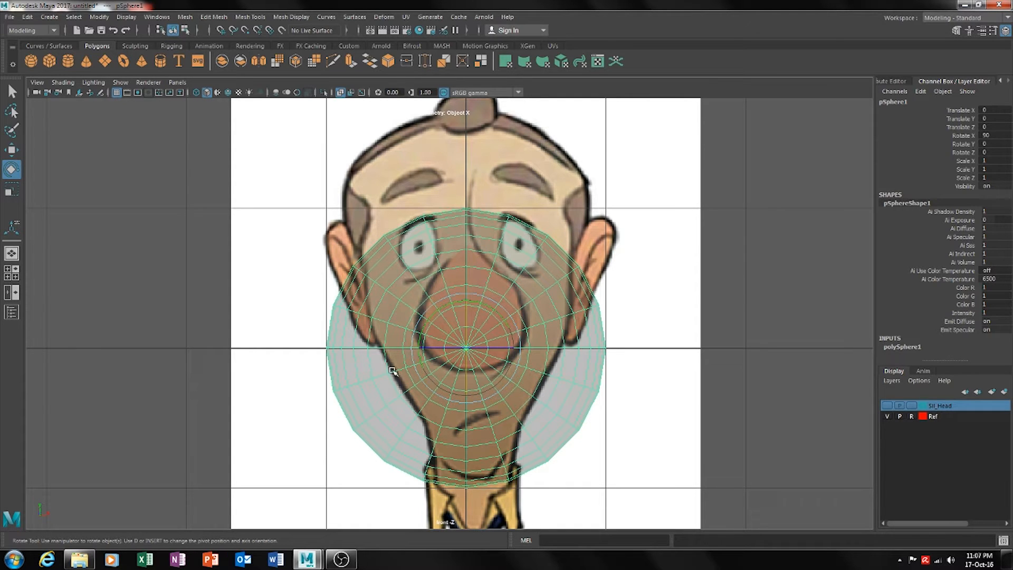
{"action": "key", "text": "w"}
{"action": "left_click_drag", "start_coordinate": [479, 344], "coordinate": [522, 205]}
{"action": "middle_click_drag", "start_coordinate": [554, 252], "coordinate": [521, 311], "text": "alt"}
{"action": "scroll", "coordinate": [521, 311], "scroll_direction": "up", "scroll_amount": 5}
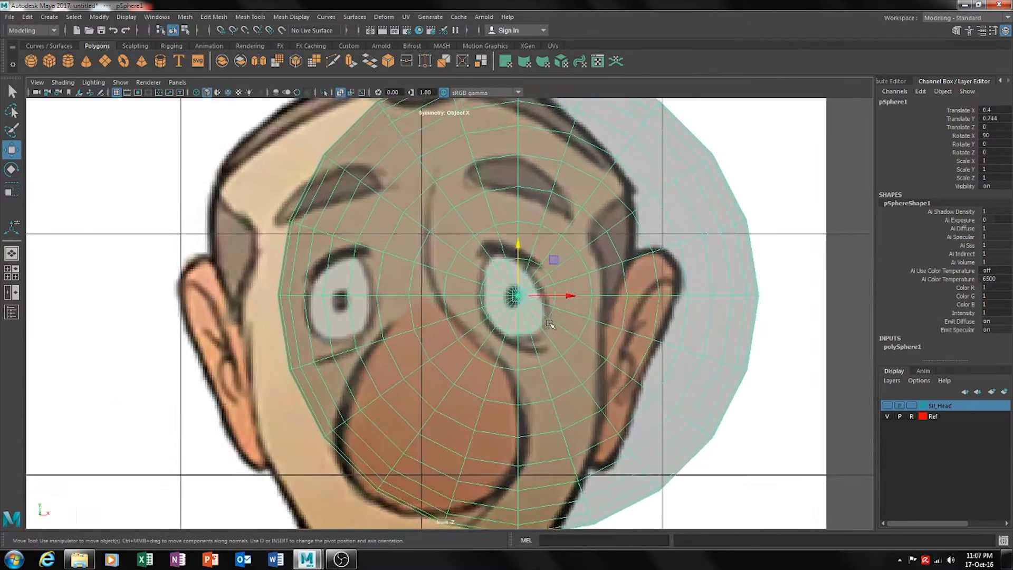
{"action": "left_click_drag", "start_coordinate": [592, 287], "coordinate": [584, 288]}
{"action": "left_click_drag", "start_coordinate": [544, 262], "coordinate": [544, 264]}
Scale the sphere uniformly to about 0.181 so it fits around the left eye, and clear the selection
{"action": "middle_click_drag", "start_coordinate": [609, 321], "coordinate": [525, 326], "text": "alt"}
{"action": "scroll", "coordinate": [524, 326], "scroll_direction": "down", "scroll_amount": 8}
{"action": "scroll", "coordinate": [454, 282], "scroll_direction": "up", "scroll_amount": 6}
{"action": "key", "text": "r"}
{"action": "left_click_drag", "start_coordinate": [454, 282], "coordinate": [215, 224]}
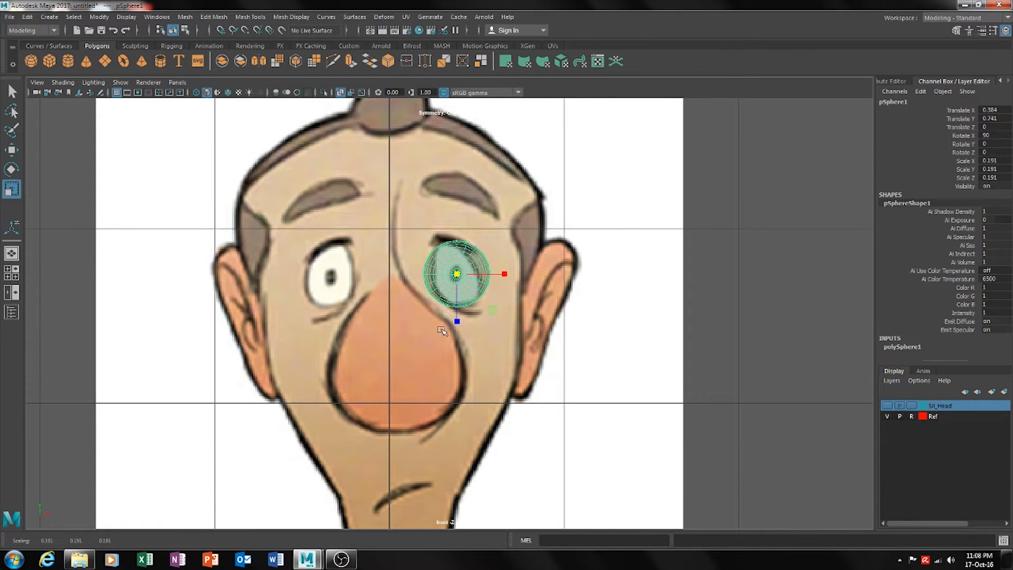
{"action": "scroll", "coordinate": [442, 331], "scroll_direction": "up", "scroll_amount": 10}
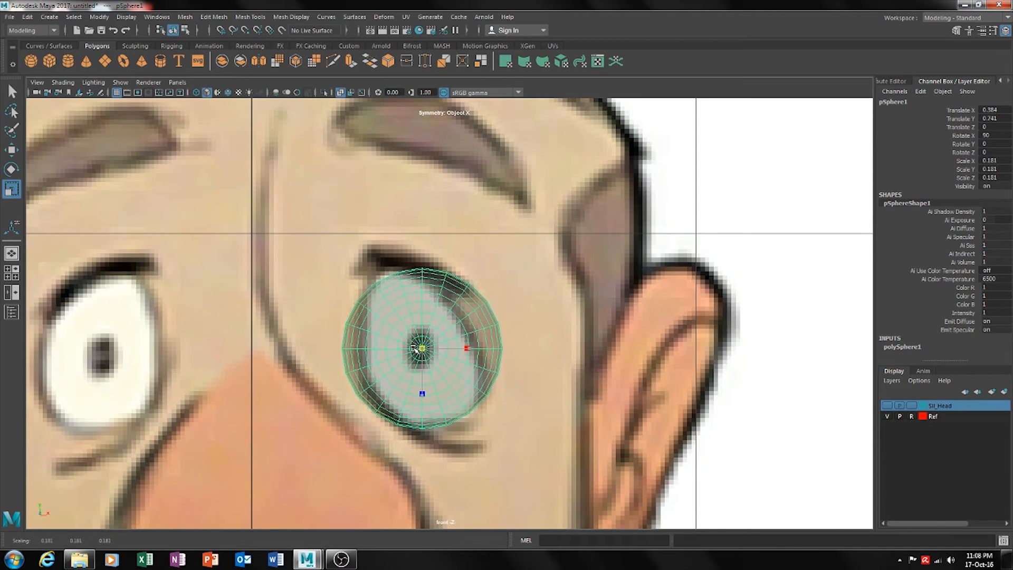
{"action": "scroll", "coordinate": [415, 350], "scroll_direction": "down", "scroll_amount": 15}
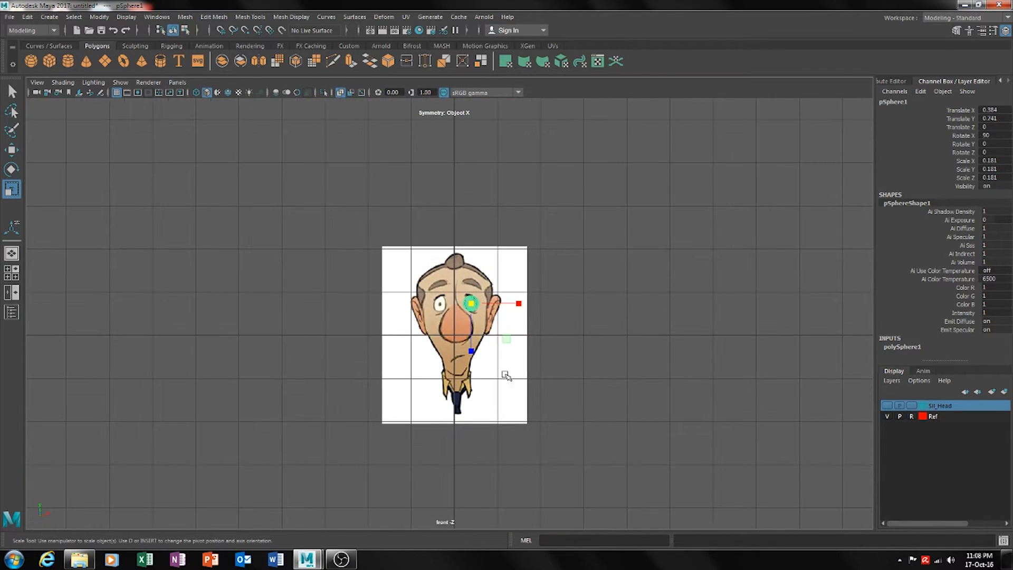
{"action": "left_click", "coordinate": [594, 360]}
Examine how the eye sphere fits the front reference, both close up and with the whole head in view
{"action": "scroll", "coordinate": [487, 415], "scroll_direction": "up", "scroll_amount": 7}
{"action": "middle_click_drag", "start_coordinate": [483, 362], "coordinate": [417, 303], "text": "alt"}
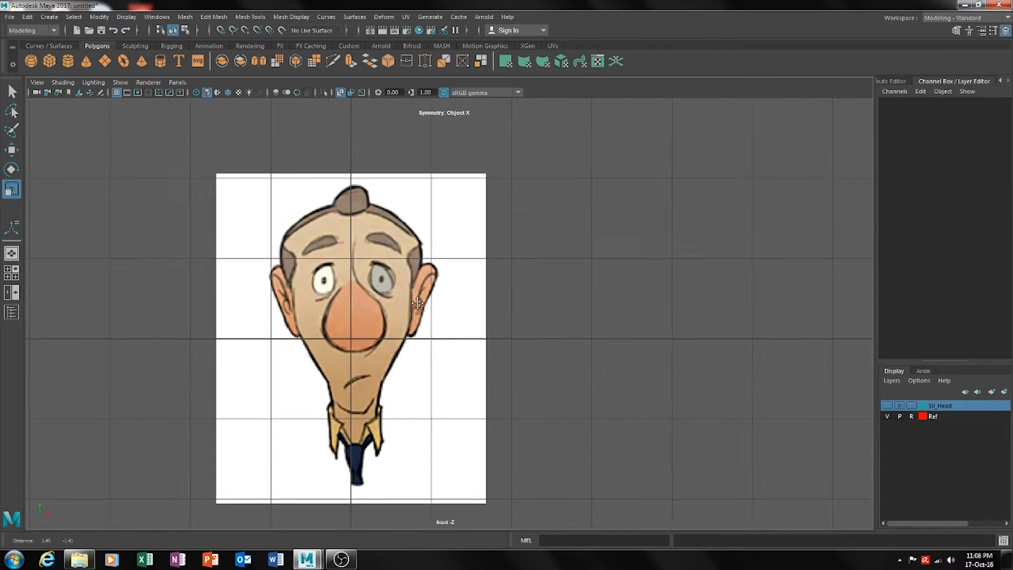
{"action": "scroll", "coordinate": [417, 303], "scroll_direction": "up", "scroll_amount": 10}
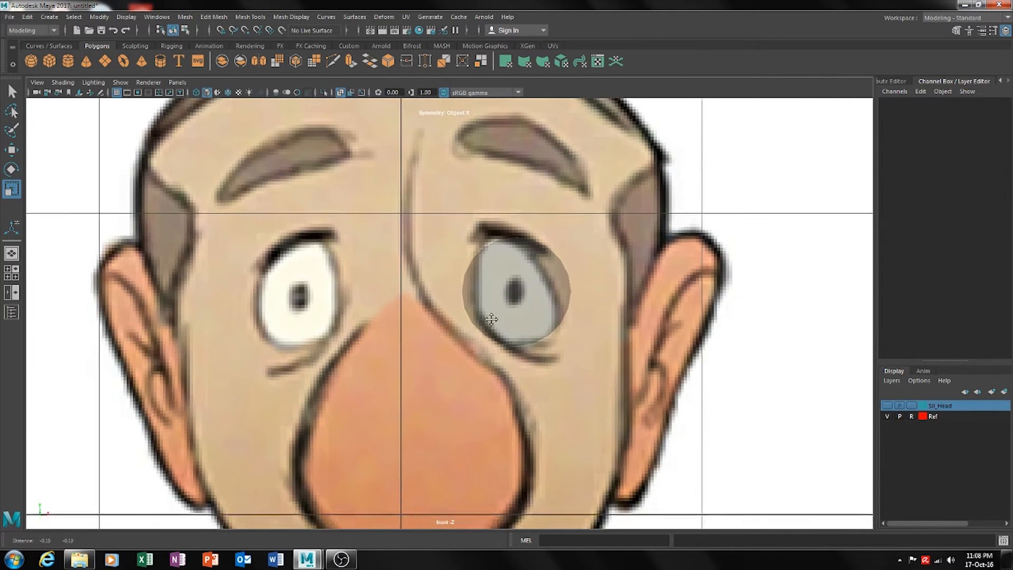
{"action": "middle_click_drag", "start_coordinate": [492, 319], "coordinate": [493, 309], "text": "alt"}
{"action": "scroll", "coordinate": [535, 339], "scroll_direction": "down", "scroll_amount": 10}
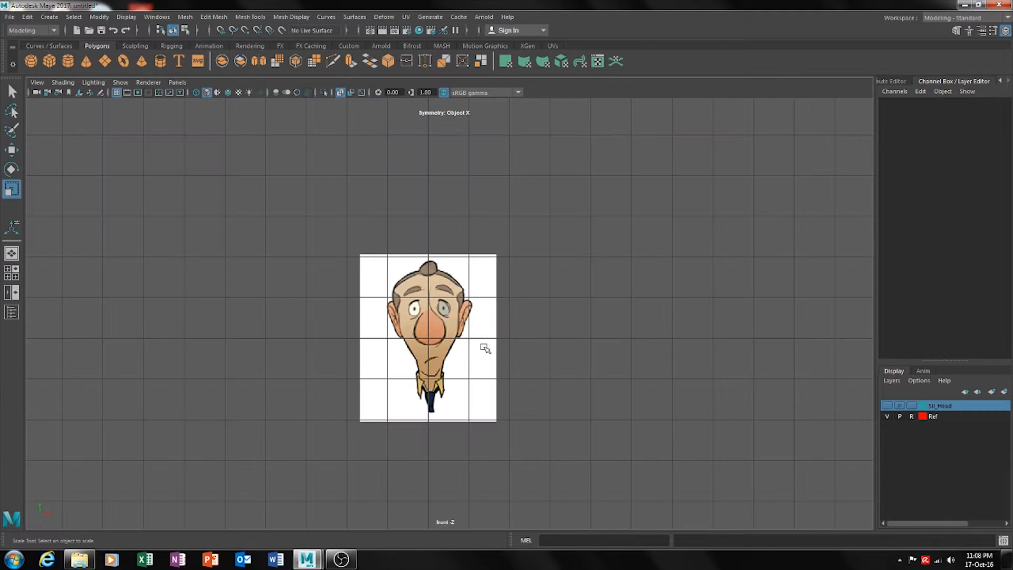
{"action": "scroll", "coordinate": [528, 341], "scroll_direction": "up", "scroll_amount": 2}
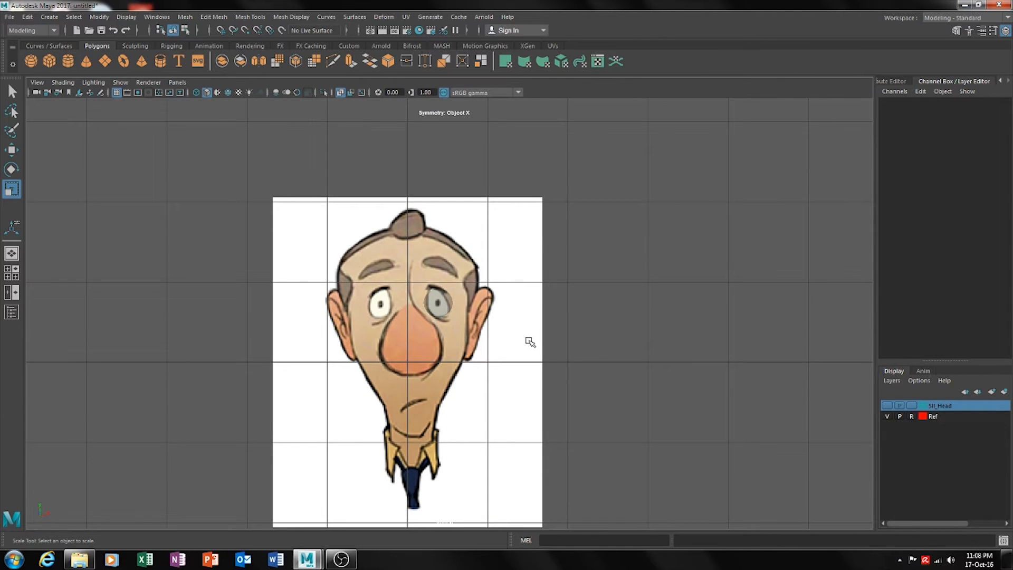
{"action": "scroll", "coordinate": [531, 342], "scroll_direction": "up", "scroll_amount": 8}
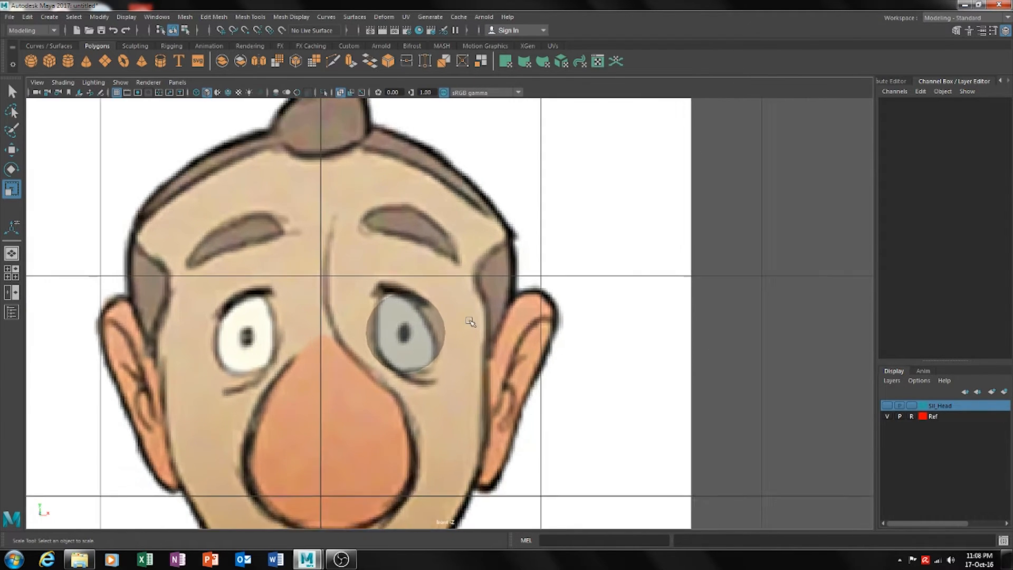
{"action": "scroll", "coordinate": [470, 321], "scroll_direction": "up", "scroll_amount": 2}
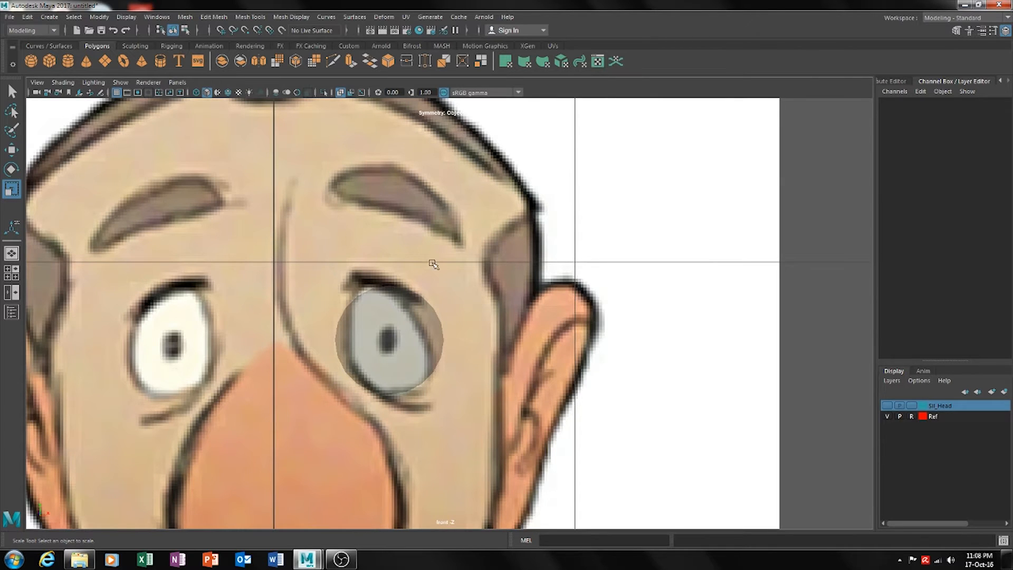
{"action": "scroll", "coordinate": [343, 313], "scroll_direction": "down", "scroll_amount": 10}
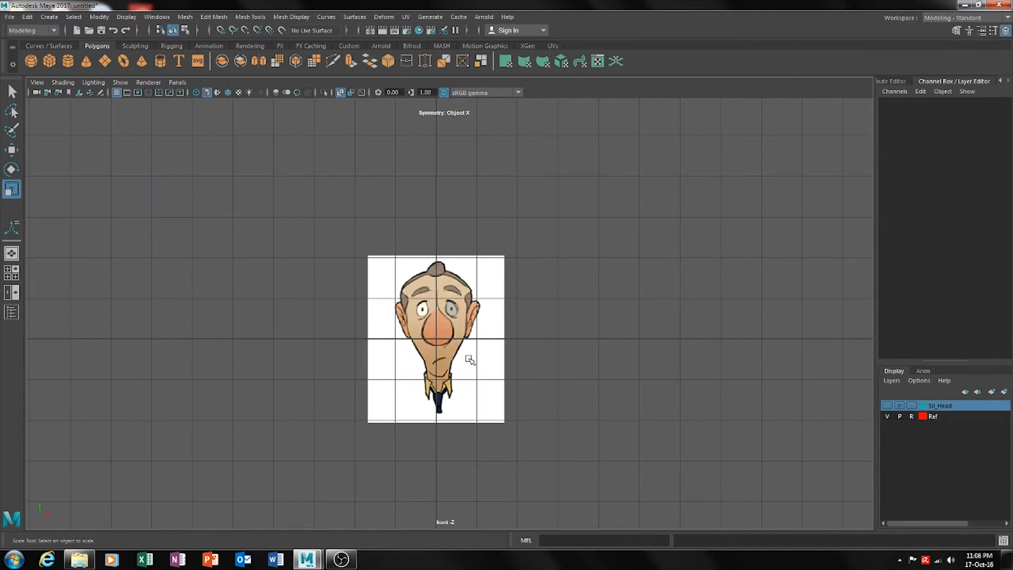
{"action": "scroll", "coordinate": [511, 344], "scroll_direction": "up", "scroll_amount": 2}
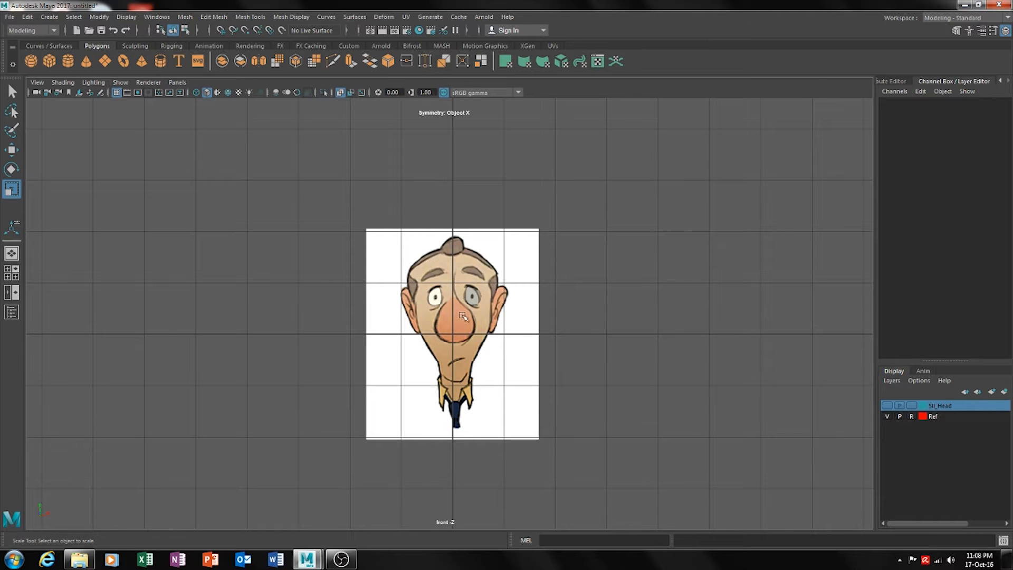
{"action": "middle_click_drag", "start_coordinate": [502, 364], "coordinate": [480, 357], "text": "alt"}
{"action": "scroll", "coordinate": [435, 369], "scroll_direction": "up", "scroll_amount": 1}
{"action": "scroll", "coordinate": [481, 356], "scroll_direction": "up", "scroll_amount": 1}
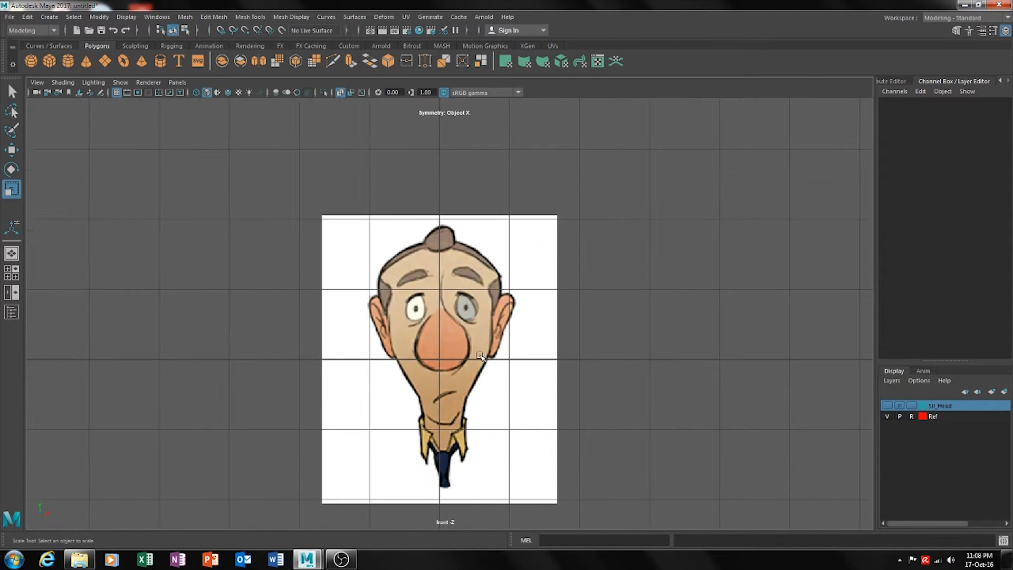
Create a polygon plane and rotate it 90 degrees about X so it faces the front view
{"action": "left_click", "coordinate": [108, 64]}
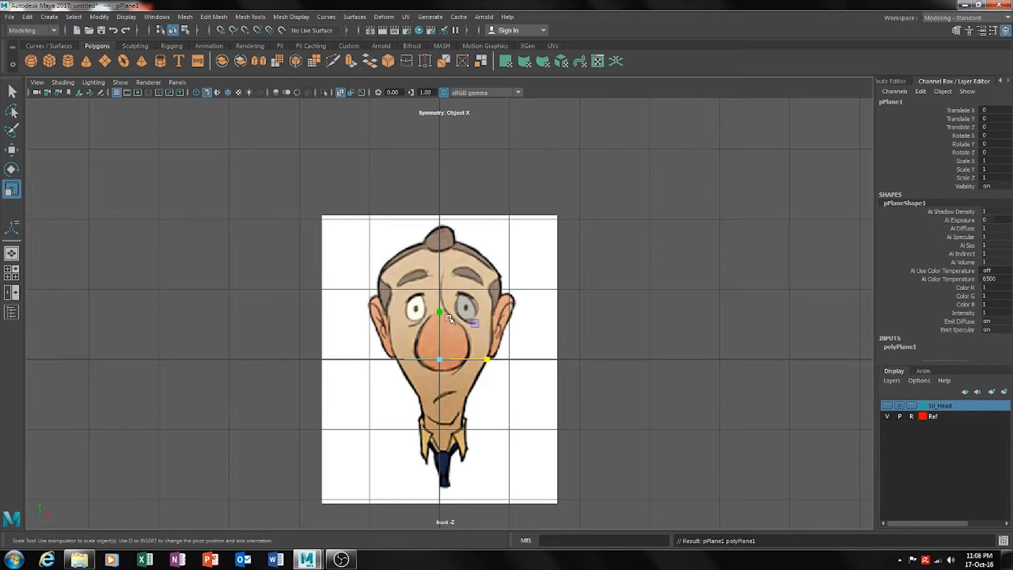
{"action": "key", "text": "e"}
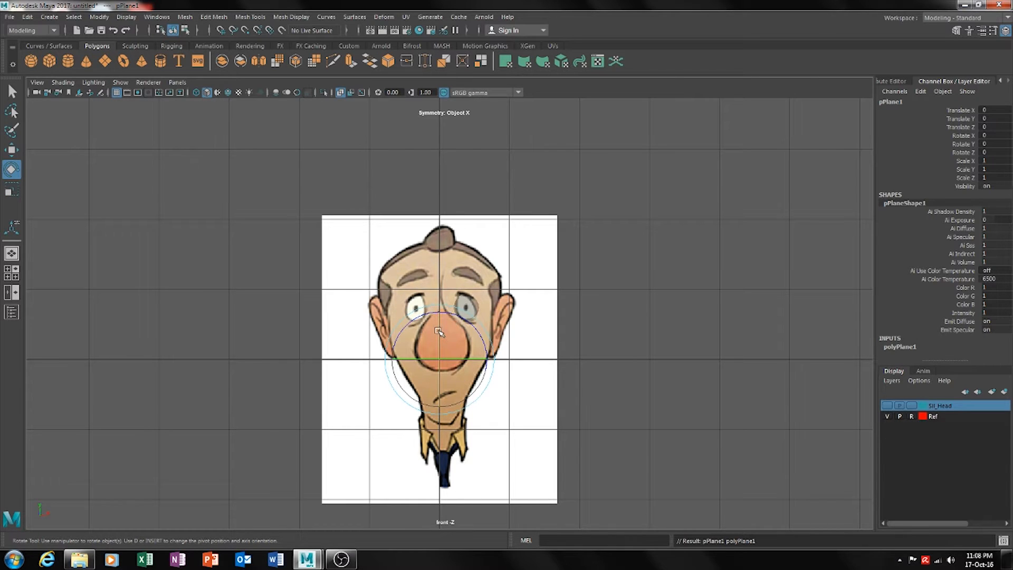
{"action": "left_click_drag", "start_coordinate": [439, 330], "coordinate": [442, 399]}
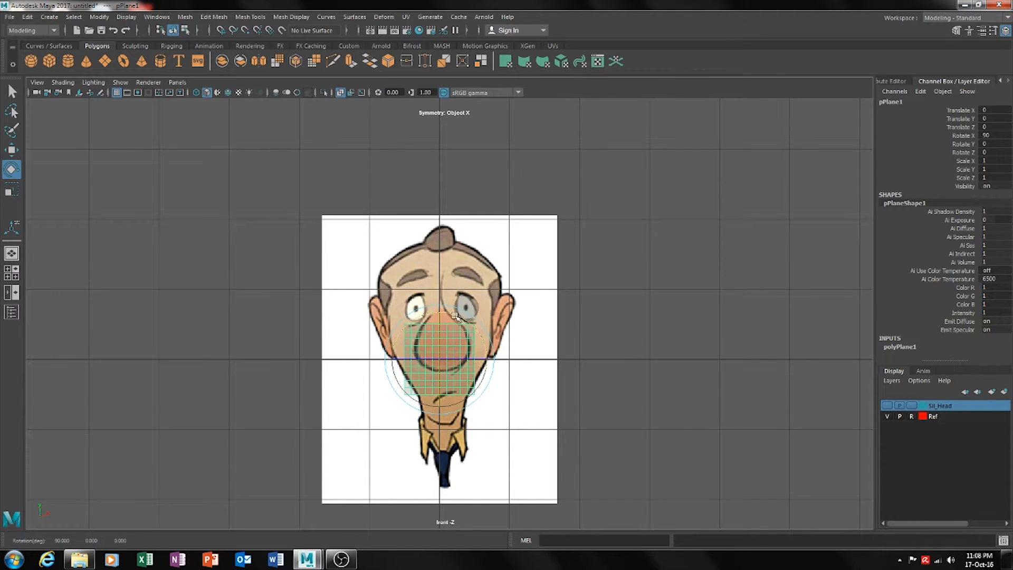
Move the plane over the left eye, centring it on the eye sphere at about X 0.385, Y 0.737
{"action": "key", "text": "w"}
{"action": "left_click_drag", "start_coordinate": [440, 317], "coordinate": [442, 262]}
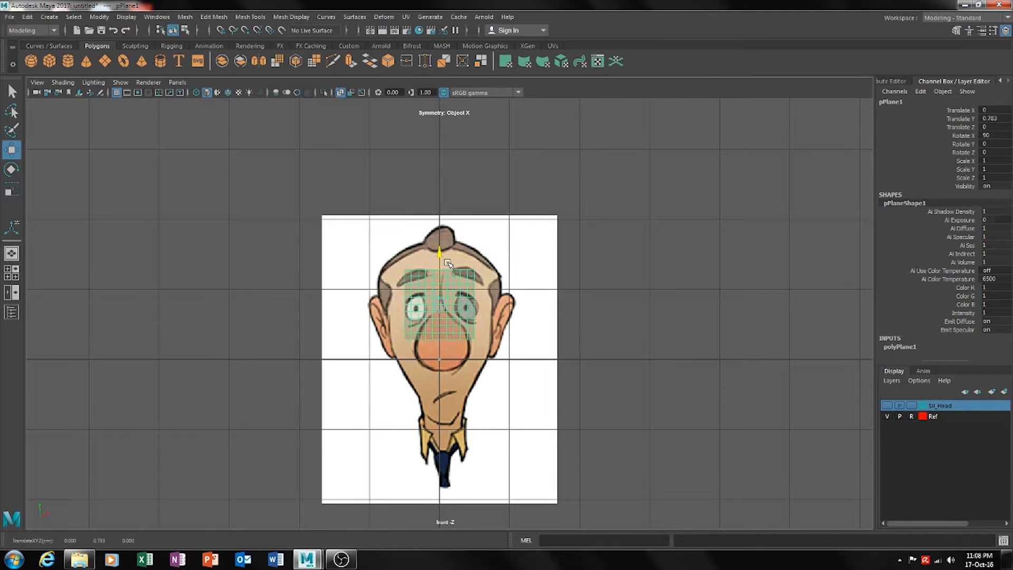
{"action": "left_click_drag", "start_coordinate": [489, 305], "coordinate": [539, 306]}
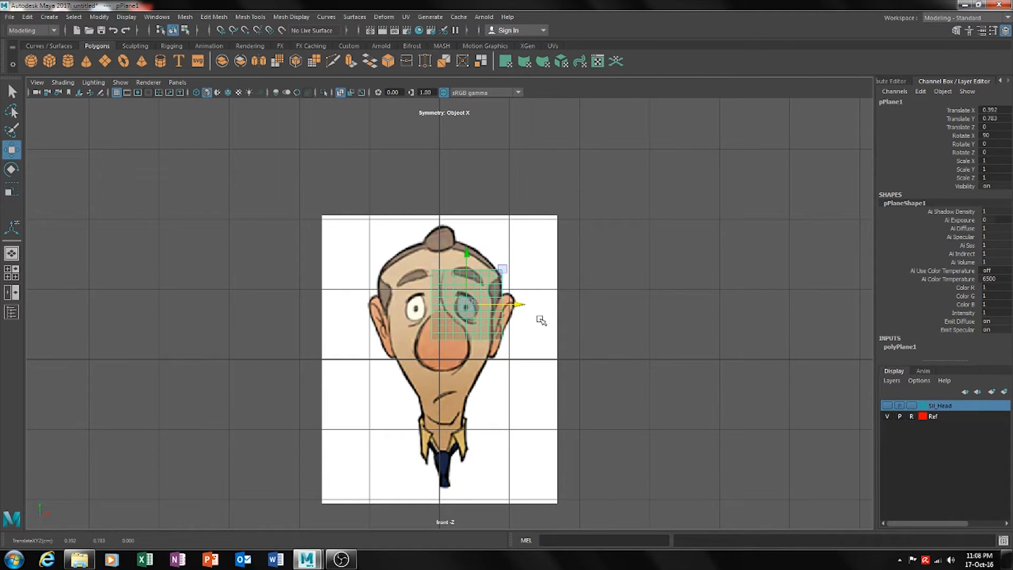
{"action": "scroll", "coordinate": [542, 318], "scroll_direction": "up", "scroll_amount": 5}
{"action": "scroll", "coordinate": [542, 318], "scroll_direction": "up", "scroll_amount": 2}
{"action": "left_click_drag", "start_coordinate": [524, 227], "coordinate": [524, 236]}
{"action": "left_click_drag", "start_coordinate": [558, 290], "coordinate": [556, 290]}
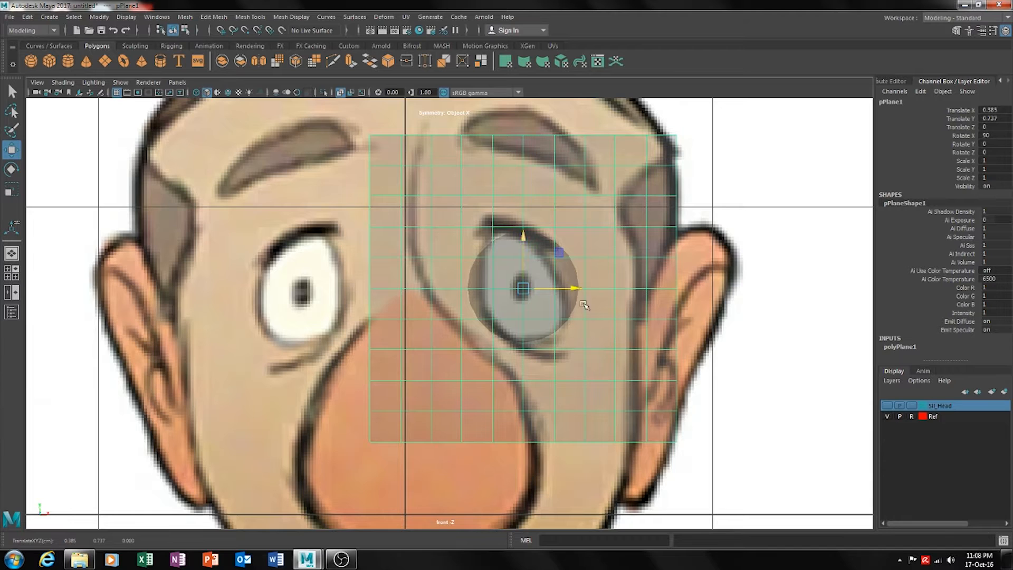
Set the plane's Subdivisions Width and Subdivisions Height to 1
{"action": "middle_click_drag", "start_coordinate": [618, 333], "coordinate": [518, 320], "text": "alt"}
{"action": "scroll", "coordinate": [518, 319], "scroll_direction": "up", "scroll_amount": 1}
{"action": "middle_click_drag", "start_coordinate": [476, 291], "coordinate": [548, 320], "text": "alt"}
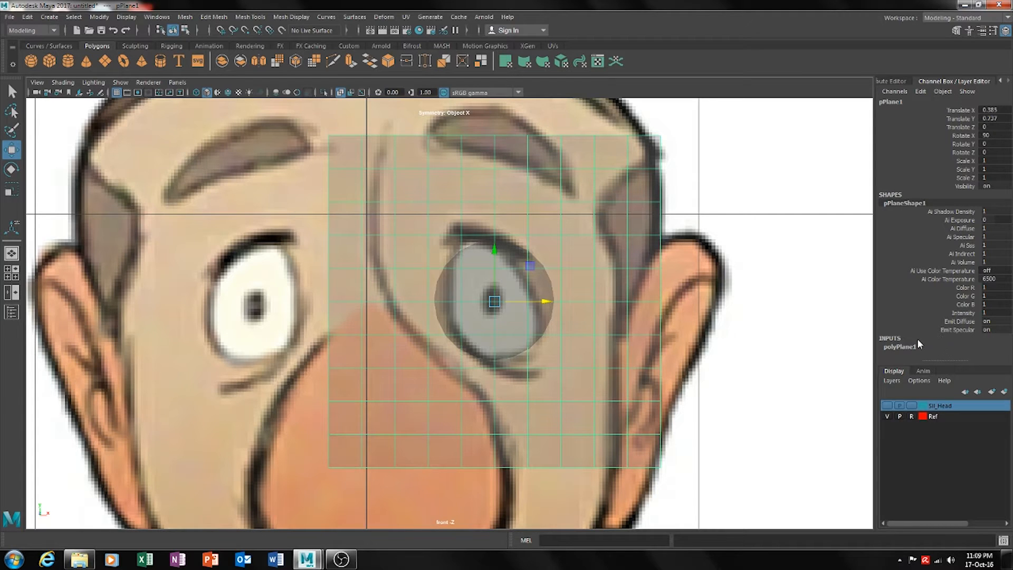
{"action": "left_click", "coordinate": [903, 348]}
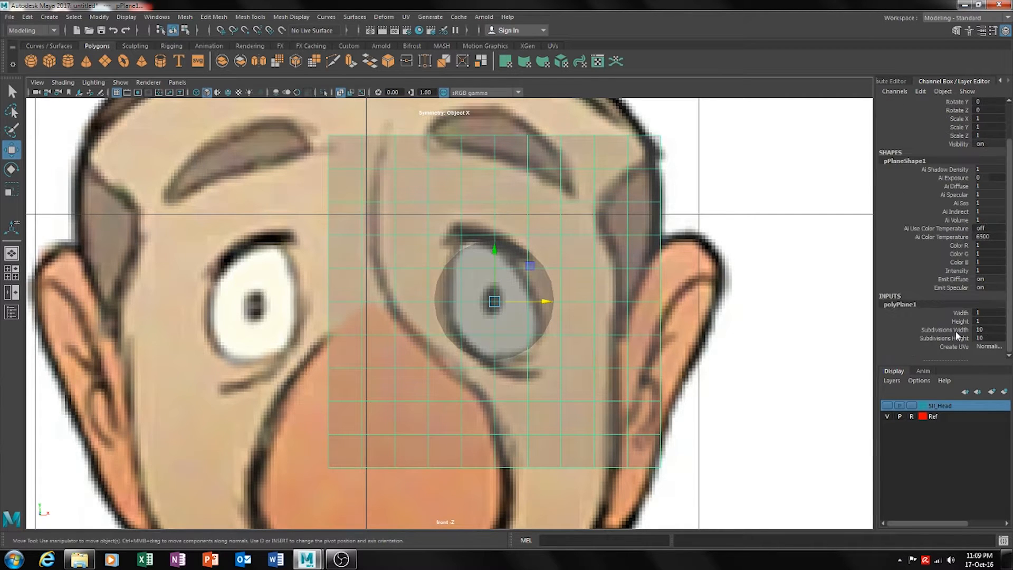
{"action": "left_click_drag", "start_coordinate": [961, 337], "coordinate": [958, 329]}
{"action": "middle_click_drag", "start_coordinate": [807, 340], "coordinate": [662, 340]}
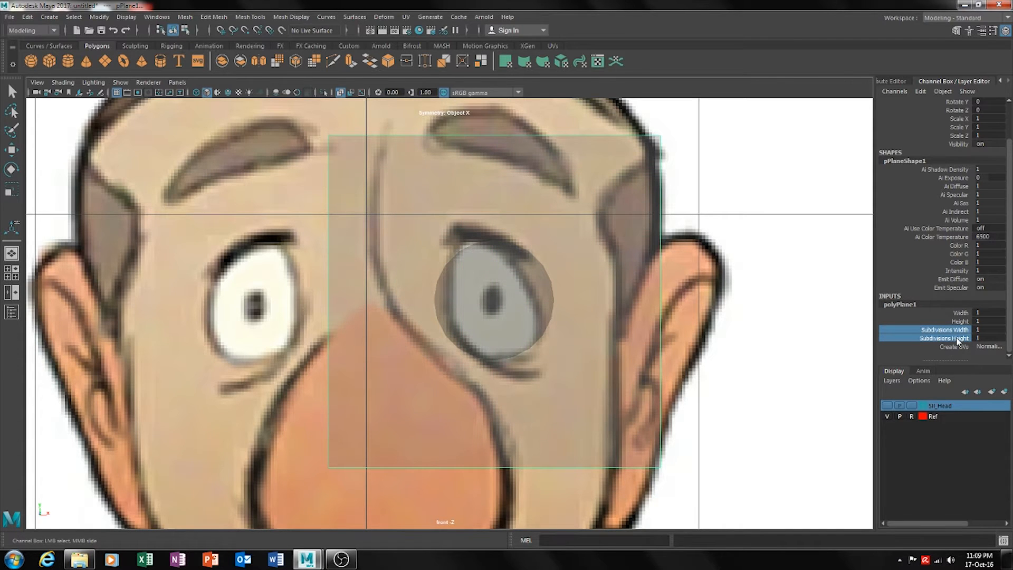
Raise the plane above the left eye to about Y 1.107 and scale it uniformly to about 0.272
{"action": "middle_click_drag", "start_coordinate": [731, 378], "coordinate": [660, 374], "text": "alt"}
{"action": "key", "text": "w"}
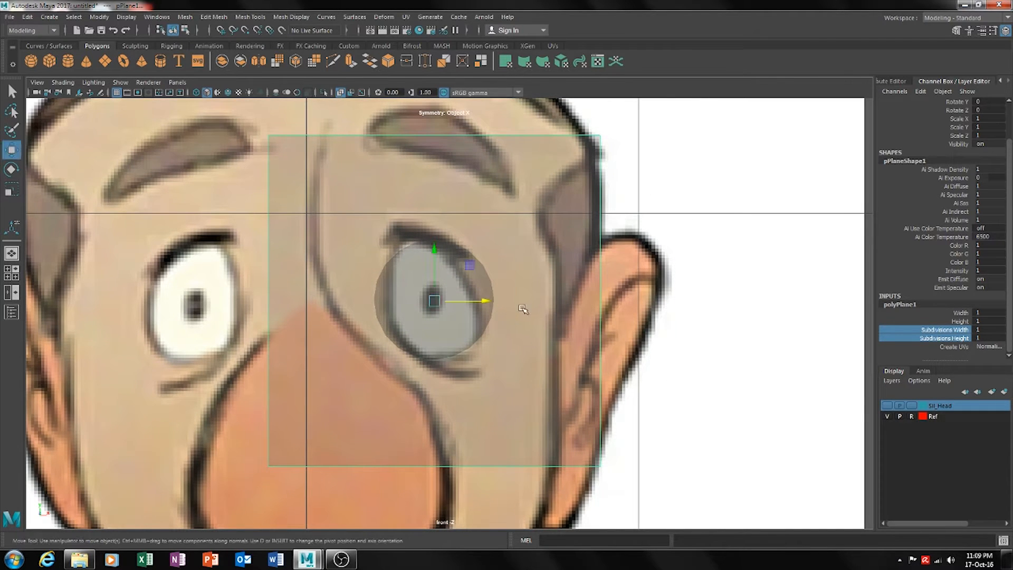
{"action": "left_click_drag", "start_coordinate": [428, 257], "coordinate": [437, 131]}
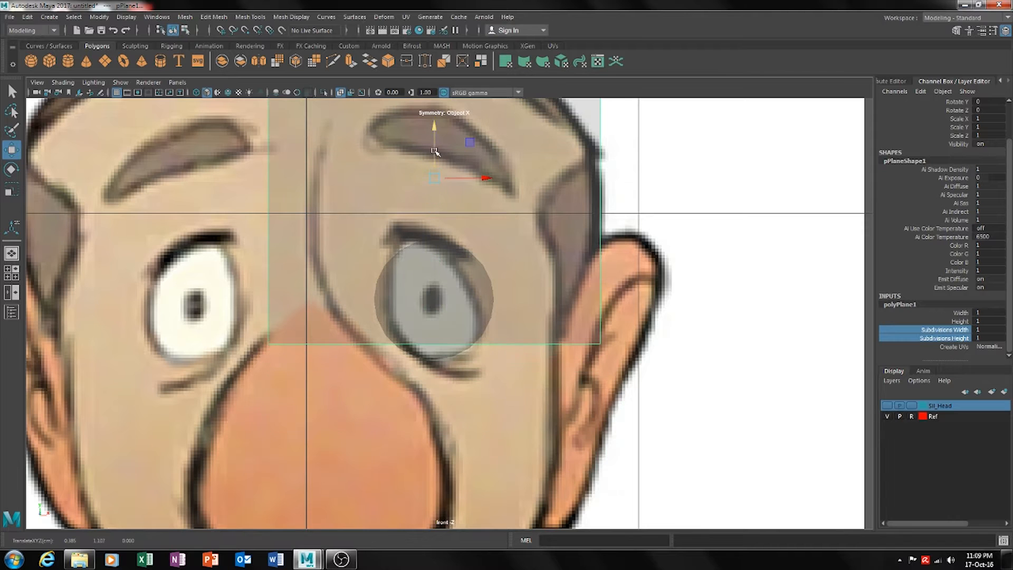
{"action": "middle_click_drag", "start_coordinate": [437, 137], "coordinate": [435, 320], "text": "alt"}
{"action": "key", "text": "r"}
{"action": "left_click_drag", "start_coordinate": [409, 271], "coordinate": [237, 199]}
{"action": "key", "text": "w"}
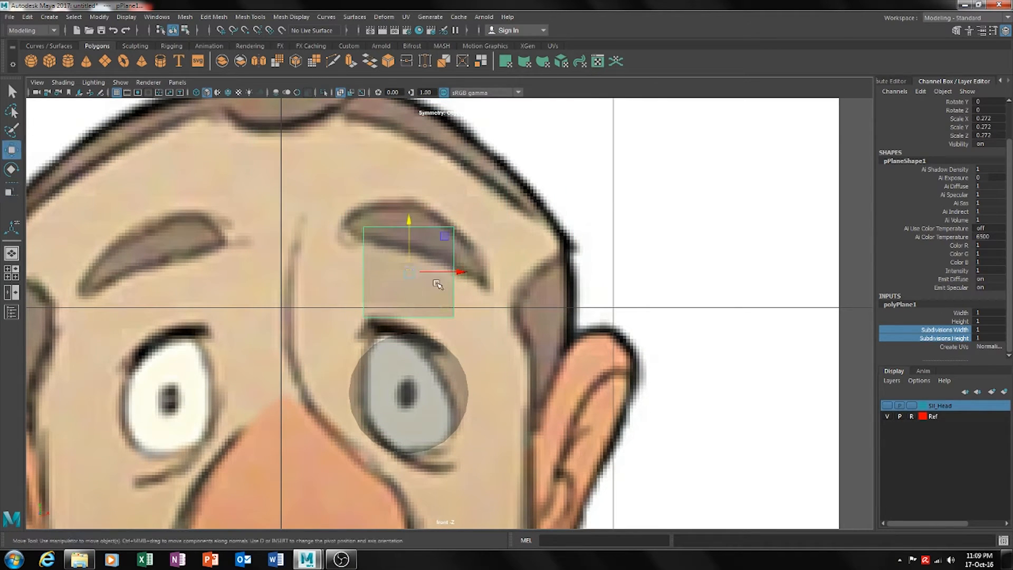
Hide the viewport grid and lower the plane to about Y 1.057, with its lower edge just above the left eye sphere
{"action": "left_click_drag", "start_coordinate": [414, 249], "coordinate": [412, 264]}
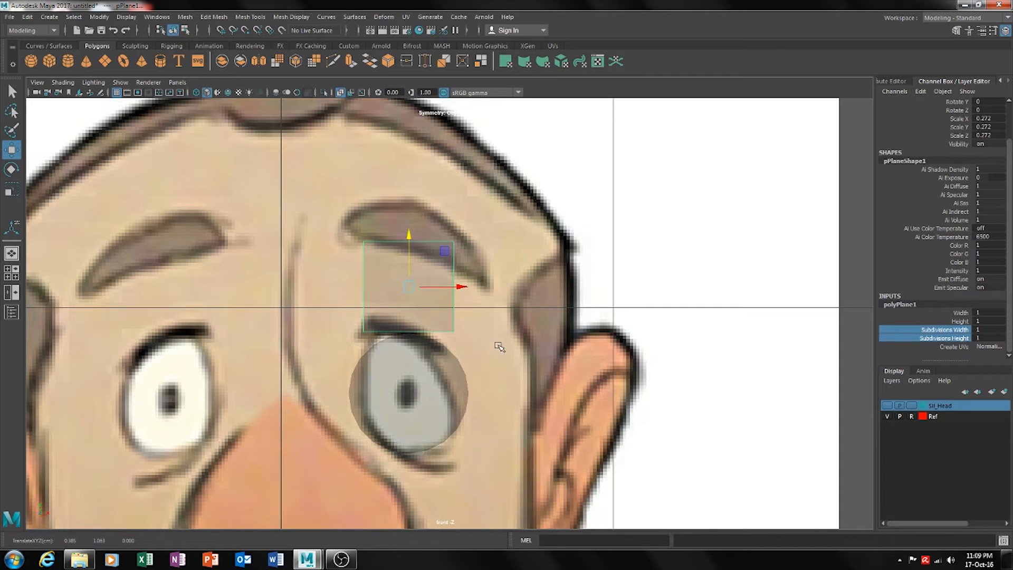
{"action": "middle_click_drag", "start_coordinate": [470, 326], "coordinate": [566, 315], "text": "alt"}
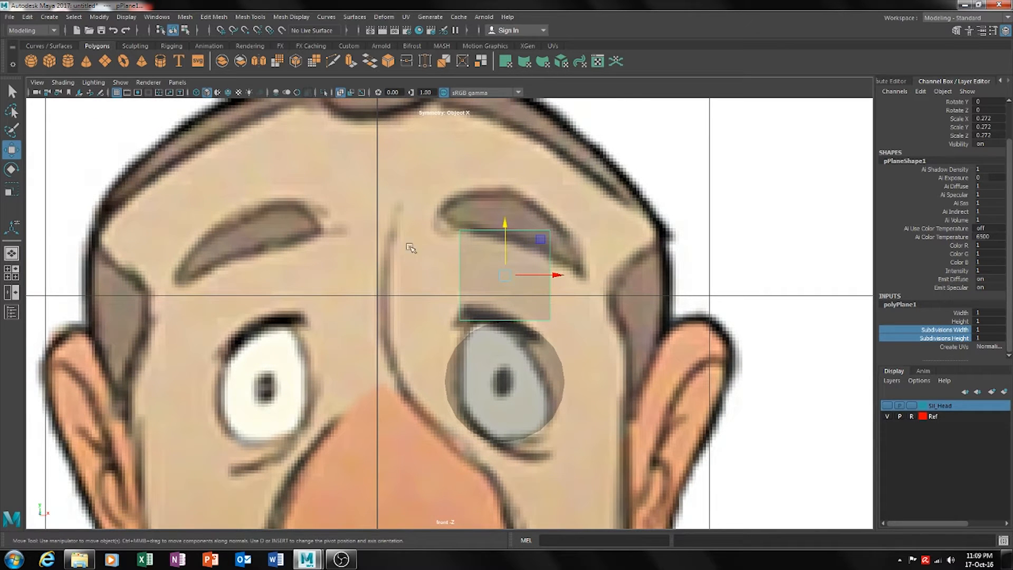
{"action": "left_click", "coordinate": [117, 93]}
{"action": "scroll", "coordinate": [443, 290], "scroll_direction": "up", "scroll_amount": 3}
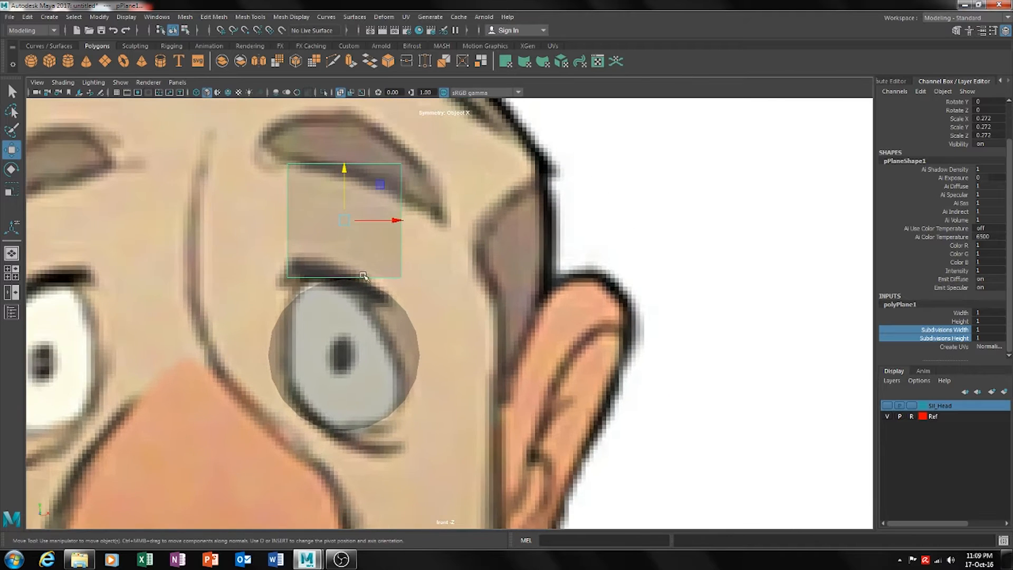
{"action": "scroll", "coordinate": [429, 250], "scroll_direction": "up", "scroll_amount": 2}
{"action": "mouse_move", "coordinate": [410, 196]}
{"action": "left_mouse_down"}
{"action": "mouse_move", "coordinate": [409, 163]}
{"action": "mouse_move", "coordinate": [404, 194]}
{"action": "left_mouse_up"}
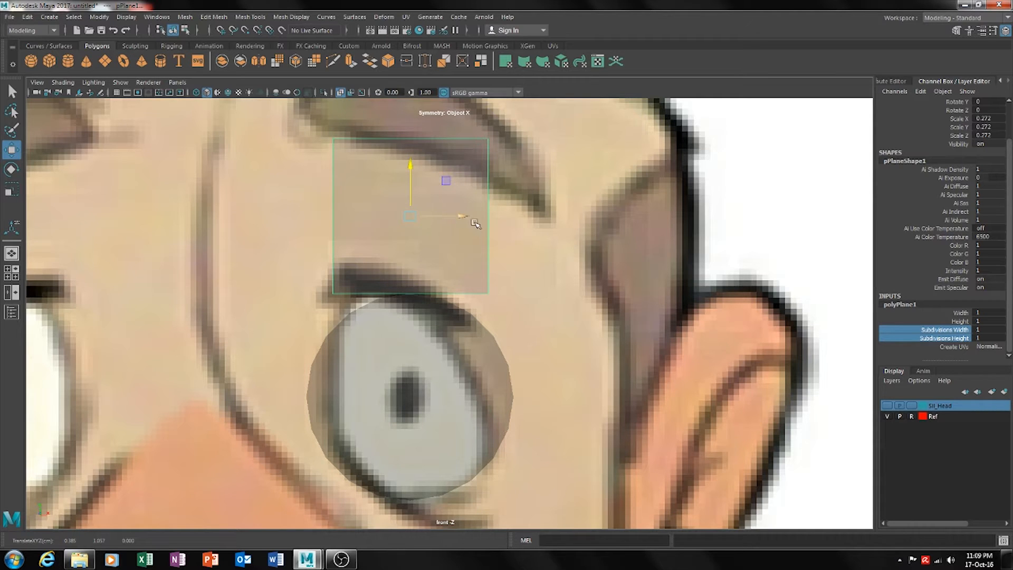
{"action": "middle_click_drag", "start_coordinate": [539, 287], "coordinate": [443, 265], "text": "alt"}
Scale the plane uniformly to about 0.195, lower it to about Y 1.027 and position it over the top of the eye
{"action": "left_click_drag", "start_coordinate": [402, 204], "coordinate": [462, 201]}
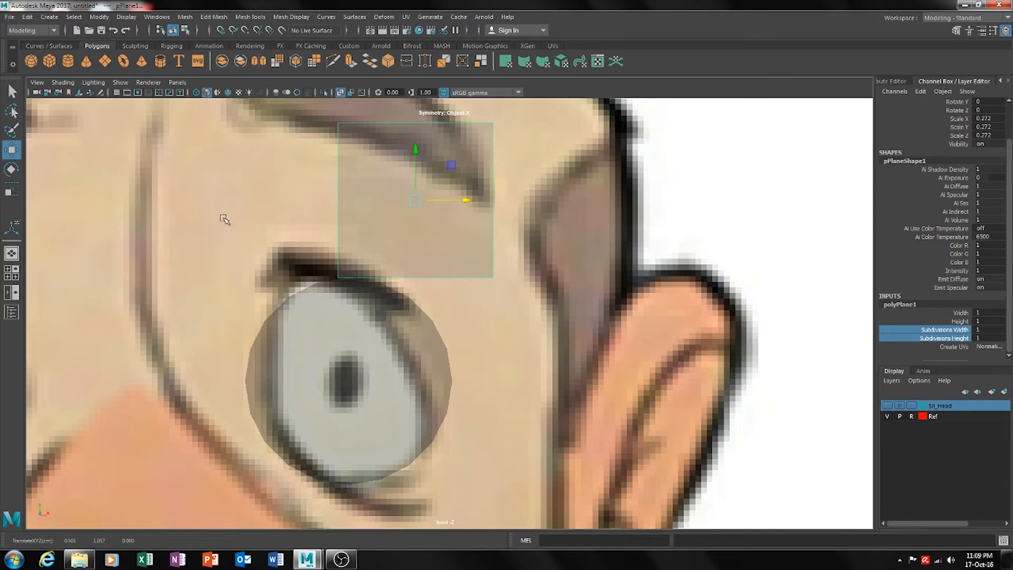
{"action": "middle_click_drag", "start_coordinate": [507, 355], "coordinate": [523, 319], "text": "alt"}
{"action": "middle_click_drag", "start_coordinate": [502, 239], "coordinate": [501, 271], "text": "alt"}
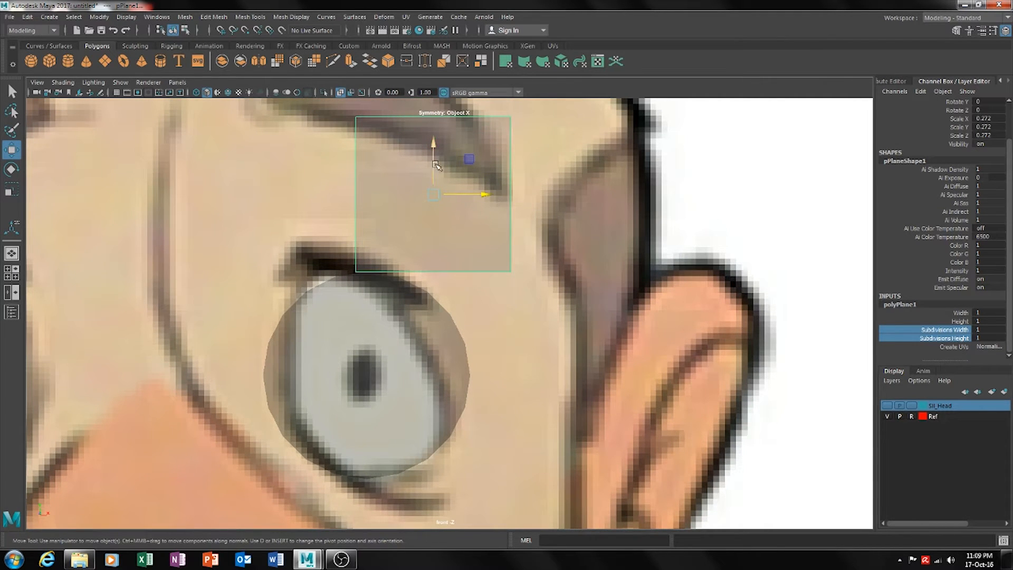
{"action": "key", "text": "r"}
{"action": "left_click_drag", "start_coordinate": [434, 195], "coordinate": [435, 160]}
{"action": "key", "text": "w"}
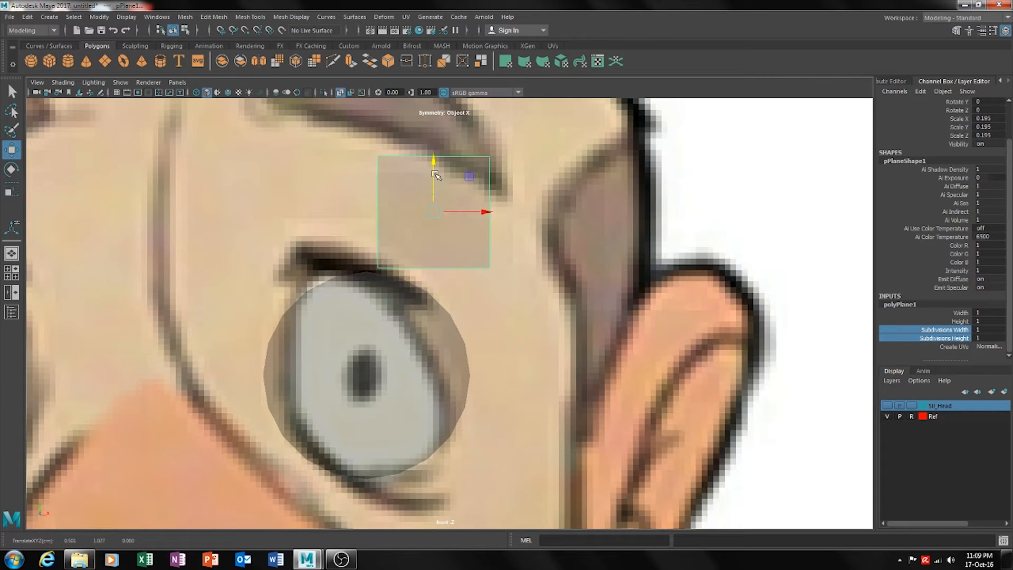
{"action": "middle_click_drag", "start_coordinate": [455, 364], "coordinate": [463, 318], "text": "alt"}
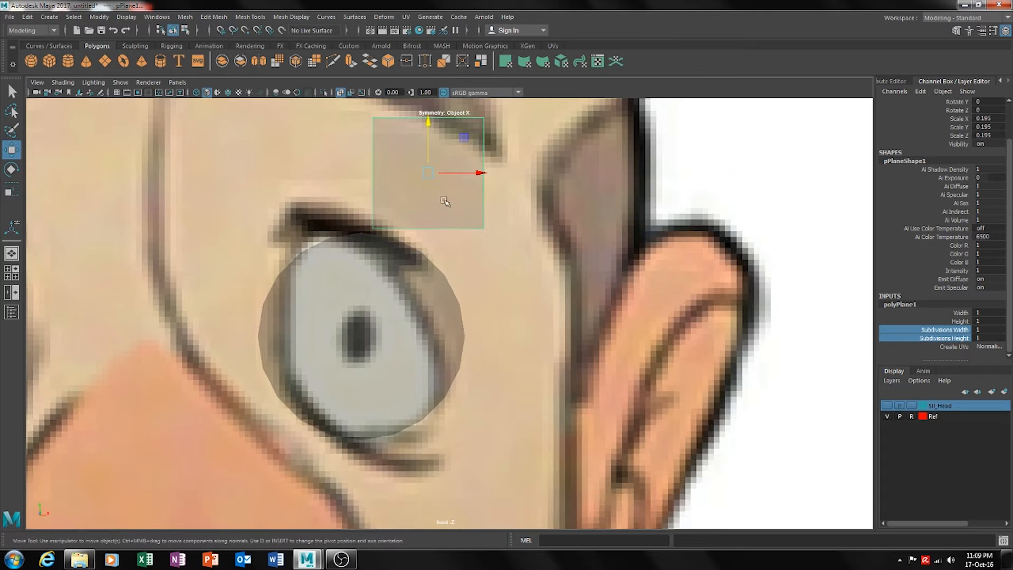
{"action": "left_click_drag", "start_coordinate": [468, 174], "coordinate": [406, 168]}
{"action": "middle_click_drag", "start_coordinate": [471, 259], "coordinate": [498, 299], "text": "alt"}
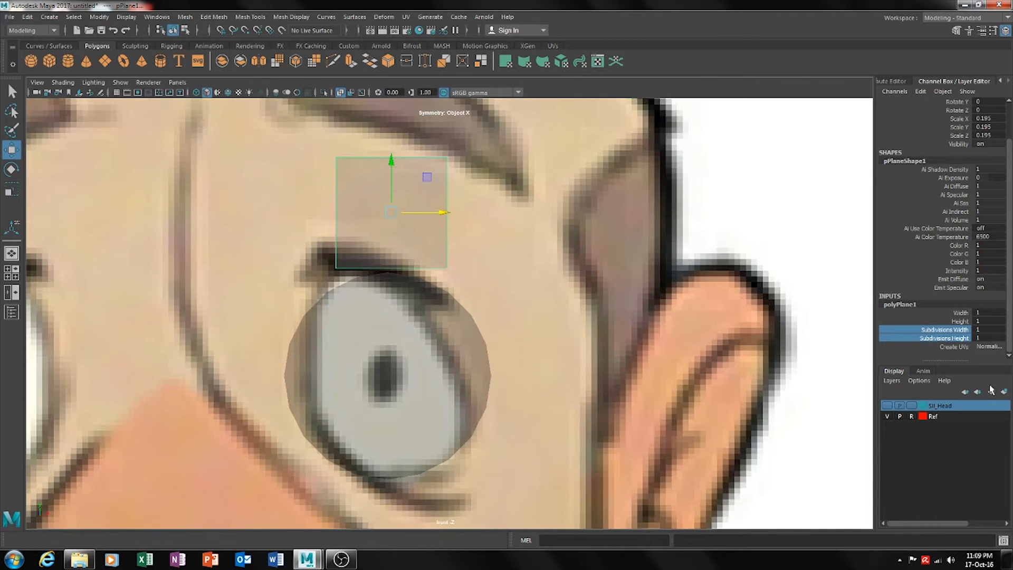
Set the plane's Subdivisions Width to 2
{"action": "left_click", "coordinate": [946, 338]}
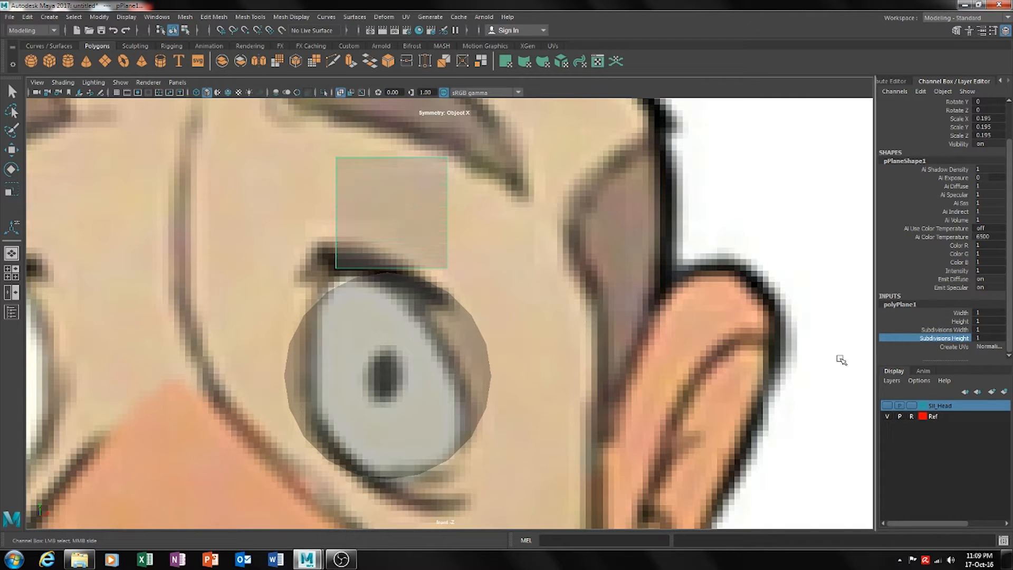
{"action": "left_click", "coordinate": [932, 331]}
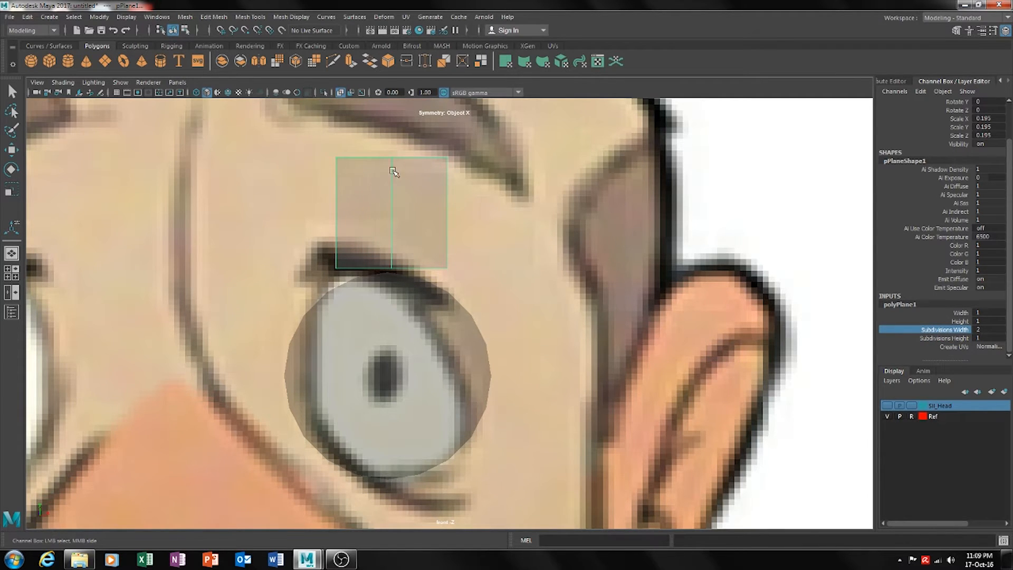
{"action": "middle_click_drag", "start_coordinate": [402, 392], "coordinate": [460, 323], "text": "alt"}
{"action": "middle_click_drag", "start_coordinate": [408, 257], "coordinate": [386, 326], "text": "alt"}
{"action": "middle_click_drag", "start_coordinate": [418, 430], "coordinate": [406, 380], "text": "alt"}
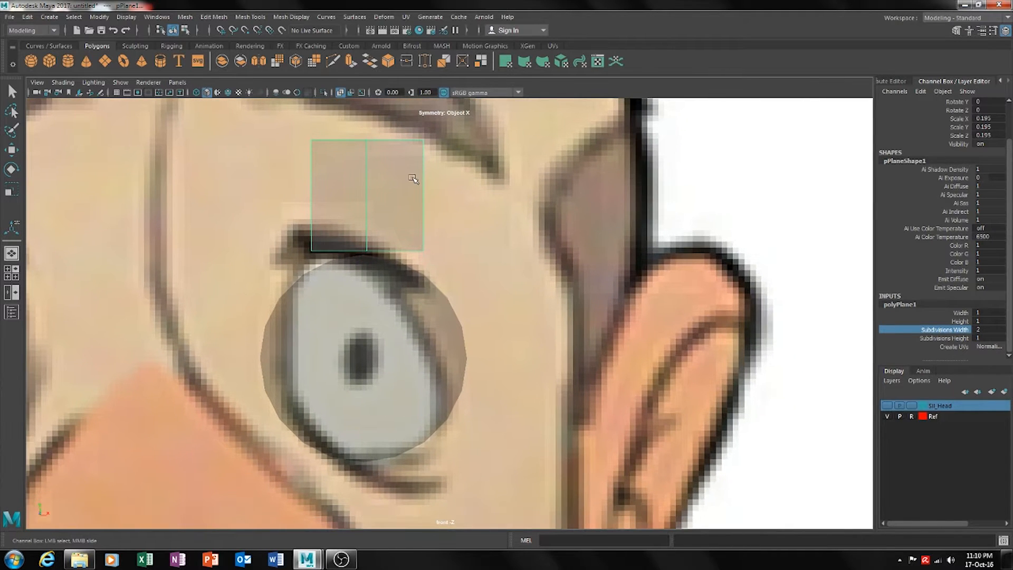
Lower the plane's three upper vertices to about Y 1.018 to make a thin strip above the eye
{"action": "right_click_drag", "start_coordinate": [404, 183], "coordinate": [363, 184]}
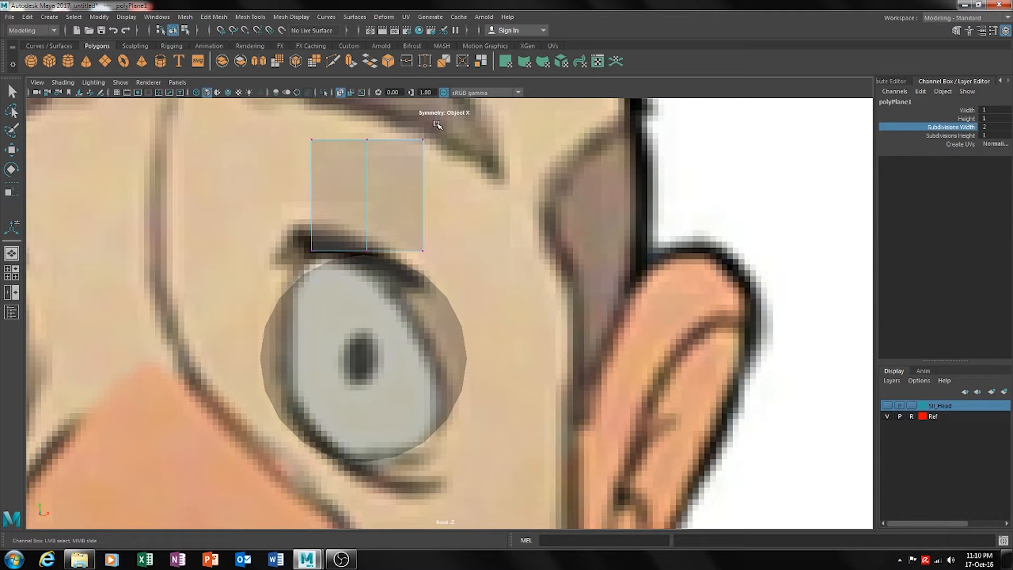
{"action": "left_click_drag", "start_coordinate": [437, 125], "coordinate": [285, 165]}
{"action": "key", "text": "w"}
{"action": "left_click_drag", "start_coordinate": [340, 112], "coordinate": [340, 172]}
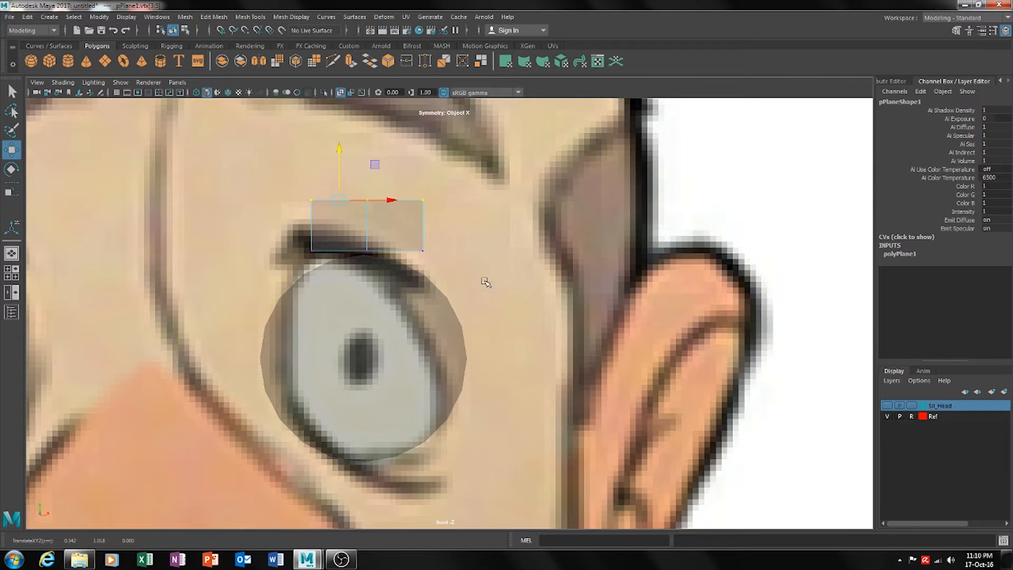
{"action": "scroll", "coordinate": [485, 282], "scroll_direction": "up", "scroll_amount": 1}
{"action": "left_click_drag", "start_coordinate": [464, 166], "coordinate": [417, 236]}
{"action": "left_click_drag", "start_coordinate": [437, 175], "coordinate": [437, 186]}
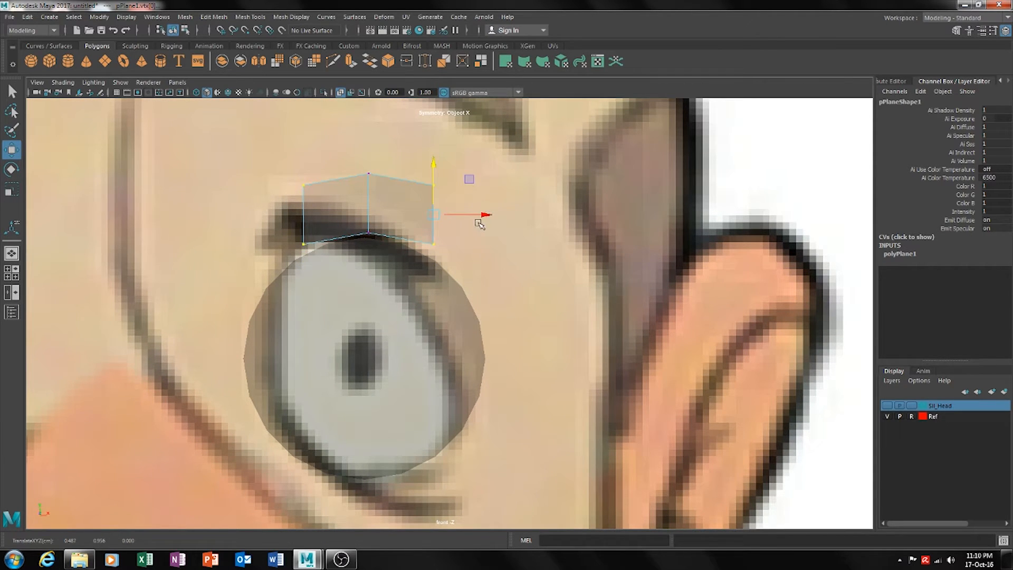
{"action": "key", "text": "ctrl+z"}
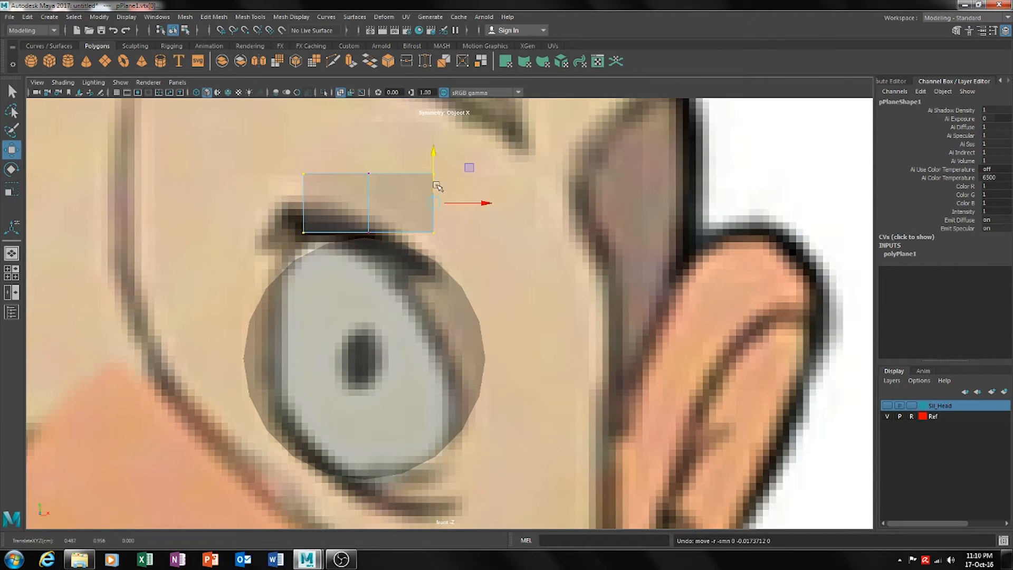
Turn off the Object X symmetry and clear the vertex selection
{"action": "left_click", "coordinate": [898, 81]}
{"action": "left_click", "coordinate": [804, 83]}
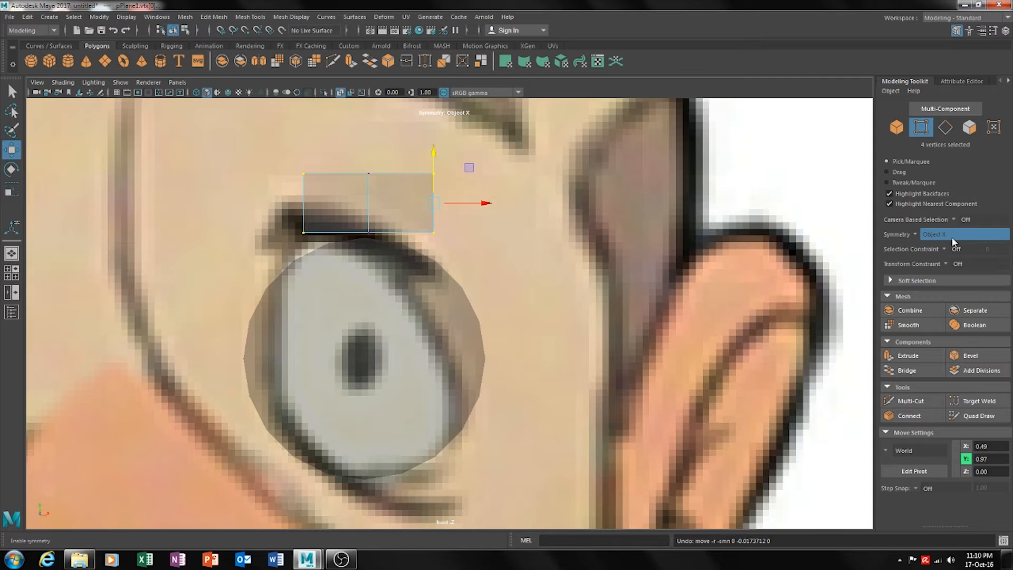
{"action": "left_click", "coordinate": [914, 236]}
{"action": "left_click", "coordinate": [922, 239]}
{"action": "middle_click_drag", "start_coordinate": [547, 276], "coordinate": [579, 263], "text": "alt"}
{"action": "left_click", "coordinate": [622, 264]}
Move the strip's two outer vertices down and outward to about X 0.54, Y 0.89 and rotate them to follow the eye's curve
{"action": "left_click_drag", "start_coordinate": [464, 166], "coordinate": [441, 244]}
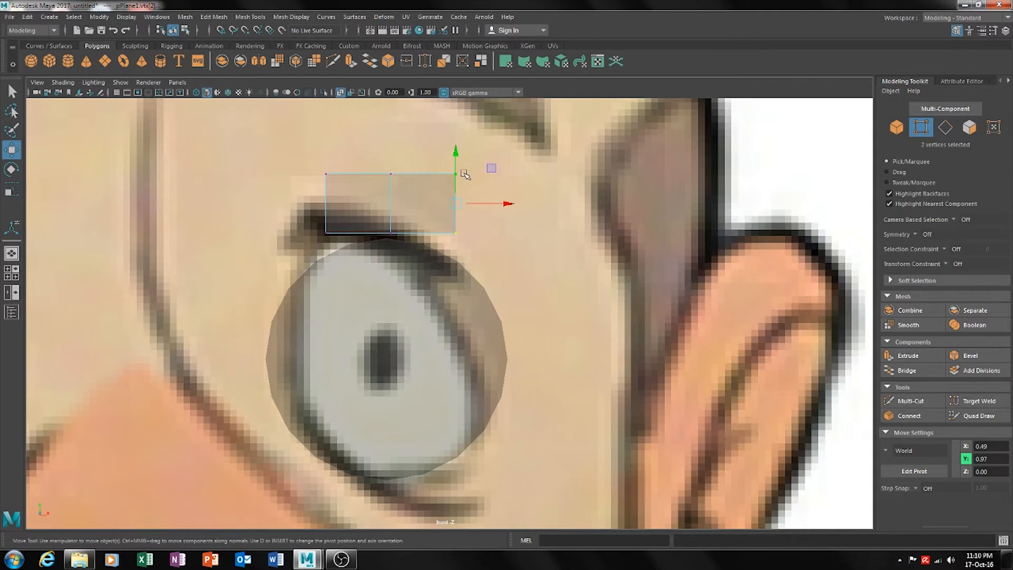
{"action": "left_click_drag", "start_coordinate": [456, 166], "coordinate": [459, 197]}
{"action": "middle_click_drag", "start_coordinate": [488, 232], "coordinate": [537, 231]}
{"action": "key", "text": "e"}
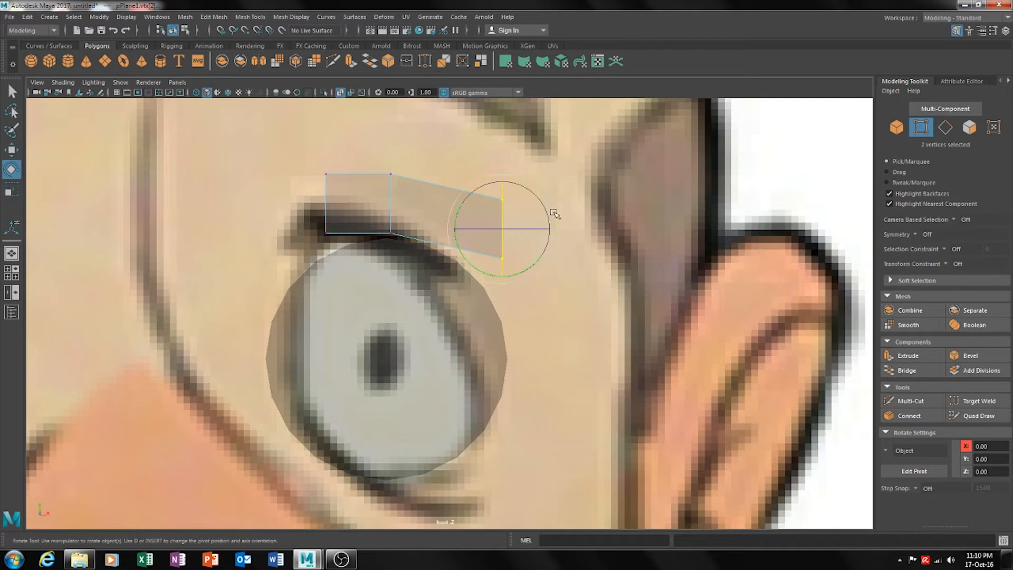
{"action": "left_click_drag", "start_coordinate": [464, 203], "coordinate": [502, 226]}
{"action": "key", "text": "w"}
{"action": "left_click_drag", "start_coordinate": [536, 259], "coordinate": [527, 259]}
{"action": "middle_click_drag", "start_coordinate": [572, 330], "coordinate": [522, 304], "text": "alt"}
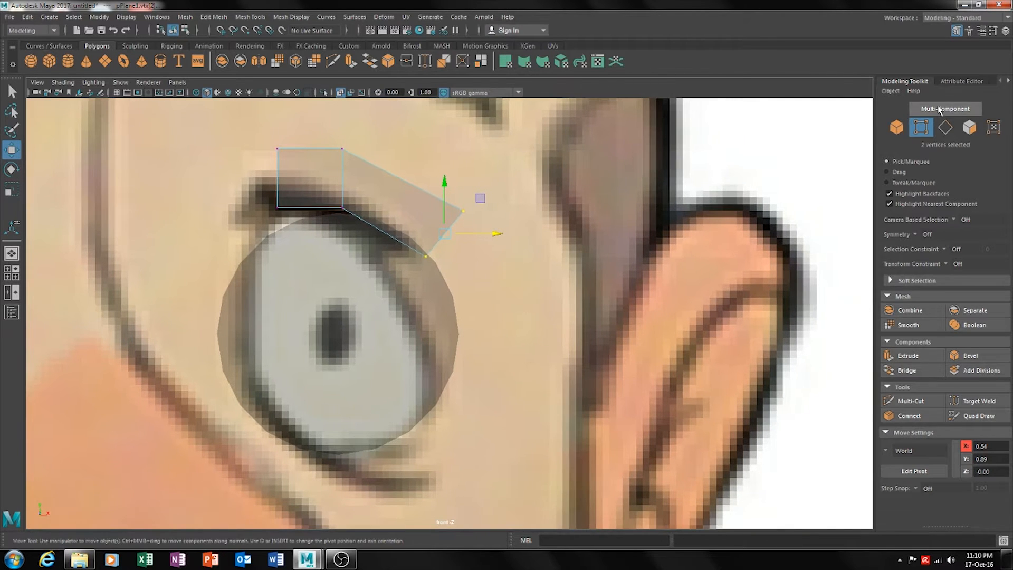
Extrude the strip's outer end edge down the eye's outer side, angle it along the curve and place it at about X 0.61, Y 0.74
{"action": "left_click", "coordinate": [945, 128]}
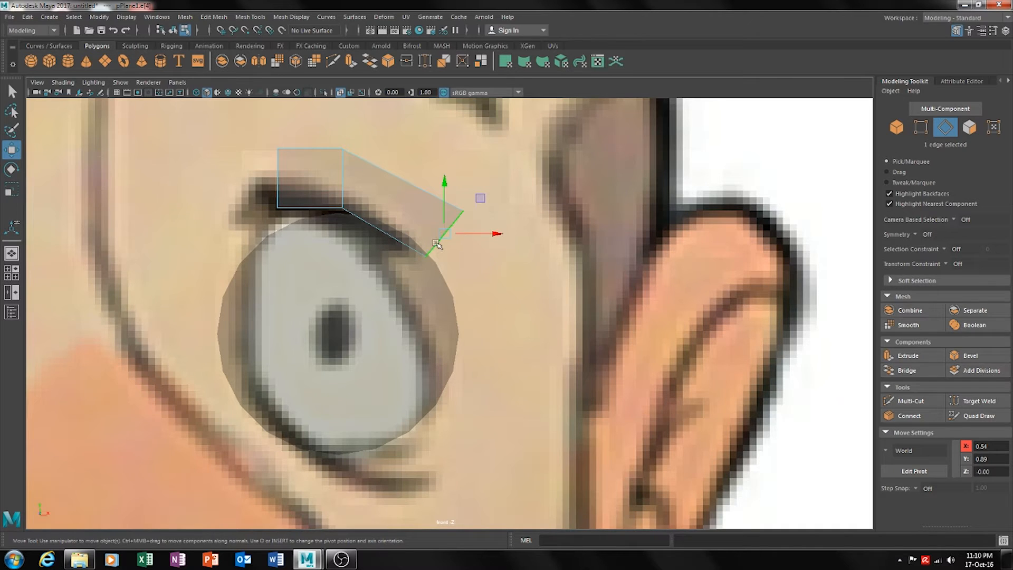
{"action": "key", "text": "ctrl+e"}
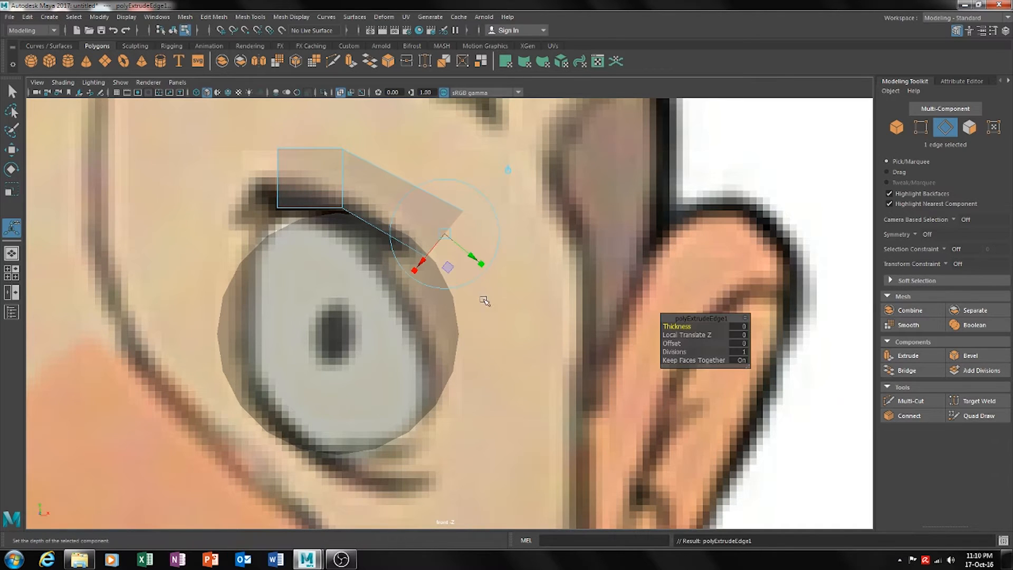
{"action": "left_click_drag", "start_coordinate": [473, 253], "coordinate": [516, 278]}
{"action": "key", "text": "w"}
{"action": "key", "text": "e"}
{"action": "key", "text": "w"}
{"action": "left_click_drag", "start_coordinate": [529, 327], "coordinate": [515, 330]}
{"action": "middle_click_drag", "start_coordinate": [516, 331], "coordinate": [568, 291], "text": "alt"}
{"action": "left_click_drag", "start_coordinate": [540, 252], "coordinate": [542, 262]}
{"action": "middle_click_drag", "start_coordinate": [596, 306], "coordinate": [530, 317], "text": "alt"}
{"action": "scroll", "coordinate": [529, 316], "scroll_direction": "up", "scroll_amount": 2}
{"action": "left_click_drag", "start_coordinate": [520, 310], "coordinate": [525, 310]}
{"action": "middle_click_drag", "start_coordinate": [525, 310], "coordinate": [661, 355], "text": "alt"}
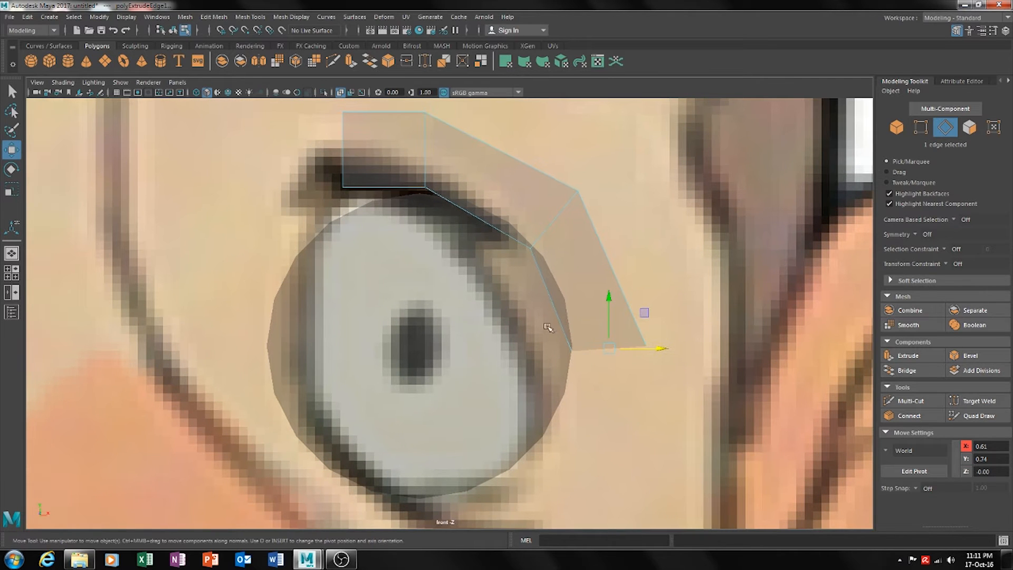
Lower the end edge beside the eye's outer corner slightly, to about Y 0.73
{"action": "left_click", "coordinate": [342, 165]}
{"action": "middle_click_drag", "start_coordinate": [458, 276], "coordinate": [545, 296], "text": "alt"}
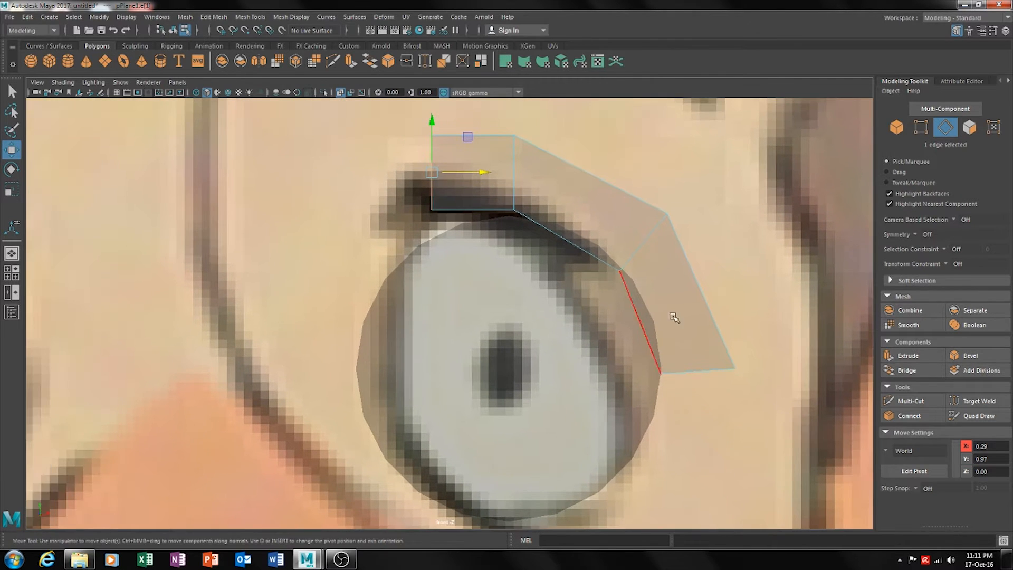
{"action": "middle_click_drag", "start_coordinate": [681, 352], "coordinate": [559, 305], "text": "alt"}
{"action": "left_click", "coordinate": [579, 321]}
{"action": "middle_click_drag", "start_coordinate": [575, 351], "coordinate": [523, 311], "text": "alt"}
{"action": "key", "text": "r"}
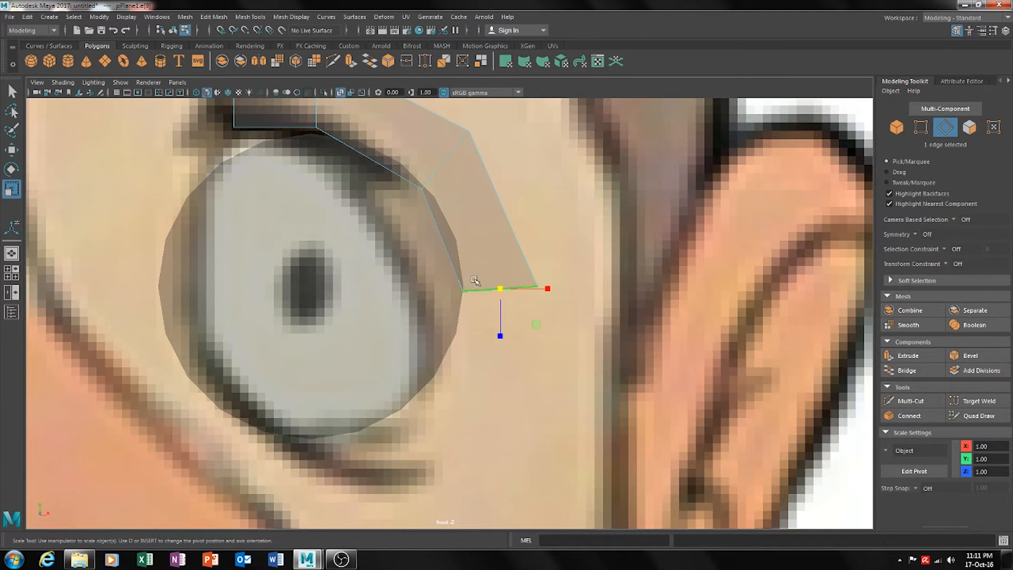
{"action": "key", "text": "w"}
{"action": "mouse_move", "coordinate": [490, 259]}
{"action": "left_mouse_down"}
{"action": "mouse_move", "coordinate": [490, 228]}
{"action": "mouse_move", "coordinate": [490, 269]}
{"action": "left_mouse_up"}
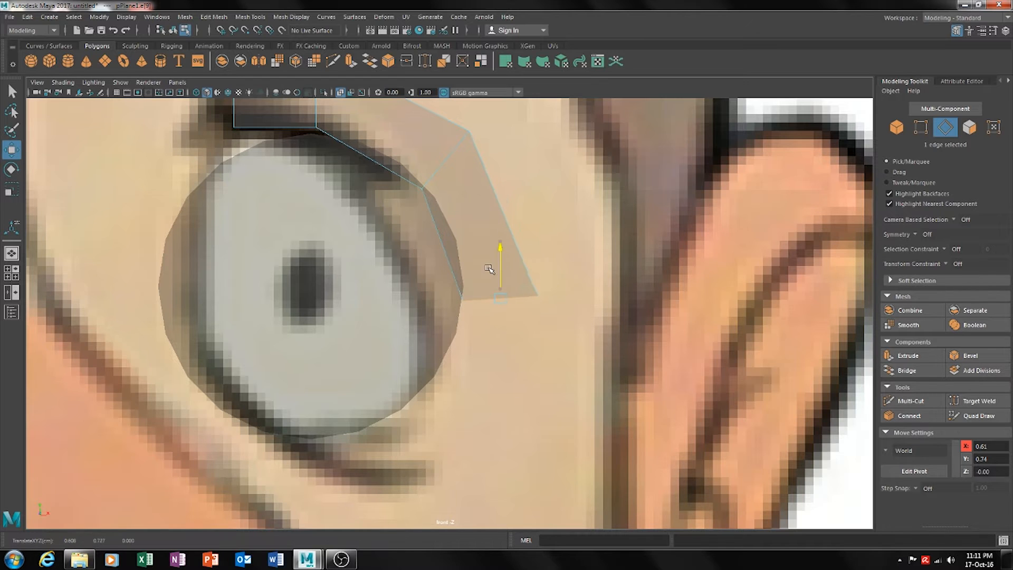
Extrude the end edge to the eye's lower outer side at about X 0.52, Y 0.56 and rotate it to follow the sphere
{"action": "scroll", "coordinate": [531, 310], "scroll_direction": "down", "scroll_amount": 5}
{"action": "scroll", "coordinate": [531, 319], "scroll_direction": "up", "scroll_amount": 6}
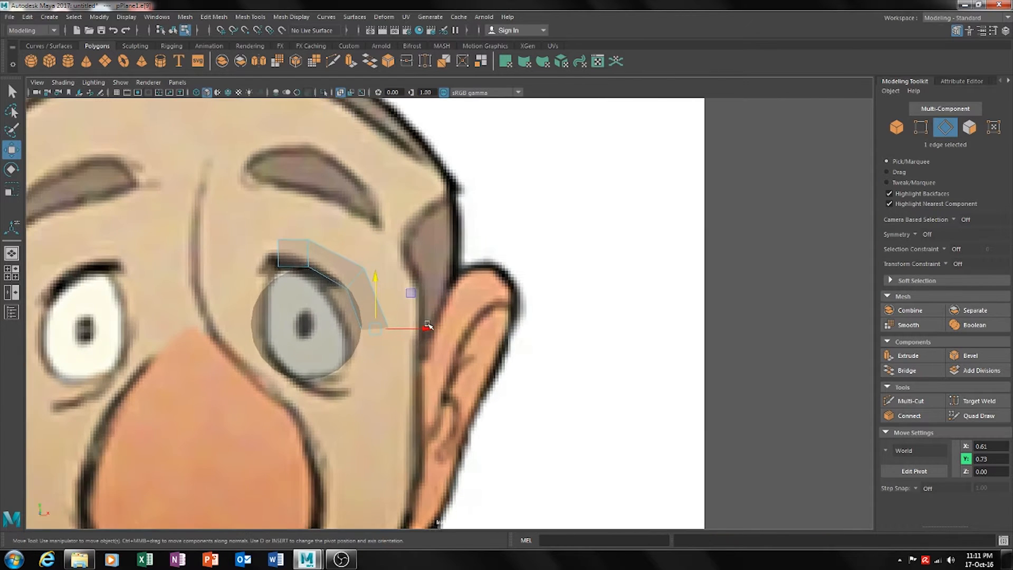
{"action": "middle_click_drag", "start_coordinate": [416, 343], "coordinate": [528, 303], "text": "alt"}
{"action": "scroll", "coordinate": [528, 303], "scroll_direction": "up", "scroll_amount": 4}
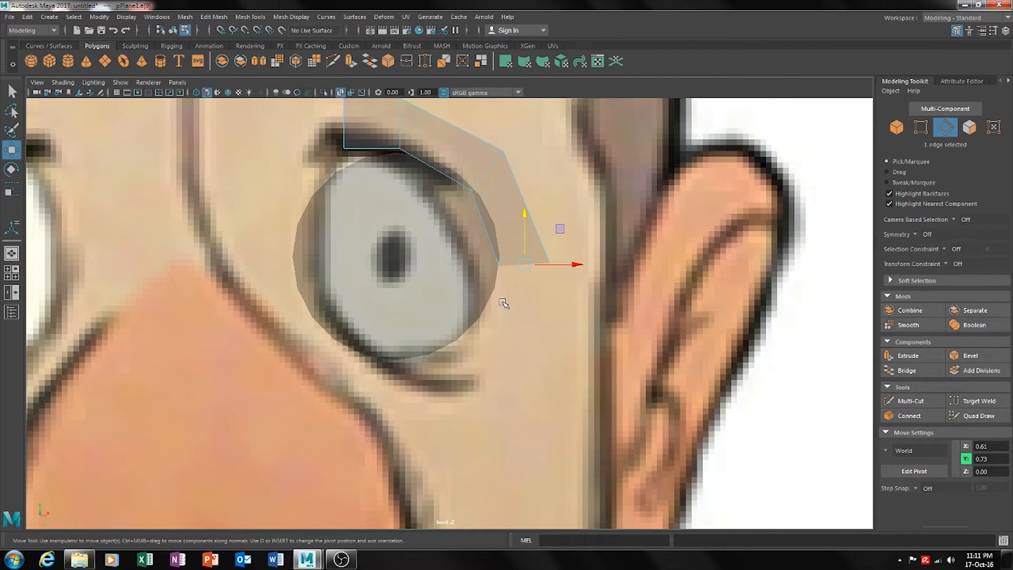
{"action": "key", "text": "ctrl+e"}
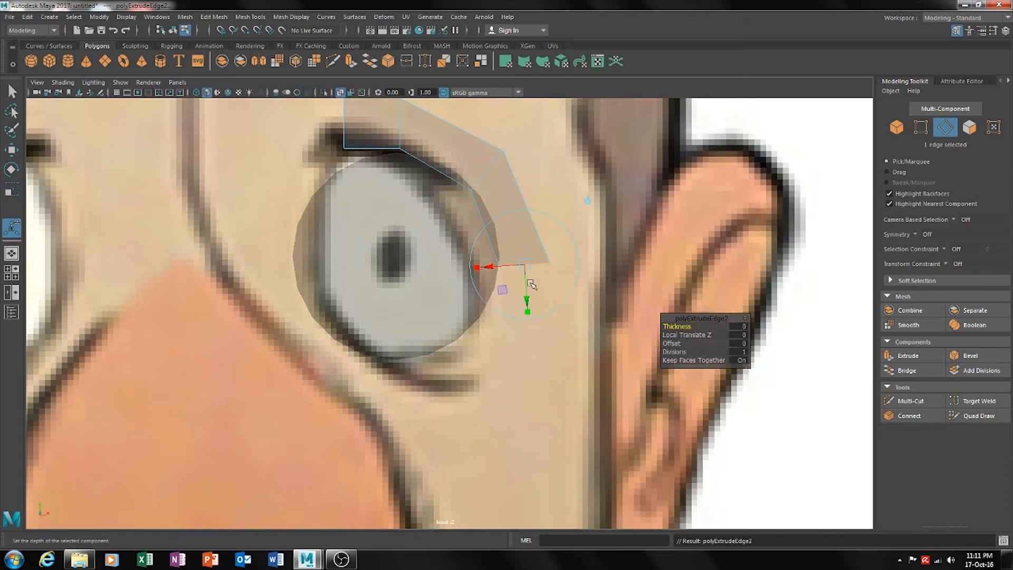
{"action": "left_click_drag", "start_coordinate": [524, 295], "coordinate": [499, 362]}
{"action": "key", "text": "w"}
{"action": "key", "text": "e"}
{"action": "left_click_drag", "start_coordinate": [495, 319], "coordinate": [527, 352]}
{"action": "key", "text": "w"}
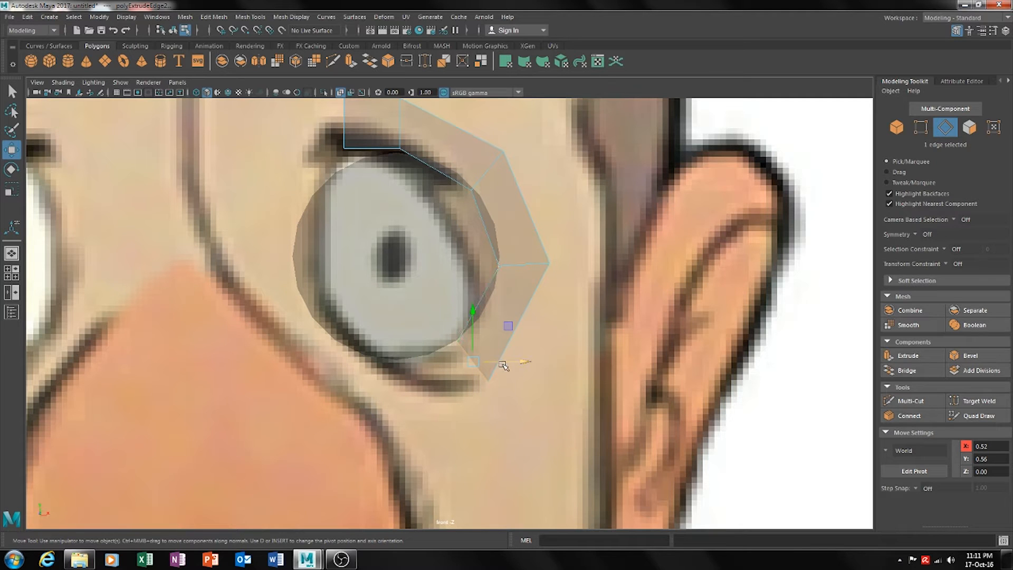
Extrude the end edge beneath the eye, make it vertical and place it at about X 0.40, Y 0.53
{"action": "right_click_drag", "start_coordinate": [443, 325], "coordinate": [466, 368], "text": "shift"}
{"action": "left_click_drag", "start_coordinate": [506, 364], "coordinate": [431, 363]}
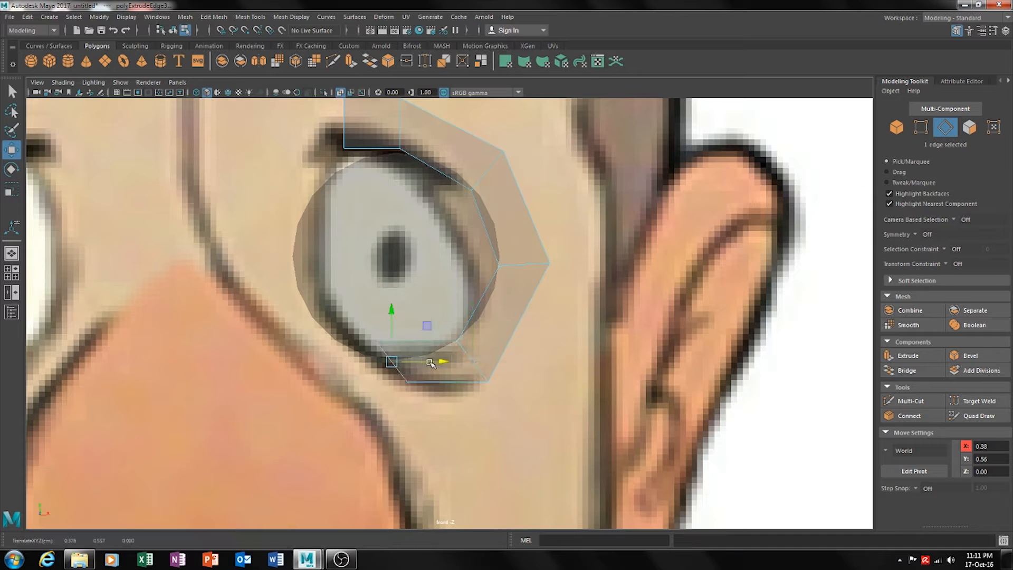
{"action": "key", "text": "r"}
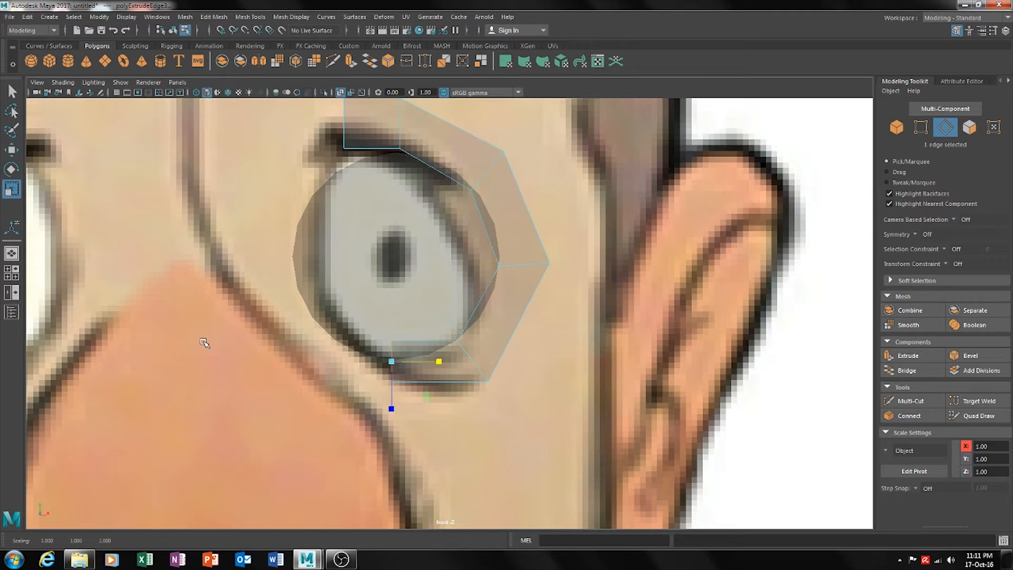
{"action": "key", "text": "w"}
{"action": "left_click_drag", "start_coordinate": [432, 363], "coordinate": [447, 364]}
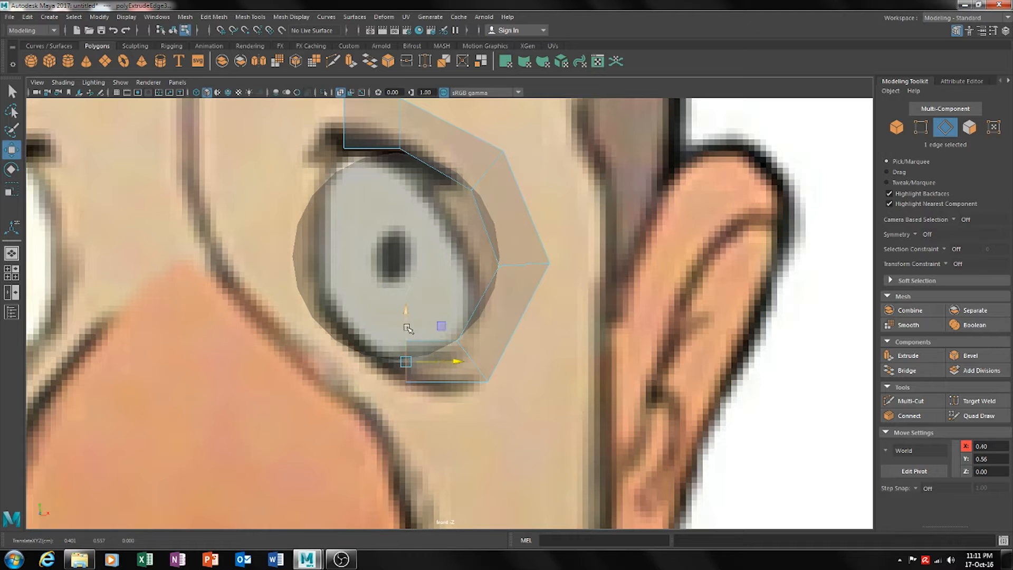
{"action": "left_click_drag", "start_coordinate": [408, 329], "coordinate": [407, 343]}
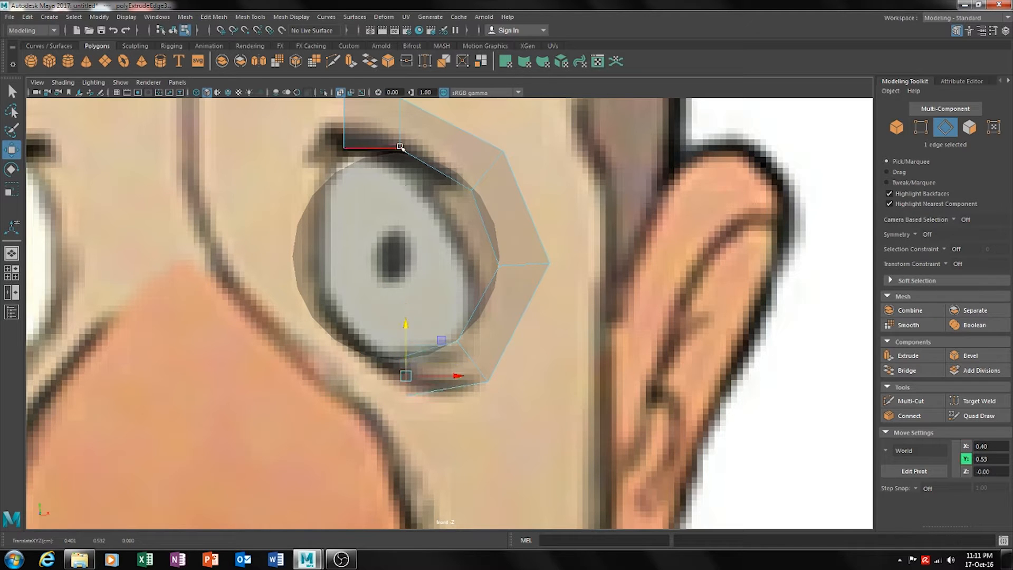
Extrude the strip's end edge to the eye's lower inner side and rotate it to follow the sphere
{"action": "key", "text": "ctrl+e"}
{"action": "left_click_drag", "start_coordinate": [414, 379], "coordinate": [317, 304]}
{"action": "key", "text": "e"}
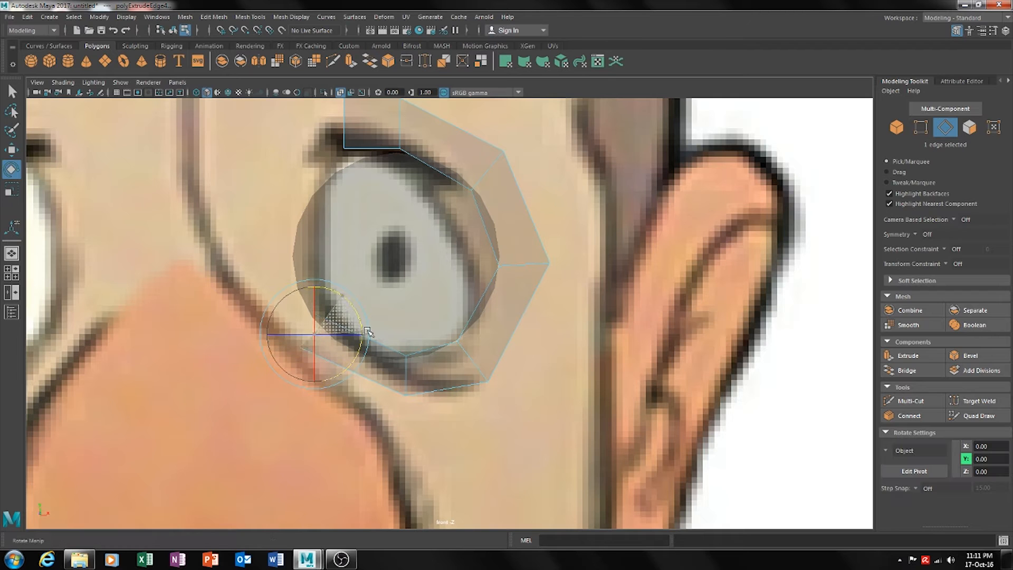
{"action": "key", "text": "w"}
Extrude the end edge up to the eye's inner corner, rotate it nearly horizontal and place it at about X 0.18, Y 0.74
{"action": "key", "text": "ctrl+e"}
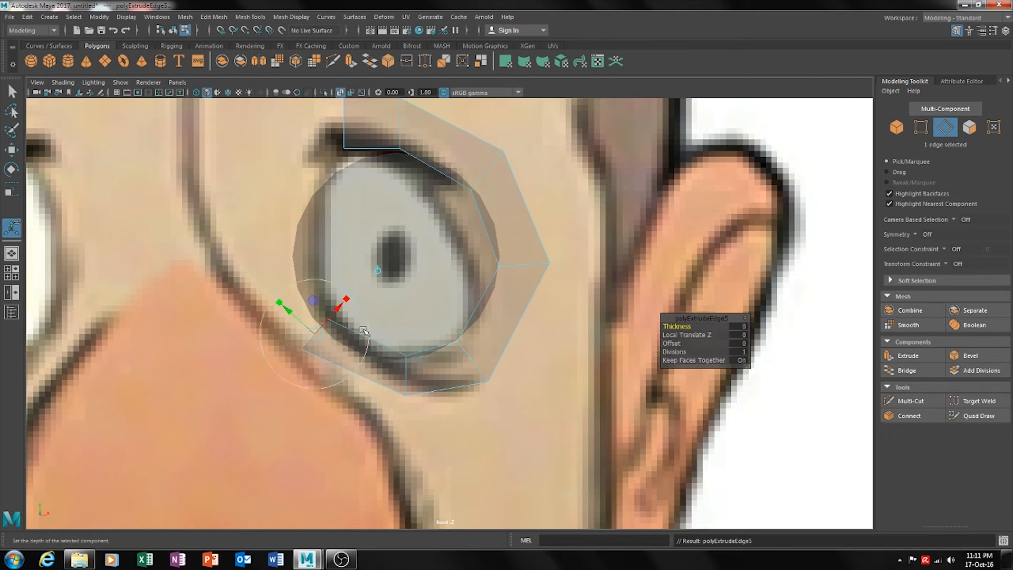
{"action": "left_click_drag", "start_coordinate": [302, 319], "coordinate": [255, 265]}
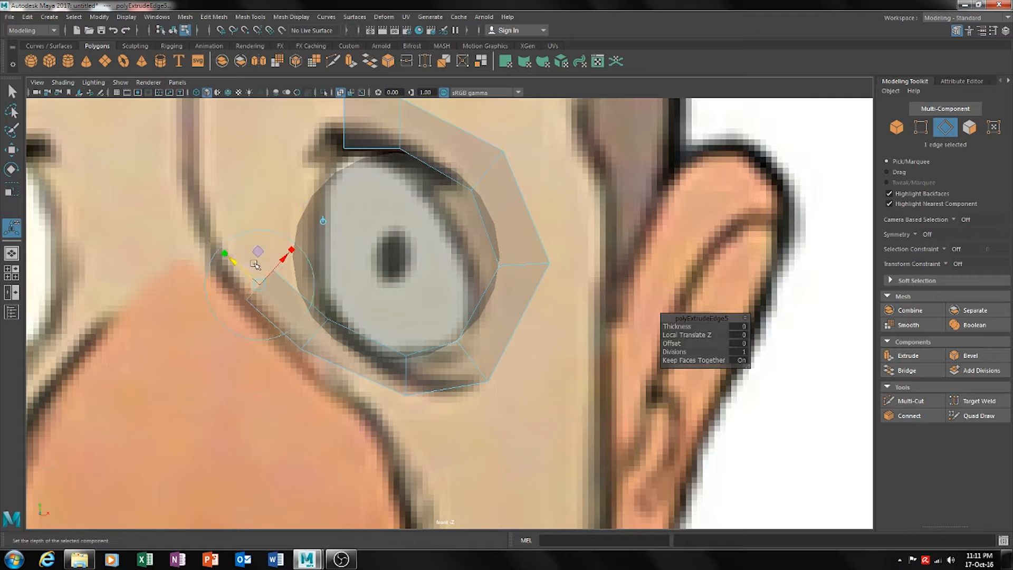
{"action": "key", "text": "e"}
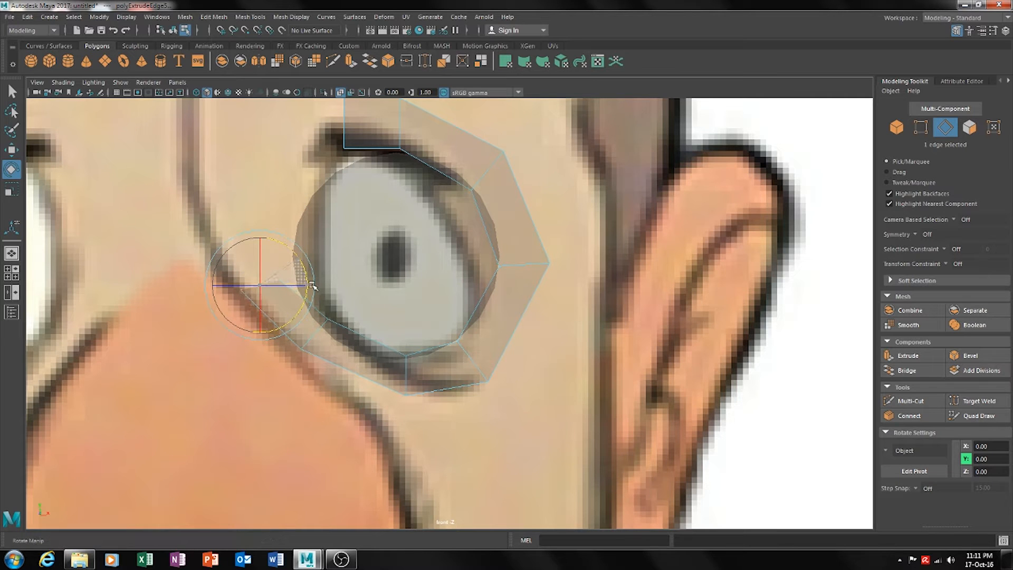
{"action": "key", "text": "w"}
{"action": "left_click_drag", "start_coordinate": [320, 287], "coordinate": [280, 233]}
{"action": "key", "text": "r"}
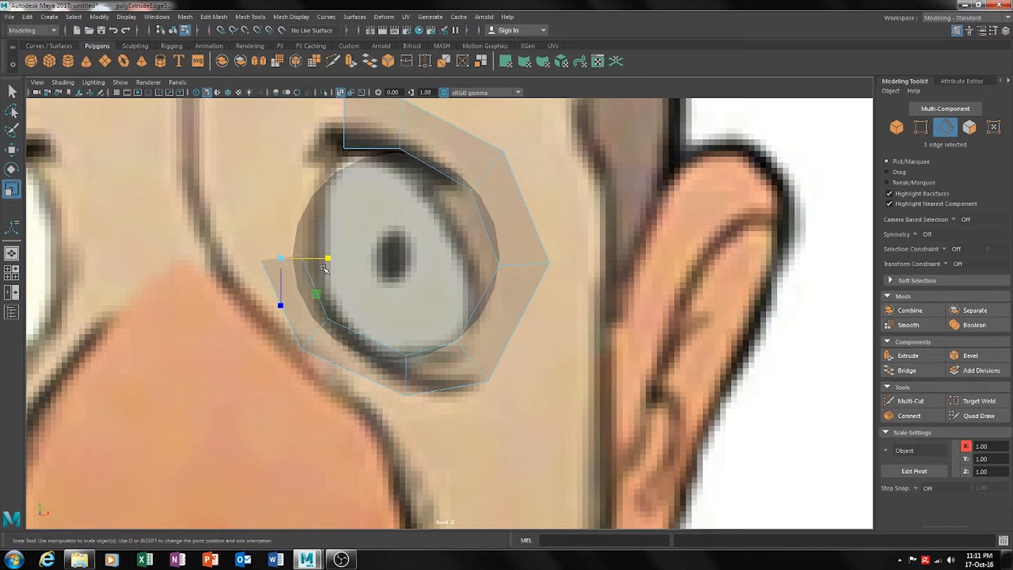
{"action": "key", "text": "w"}
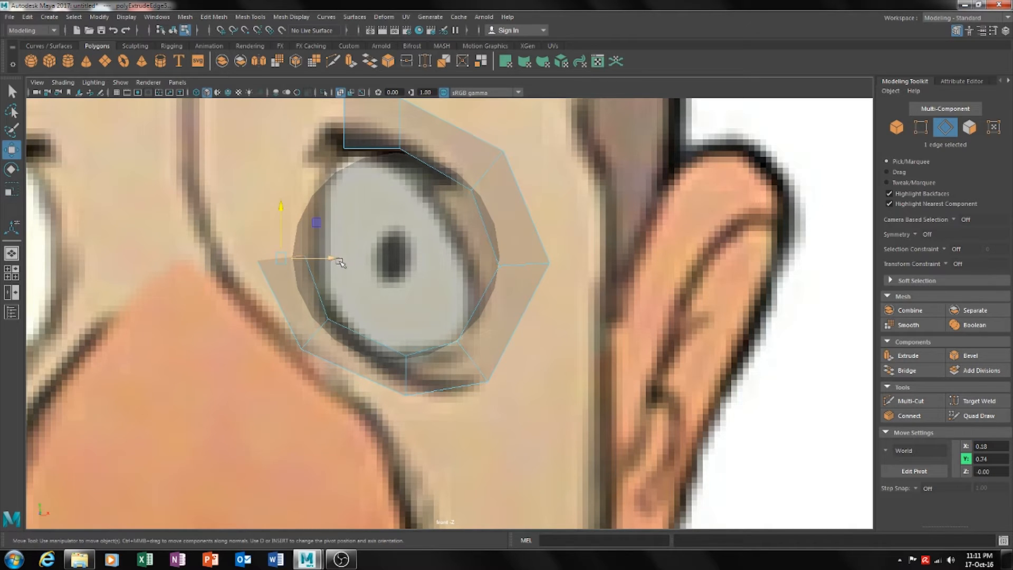
Flatten the end edge at the eye's inner corner to horizontal and shift it to about X 0.17
{"action": "key", "text": "r"}
{"action": "left_click_drag", "start_coordinate": [331, 258], "coordinate": [311, 259]}
{"action": "key", "text": "w"}
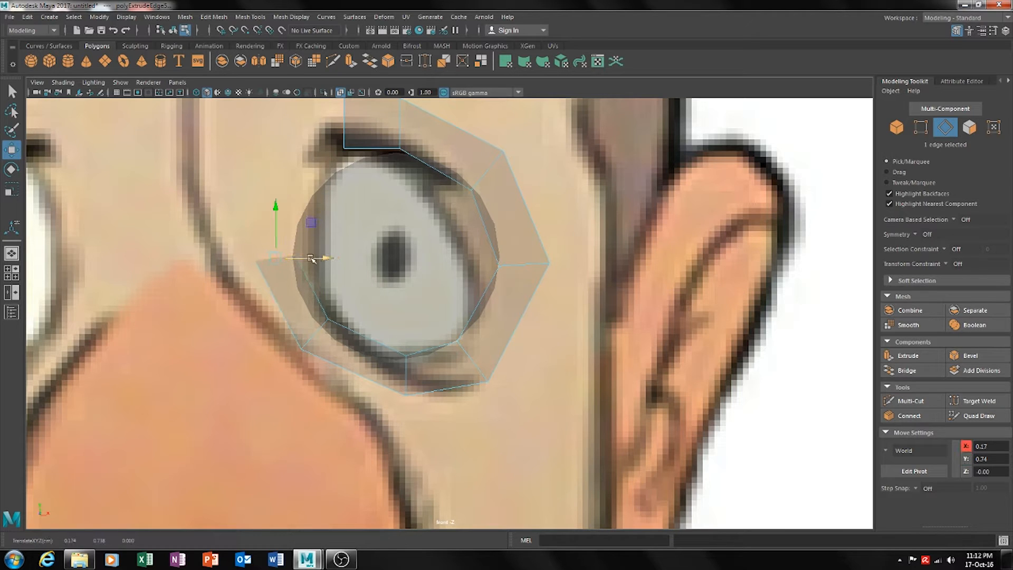
{"action": "key", "text": "r"}
{"action": "left_click_drag", "start_coordinate": [276, 305], "coordinate": [262, 261]}
{"action": "key", "text": "w"}
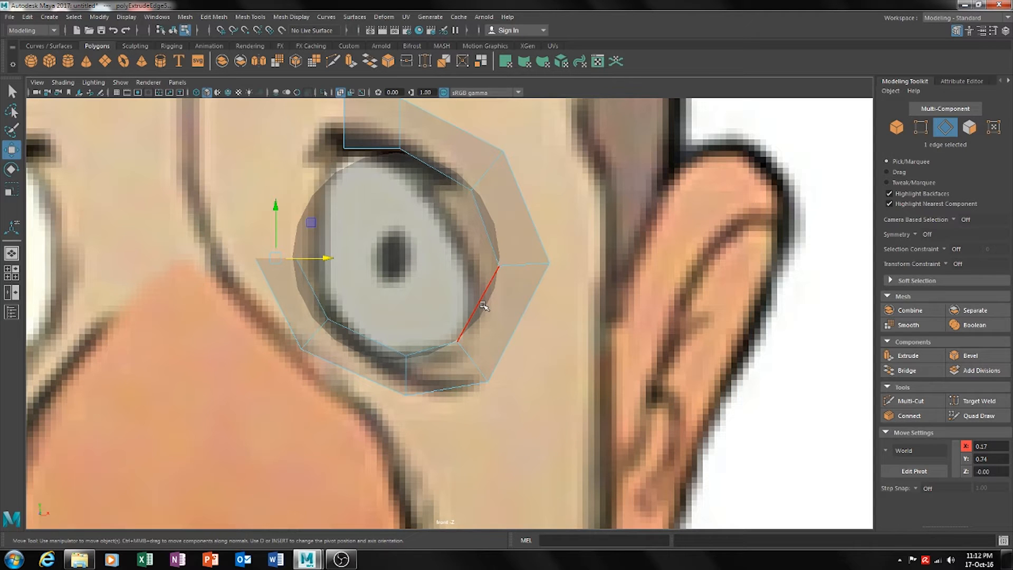
Move the strip's starting end edge to the eye's upper inner side at about X 0.22, Y 0.89 and rotate it to follow the sphere
{"action": "middle_click_drag", "start_coordinate": [421, 301], "coordinate": [454, 366], "text": "alt"}
{"action": "left_click", "coordinate": [374, 182]}
{"action": "left_click_drag", "start_coordinate": [373, 167], "coordinate": [373, 191]}
{"action": "key", "text": "e"}
{"action": "left_click_drag", "start_coordinate": [416, 234], "coordinate": [332, 221]}
{"action": "key", "text": "w"}
{"action": "middle_click_drag", "start_coordinate": [446, 322], "coordinate": [398, 280], "text": "alt"}
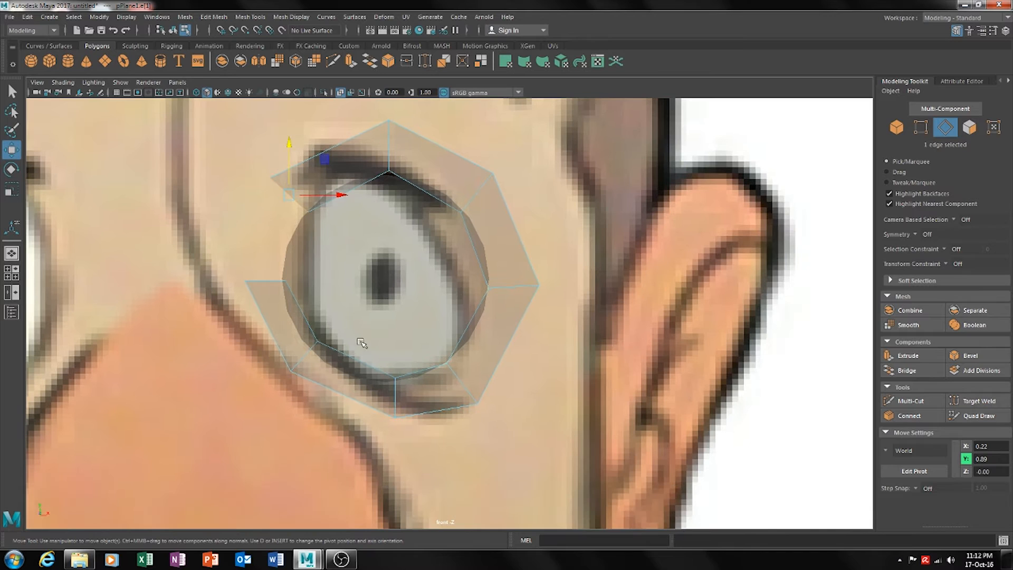
Bridge the two open end edges on the eye's inner side to close the ring of faces
{"action": "middle_click_drag", "start_coordinate": [388, 323], "coordinate": [500, 323], "text": "alt"}
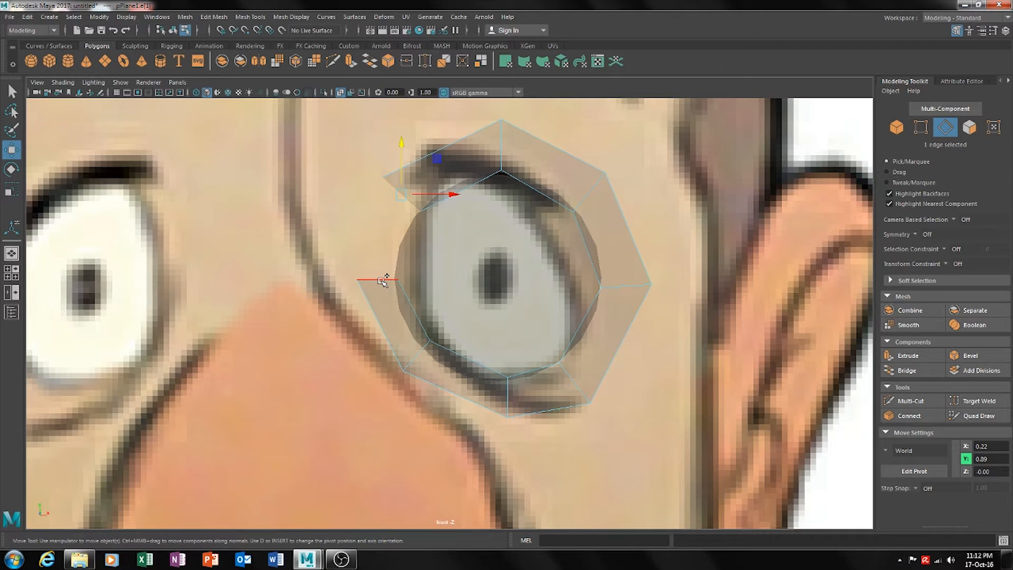
{"action": "left_click", "coordinate": [383, 281], "text": "shift"}
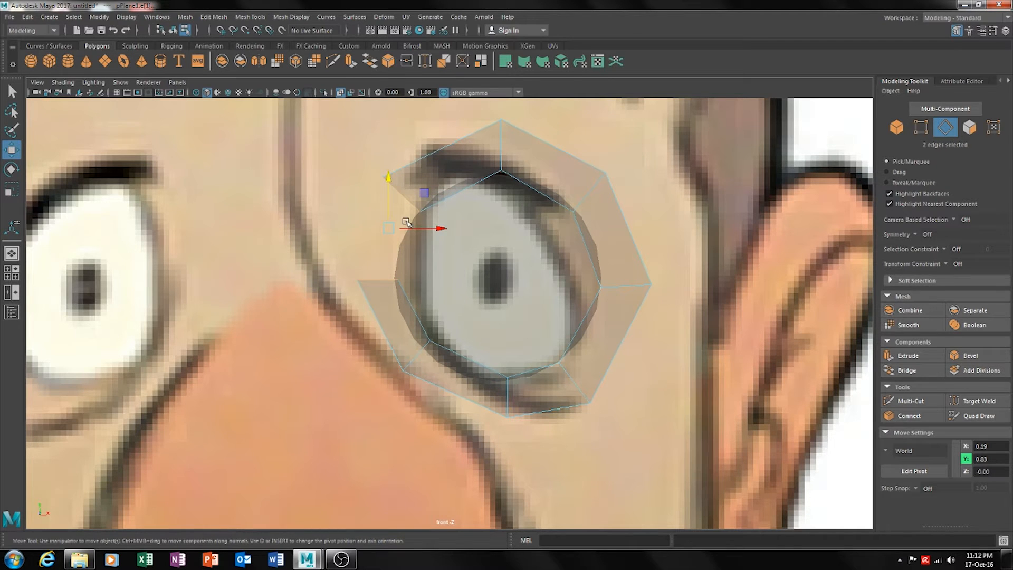
{"action": "left_click", "coordinate": [908, 371]}
{"action": "middle_click_drag", "start_coordinate": [562, 370], "coordinate": [630, 371], "text": "alt"}
{"action": "left_click", "coordinate": [805, 285]}
{"action": "scroll", "coordinate": [630, 371], "scroll_direction": "up", "scroll_amount": 1}
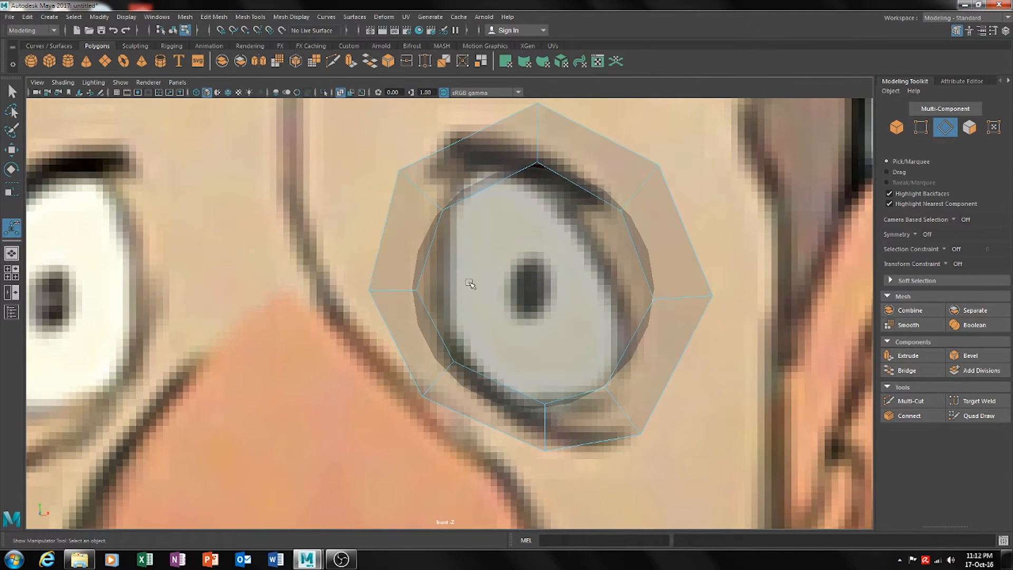
Check the closed eye ring against the front reference, close up and from afar, and view the scene in perspective
{"action": "middle_click_drag", "start_coordinate": [491, 286], "coordinate": [532, 284], "text": "alt"}
{"action": "scroll", "coordinate": [533, 284], "scroll_direction": "up", "scroll_amount": 1}
{"action": "middle_click_drag", "start_coordinate": [613, 297], "coordinate": [446, 290], "text": "alt"}
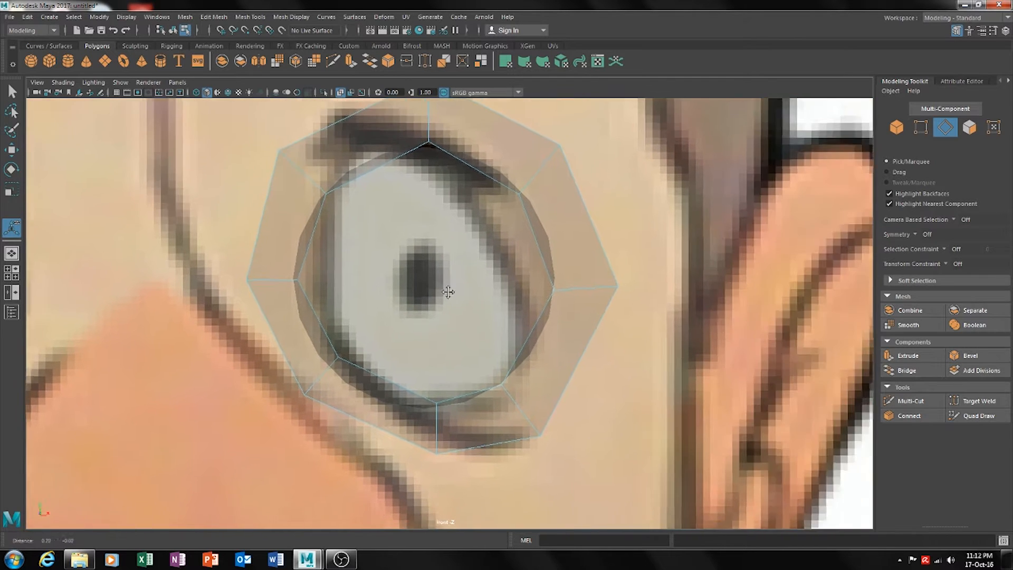
{"action": "scroll", "coordinate": [447, 290], "scroll_direction": "up", "scroll_amount": 3}
{"action": "scroll", "coordinate": [563, 315], "scroll_direction": "down", "scroll_amount": 8}
{"action": "scroll", "coordinate": [528, 318], "scroll_direction": "up", "scroll_amount": 6}
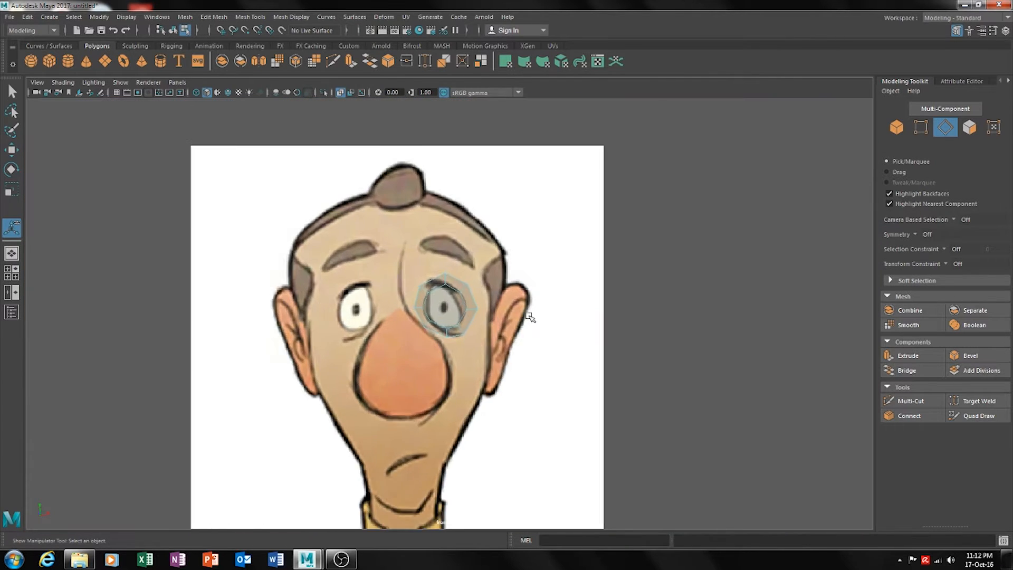
{"action": "scroll", "coordinate": [530, 316], "scroll_direction": "up", "scroll_amount": 1}
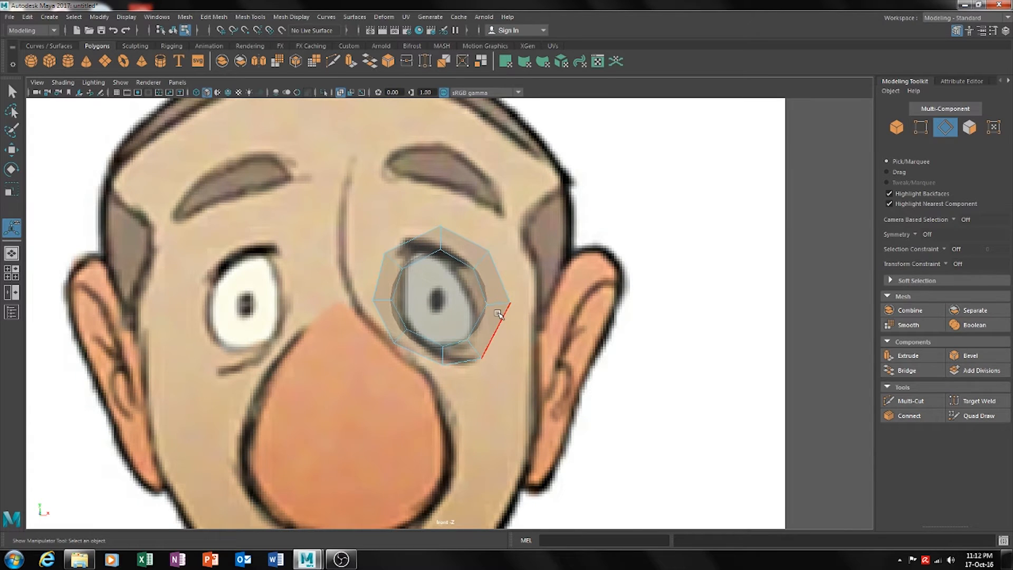
{"action": "key", "text": "alt"}
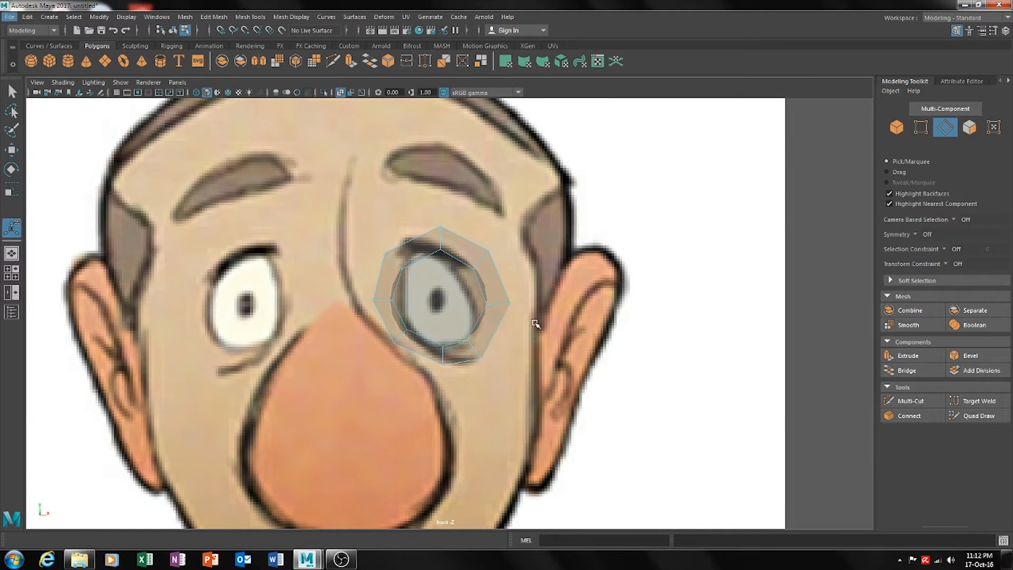
{"action": "key", "text": "t"}
{"action": "key", "text": "space"}
{"action": "left_click_drag", "start_coordinate": [594, 341], "coordinate": [515, 370]}
Return the ring to object mode, select it together with the sphere and turn off X-ray display
{"action": "right_click", "coordinate": [425, 372]}
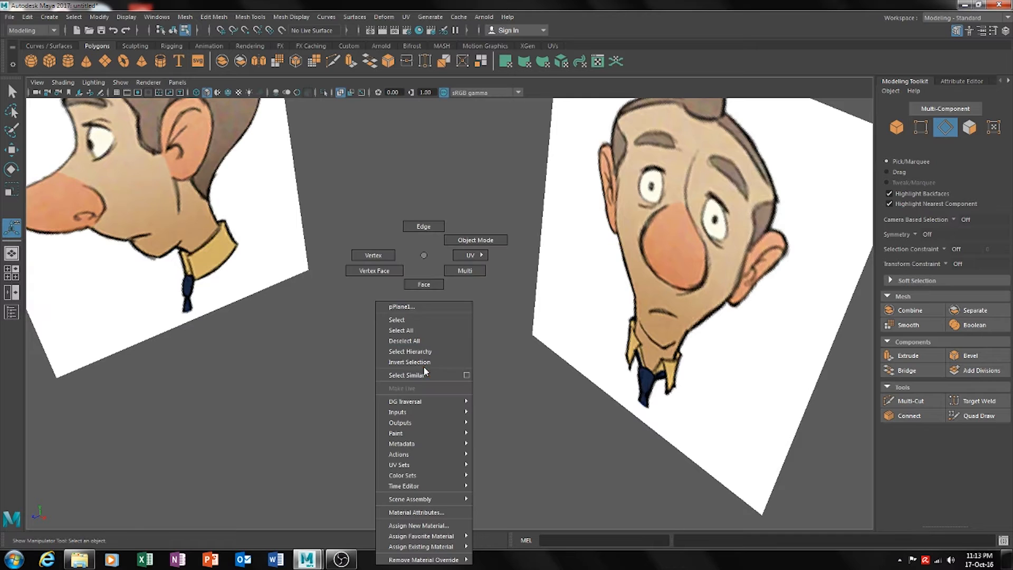
{"action": "left_click", "coordinate": [462, 244]}
{"action": "left_click", "coordinate": [428, 366]}
{"action": "left_click_drag", "start_coordinate": [463, 336], "coordinate": [378, 426]}
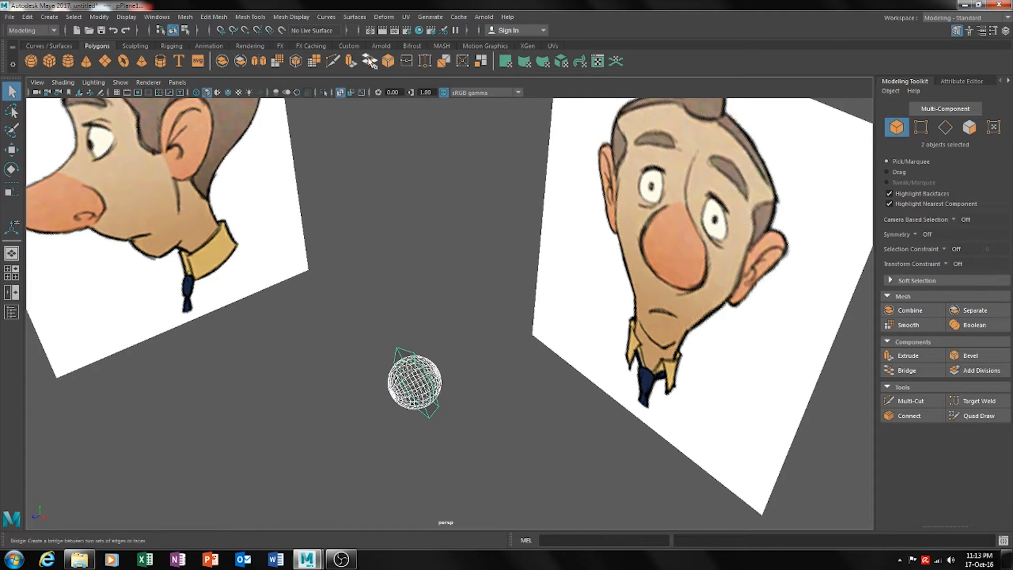
{"action": "left_click", "coordinate": [341, 93]}
Examine how the flat ring sits around the eye sphere from the front, the side and behind
{"action": "scroll", "coordinate": [441, 314], "scroll_direction": "up", "scroll_amount": 1}
{"action": "middle_click_drag", "start_coordinate": [440, 314], "coordinate": [490, 262], "text": "alt"}
{"action": "left_click", "coordinate": [490, 263]}
{"action": "left_click_drag", "start_coordinate": [472, 318], "coordinate": [560, 262], "text": "alt"}
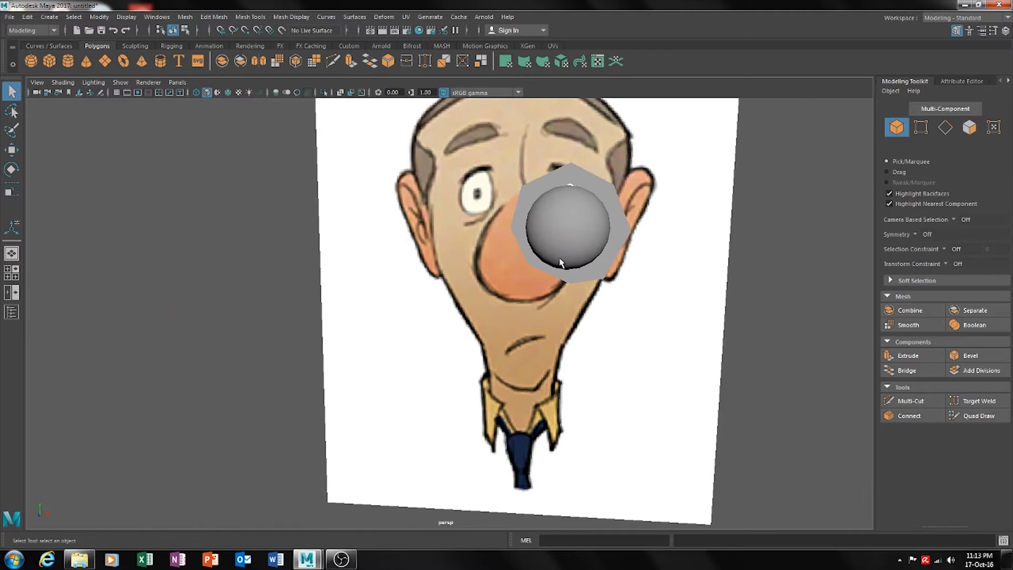
{"action": "scroll", "coordinate": [560, 259], "scroll_direction": "up", "scroll_amount": 2}
{"action": "left_click", "coordinate": [516, 316]}
{"action": "left_click_drag", "start_coordinate": [516, 317], "coordinate": [409, 302], "text": "alt"}
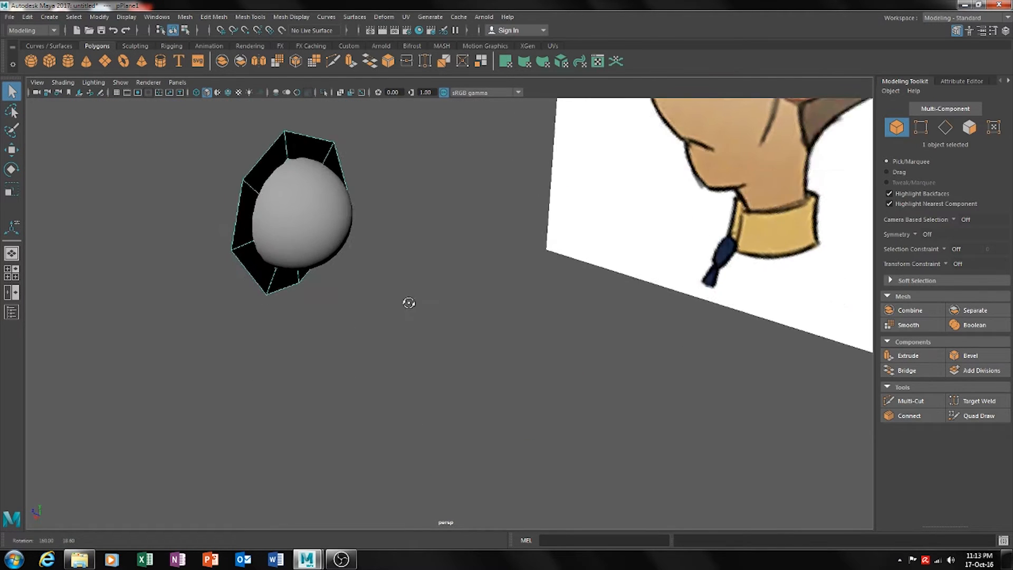
{"action": "left_click", "coordinate": [317, 219]}
{"action": "left_click_drag", "start_coordinate": [326, 281], "coordinate": [298, 284], "text": "alt"}
{"action": "left_click_drag", "start_coordinate": [381, 309], "coordinate": [450, 309], "text": "alt"}
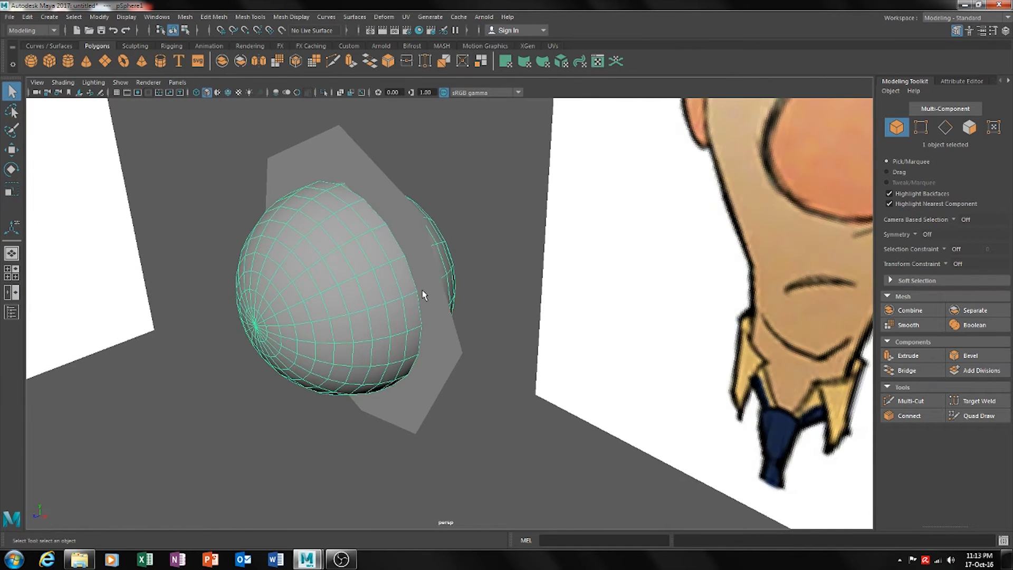
Select the eye ring and display it with smooth mesh preview
{"action": "left_click_drag", "start_coordinate": [516, 368], "coordinate": [507, 312], "text": "alt"}
{"action": "left_click", "coordinate": [506, 314]}
{"action": "left_click_drag", "start_coordinate": [509, 363], "coordinate": [448, 358], "text": "alt"}
{"action": "key", "text": "3"}
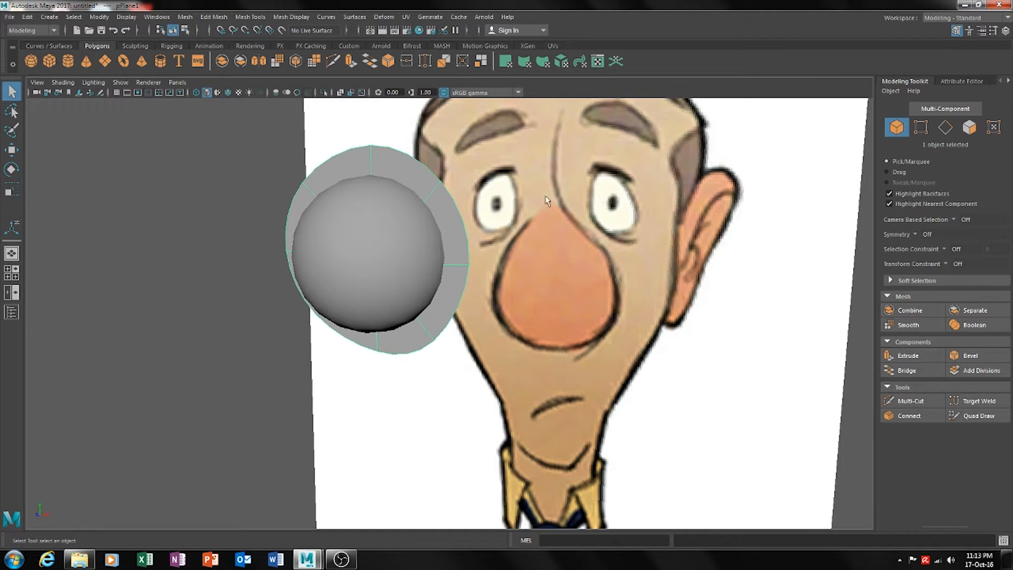
Switch the ring to vertex editing and select its six upper vertices
{"action": "left_click_drag", "start_coordinate": [434, 220], "coordinate": [325, 226], "text": "alt"}
{"action": "key", "text": "F9"}
{"action": "left_click_drag", "start_coordinate": [502, 235], "coordinate": [381, 238], "text": "alt"}
{"action": "middle_click_drag", "start_coordinate": [414, 272], "coordinate": [584, 280], "text": "alt"}
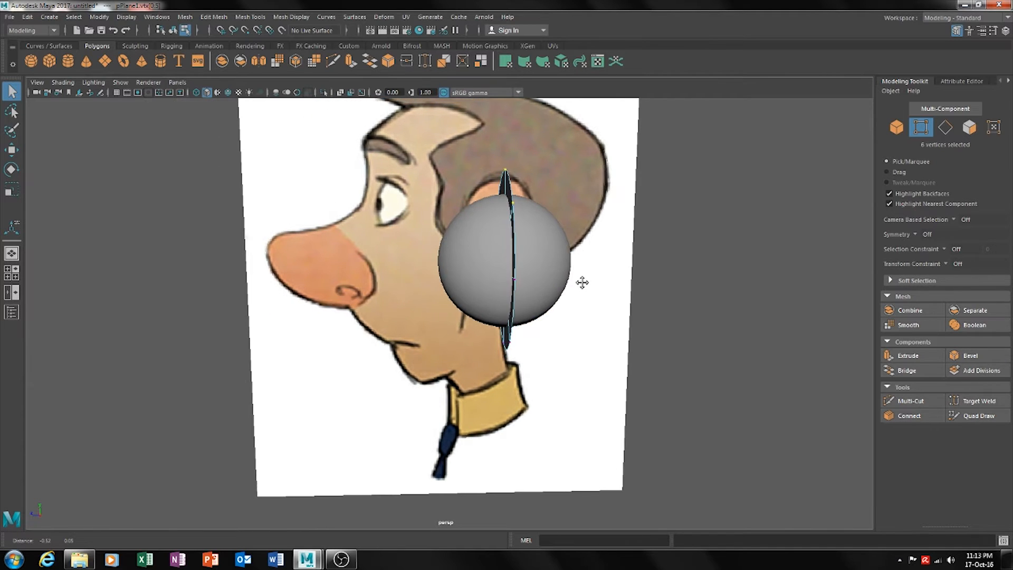
Examine the eye's profile in the side reference and compare it with the ring around the sphere
{"action": "scroll", "coordinate": [575, 281], "scroll_direction": "up", "scroll_amount": 2}
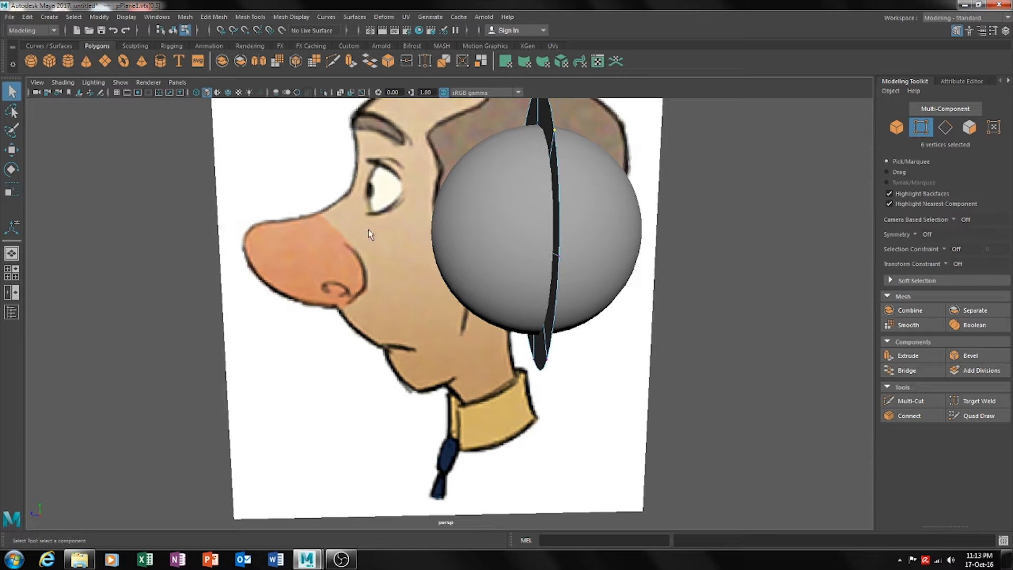
{"action": "left_click_drag", "start_coordinate": [387, 214], "coordinate": [402, 276], "text": "alt"}
{"action": "middle_click_drag", "start_coordinate": [211, 234], "coordinate": [432, 269], "text": "alt"}
{"action": "middle_click_drag", "start_coordinate": [232, 256], "coordinate": [325, 265], "text": "alt"}
{"action": "scroll", "coordinate": [422, 249], "scroll_direction": "down", "scroll_amount": 3}
{"action": "scroll", "coordinate": [464, 260], "scroll_direction": "down", "scroll_amount": 1}
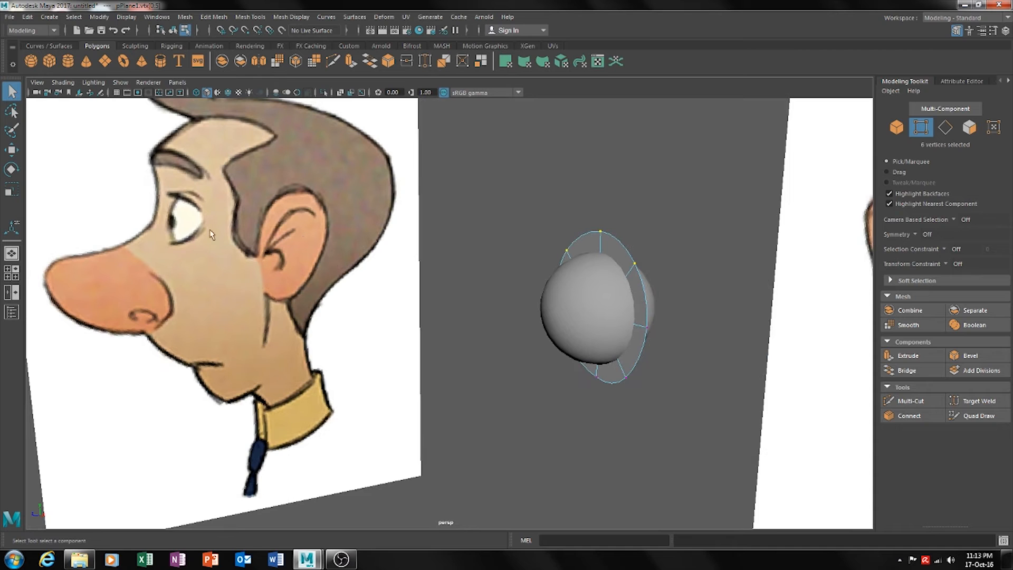
{"action": "middle_click_drag", "start_coordinate": [519, 264], "coordinate": [486, 257], "text": "alt"}
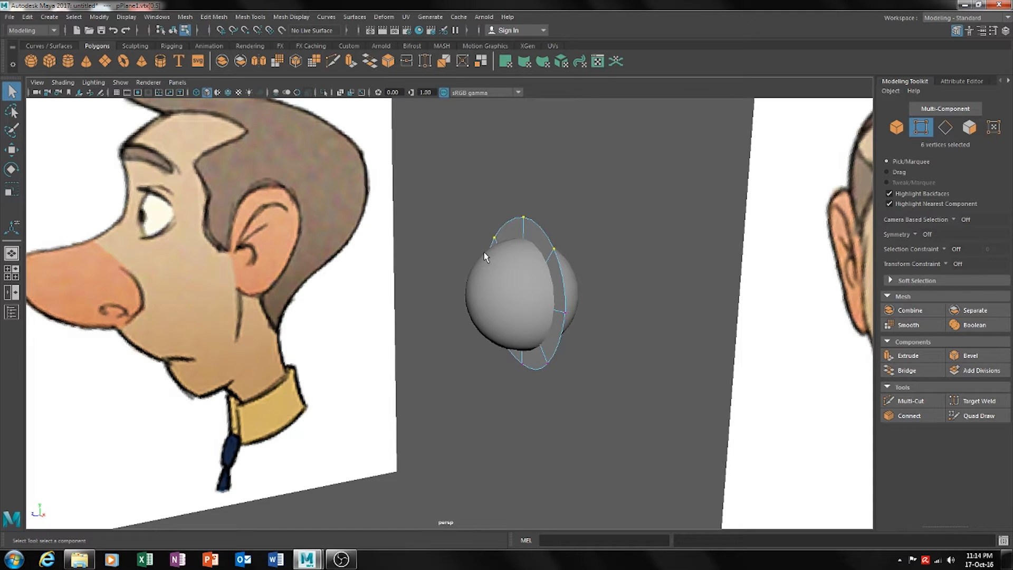
{"action": "left_click_drag", "start_coordinate": [537, 319], "coordinate": [561, 348], "text": "alt"}
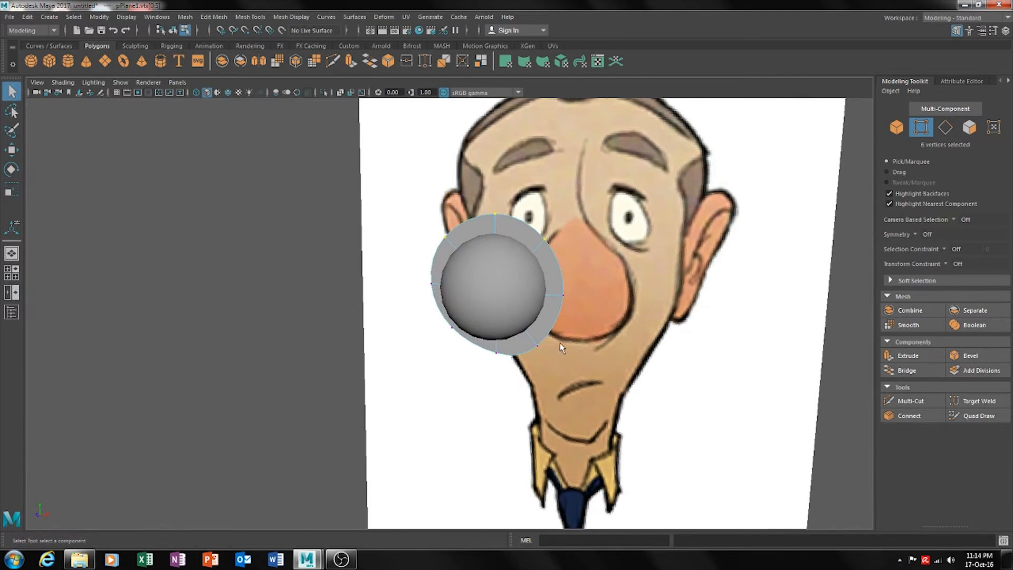
Switch to wireframe display and move the ring's six upper and six lower vertices forward to about Z 0.16
{"action": "key", "text": "4"}
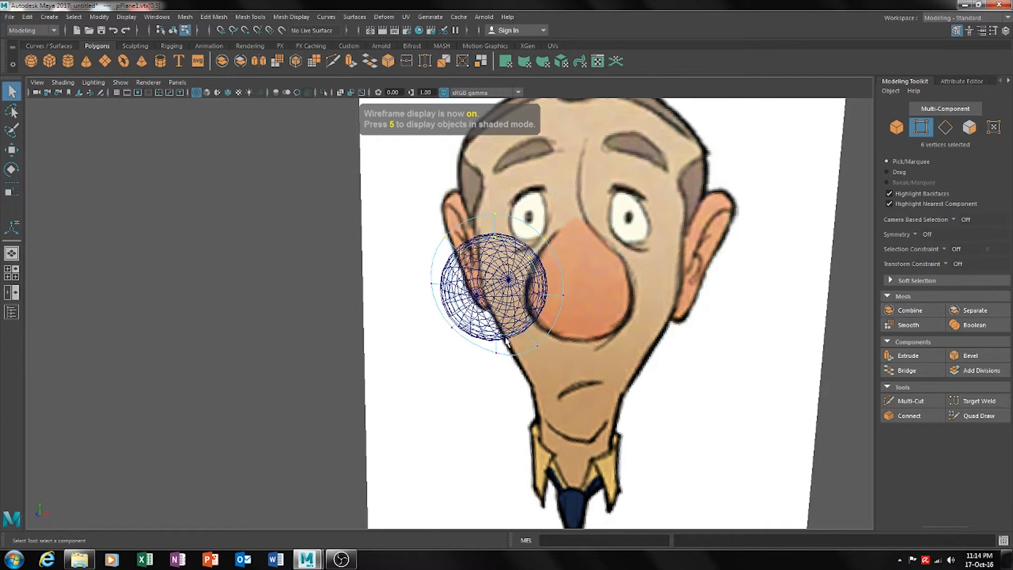
{"action": "left_click_drag", "start_coordinate": [440, 366], "coordinate": [430, 400], "text": "shift"}
{"action": "left_click", "coordinate": [527, 376]}
{"action": "scroll", "coordinate": [543, 368], "scroll_direction": "up", "scroll_amount": 2}
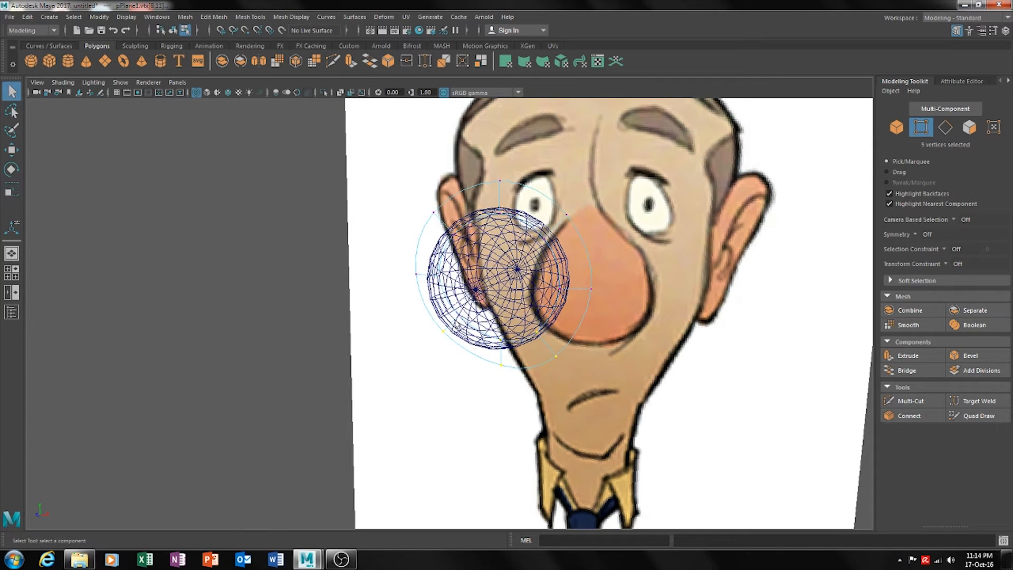
{"action": "left_click_drag", "start_coordinate": [467, 328], "coordinate": [454, 329], "text": "shift"}
{"action": "left_click_drag", "start_coordinate": [579, 175], "coordinate": [416, 252], "text": "shift"}
{"action": "left_click_drag", "start_coordinate": [577, 270], "coordinate": [453, 291], "text": "alt"}
{"action": "key", "text": "w"}
{"action": "left_click_drag", "start_coordinate": [508, 290], "coordinate": [395, 257], "text": "alt"}
{"action": "left_click", "coordinate": [614, 340]}
Reselect the ring's six upper and six lower vertices and switch to the side view
{"action": "left_click", "coordinate": [460, 200], "text": "shift"}
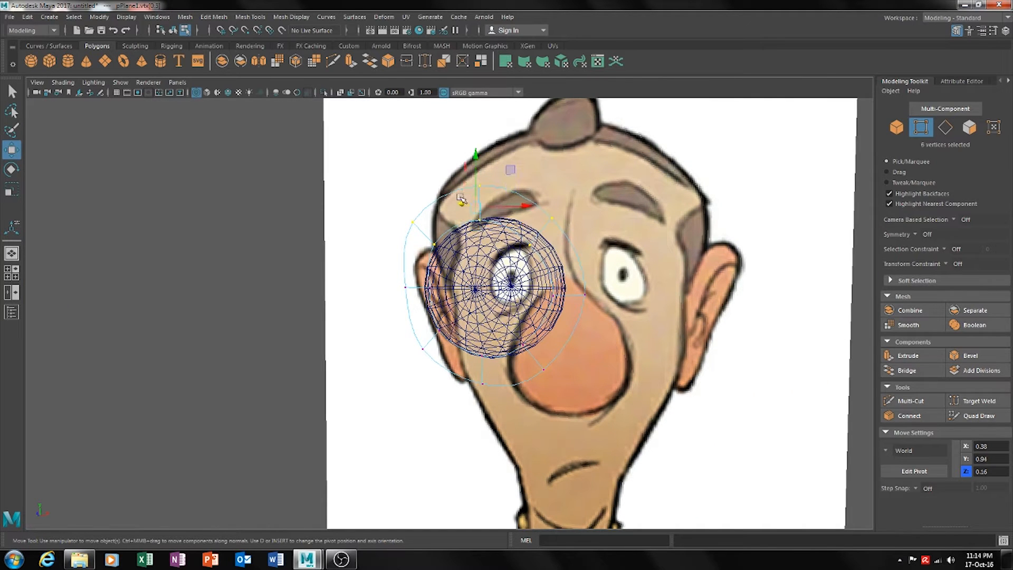
{"action": "left_click_drag", "start_coordinate": [550, 328], "coordinate": [411, 402], "text": "shift"}
{"action": "left_click_drag", "start_coordinate": [569, 384], "coordinate": [569, 361], "text": "alt"}
{"action": "key", "text": "space"}
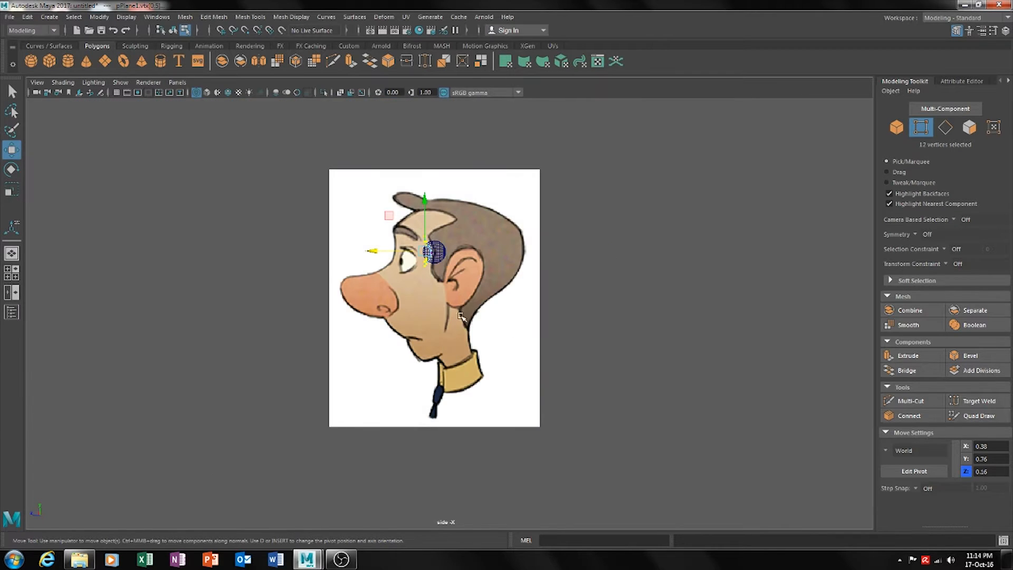
Compare the curved ring and sphere with the eye in the side reference, close up and from afar
{"action": "scroll", "coordinate": [460, 315], "scroll_direction": "up", "scroll_amount": 6}
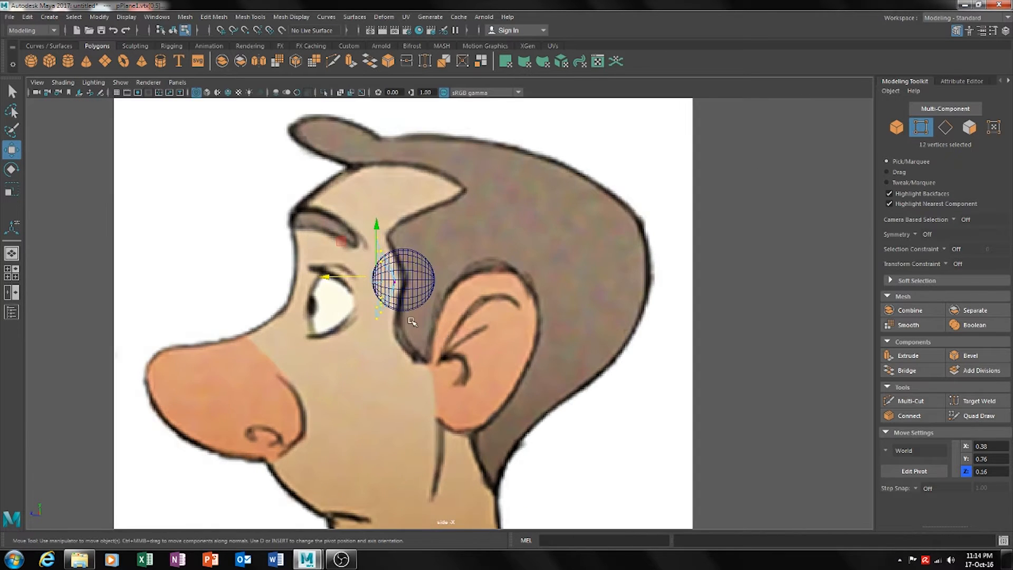
{"action": "scroll", "coordinate": [412, 321], "scroll_direction": "up", "scroll_amount": 6}
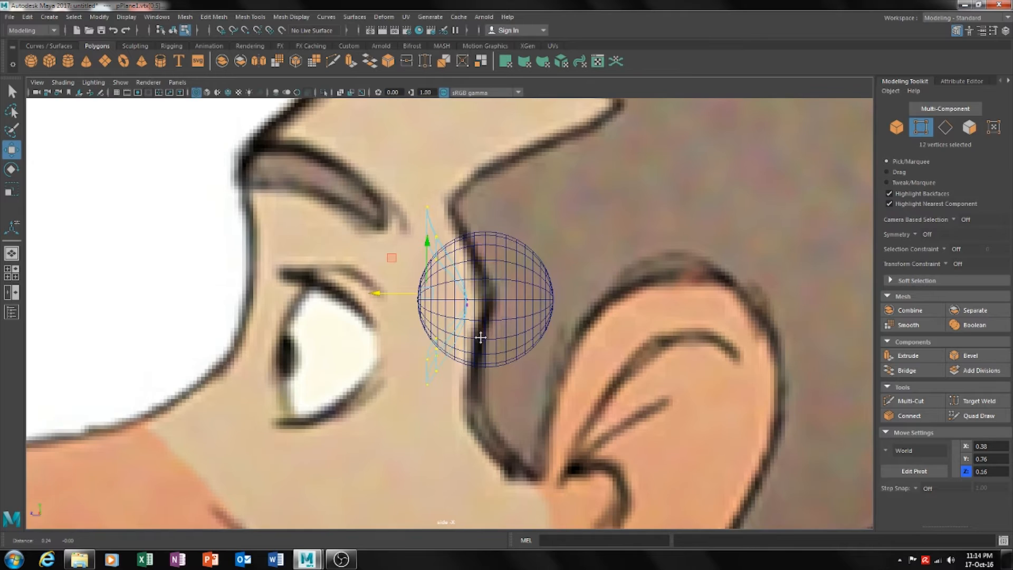
{"action": "scroll", "coordinate": [518, 327], "scroll_direction": "down", "scroll_amount": 10}
{"action": "scroll", "coordinate": [517, 324], "scroll_direction": "up", "scroll_amount": 5}
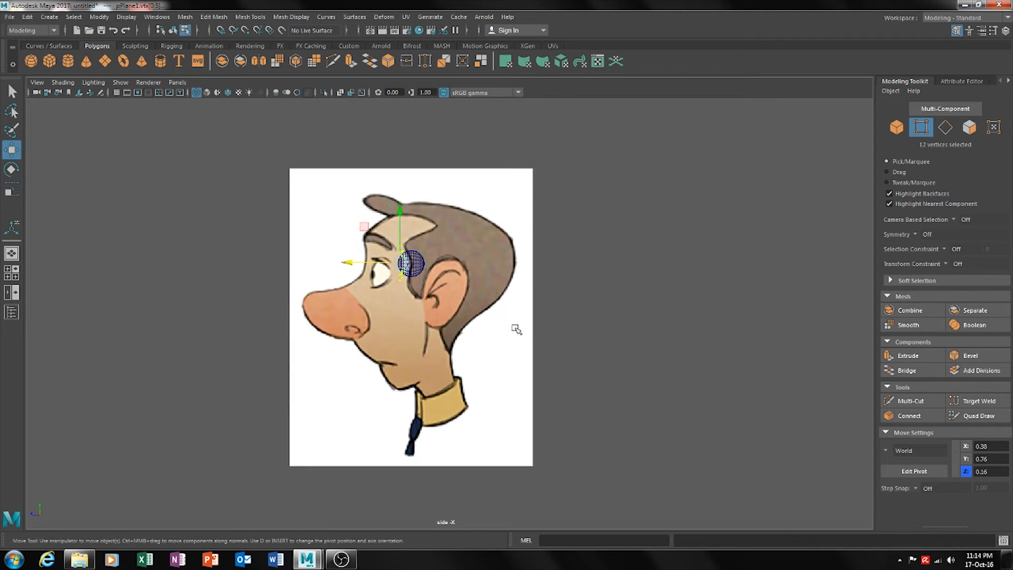
{"action": "scroll", "coordinate": [517, 330], "scroll_direction": "down", "scroll_amount": 4}
{"action": "scroll", "coordinate": [515, 332], "scroll_direction": "up", "scroll_amount": 3}
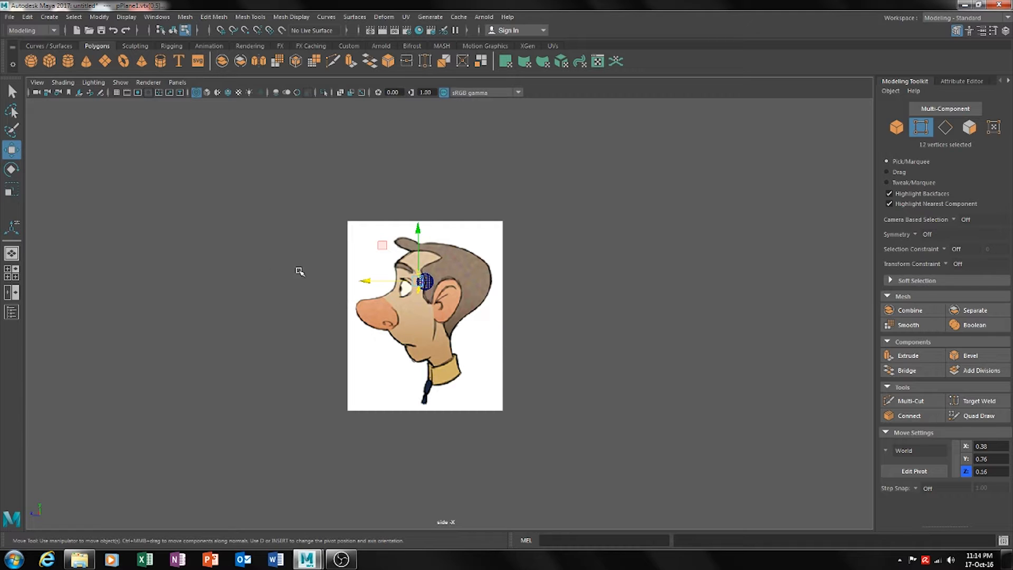
Turn off the Ref layer's reference mode and move the side image plane to Translate Y 0.16, Translate Z -0.4
{"action": "left_click", "coordinate": [1005, 32]}
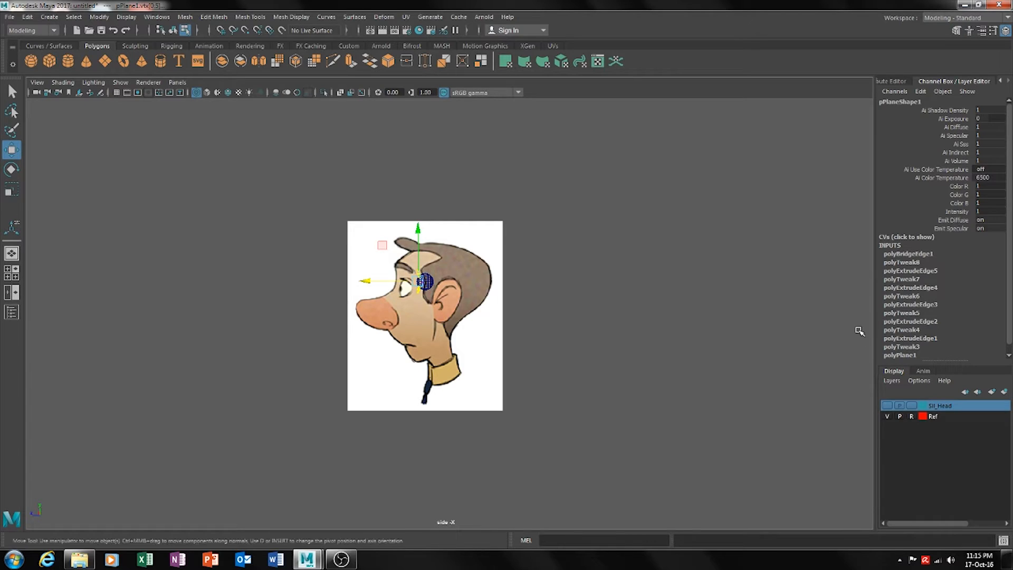
{"action": "scroll", "coordinate": [917, 305], "scroll_direction": "down", "scroll_amount": 1}
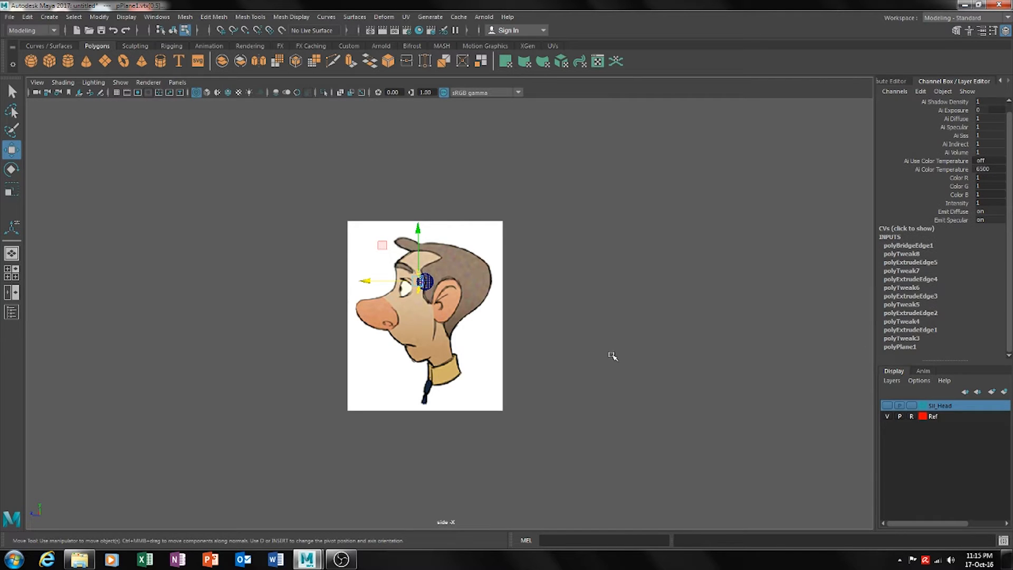
{"action": "left_click", "coordinate": [549, 356]}
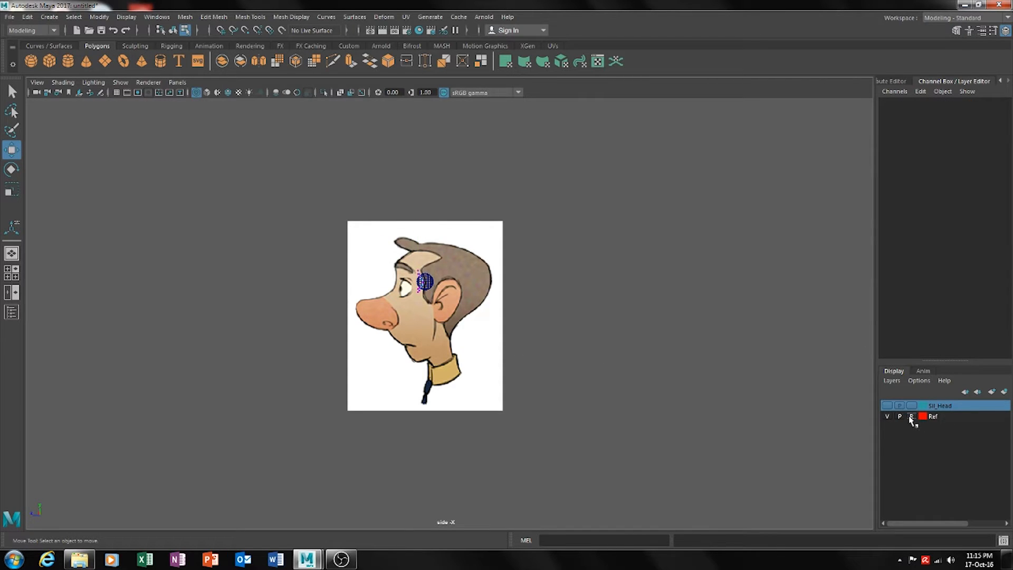
{"action": "right_click_drag", "start_coordinate": [422, 255], "coordinate": [467, 243]}
{"action": "left_click", "coordinate": [453, 297]}
{"action": "left_click_drag", "start_coordinate": [405, 318], "coordinate": [457, 294]}
{"action": "scroll", "coordinate": [457, 294], "scroll_direction": "up", "scroll_amount": 8}
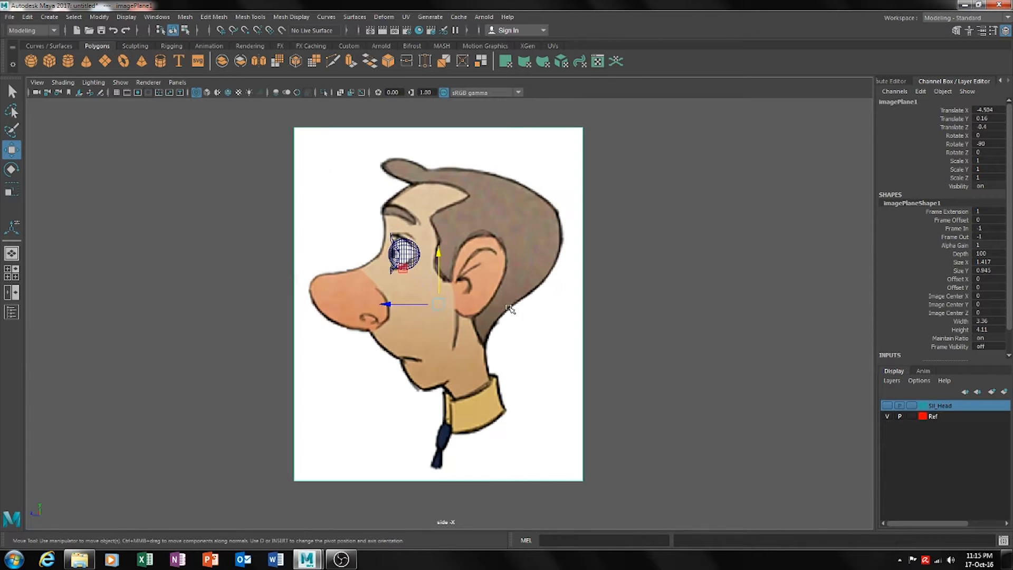
Nudge the side image plane to Translate Z -0.395 and check how its eye lines up with the sphere
{"action": "scroll", "coordinate": [467, 276], "scroll_direction": "up", "scroll_amount": 3}
{"action": "left_click_drag", "start_coordinate": [430, 375], "coordinate": [420, 364]}
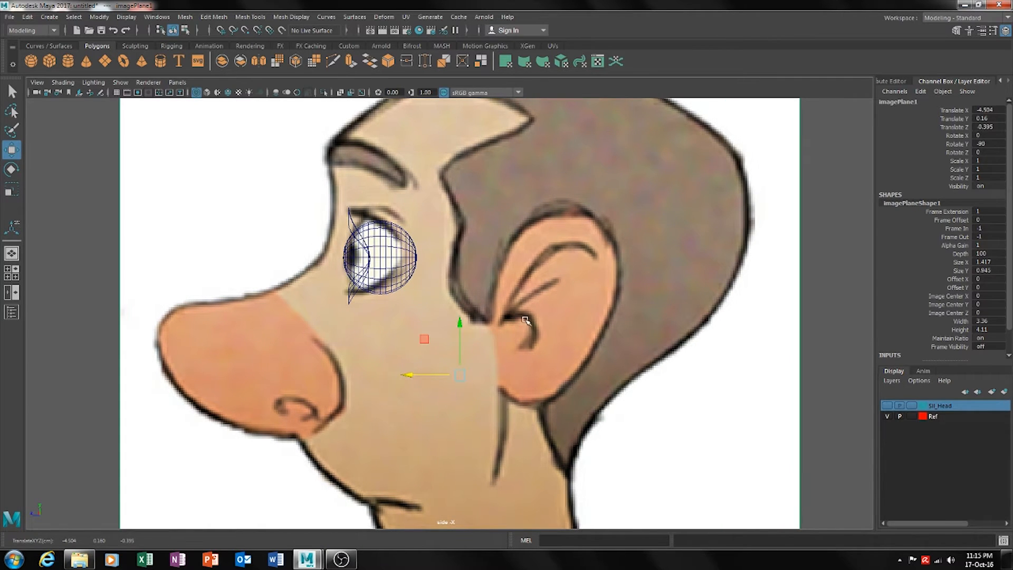
{"action": "scroll", "coordinate": [758, 350], "scroll_direction": "down", "scroll_amount": 10}
{"action": "scroll", "coordinate": [582, 342], "scroll_direction": "down", "scroll_amount": 3}
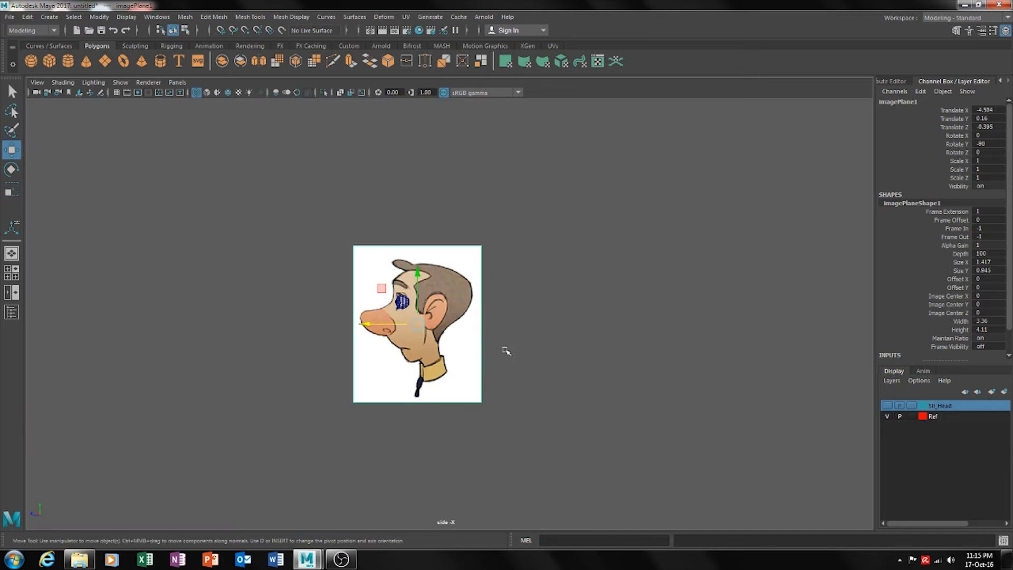
{"action": "middle_click_drag", "start_coordinate": [505, 351], "coordinate": [608, 372], "text": "alt"}
{"action": "scroll", "coordinate": [622, 374], "scroll_direction": "up", "scroll_amount": 5}
{"action": "middle_click_drag", "start_coordinate": [686, 366], "coordinate": [512, 340], "text": "alt"}
{"action": "scroll", "coordinate": [513, 340], "scroll_direction": "up", "scroll_amount": 3}
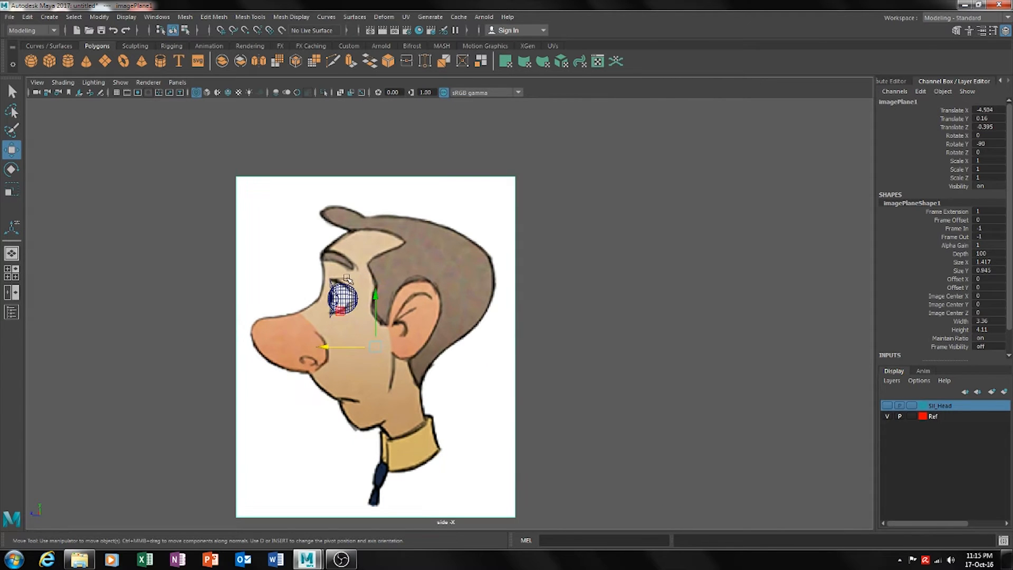
Fit the drawn eye to the ring and sphere by moving the side image plane to Translate Y 0.138, Translate Z -0.375
{"action": "scroll", "coordinate": [472, 331], "scroll_direction": "up", "scroll_amount": 5}
{"action": "left_click_drag", "start_coordinate": [450, 334], "coordinate": [450, 337]}
{"action": "left_click_drag", "start_coordinate": [426, 386], "coordinate": [425, 385]}
{"action": "middle_click_drag", "start_coordinate": [575, 381], "coordinate": [594, 354], "text": "alt"}
{"action": "scroll", "coordinate": [594, 354], "scroll_direction": "up", "scroll_amount": 2}
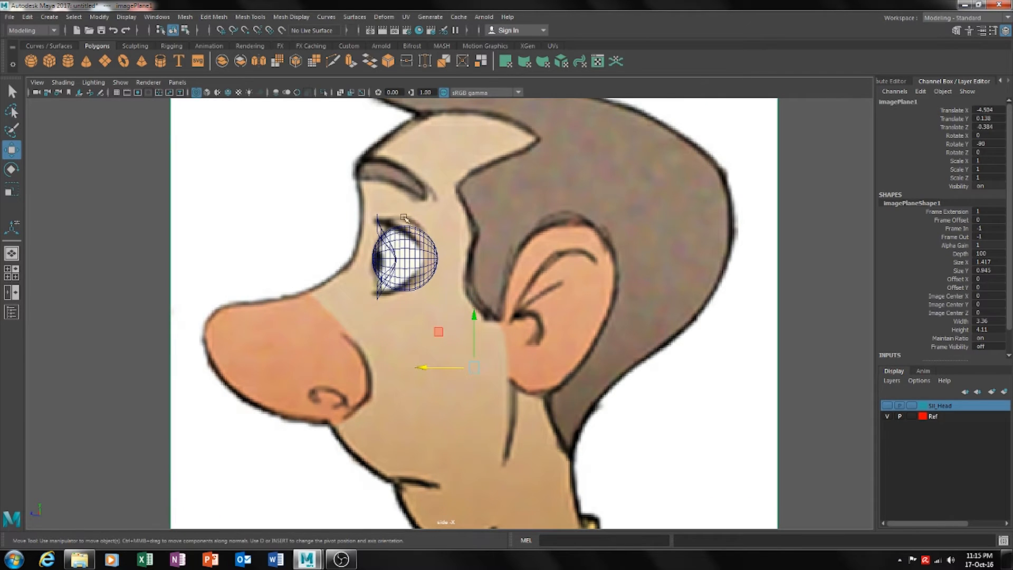
{"action": "left_click_drag", "start_coordinate": [445, 365], "coordinate": [443, 367]}
{"action": "scroll", "coordinate": [500, 280], "scroll_direction": "up", "scroll_amount": 4}
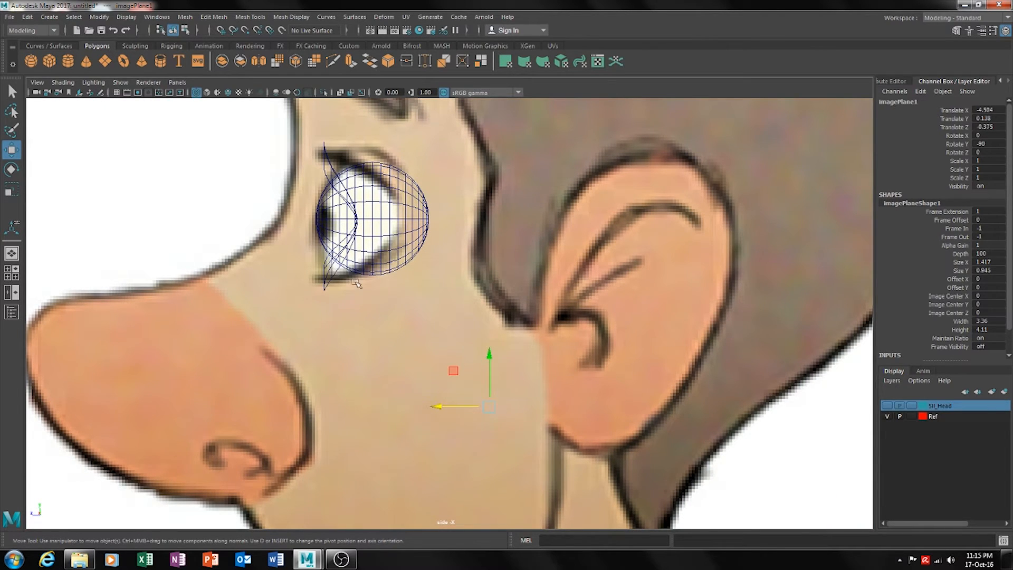
Set the Ref layer back to reference mode and deselect the side image plane
{"action": "left_click", "coordinate": [914, 418]}
{"action": "left_click", "coordinate": [915, 418]}
{"action": "scroll", "coordinate": [723, 407], "scroll_direction": "down", "scroll_amount": 5}
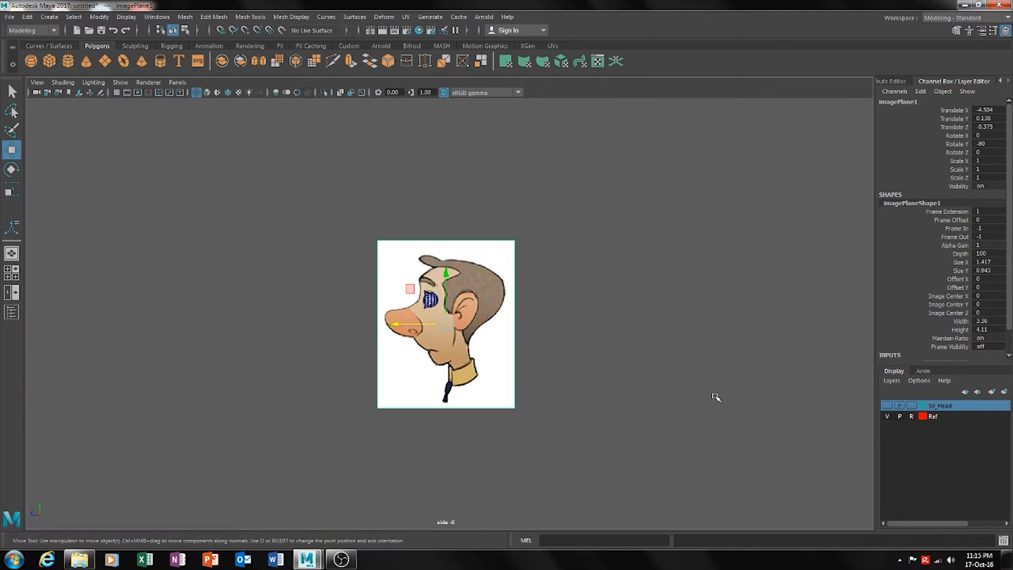
{"action": "left_click", "coordinate": [716, 397]}
{"action": "scroll", "coordinate": [478, 364], "scroll_direction": "up", "scroll_amount": 10}
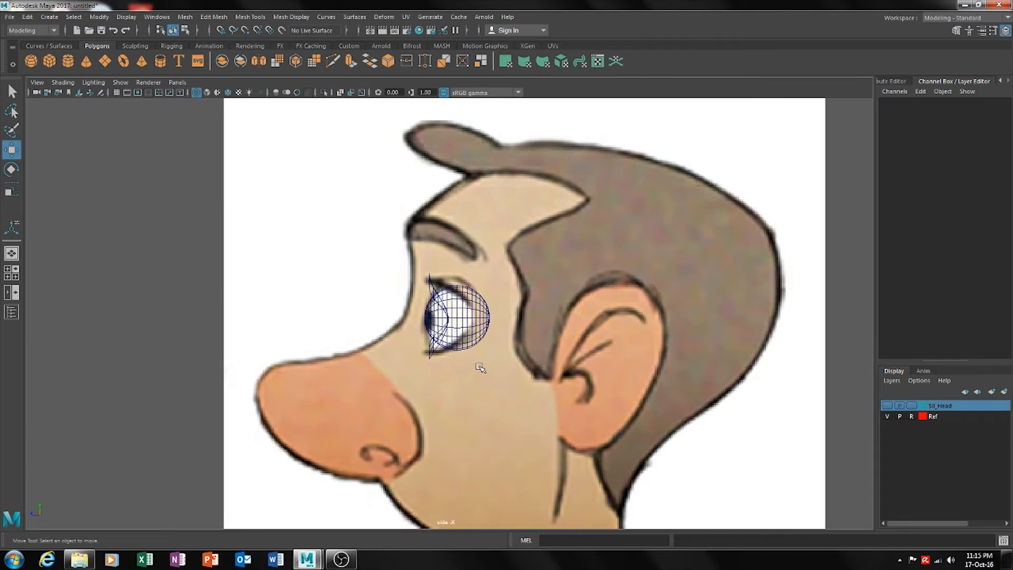
Select the ring of faces around the sphere, center its pivot and delete its construction history
{"action": "left_click", "coordinate": [445, 344]}
{"action": "scroll", "coordinate": [542, 363], "scroll_direction": "up", "scroll_amount": 6}
{"action": "scroll", "coordinate": [558, 381], "scroll_direction": "up", "scroll_amount": 2}
{"action": "middle_click_drag", "start_coordinate": [565, 377], "coordinate": [511, 341], "text": "alt"}
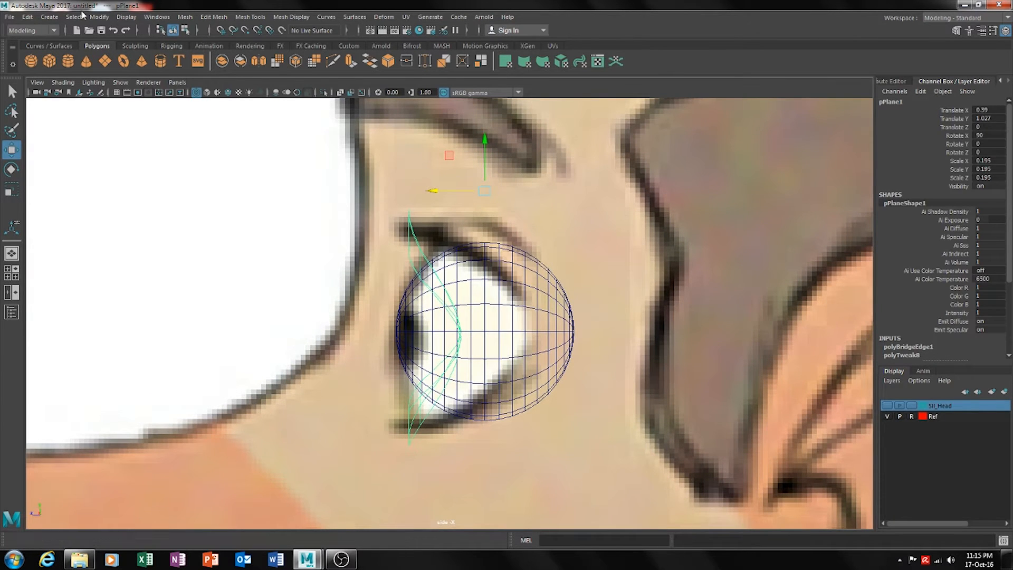
{"action": "left_click", "coordinate": [100, 19]}
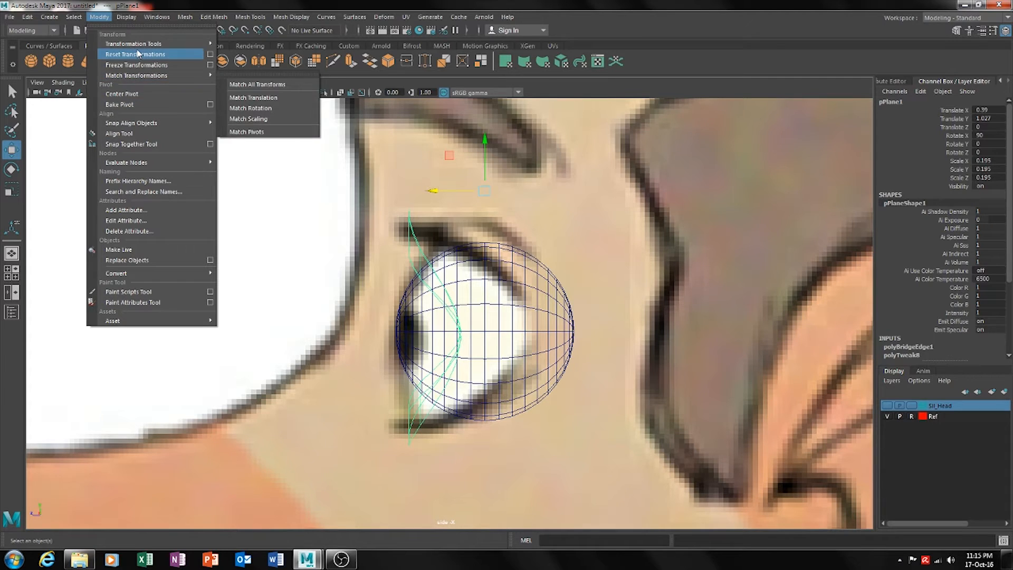
{"action": "left_click", "coordinate": [139, 95]}
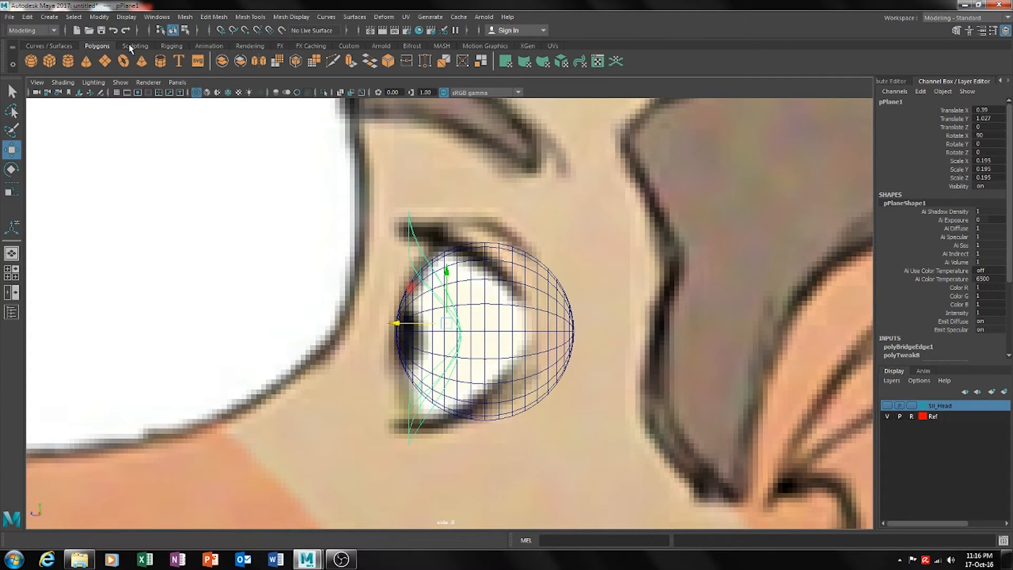
{"action": "left_click", "coordinate": [27, 17]}
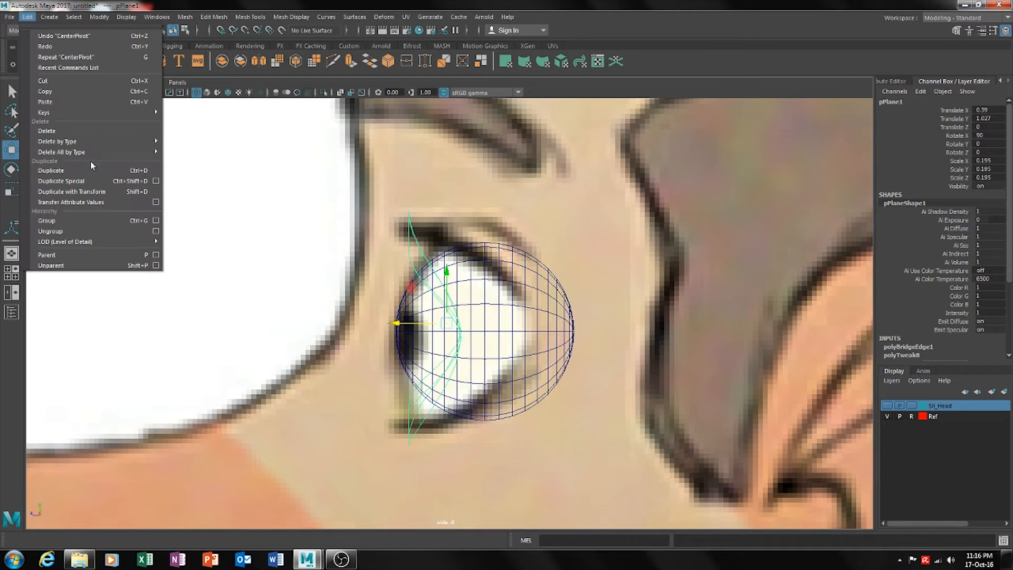
{"action": "mouse_move", "coordinate": [95, 142]}
{"action": "left_click", "coordinate": [219, 149]}
Move the ring's outer-corner vertices back along Z to the rear corner of the eye in the side reference
{"action": "middle_click_drag", "start_coordinate": [489, 248], "coordinate": [508, 207], "text": "alt"}
{"action": "scroll", "coordinate": [388, 197], "scroll_direction": "up", "scroll_amount": 1}
{"action": "scroll", "coordinate": [508, 208], "scroll_direction": "up", "scroll_amount": 1}
{"action": "right_click_drag", "start_coordinate": [453, 240], "coordinate": [448, 231]}
{"action": "left_click", "coordinate": [442, 278]}
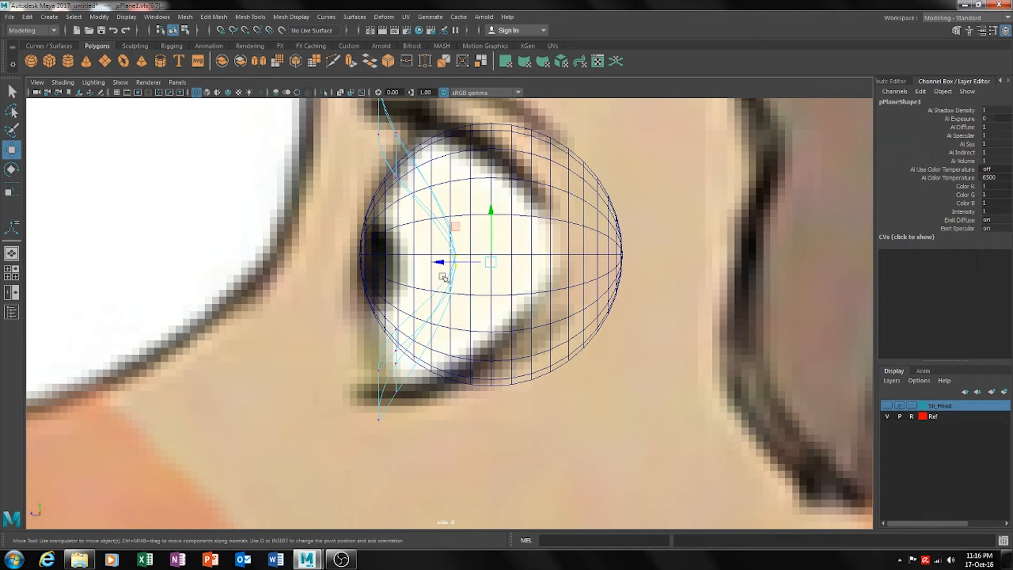
{"action": "left_click_drag", "start_coordinate": [452, 267], "coordinate": [610, 258]}
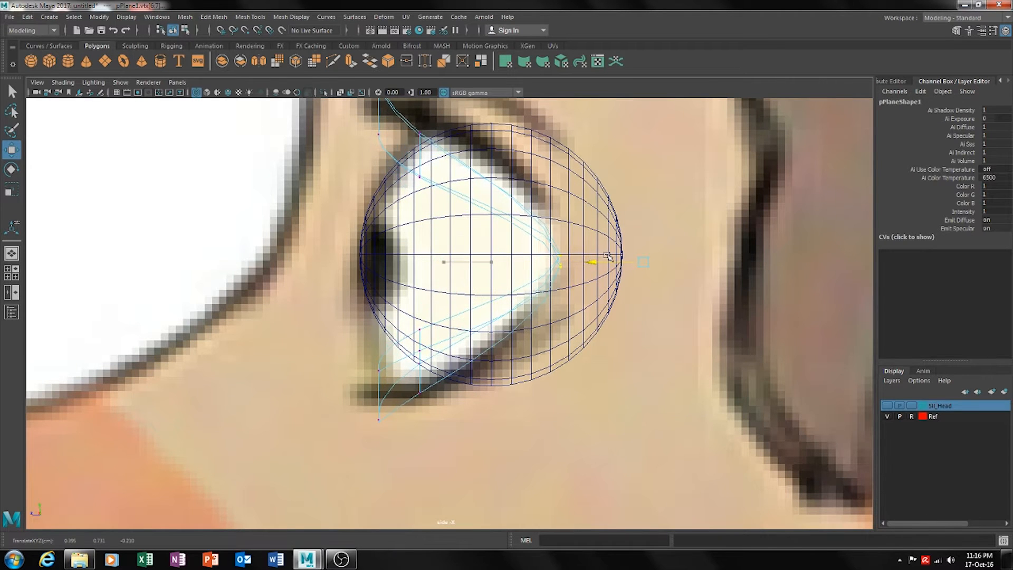
Move the ring's upper vertices and lower vertices slightly back along Z to follow the drawn eyelids
{"action": "middle_click_drag", "start_coordinate": [434, 261], "coordinate": [422, 311], "text": "alt"}
{"action": "left_click_drag", "start_coordinate": [420, 138], "coordinate": [322, 270]}
{"action": "left_click_drag", "start_coordinate": [340, 174], "coordinate": [378, 175]}
{"action": "middle_click_drag", "start_coordinate": [446, 307], "coordinate": [439, 247], "text": "alt"}
{"action": "left_click_drag", "start_coordinate": [425, 297], "coordinate": [312, 431]}
{"action": "left_click_drag", "start_coordinate": [336, 376], "coordinate": [368, 382]}
Pull the ring's outer-corner vertices slightly forward along Z and compare the profile with the side reference
{"action": "middle_click_drag", "start_coordinate": [560, 348], "coordinate": [466, 311], "text": "alt"}
{"action": "scroll", "coordinate": [466, 311], "scroll_direction": "down", "scroll_amount": 8}
{"action": "scroll", "coordinate": [498, 320], "scroll_direction": "up", "scroll_amount": 10}
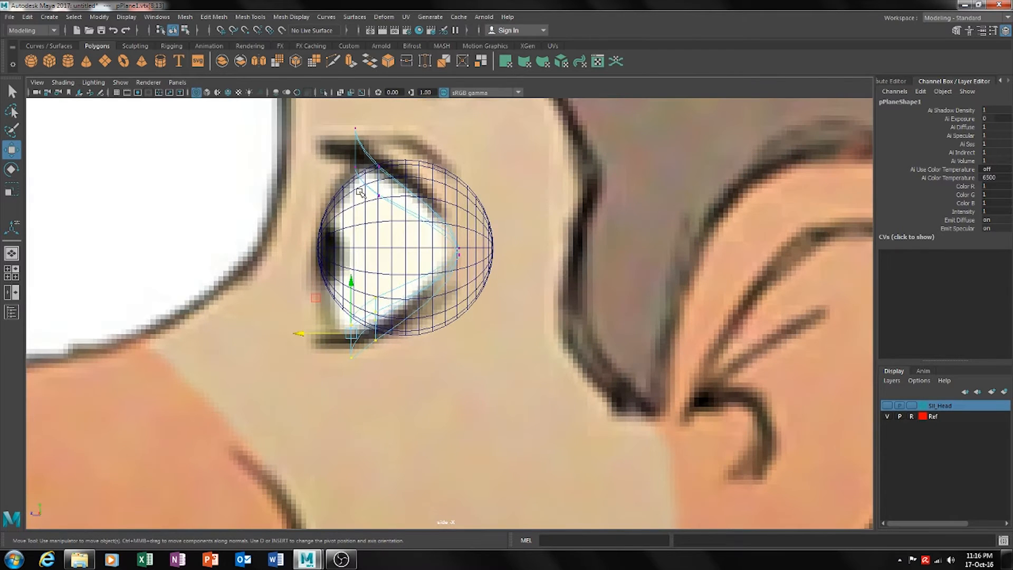
{"action": "scroll", "coordinate": [431, 273], "scroll_direction": "up", "scroll_amount": 2}
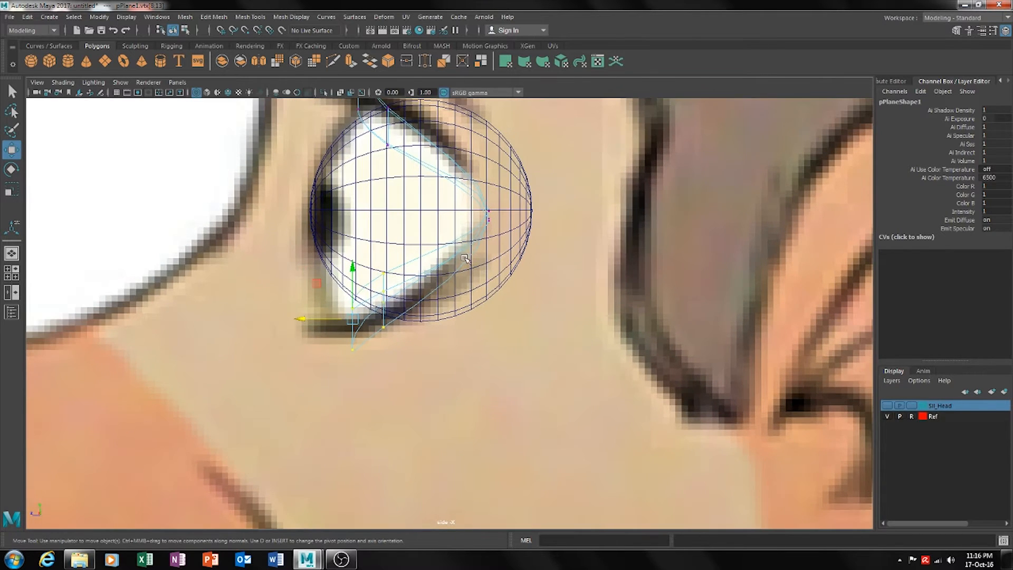
{"action": "middle_click_drag", "start_coordinate": [402, 172], "coordinate": [397, 238], "text": "alt"}
{"action": "scroll", "coordinate": [397, 238], "scroll_direction": "up", "scroll_amount": 3}
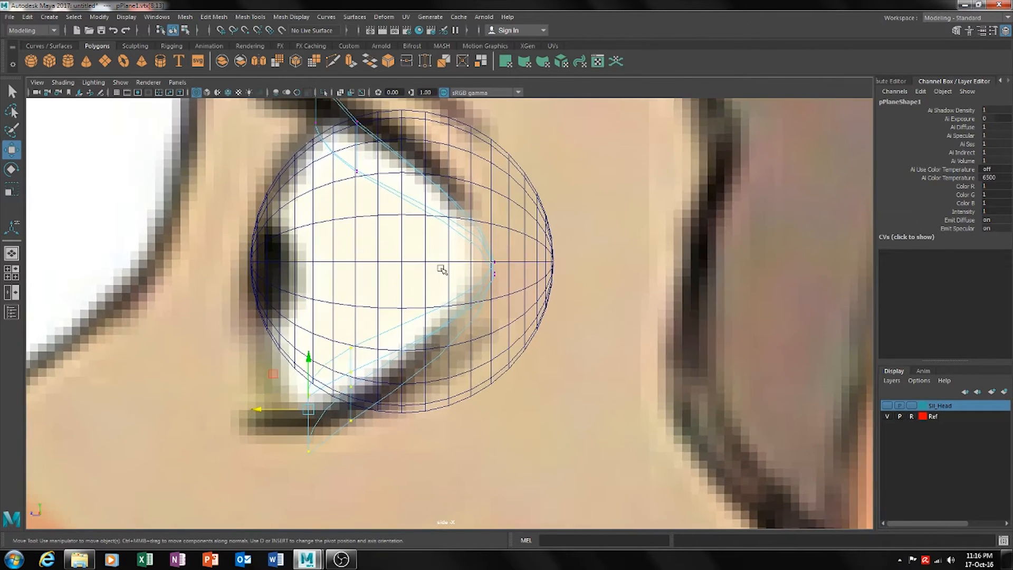
{"action": "left_click_drag", "start_coordinate": [519, 239], "coordinate": [463, 301]}
{"action": "left_click_drag", "start_coordinate": [535, 269], "coordinate": [512, 270]}
{"action": "scroll", "coordinate": [480, 315], "scroll_direction": "down", "scroll_amount": 8}
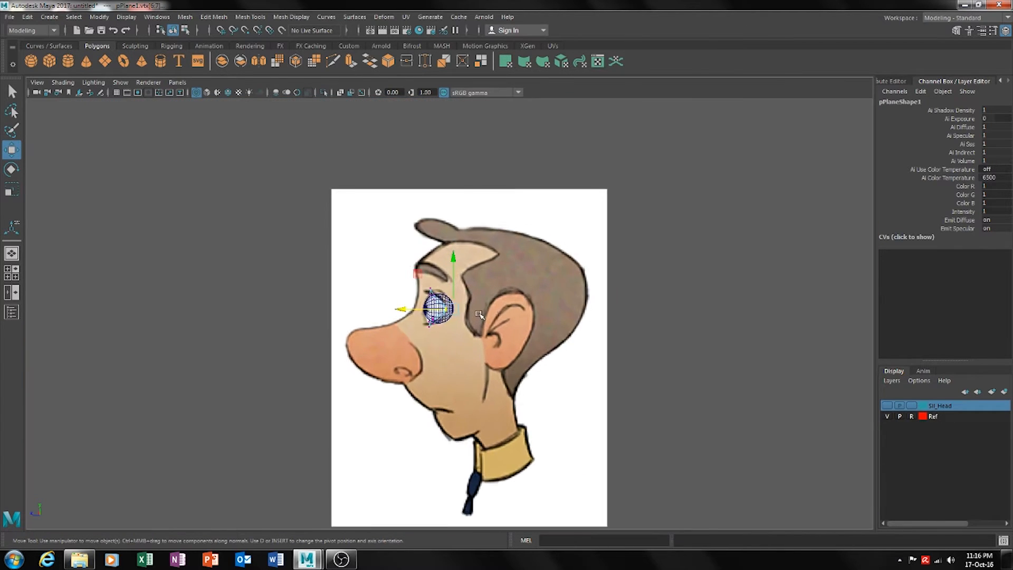
{"action": "scroll", "coordinate": [480, 315], "scroll_direction": "up", "scroll_amount": 4}
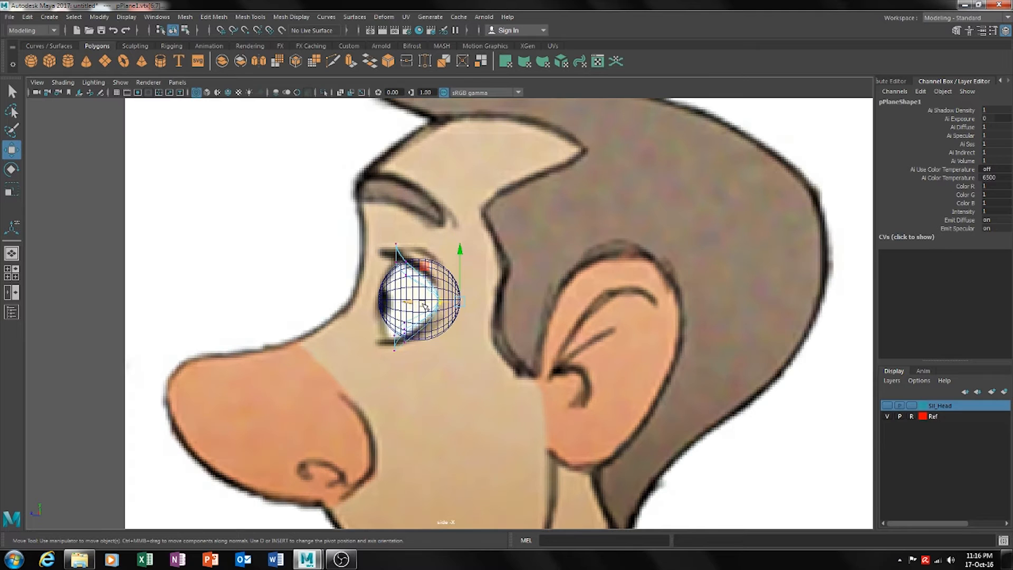
{"action": "middle_click_drag", "start_coordinate": [525, 344], "coordinate": [448, 330], "text": "alt"}
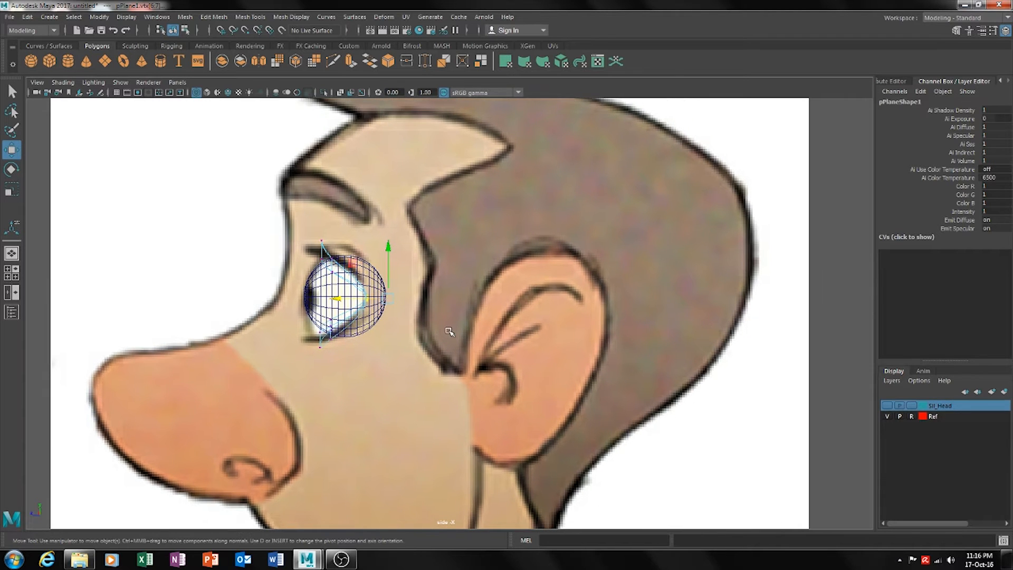
Return the ring to object mode in the perspective view and switch to shaded display
{"action": "key", "text": "space"}
{"action": "left_click_drag", "start_coordinate": [448, 349], "coordinate": [549, 330]}
{"action": "right_click_drag", "start_coordinate": [519, 344], "coordinate": [535, 345]}
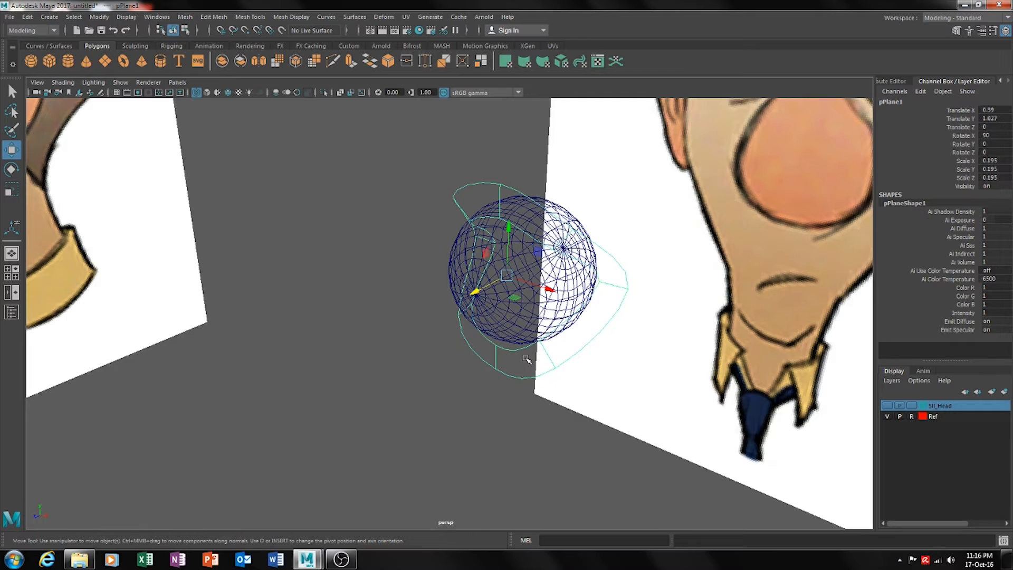
{"action": "key", "text": "5"}
{"action": "mouse_move", "coordinate": [543, 368]}
{"action": "left_mouse_down", "text": "alt"}
{"action": "mouse_move", "coordinate": [612, 352]}
{"action": "mouse_move", "coordinate": [482, 350]}
{"action": "mouse_move", "coordinate": [551, 366]}
{"action": "left_mouse_up", "text": "alt"}
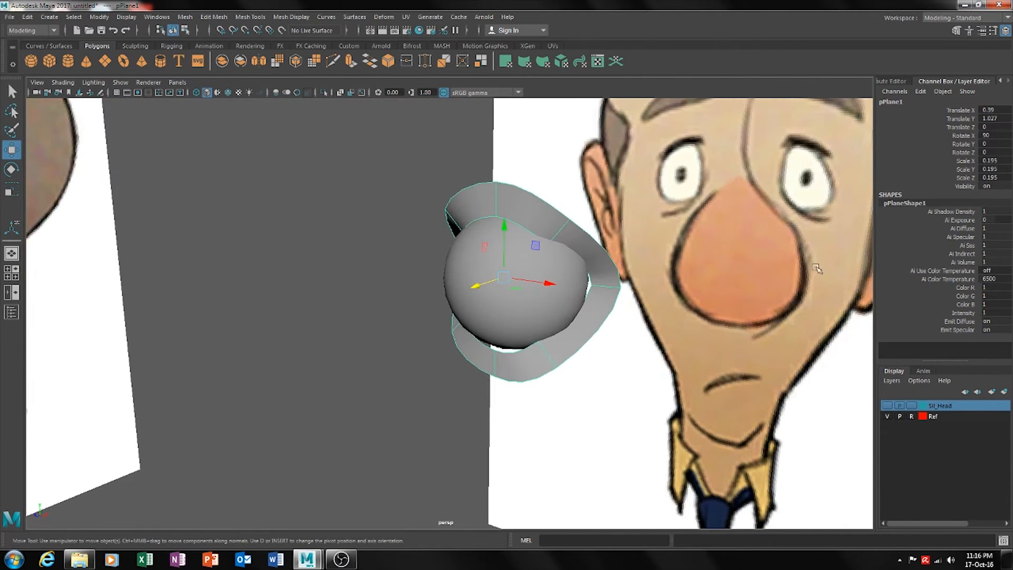
Select the ring's top and bottom middle cross edges and move them slightly forward along Z
{"action": "right_click_drag", "start_coordinate": [503, 205], "coordinate": [503, 180]}
{"action": "right_click_drag", "start_coordinate": [515, 251], "coordinate": [513, 248]}
{"action": "right_click_drag", "start_coordinate": [498, 202], "coordinate": [499, 180]}
{"action": "left_click", "coordinate": [498, 199]}
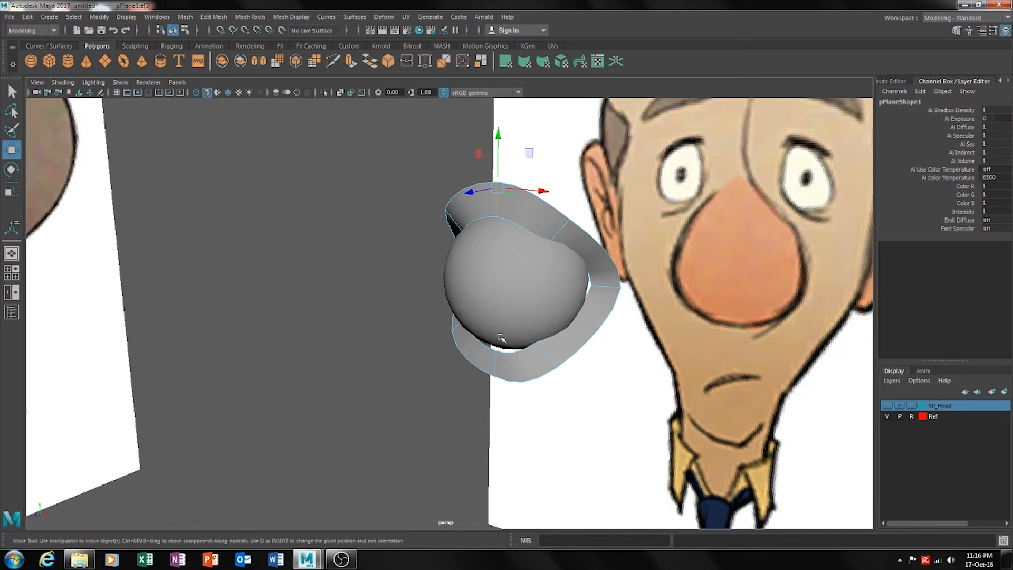
{"action": "left_click", "coordinate": [496, 348], "text": "shift"}
{"action": "left_click_drag", "start_coordinate": [481, 285], "coordinate": [471, 304]}
{"action": "left_click", "coordinate": [466, 306]}
Move the ring's lower and upper cross edges beside the outer corner along Z to smooth its curve, then deselect them
{"action": "left_click_drag", "start_coordinate": [535, 356], "coordinate": [560, 354], "text": "alt"}
{"action": "left_click", "coordinate": [546, 356]}
{"action": "left_click_drag", "start_coordinate": [490, 382], "coordinate": [560, 387], "text": "alt"}
{"action": "left_click_drag", "start_coordinate": [540, 387], "coordinate": [553, 272], "text": "alt"}
{"action": "left_click", "coordinate": [561, 257], "text": "shift"}
{"action": "left_click_drag", "start_coordinate": [526, 334], "coordinate": [564, 316]}
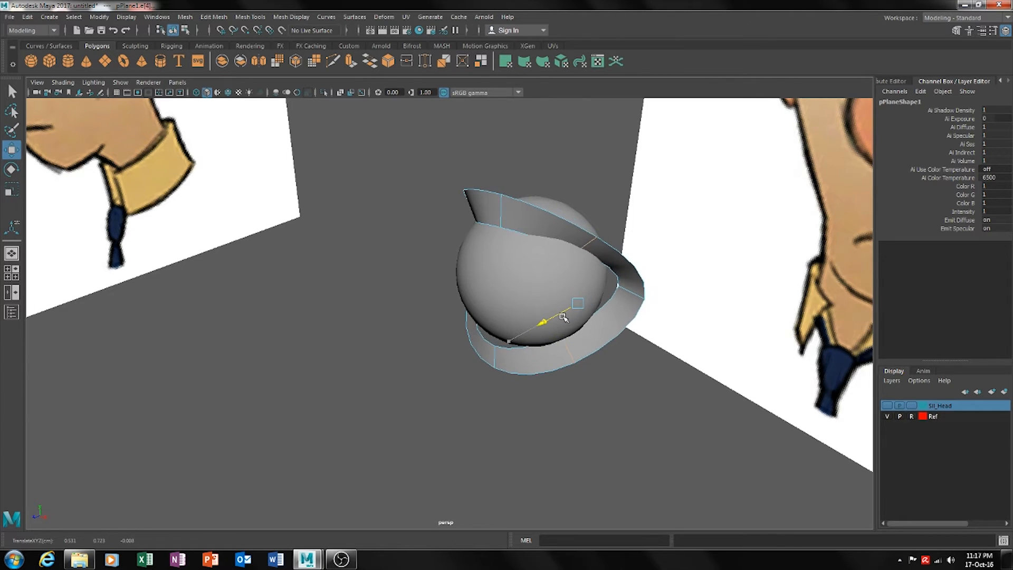
{"action": "left_click_drag", "start_coordinate": [544, 394], "coordinate": [636, 362], "text": "alt"}
{"action": "left_click", "coordinate": [637, 361]}
Try Soft Select on the ring and examine its fit around the sphere from several angles
{"action": "left_click_drag", "start_coordinate": [534, 350], "coordinate": [433, 345], "text": "alt"}
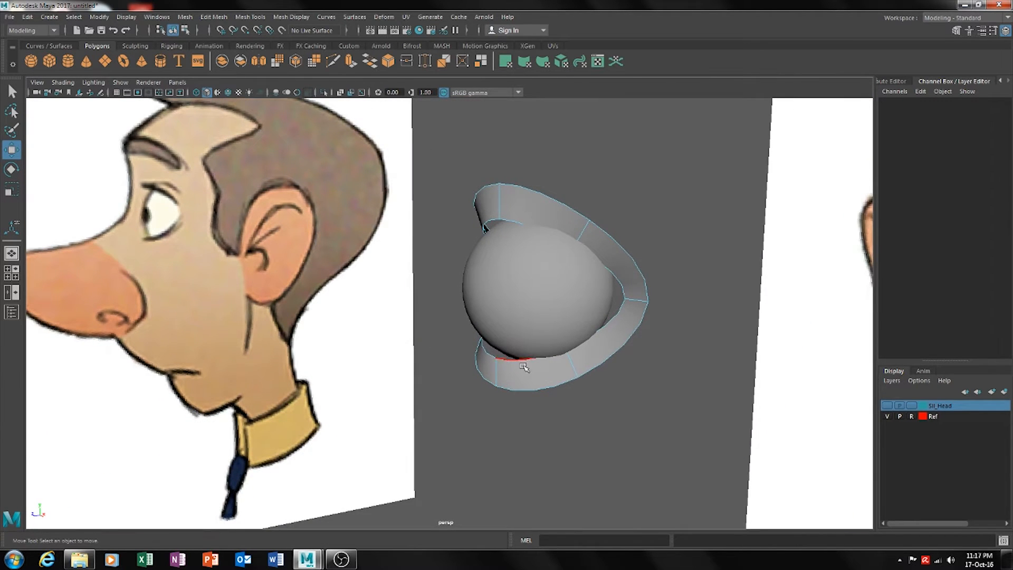
{"action": "key", "text": "b"}
{"action": "left_click", "coordinate": [499, 372]}
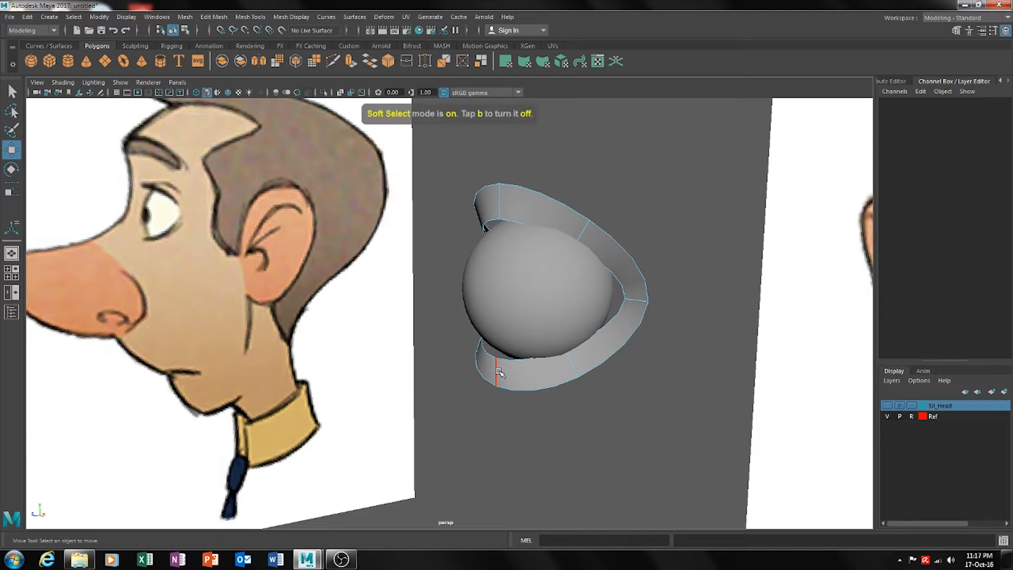
{"action": "left_click_drag", "start_coordinate": [567, 407], "coordinate": [413, 349], "text": "alt"}
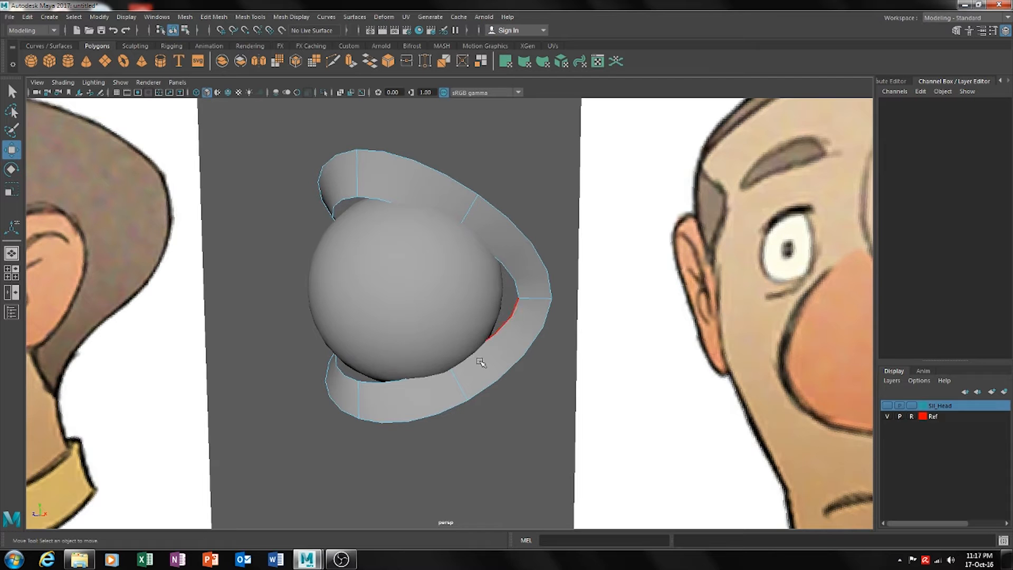
{"action": "left_click_drag", "start_coordinate": [484, 357], "coordinate": [538, 412], "text": "alt"}
{"action": "middle_click_drag", "start_coordinate": [371, 340], "coordinate": [512, 355], "text": "alt"}
Move the cross edge at the ring's inner corner slightly outward along X and check it from the front
{"action": "left_click", "coordinate": [396, 297]}
{"action": "left_click_drag", "start_coordinate": [421, 293], "coordinate": [410, 294]}
{"action": "left_click_drag", "start_coordinate": [460, 331], "coordinate": [589, 362], "text": "alt"}
{"action": "left_click_drag", "start_coordinate": [375, 332], "coordinate": [477, 357]}
{"action": "left_click_drag", "start_coordinate": [566, 395], "coordinate": [475, 367], "text": "alt"}
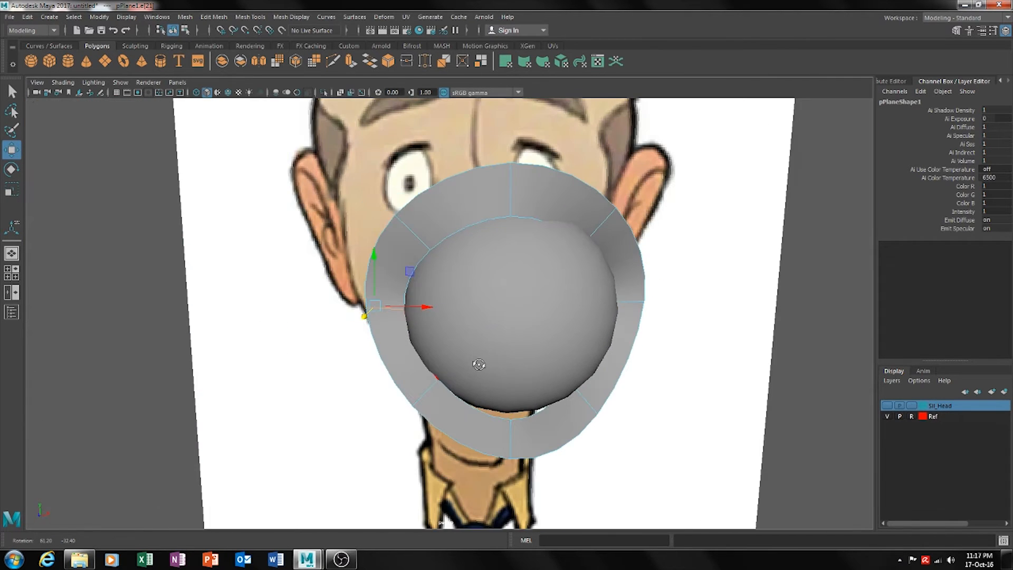
{"action": "left_click_drag", "start_coordinate": [502, 308], "coordinate": [408, 324], "text": "alt"}
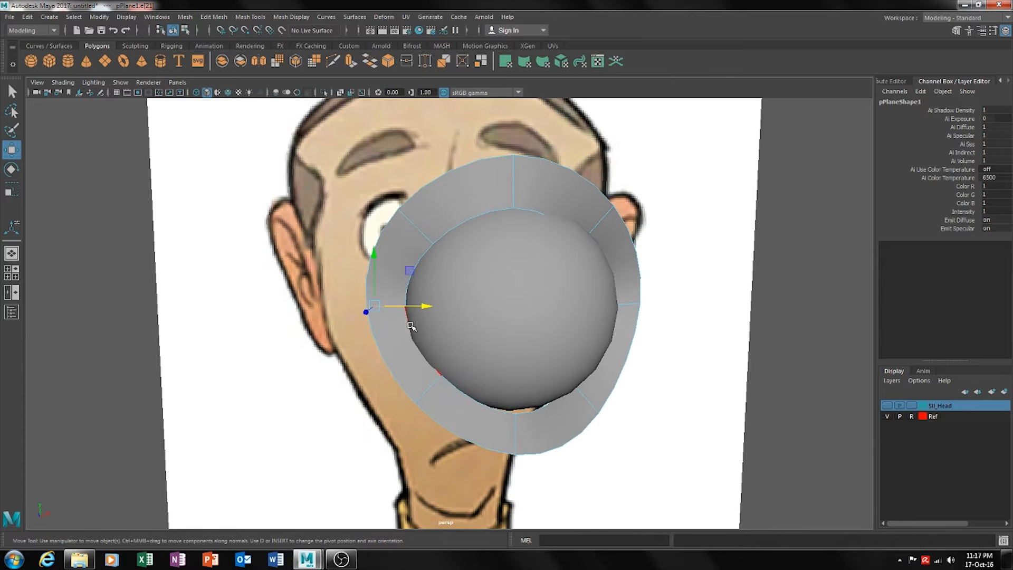
Reselect the ring's inner-corner cross edge and move it slightly forward along Z
{"action": "left_click_drag", "start_coordinate": [410, 312], "coordinate": [601, 369], "text": "alt"}
{"action": "left_click", "coordinate": [632, 353]}
{"action": "left_click_drag", "start_coordinate": [606, 406], "coordinate": [457, 363], "text": "alt"}
{"action": "left_click", "coordinate": [402, 336]}
{"action": "left_click_drag", "start_coordinate": [390, 357], "coordinate": [390, 363]}
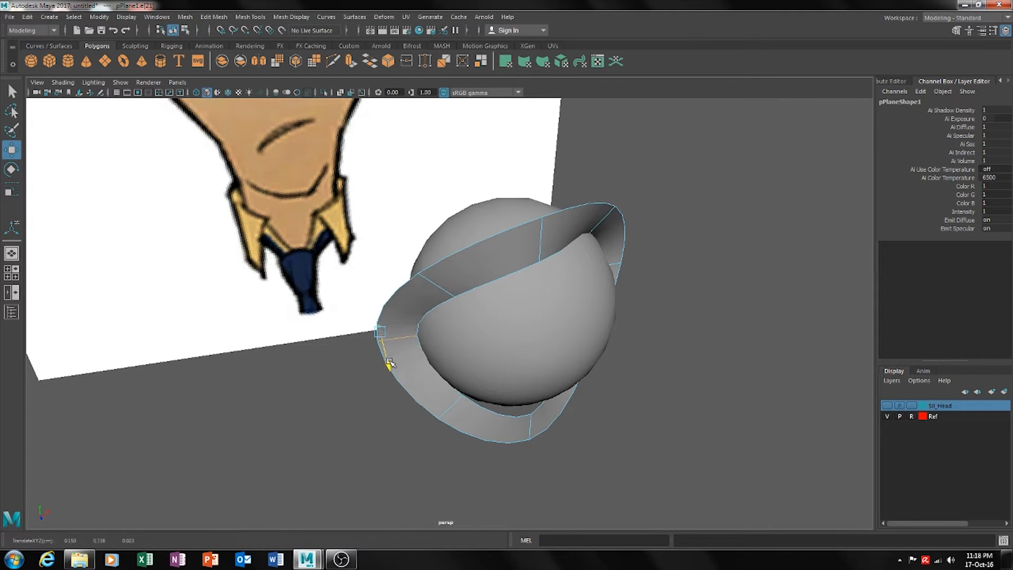
Select the ring's inner border loop and extrude it inward toward the sphere with Local Translate Z -0.1
{"action": "left_click_drag", "start_coordinate": [478, 393], "coordinate": [565, 329], "text": "alt"}
{"action": "double_click", "coordinate": [523, 406]}
{"action": "left_click_drag", "start_coordinate": [563, 406], "coordinate": [567, 293], "text": "alt"}
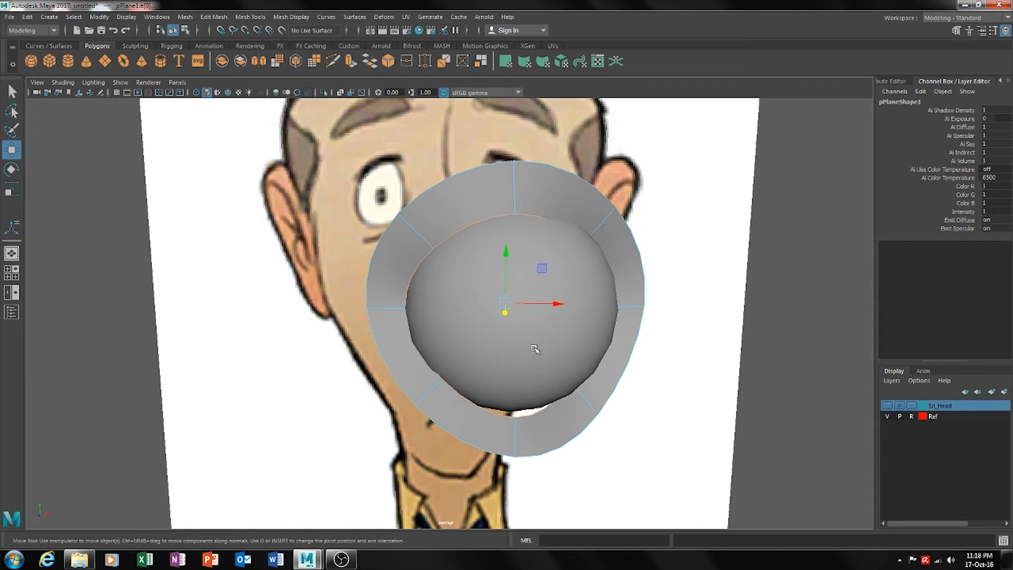
{"action": "key", "text": "ctrl+e"}
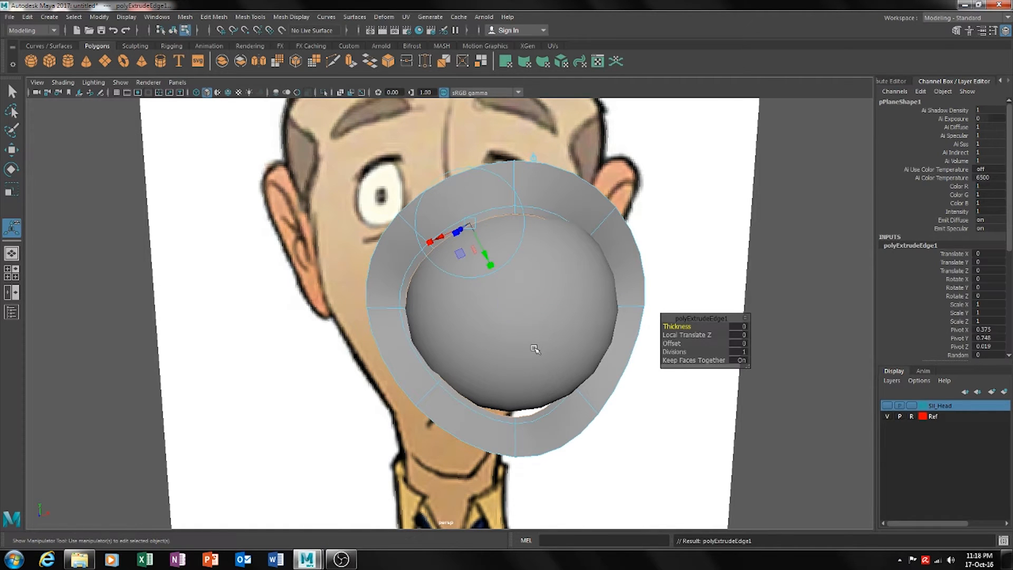
{"action": "left_click_drag", "start_coordinate": [490, 353], "coordinate": [593, 375], "text": "alt"}
{"action": "left_click_drag", "start_coordinate": [561, 232], "coordinate": [511, 215]}
{"action": "left_click_drag", "start_coordinate": [561, 288], "coordinate": [413, 251], "text": "alt"}
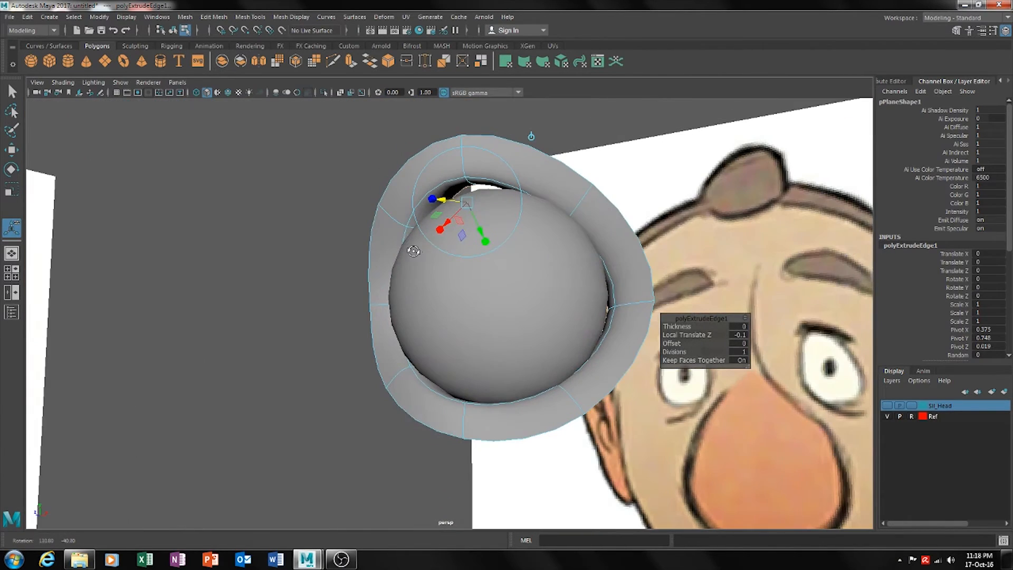
Scale the extruded inner border uniformly to 0.817, check it around the sphere, and deselect it
{"action": "left_click", "coordinate": [531, 136]}
{"action": "left_click", "coordinate": [487, 245]}
{"action": "left_click_drag", "start_coordinate": [487, 292], "coordinate": [527, 295]}
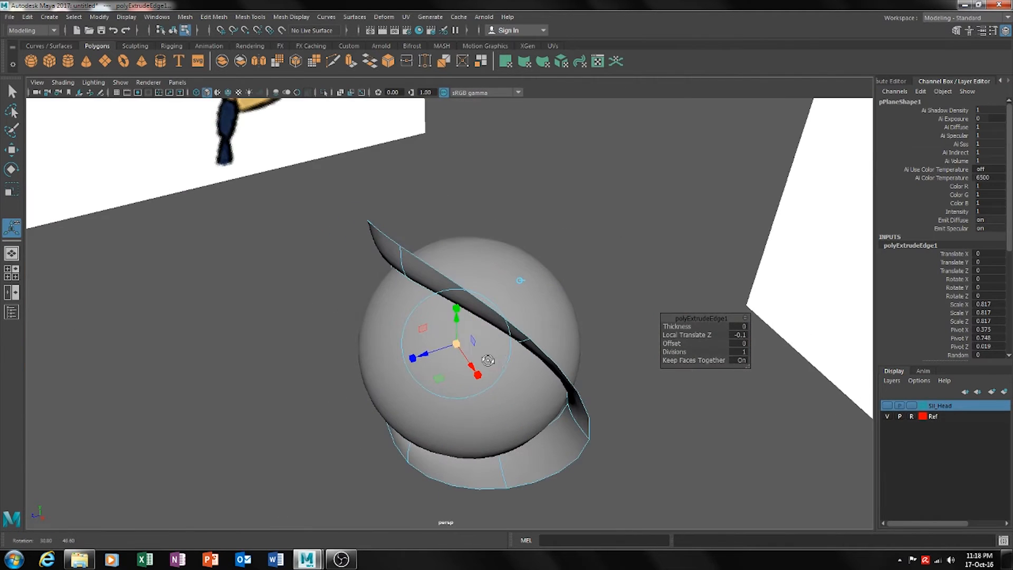
{"action": "left_click", "coordinate": [615, 269]}
{"action": "left_click_drag", "start_coordinate": [524, 357], "coordinate": [590, 236], "text": "alt"}
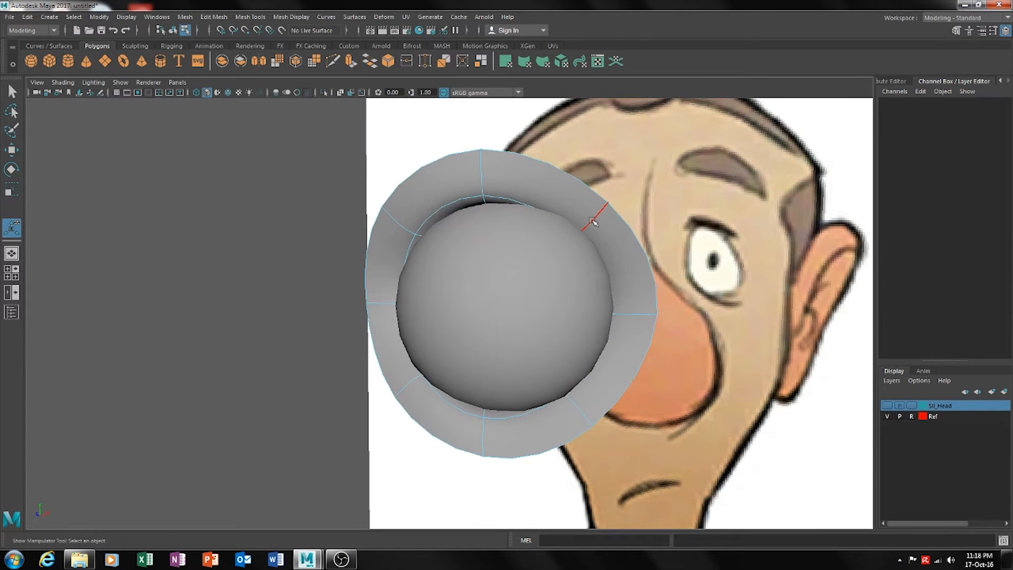
Select the two lengthwise edges of the ring's face below the inner corner and move them slightly toward the nose along X
{"action": "left_click", "coordinate": [593, 223]}
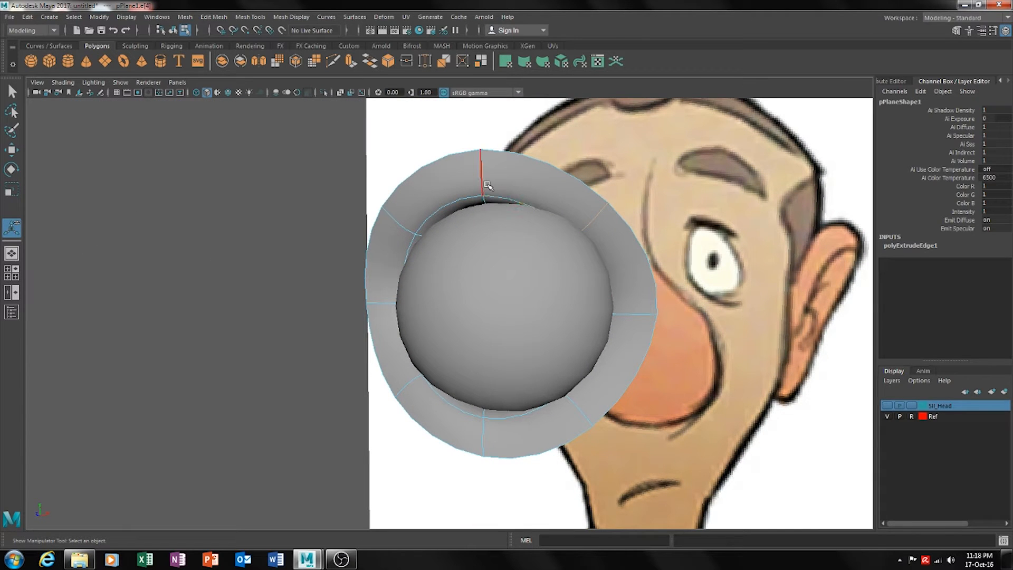
{"action": "left_click_drag", "start_coordinate": [487, 359], "coordinate": [607, 366], "text": "alt"}
{"action": "left_click", "coordinate": [624, 368]}
{"action": "left_click_drag", "start_coordinate": [531, 381], "coordinate": [413, 333], "text": "alt"}
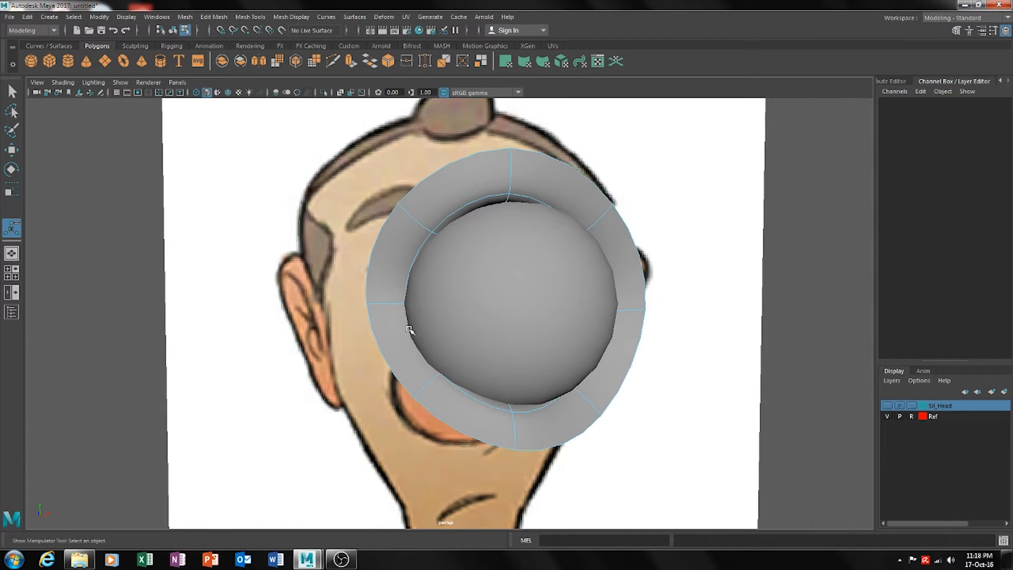
{"action": "left_click", "coordinate": [409, 330]}
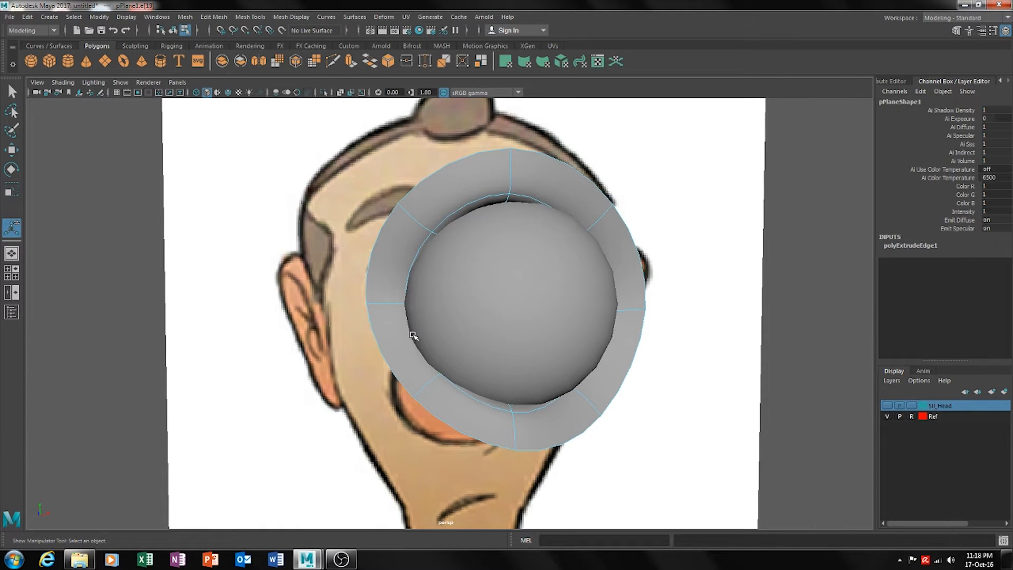
{"action": "key", "text": "w"}
{"action": "left_click", "coordinate": [384, 356], "text": "shift"}
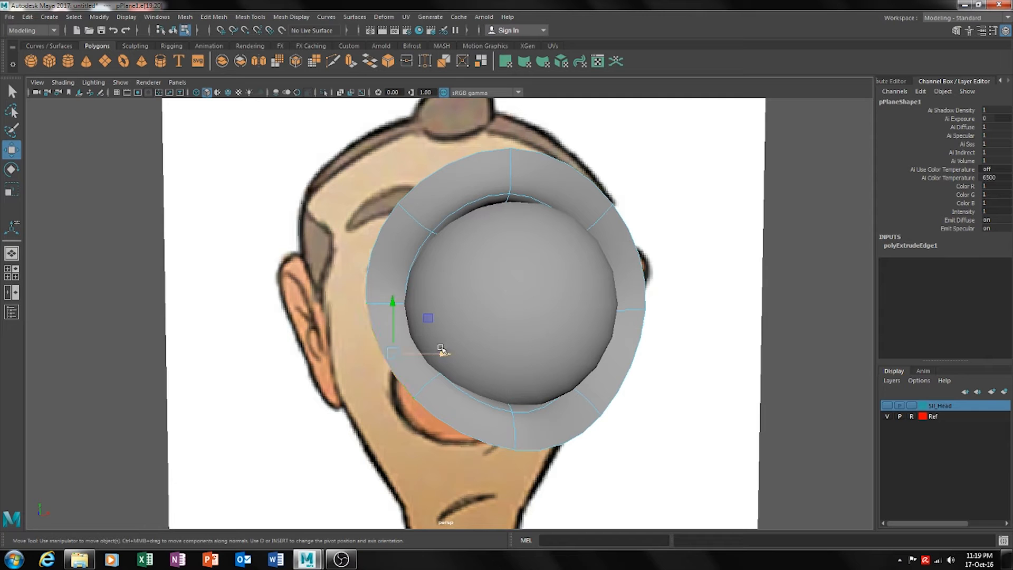
{"action": "left_click_drag", "start_coordinate": [442, 354], "coordinate": [432, 354]}
Move the ring's upper cross edge near the outer corner slightly outward along X
{"action": "left_click_drag", "start_coordinate": [553, 364], "coordinate": [519, 363], "text": "alt"}
{"action": "left_click", "coordinate": [585, 225]}
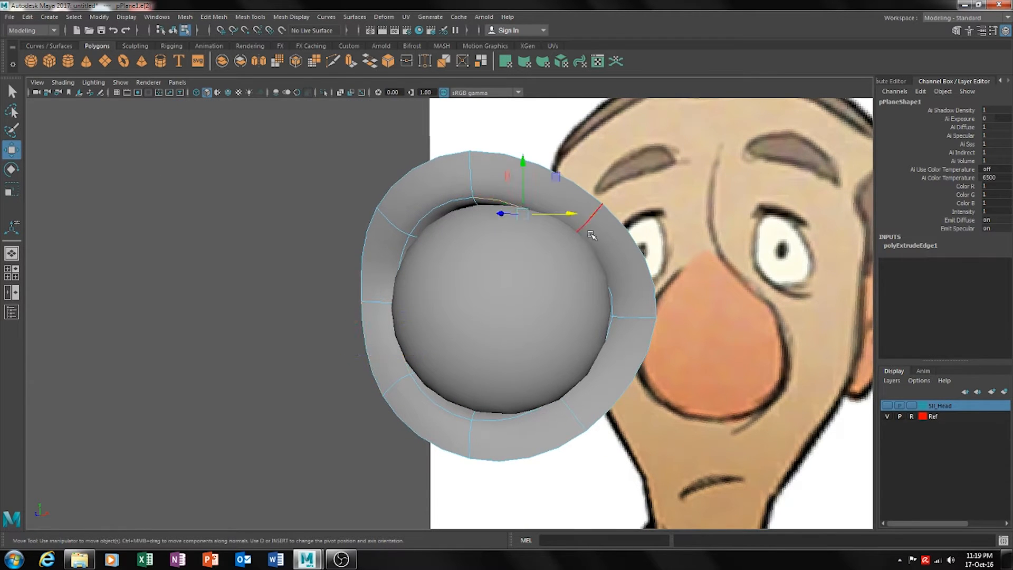
{"action": "left_click_drag", "start_coordinate": [620, 217], "coordinate": [645, 217]}
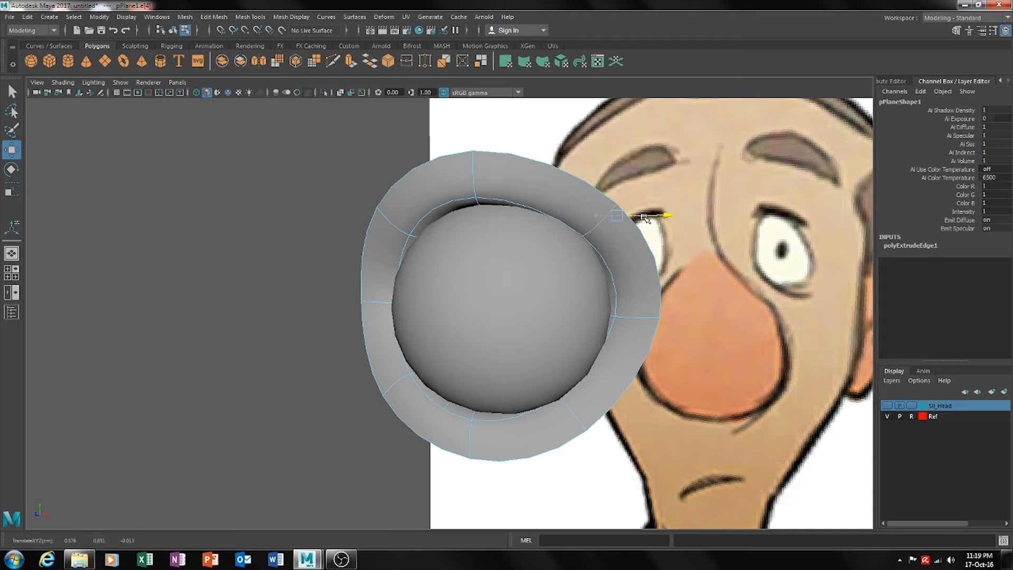
{"action": "left_click_drag", "start_coordinate": [615, 297], "coordinate": [628, 294], "text": "alt"}
{"action": "left_click_drag", "start_coordinate": [628, 348], "coordinate": [581, 411], "text": "alt"}
Select the ring's cross edges and insert an edge loop around its front band, close to the inner side
{"action": "left_click", "coordinate": [569, 423]}
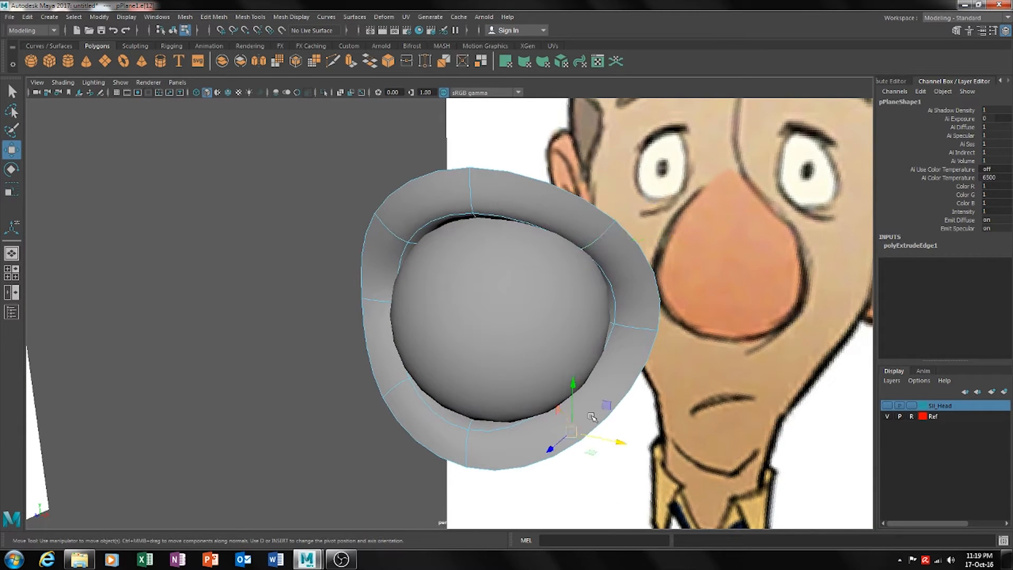
{"action": "left_click", "coordinate": [643, 330]}
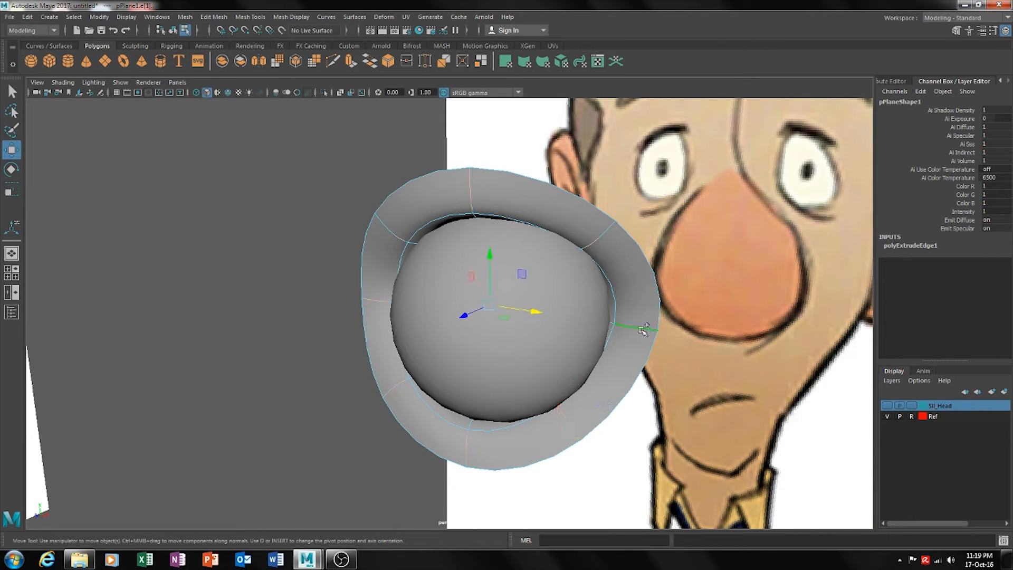
{"action": "left_click_drag", "start_coordinate": [599, 400], "coordinate": [559, 430], "text": "alt"}
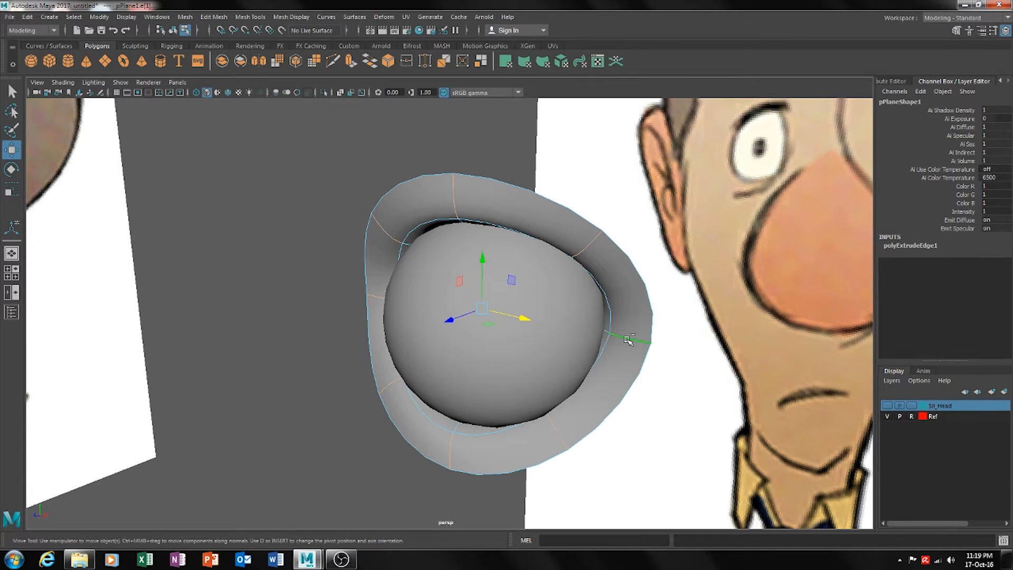
{"action": "left_click_drag", "start_coordinate": [484, 354], "coordinate": [576, 350], "text": "alt"}
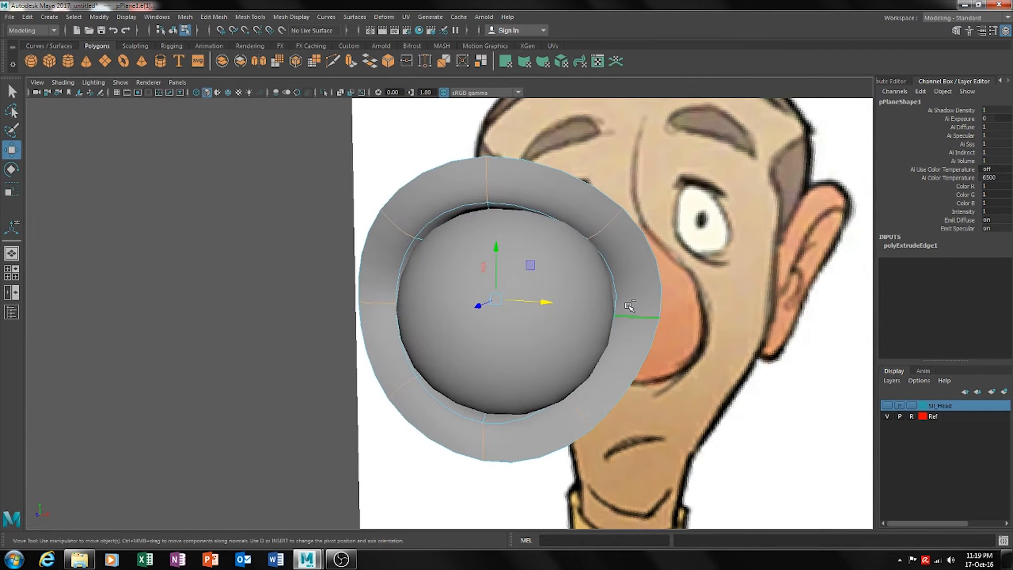
{"action": "right_click_drag", "start_coordinate": [629, 306], "coordinate": [628, 384], "text": "shift"}
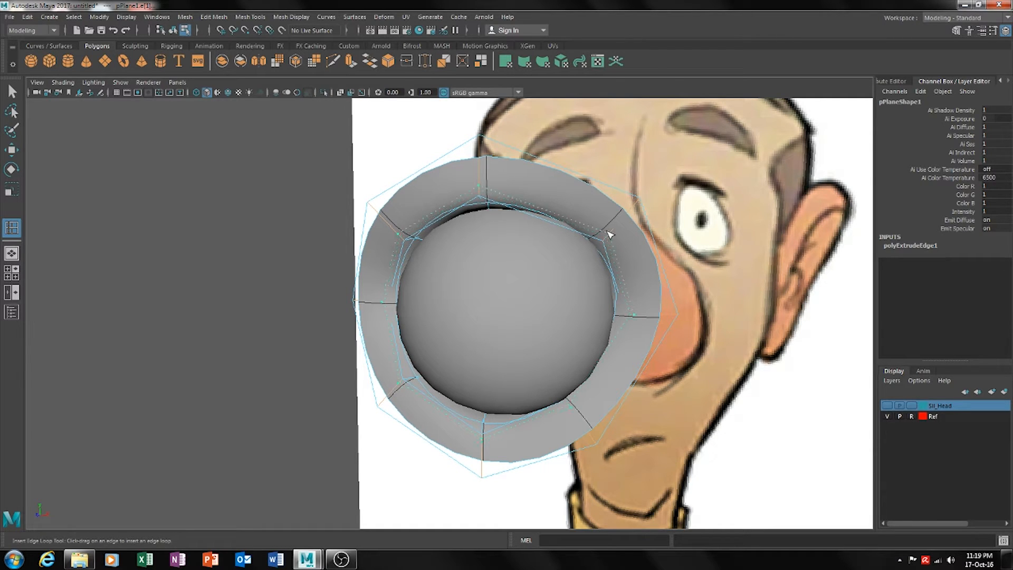
{"action": "left_click", "coordinate": [609, 234]}
{"action": "left_click_drag", "start_coordinate": [533, 328], "coordinate": [496, 317], "text": "alt"}
{"action": "left_click_drag", "start_coordinate": [520, 226], "coordinate": [613, 228], "text": "alt"}
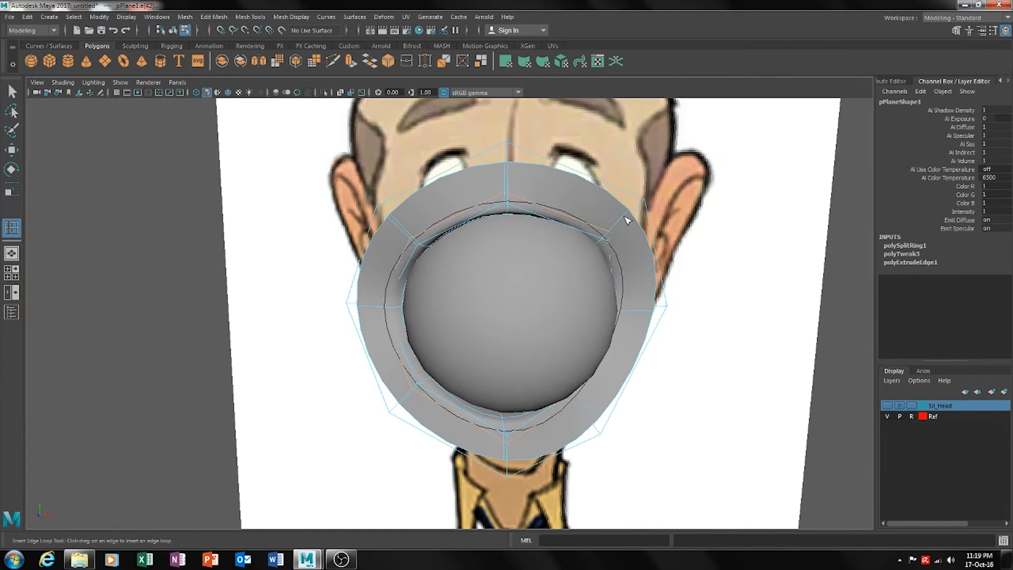
{"action": "key", "text": "F8"}
{"action": "left_click", "coordinate": [626, 222]}
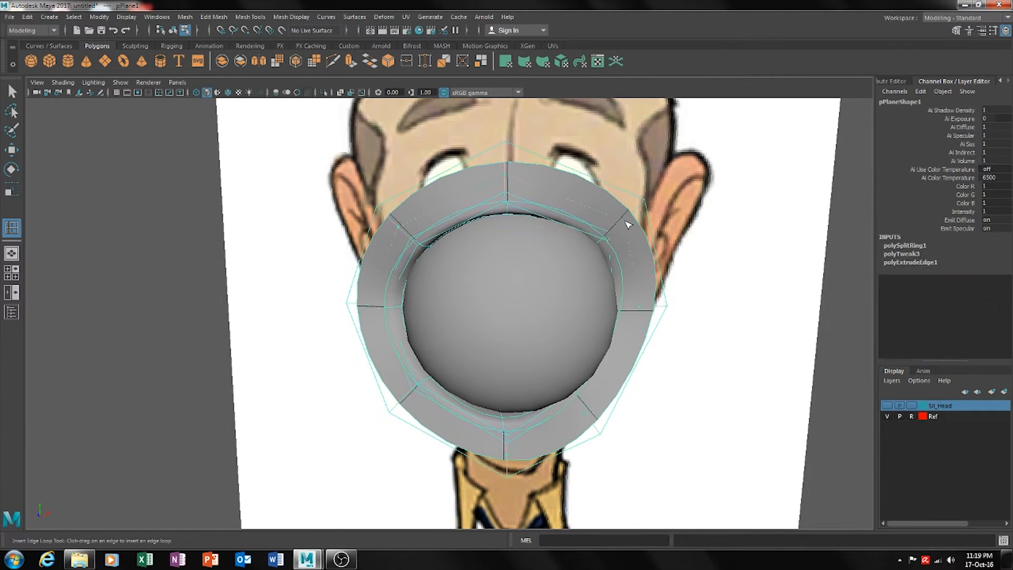
{"action": "key", "text": "ctrl+z"}
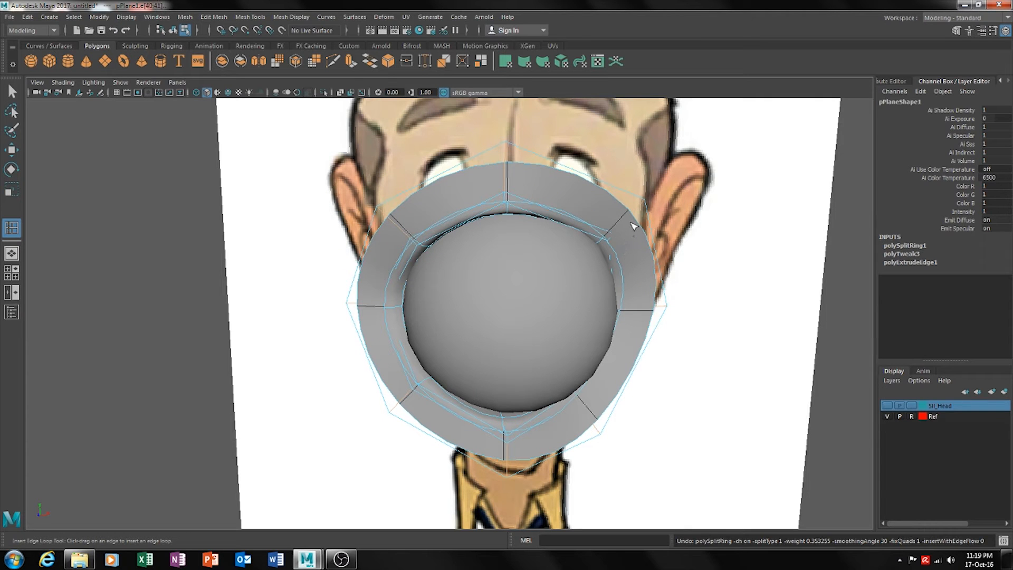
{"action": "key", "text": "F8"}
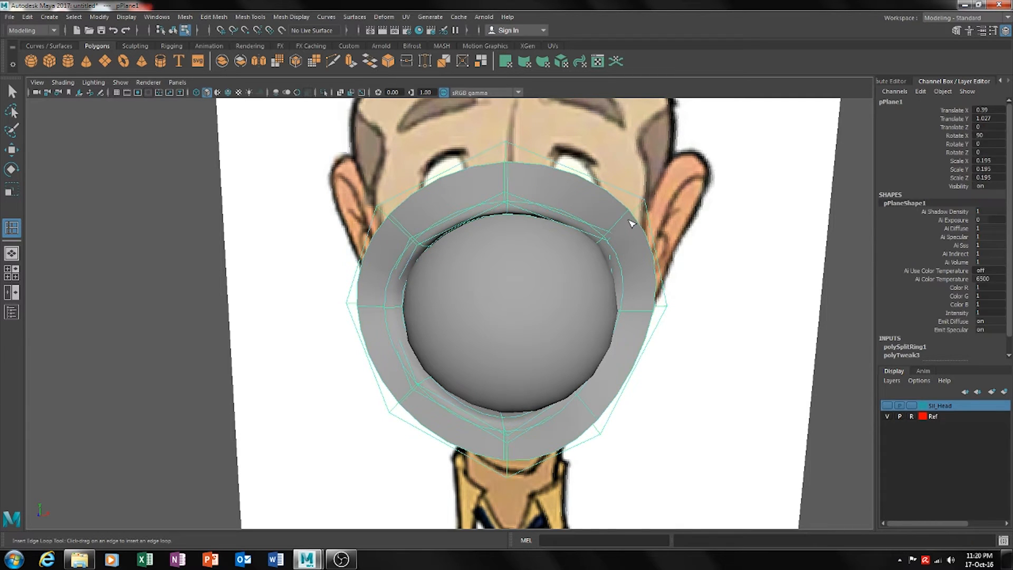
{"action": "key", "text": "ctrl+z"}
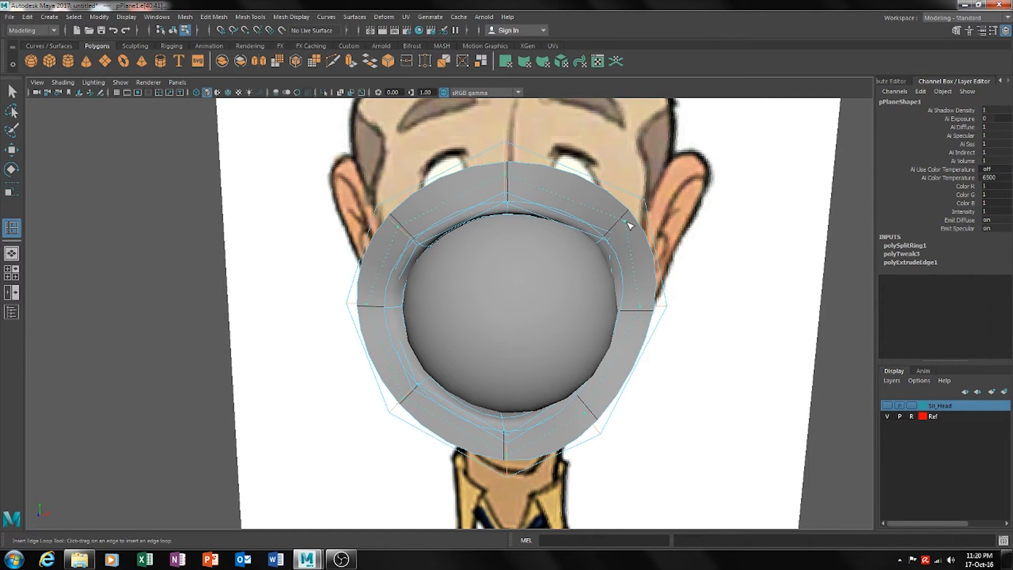
Insert a second edge loop around the middle of the ring's front band, then deselect it and examine the shape
{"action": "left_click", "coordinate": [629, 225]}
{"action": "left_click_drag", "start_coordinate": [636, 264], "coordinate": [575, 244], "text": "alt"}
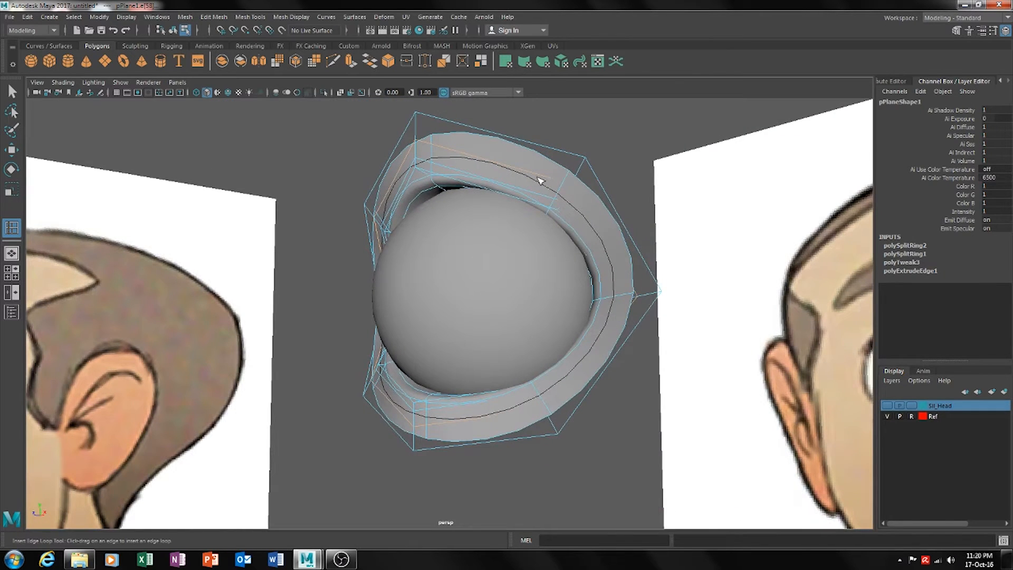
{"action": "left_click_drag", "start_coordinate": [551, 326], "coordinate": [583, 342], "text": "alt"}
{"action": "key", "text": "w"}
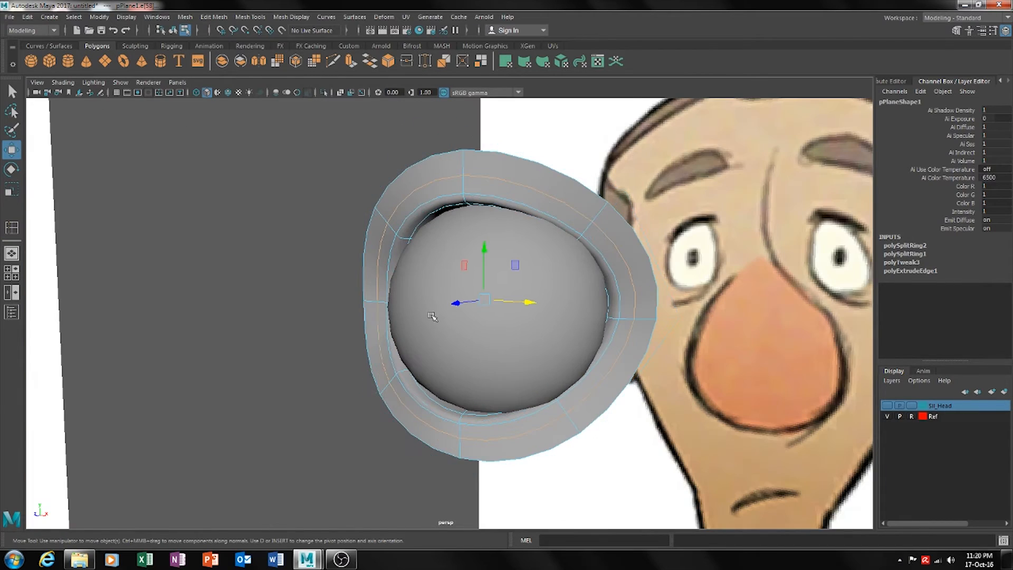
{"action": "left_click", "coordinate": [328, 306]}
{"action": "left_click_drag", "start_coordinate": [335, 361], "coordinate": [458, 370], "text": "alt"}
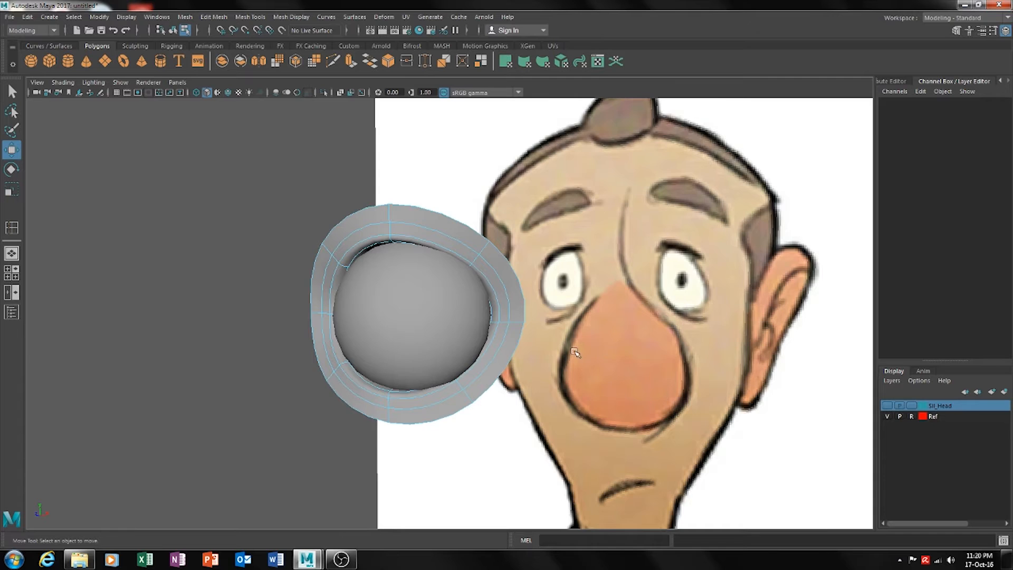
{"action": "left_click_drag", "start_coordinate": [575, 352], "coordinate": [571, 358], "text": "alt"}
{"action": "left_click_drag", "start_coordinate": [582, 330], "coordinate": [509, 243], "text": "alt"}
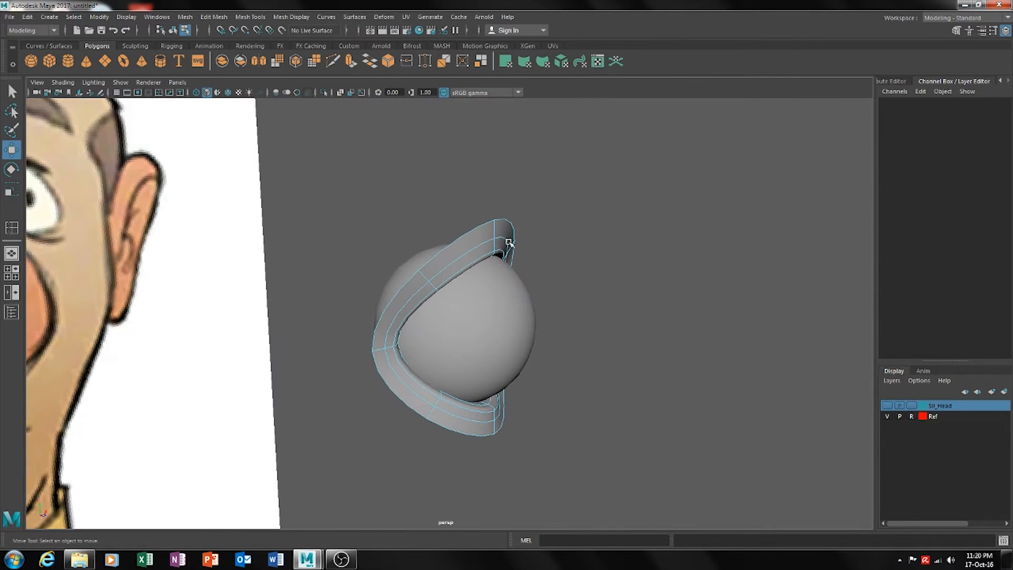
Select edges along the top of the ring and pull the area above the eye's inner side up to widen the brow
{"action": "left_click", "coordinate": [506, 241]}
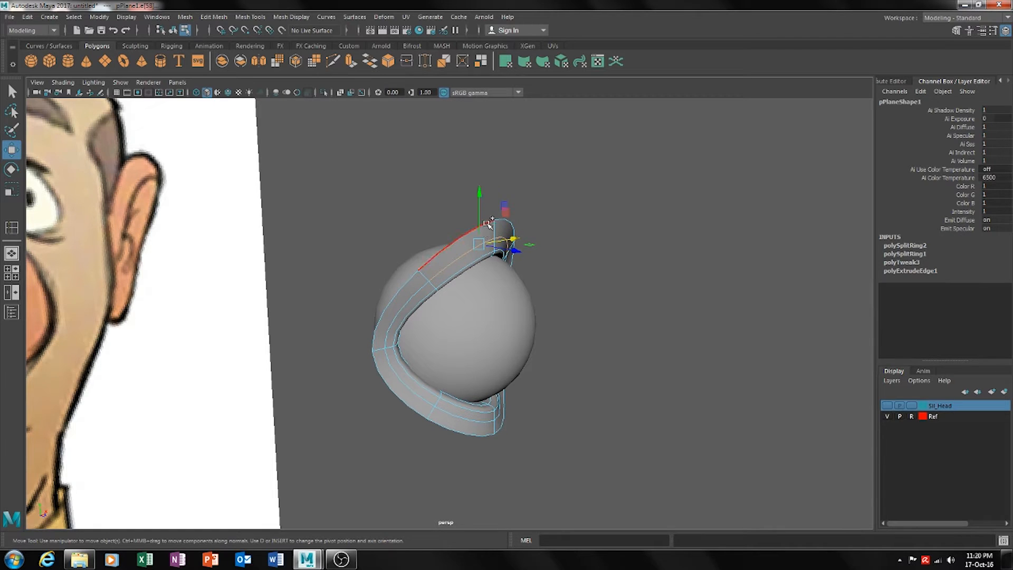
{"action": "left_click_drag", "start_coordinate": [520, 240], "coordinate": [531, 257], "text": "alt"}
{"action": "left_click", "coordinate": [471, 234]}
{"action": "left_click_drag", "start_coordinate": [498, 217], "coordinate": [428, 340]}
{"action": "left_click", "coordinate": [372, 248]}
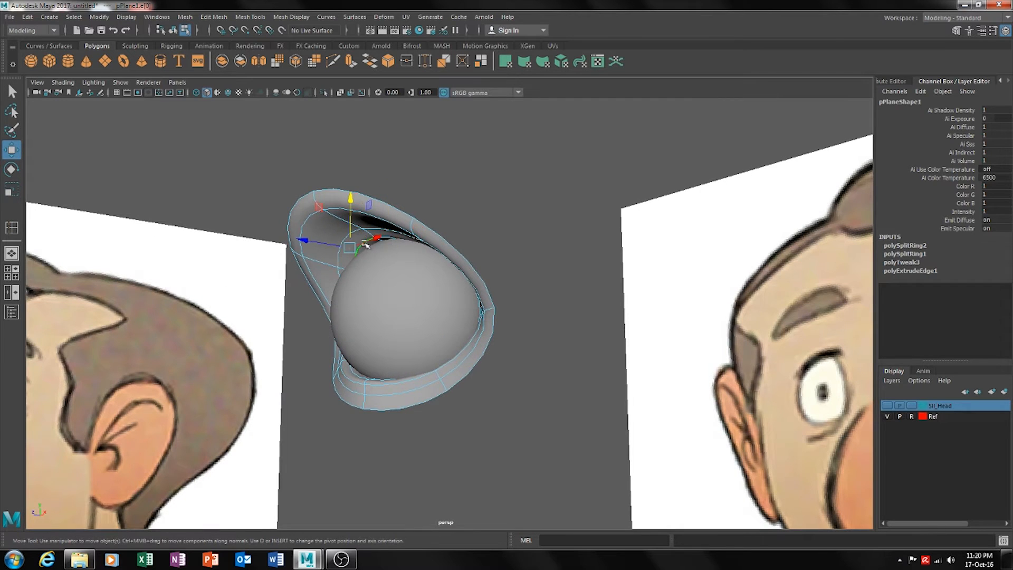
Adjust the inner edge above the eye so it follows the sphere, then deselect it
{"action": "left_click_drag", "start_coordinate": [372, 247], "coordinate": [439, 313], "text": "alt"}
{"action": "left_click", "coordinate": [409, 241]}
{"action": "left_click_drag", "start_coordinate": [375, 242], "coordinate": [383, 244]}
{"action": "left_click_drag", "start_coordinate": [404, 287], "coordinate": [441, 296], "text": "alt"}
{"action": "left_click", "coordinate": [542, 300]}
Return to object selection to review the smooth surface, then select the ring and switch it to vertex editing
{"action": "right_click_drag", "start_coordinate": [442, 255], "coordinate": [495, 239]}
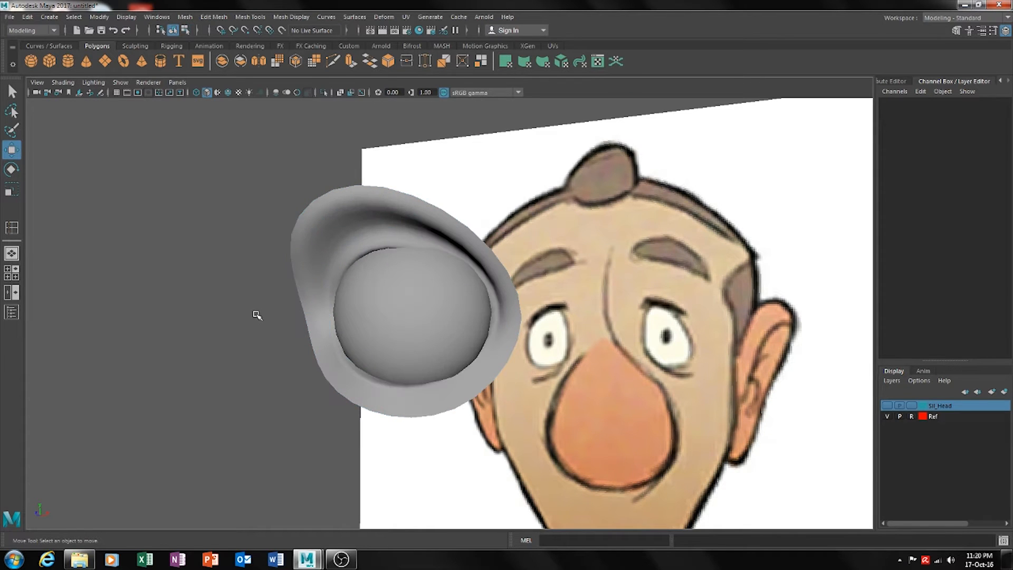
{"action": "left_click", "coordinate": [390, 316]}
{"action": "left_click_drag", "start_coordinate": [443, 352], "coordinate": [492, 256], "text": "alt"}
{"action": "left_click", "coordinate": [492, 256]}
{"action": "scroll", "coordinate": [492, 264], "scroll_direction": "up", "scroll_amount": 4}
{"action": "mouse_move", "coordinate": [480, 299]}
{"action": "left_mouse_down", "text": "alt"}
{"action": "mouse_move", "coordinate": [498, 290]}
{"action": "mouse_move", "coordinate": [554, 316]}
{"action": "mouse_move", "coordinate": [491, 301]}
{"action": "mouse_move", "coordinate": [487, 290]}
{"action": "left_mouse_up", "text": "alt"}
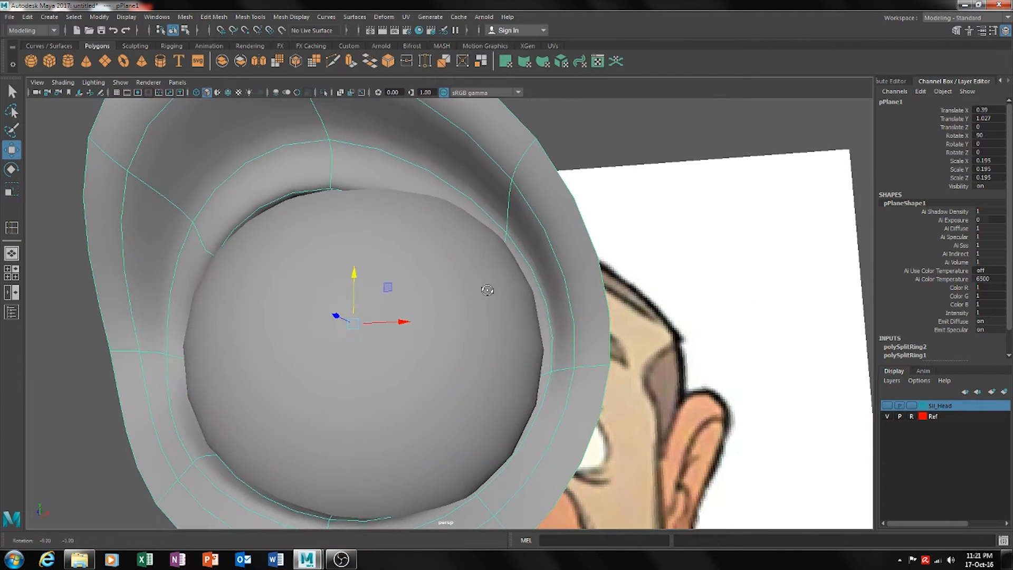
{"action": "right_click_drag", "start_coordinate": [522, 248], "coordinate": [496, 248]}
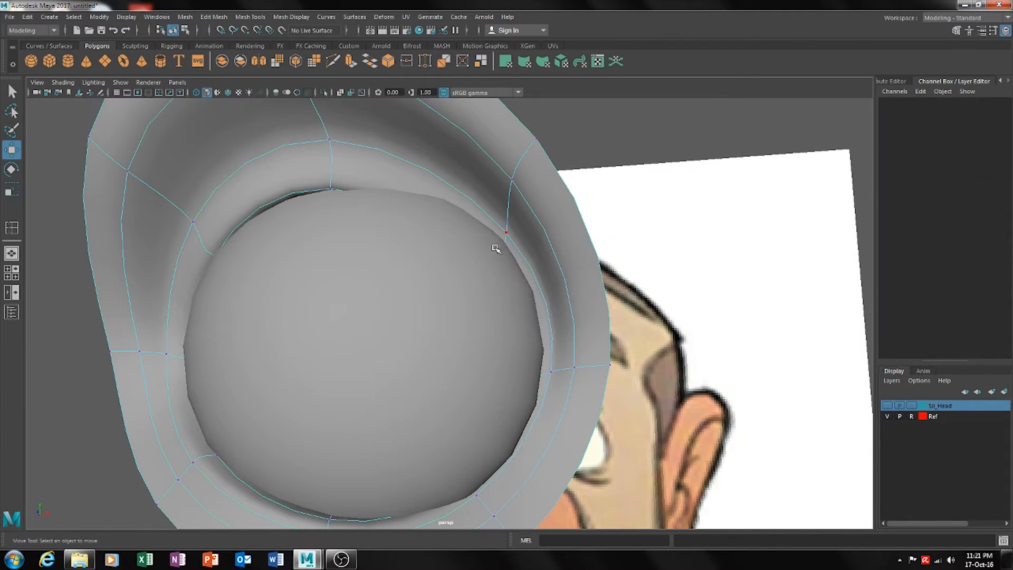
Select the vertices at the ring's upper outer crease in wireframe display, raise them along Y, and restore shaded display
{"action": "left_click_drag", "start_coordinate": [530, 221], "coordinate": [537, 179]}
{"action": "left_click_drag", "start_coordinate": [496, 253], "coordinate": [472, 306], "text": "alt"}
{"action": "key", "text": "4"}
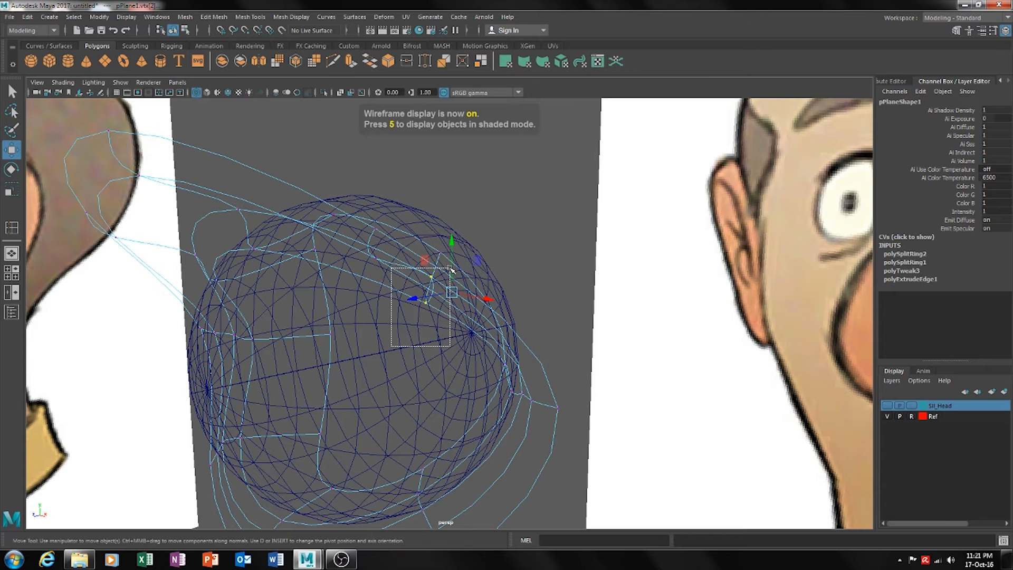
{"action": "left_click_drag", "start_coordinate": [459, 255], "coordinate": [463, 245]}
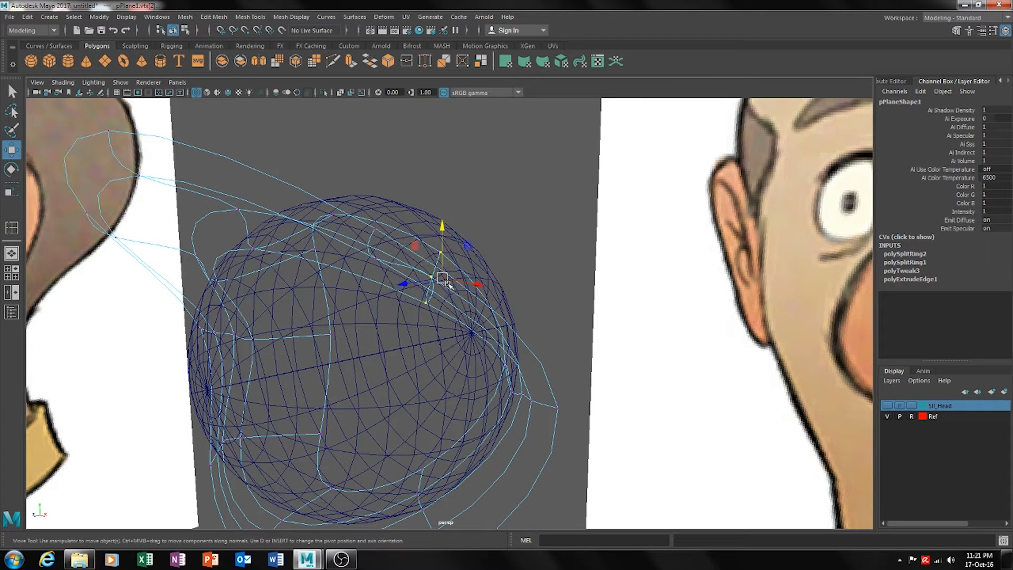
{"action": "key", "text": "4"}
{"action": "key", "text": "5"}
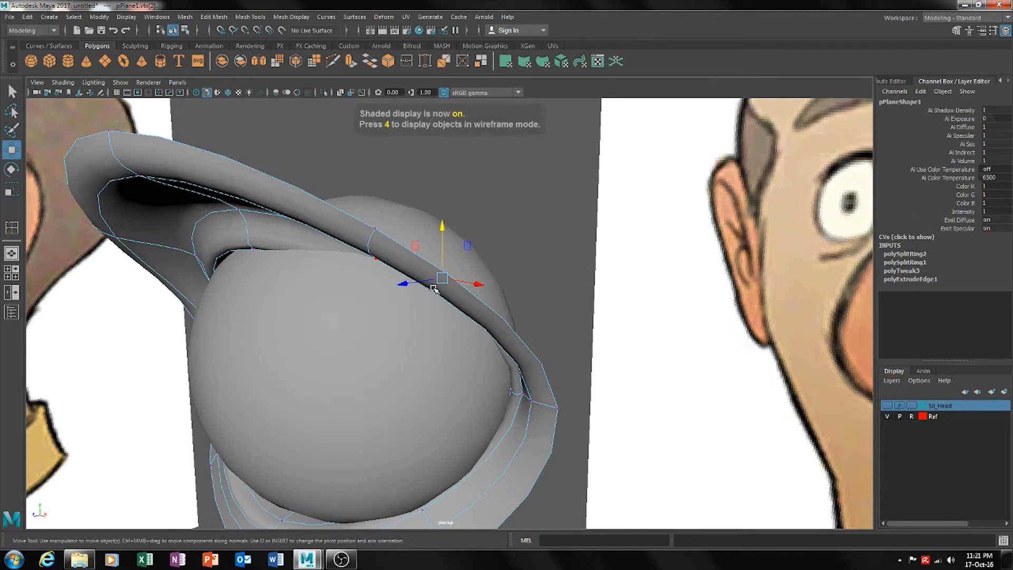
Move the selected upper outer crease vertices along Z to fit the lid around the sphere
{"action": "scroll", "coordinate": [435, 285], "scroll_direction": "up", "scroll_amount": 3}
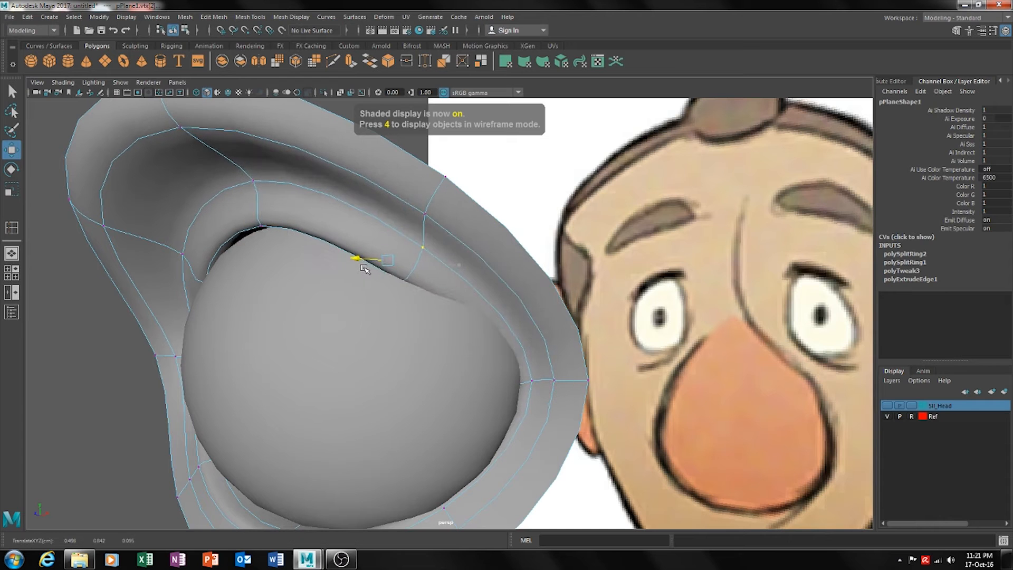
{"action": "scroll", "coordinate": [454, 276], "scroll_direction": "down", "scroll_amount": 3}
{"action": "left_click_drag", "start_coordinate": [454, 276], "coordinate": [432, 288], "text": "alt"}
{"action": "left_click_drag", "start_coordinate": [334, 196], "coordinate": [335, 193]}
{"action": "left_click_drag", "start_coordinate": [393, 252], "coordinate": [456, 282], "text": "alt"}
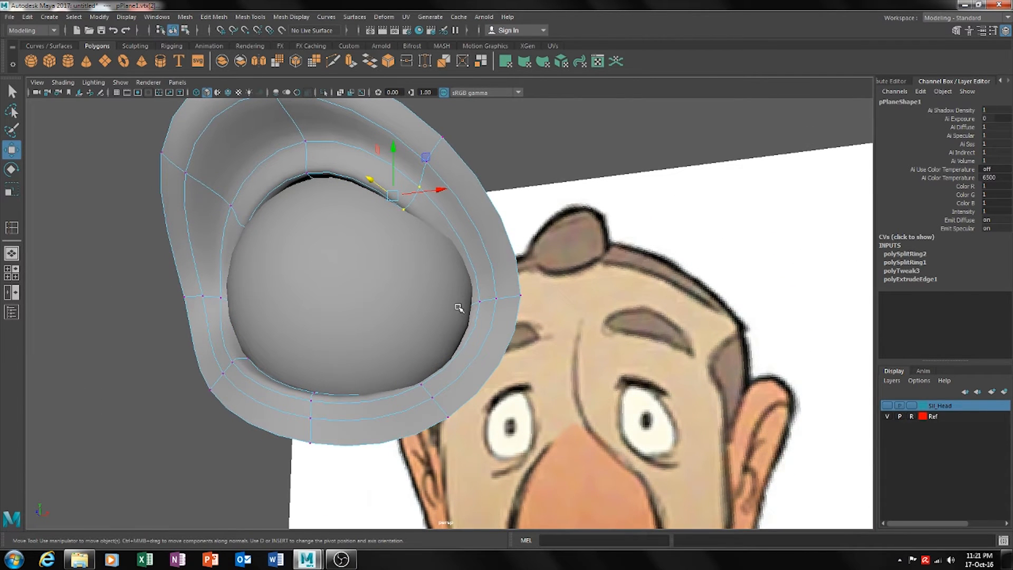
Select the ring's outer-corner vertices in wireframe display, restore shaded display, and adjust them along X around the sphere
{"action": "key", "text": "4"}
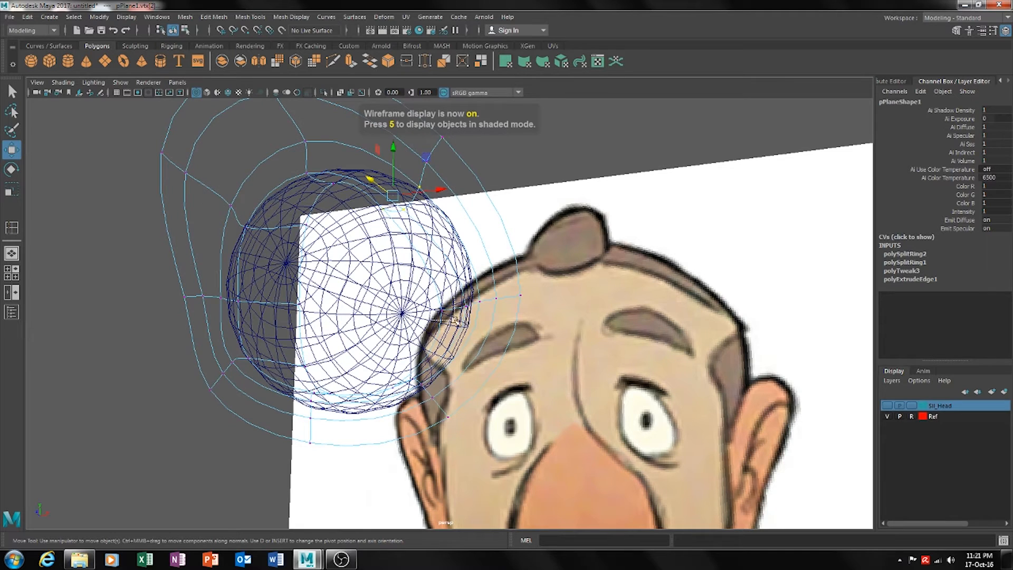
{"action": "left_click", "coordinate": [430, 296]}
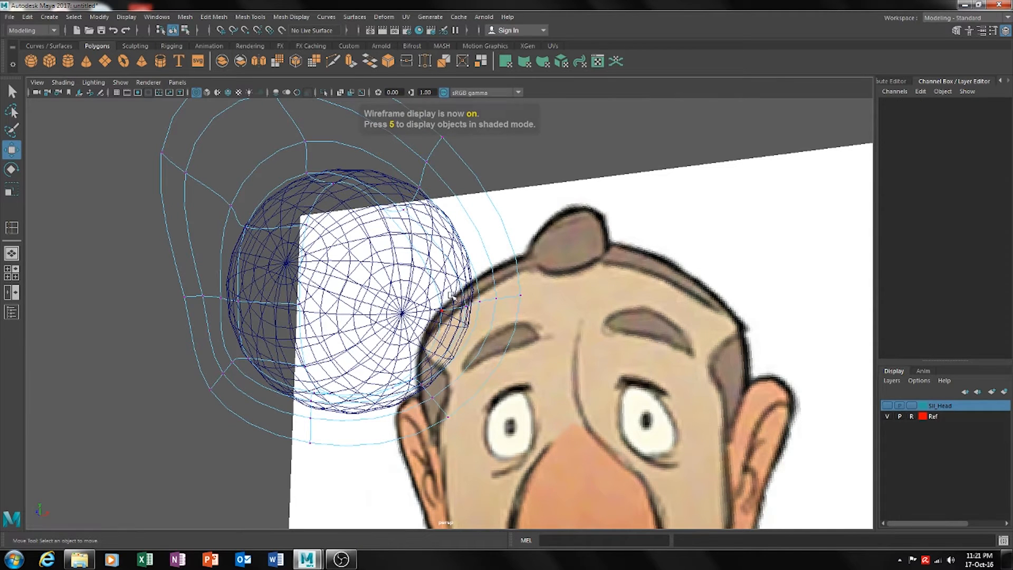
{"action": "left_click", "coordinate": [493, 306]}
{"action": "key", "text": "5"}
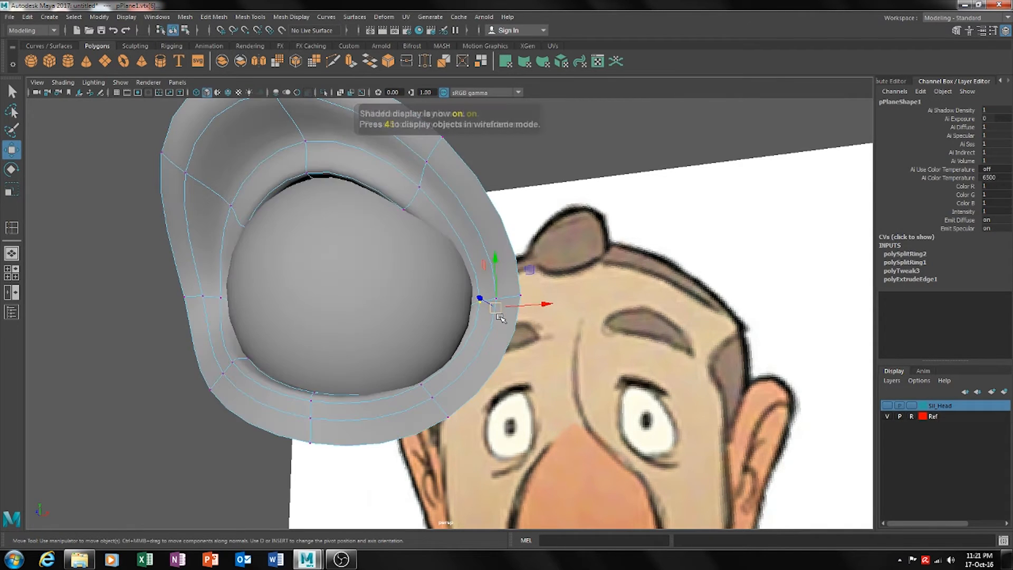
{"action": "left_click_drag", "start_coordinate": [504, 336], "coordinate": [410, 307], "text": "alt"}
{"action": "left_click", "coordinate": [465, 348]}
{"action": "left_click_drag", "start_coordinate": [465, 348], "coordinate": [517, 354], "text": "alt"}
{"action": "left_click_drag", "start_coordinate": [513, 299], "coordinate": [473, 342]}
{"action": "scroll", "coordinate": [498, 380], "scroll_direction": "down", "scroll_amount": 3}
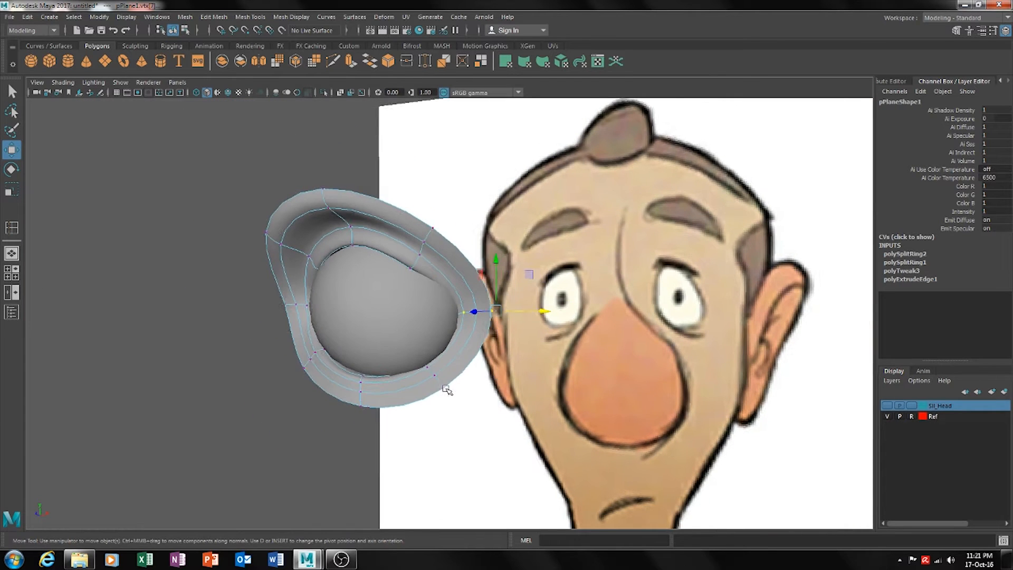
Pull the vertices at the ring's bottom rim down along Y and forward along Z to flare the lower lid
{"action": "middle_click_drag", "start_coordinate": [312, 427], "coordinate": [402, 405], "text": "alt"}
{"action": "left_click", "coordinate": [375, 432]}
{"action": "mouse_move", "coordinate": [375, 431]}
{"action": "left_mouse_down", "text": "alt"}
{"action": "mouse_move", "coordinate": [445, 434]}
{"action": "mouse_move", "coordinate": [373, 433]}
{"action": "left_mouse_up", "text": "alt"}
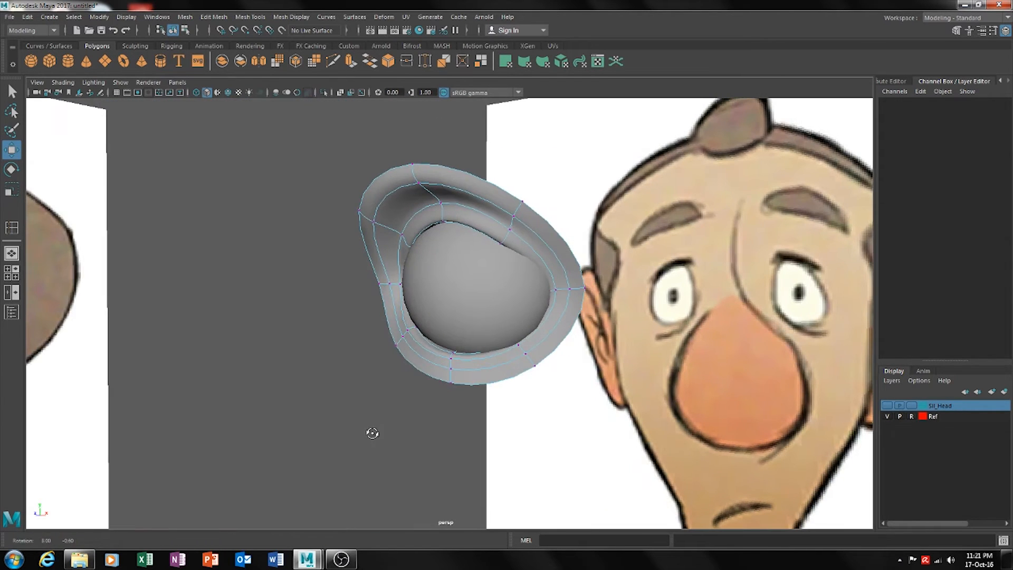
{"action": "left_click_drag", "start_coordinate": [541, 293], "coordinate": [486, 346], "text": "alt"}
{"action": "scroll", "coordinate": [452, 389], "scroll_direction": "up", "scroll_amount": 3}
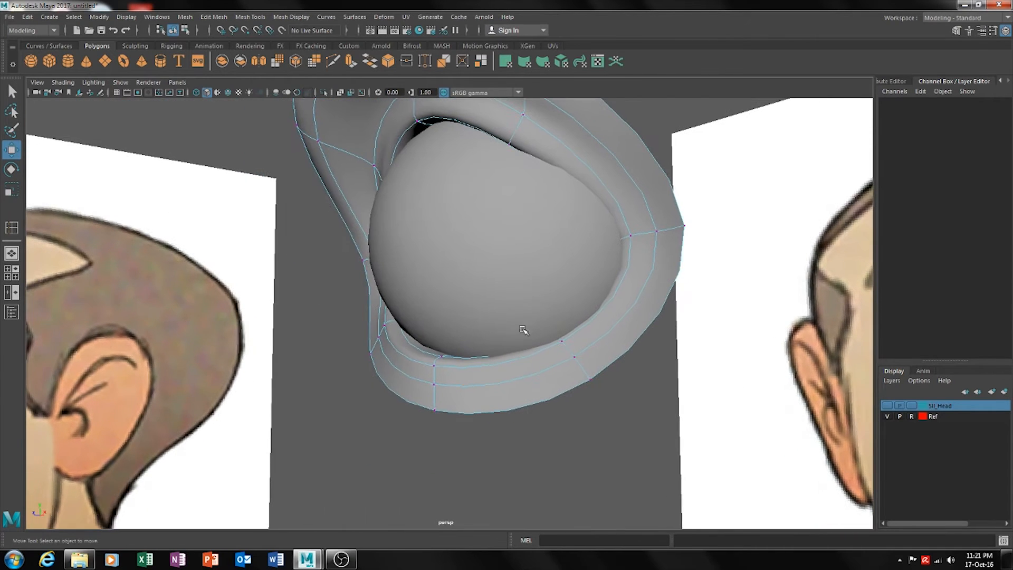
{"action": "left_click_drag", "start_coordinate": [415, 424], "coordinate": [444, 378]}
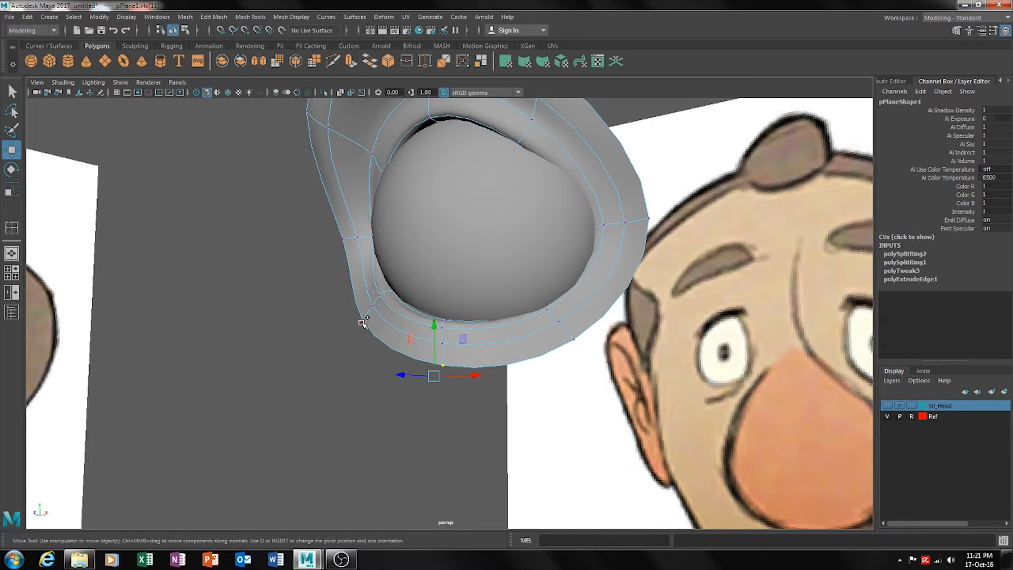
{"action": "left_click_drag", "start_coordinate": [479, 351], "coordinate": [411, 362], "text": "alt"}
{"action": "left_click_drag", "start_coordinate": [438, 325], "coordinate": [448, 390]}
{"action": "left_click_drag", "start_coordinate": [414, 420], "coordinate": [348, 420]}
{"action": "left_click_drag", "start_coordinate": [466, 378], "coordinate": [573, 379], "text": "alt"}
{"action": "left_click_drag", "start_coordinate": [443, 323], "coordinate": [372, 388]}
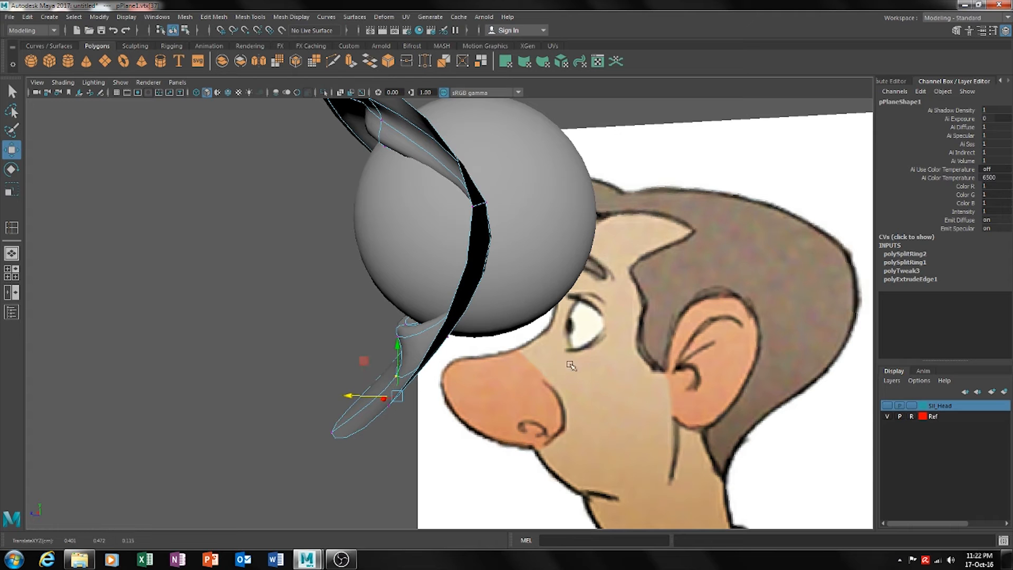
Return to object selection, deselect the ring, and review the smooth eyelid shape beside the side reference
{"action": "left_click_drag", "start_coordinate": [425, 379], "coordinate": [514, 254], "text": "alt"}
{"action": "left_click", "coordinate": [559, 393]}
{"action": "right_click_drag", "start_coordinate": [514, 255], "coordinate": [561, 240]}
{"action": "left_click", "coordinate": [290, 370]}
{"action": "left_click_drag", "start_coordinate": [290, 370], "coordinate": [378, 424], "text": "alt"}
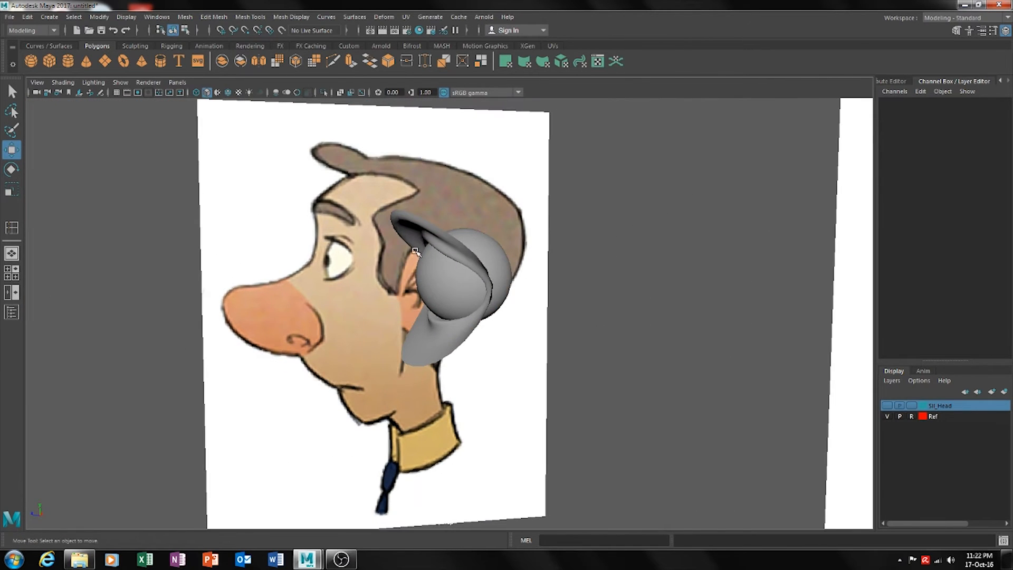
Select the ring, frame it in the side view, and move its foremost upper rim vertices back along Z in vertex editing
{"action": "left_click", "coordinate": [414, 222]}
{"action": "left_click_drag", "start_coordinate": [419, 219], "coordinate": [515, 295], "text": "alt"}
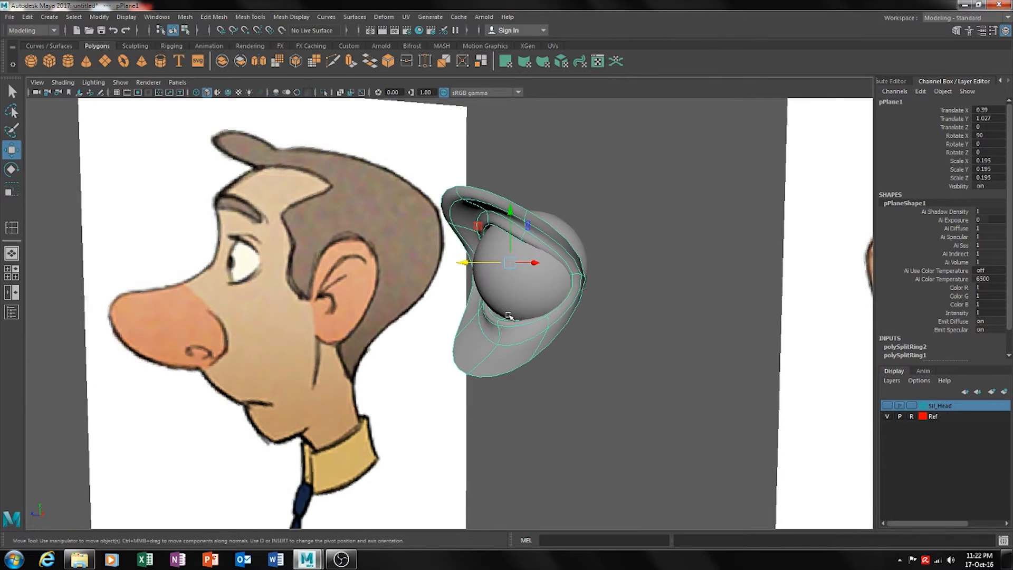
{"action": "key", "text": "space"}
{"action": "left_click_drag", "start_coordinate": [492, 292], "coordinate": [552, 319]}
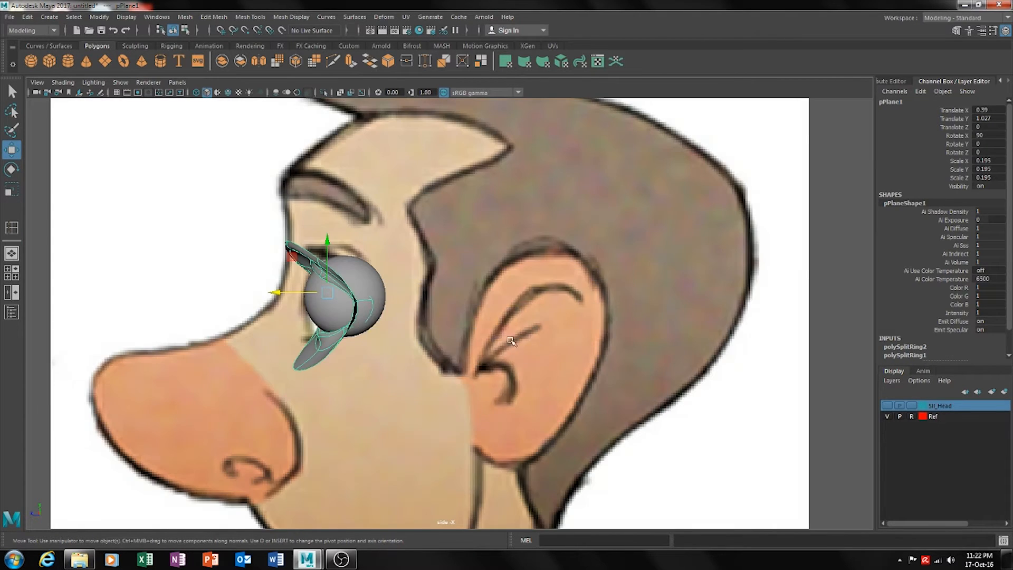
{"action": "key", "text": "f"}
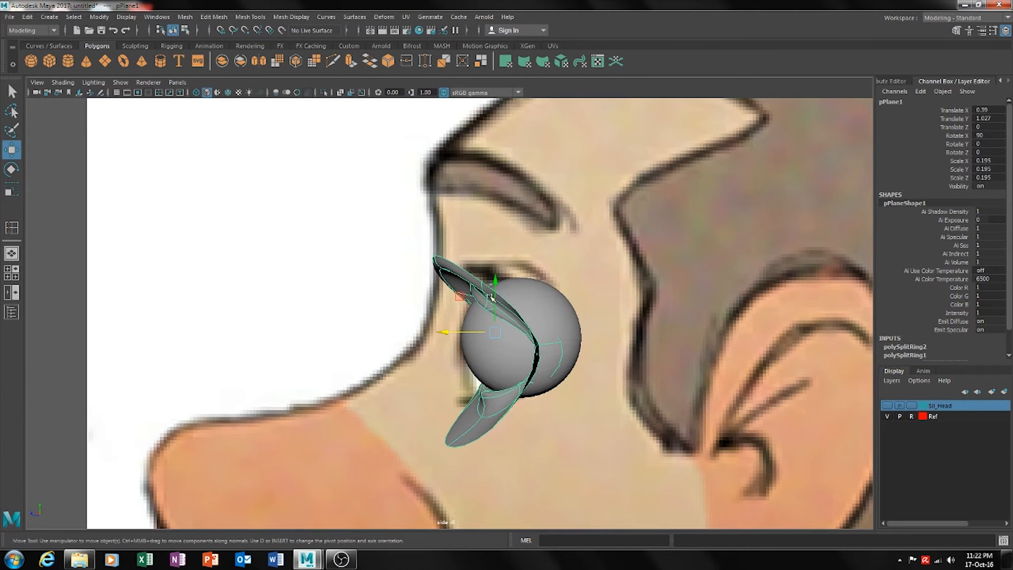
{"action": "right_click_drag", "start_coordinate": [461, 283], "coordinate": [419, 255]}
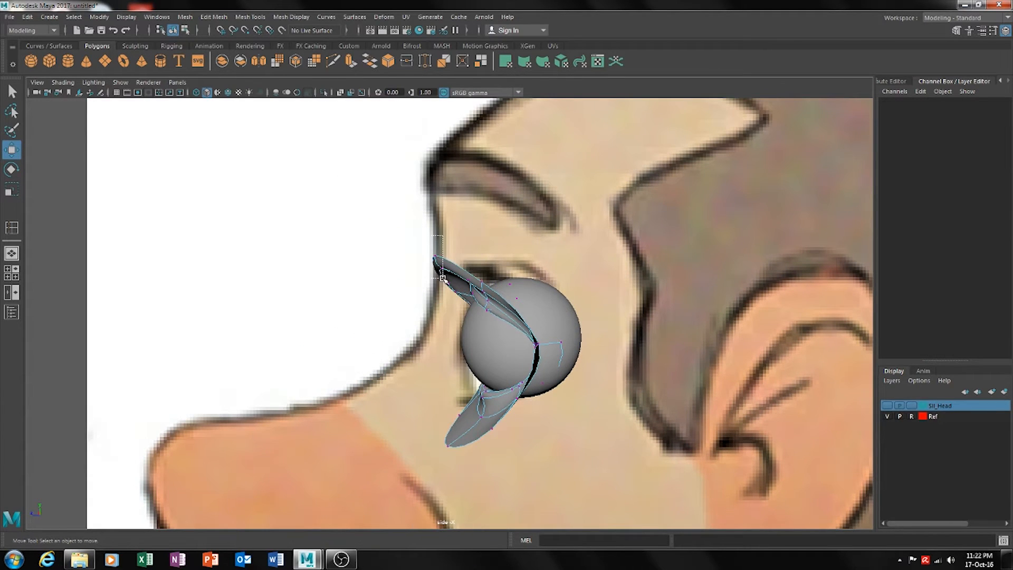
{"action": "left_click_drag", "start_coordinate": [446, 282], "coordinate": [446, 281]}
{"action": "left_click_drag", "start_coordinate": [391, 254], "coordinate": [418, 257]}
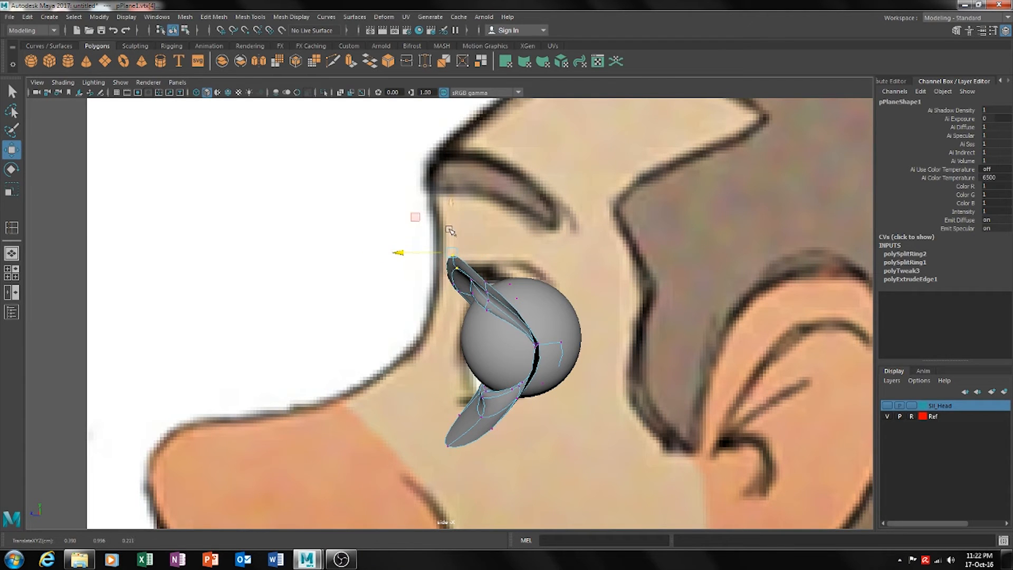
Raise the ring's upper rim vertices along Y toward the eyebrow in the side reference
{"action": "left_click_drag", "start_coordinate": [483, 230], "coordinate": [436, 266]}
{"action": "left_click_drag", "start_coordinate": [454, 228], "coordinate": [455, 164]}
{"action": "left_click_drag", "start_coordinate": [512, 241], "coordinate": [479, 280]}
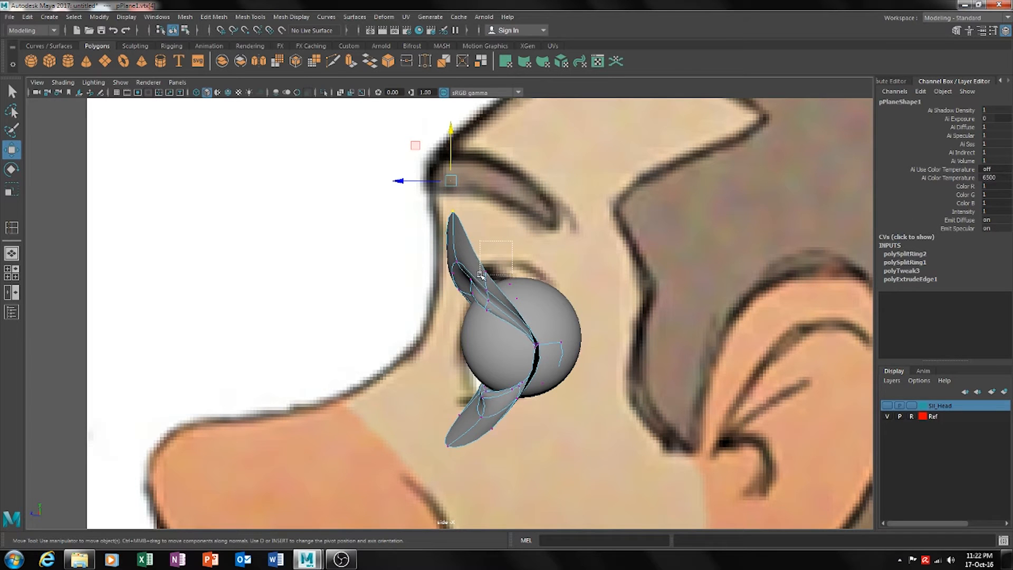
{"action": "left_click_drag", "start_coordinate": [479, 242], "coordinate": [482, 184]}
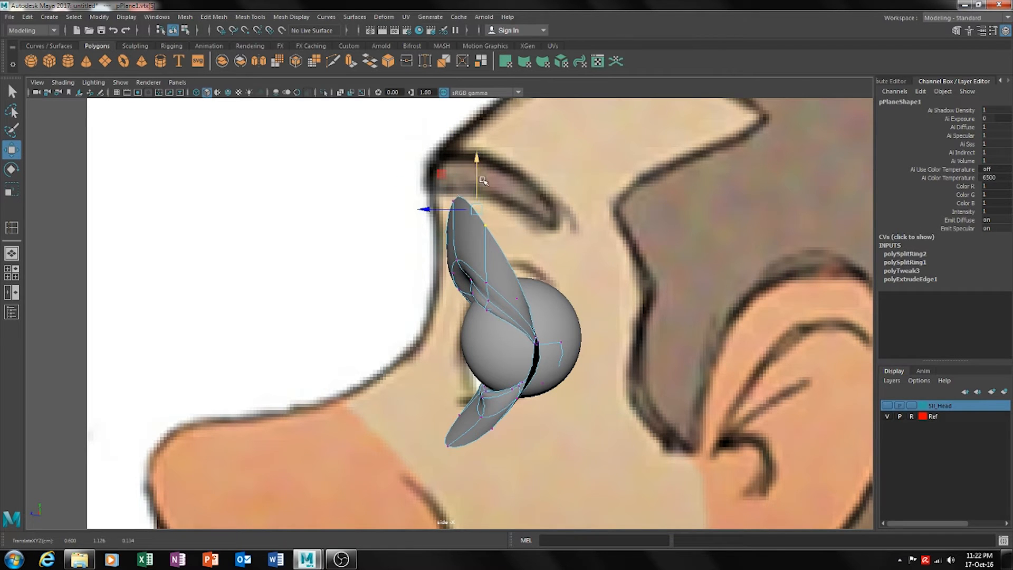
{"action": "left_click", "coordinate": [520, 301]}
{"action": "left_click_drag", "start_coordinate": [506, 271], "coordinate": [513, 243]}
{"action": "key", "text": "ctrl+z"}
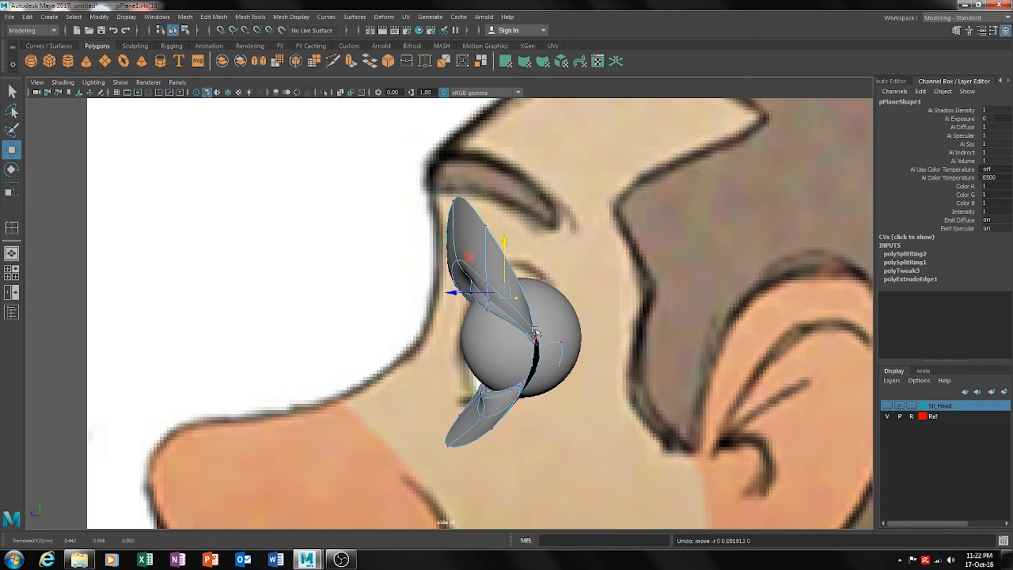
Reposition the ring's outer and lower rim vertices in the side view, pulling the outer edge back behind the sphere
{"action": "left_click_drag", "start_coordinate": [524, 346], "coordinate": [603, 343]}
{"action": "mouse_move", "coordinate": [639, 304]}
{"action": "left_mouse_down"}
{"action": "mouse_move", "coordinate": [639, 277]}
{"action": "mouse_move", "coordinate": [639, 309]}
{"action": "left_mouse_up"}
{"action": "middle_click_drag", "start_coordinate": [497, 402], "coordinate": [526, 350], "text": "alt"}
{"action": "left_click_drag", "start_coordinate": [485, 382], "coordinate": [601, 427]}
{"action": "middle_click_drag", "start_coordinate": [569, 411], "coordinate": [541, 467], "text": "alt"}
{"action": "scroll", "coordinate": [527, 409], "scroll_direction": "up", "scroll_amount": 1}
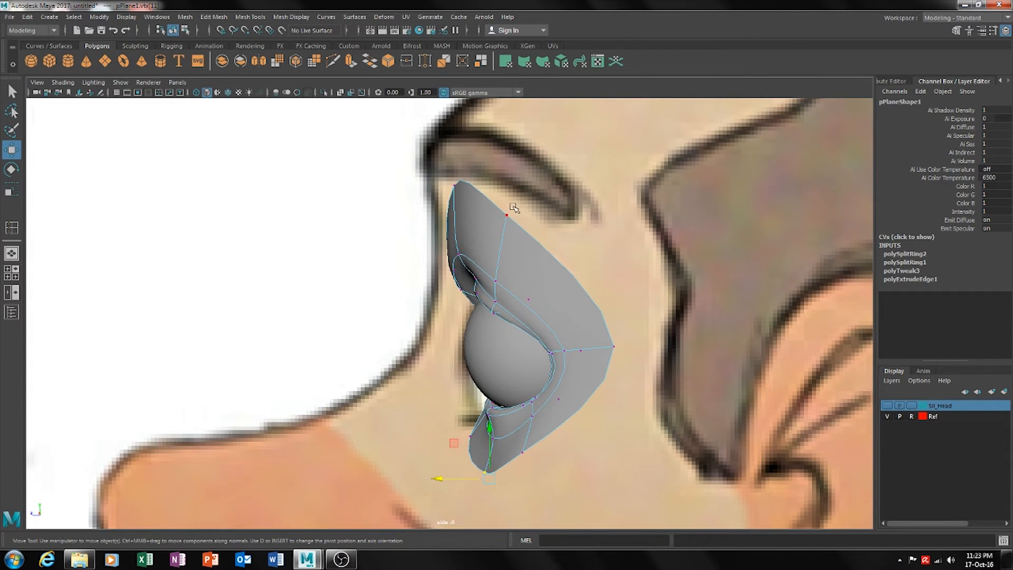
{"action": "left_click_drag", "start_coordinate": [489, 173], "coordinate": [479, 160]}
Return to the perspective view and object selection, deselect the ring, and review the reshaped eye area
{"action": "key", "text": "space"}
{"action": "left_click_drag", "start_coordinate": [519, 271], "coordinate": [522, 249]}
{"action": "left_click_drag", "start_coordinate": [539, 329], "coordinate": [597, 369], "text": "alt"}
{"action": "left_click_drag", "start_coordinate": [506, 417], "coordinate": [473, 380], "text": "alt"}
{"action": "right_click_drag", "start_coordinate": [522, 347], "coordinate": [586, 239]}
{"action": "left_click", "coordinate": [442, 392]}
{"action": "middle_click_drag", "start_coordinate": [536, 418], "coordinate": [541, 406], "text": "alt"}
{"action": "left_click_drag", "start_coordinate": [541, 405], "coordinate": [527, 467], "text": "alt"}
Switch to the front view, select the ring and eye sphere, and turn on X-ray display
{"action": "key", "text": "space"}
{"action": "left_click", "coordinate": [528, 439]}
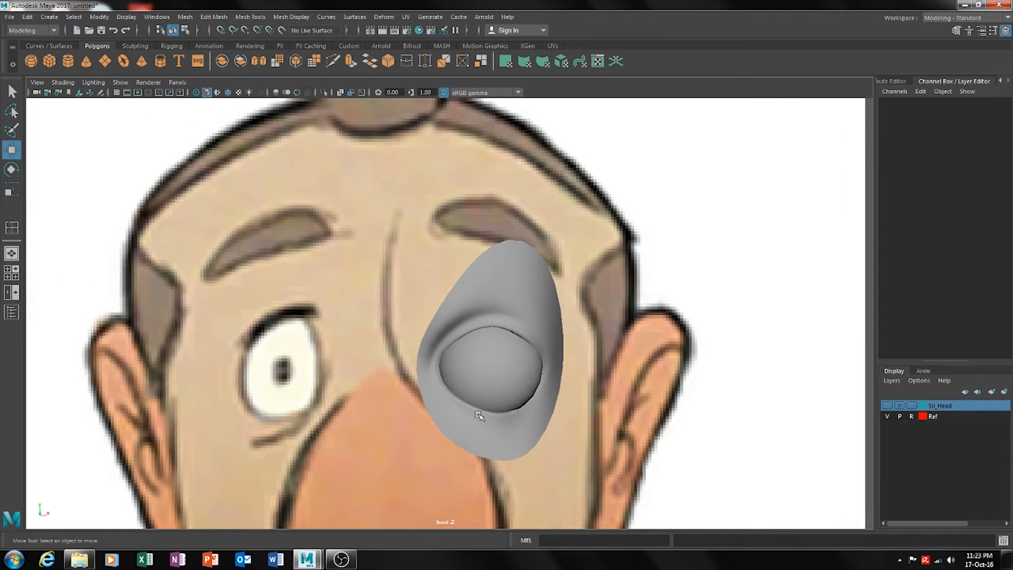
{"action": "left_click", "coordinate": [459, 349]}
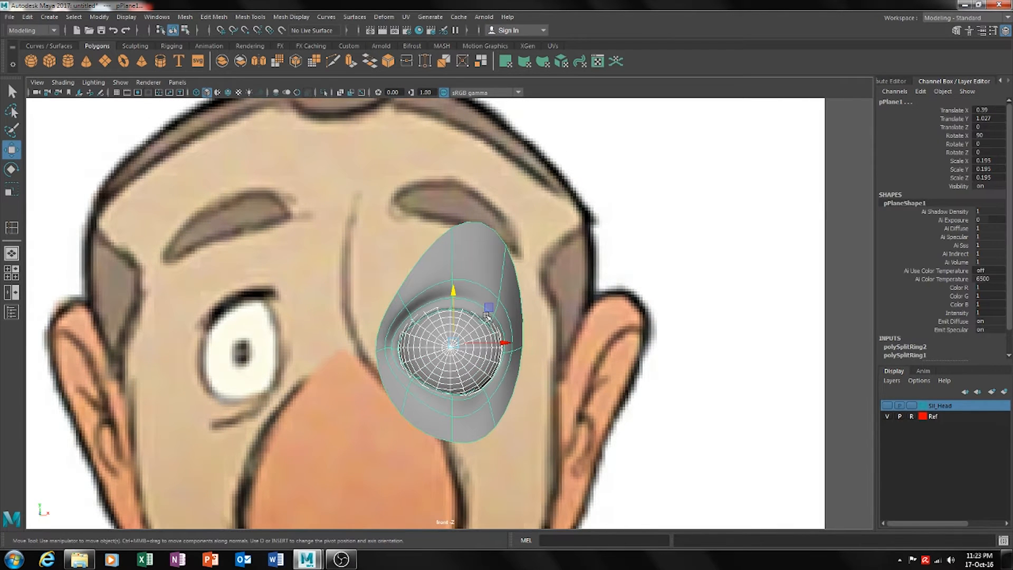
{"action": "left_click", "coordinate": [340, 93]}
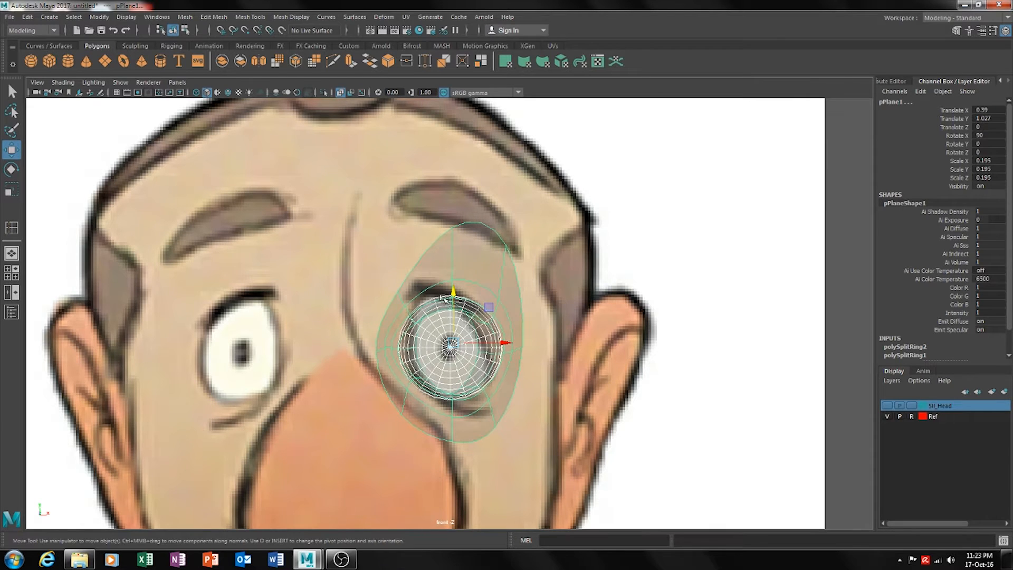
In vertex editing, move the ring's upper rim vertex on the nose side inward along X and up toward the eyebrow
{"action": "middle_click_drag", "start_coordinate": [542, 383], "coordinate": [499, 360], "text": "alt"}
{"action": "right_click_drag", "start_coordinate": [391, 272], "coordinate": [340, 252]}
{"action": "left_click", "coordinate": [358, 272]}
{"action": "left_click_drag", "start_coordinate": [387, 275], "coordinate": [380, 275]}
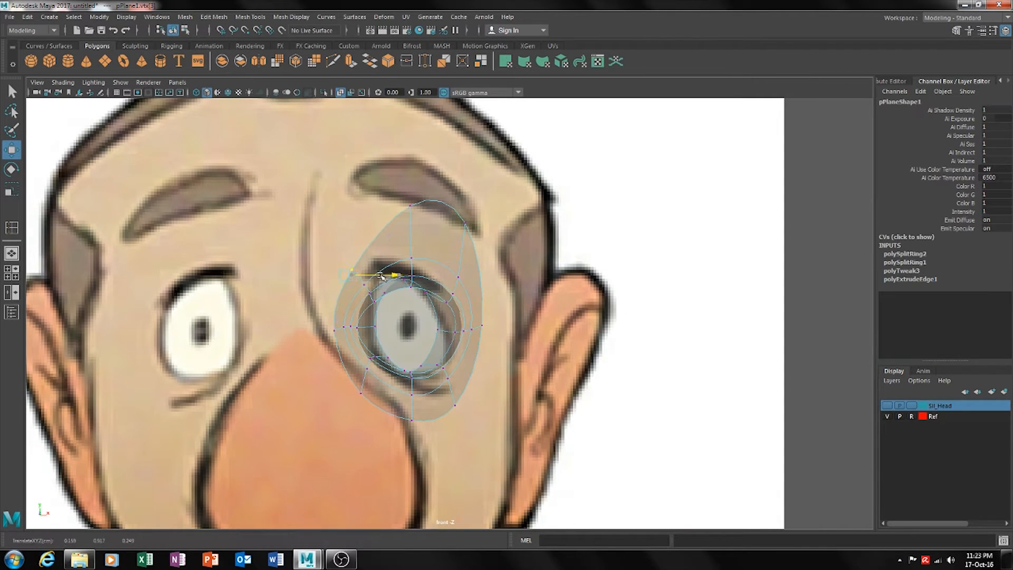
{"action": "left_click_drag", "start_coordinate": [338, 248], "coordinate": [329, 195]}
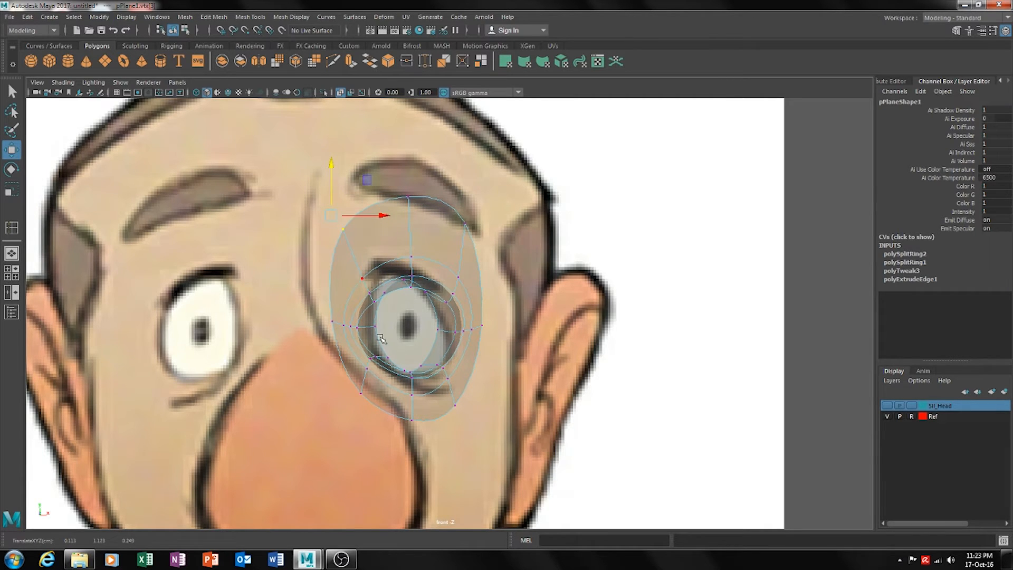
Adjust the middle rim vertex on the ring's nose side slightly along X to smooth the outline
{"action": "scroll", "coordinate": [381, 338], "scroll_direction": "down", "scroll_amount": 2}
{"action": "scroll", "coordinate": [397, 370], "scroll_direction": "up", "scroll_amount": 4}
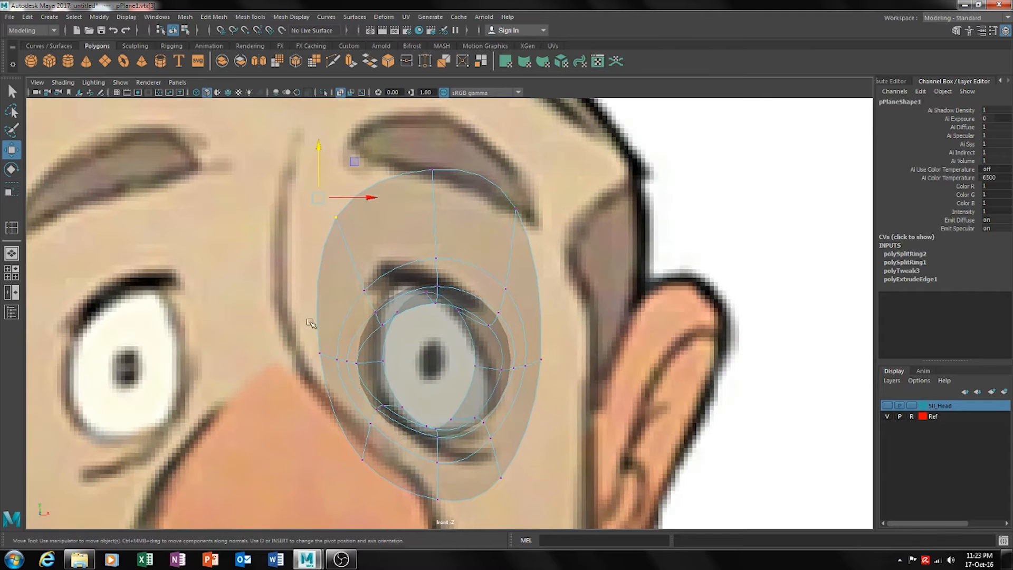
{"action": "left_click", "coordinate": [324, 356]}
{"action": "left_click_drag", "start_coordinate": [357, 362], "coordinate": [355, 362]}
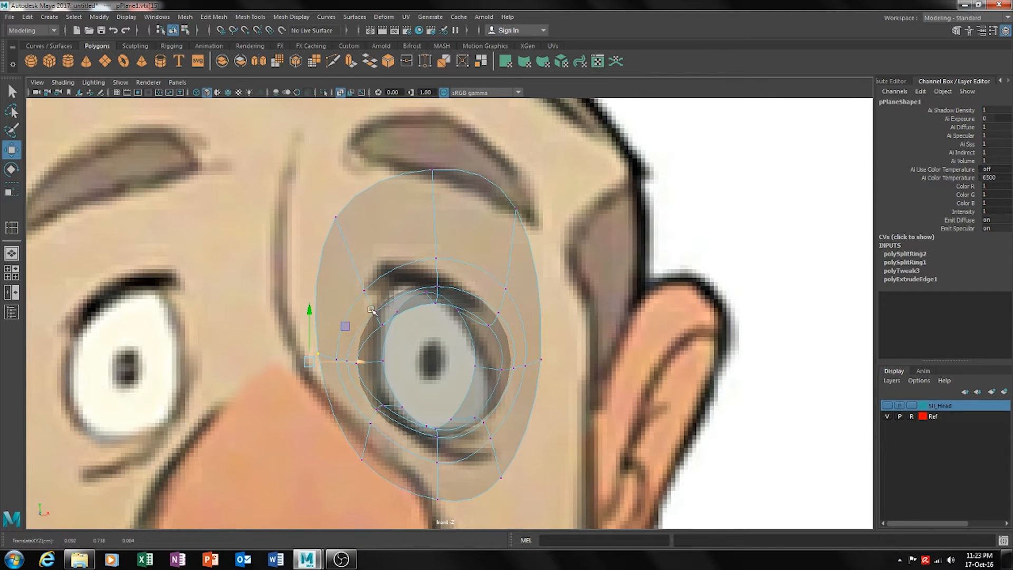
Switch to edge editing, select the ring's outer rim edges on the nose side, and extrude them
{"action": "middle_click_drag", "start_coordinate": [371, 310], "coordinate": [303, 310], "text": "alt"}
{"action": "scroll", "coordinate": [406, 244], "scroll_direction": "down", "scroll_amount": 5}
{"action": "scroll", "coordinate": [464, 285], "scroll_direction": "up", "scroll_amount": 6}
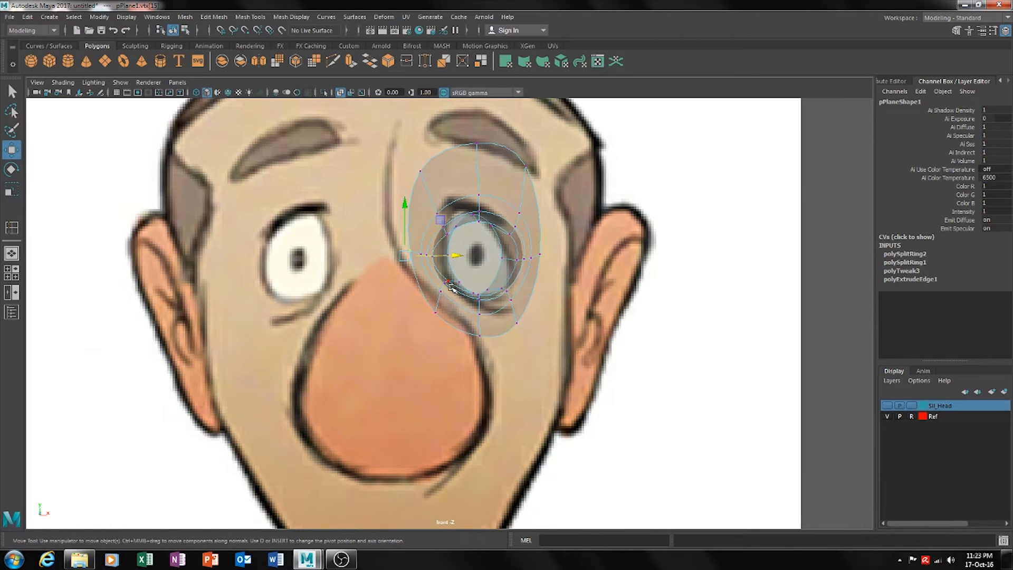
{"action": "scroll", "coordinate": [405, 314], "scroll_direction": "up", "scroll_amount": 2}
{"action": "right_click_drag", "start_coordinate": [385, 234], "coordinate": [383, 207]}
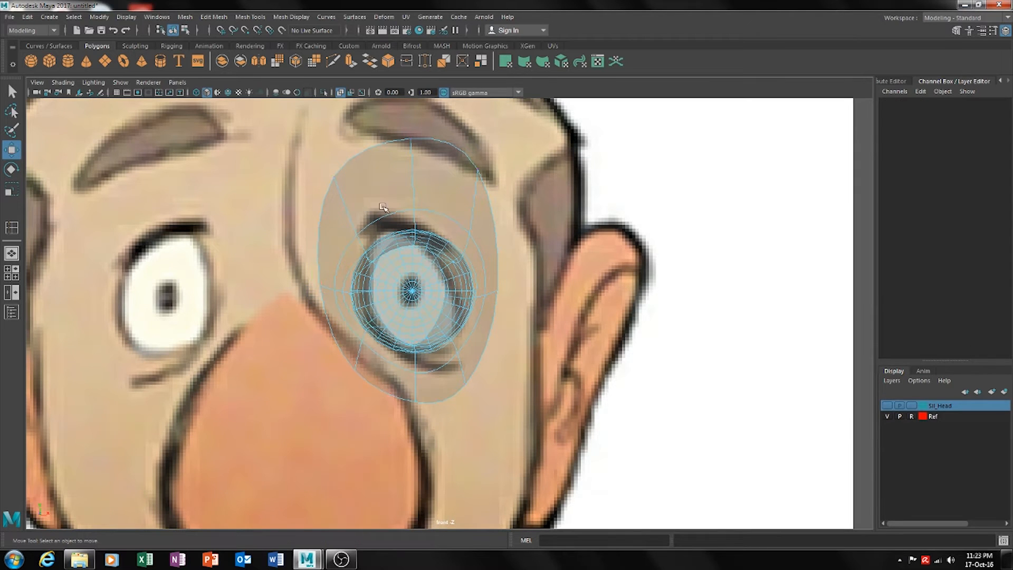
{"action": "left_click", "coordinate": [323, 207]}
{"action": "left_click", "coordinate": [326, 305], "text": "shift"}
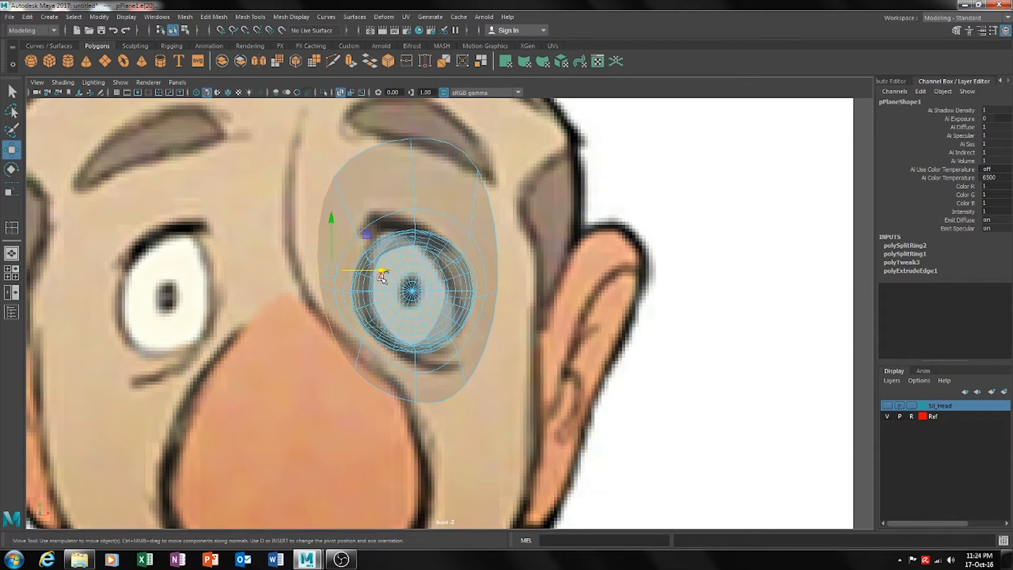
{"action": "key", "text": "ctrl+e"}
{"action": "key", "text": "w"}
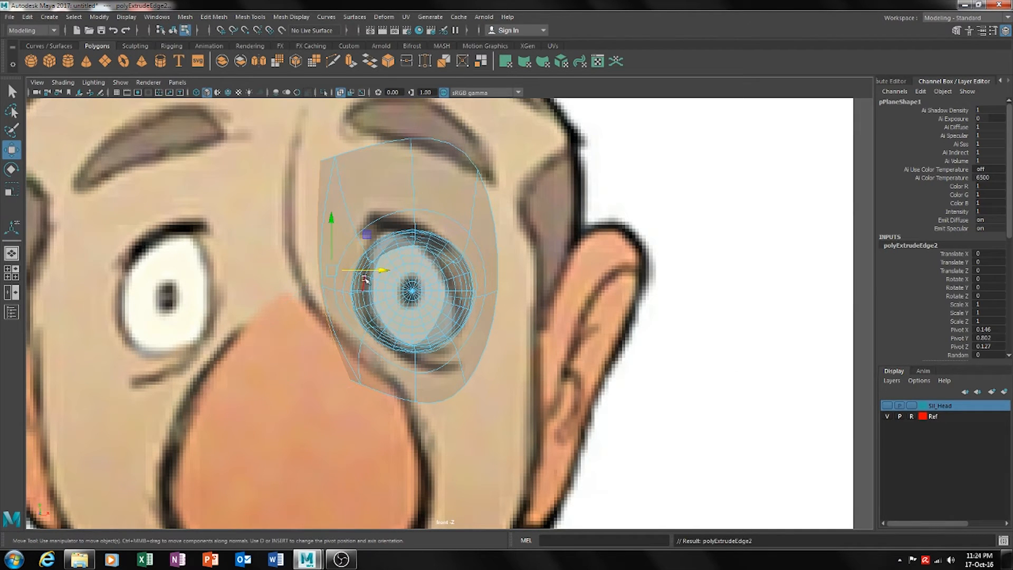
Move the extruded edges along X toward the face's centre line and flatten them with an X scale of 0
{"action": "left_click_drag", "start_coordinate": [372, 272], "coordinate": [248, 274]}
{"action": "key", "text": "r"}
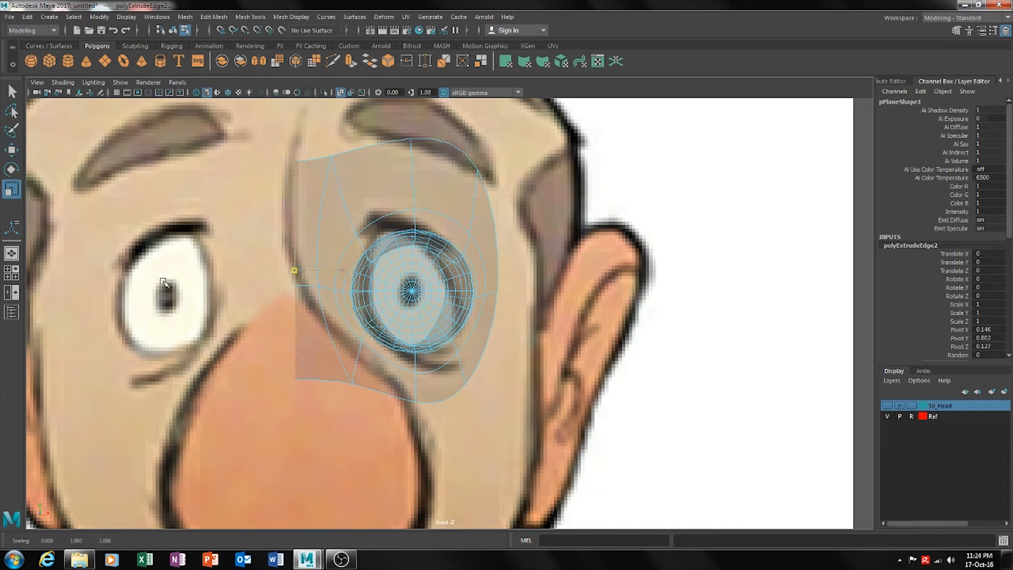
{"action": "key", "text": "w"}
{"action": "mouse_move", "coordinate": [338, 272]}
{"action": "left_mouse_down"}
{"action": "mouse_move", "coordinate": [292, 272]}
{"action": "mouse_move", "coordinate": [348, 271]}
{"action": "mouse_move", "coordinate": [337, 271]}
{"action": "left_mouse_up"}
Check the flattened edges against the nose and brow reference, and shift them along X slightly back toward the eye
{"action": "middle_click_drag", "start_coordinate": [392, 302], "coordinate": [436, 348], "text": "alt"}
{"action": "scroll", "coordinate": [437, 348], "scroll_direction": "up", "scroll_amount": 2}
{"action": "scroll", "coordinate": [349, 340], "scroll_direction": "down", "scroll_amount": 10}
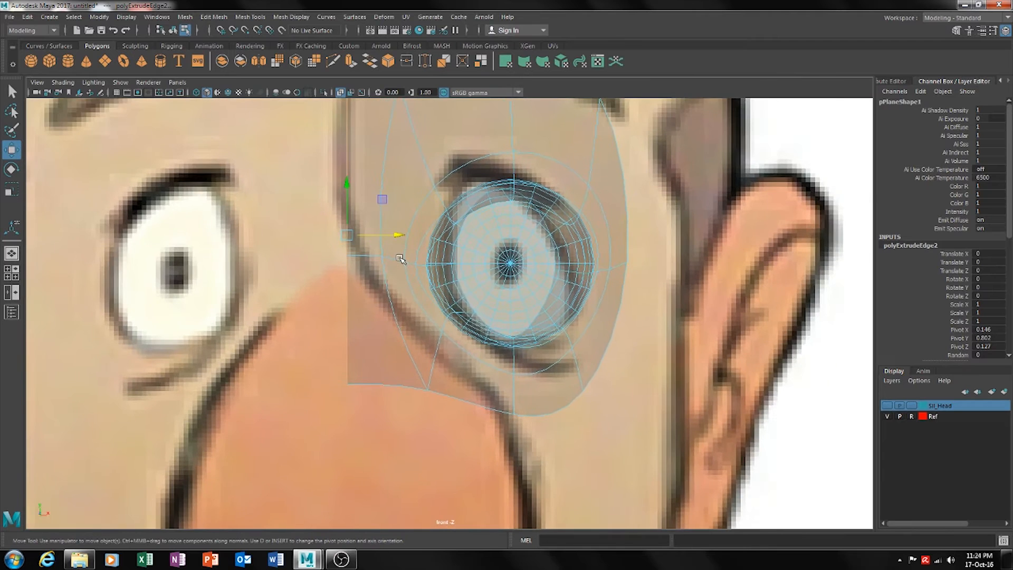
{"action": "scroll", "coordinate": [423, 301], "scroll_direction": "up", "scroll_amount": 10}
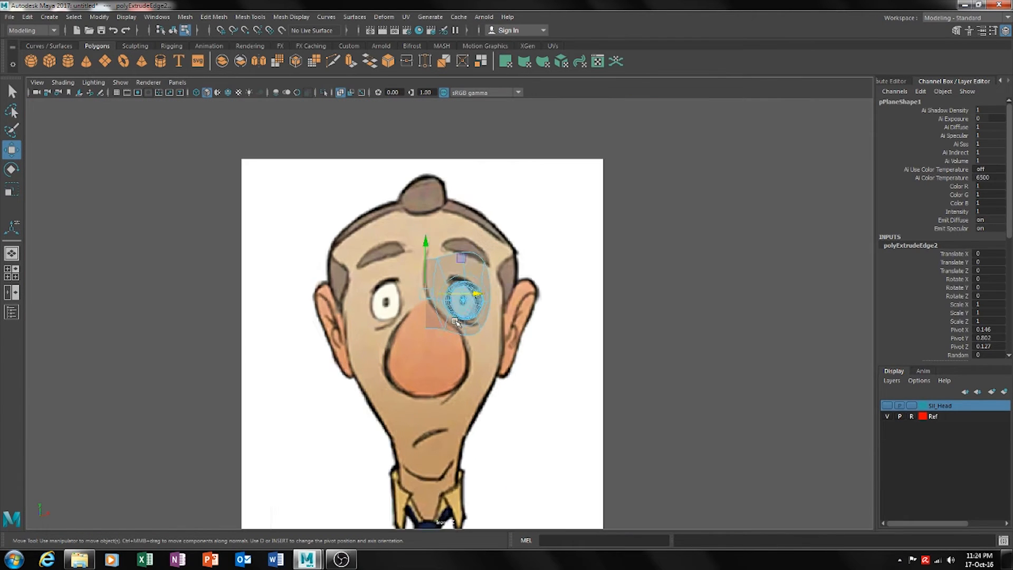
{"action": "scroll", "coordinate": [467, 320], "scroll_direction": "up", "scroll_amount": 5}
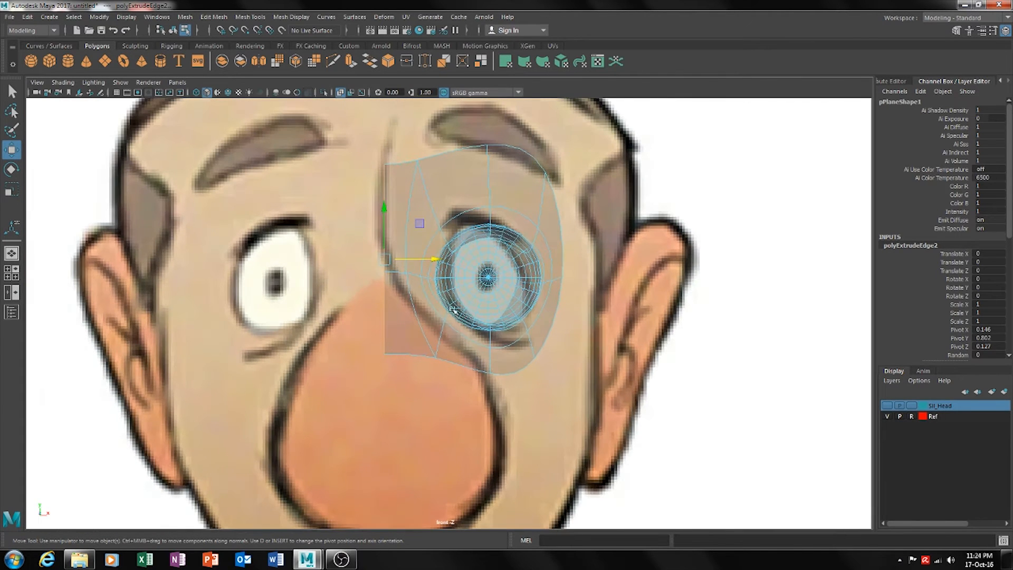
{"action": "middle_click_drag", "start_coordinate": [457, 327], "coordinate": [372, 345], "text": "alt"}
{"action": "scroll", "coordinate": [369, 337], "scroll_direction": "up", "scroll_amount": 3}
{"action": "middle_click_drag", "start_coordinate": [340, 271], "coordinate": [415, 318], "text": "alt"}
{"action": "left_click_drag", "start_coordinate": [397, 318], "coordinate": [403, 346]}
{"action": "scroll", "coordinate": [439, 346], "scroll_direction": "down", "scroll_amount": 3}
{"action": "scroll", "coordinate": [395, 342], "scroll_direction": "up", "scroll_amount": 3}
{"action": "middle_click_drag", "start_coordinate": [458, 397], "coordinate": [480, 316], "text": "alt"}
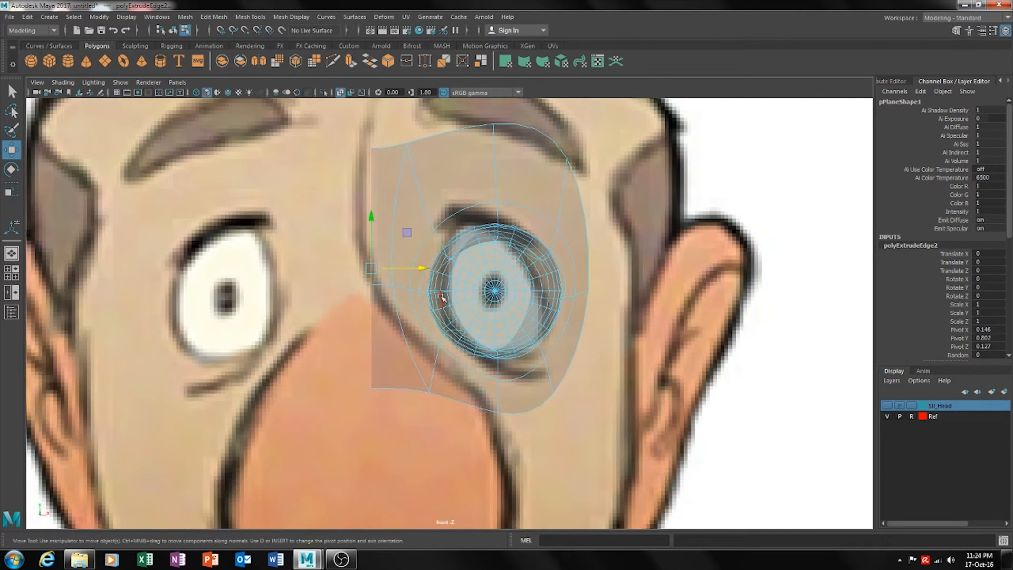
{"action": "left_click_drag", "start_coordinate": [416, 269], "coordinate": [429, 268]}
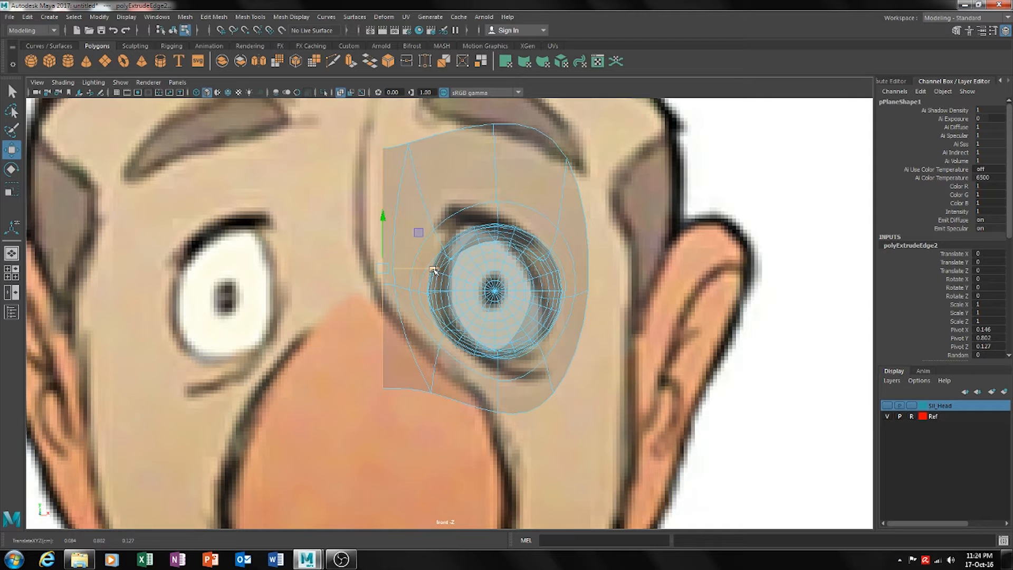
Extrude the nose-side edges once more and move them along X to the face's centre line
{"action": "key", "text": "ctrl+e"}
{"action": "key", "text": "w"}
{"action": "left_click_drag", "start_coordinate": [427, 268], "coordinate": [231, 266]}
{"action": "key", "text": "r"}
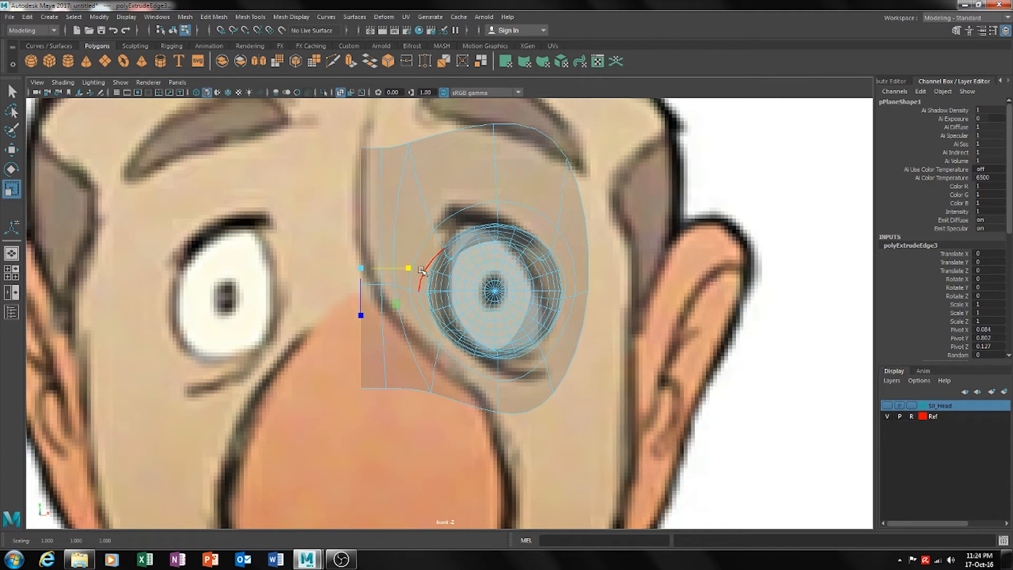
{"action": "scroll", "coordinate": [467, 339], "scroll_direction": "down", "scroll_amount": 10}
{"action": "scroll", "coordinate": [488, 324], "scroll_direction": "up", "scroll_amount": 8}
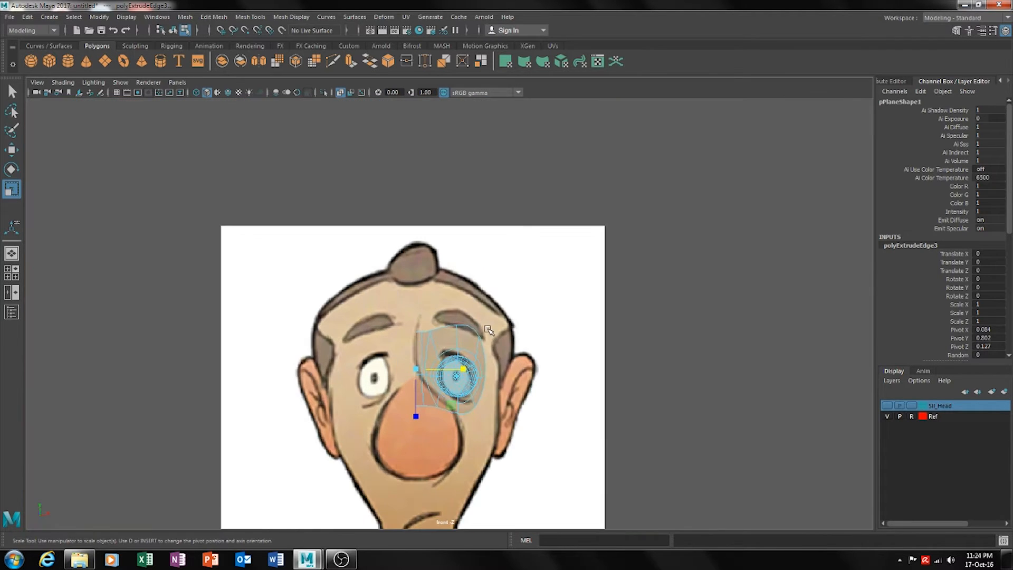
Switch to the perspective view, turn off X-ray display, and view the eye mesh from the side
{"action": "key", "text": "space"}
{"action": "left_click_drag", "start_coordinate": [464, 305], "coordinate": [568, 309]}
{"action": "left_click_drag", "start_coordinate": [569, 274], "coordinate": [597, 278], "text": "alt"}
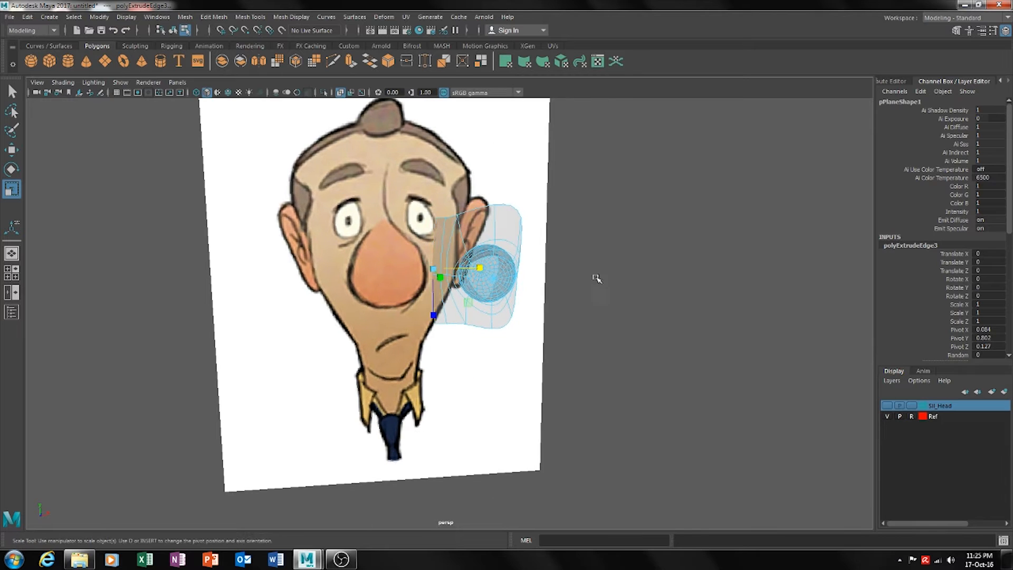
{"action": "left_click", "coordinate": [597, 278]}
{"action": "left_click_drag", "start_coordinate": [535, 271], "coordinate": [558, 310], "text": "alt"}
{"action": "left_click", "coordinate": [340, 93]}
{"action": "right_click_drag", "start_coordinate": [558, 310], "coordinate": [573, 303], "text": "alt"}
{"action": "middle_click_drag", "start_coordinate": [519, 296], "coordinate": [484, 321], "text": "alt"}
{"action": "right_click_drag", "start_coordinate": [484, 321], "coordinate": [525, 322], "text": "alt"}
{"action": "left_click_drag", "start_coordinate": [525, 322], "coordinate": [517, 281], "text": "alt"}
{"action": "left_click_drag", "start_coordinate": [422, 305], "coordinate": [530, 360], "text": "alt"}
Select the outermost edges of the nose-side strip and move them forward along Z in the side view
{"action": "left_click", "coordinate": [446, 349]}
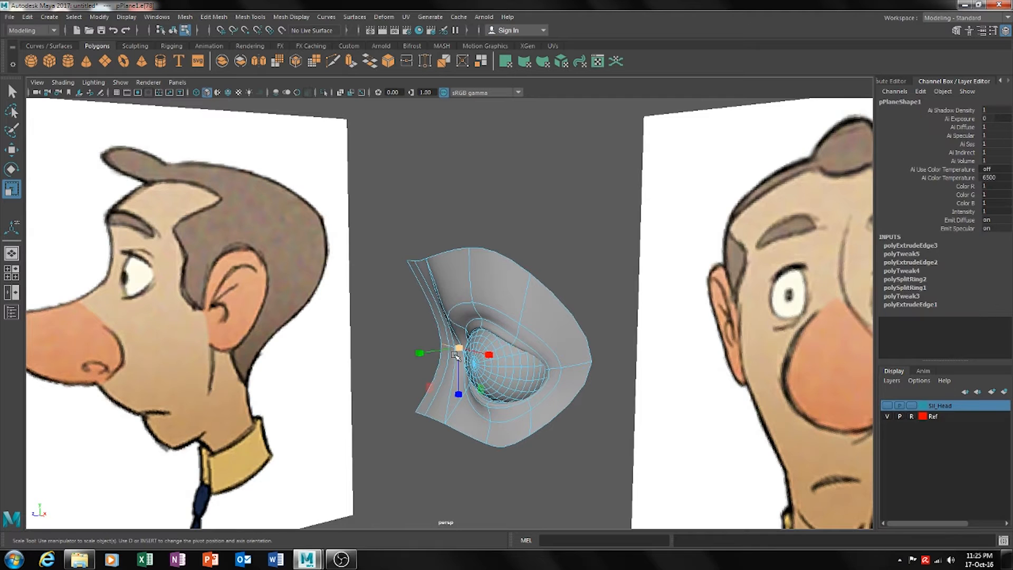
{"action": "key", "text": "w"}
{"action": "mouse_move", "coordinate": [456, 357]}
{"action": "left_mouse_down", "text": "alt"}
{"action": "mouse_move", "coordinate": [464, 364]}
{"action": "mouse_move", "coordinate": [454, 375]}
{"action": "left_mouse_up", "text": "alt"}
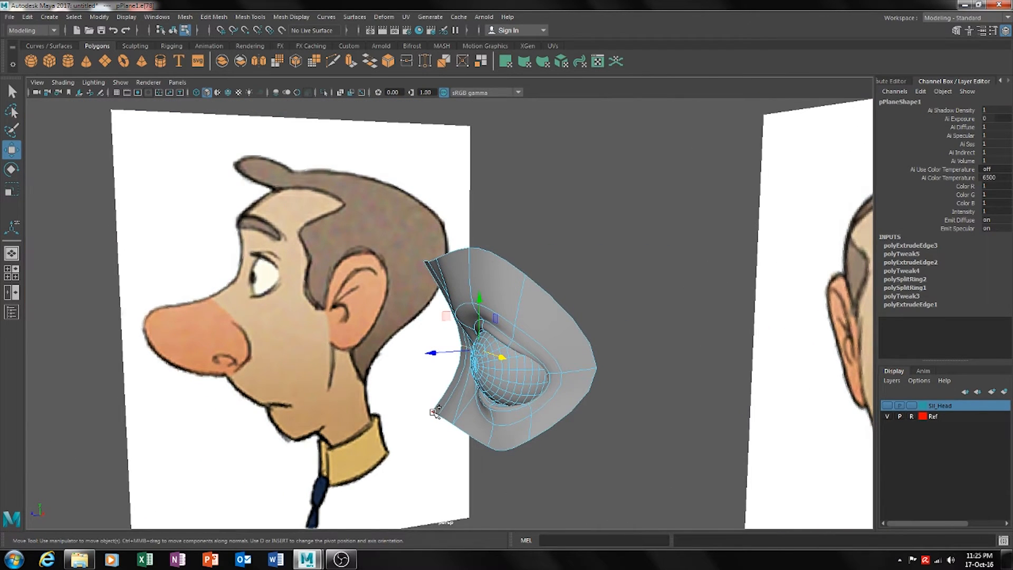
{"action": "left_click", "coordinate": [434, 411], "text": "shift"}
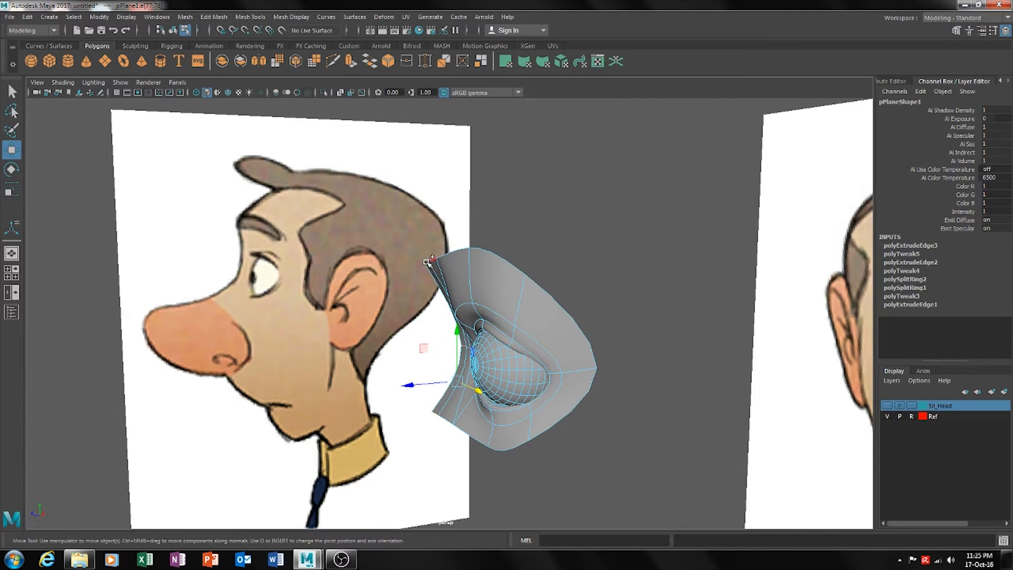
{"action": "left_click", "coordinate": [427, 263], "text": "shift"}
{"action": "key", "text": "space"}
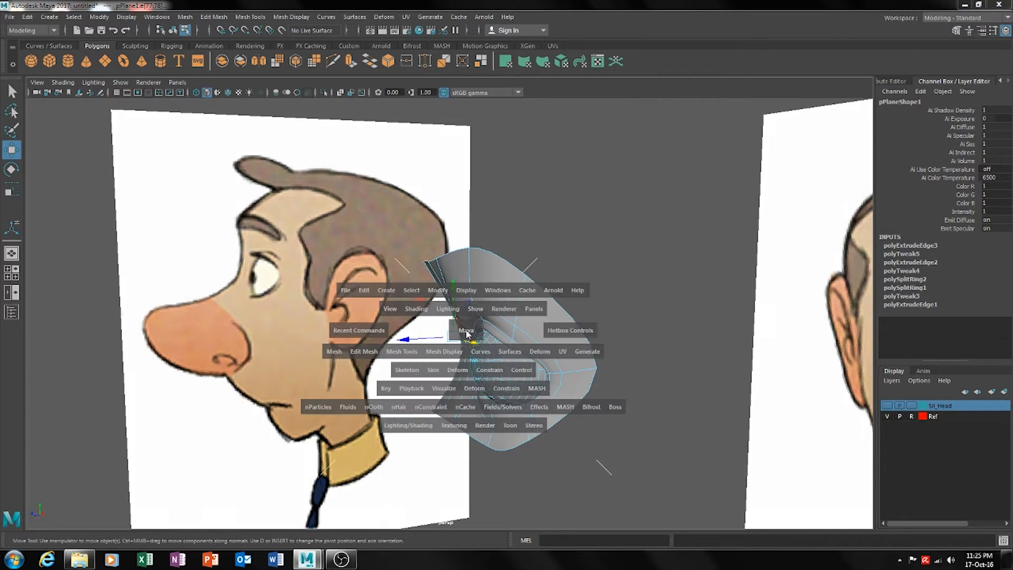
{"action": "left_click_drag", "start_coordinate": [467, 332], "coordinate": [508, 332]}
{"action": "left_click_drag", "start_coordinate": [440, 325], "coordinate": [377, 319]}
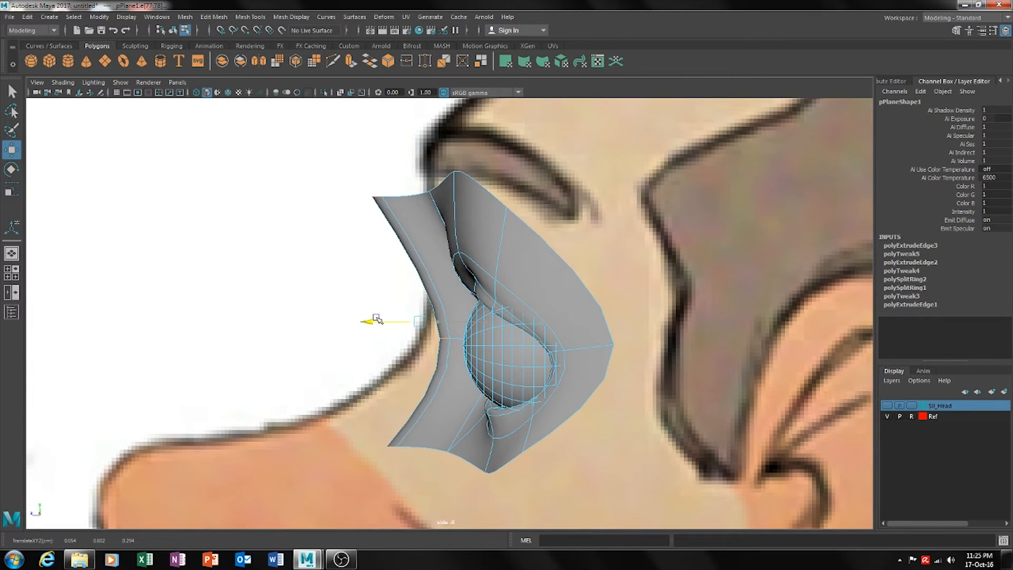
Switch to vertex editing and align the strip's upper, middle and lower vertices with the nose bridge profile in the side reference
{"action": "right_click_drag", "start_coordinate": [423, 230], "coordinate": [379, 231]}
{"action": "left_click_drag", "start_coordinate": [411, 226], "coordinate": [412, 226]}
{"action": "left_click_drag", "start_coordinate": [346, 197], "coordinate": [403, 197]}
{"action": "left_click_drag", "start_coordinate": [422, 285], "coordinate": [405, 344]}
{"action": "left_click_drag", "start_coordinate": [362, 407], "coordinate": [412, 485]}
{"action": "left_click_drag", "start_coordinate": [383, 422], "coordinate": [337, 381]}
{"action": "left_click_drag", "start_coordinate": [365, 349], "coordinate": [363, 365]}
Raise the strip's top vertices to the brow and fine-tune its lower corner vertex on the nose outline
{"action": "scroll", "coordinate": [363, 365], "scroll_direction": "down", "scroll_amount": 6}
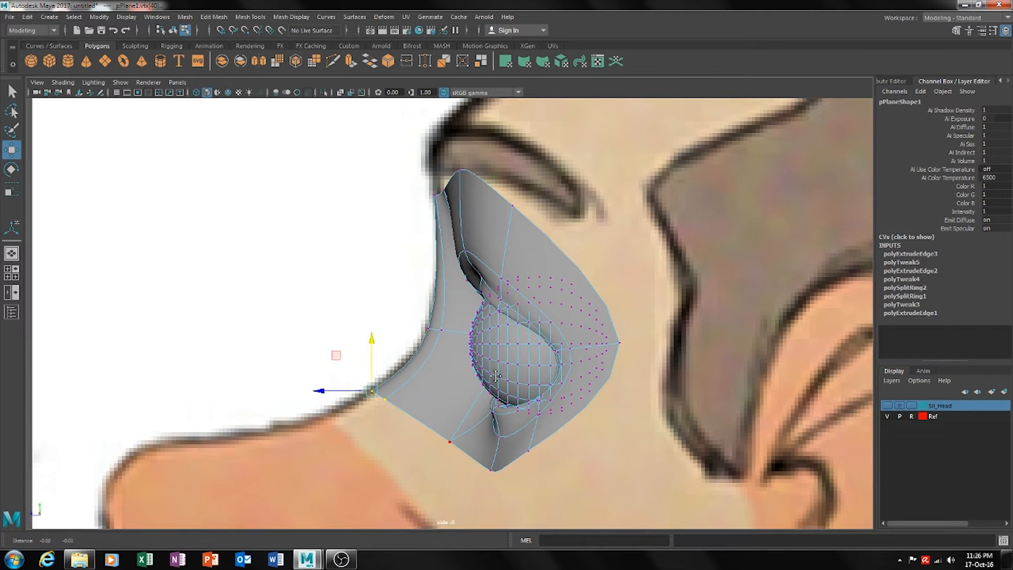
{"action": "scroll", "coordinate": [446, 359], "scroll_direction": "up", "scroll_amount": 3}
{"action": "scroll", "coordinate": [446, 359], "scroll_direction": "up", "scroll_amount": 5}
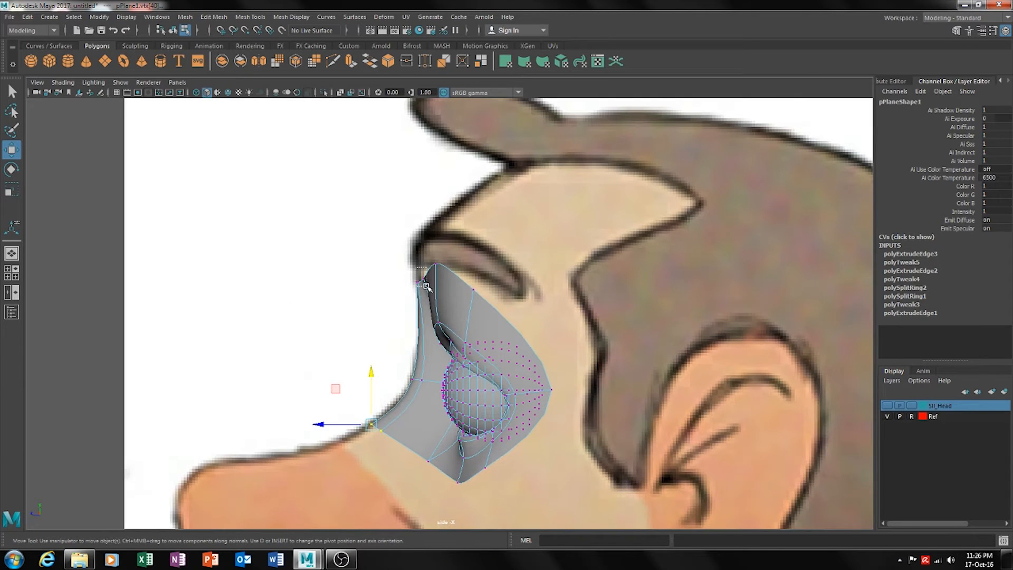
{"action": "left_click_drag", "start_coordinate": [425, 286], "coordinate": [420, 247]}
{"action": "middle_click_drag", "start_coordinate": [474, 331], "coordinate": [538, 276], "text": "alt"}
{"action": "left_click_drag", "start_coordinate": [455, 345], "coordinate": [430, 342]}
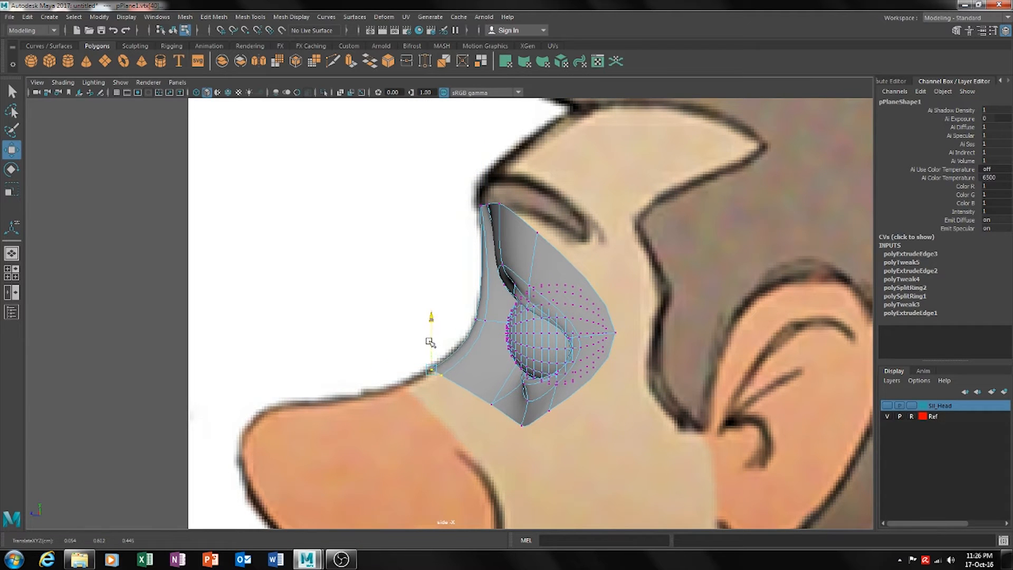
{"action": "mouse_move", "coordinate": [513, 393]}
{"action": "right_mouse_down", "text": "alt"}
{"action": "mouse_move", "coordinate": [457, 354]}
{"action": "mouse_move", "coordinate": [482, 237]}
{"action": "right_mouse_up", "text": "alt"}
Reshape the eye mesh's outer rim in the side view by moving its upper and lower vertices into a rounder curve
{"action": "left_click", "coordinate": [612, 299]}
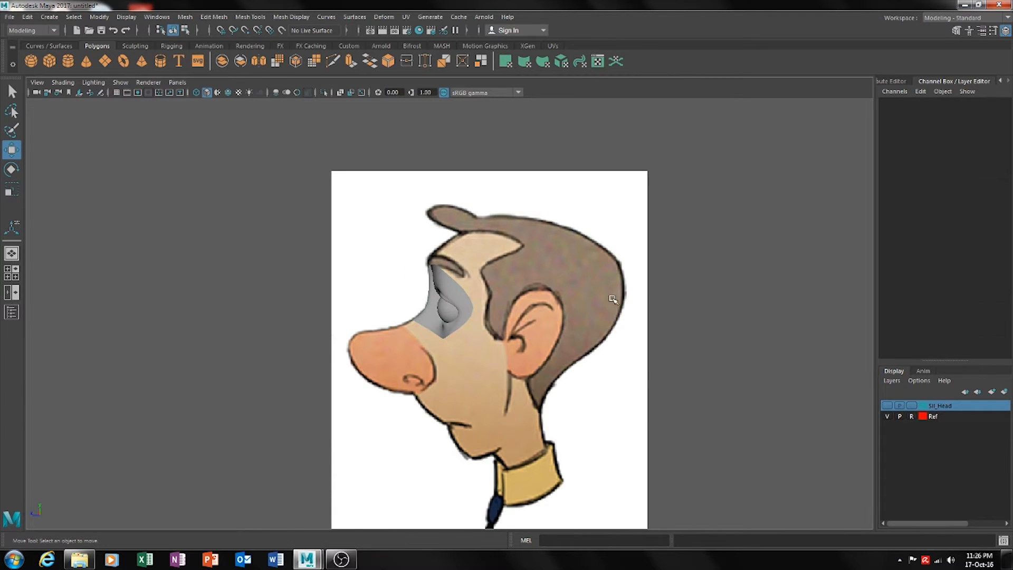
{"action": "scroll", "coordinate": [581, 317], "scroll_direction": "up", "scroll_amount": 5}
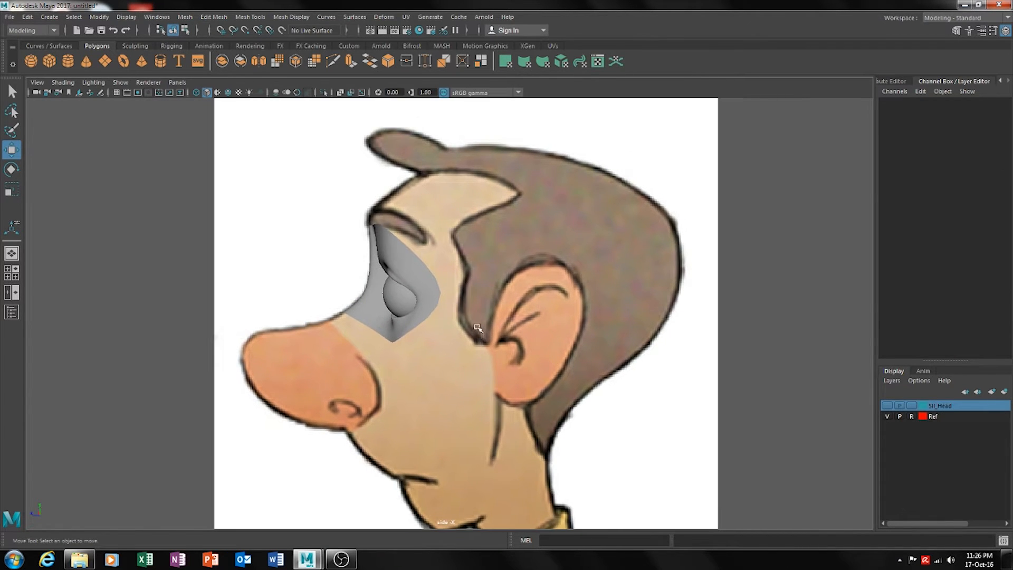
{"action": "left_click", "coordinate": [404, 257]}
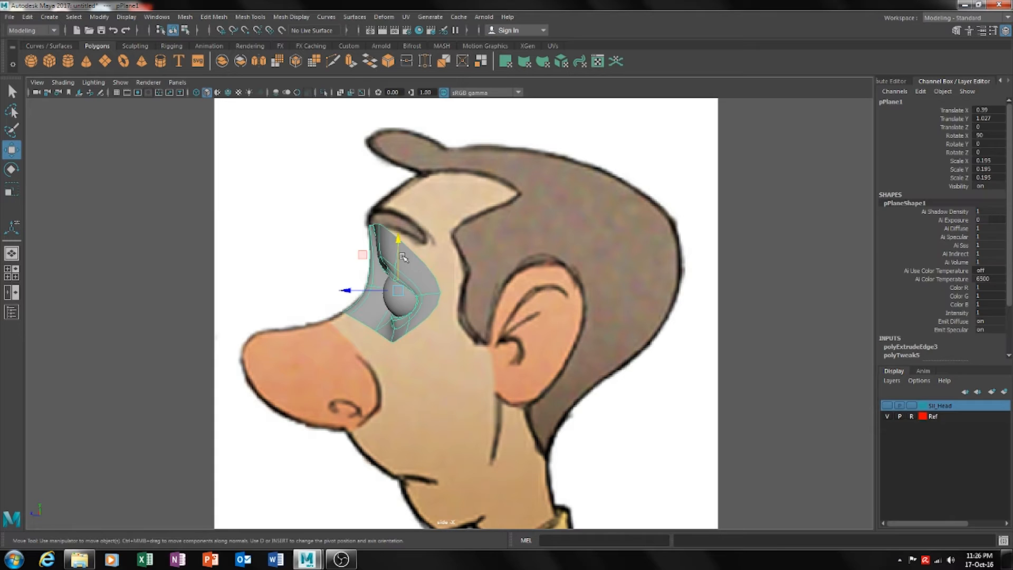
{"action": "right_click_drag", "start_coordinate": [402, 257], "coordinate": [346, 254]}
{"action": "left_click", "coordinate": [391, 247]}
{"action": "left_click_drag", "start_coordinate": [372, 232], "coordinate": [400, 244]}
{"action": "left_click", "coordinate": [409, 335]}
{"action": "left_click_drag", "start_coordinate": [381, 340], "coordinate": [412, 343]}
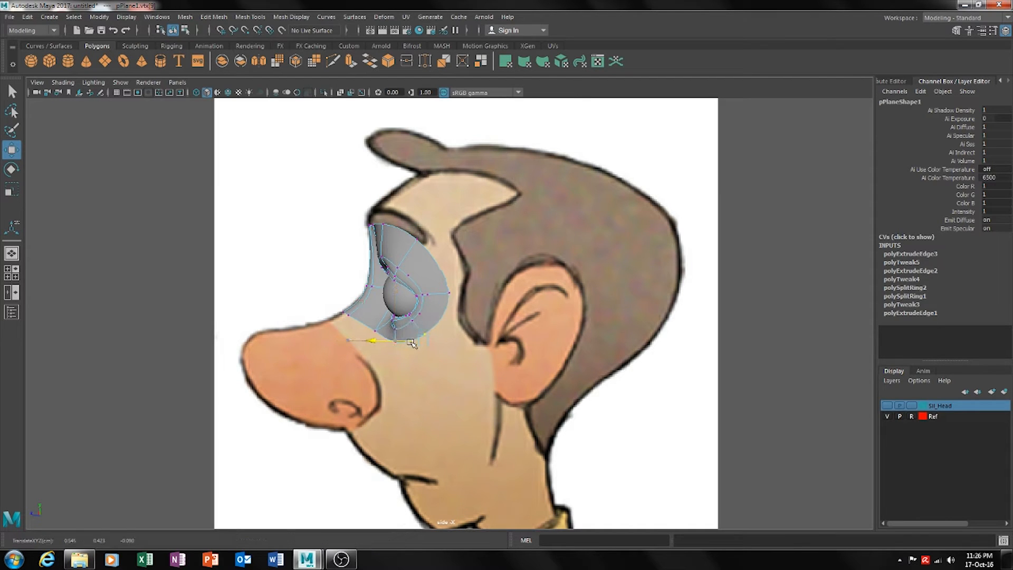
{"action": "left_click_drag", "start_coordinate": [424, 307], "coordinate": [423, 315]}
{"action": "middle_click_drag", "start_coordinate": [451, 322], "coordinate": [510, 295], "text": "alt"}
{"action": "right_click_drag", "start_coordinate": [511, 295], "coordinate": [589, 297], "text": "alt"}
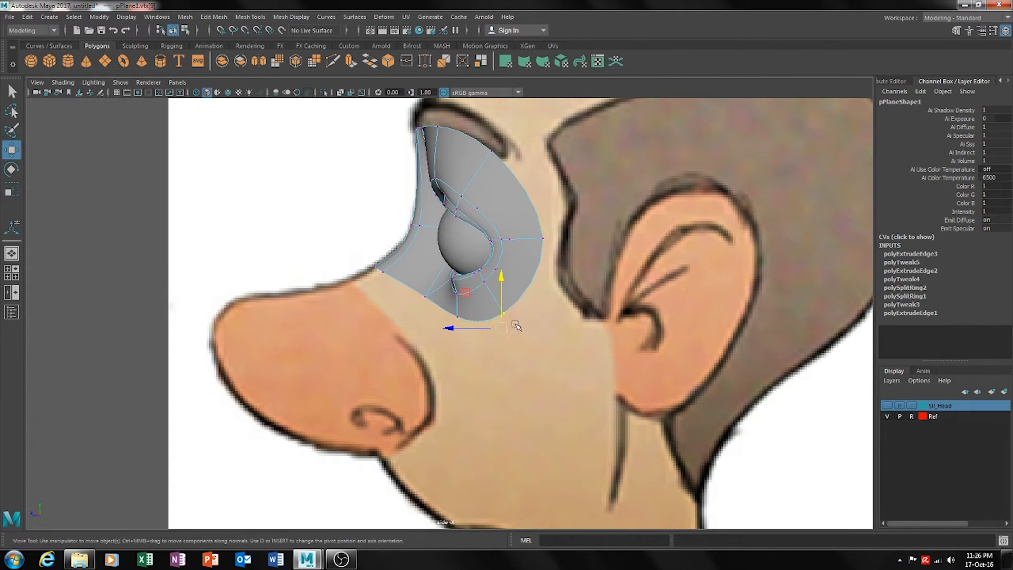
Set up a side-by-side two-pane layout showing the front view beside the perspective view, with the character framed
{"action": "key", "text": "space"}
{"action": "left_click_drag", "start_coordinate": [540, 321], "coordinate": [549, 297]}
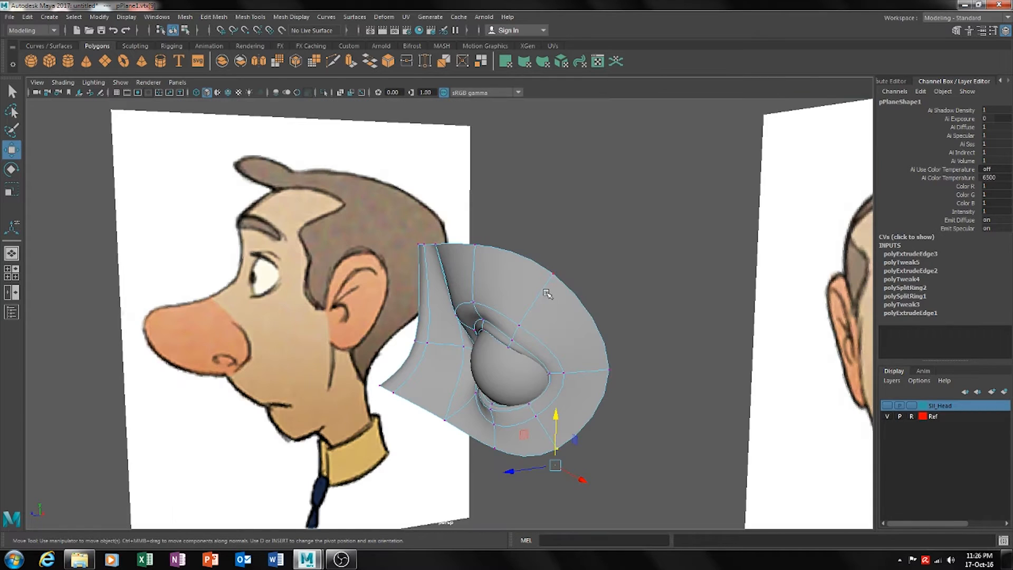
{"action": "left_click", "coordinate": [619, 292]}
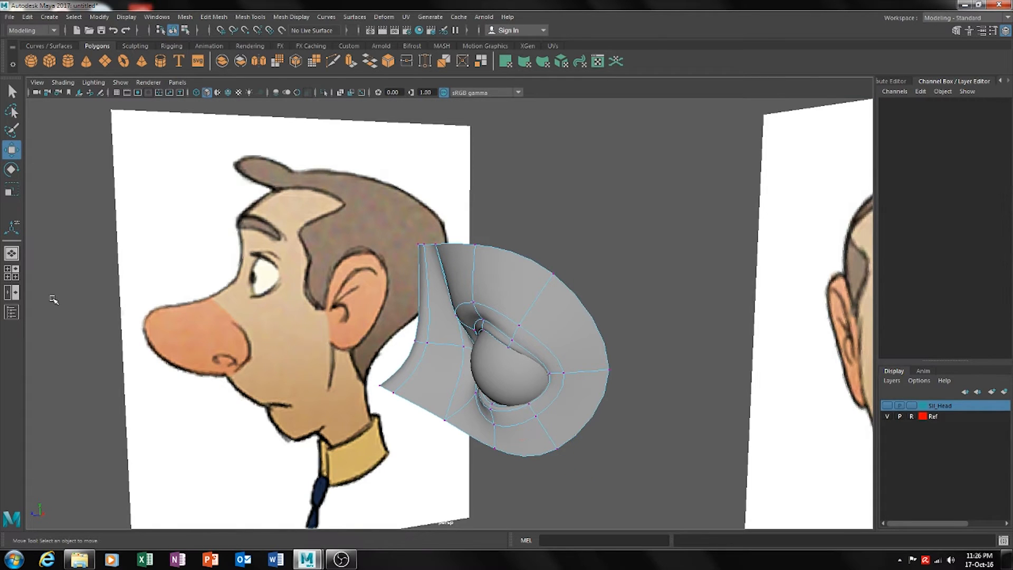
{"action": "left_click", "coordinate": [12, 292]}
{"action": "middle_click_drag", "start_coordinate": [352, 308], "coordinate": [369, 199], "text": "alt"}
{"action": "scroll", "coordinate": [371, 201], "scroll_direction": "up", "scroll_amount": 8}
{"action": "middle_click_drag", "start_coordinate": [315, 218], "coordinate": [367, 307], "text": "alt"}
{"action": "scroll", "coordinate": [401, 302], "scroll_direction": "down", "scroll_amount": 8}
{"action": "scroll", "coordinate": [317, 261], "scroll_direction": "up", "scroll_amount": 7}
{"action": "middle_click_drag", "start_coordinate": [429, 353], "coordinate": [363, 339], "text": "alt"}
{"action": "middle_click_drag", "start_coordinate": [296, 325], "coordinate": [333, 321], "text": "alt"}
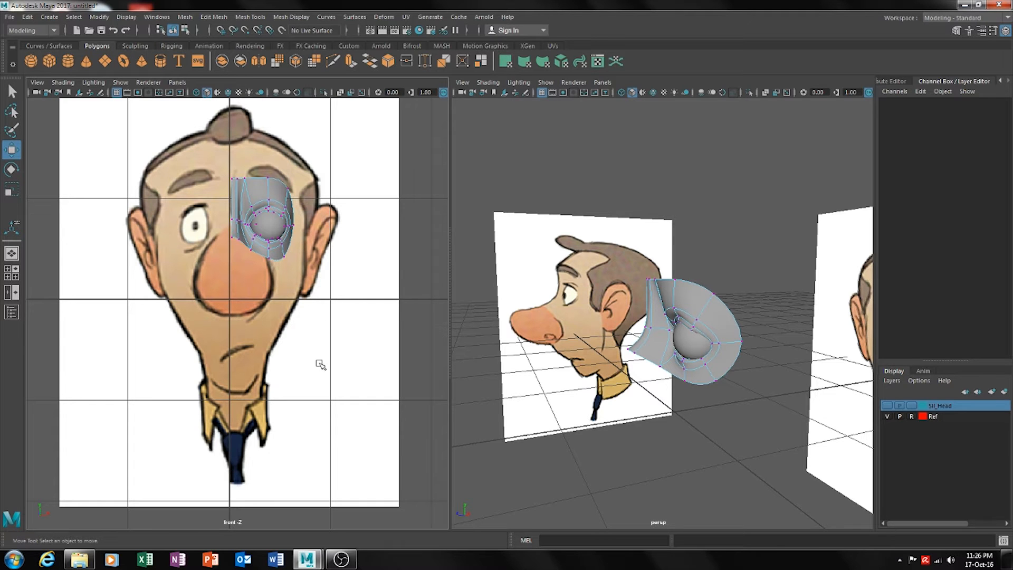
{"action": "scroll", "coordinate": [343, 373], "scroll_direction": "up", "scroll_amount": 4}
{"action": "scroll", "coordinate": [283, 322], "scroll_direction": "down", "scroll_amount": 6}
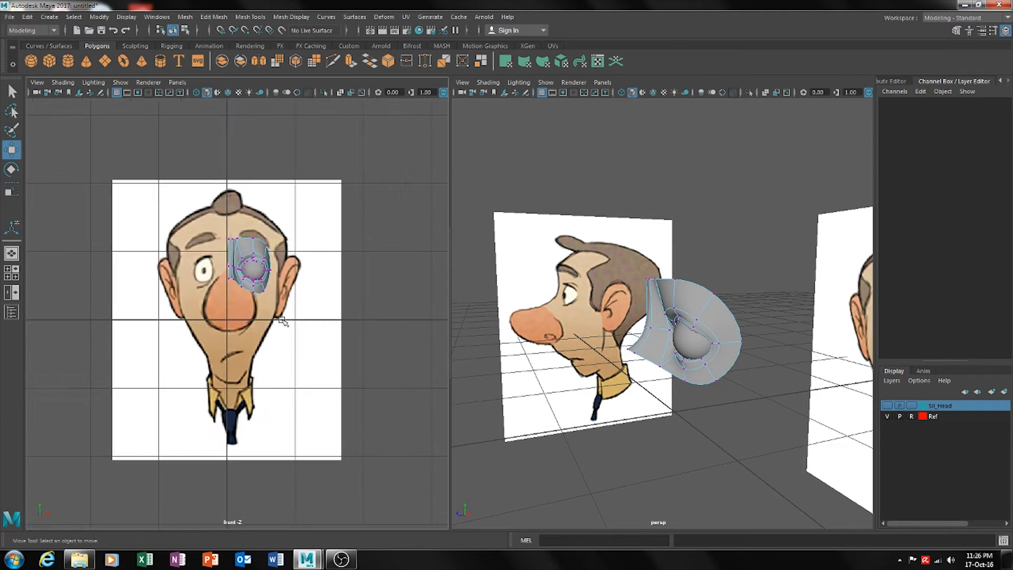
{"action": "scroll", "coordinate": [258, 288], "scroll_direction": "up", "scroll_amount": 4}
{"action": "middle_click_drag", "start_coordinate": [309, 356], "coordinate": [346, 338], "text": "alt"}
Change the front view pane to the side view and frame the eye mesh in both panes
{"action": "key", "text": "space"}
{"action": "left_click", "coordinate": [336, 357]}
{"action": "left_click_drag", "start_coordinate": [339, 397], "coordinate": [369, 360]}
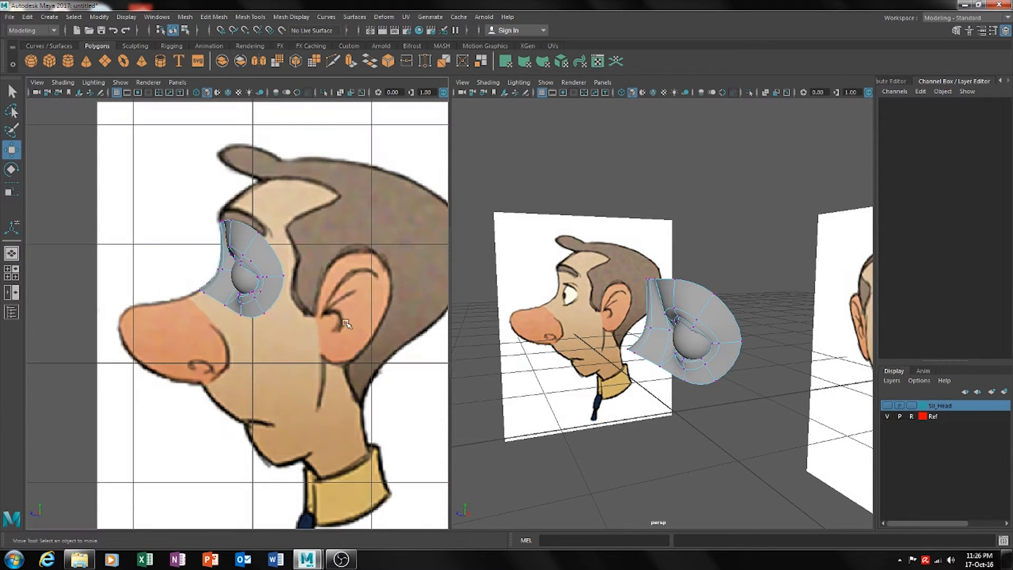
{"action": "scroll", "coordinate": [345, 323], "scroll_direction": "up", "scroll_amount": 5}
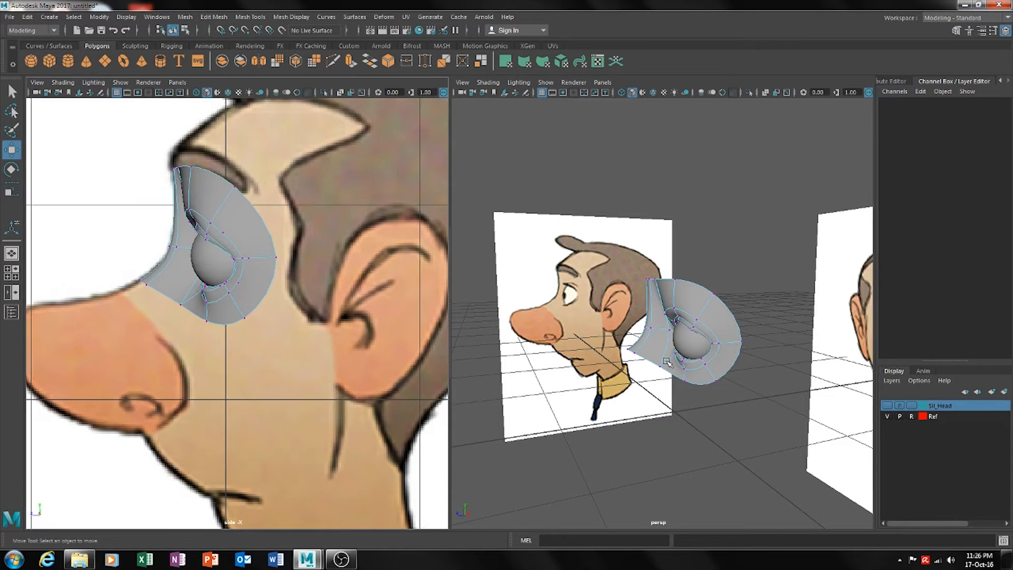
{"action": "middle_click_drag", "start_coordinate": [713, 386], "coordinate": [737, 382], "text": "alt"}
{"action": "scroll", "coordinate": [723, 381], "scroll_direction": "up", "scroll_amount": 5}
{"action": "left_click_drag", "start_coordinate": [708, 380], "coordinate": [708, 353], "text": "alt"}
{"action": "scroll", "coordinate": [667, 347], "scroll_direction": "down", "scroll_amount": 3}
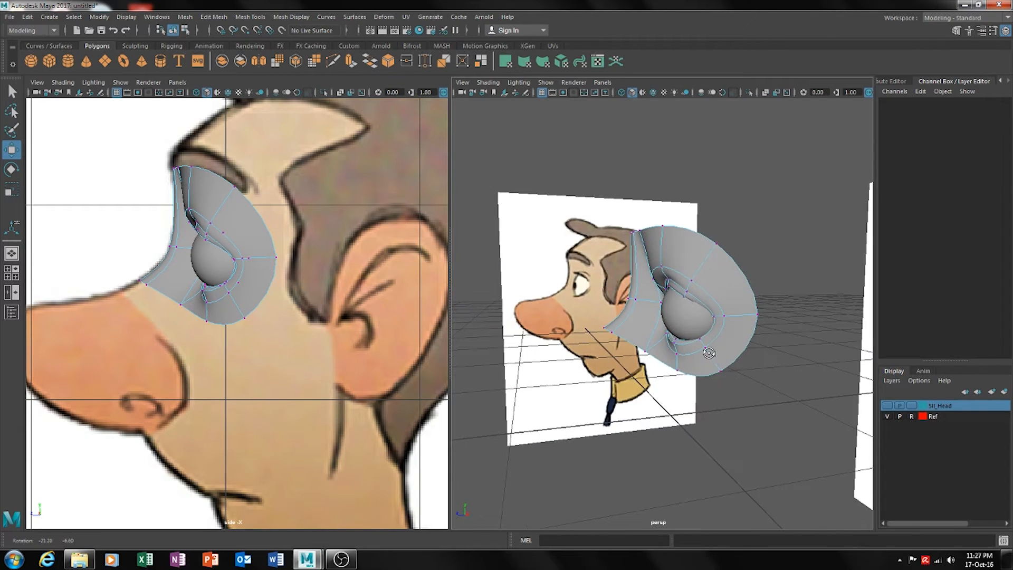
Switch to edge editing, select the short bottom edge of the strip at the nose bridge, and extrude it
{"action": "right_click_drag", "start_coordinate": [658, 255], "coordinate": [664, 325]}
{"action": "right_click_drag", "start_coordinate": [664, 285], "coordinate": [658, 226]}
{"action": "left_click", "coordinate": [609, 329]}
{"action": "left_click_drag", "start_coordinate": [660, 390], "coordinate": [677, 392], "text": "alt"}
{"action": "middle_click_drag", "start_coordinate": [665, 356], "coordinate": [703, 365], "text": "alt"}
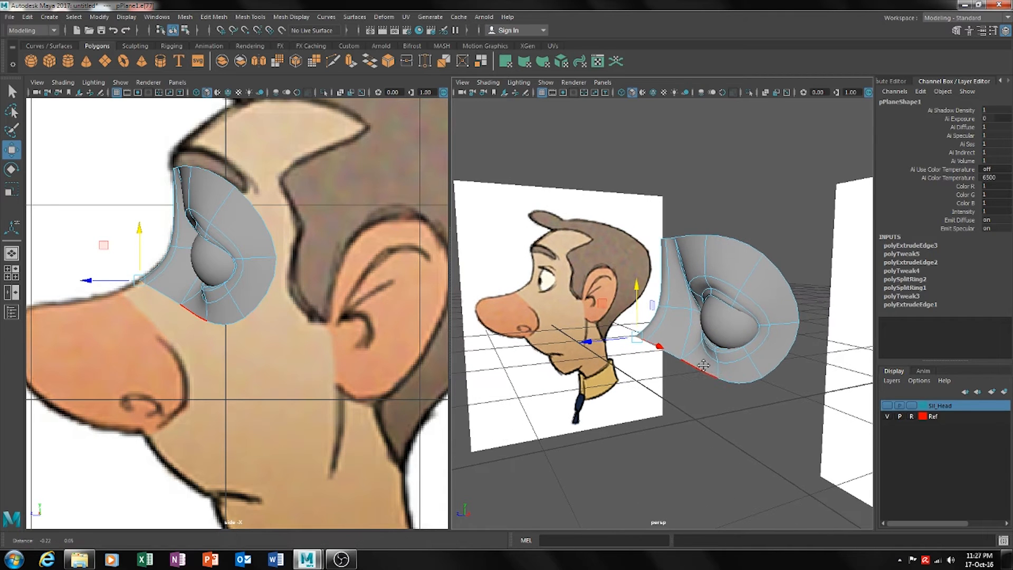
{"action": "left_click_drag", "start_coordinate": [664, 359], "coordinate": [638, 361], "text": "alt"}
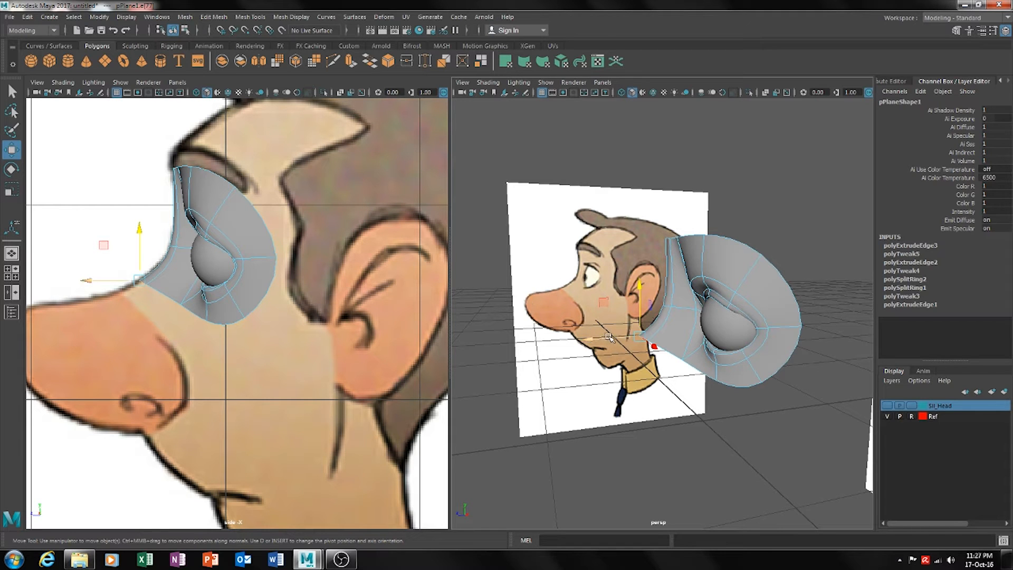
{"action": "key", "text": "ctrl+e"}
{"action": "key", "text": "w"}
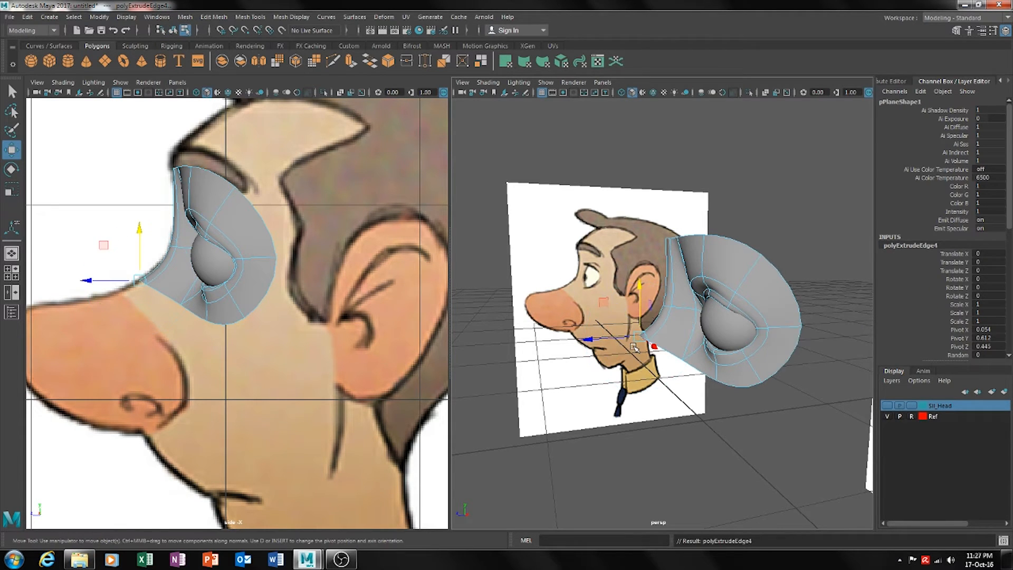
Pull the extruded edge forward along Z and lower it onto the top of the nose
{"action": "left_click_drag", "start_coordinate": [623, 339], "coordinate": [276, 325]}
{"action": "middle_click_drag", "start_coordinate": [191, 357], "coordinate": [224, 357], "text": "alt"}
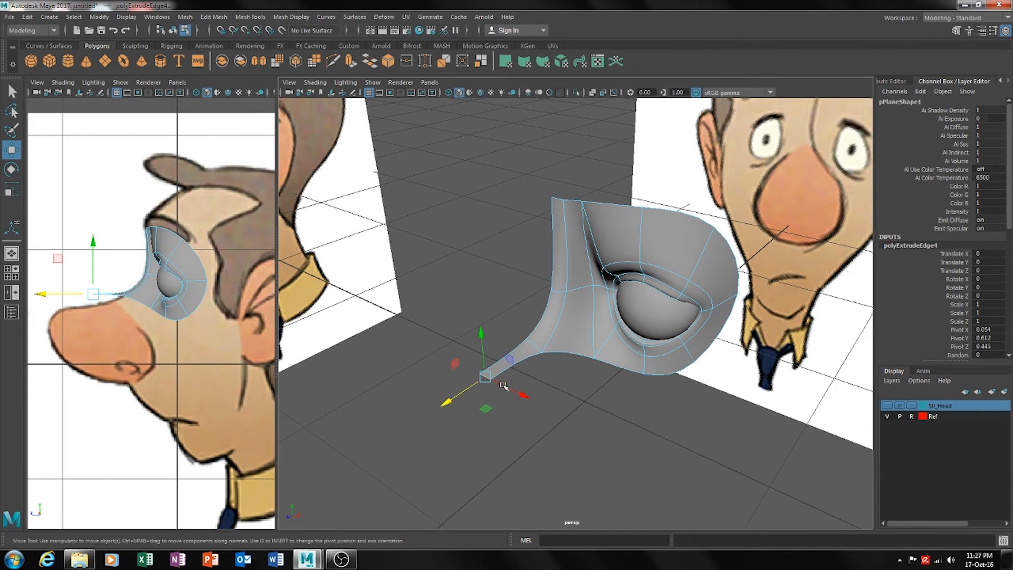
{"action": "left_click_drag", "start_coordinate": [482, 349], "coordinate": [541, 391]}
{"action": "middle_click_drag", "start_coordinate": [541, 390], "coordinate": [566, 354], "text": "alt"}
{"action": "left_click_drag", "start_coordinate": [513, 333], "coordinate": [367, 372]}
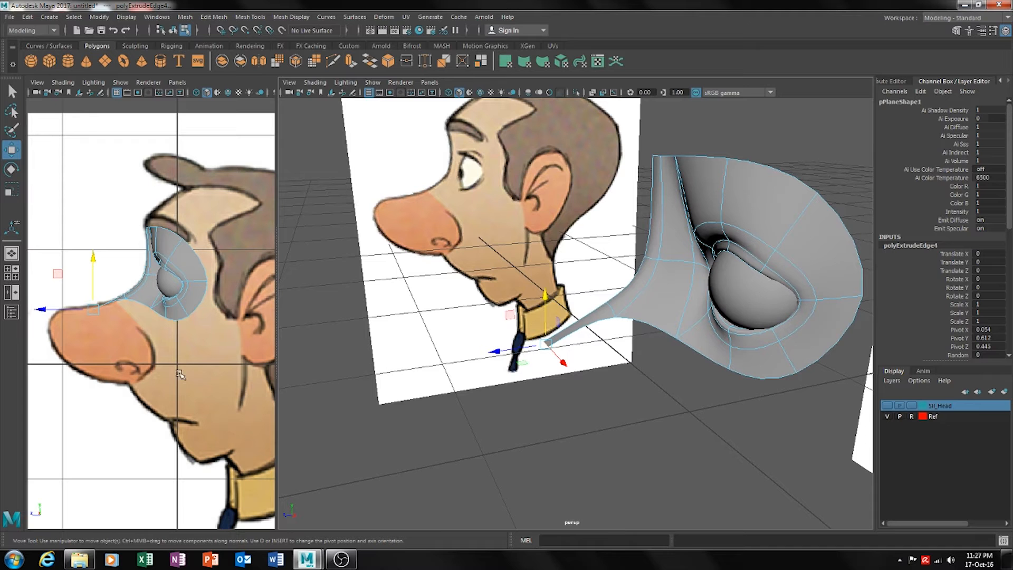
Enlarge the side view pane and reposition the extruded edge on the upper nose outline, closer to the bridge
{"action": "left_click_drag", "start_coordinate": [277, 355], "coordinate": [644, 354]}
{"action": "middle_click_drag", "start_coordinate": [475, 361], "coordinate": [555, 378], "text": "alt"}
{"action": "left_click", "coordinate": [403, 372], "text": "alt"}
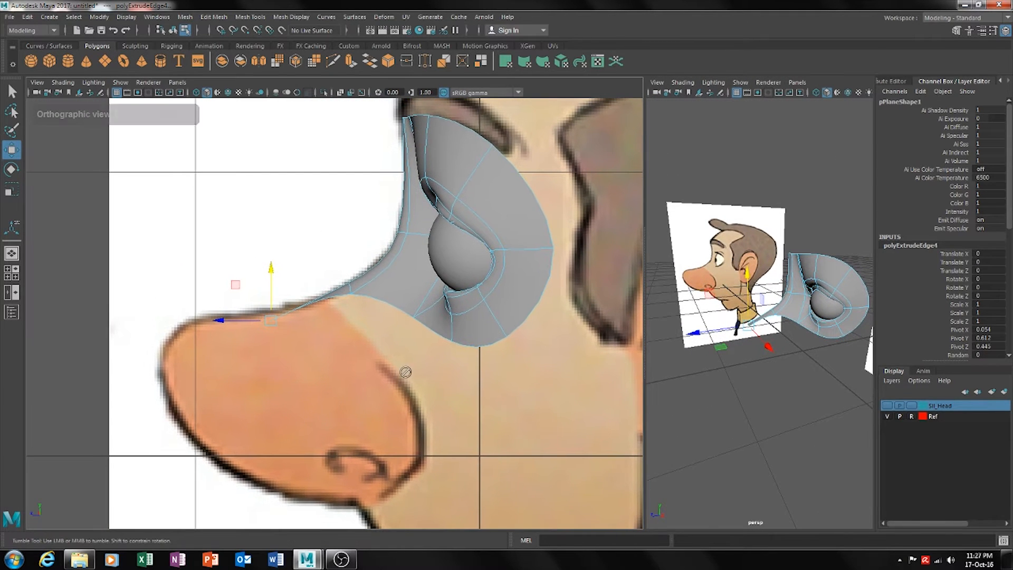
{"action": "middle_click_drag", "start_coordinate": [408, 376], "coordinate": [441, 398], "text": "alt"}
{"action": "scroll", "coordinate": [440, 397], "scroll_direction": "up", "scroll_amount": 2}
{"action": "left_click_drag", "start_coordinate": [271, 351], "coordinate": [330, 317]}
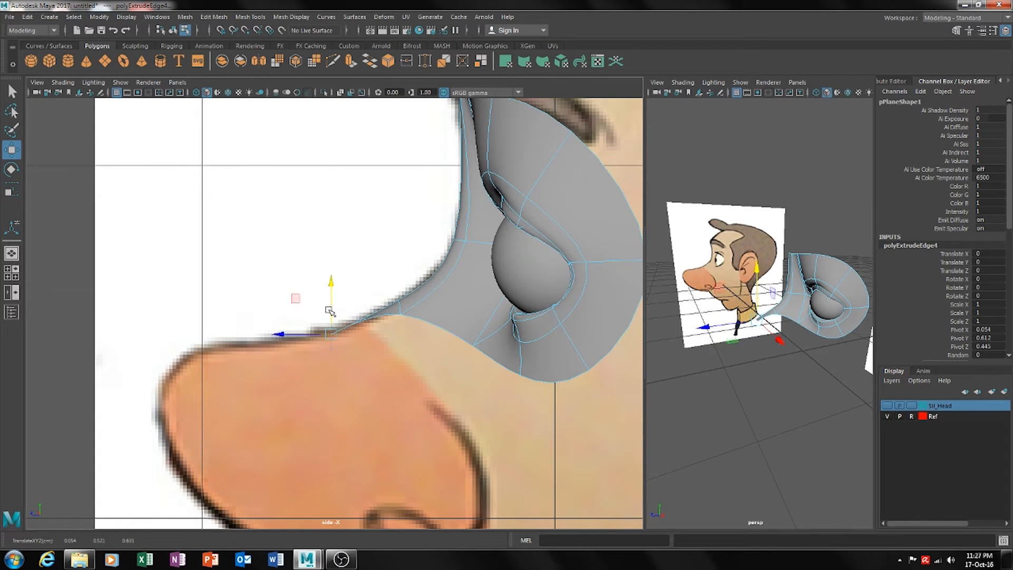
{"action": "key", "text": "e"}
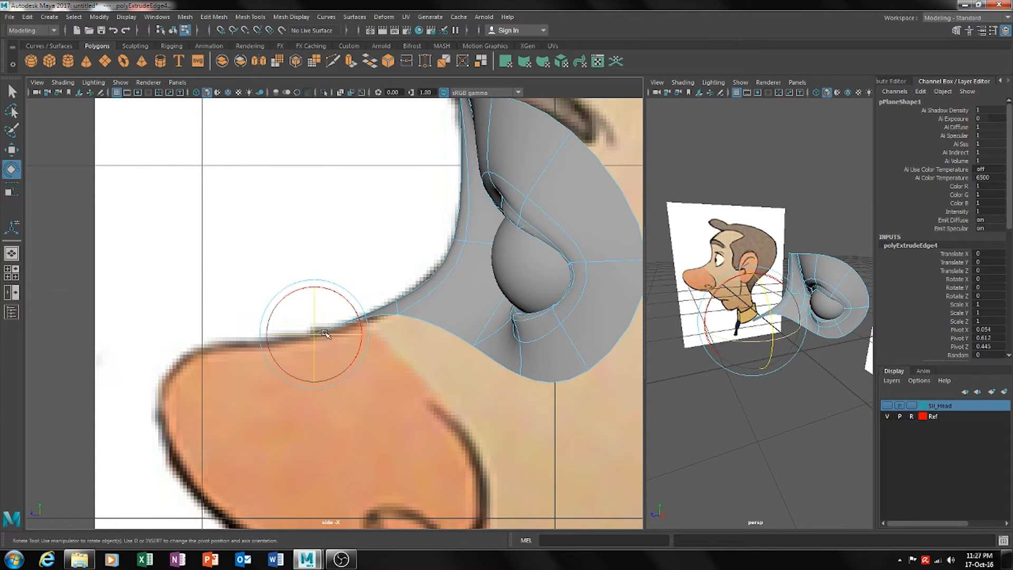
{"action": "key", "text": "w"}
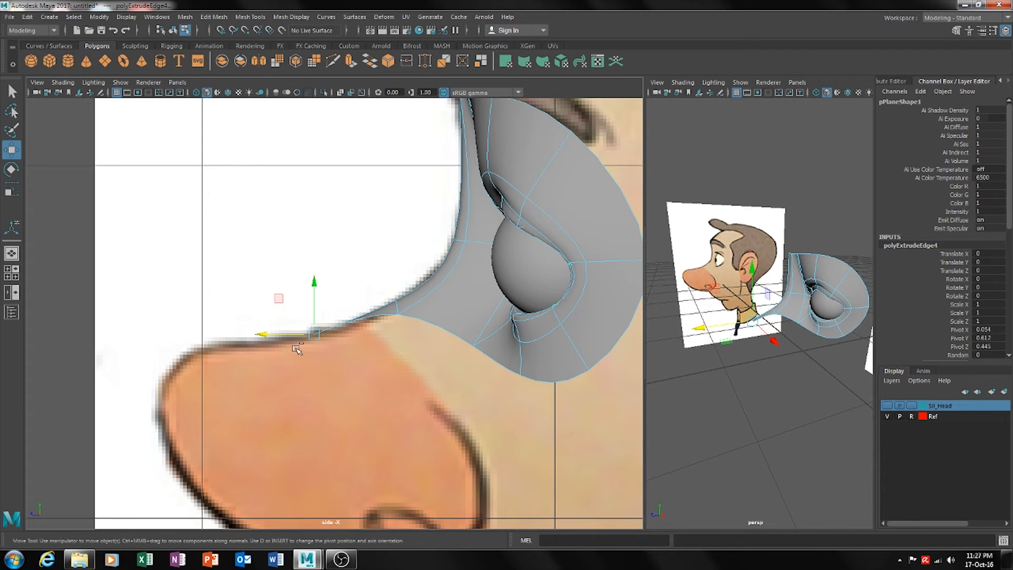
Extrude the edge again and move it forward and down along the nose's top outline to where the tip begins curving
{"action": "key", "text": "ctrl+e"}
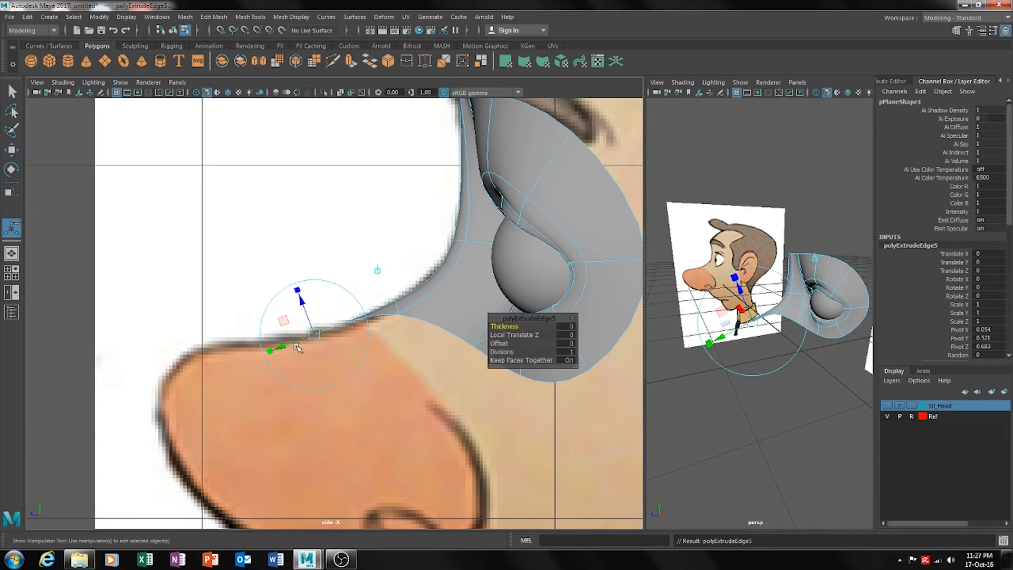
{"action": "key", "text": "w"}
{"action": "left_click_drag", "start_coordinate": [297, 335], "coordinate": [195, 335]}
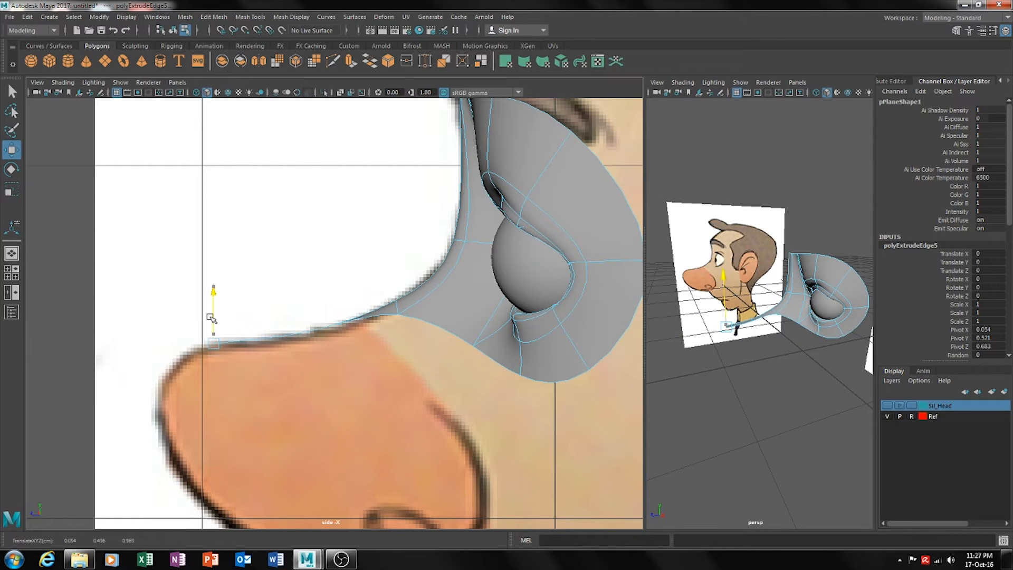
{"action": "middle_click_drag", "start_coordinate": [258, 389], "coordinate": [367, 329], "text": "alt"}
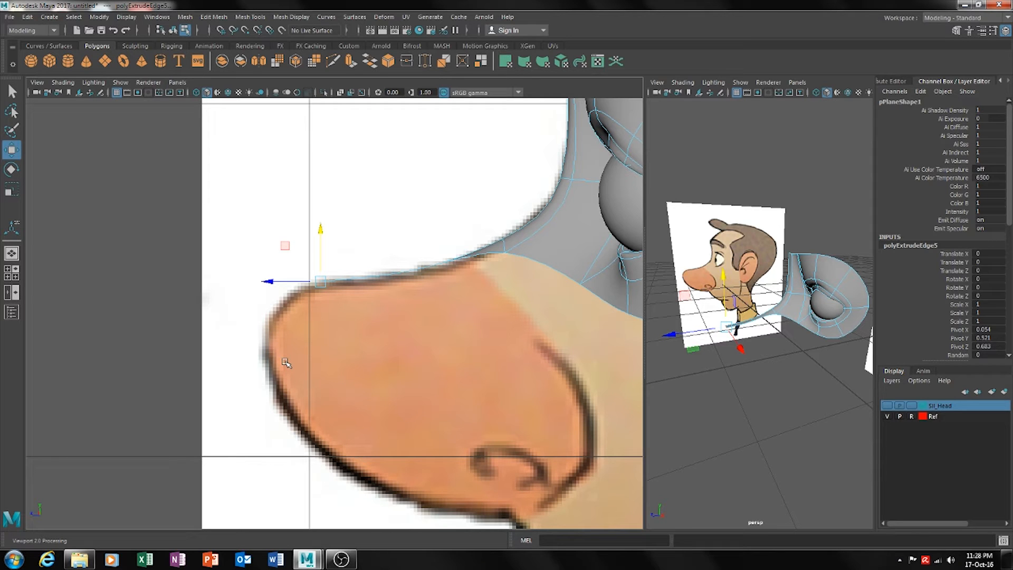
Extrude the strip's end edge twice, following the side-view outline around the nose tip and down its front curve
{"action": "key", "text": "ctrl+e"}
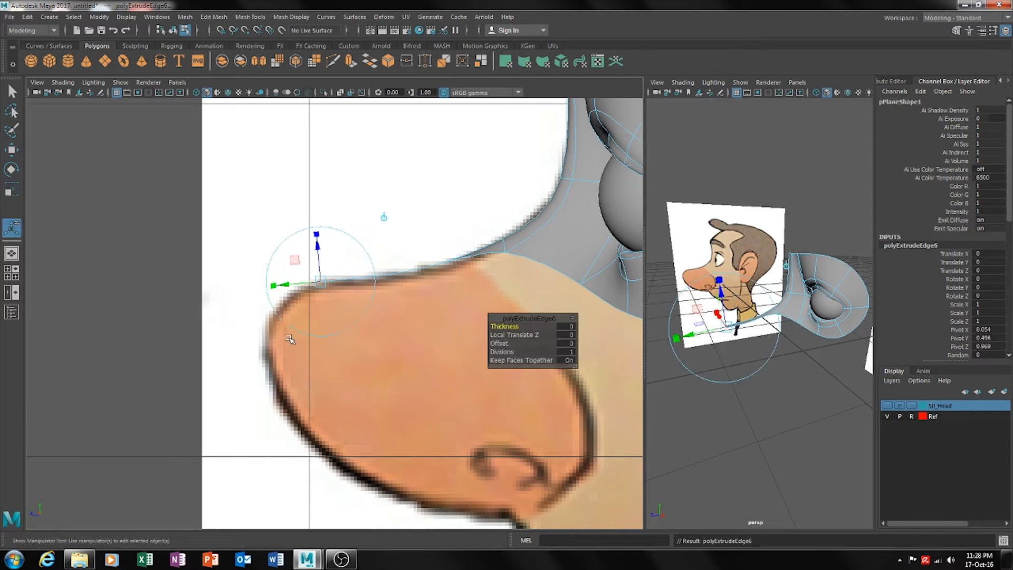
{"action": "left_click_drag", "start_coordinate": [301, 281], "coordinate": [261, 320]}
{"action": "left_click", "coordinate": [245, 342]}
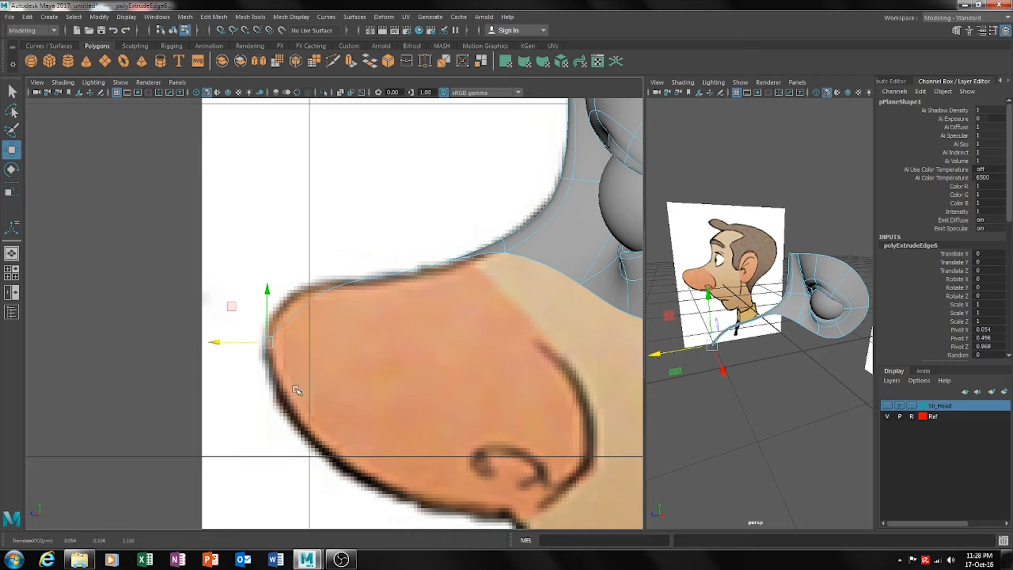
{"action": "key", "text": "ctrl+e"}
{"action": "key", "text": "w"}
{"action": "left_click_drag", "start_coordinate": [269, 318], "coordinate": [283, 389]}
{"action": "left_click_drag", "start_coordinate": [240, 416], "coordinate": [269, 419]}
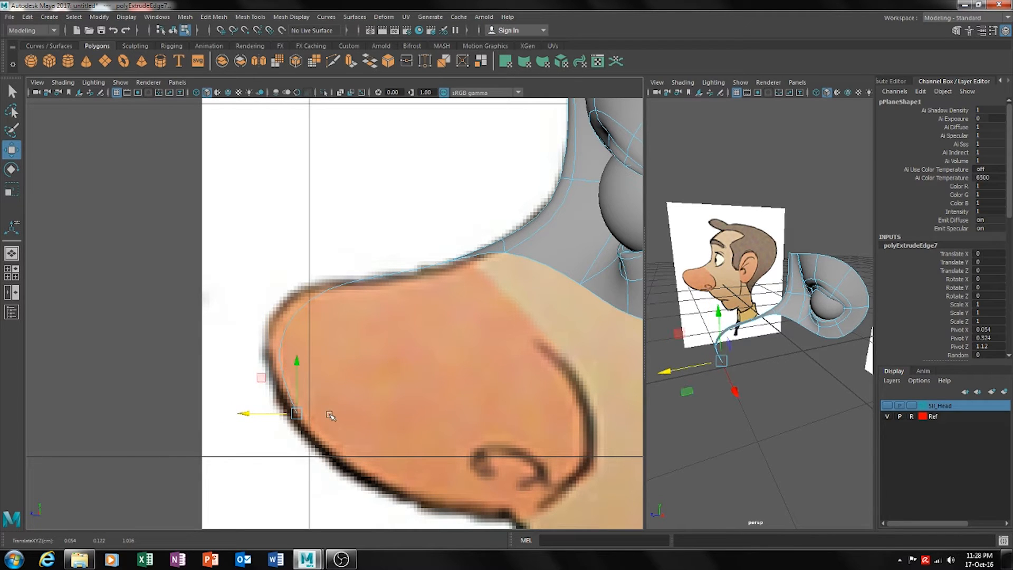
Extrude the edge twice more along the underside of the nose, ending where the nose meets the upper lip
{"action": "key", "text": "ctrl+e"}
{"action": "key", "text": "w"}
{"action": "left_click_drag", "start_coordinate": [297, 393], "coordinate": [374, 455]}
{"action": "middle_click_drag", "start_coordinate": [487, 467], "coordinate": [401, 428], "text": "alt"}
{"action": "key", "text": "ctrl+e"}
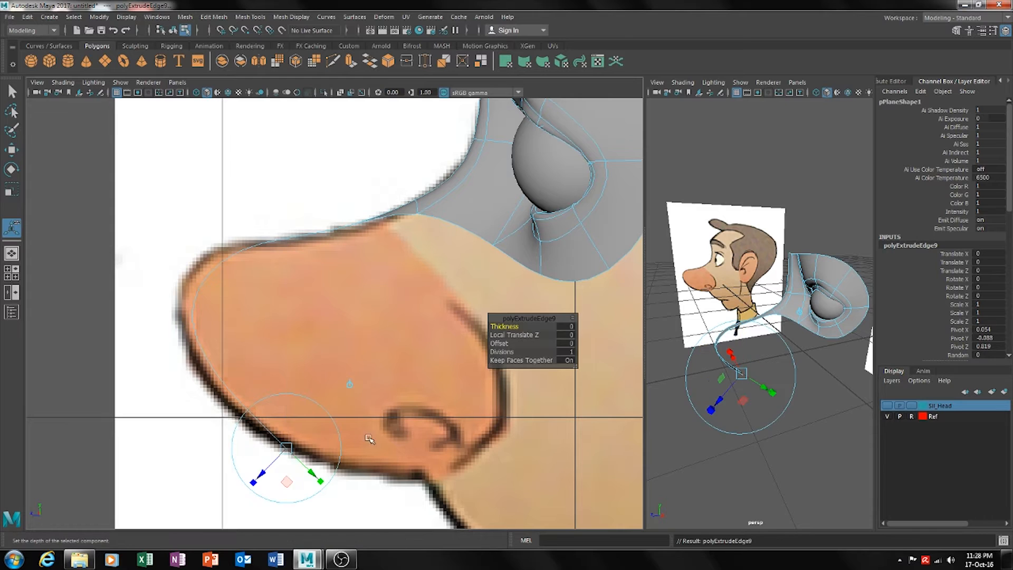
{"action": "left_click_drag", "start_coordinate": [270, 448], "coordinate": [393, 476]}
{"action": "left_click_drag", "start_coordinate": [404, 427], "coordinate": [394, 479]}
Switch to vertex editing and move the nose strip's vertices onto the profile outline along the tip and top
{"action": "right_click_drag", "start_coordinate": [204, 259], "coordinate": [181, 263]}
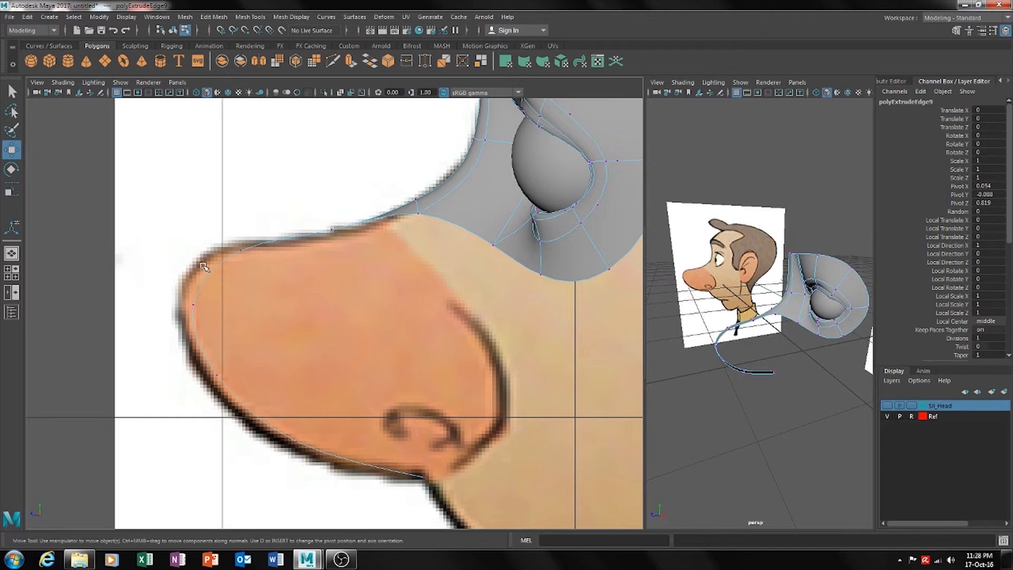
{"action": "left_click_drag", "start_coordinate": [202, 241], "coordinate": [165, 241]}
{"action": "left_click_drag", "start_coordinate": [202, 291], "coordinate": [140, 304]}
{"action": "left_click_drag", "start_coordinate": [223, 341], "coordinate": [207, 362]}
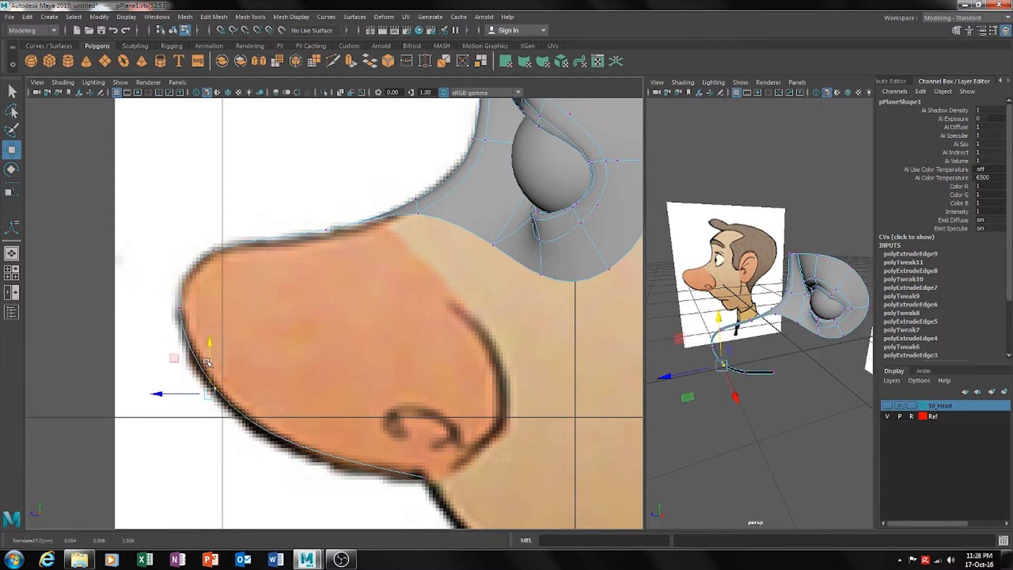
{"action": "scroll", "coordinate": [332, 348], "scroll_direction": "up", "scroll_amount": 1}
{"action": "middle_click_drag", "start_coordinate": [332, 348], "coordinate": [323, 382], "text": "alt"}
{"action": "left_click_drag", "start_coordinate": [324, 277], "coordinate": [292, 300]}
{"action": "left_click_drag", "start_coordinate": [313, 256], "coordinate": [312, 260]}
{"action": "scroll", "coordinate": [323, 378], "scroll_direction": "down", "scroll_amount": 4}
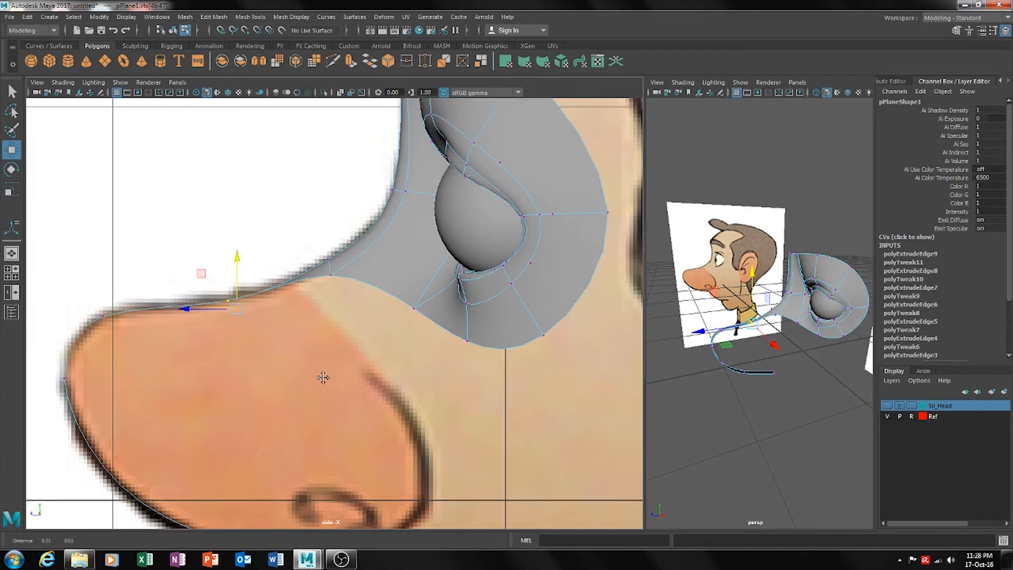
{"action": "scroll", "coordinate": [359, 357], "scroll_direction": "up", "scroll_amount": 4}
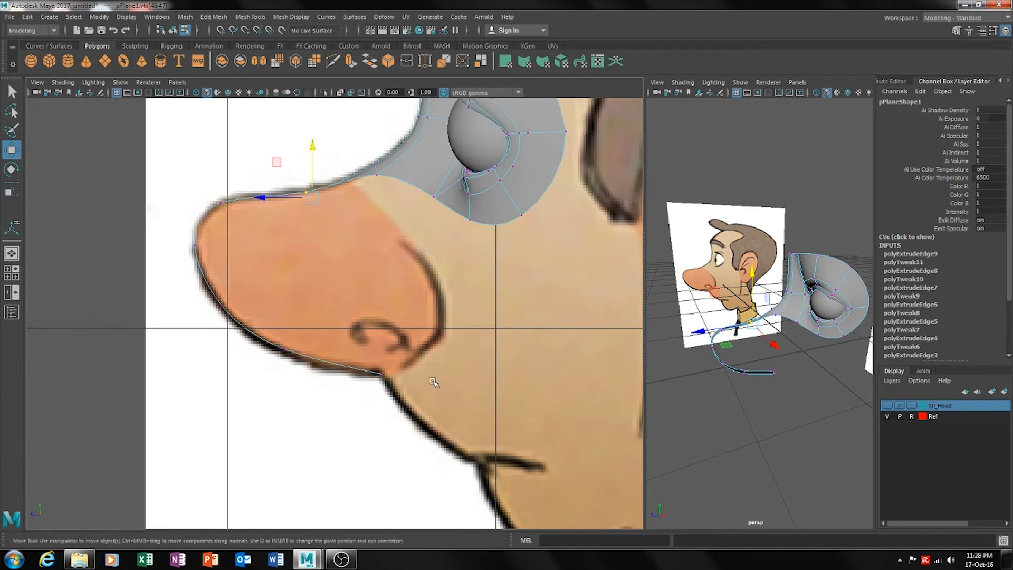
{"action": "scroll", "coordinate": [417, 383], "scroll_direction": "down", "scroll_amount": 5}
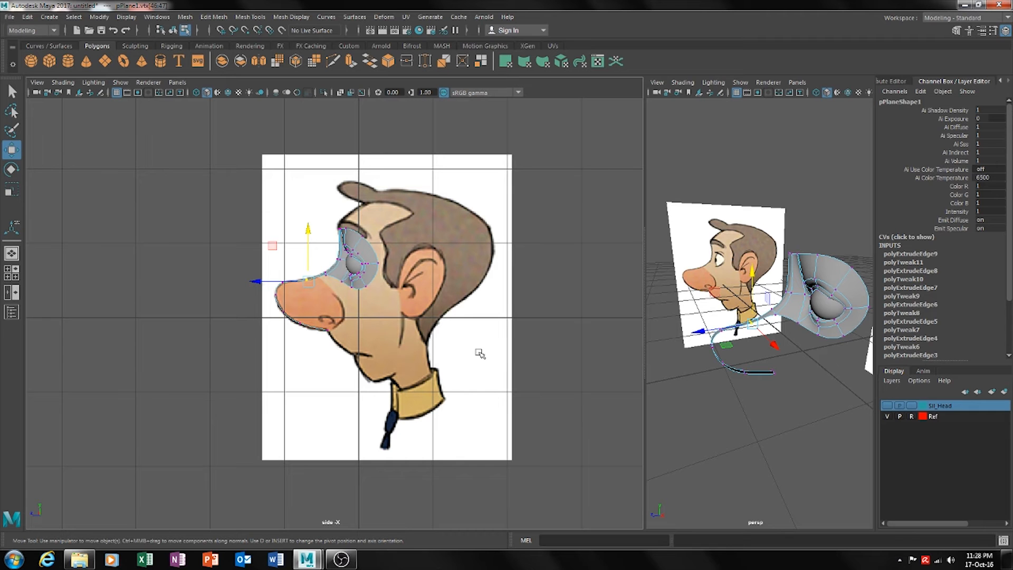
{"action": "scroll", "coordinate": [325, 305], "scroll_direction": "up", "scroll_amount": 5}
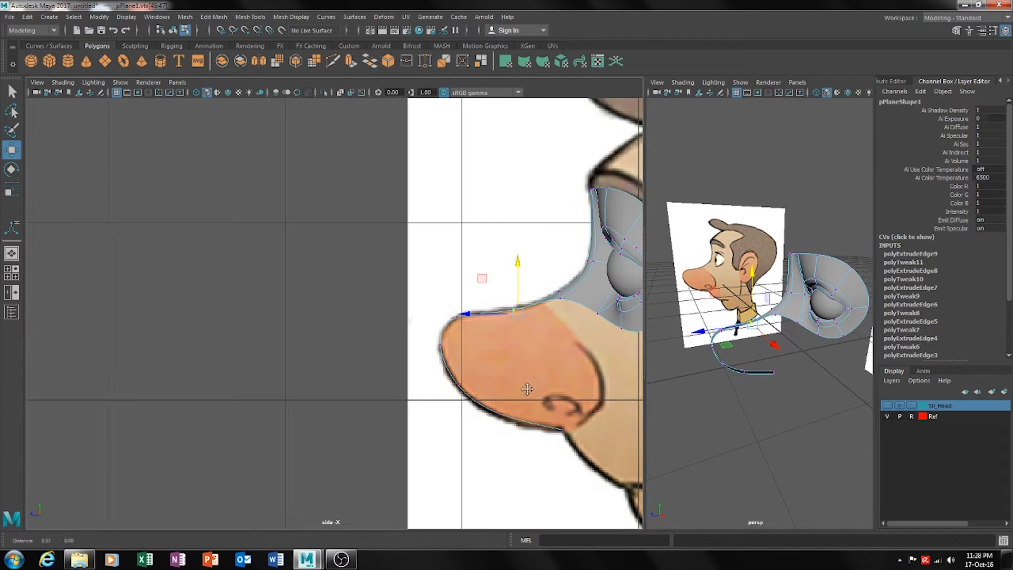
{"action": "middle_click_drag", "start_coordinate": [423, 369], "coordinate": [351, 358], "text": "alt"}
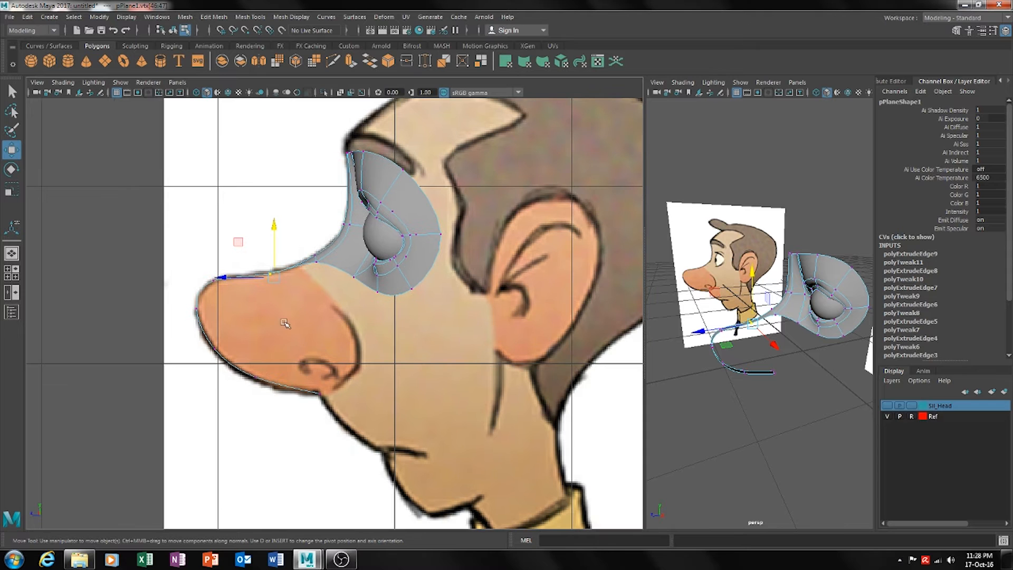
Enlarge the perspective pane, switch to edge editing, and widen the strip at the nose tip by moving its outer edges sideways along X
{"action": "left_click_drag", "start_coordinate": [728, 395], "coordinate": [774, 388], "text": "alt"}
{"action": "left_click_drag", "start_coordinate": [649, 355], "coordinate": [359, 342]}
{"action": "left_click_drag", "start_coordinate": [527, 364], "coordinate": [623, 377], "text": "alt"}
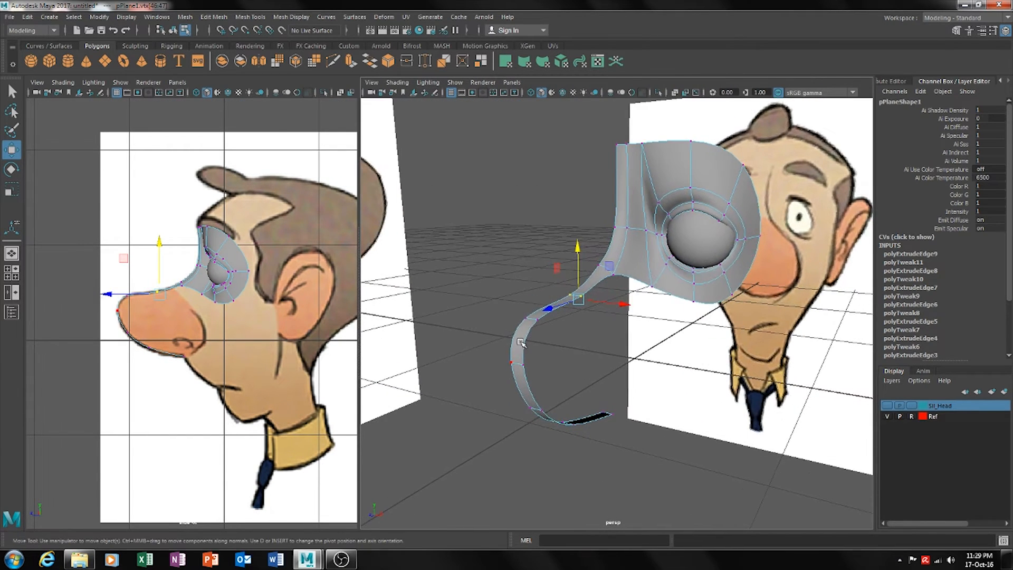
{"action": "right_click_drag", "start_coordinate": [520, 255], "coordinate": [520, 281]}
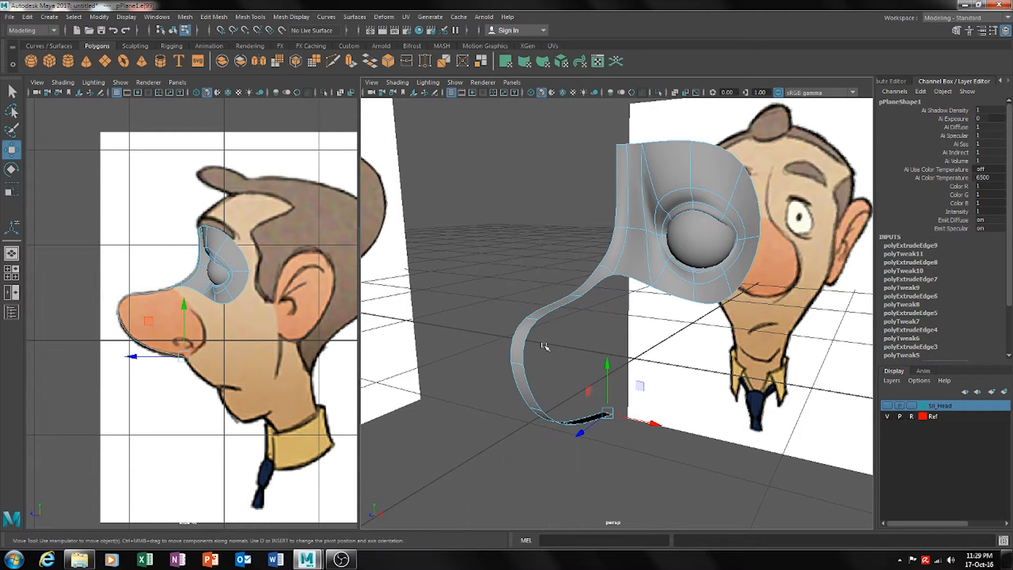
{"action": "left_click", "coordinate": [531, 379]}
{"action": "left_click_drag", "start_coordinate": [562, 376], "coordinate": [589, 380]}
{"action": "left_click_drag", "start_coordinate": [643, 438], "coordinate": [837, 385], "text": "alt"}
{"action": "left_click_drag", "start_coordinate": [607, 441], "coordinate": [590, 409], "text": "alt"}
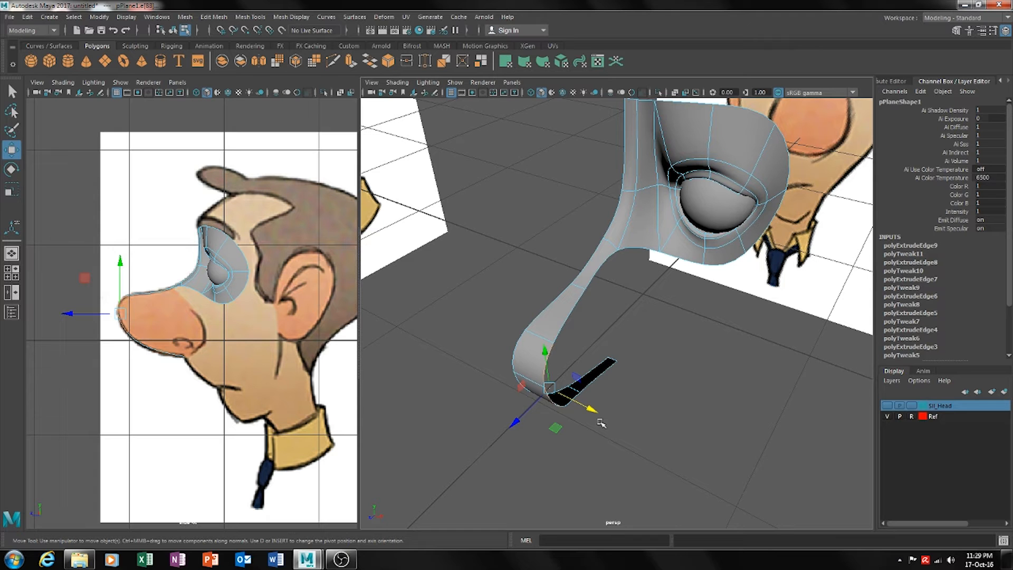
{"action": "left_click_drag", "start_coordinate": [623, 410], "coordinate": [649, 394], "text": "alt"}
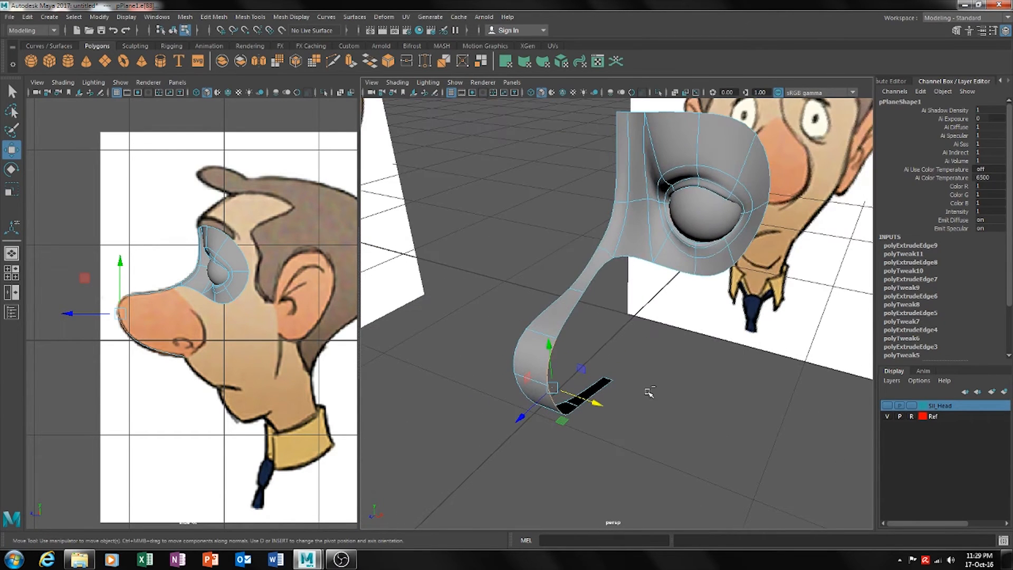
Extrude the outer edges at the nose tip and pull them outward and back to start the nose's side
{"action": "right_click_drag", "start_coordinate": [649, 392], "coordinate": [592, 395], "text": "shift"}
{"action": "left_click_drag", "start_coordinate": [592, 394], "coordinate": [635, 411]}
{"action": "left_click_drag", "start_coordinate": [573, 418], "coordinate": [649, 391]}
Switch to vertex editing and lower the upper outer corner vertex of the nose's side surface
{"action": "left_click_drag", "start_coordinate": [727, 388], "coordinate": [626, 365], "text": "alt"}
{"action": "scroll", "coordinate": [713, 405], "scroll_direction": "up", "scroll_amount": 3}
{"action": "right_click_drag", "start_coordinate": [624, 255], "coordinate": [576, 256]}
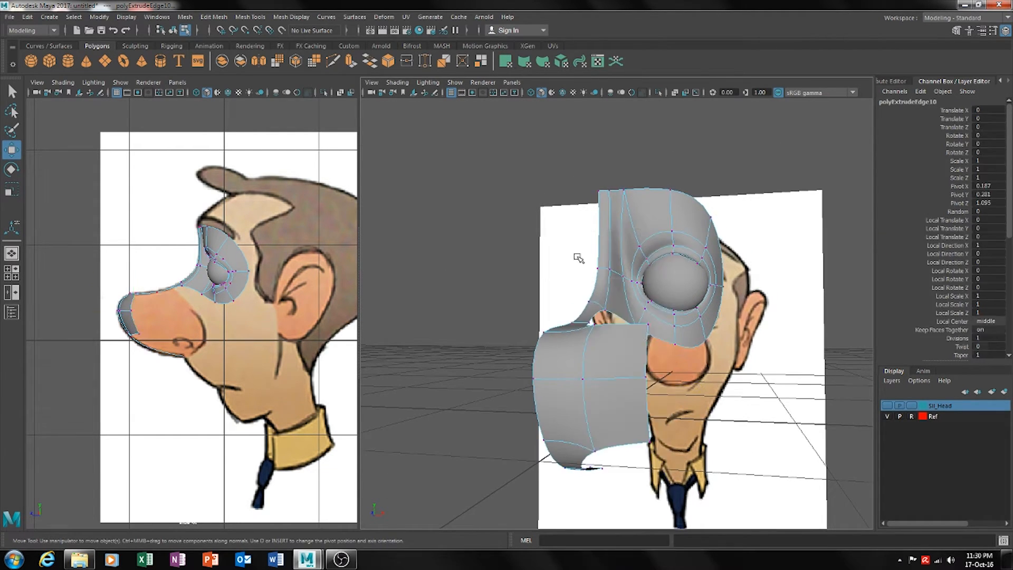
{"action": "left_click", "coordinate": [641, 324]}
{"action": "left_click_drag", "start_coordinate": [648, 291], "coordinate": [648, 323]}
{"action": "left_click_drag", "start_coordinate": [670, 415], "coordinate": [695, 425], "text": "alt"}
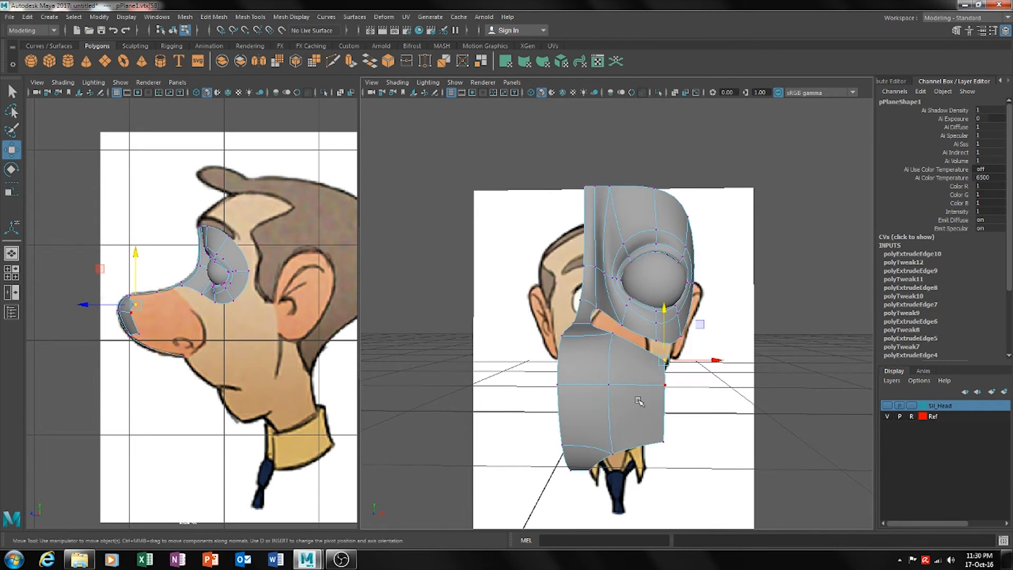
In the front view, select the nose side's outer vertices below the top corner and move them inward along X
{"action": "key", "text": "space"}
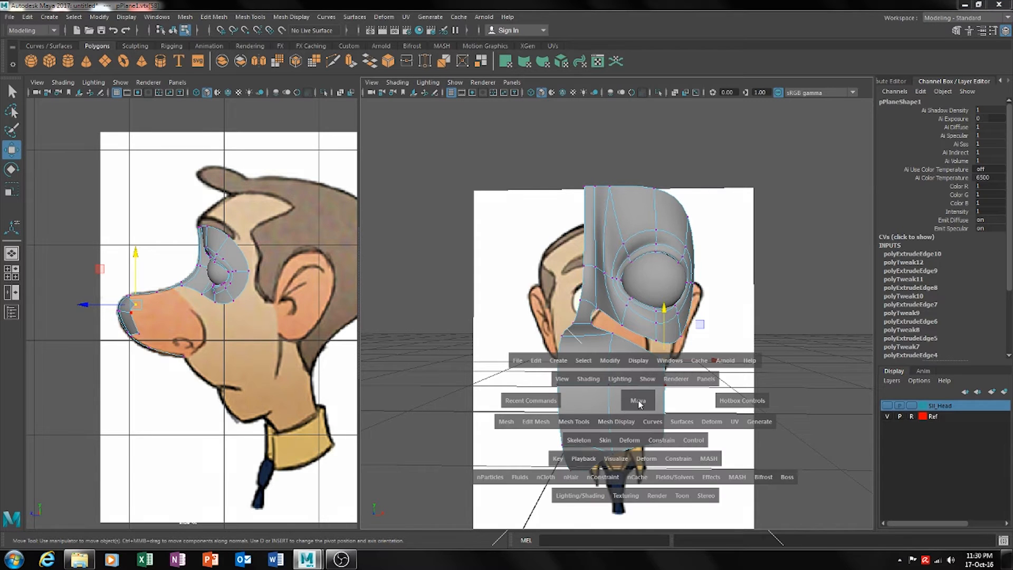
{"action": "left_click_drag", "start_coordinate": [639, 405], "coordinate": [643, 431]}
{"action": "scroll", "coordinate": [665, 391], "scroll_direction": "up", "scroll_amount": 6}
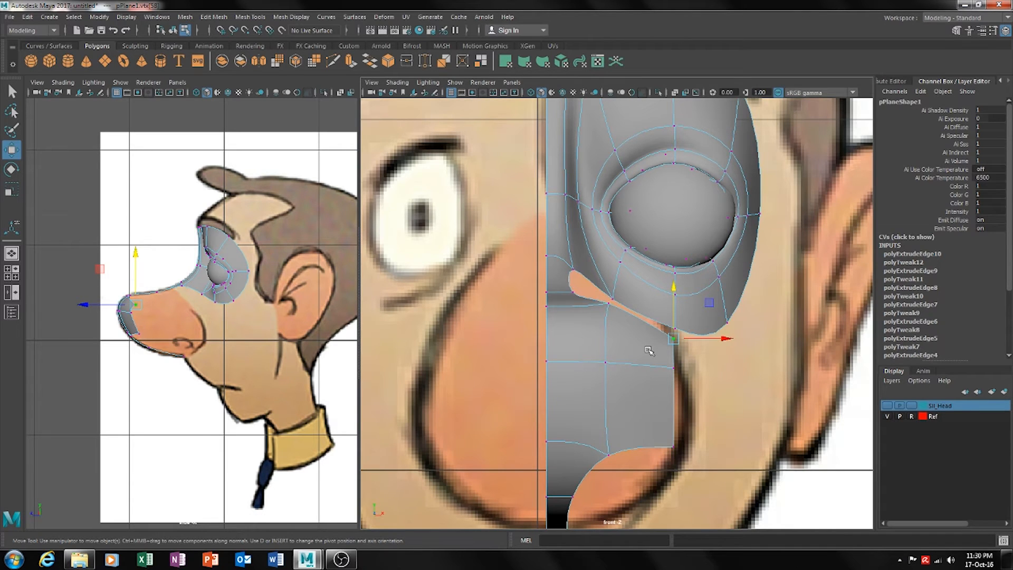
{"action": "middle_click_drag", "start_coordinate": [658, 381], "coordinate": [634, 341], "text": "alt"}
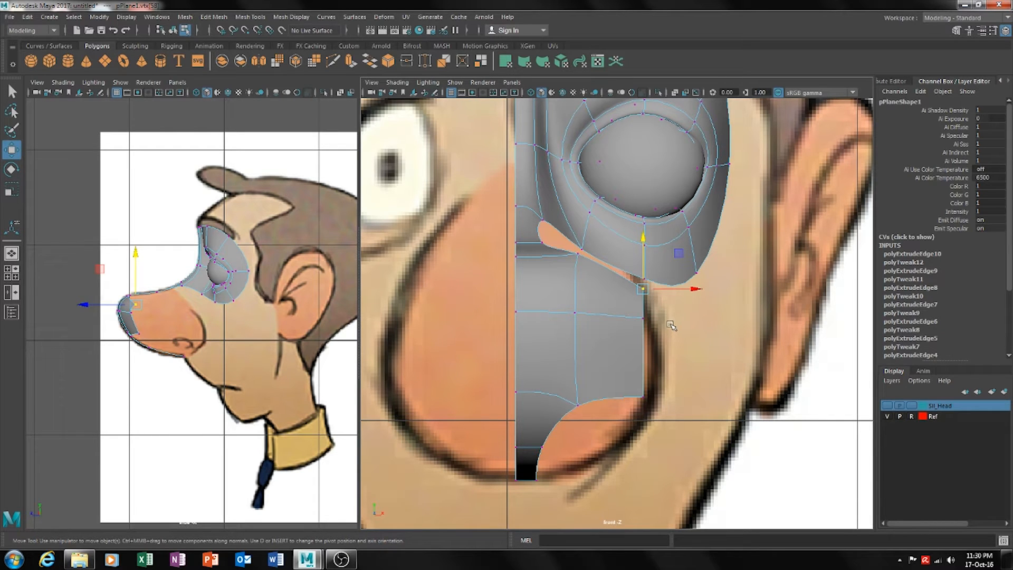
{"action": "left_click_drag", "start_coordinate": [662, 320], "coordinate": [626, 410]}
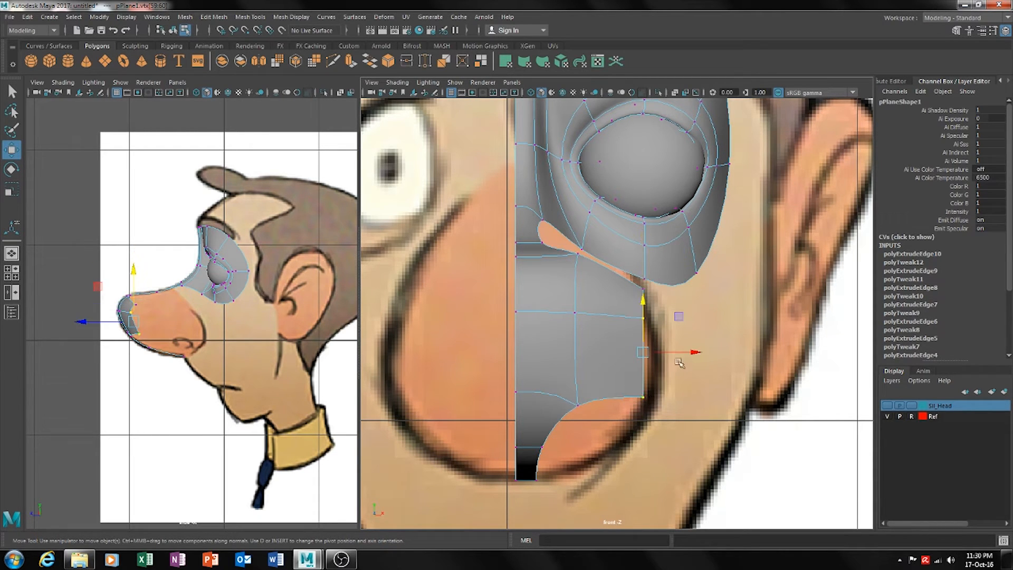
{"action": "left_click_drag", "start_coordinate": [689, 353], "coordinate": [677, 352]}
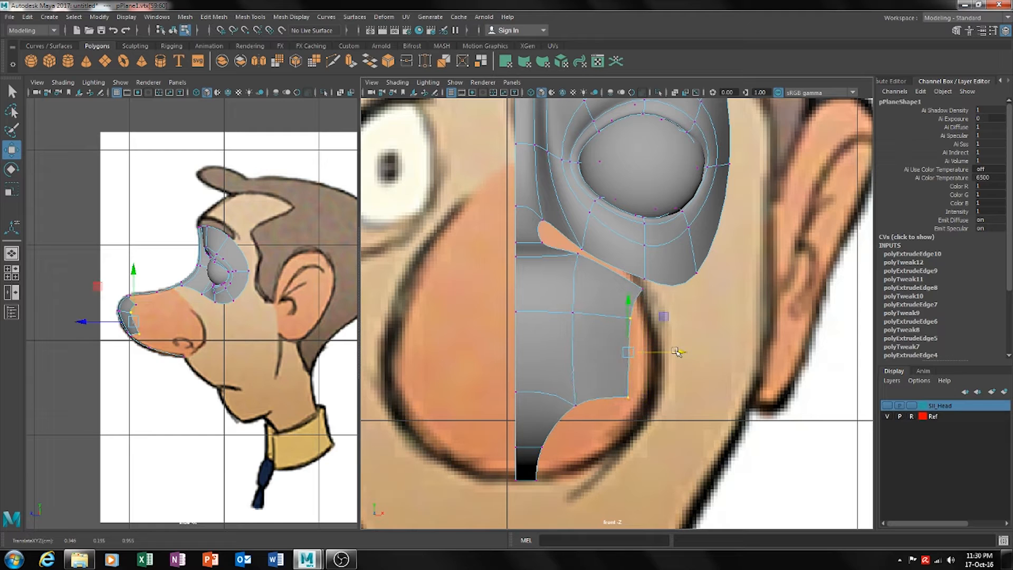
Move the nose side's upper corner vertex inward and adjust the upper middle vertex to round the shape
{"action": "mouse_move", "coordinate": [647, 283]}
{"action": "left_mouse_down"}
{"action": "mouse_move", "coordinate": [637, 298]}
{"action": "mouse_move", "coordinate": [655, 289]}
{"action": "mouse_move", "coordinate": [642, 289]}
{"action": "left_mouse_up"}
{"action": "left_click", "coordinate": [575, 252]}
{"action": "left_click_drag", "start_coordinate": [574, 251], "coordinate": [502, 253]}
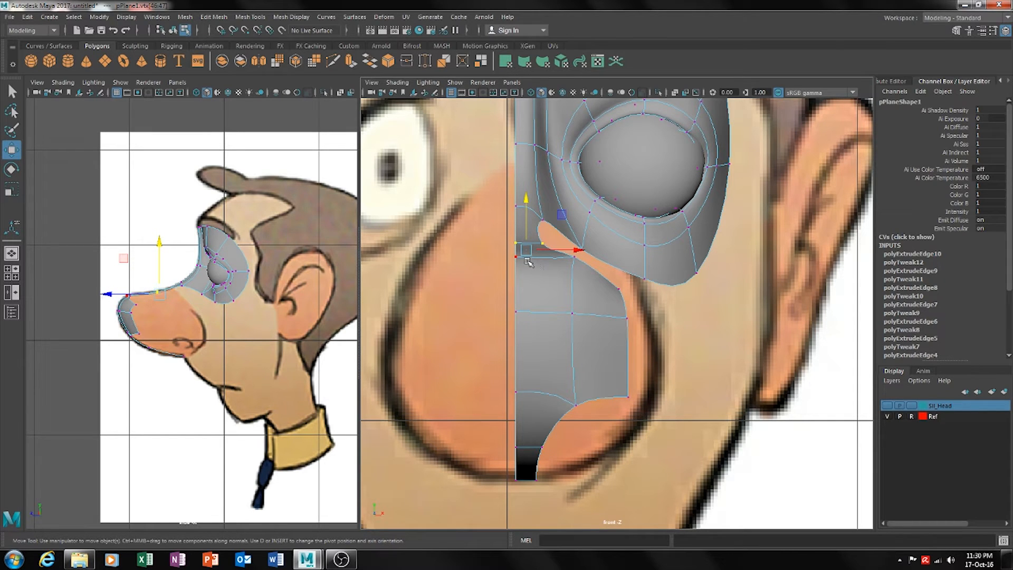
{"action": "left_click", "coordinate": [574, 257]}
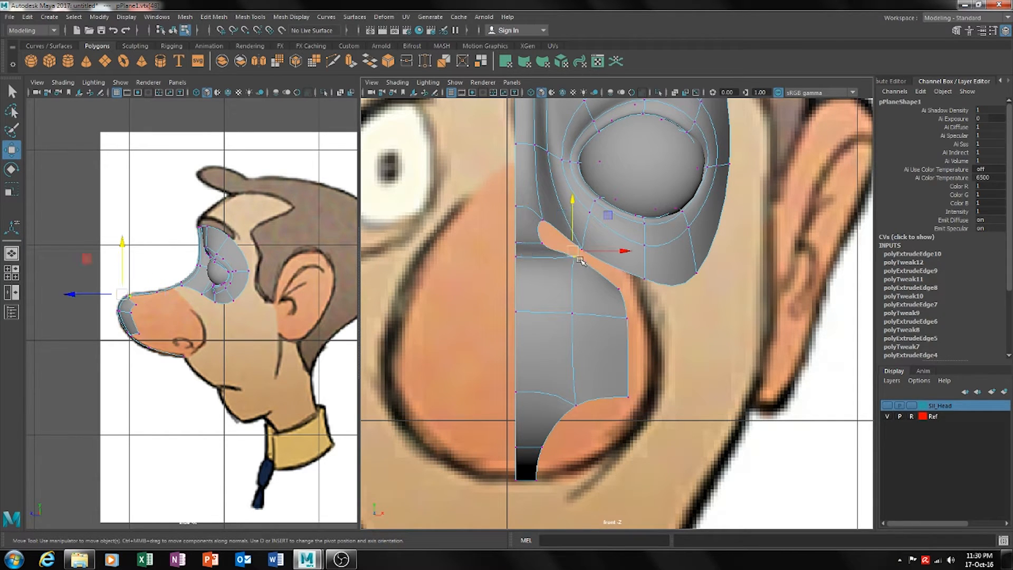
{"action": "scroll", "coordinate": [639, 402], "scroll_direction": "up", "scroll_amount": 3}
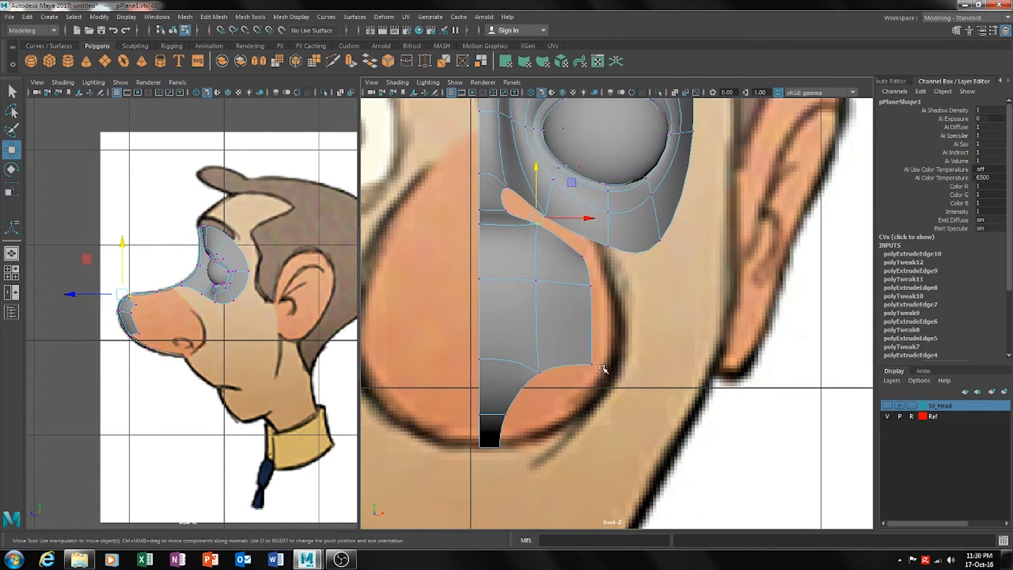
Switch to edge editing, extrude the nose side's outer edges, and move them outward along X to the front-view nose outline
{"action": "right_click_drag", "start_coordinate": [612, 258], "coordinate": [614, 230]}
{"action": "left_click", "coordinate": [623, 263]}
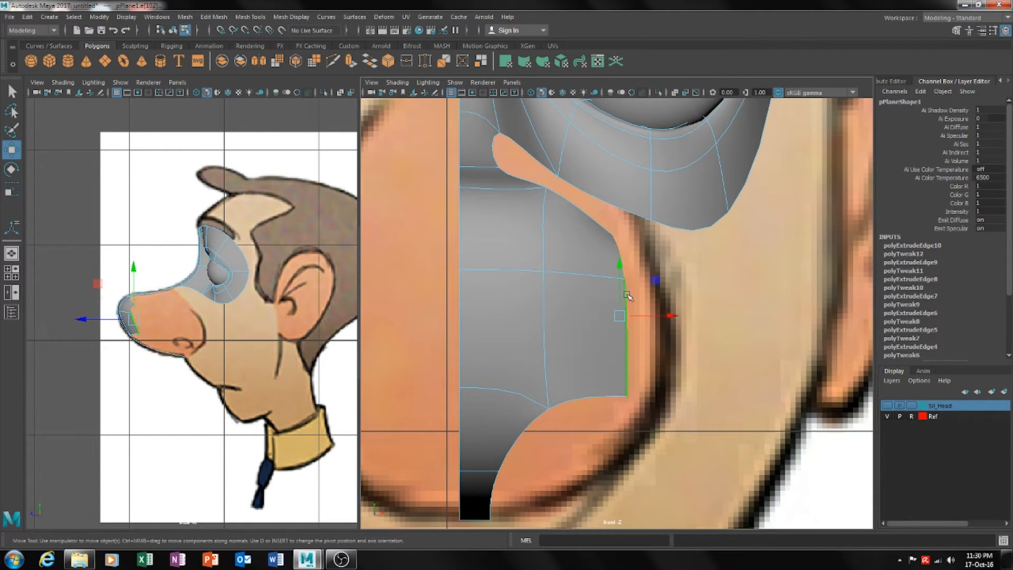
{"action": "left_click", "coordinate": [620, 253]}
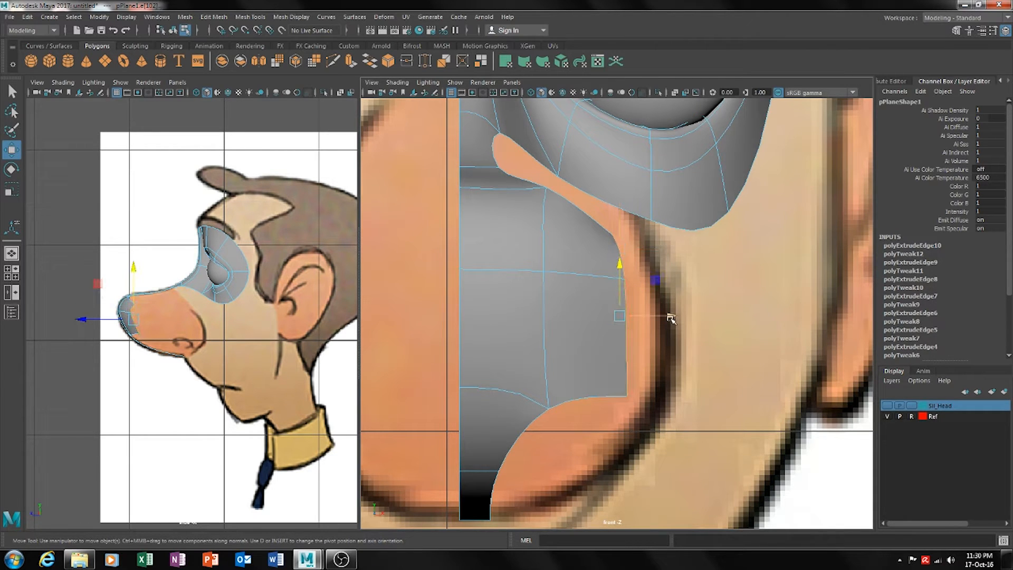
{"action": "key", "text": "ctrl+e"}
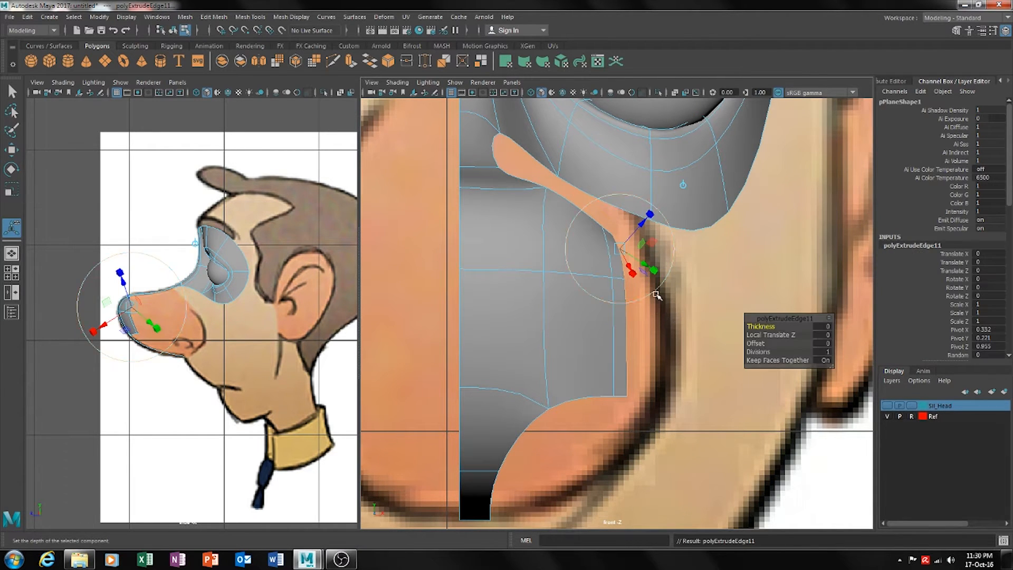
{"action": "key", "text": "w"}
{"action": "left_click_drag", "start_coordinate": [666, 315], "coordinate": [715, 317]}
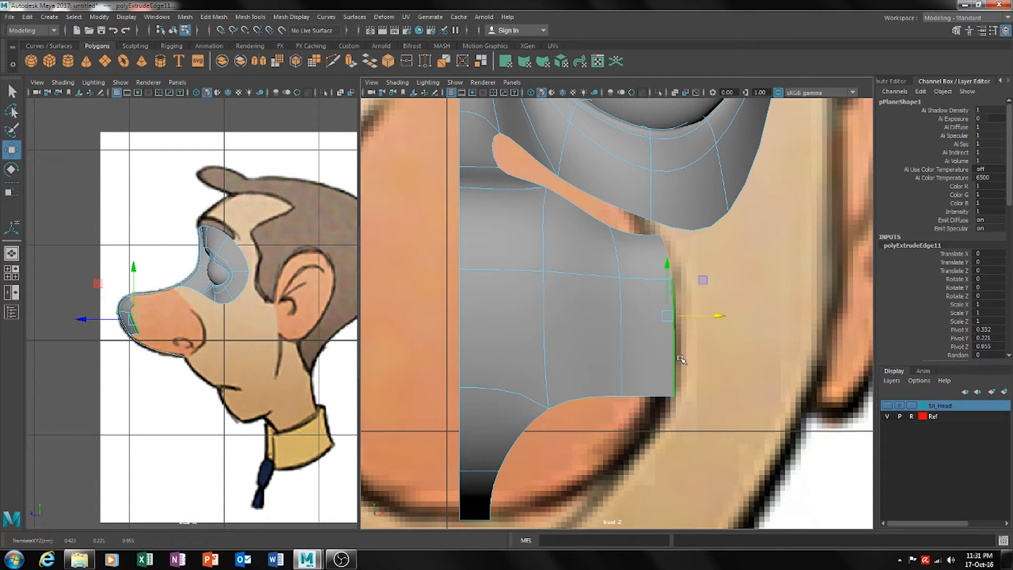
Return to perspective, flatten the newly extruded edges along Z in the side view, and move them slightly back
{"action": "scroll", "coordinate": [712, 351], "scroll_direction": "down", "scroll_amount": 6}
{"action": "scroll", "coordinate": [665, 352], "scroll_direction": "up", "scroll_amount": 6}
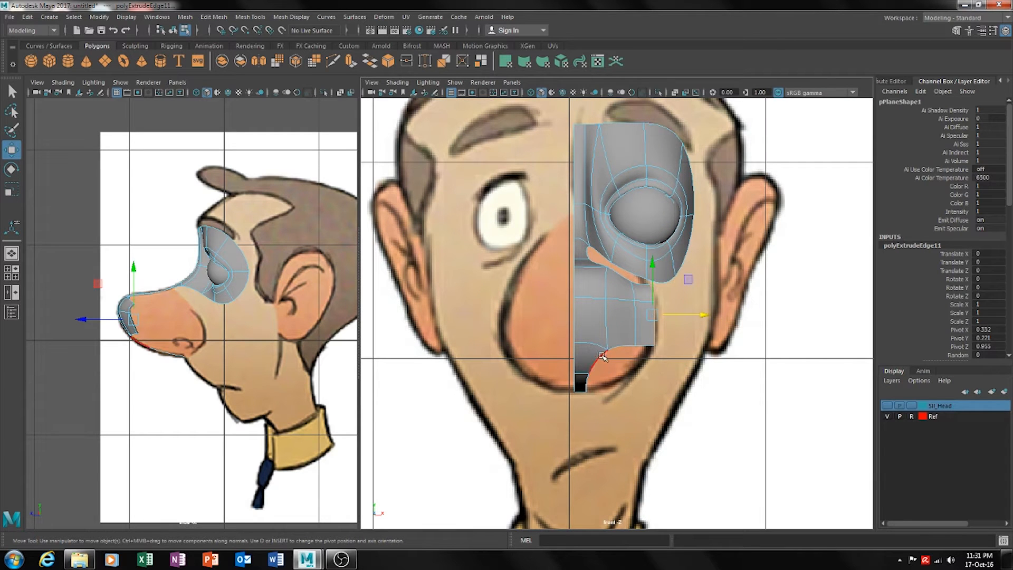
{"action": "key", "text": "space"}
{"action": "left_click_drag", "start_coordinate": [633, 337], "coordinate": [627, 386]}
{"action": "middle_click_drag", "start_coordinate": [170, 329], "coordinate": [228, 346], "text": "alt"}
{"action": "scroll", "coordinate": [228, 346], "scroll_direction": "up", "scroll_amount": 7}
{"action": "middle_click_drag", "start_coordinate": [282, 368], "coordinate": [217, 312], "text": "alt"}
{"action": "scroll", "coordinate": [218, 312], "scroll_direction": "down", "scroll_amount": 10}
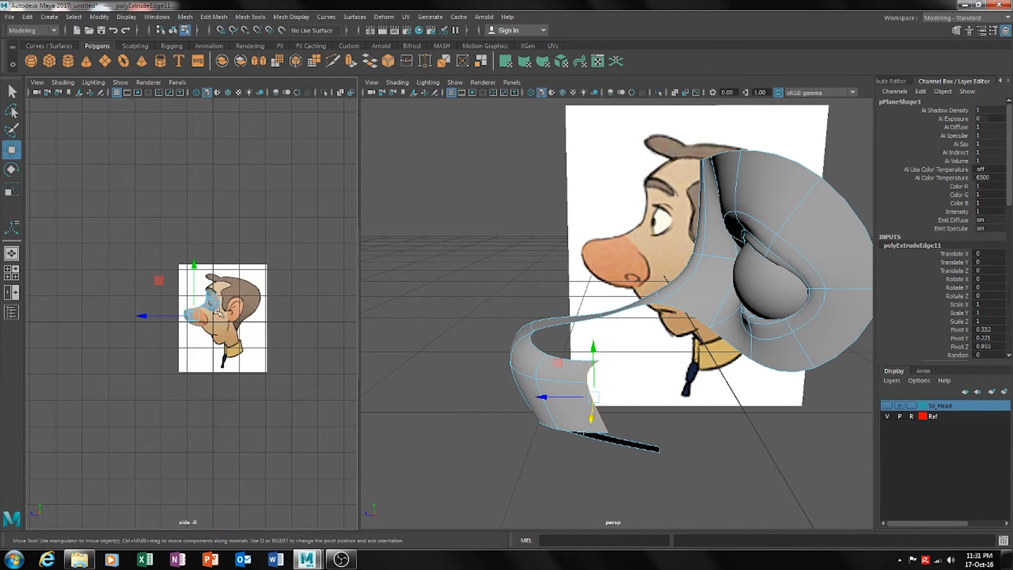
{"action": "scroll", "coordinate": [257, 357], "scroll_direction": "up", "scroll_amount": 10}
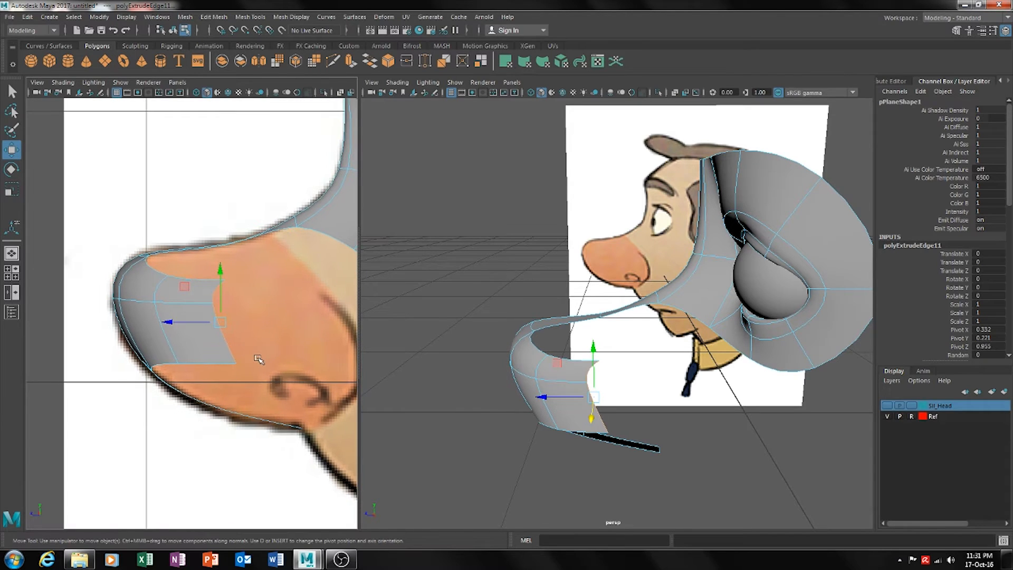
{"action": "key", "text": "r"}
{"action": "left_click_drag", "start_coordinate": [174, 322], "coordinate": [410, 323]}
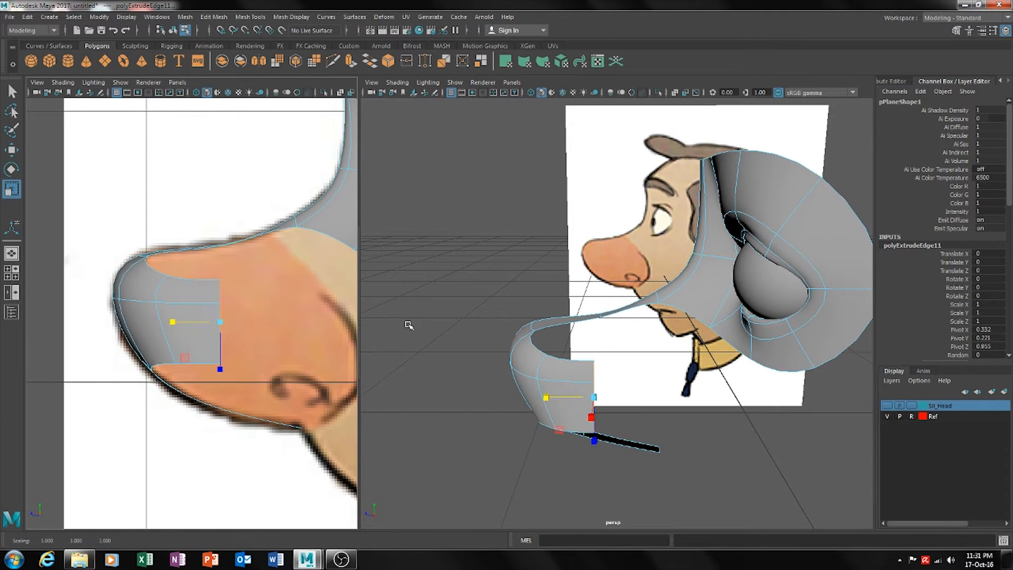
{"action": "key", "text": "w"}
{"action": "mouse_move", "coordinate": [196, 322]}
{"action": "left_mouse_down"}
{"action": "mouse_move", "coordinate": [225, 323]}
{"action": "mouse_move", "coordinate": [202, 322]}
{"action": "left_mouse_up"}
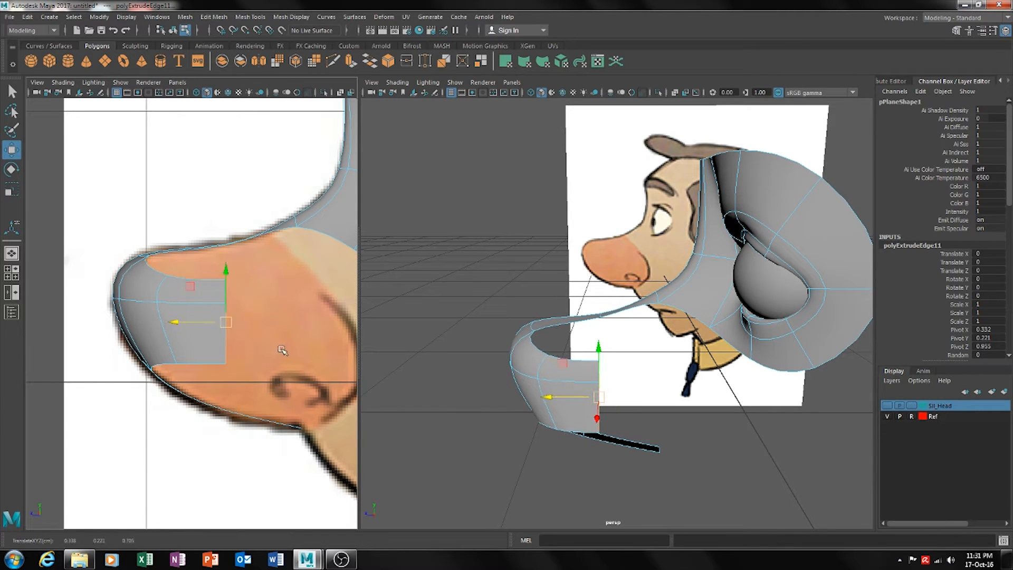
{"action": "middle_click_drag", "start_coordinate": [282, 350], "coordinate": [224, 329], "text": "alt"}
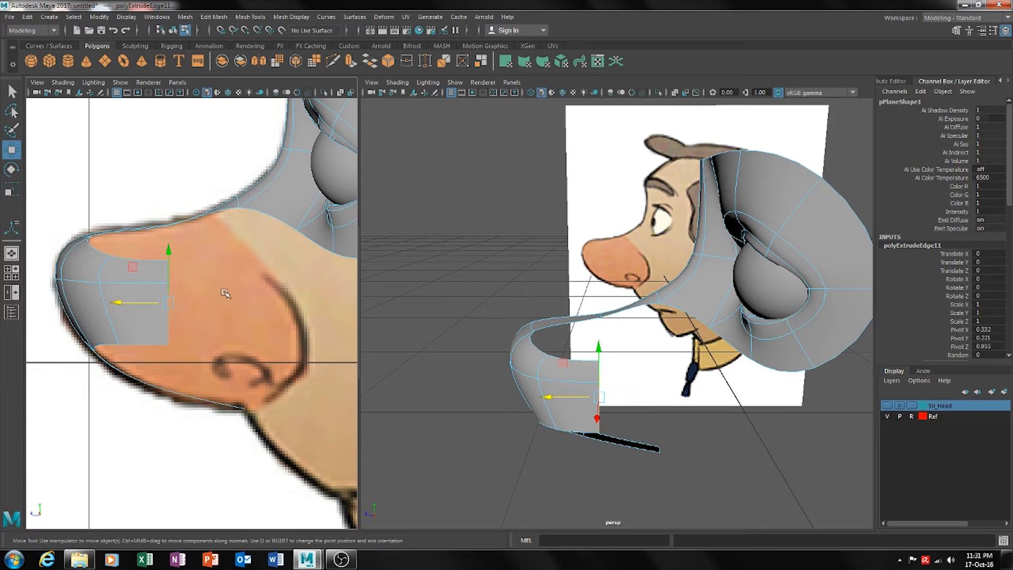
Extrude the nose side's rear edges and pull them back along Z toward the nose's rear outline in the side view
{"action": "middle_click_drag", "start_coordinate": [136, 350], "coordinate": [101, 349], "text": "alt"}
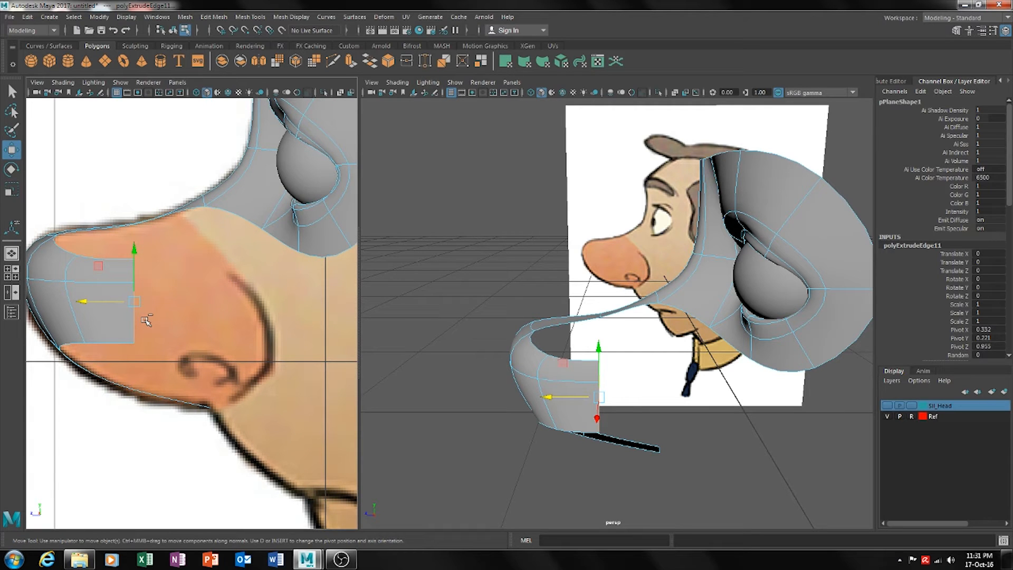
{"action": "key", "text": "ctrl+e"}
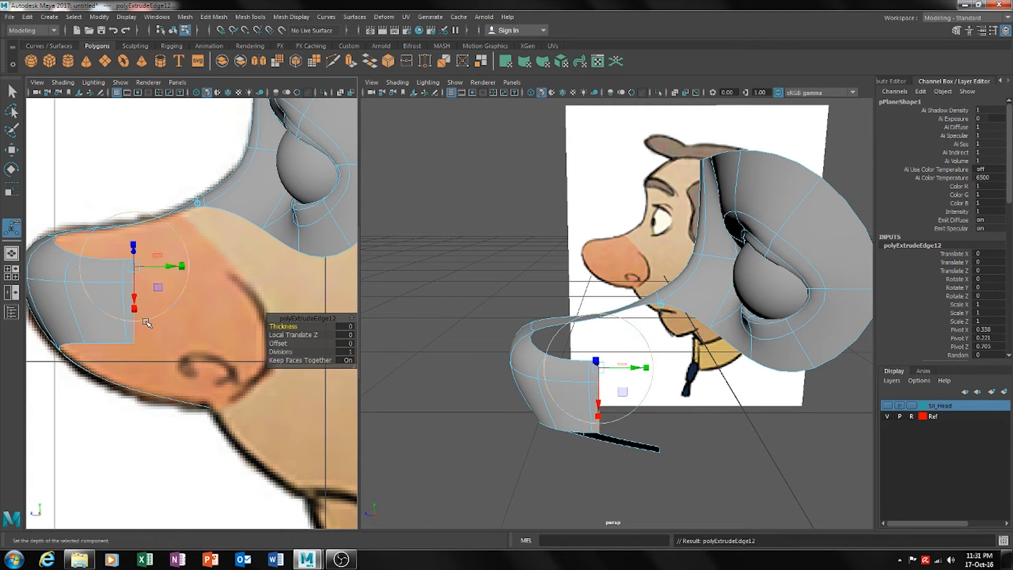
{"action": "key", "text": "w"}
{"action": "left_click_drag", "start_coordinate": [101, 308], "coordinate": [251, 326]}
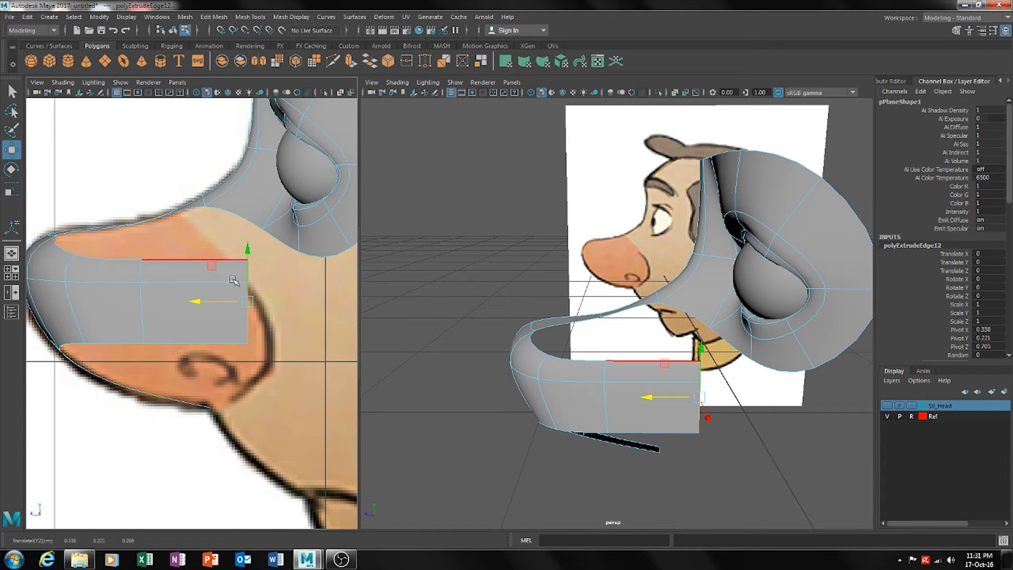
Move the extruded rear edges slightly inward along X to about 0.28 to taper the back of the nose
{"action": "scroll", "coordinate": [310, 373], "scroll_direction": "up", "scroll_amount": 6}
{"action": "middle_click_drag", "start_coordinate": [260, 341], "coordinate": [263, 368], "text": "alt"}
{"action": "key", "text": "a"}
{"action": "middle_click_drag", "start_coordinate": [202, 354], "coordinate": [221, 365], "text": "alt"}
{"action": "scroll", "coordinate": [222, 364], "scroll_direction": "up", "scroll_amount": 5}
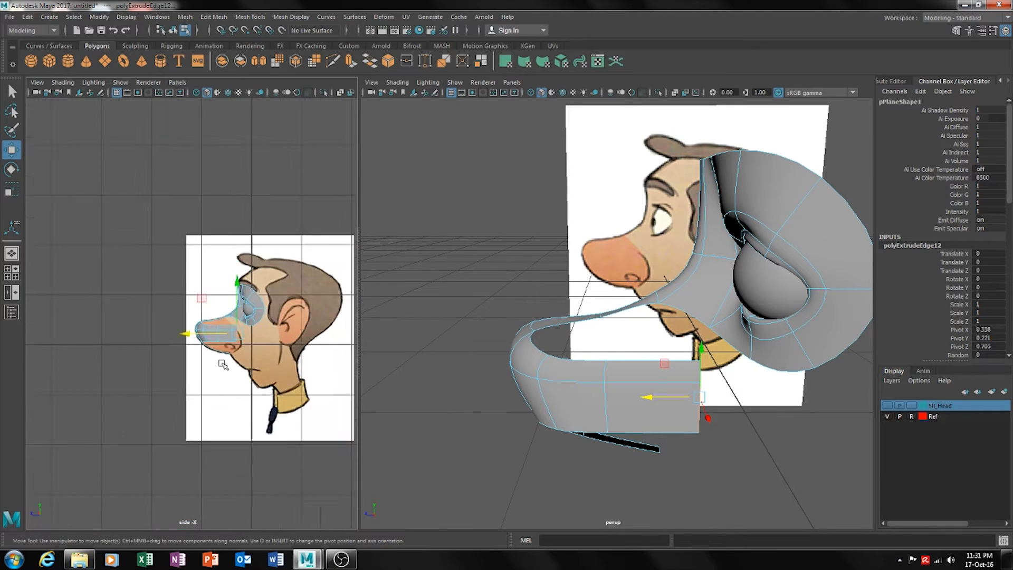
{"action": "scroll", "coordinate": [223, 364], "scroll_direction": "up", "scroll_amount": 8}
{"action": "middle_click_drag", "start_coordinate": [262, 390], "coordinate": [241, 351], "text": "alt"}
{"action": "left_click_drag", "start_coordinate": [666, 412], "coordinate": [700, 357], "text": "alt"}
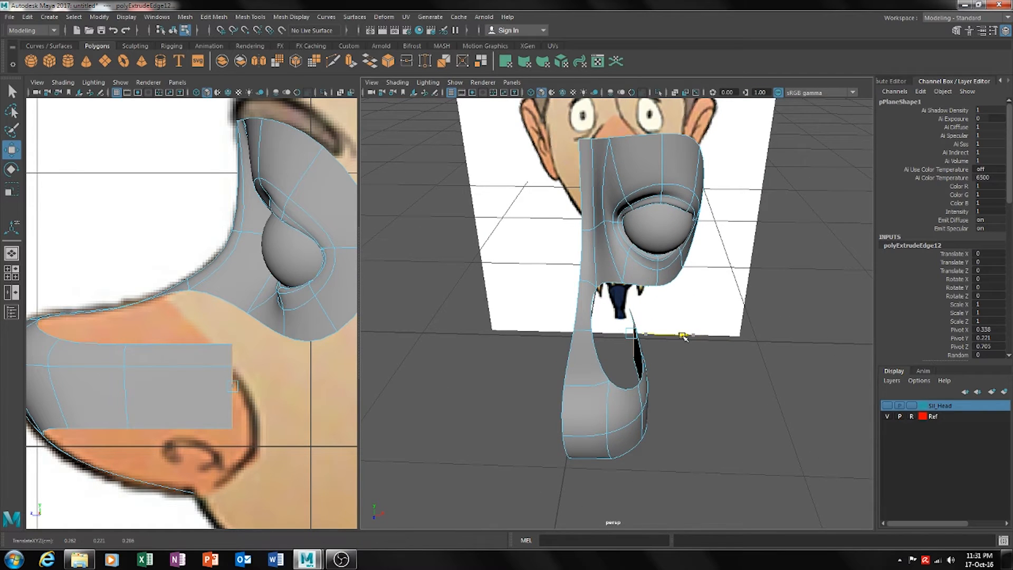
{"action": "left_click_drag", "start_coordinate": [735, 391], "coordinate": [662, 401], "text": "alt"}
Switch to vertex editing and move the nose side's rear and lower vertices in the side view to follow the reference's back curve
{"action": "right_click_drag", "start_coordinate": [206, 354], "coordinate": [167, 261]}
{"action": "left_click", "coordinate": [234, 344]}
{"action": "left_click_drag", "start_coordinate": [221, 344], "coordinate": [190, 344]}
{"action": "mouse_move", "coordinate": [243, 417]}
{"action": "left_mouse_down"}
{"action": "mouse_move", "coordinate": [225, 438]}
{"action": "mouse_move", "coordinate": [241, 429]}
{"action": "left_mouse_up"}
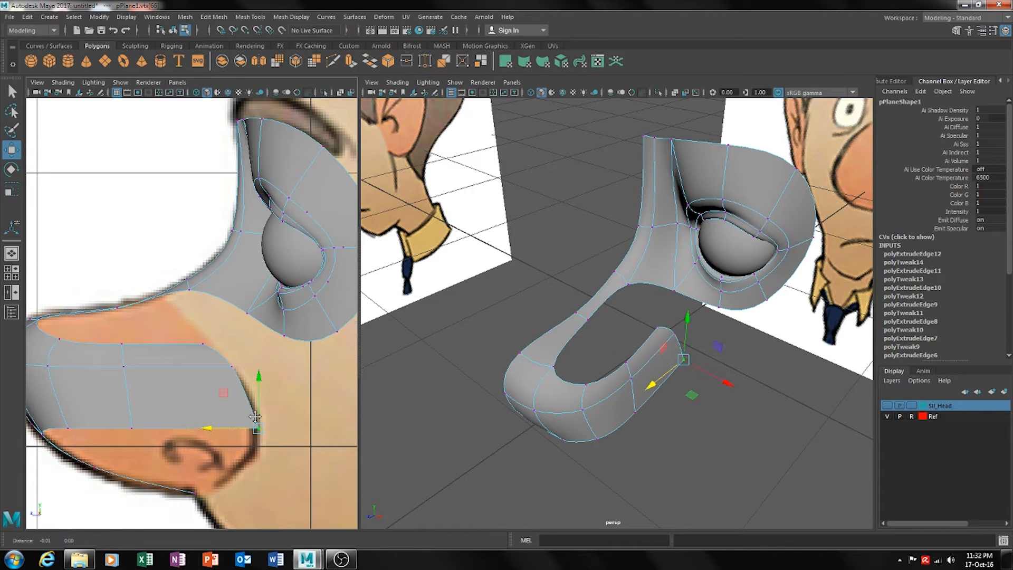
{"action": "middle_click_drag", "start_coordinate": [256, 417], "coordinate": [312, 383], "text": "alt"}
{"action": "left_click_drag", "start_coordinate": [196, 306], "coordinate": [161, 317]}
{"action": "left_click_drag", "start_coordinate": [203, 368], "coordinate": [172, 401]}
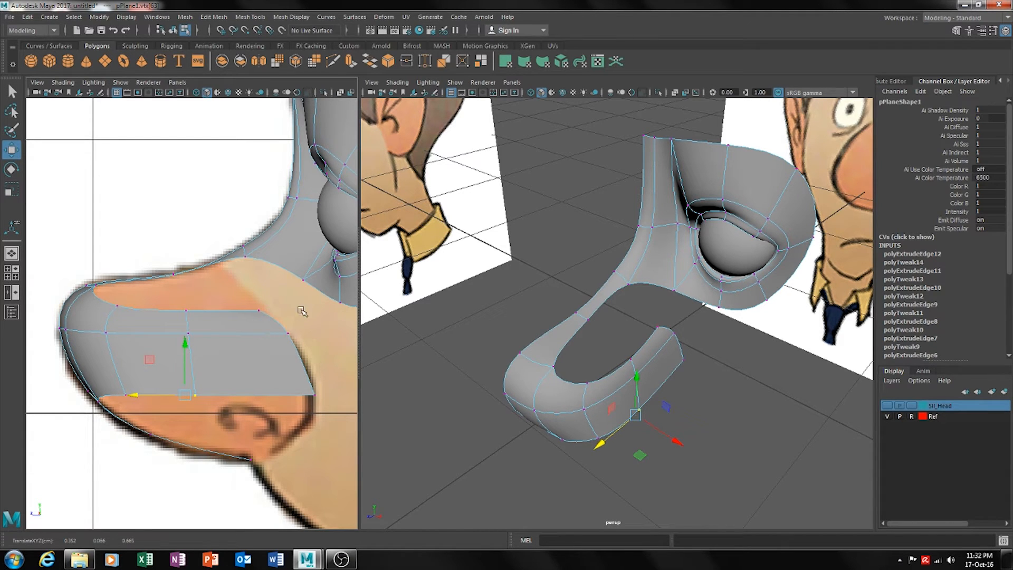
Switch to edge editing, select the upper inner edge of the nose side, and open the Modeling Toolkit
{"action": "scroll", "coordinate": [302, 311], "scroll_direction": "up", "scroll_amount": 5}
{"action": "left_click_drag", "start_coordinate": [673, 385], "coordinate": [752, 392], "text": "alt"}
{"action": "scroll", "coordinate": [749, 393], "scroll_direction": "down", "scroll_amount": 5}
{"action": "right_click_drag", "start_coordinate": [632, 363], "coordinate": [640, 229]}
{"action": "left_click_drag", "start_coordinate": [699, 388], "coordinate": [641, 397], "text": "alt"}
{"action": "left_click", "coordinate": [666, 406]}
{"action": "scroll", "coordinate": [635, 389], "scroll_direction": "up", "scroll_amount": 5}
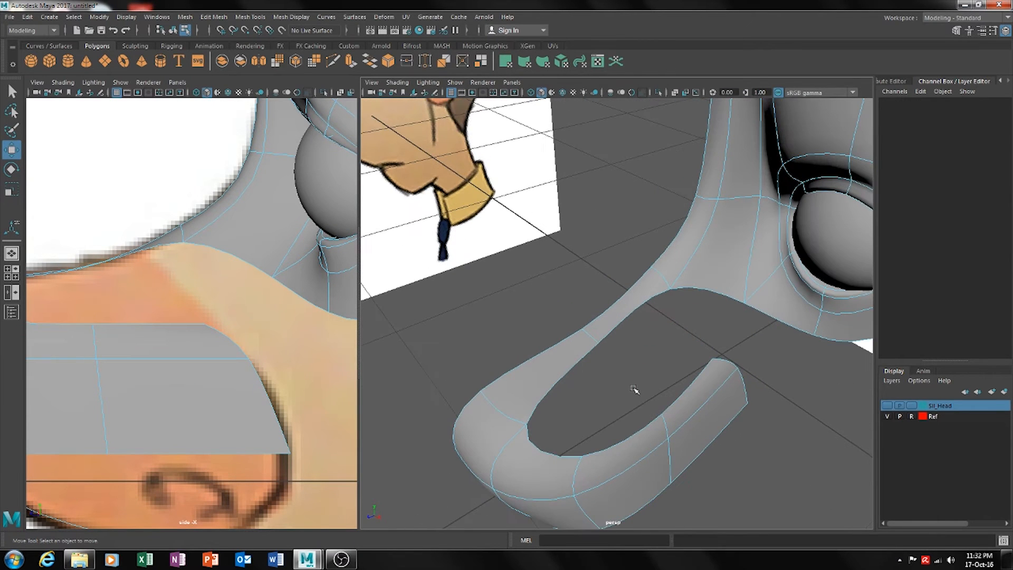
{"action": "left_click", "coordinate": [639, 433]}
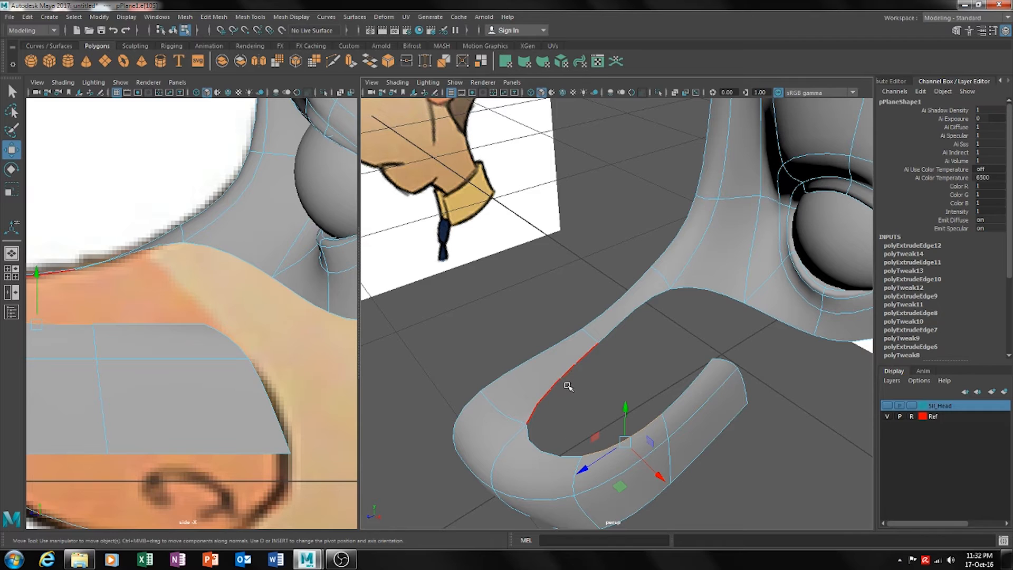
{"action": "left_click", "coordinate": [896, 83]}
{"action": "left_click", "coordinate": [804, 82]}
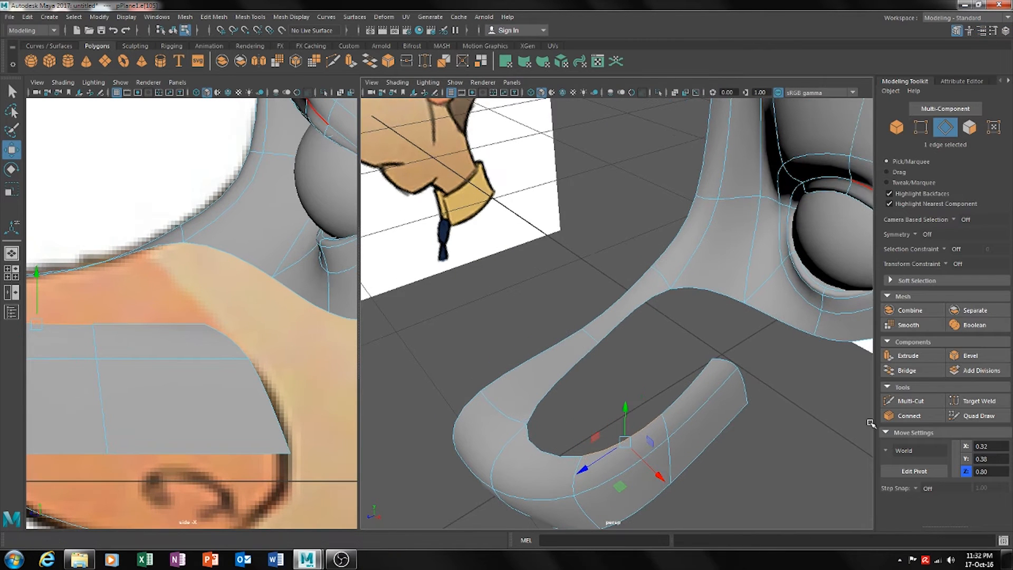
{"action": "left_click_drag", "start_coordinate": [631, 458], "coordinate": [632, 395], "text": "alt"}
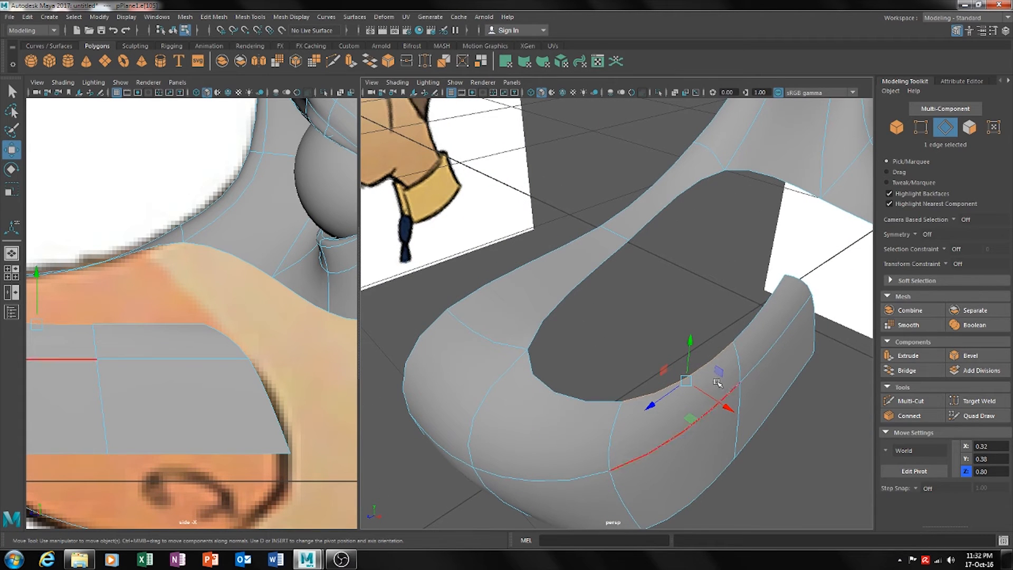
{"action": "right_click_drag", "start_coordinate": [629, 401], "coordinate": [570, 263]}
{"action": "left_click", "coordinate": [630, 402]}
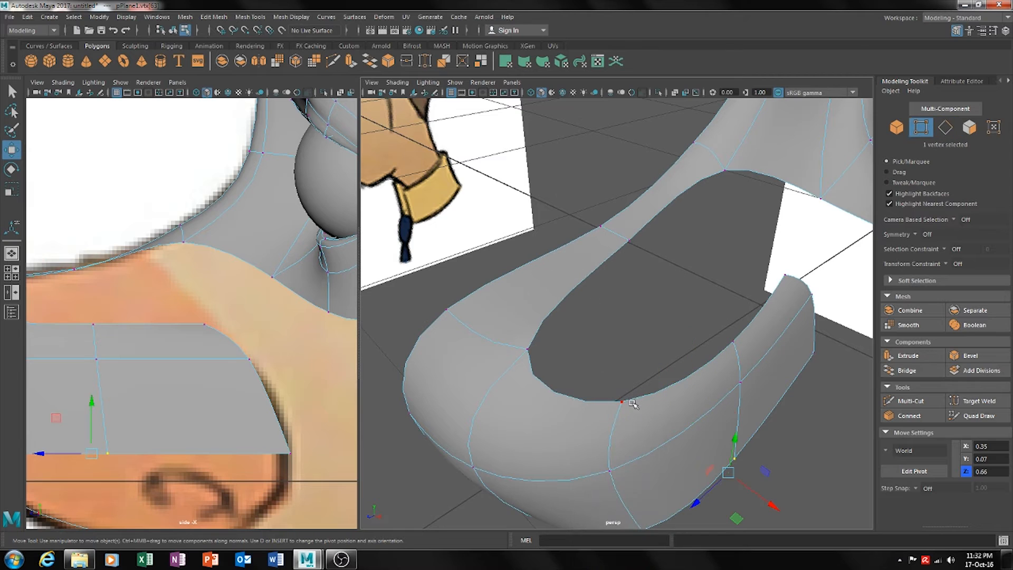
{"action": "left_click", "coordinate": [622, 402]}
{"action": "left_click", "coordinate": [733, 341], "text": "shift"}
{"action": "left_click", "coordinate": [629, 241], "text": "shift"}
{"action": "left_click", "coordinate": [527, 350], "text": "shift"}
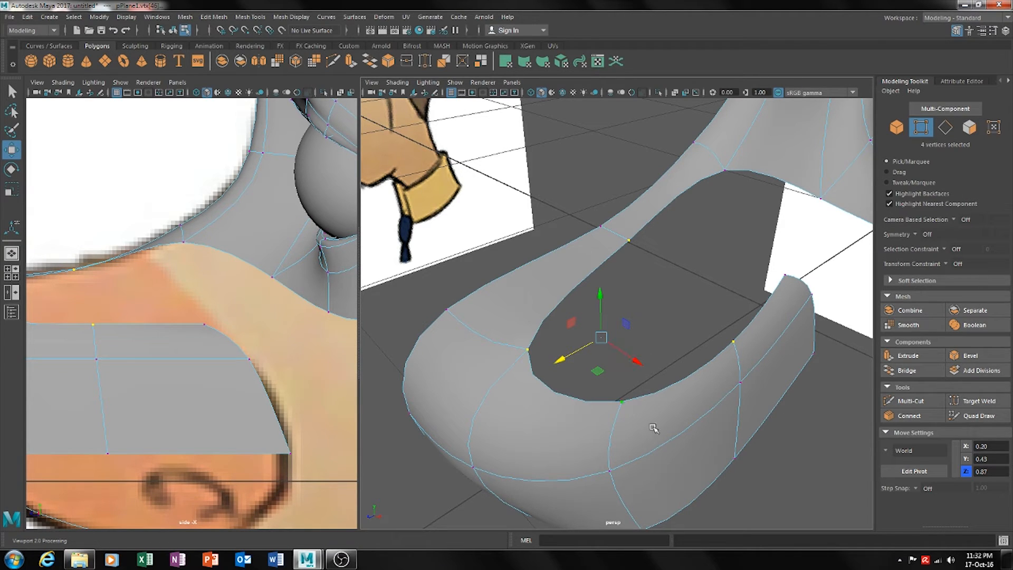
{"action": "left_click_drag", "start_coordinate": [689, 268], "coordinate": [669, 276], "text": "alt"}
{"action": "left_click", "coordinate": [667, 273]}
{"action": "left_click", "coordinate": [642, 233]}
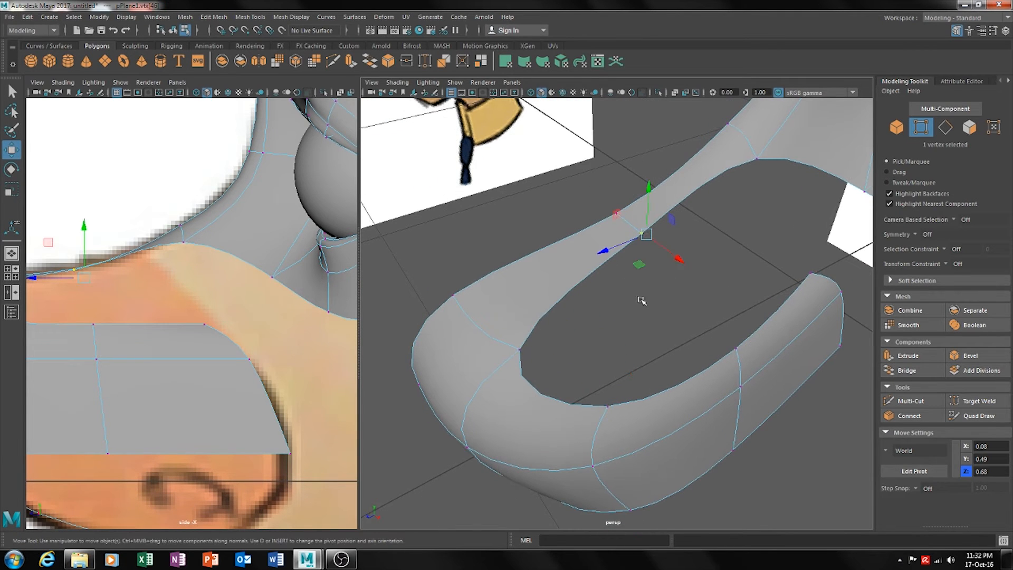
{"action": "left_click", "coordinate": [609, 394], "text": "shift"}
{"action": "left_click", "coordinate": [736, 348], "text": "shift"}
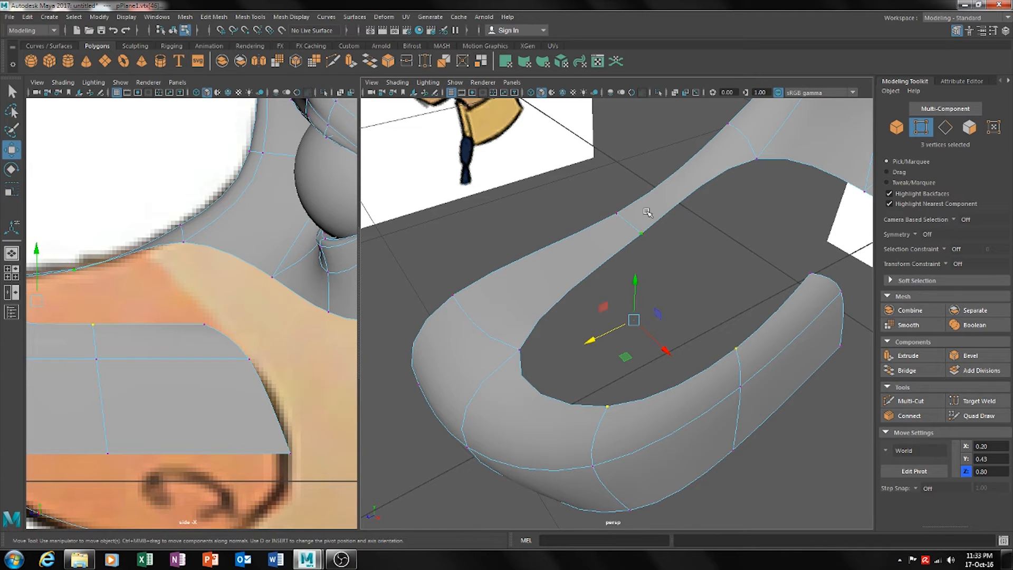
{"action": "left_click_drag", "start_coordinate": [616, 413], "coordinate": [679, 407], "text": "alt"}
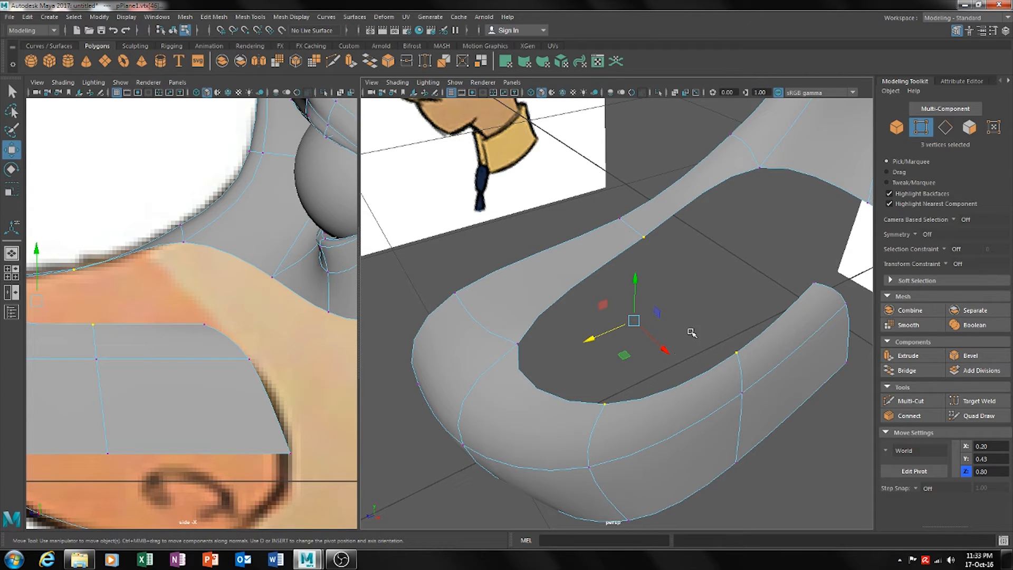
Bridge the nose side's upper edge to the facing edge of the nose's top strip
{"action": "left_click", "coordinate": [700, 350]}
{"action": "right_click_drag", "start_coordinate": [715, 368], "coordinate": [718, 230]}
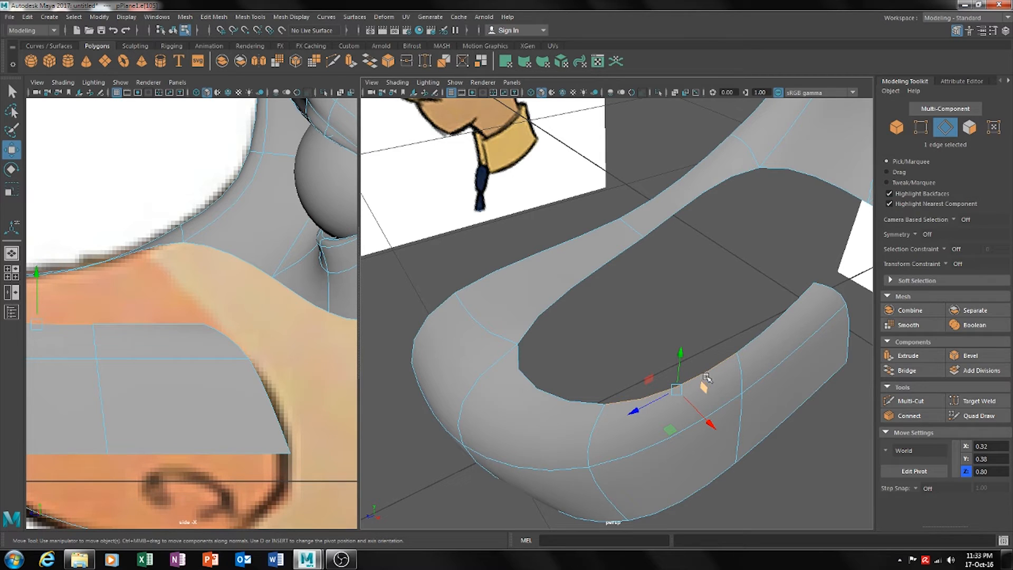
{"action": "left_click", "coordinate": [584, 276], "text": "shift"}
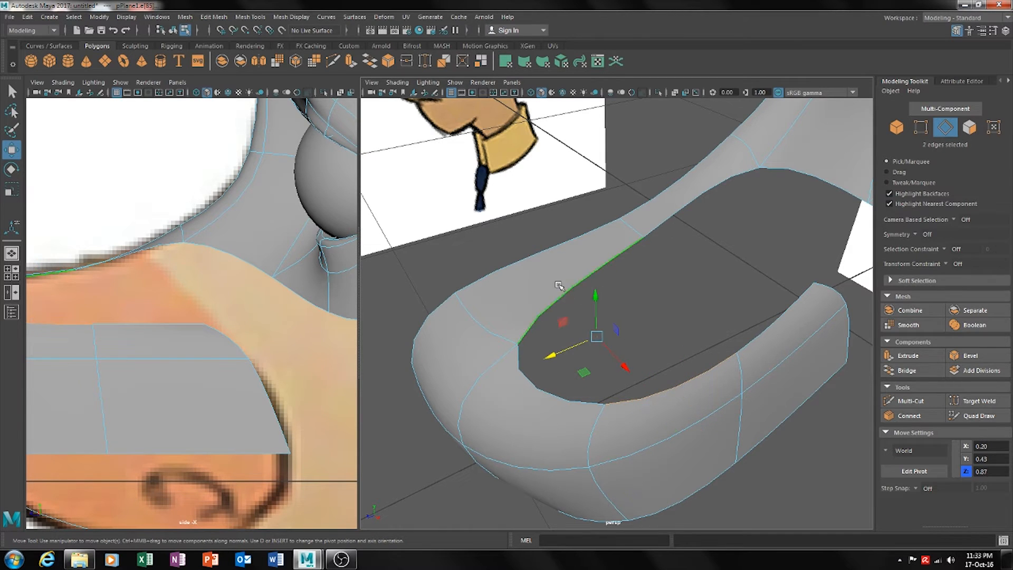
{"action": "left_click", "coordinate": [906, 370]}
Bridge the next pair of facing edges farther back on top of the nose to close the gap toward the eye
{"action": "left_click_drag", "start_coordinate": [836, 429], "coordinate": [836, 461], "text": "alt"}
{"action": "left_click", "coordinate": [760, 461]}
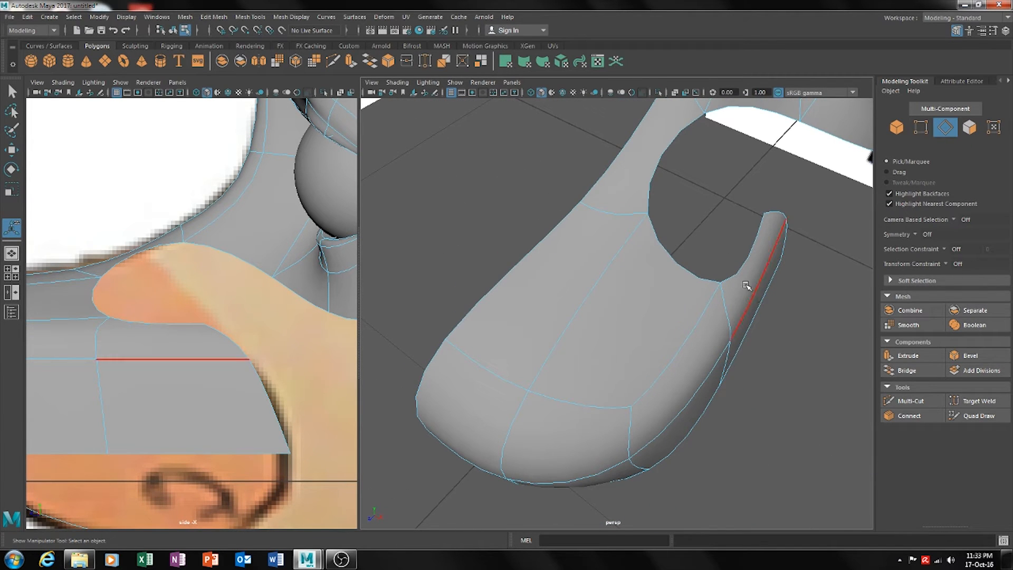
{"action": "left_click", "coordinate": [663, 171]}
{"action": "left_click", "coordinate": [661, 164], "text": "shift"}
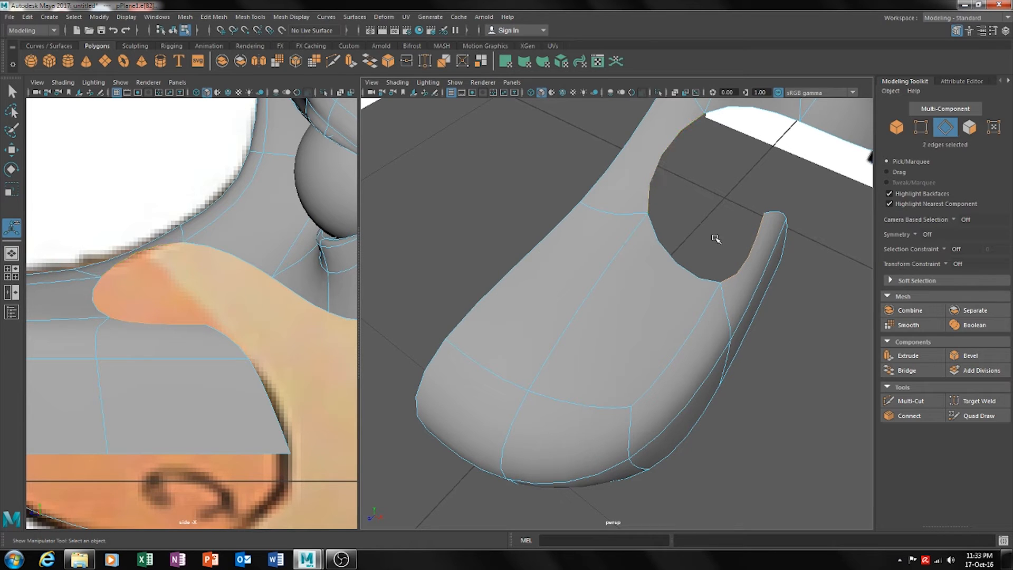
{"action": "key", "text": "g"}
{"action": "left_click_drag", "start_coordinate": [767, 430], "coordinate": [629, 448], "text": "alt"}
{"action": "scroll", "coordinate": [669, 424], "scroll_direction": "down", "scroll_amount": 5}
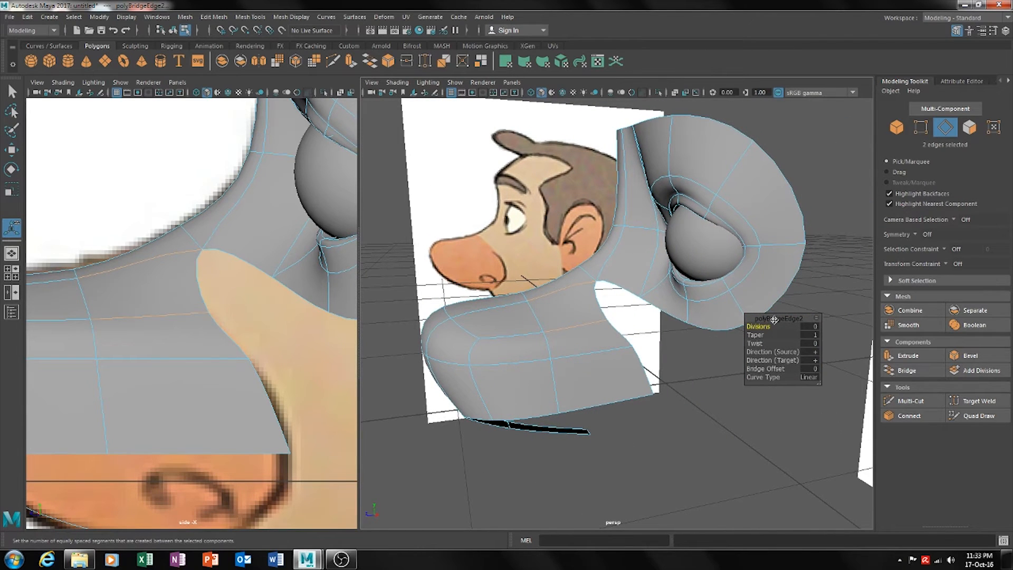
{"action": "left_click", "coordinate": [604, 455]}
On the nose's underside, bridge the front pair of facing edges between the nose side and the bottom strip
{"action": "left_click_drag", "start_coordinate": [603, 455], "coordinate": [590, 318], "text": "alt"}
{"action": "mouse_move", "coordinate": [639, 349]}
{"action": "left_mouse_down", "text": "alt"}
{"action": "mouse_move", "coordinate": [624, 347]}
{"action": "mouse_move", "coordinate": [630, 338]}
{"action": "left_mouse_up", "text": "alt"}
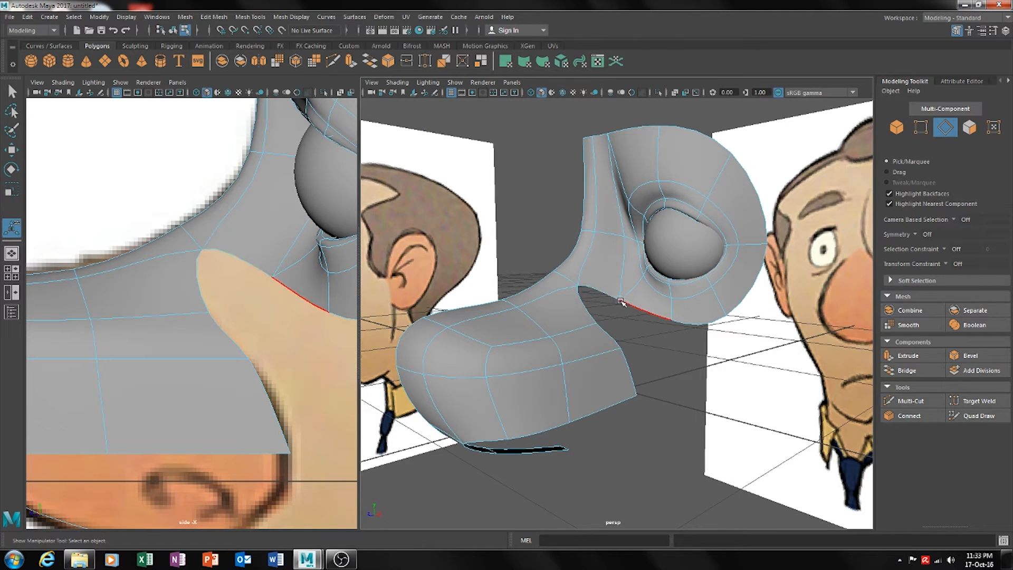
{"action": "left_click_drag", "start_coordinate": [601, 328], "coordinate": [599, 356], "text": "alt"}
{"action": "right_click_drag", "start_coordinate": [594, 255], "coordinate": [596, 274]}
{"action": "left_click_drag", "start_coordinate": [597, 275], "coordinate": [587, 343], "text": "alt"}
{"action": "left_click", "coordinate": [526, 358]}
{"action": "left_click", "coordinate": [450, 393], "text": "shift"}
{"action": "key", "text": "g"}
{"action": "left_click", "coordinate": [566, 414]}
Bridge the remaining rear pair of edges across the gap on the nose's underside
{"action": "left_click_drag", "start_coordinate": [561, 420], "coordinate": [665, 344], "text": "alt"}
{"action": "left_click", "coordinate": [702, 351]}
{"action": "left_click", "coordinate": [631, 396], "text": "shift"}
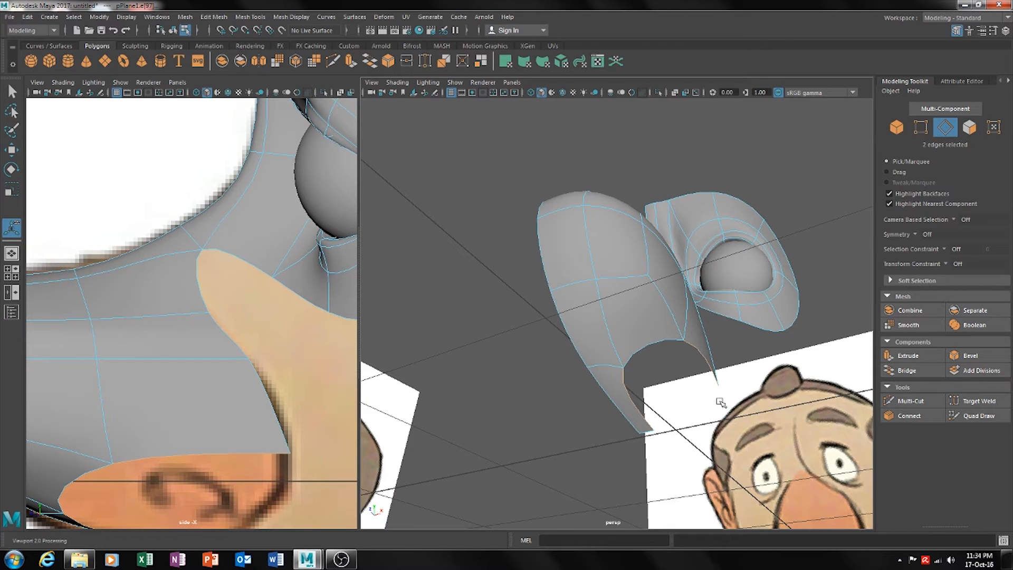
{"action": "left_click_drag", "start_coordinate": [721, 402], "coordinate": [697, 399], "text": "alt"}
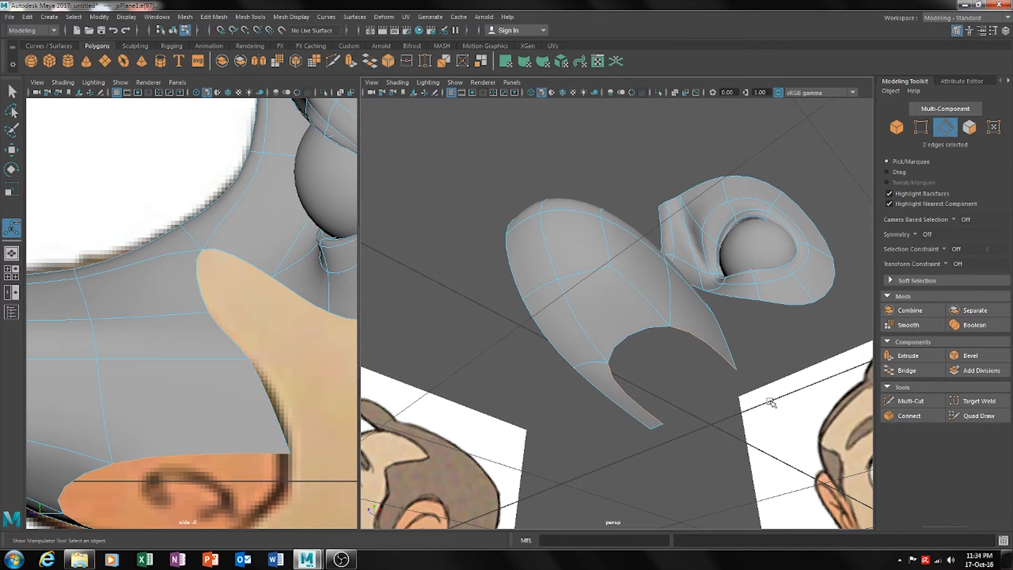
{"action": "key", "text": "g"}
{"action": "left_click", "coordinate": [698, 436]}
Switch to vertex editing in the side view and move the nose's lower rear vertex to match the reference outline
{"action": "left_click_drag", "start_coordinate": [679, 379], "coordinate": [708, 418], "text": "alt"}
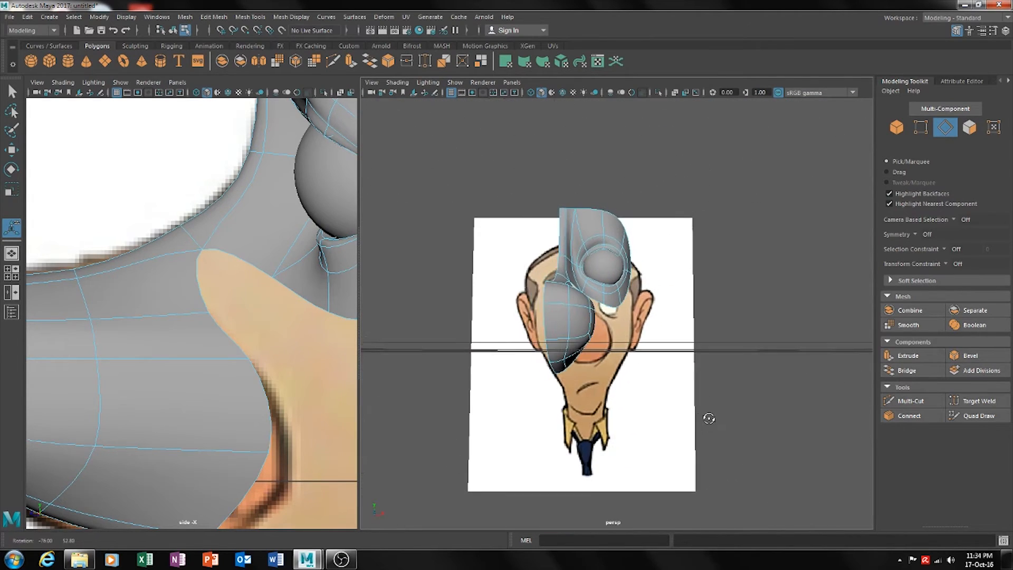
{"action": "left_click_drag", "start_coordinate": [644, 433], "coordinate": [598, 433], "text": "alt"}
{"action": "right_click_drag", "start_coordinate": [305, 405], "coordinate": [283, 326], "text": "alt"}
{"action": "scroll", "coordinate": [285, 381], "scroll_direction": "up", "scroll_amount": 6}
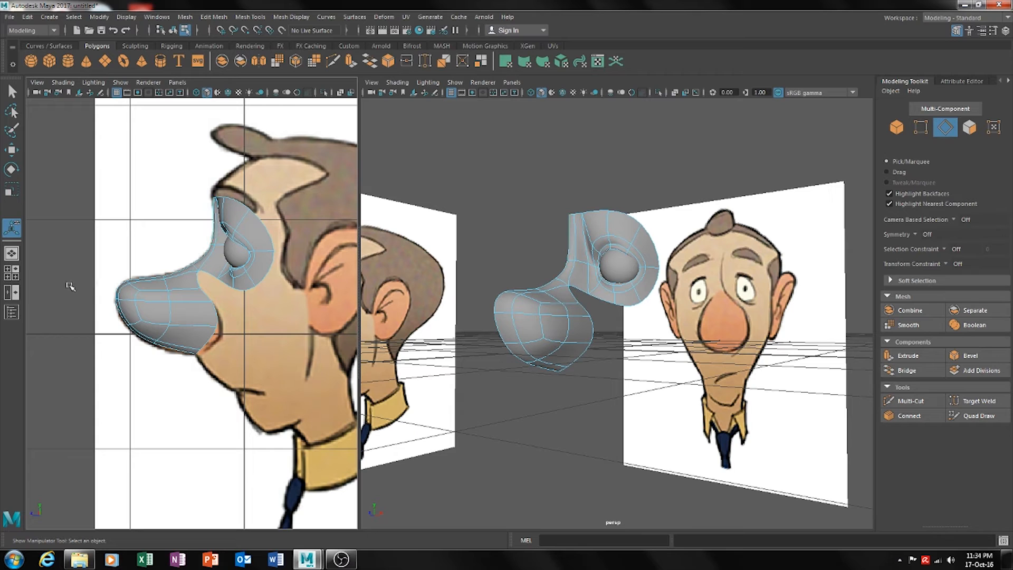
{"action": "right_click_drag", "start_coordinate": [215, 328], "coordinate": [161, 254]}
{"action": "key", "text": "q"}
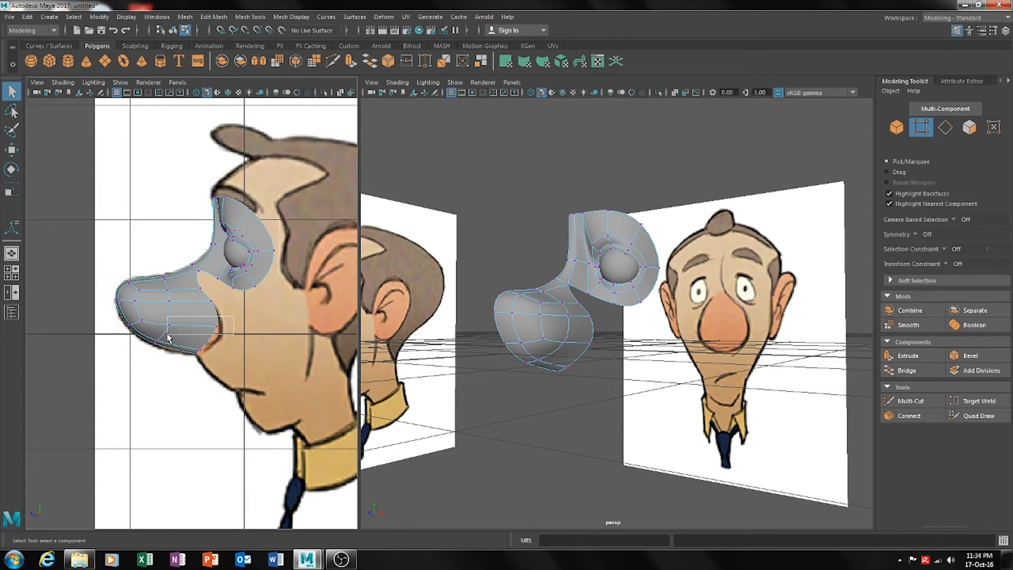
{"action": "left_click_drag", "start_coordinate": [166, 338], "coordinate": [208, 334]}
{"action": "key", "text": "w"}
{"action": "middle_click_drag", "start_coordinate": [270, 378], "coordinate": [194, 339], "text": "alt"}
{"action": "scroll", "coordinate": [323, 363], "scroll_direction": "up", "scroll_amount": 3}
{"action": "scroll", "coordinate": [194, 340], "scroll_direction": "down", "scroll_amount": 7}
{"action": "scroll", "coordinate": [229, 357], "scroll_direction": "up", "scroll_amount": 4}
{"action": "scroll", "coordinate": [228, 357], "scroll_direction": "up", "scroll_amount": 3}
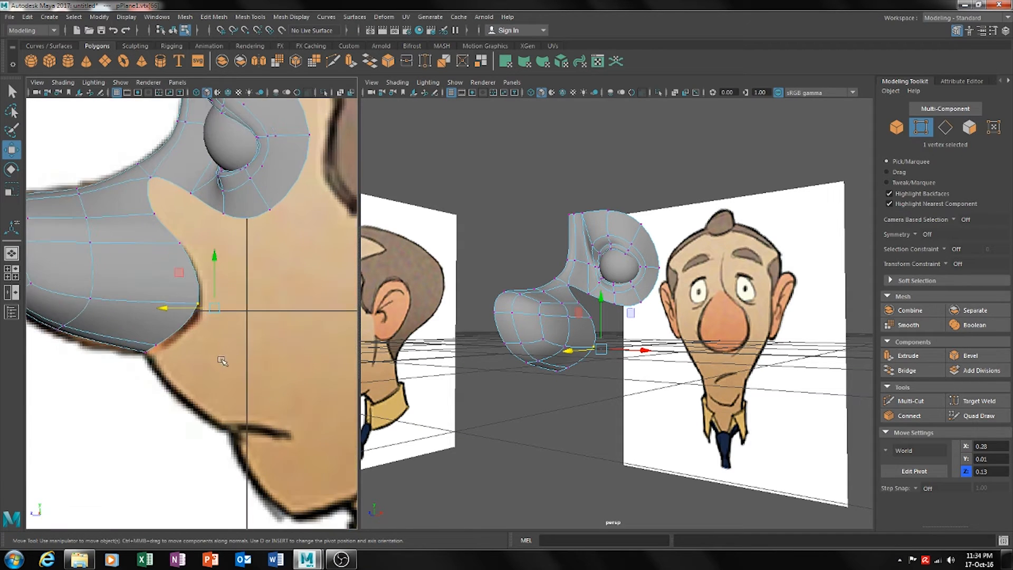
{"action": "scroll", "coordinate": [222, 359], "scroll_direction": "down", "scroll_amount": 8}
Select the rear edge of the nose's bottom strip at the centreline, extrude it, and move it down along Y to -0.50
{"action": "left_click", "coordinate": [585, 402]}
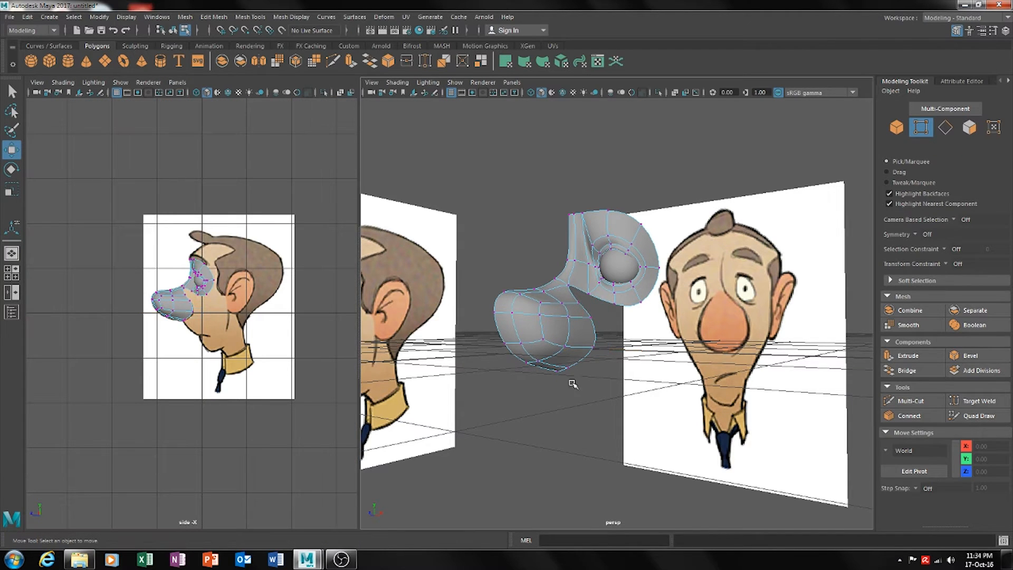
{"action": "right_click_drag", "start_coordinate": [567, 374], "coordinate": [560, 235]}
{"action": "left_click", "coordinate": [561, 369]}
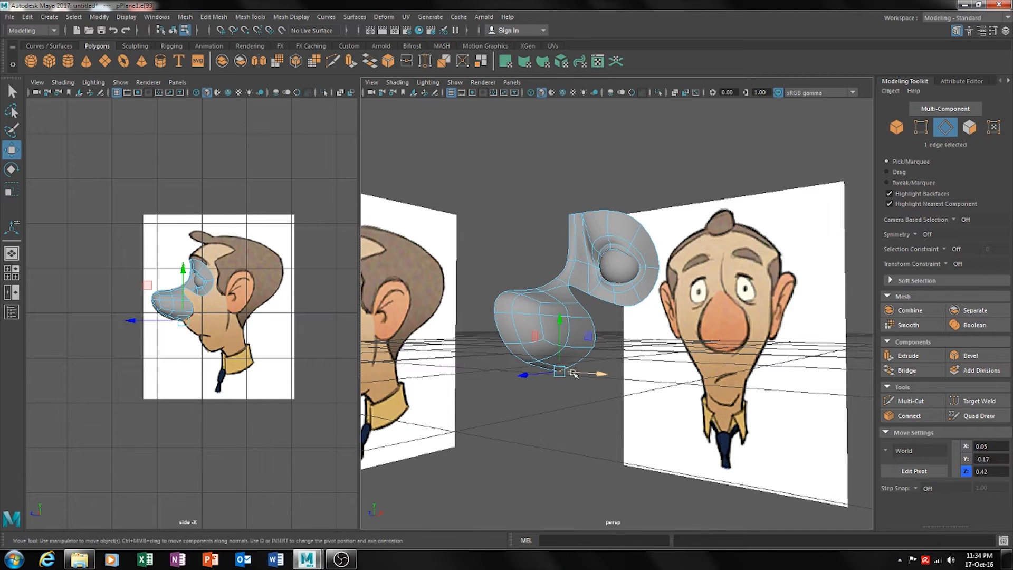
{"action": "left_click_drag", "start_coordinate": [673, 391], "coordinate": [700, 396], "text": "alt"}
{"action": "left_click_drag", "start_coordinate": [607, 381], "coordinate": [564, 345], "text": "alt"}
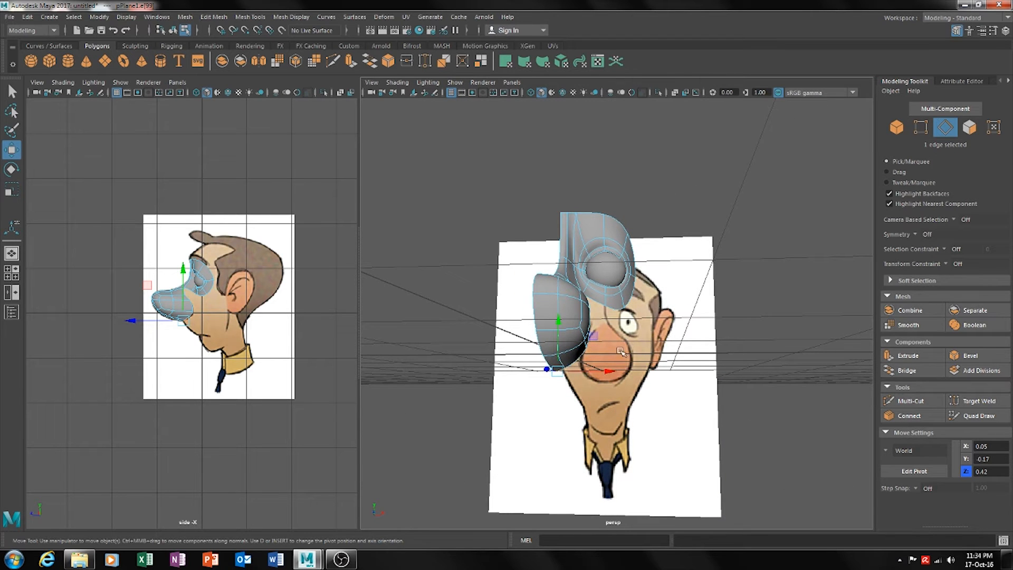
{"action": "left_click_drag", "start_coordinate": [631, 401], "coordinate": [607, 411], "text": "alt"}
{"action": "scroll", "coordinate": [608, 412], "scroll_direction": "up", "scroll_amount": 5}
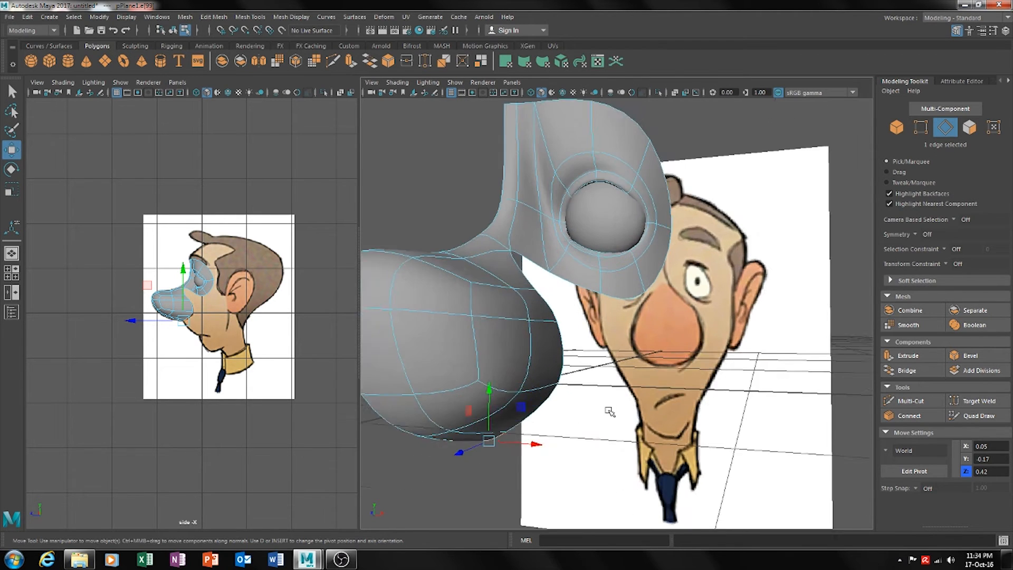
{"action": "middle_click_drag", "start_coordinate": [608, 411], "coordinate": [628, 369], "text": "alt"}
{"action": "scroll", "coordinate": [628, 369], "scroll_direction": "down", "scroll_amount": 3}
{"action": "scroll", "coordinate": [611, 408], "scroll_direction": "up", "scroll_amount": 3}
{"action": "left_click_drag", "start_coordinate": [610, 409], "coordinate": [582, 387], "text": "alt"}
{"action": "scroll", "coordinate": [616, 393], "scroll_direction": "down", "scroll_amount": 3}
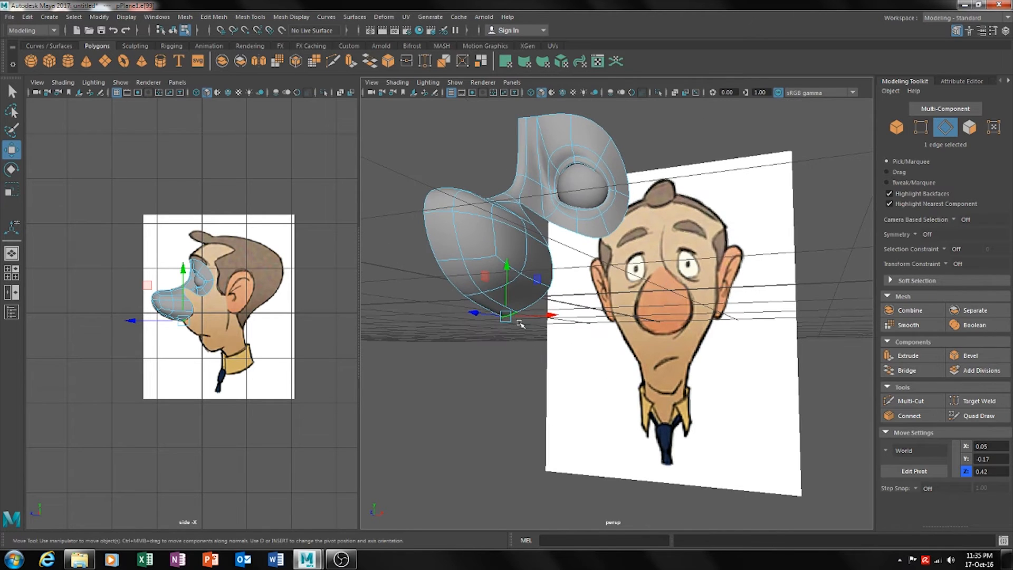
{"action": "key", "text": "ctrl+e"}
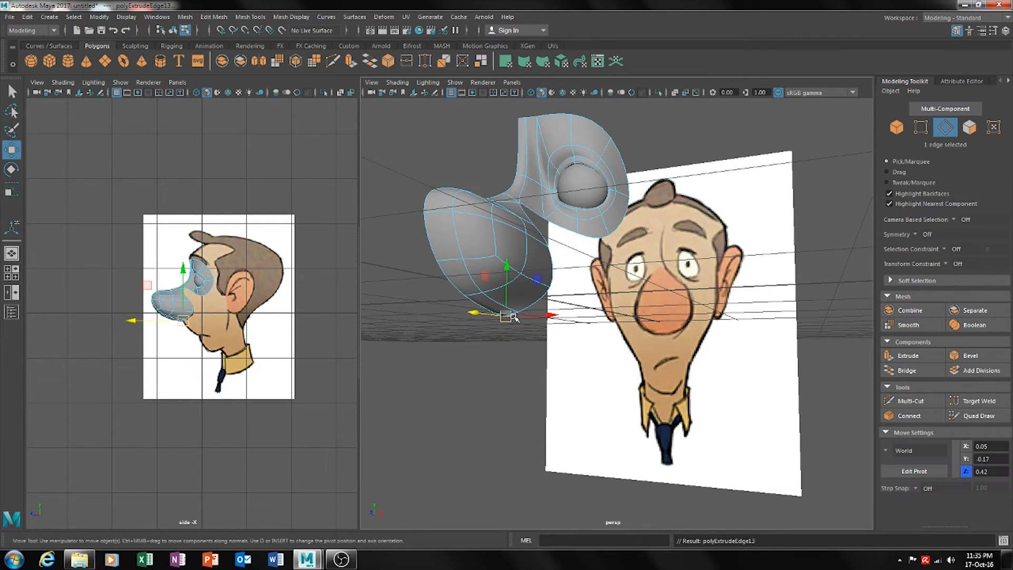
{"action": "left_click_drag", "start_coordinate": [505, 300], "coordinate": [499, 398]}
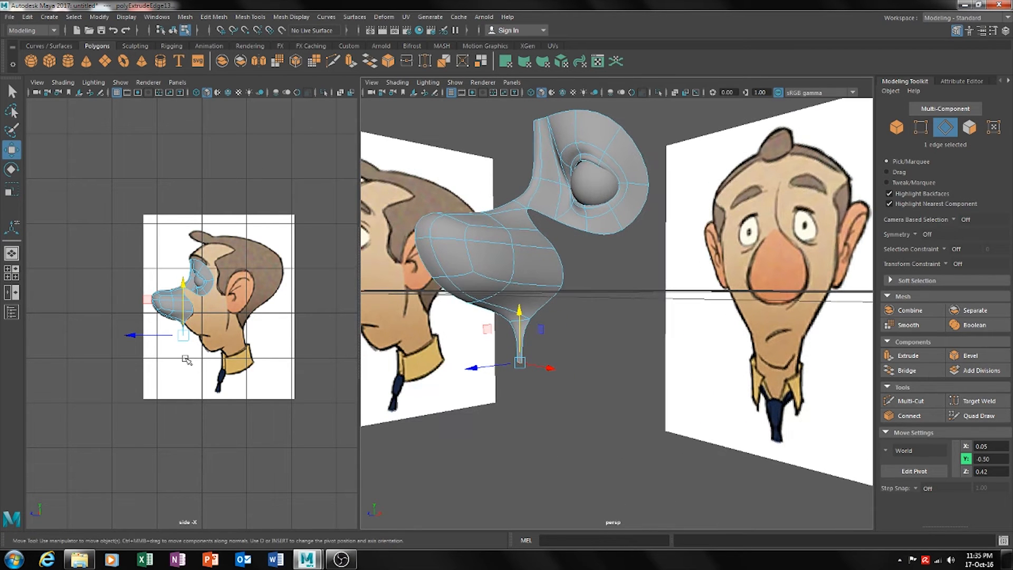
Move the extruded edge back along Z to 0.13 and adjust its Y to -0.48 to meet the upper lip in the side view
{"action": "left_click_drag", "start_coordinate": [154, 336], "coordinate": [167, 338]}
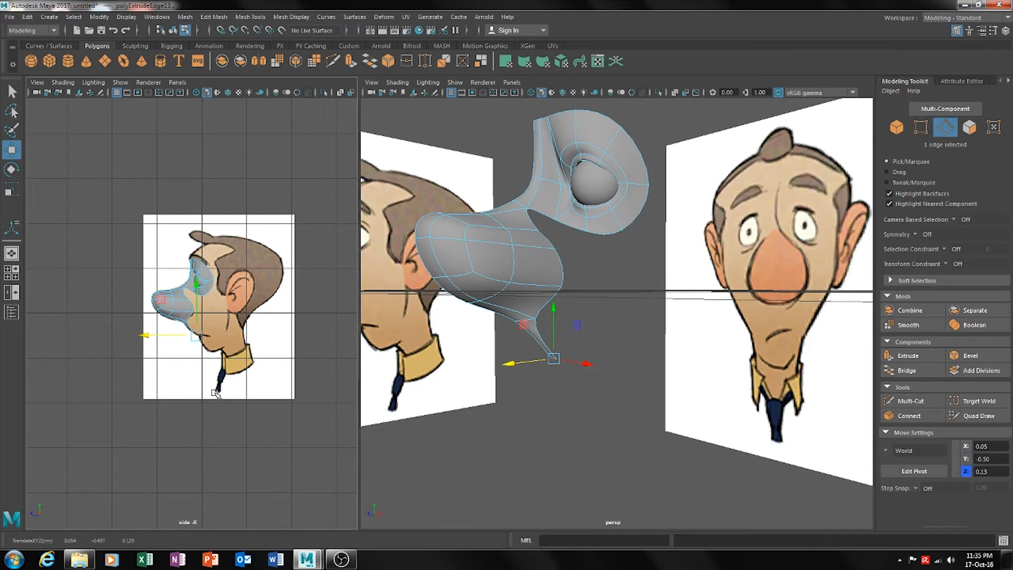
{"action": "scroll", "coordinate": [238, 433], "scroll_direction": "up", "scroll_amount": 5}
{"action": "scroll", "coordinate": [238, 432], "scroll_direction": "up", "scroll_amount": 8}
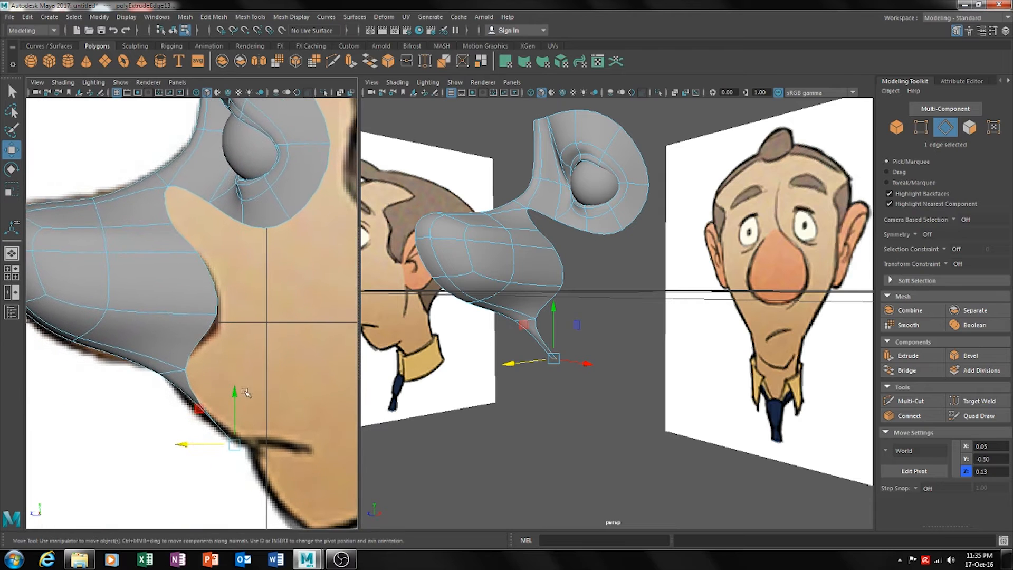
{"action": "left_click_drag", "start_coordinate": [228, 365], "coordinate": [227, 360]}
{"action": "middle_click_drag", "start_coordinate": [271, 417], "coordinate": [242, 396], "text": "alt"}
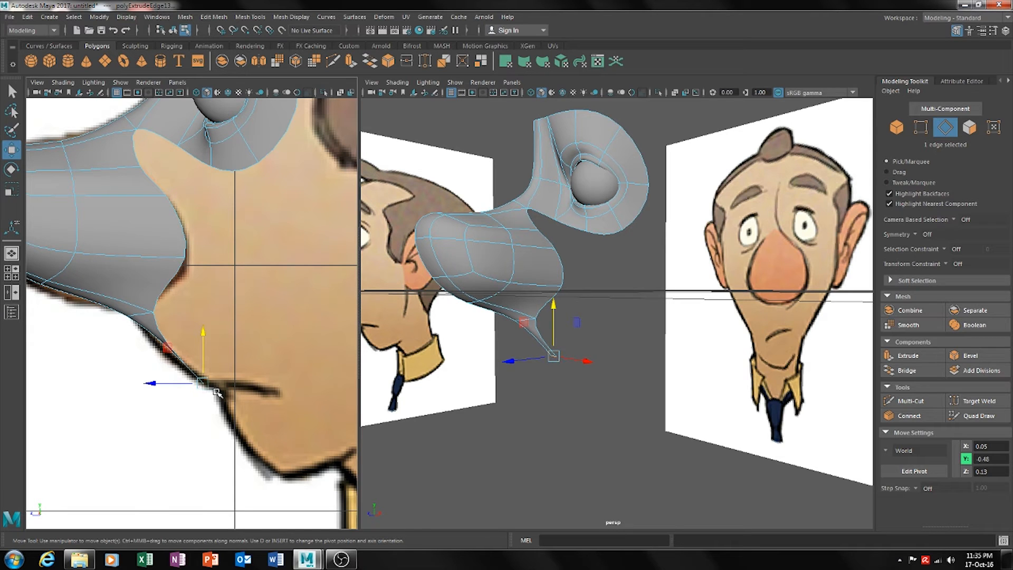
Try extruding the upper-lip strip's end edge twice, to Z 0.07 and along the mouth line to Y -0.50, Z -0.13
{"action": "key", "text": "ctrl+e"}
{"action": "key", "text": "w"}
{"action": "mouse_move", "coordinate": [184, 385]}
{"action": "left_mouse_down"}
{"action": "mouse_move", "coordinate": [213, 385]}
{"action": "mouse_move", "coordinate": [205, 383]}
{"action": "left_mouse_up"}
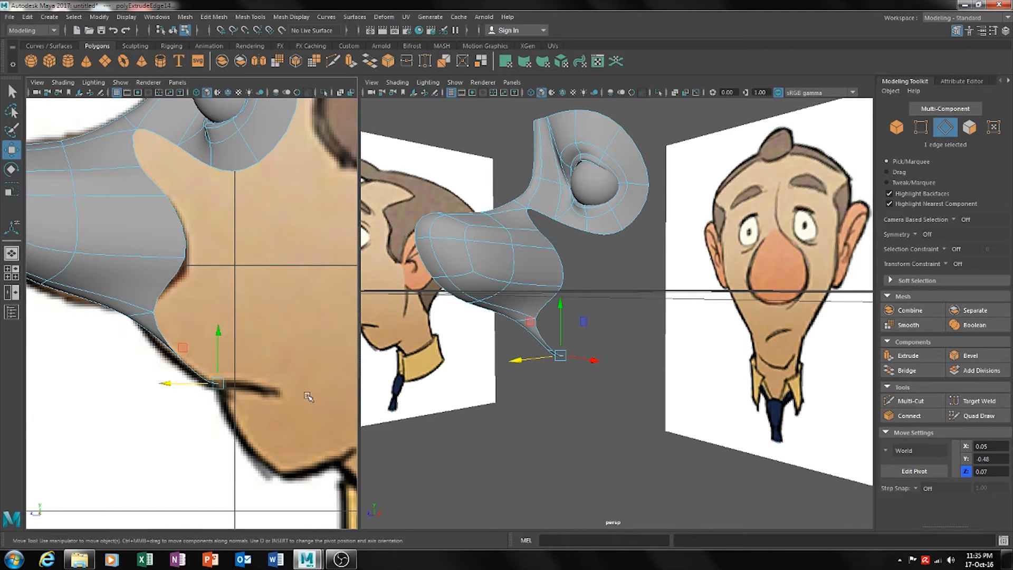
{"action": "right_click_drag", "start_coordinate": [309, 397], "coordinate": [248, 389], "text": "shift"}
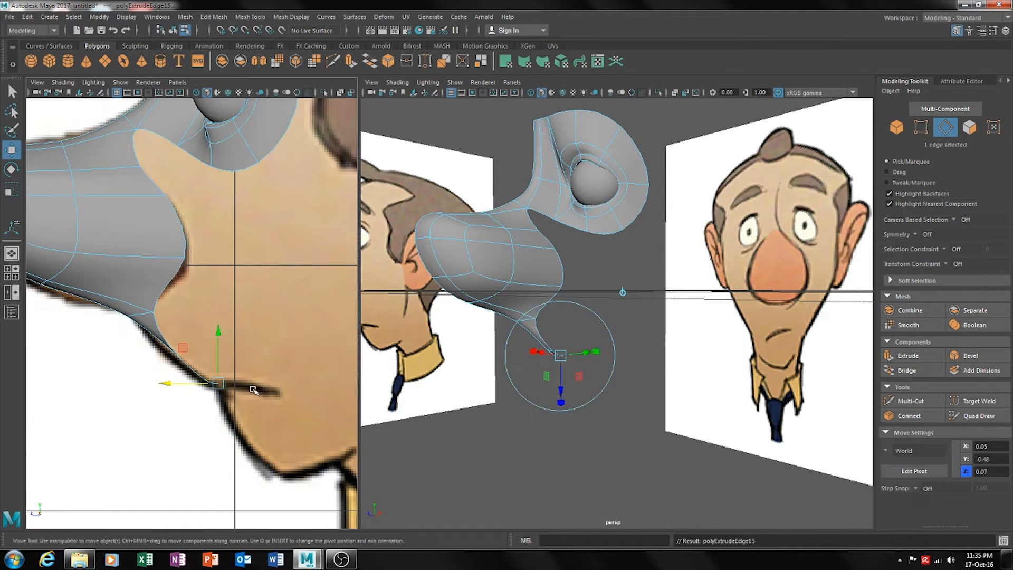
{"action": "left_click_drag", "start_coordinate": [195, 386], "coordinate": [268, 365]}
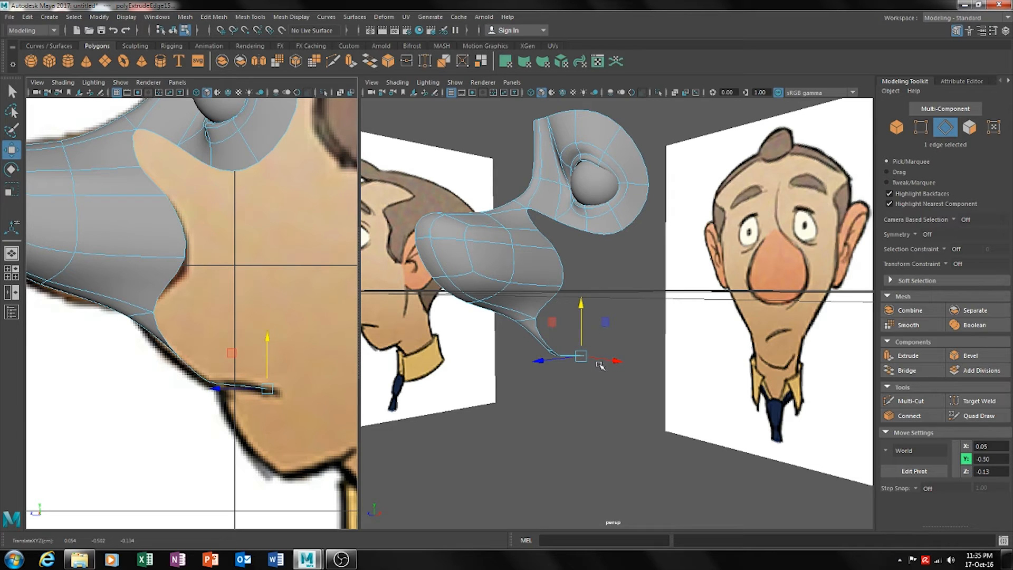
{"action": "left_click_drag", "start_coordinate": [568, 390], "coordinate": [610, 430], "text": "alt"}
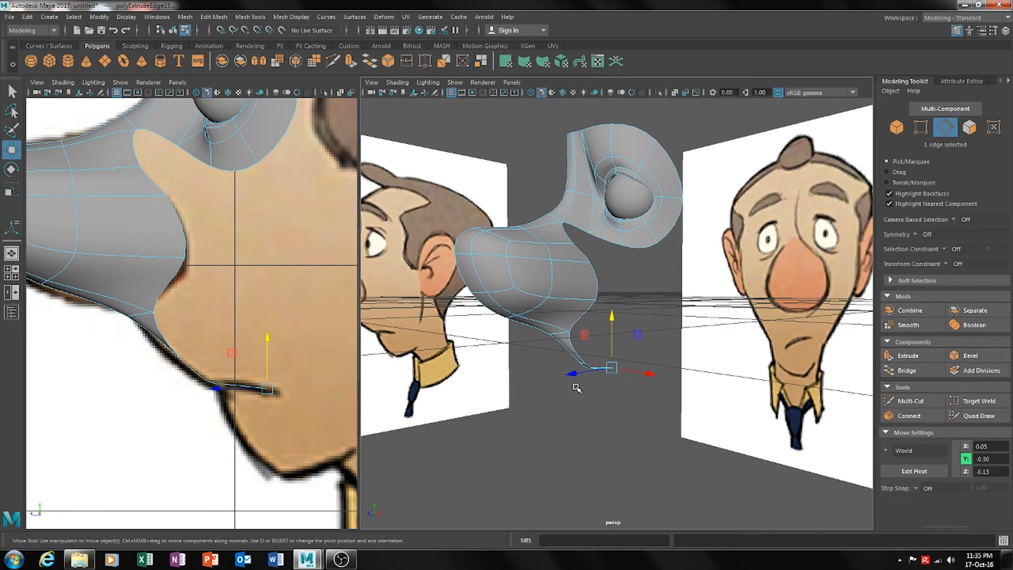
Undo the mouth-line extrusions and raise the strip's end edge to Y -0.45
{"action": "key", "text": "ctrl+z"}
{"action": "key", "text": "ctrl+z"}
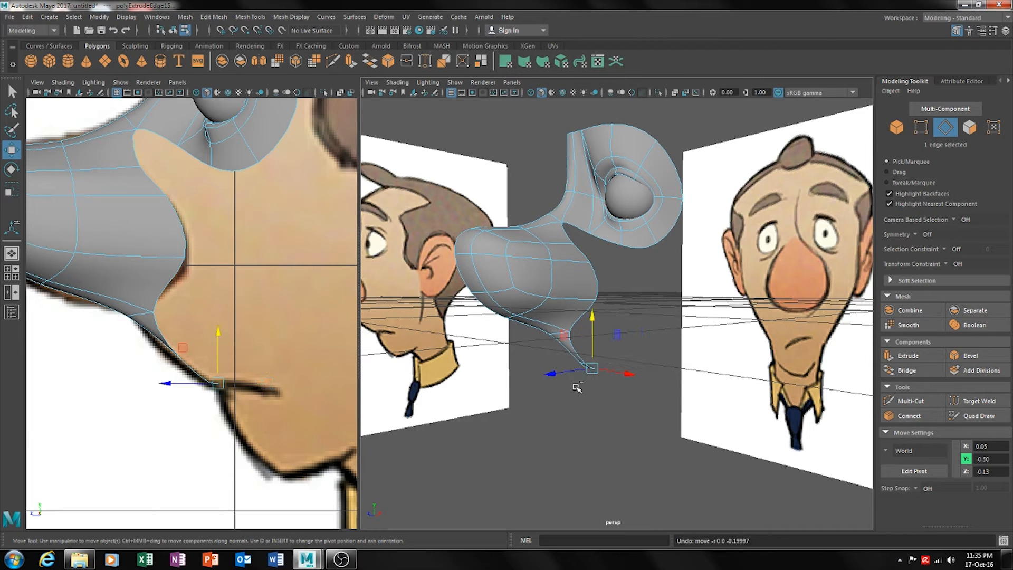
{"action": "key", "text": "ctrl+z"}
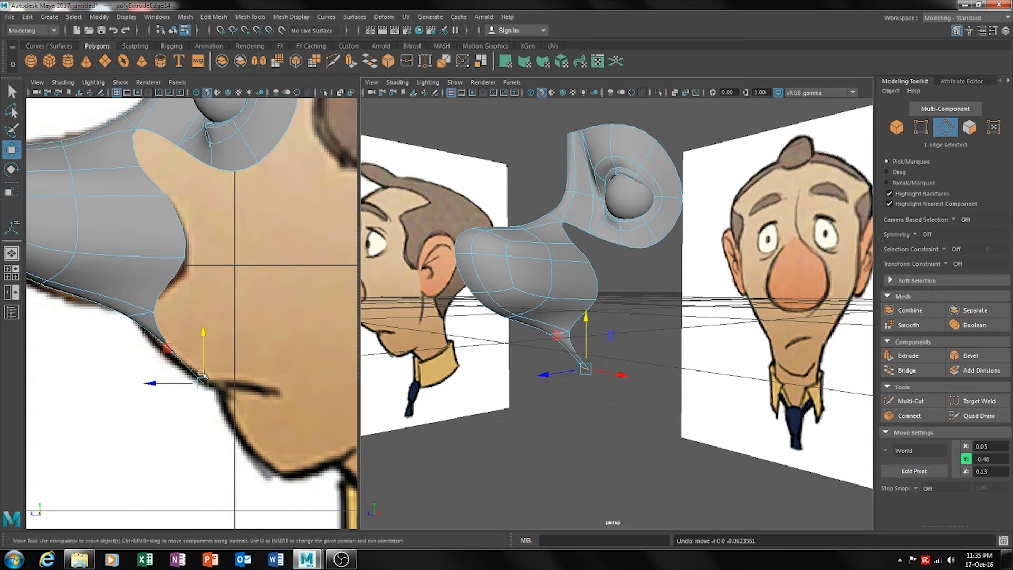
{"action": "mouse_move", "coordinate": [203, 357]}
{"action": "left_mouse_down"}
{"action": "mouse_move", "coordinate": [196, 372]}
{"action": "mouse_move", "coordinate": [199, 346]}
{"action": "left_mouse_up"}
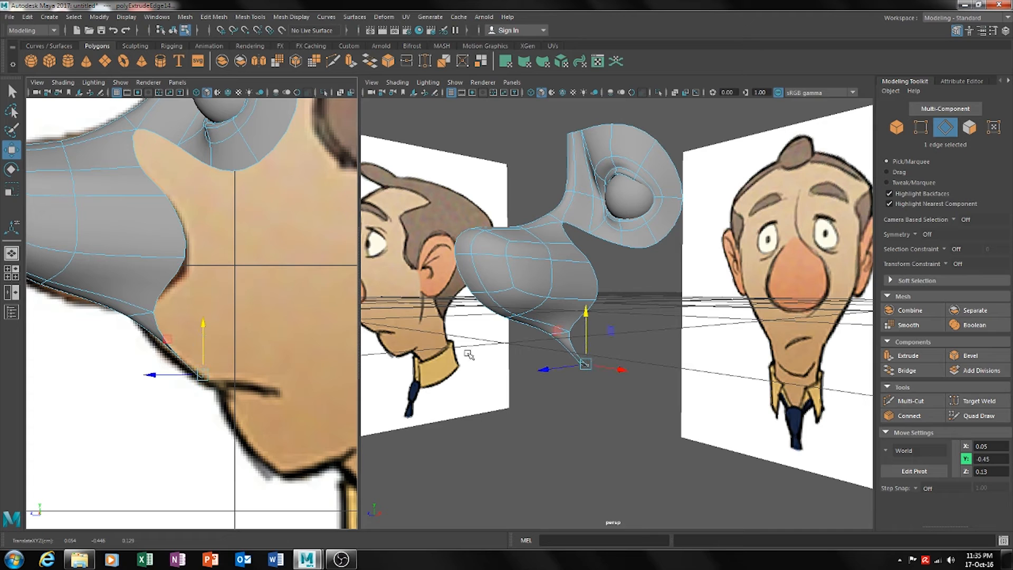
Delete the two faces of the thin strip hanging beneath the nose
{"action": "left_click", "coordinate": [581, 342]}
{"action": "left_click", "coordinate": [972, 126]}
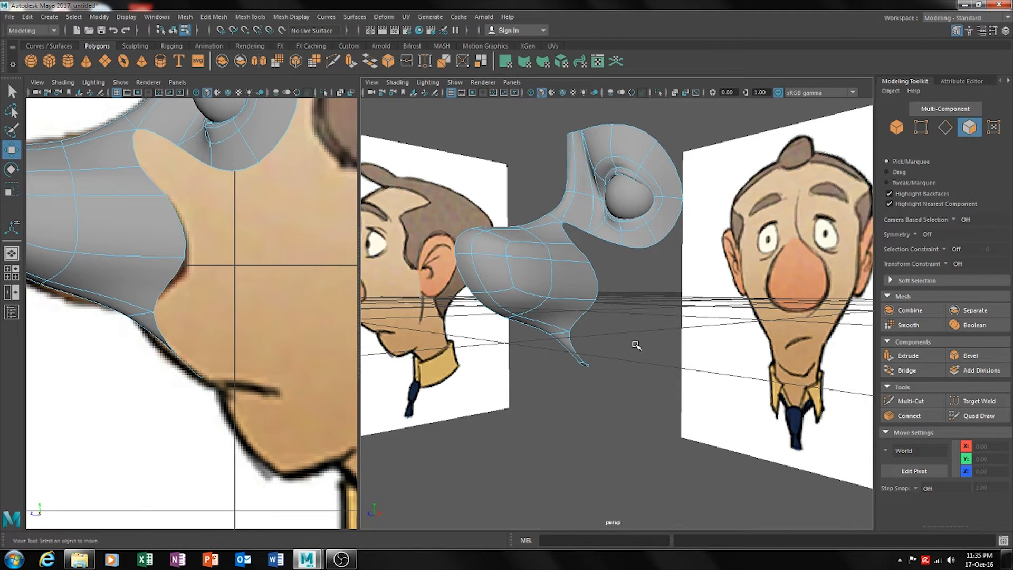
{"action": "left_click_drag", "start_coordinate": [611, 350], "coordinate": [567, 383]}
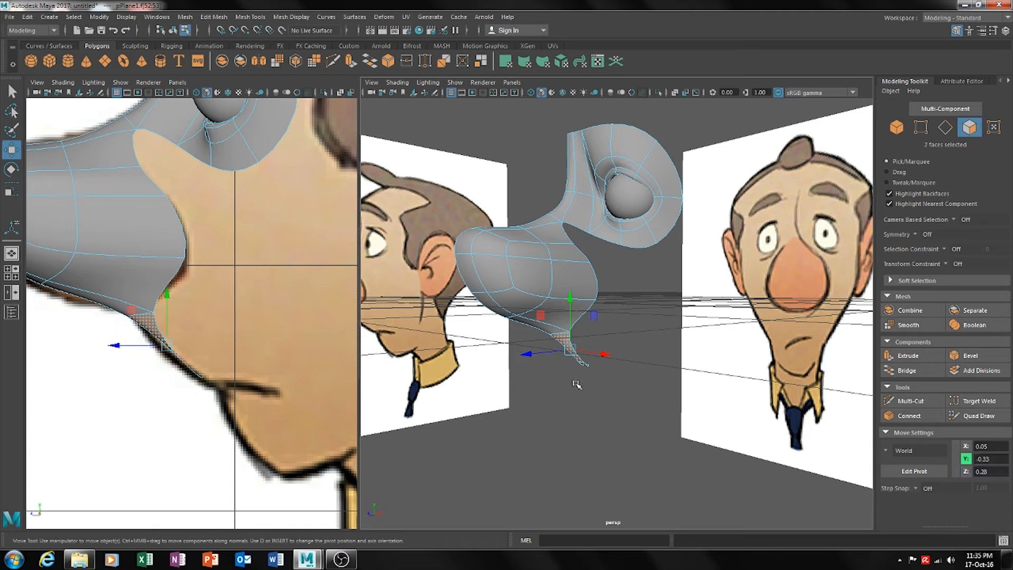
{"action": "key", "text": "Delete"}
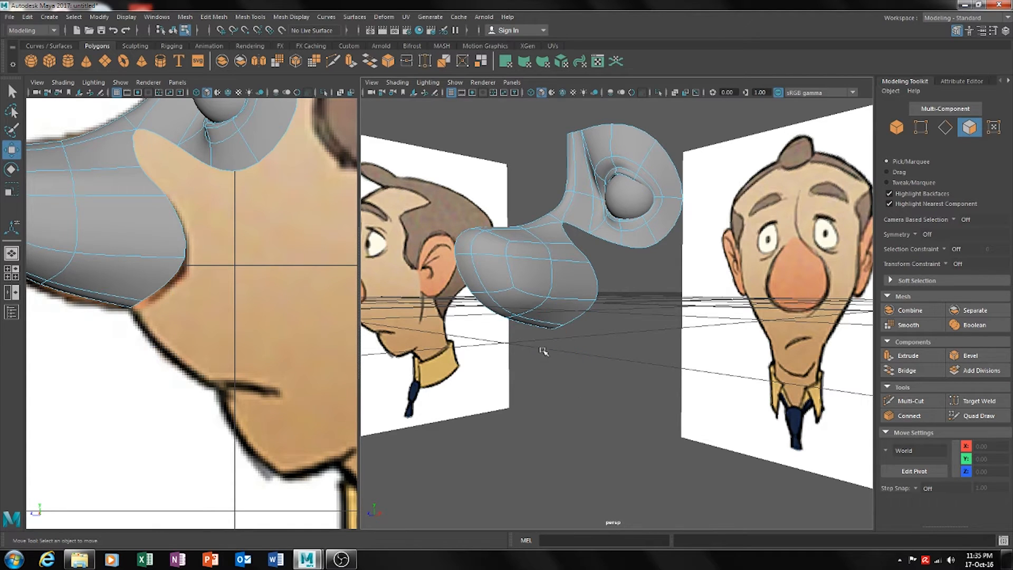
Hide the grid in both the side and perspective views
{"action": "left_click", "coordinate": [452, 93]}
{"action": "left_click", "coordinate": [116, 93]}
Extrude the centre edge under the nose down the profile to the mouth line at Y -0.50, Z 0.10
{"action": "left_click_drag", "start_coordinate": [601, 270], "coordinate": [695, 285], "text": "alt"}
{"action": "scroll", "coordinate": [653, 291], "scroll_direction": "down", "scroll_amount": 3}
{"action": "scroll", "coordinate": [728, 300], "scroll_direction": "down", "scroll_amount": 4}
{"action": "scroll", "coordinate": [696, 286], "scroll_direction": "up", "scroll_amount": 5}
{"action": "left_click_drag", "start_coordinate": [636, 317], "coordinate": [621, 312], "text": "alt"}
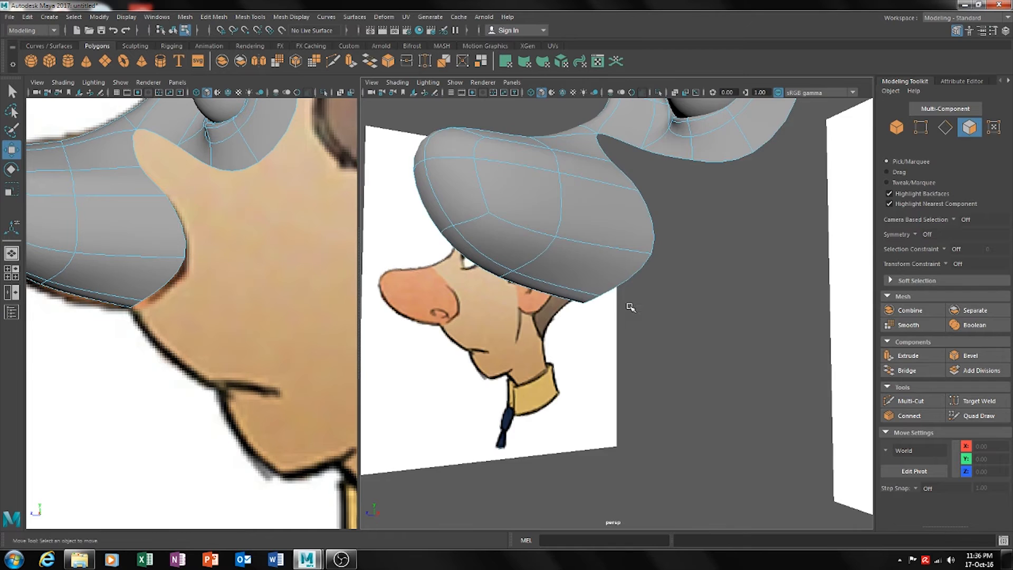
{"action": "middle_click_drag", "start_coordinate": [631, 307], "coordinate": [667, 330], "text": "alt"}
{"action": "scroll", "coordinate": [671, 332], "scroll_direction": "down", "scroll_amount": 5}
{"action": "left_click_drag", "start_coordinate": [651, 318], "coordinate": [631, 319], "text": "alt"}
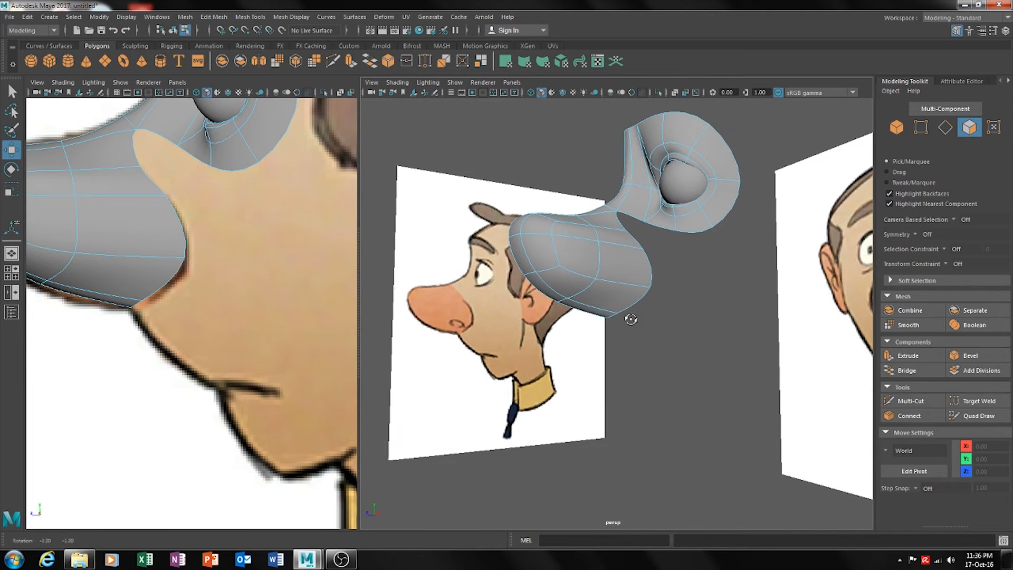
{"action": "left_click", "coordinate": [946, 131]}
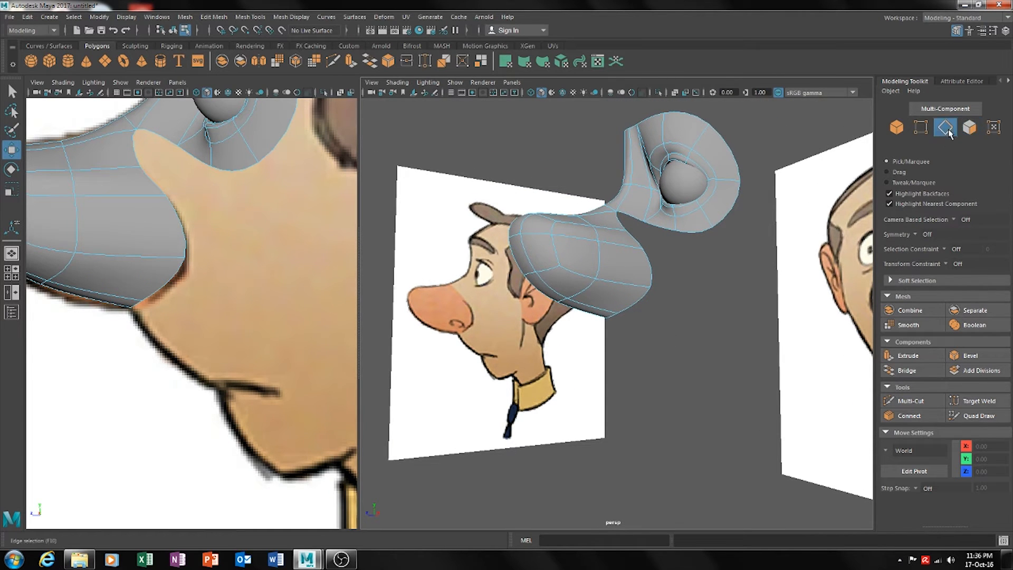
{"action": "left_click", "coordinate": [611, 318]}
{"action": "mouse_move", "coordinate": [665, 339]}
{"action": "left_mouse_down", "text": "alt"}
{"action": "mouse_move", "coordinate": [771, 328]}
{"action": "mouse_move", "coordinate": [746, 317]}
{"action": "mouse_move", "coordinate": [654, 355]}
{"action": "mouse_move", "coordinate": [671, 332]}
{"action": "left_mouse_up", "text": "alt"}
{"action": "right_click_drag", "start_coordinate": [677, 334], "coordinate": [634, 312], "text": "shift"}
{"action": "left_click_drag", "start_coordinate": [607, 292], "coordinate": [607, 341]}
{"action": "left_click_drag", "start_coordinate": [108, 390], "coordinate": [186, 389]}
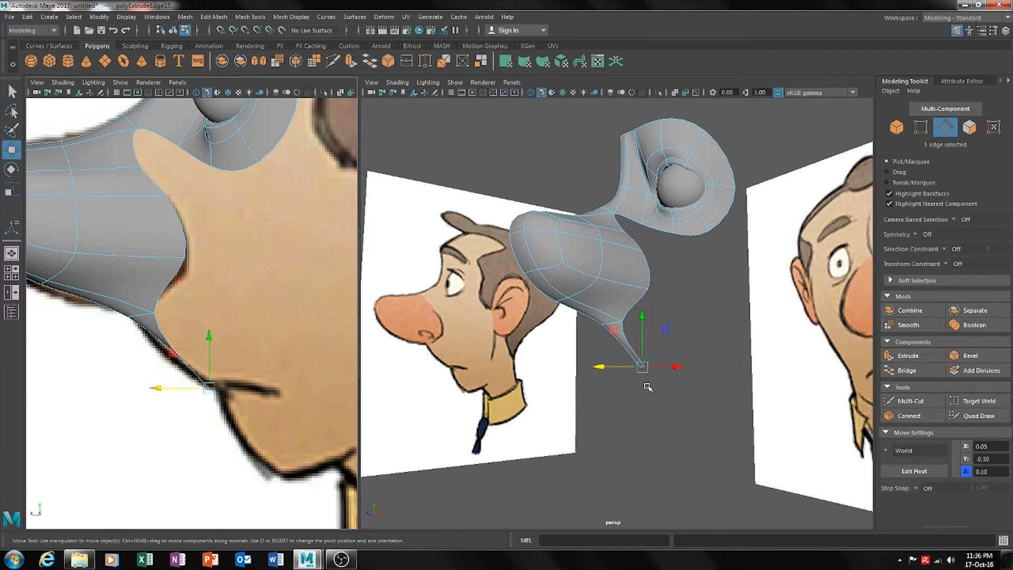
Extrude the strip's end edge from the mouth down to the chin at Y -0.85, Z -0.17
{"action": "left_click_drag", "start_coordinate": [796, 396], "coordinate": [677, 404], "text": "alt"}
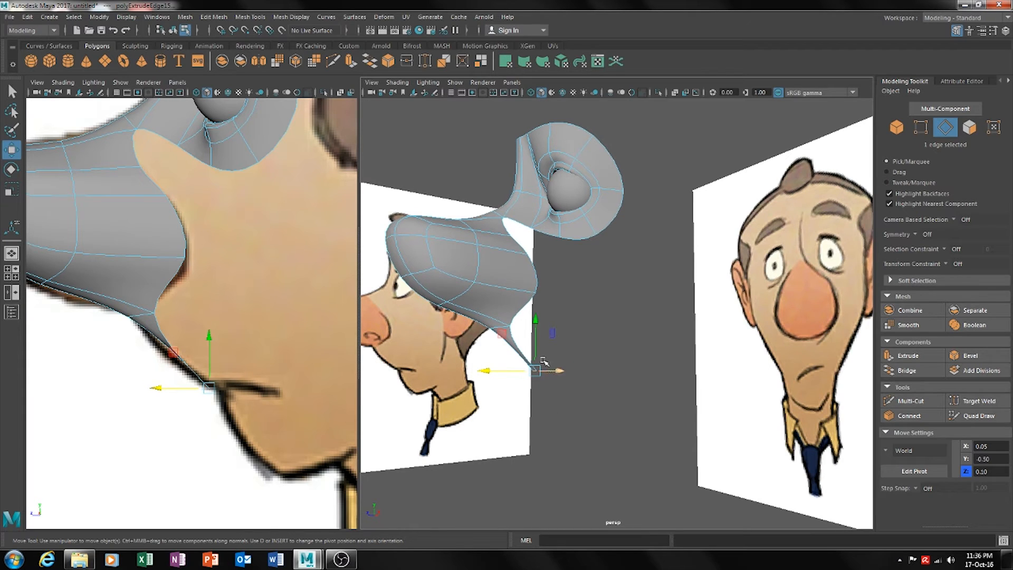
{"action": "key", "text": "ctrl+e"}
{"action": "key", "text": "w"}
{"action": "left_click_drag", "start_coordinate": [536, 350], "coordinate": [543, 416]}
{"action": "left_click_drag", "start_coordinate": [570, 375], "coordinate": [570, 380]}
{"action": "left_click_drag", "start_coordinate": [612, 447], "coordinate": [595, 427], "text": "alt"}
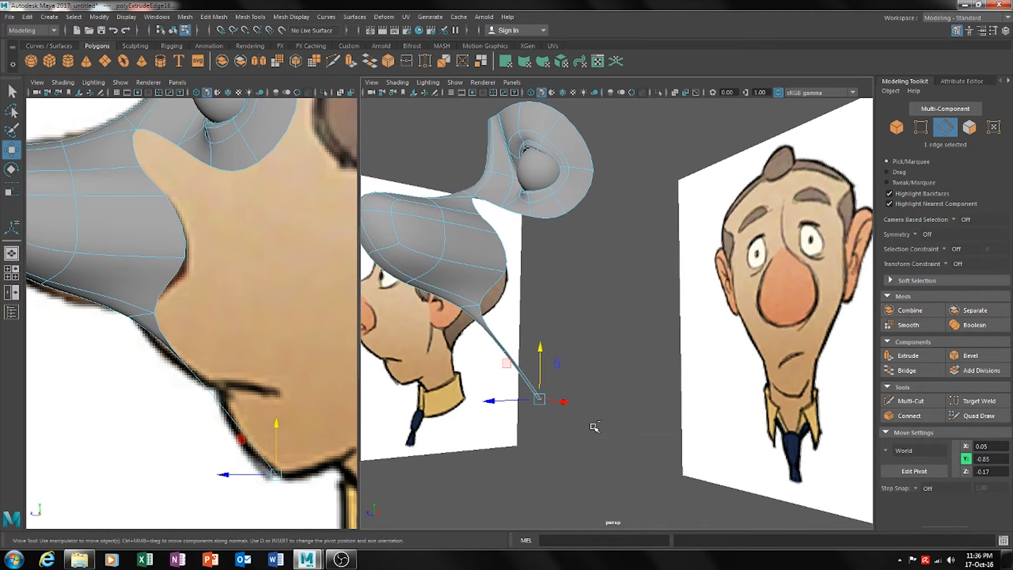
Extrude the chin edge back along the underside of the chin to Y -0.85, Z -0.27
{"action": "key", "text": "ctrl+e"}
{"action": "key", "text": "w"}
{"action": "left_click_drag", "start_coordinate": [541, 373], "coordinate": [542, 384]}
{"action": "left_click_drag", "start_coordinate": [519, 418], "coordinate": [552, 378]}
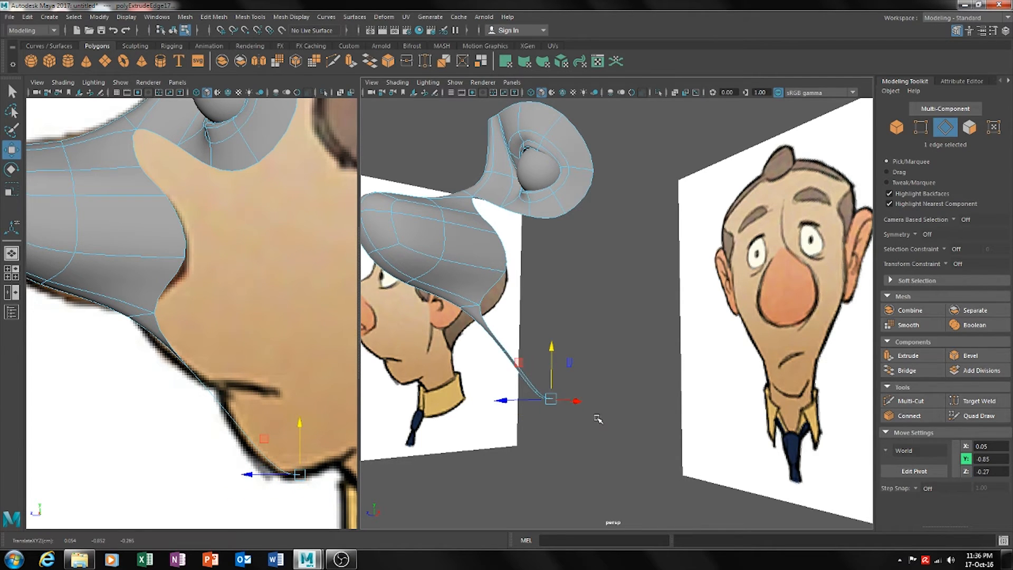
Extrude the end edge from under the chin to the throat at Y -0.79, Z -0.43
{"action": "mouse_move", "coordinate": [573, 427]}
{"action": "left_mouse_down", "text": "alt"}
{"action": "mouse_move", "coordinate": [554, 422]}
{"action": "mouse_move", "coordinate": [605, 430]}
{"action": "mouse_move", "coordinate": [586, 422]}
{"action": "left_mouse_up", "text": "alt"}
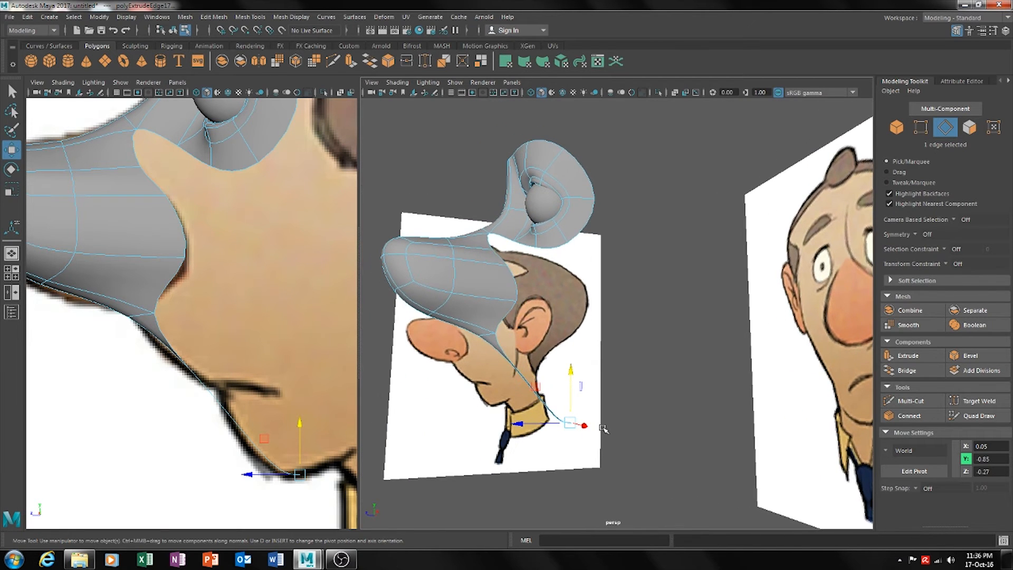
{"action": "key", "text": "ctrl+e"}
{"action": "key", "text": "w"}
{"action": "left_click_drag", "start_coordinate": [553, 429], "coordinate": [591, 394]}
Extrude the throat edge down the front of the neck to the collar at Y -0.99, Z -0.59
{"action": "scroll", "coordinate": [251, 427], "scroll_direction": "down", "scroll_amount": 10}
{"action": "scroll", "coordinate": [251, 428], "scroll_direction": "up", "scroll_amount": 5}
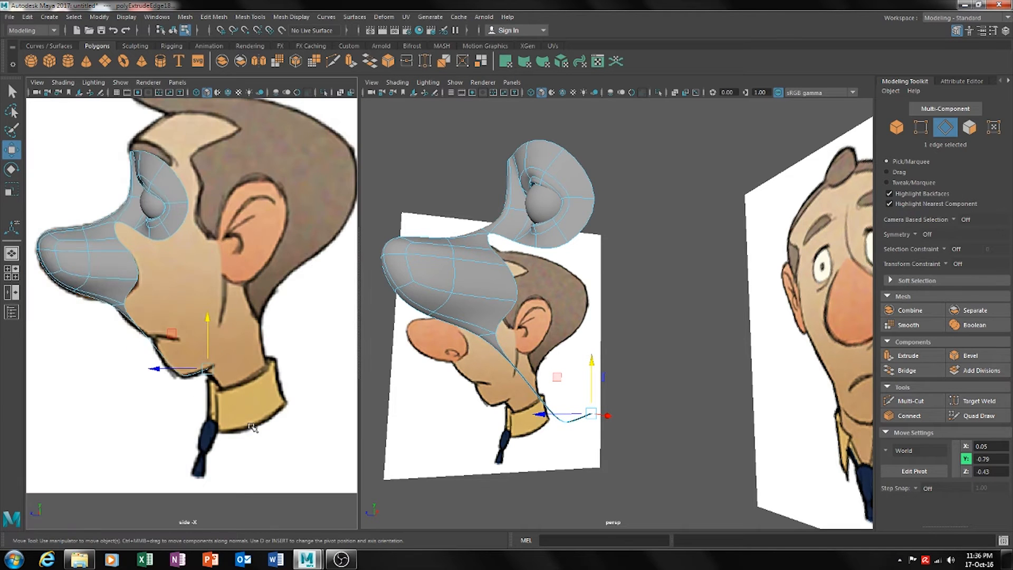
{"action": "middle_click_drag", "start_coordinate": [532, 461], "coordinate": [447, 442], "text": "alt"}
{"action": "scroll", "coordinate": [447, 442], "scroll_direction": "up", "scroll_amount": 3}
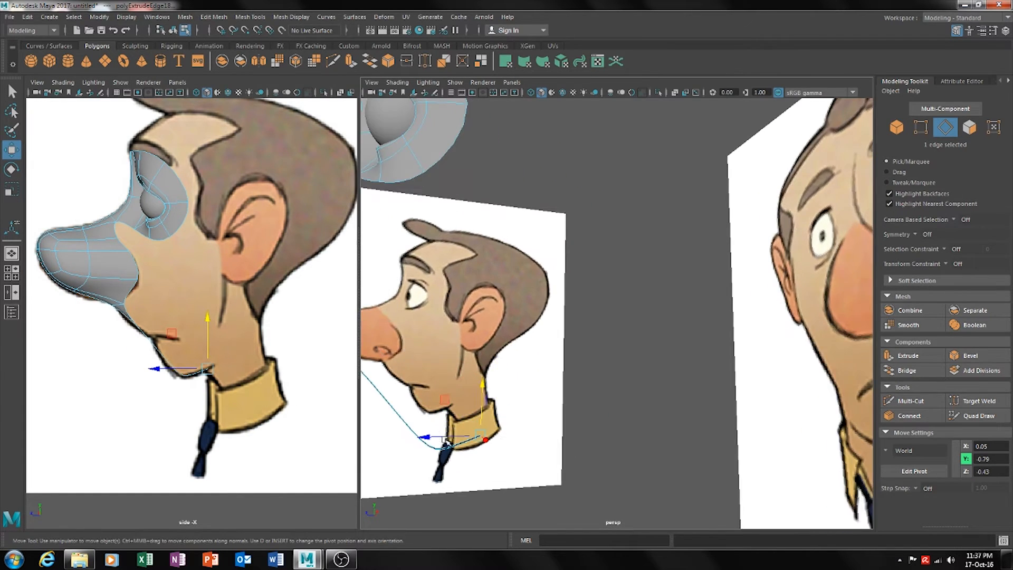
{"action": "middle_click_drag", "start_coordinate": [511, 445], "coordinate": [570, 433], "text": "alt"}
{"action": "left_click_drag", "start_coordinate": [570, 433], "coordinate": [593, 429], "text": "alt"}
{"action": "key", "text": "ctrl+e"}
{"action": "key", "text": "w"}
{"action": "left_click_drag", "start_coordinate": [518, 385], "coordinate": [497, 442]}
{"action": "left_click_drag", "start_coordinate": [532, 412], "coordinate": [527, 402]}
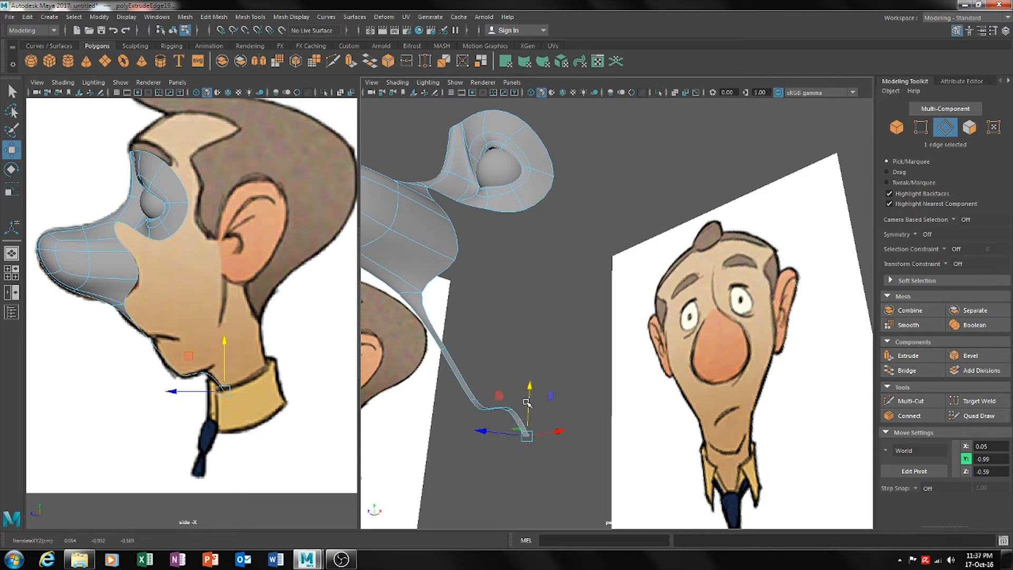
Inspect the chin and neck strip together with the nose and eye mesh from several angles
{"action": "left_click_drag", "start_coordinate": [523, 454], "coordinate": [473, 389], "text": "alt"}
{"action": "left_click_drag", "start_coordinate": [547, 388], "coordinate": [639, 397], "text": "alt"}
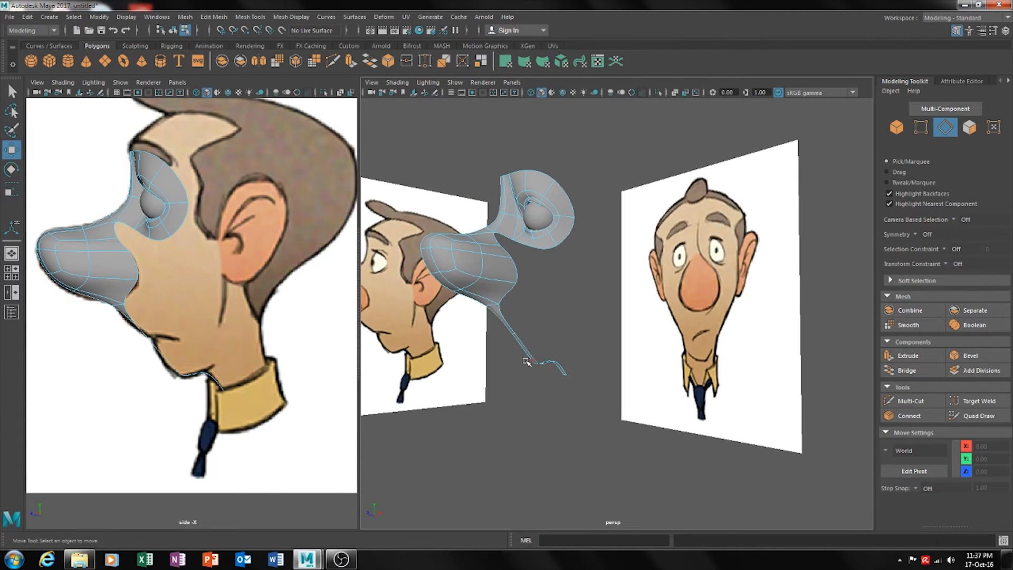
{"action": "left_click_drag", "start_coordinate": [526, 361], "coordinate": [543, 368], "text": "alt"}
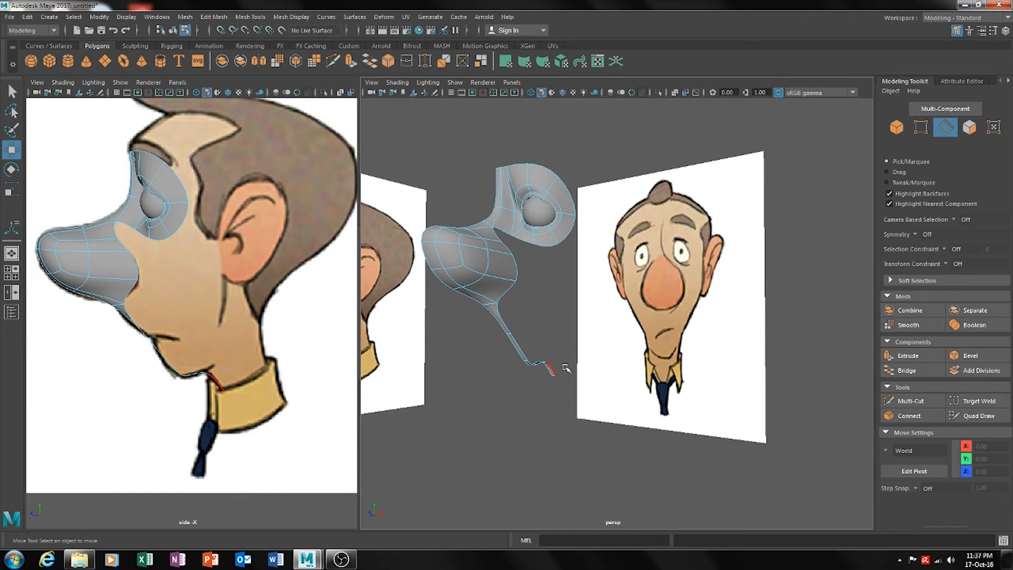
{"action": "middle_click_drag", "start_coordinate": [567, 386], "coordinate": [559, 441], "text": "alt"}
{"action": "scroll", "coordinate": [554, 437], "scroll_direction": "up", "scroll_amount": 3}
{"action": "left_click_drag", "start_coordinate": [536, 420], "coordinate": [558, 381], "text": "alt"}
{"action": "scroll", "coordinate": [542, 413], "scroll_direction": "down", "scroll_amount": 3}
{"action": "scroll", "coordinate": [522, 432], "scroll_direction": "up", "scroll_amount": 3}
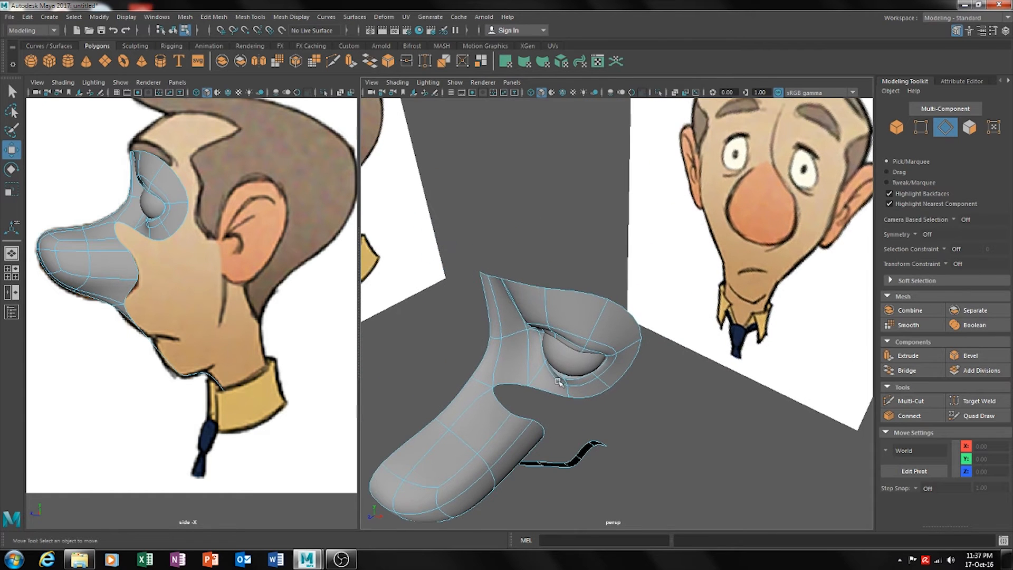
Extrude the centre top edge above the nose bridge upward to Y 1.32
{"action": "left_click", "coordinate": [484, 275]}
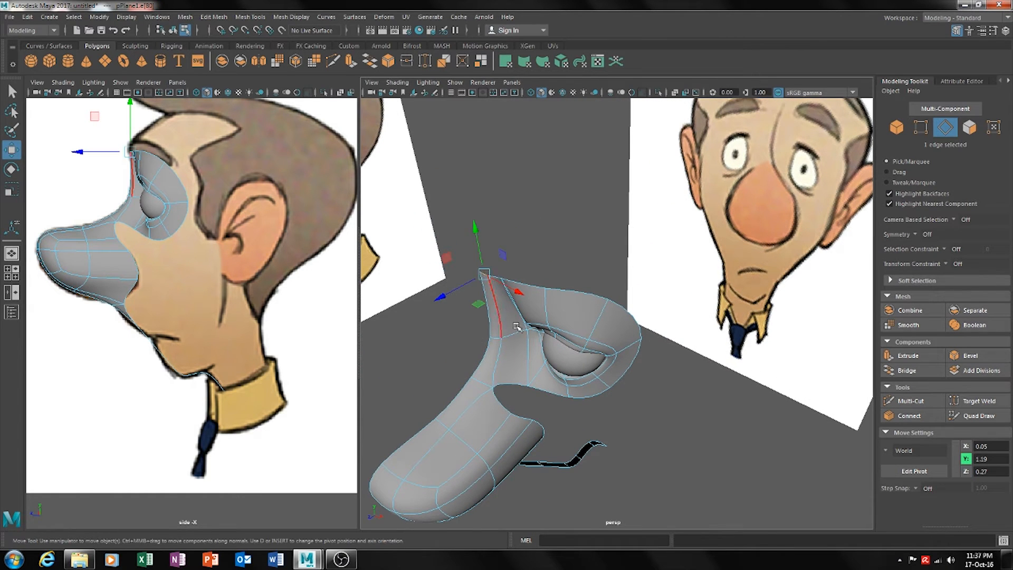
{"action": "middle_click_drag", "start_coordinate": [518, 332], "coordinate": [562, 385], "text": "alt"}
{"action": "scroll", "coordinate": [562, 384], "scroll_direction": "up", "scroll_amount": 3}
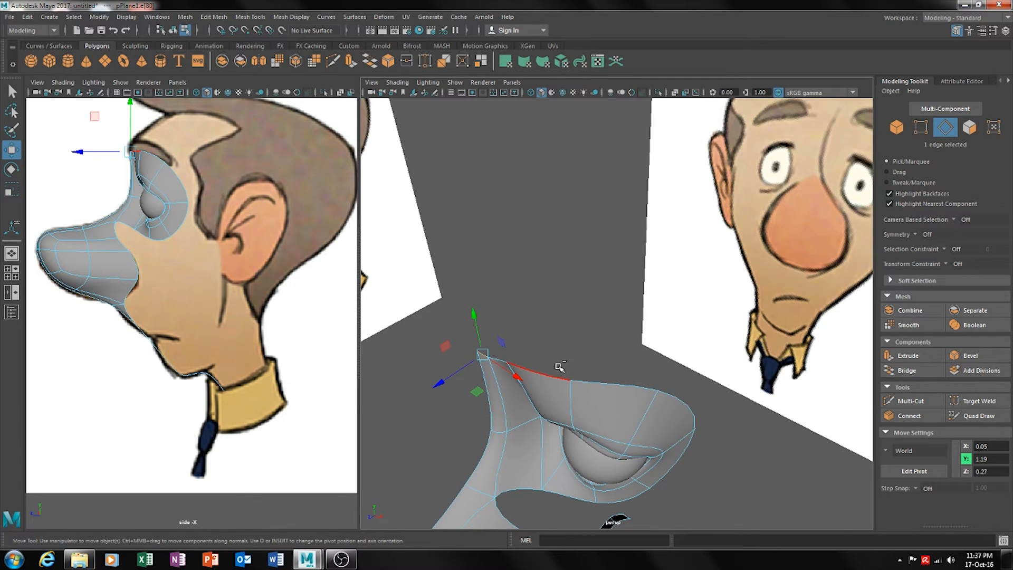
{"action": "key", "text": "ctrl+e"}
{"action": "key", "text": "w"}
{"action": "left_click_drag", "start_coordinate": [476, 324], "coordinate": [469, 295]}
Align the new brow edge with the side-view profile at Y 1.26, Z 0.28
{"action": "left_click_drag", "start_coordinate": [534, 317], "coordinate": [565, 363], "text": "alt"}
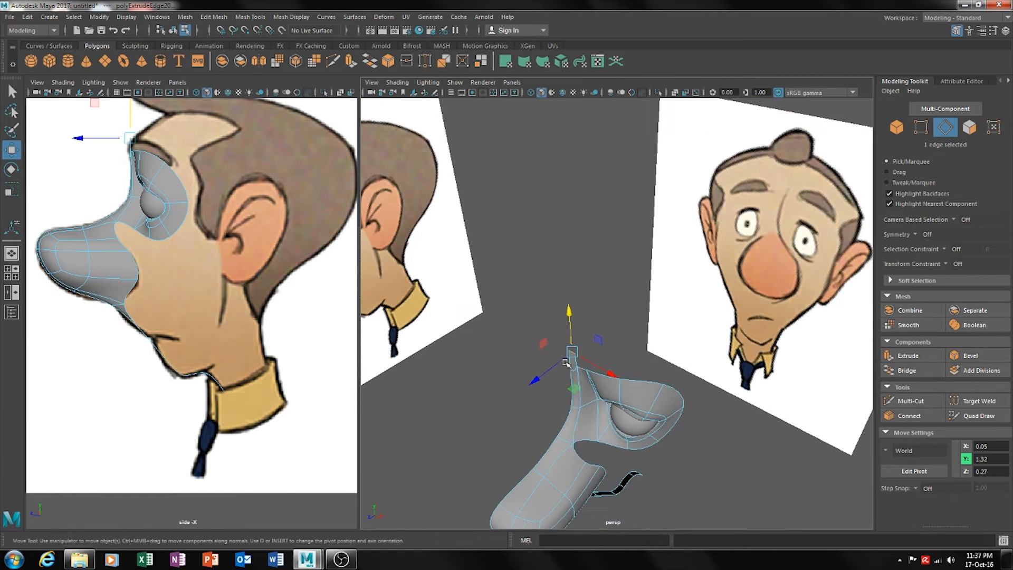
{"action": "left_click_drag", "start_coordinate": [601, 329], "coordinate": [620, 321], "text": "alt"}
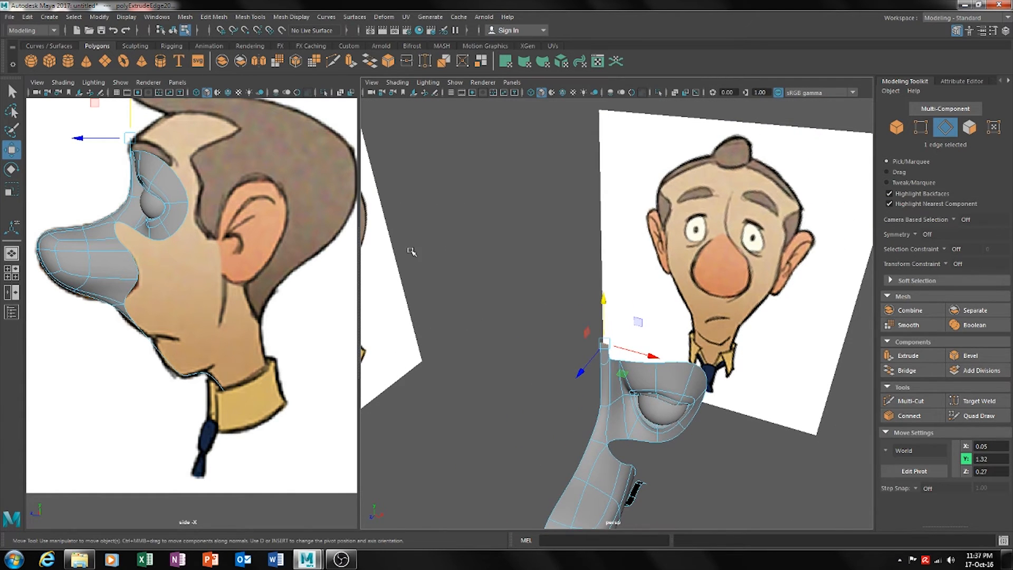
{"action": "middle_click_drag", "start_coordinate": [200, 236], "coordinate": [274, 344], "text": "alt"}
{"action": "scroll", "coordinate": [275, 344], "scroll_direction": "up", "scroll_amount": 2}
{"action": "scroll", "coordinate": [274, 344], "scroll_direction": "up", "scroll_amount": 6}
{"action": "middle_click_drag", "start_coordinate": [223, 246], "coordinate": [217, 358], "text": "alt"}
{"action": "left_click_drag", "start_coordinate": [232, 172], "coordinate": [208, 215]}
{"action": "middle_click_drag", "start_coordinate": [252, 244], "coordinate": [170, 291], "text": "alt"}
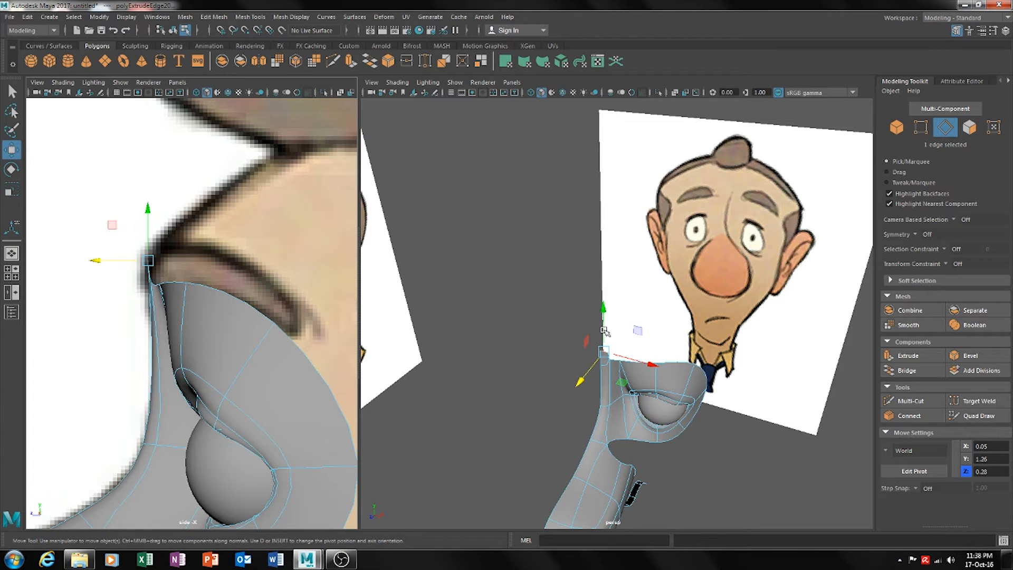
Extrude the brow edge up the sloping forehead to the hairline at Y 1.50, Z -0.01
{"action": "key", "text": "ctrl+e"}
{"action": "key", "text": "w"}
{"action": "left_click_drag", "start_coordinate": [605, 327], "coordinate": [608, 271]}
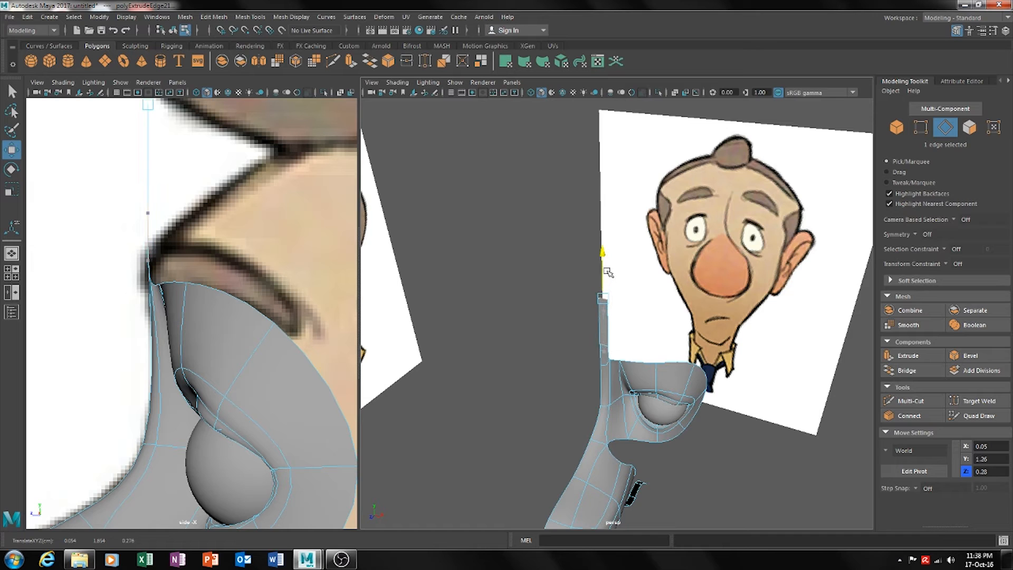
{"action": "left_click_drag", "start_coordinate": [581, 321], "coordinate": [633, 291]}
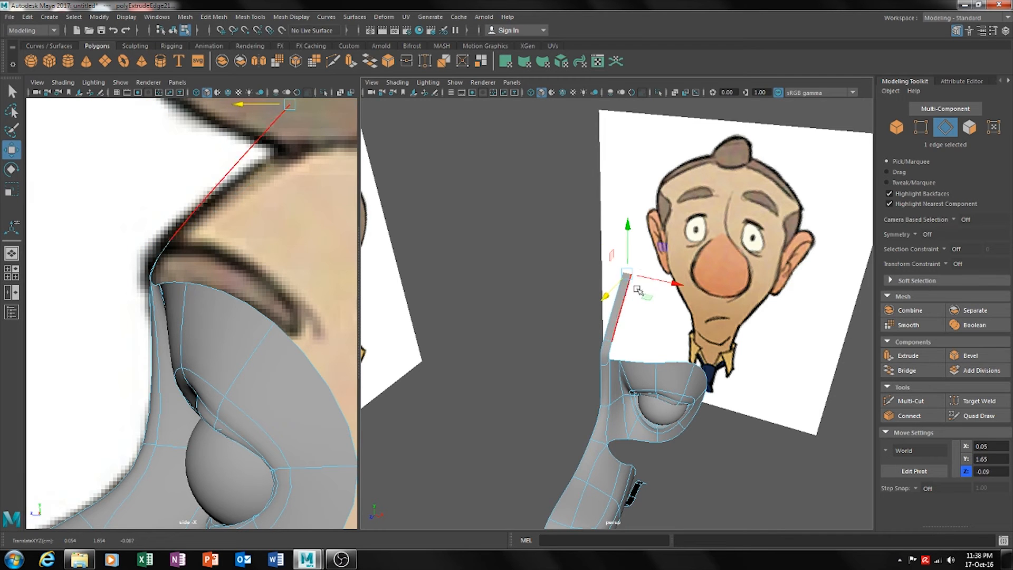
{"action": "left_click_drag", "start_coordinate": [629, 256], "coordinate": [613, 310]}
{"action": "left_click_drag", "start_coordinate": [630, 269], "coordinate": [636, 293]}
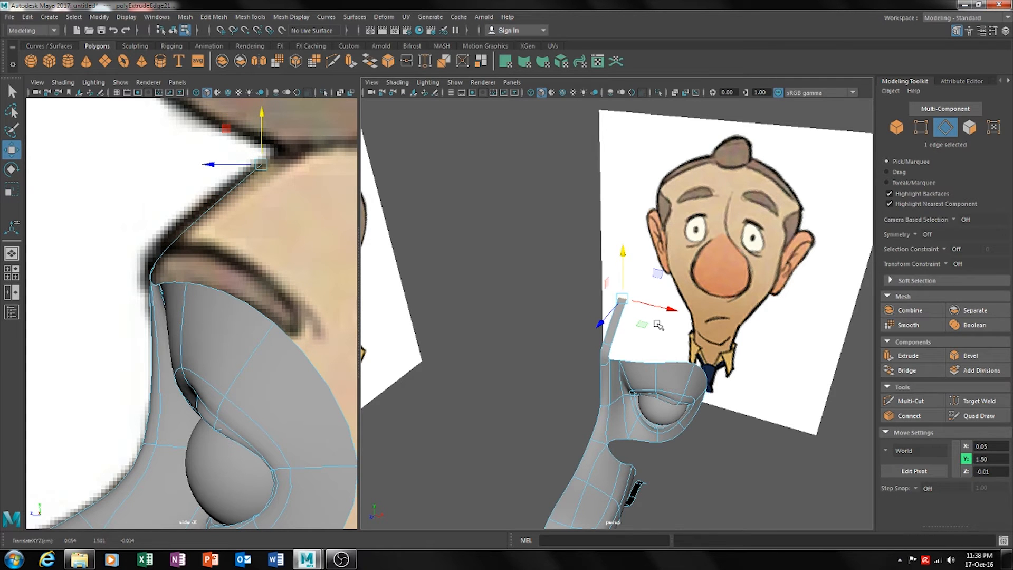
Move the hairline edge slightly back to Z -0.04 to match the side-view reference
{"action": "middle_click_drag", "start_coordinate": [658, 325], "coordinate": [577, 362], "text": "alt"}
{"action": "right_click_drag", "start_coordinate": [576, 361], "coordinate": [613, 339], "text": "alt"}
{"action": "middle_click_drag", "start_coordinate": [627, 353], "coordinate": [695, 343], "text": "alt"}
{"action": "right_click_drag", "start_coordinate": [696, 343], "coordinate": [660, 358], "text": "alt"}
{"action": "left_click_drag", "start_coordinate": [659, 359], "coordinate": [589, 318], "text": "alt"}
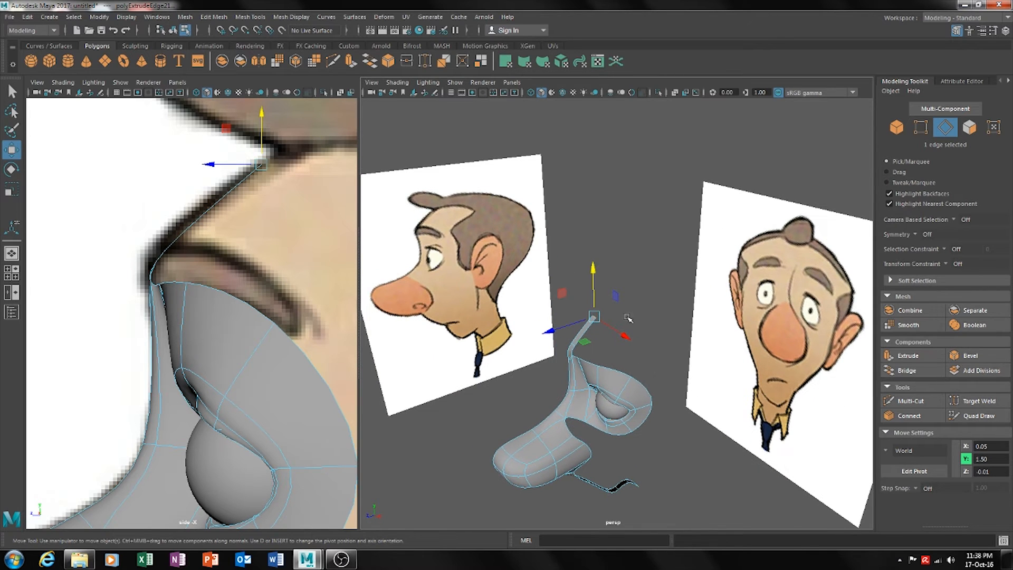
{"action": "middle_click_drag", "start_coordinate": [327, 310], "coordinate": [214, 337], "text": "alt"}
{"action": "right_click_drag", "start_coordinate": [213, 337], "coordinate": [241, 343], "text": "alt"}
{"action": "middle_click_drag", "start_coordinate": [240, 343], "coordinate": [248, 341], "text": "alt"}
{"action": "scroll", "coordinate": [247, 340], "scroll_direction": "up", "scroll_amount": 2}
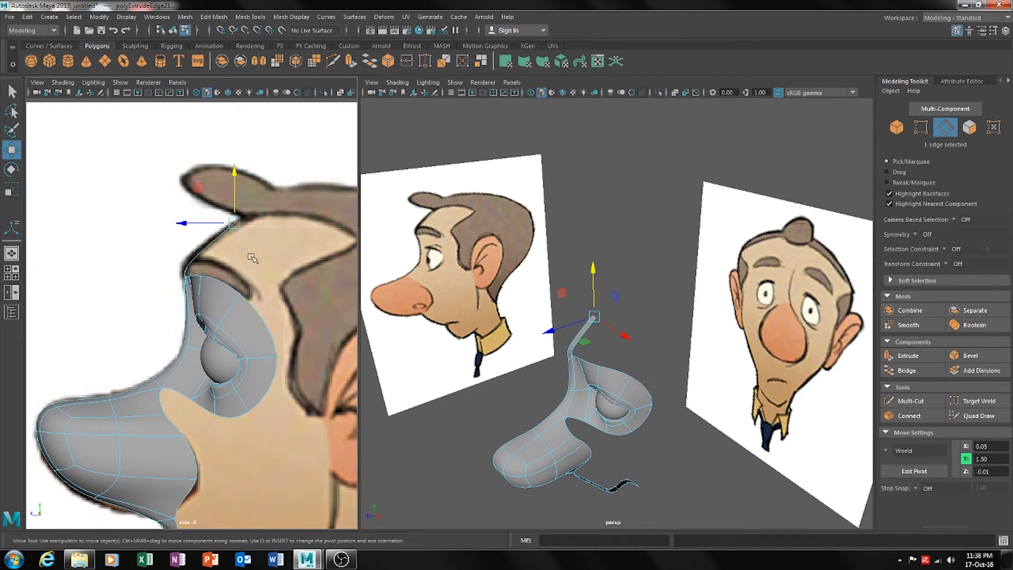
{"action": "left_click_drag", "start_coordinate": [216, 224], "coordinate": [243, 221]}
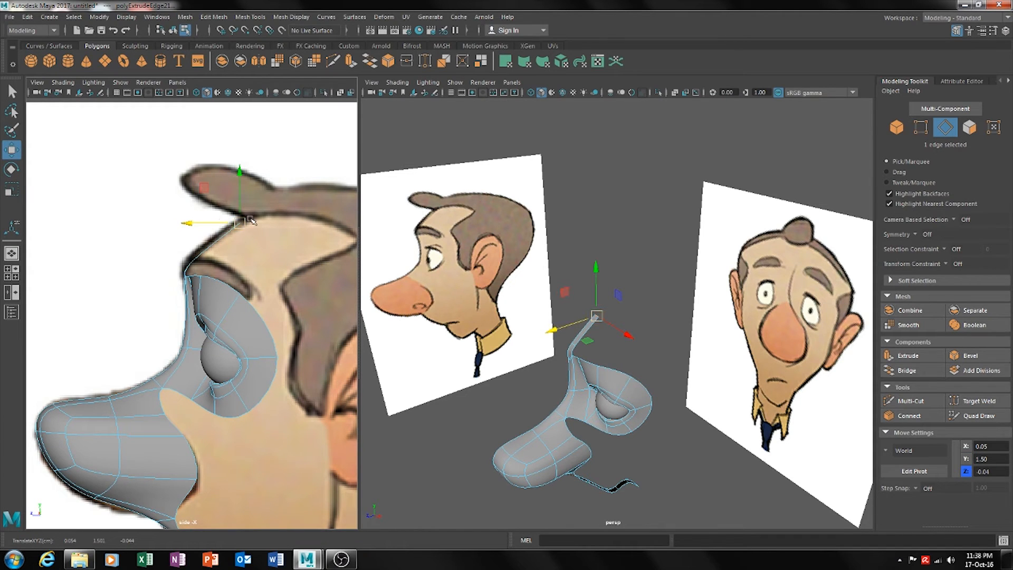
Return to object mode, select the face mesh, and change the perspective viewport to the front view
{"action": "middle_click_drag", "start_coordinate": [601, 321], "coordinate": [631, 302], "text": "alt"}
{"action": "left_click", "coordinate": [633, 307]}
{"action": "middle_click_drag", "start_coordinate": [589, 362], "coordinate": [590, 363], "text": "alt"}
{"action": "left_click_drag", "start_coordinate": [590, 363], "coordinate": [638, 331], "text": "alt"}
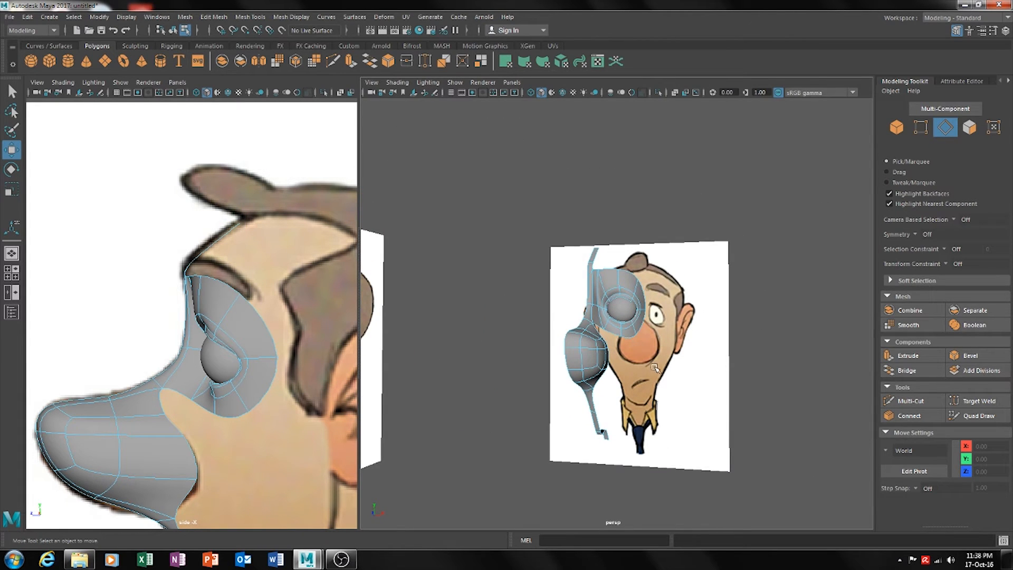
{"action": "left_click_drag", "start_coordinate": [681, 358], "coordinate": [652, 356], "text": "alt"}
{"action": "right_click_drag", "start_coordinate": [612, 261], "coordinate": [616, 253]}
{"action": "left_click", "coordinate": [601, 226]}
{"action": "left_click_drag", "start_coordinate": [597, 317], "coordinate": [646, 406], "text": "alt"}
{"action": "left_click", "coordinate": [596, 323]}
{"action": "key", "text": "space"}
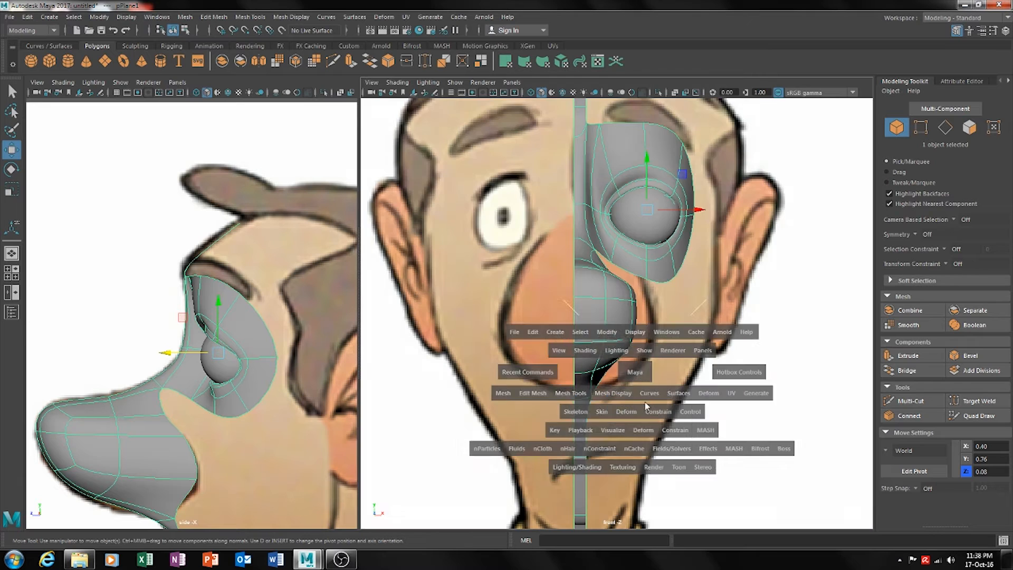
Turn on X-ray display in the front view so the reference drawing shows through the mesh
{"action": "middle_click_drag", "start_coordinate": [689, 383], "coordinate": [660, 391], "text": "alt"}
{"action": "scroll", "coordinate": [649, 393], "scroll_direction": "down", "scroll_amount": 10}
{"action": "scroll", "coordinate": [653, 394], "scroll_direction": "up", "scroll_amount": 7}
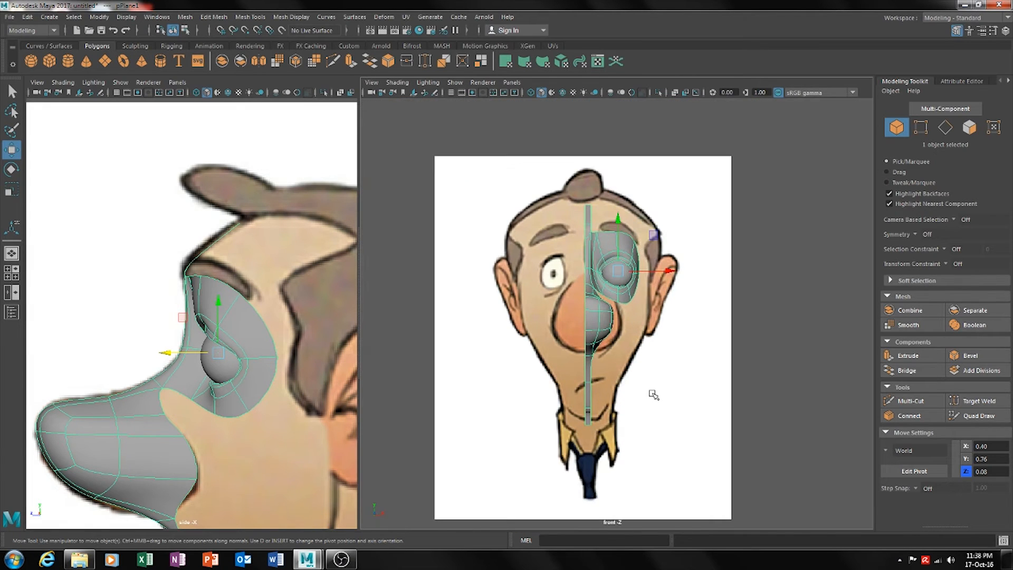
{"action": "scroll", "coordinate": [653, 394], "scroll_direction": "up", "scroll_amount": 3}
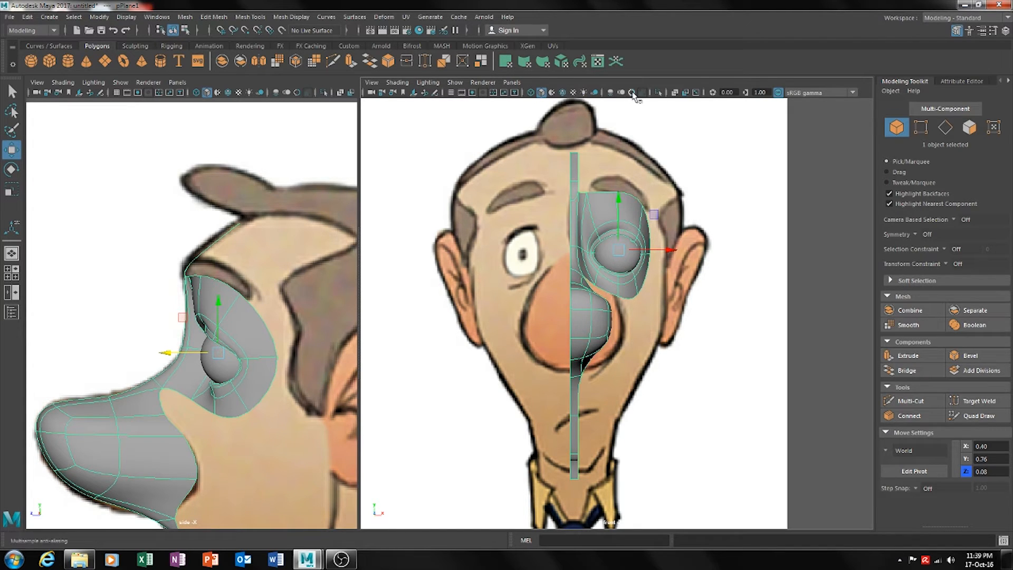
{"action": "left_click", "coordinate": [675, 92]}
{"action": "scroll", "coordinate": [684, 335], "scroll_direction": "up", "scroll_amount": 6}
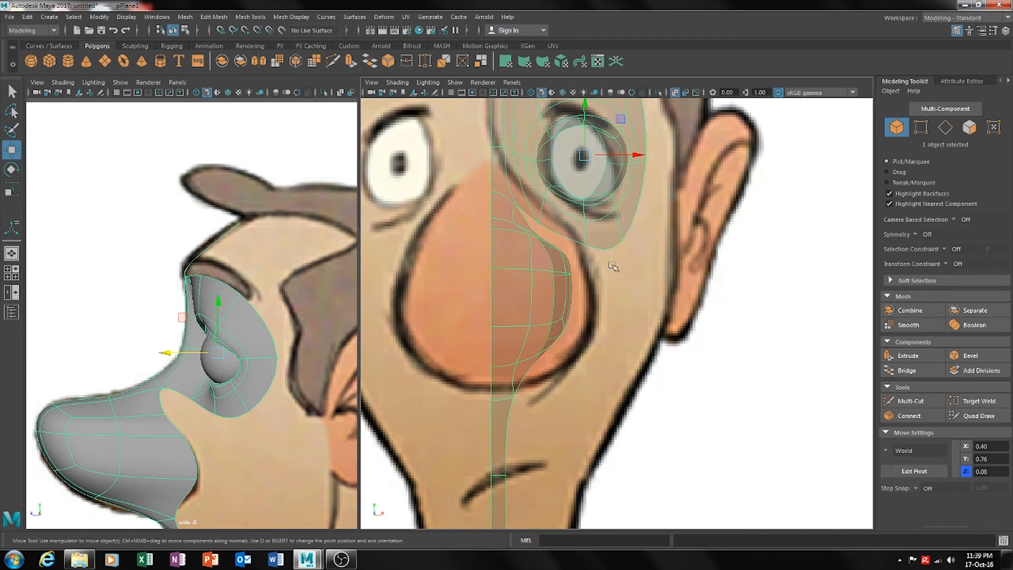
Move the nose's outer side vertices outward to X 0.42 and raise its bottom centre vertices to Y -0.12
{"action": "right_click_drag", "start_coordinate": [547, 254], "coordinate": [505, 258]}
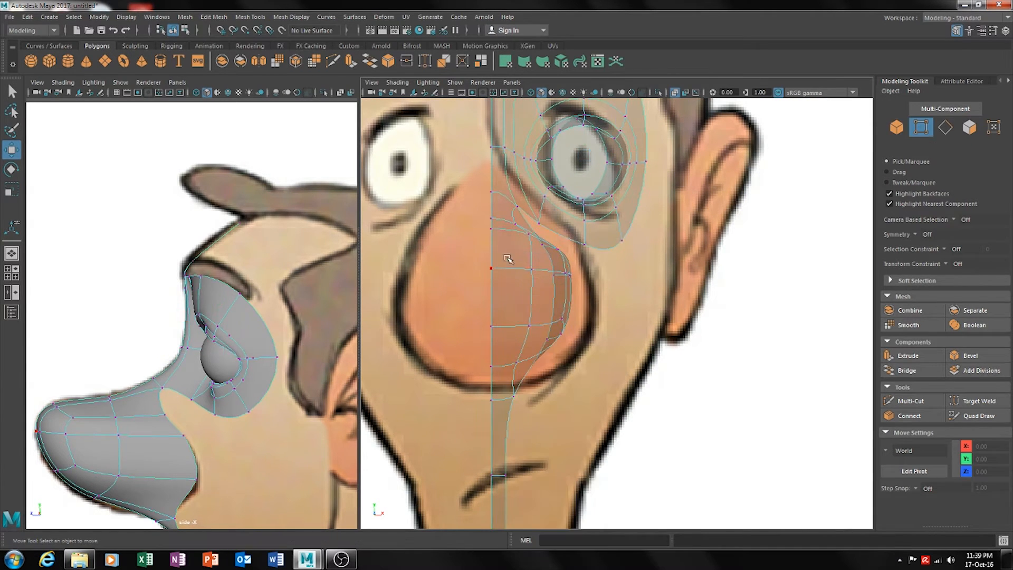
{"action": "left_click_drag", "start_coordinate": [577, 249], "coordinate": [540, 352]}
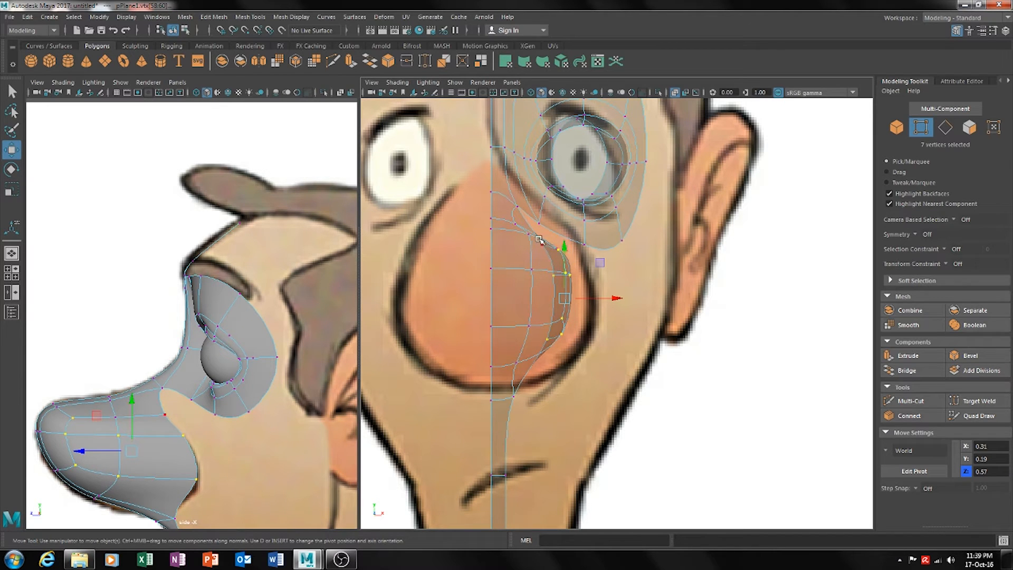
{"action": "left_click_drag", "start_coordinate": [536, 237], "coordinate": [561, 258]}
{"action": "left_click_drag", "start_coordinate": [597, 299], "coordinate": [614, 296]}
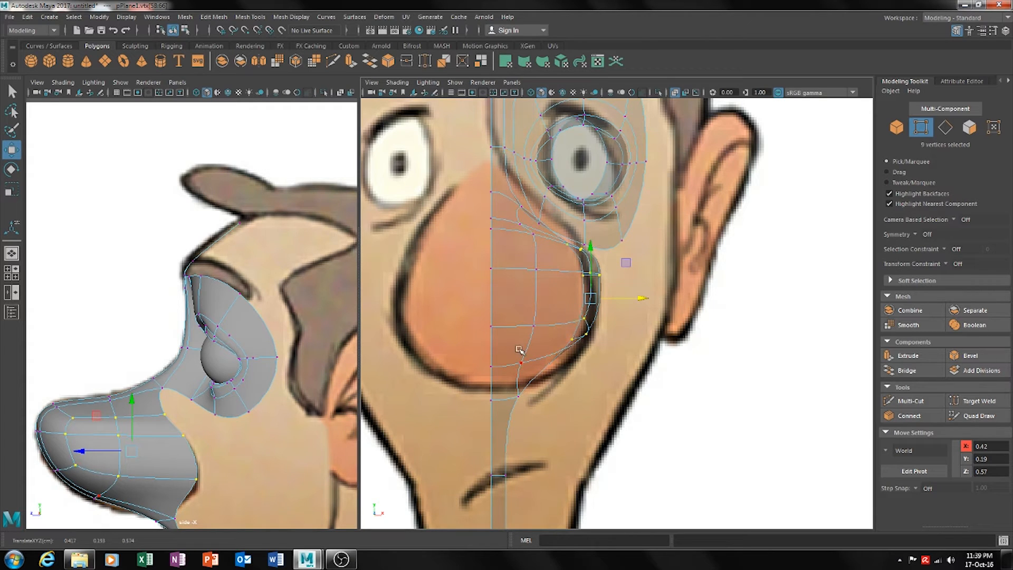
{"action": "left_click_drag", "start_coordinate": [528, 386], "coordinate": [471, 406]}
{"action": "left_click_drag", "start_coordinate": [497, 362], "coordinate": [498, 347]}
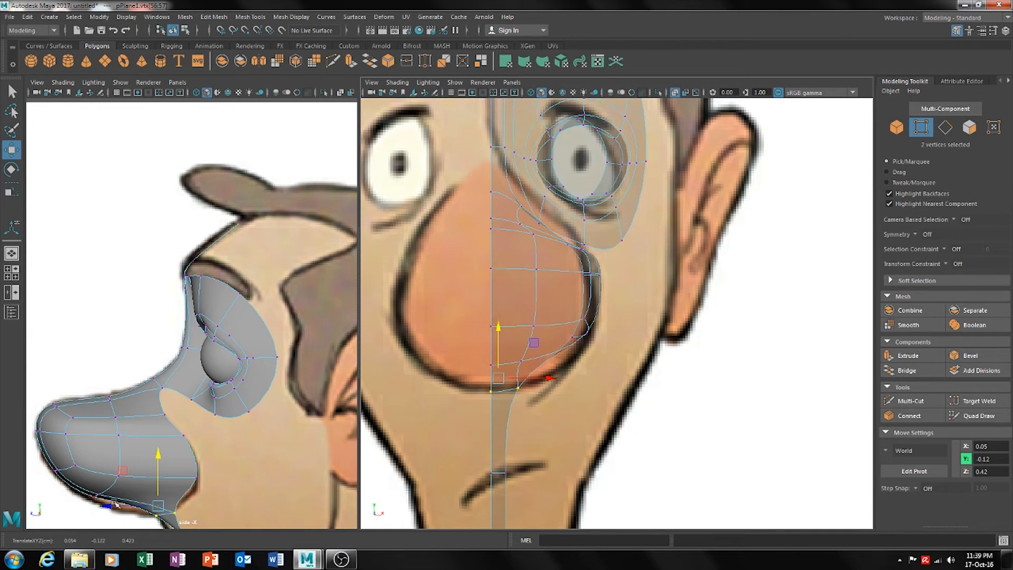
Compare the reshaped nose and the central face strip with the front and side references
{"action": "middle_click_drag", "start_coordinate": [224, 446], "coordinate": [232, 401], "text": "alt"}
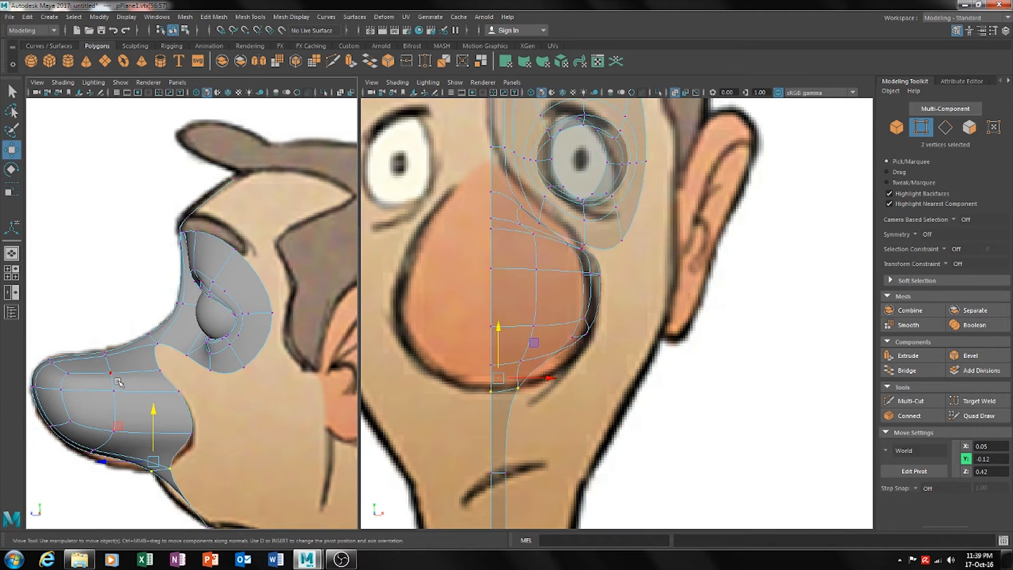
{"action": "middle_click_drag", "start_coordinate": [564, 345], "coordinate": [571, 339], "text": "alt"}
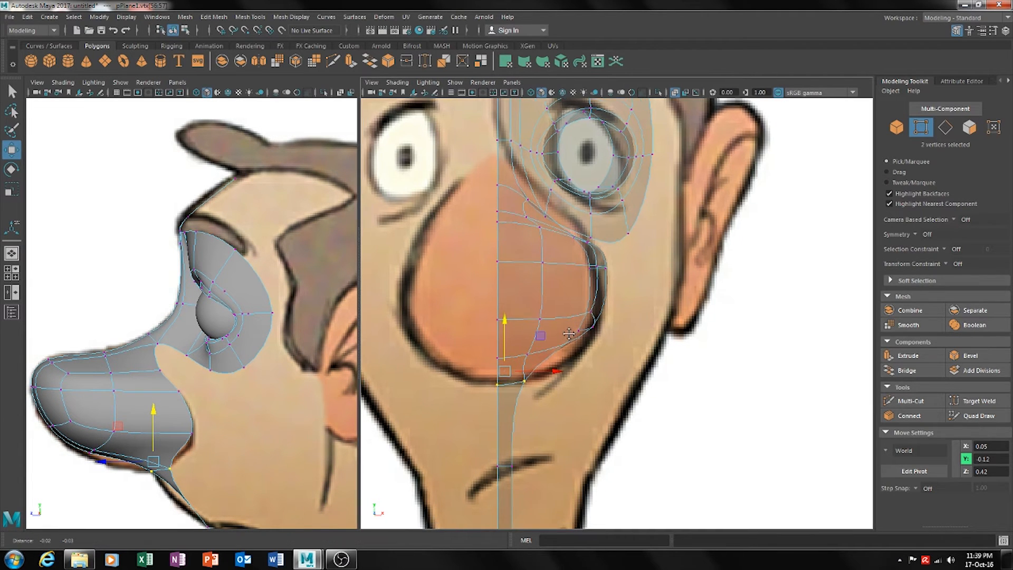
{"action": "key", "text": "a"}
{"action": "scroll", "coordinate": [543, 345], "scroll_direction": "up", "scroll_amount": 7}
{"action": "middle_click_drag", "start_coordinate": [442, 328], "coordinate": [551, 346], "text": "alt"}
{"action": "scroll", "coordinate": [557, 346], "scroll_direction": "down", "scroll_amount": 8}
{"action": "scroll", "coordinate": [563, 346], "scroll_direction": "up", "scroll_amount": 9}
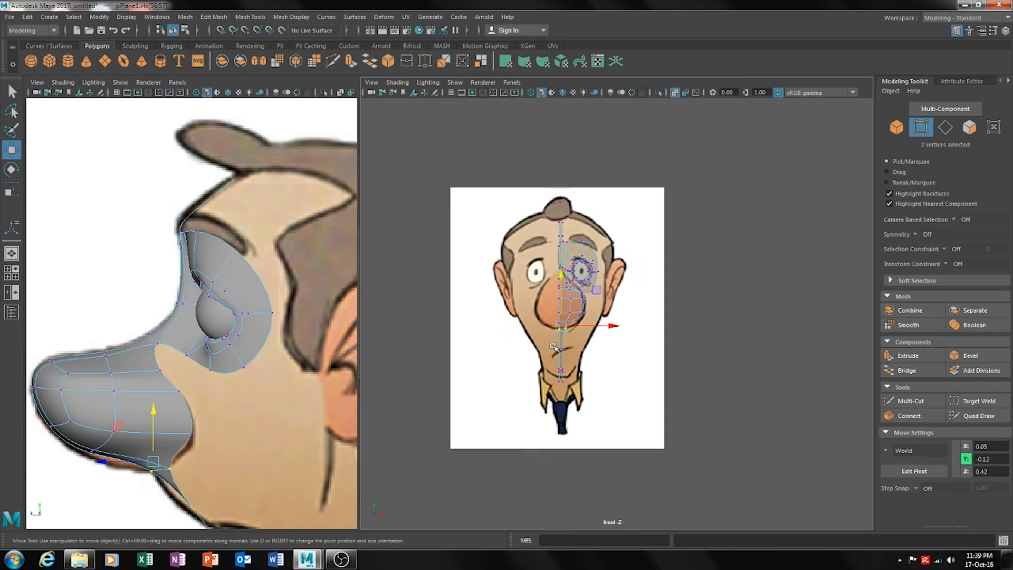
{"action": "middle_click_drag", "start_coordinate": [479, 214], "coordinate": [512, 259], "text": "alt"}
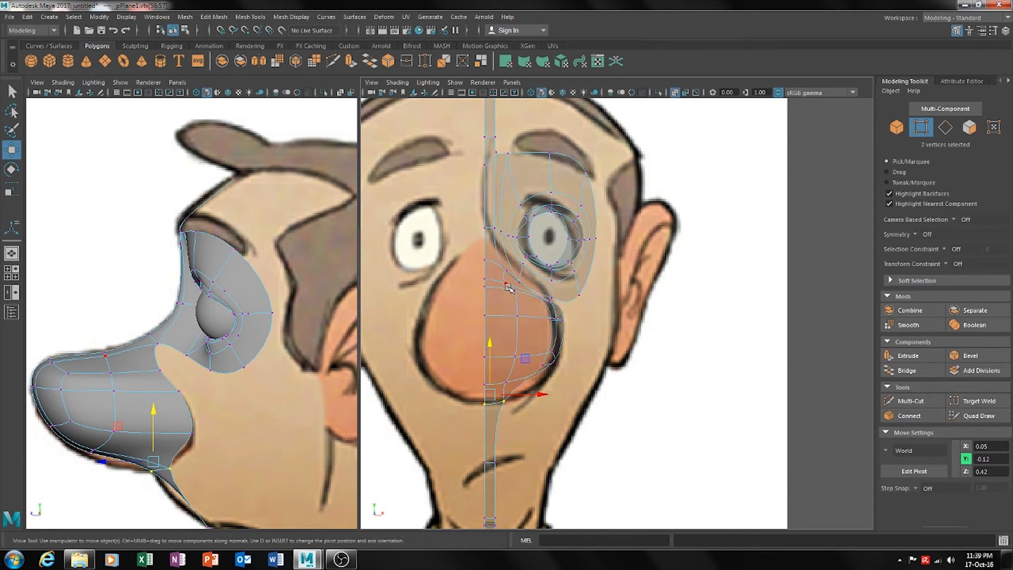
{"action": "scroll", "coordinate": [508, 289], "scroll_direction": "down", "scroll_amount": 8}
{"action": "scroll", "coordinate": [601, 324], "scroll_direction": "up", "scroll_amount": 4}
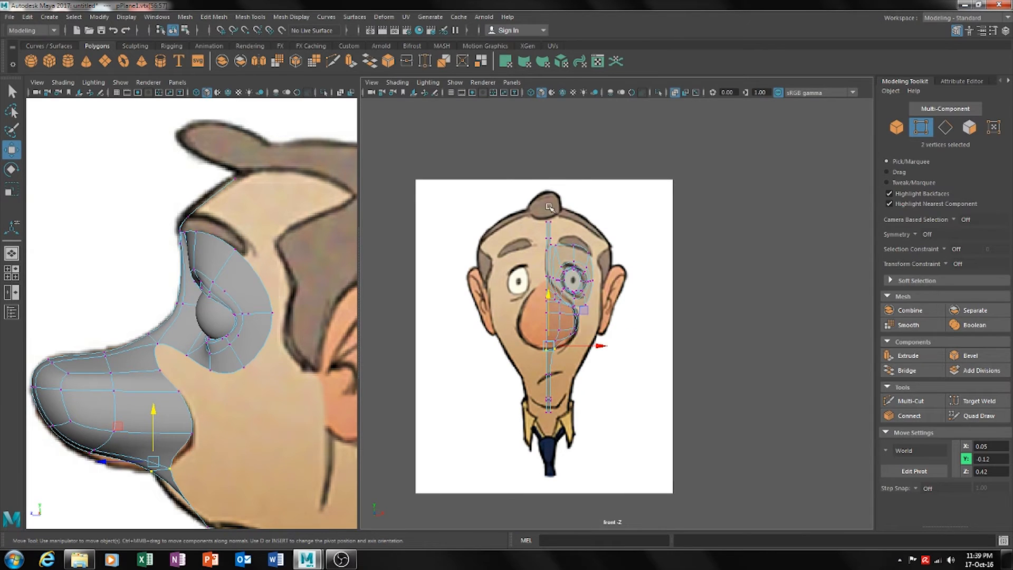
{"action": "scroll", "coordinate": [582, 224], "scroll_direction": "up", "scroll_amount": 4}
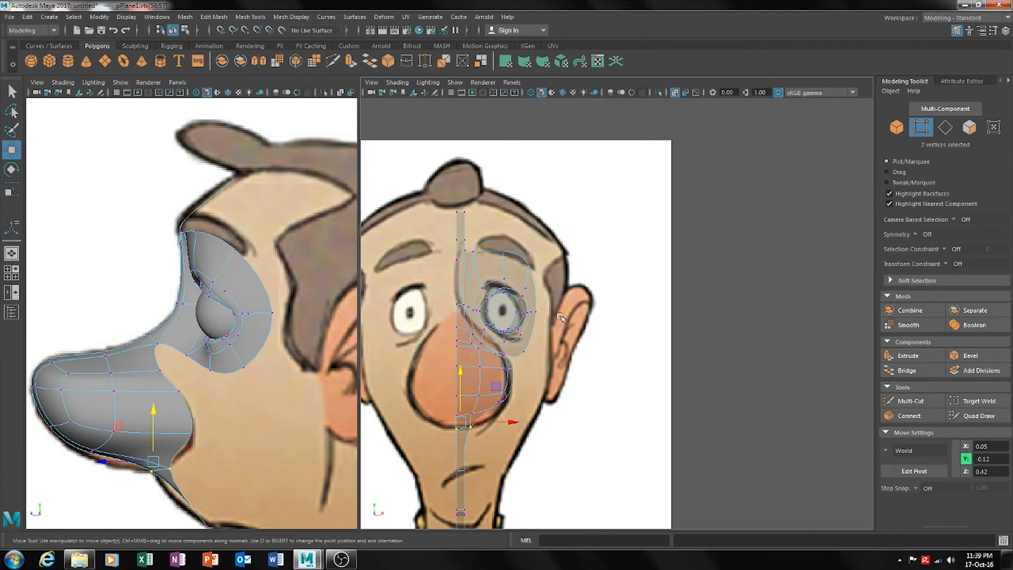
Raise the top vertices of the centre strip slightly and shift them back along the side-view hairline
{"action": "left_click_drag", "start_coordinate": [487, 203], "coordinate": [450, 223]}
{"action": "left_click_drag", "start_coordinate": [464, 190], "coordinate": [464, 184]}
{"action": "left_click_drag", "start_coordinate": [218, 171], "coordinate": [224, 171]}
Extrude the three top edges of the eye patch upward to X 0.36, Y 1.29
{"action": "right_click_drag", "start_coordinate": [491, 250], "coordinate": [498, 223]}
{"action": "left_click", "coordinate": [486, 252]}
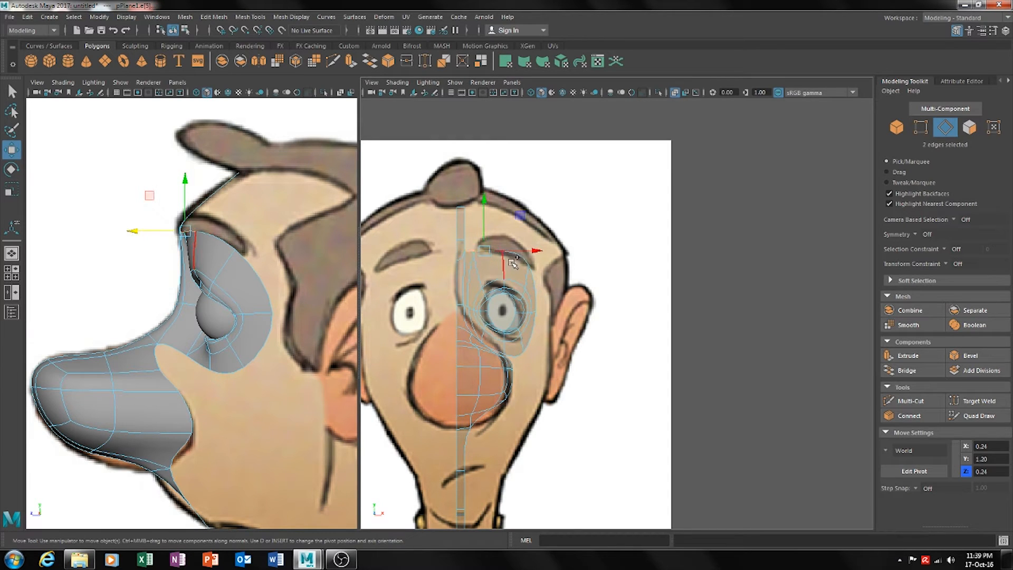
{"action": "left_click", "coordinate": [529, 261], "text": "shift"}
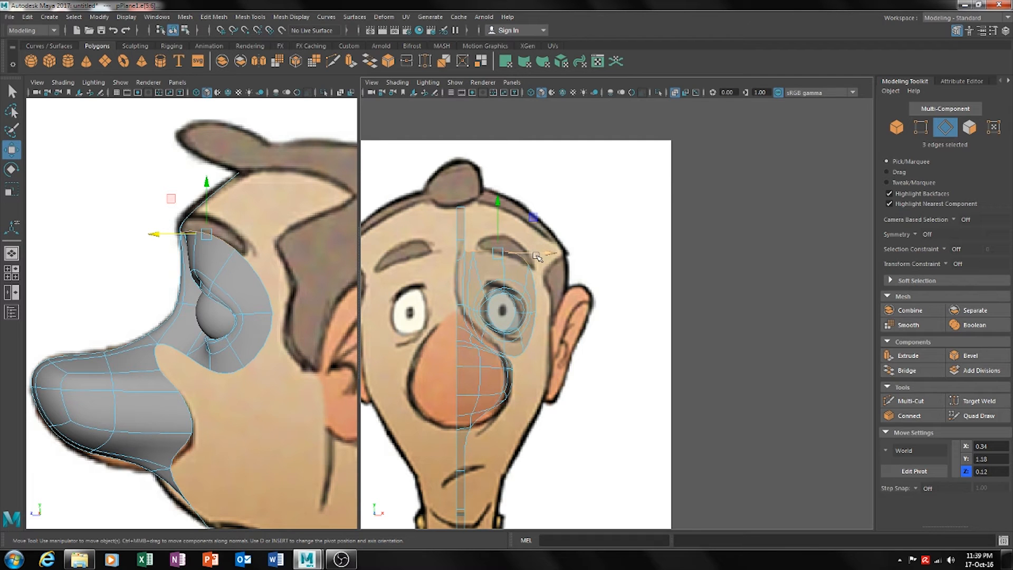
{"action": "key", "text": "ctrl+e"}
{"action": "key", "text": "w"}
{"action": "left_click_drag", "start_coordinate": [499, 229], "coordinate": [523, 244]}
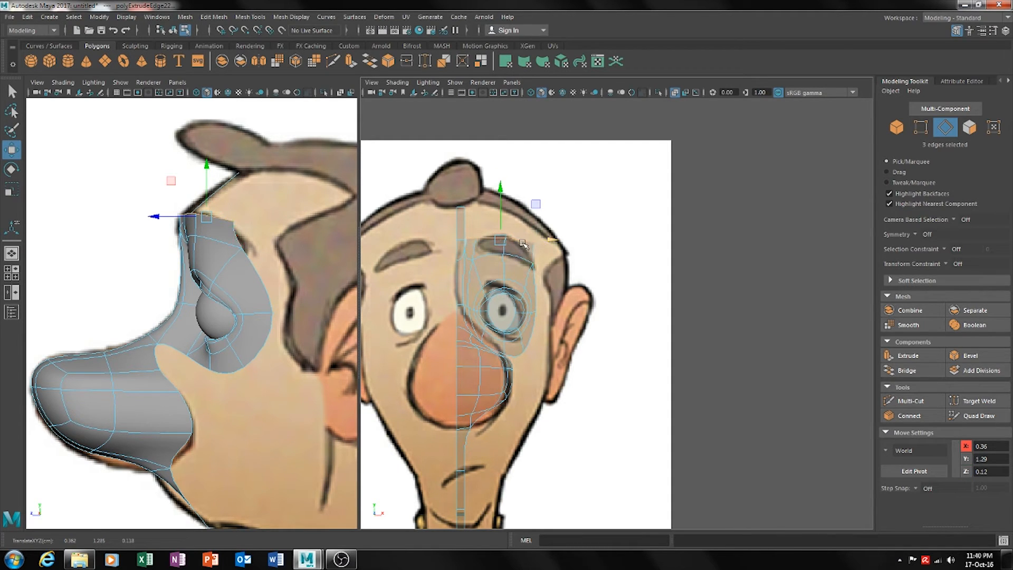
Extrude the same three brow edges again, up to the hairline at Y 1.53
{"action": "key", "text": "ctrl+e"}
{"action": "left_click_drag", "start_coordinate": [501, 215], "coordinate": [502, 181]}
{"action": "scroll", "coordinate": [547, 210], "scroll_direction": "up", "scroll_amount": 4}
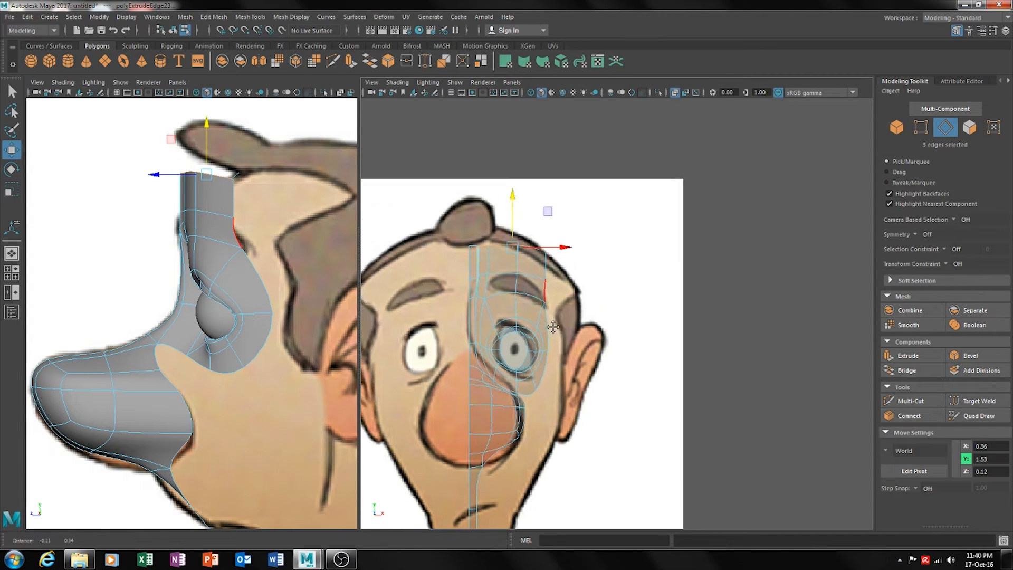
{"action": "scroll", "coordinate": [577, 367], "scroll_direction": "up", "scroll_amount": 4}
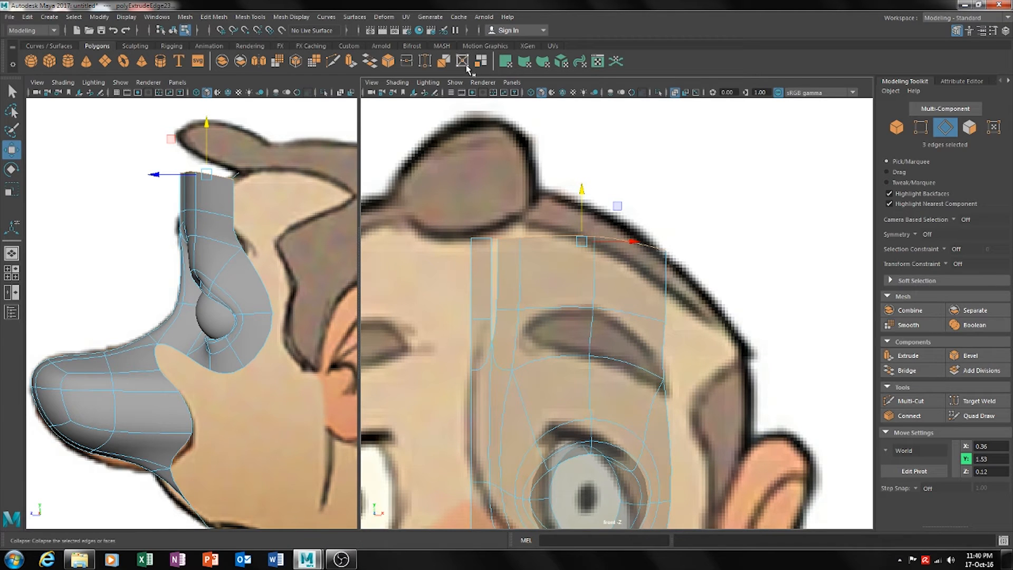
Close the gap in the forehead by target-welding the new faces' inner border edges to the centre strip
{"action": "left_click", "coordinate": [432, 64]}
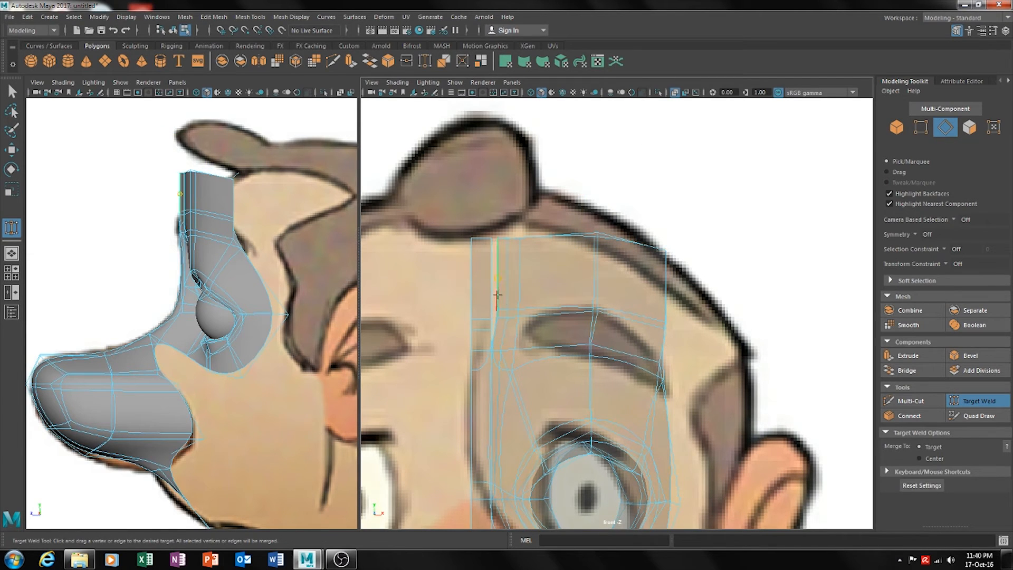
{"action": "left_click_drag", "start_coordinate": [490, 294], "coordinate": [502, 364]}
{"action": "left_click_drag", "start_coordinate": [496, 290], "coordinate": [489, 289]}
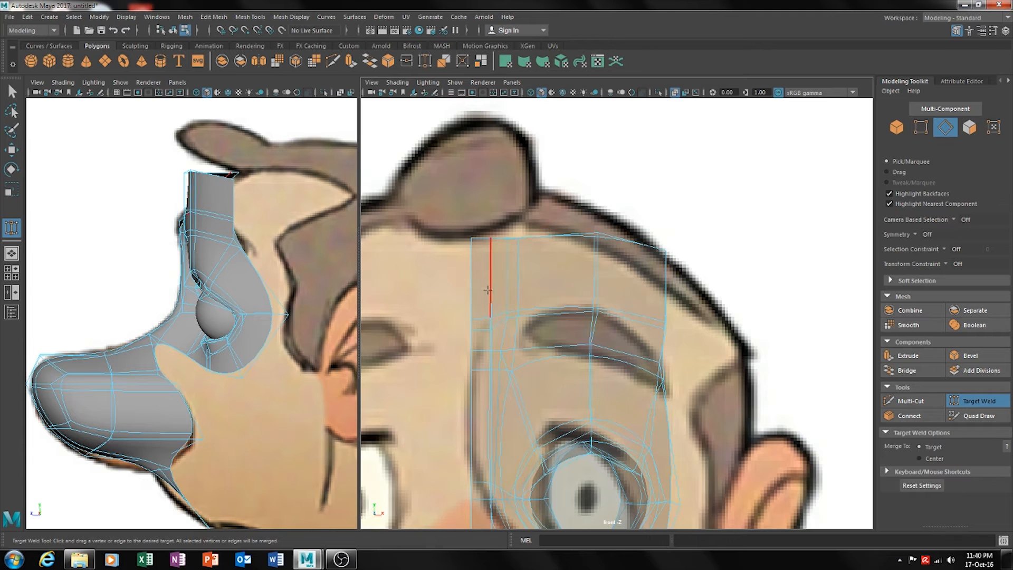
{"action": "key", "text": "w"}
{"action": "key", "text": "3"}
Lower the outermost column of forehead vertices to Y 1.22 to follow the front-view hairline
{"action": "middle_click_drag", "start_coordinate": [588, 345], "coordinate": [580, 345], "text": "alt"}
{"action": "left_click_drag", "start_coordinate": [580, 345], "coordinate": [509, 334], "text": "alt"}
{"action": "scroll", "coordinate": [553, 343], "scroll_direction": "down", "scroll_amount": 9}
{"action": "scroll", "coordinate": [554, 343], "scroll_direction": "up", "scroll_amount": 5}
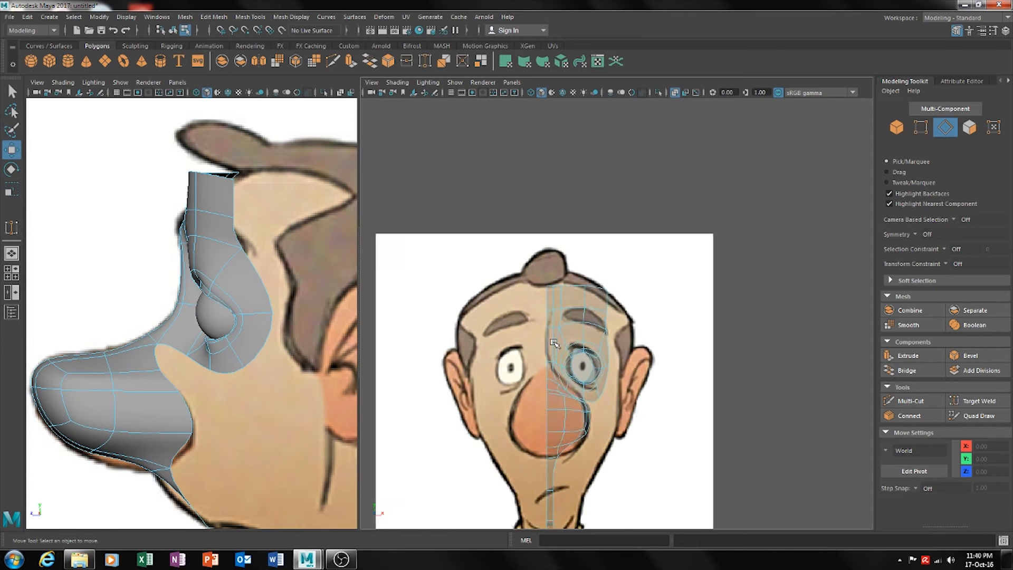
{"action": "right_click_drag", "start_coordinate": [517, 277], "coordinate": [477, 267]}
{"action": "mouse_move", "coordinate": [525, 252]}
{"action": "left_mouse_down"}
{"action": "mouse_move", "coordinate": [494, 281]}
{"action": "mouse_move", "coordinate": [508, 242]}
{"action": "left_mouse_up"}
{"action": "left_click_drag", "start_coordinate": [601, 264], "coordinate": [588, 349]}
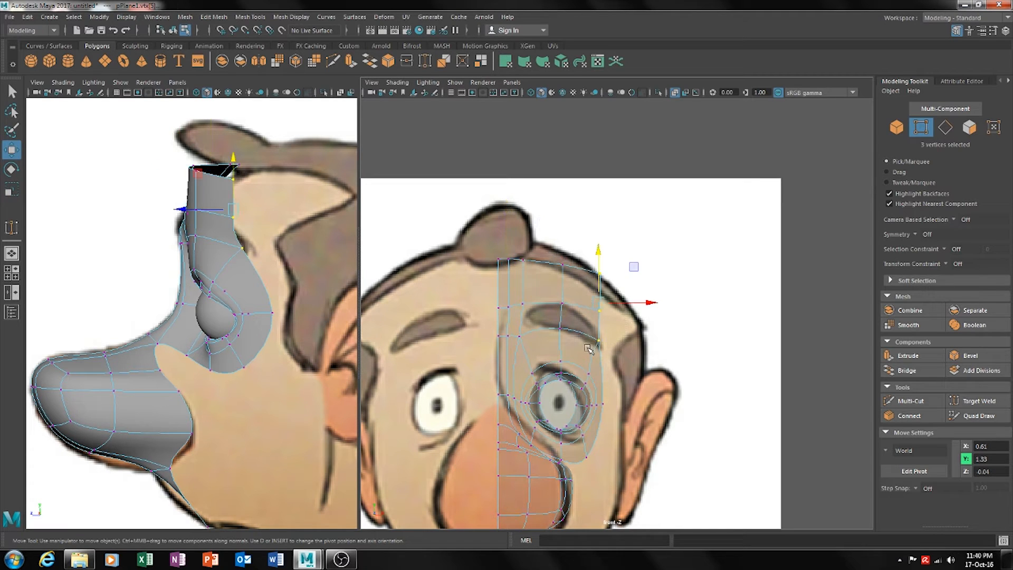
{"action": "mouse_move", "coordinate": [601, 274]}
{"action": "left_mouse_down"}
{"action": "mouse_move", "coordinate": [598, 292]}
{"action": "mouse_move", "coordinate": [599, 272]}
{"action": "left_mouse_up"}
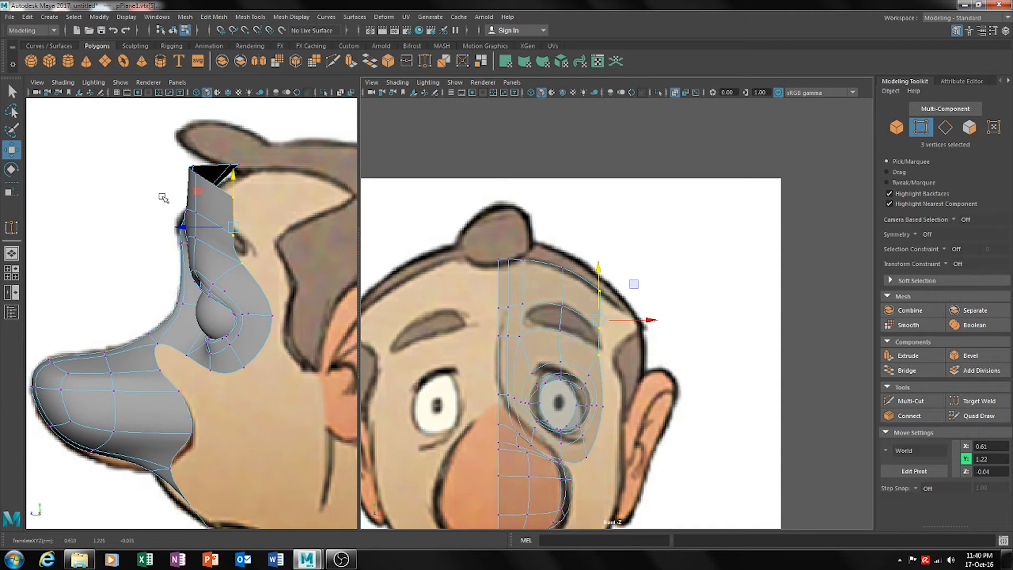
Push the forehead vertices back in the side view, the outer pair to Z -0.49 and the middle pair to Z -0.25
{"action": "left_click_drag", "start_coordinate": [574, 256], "coordinate": [548, 311]}
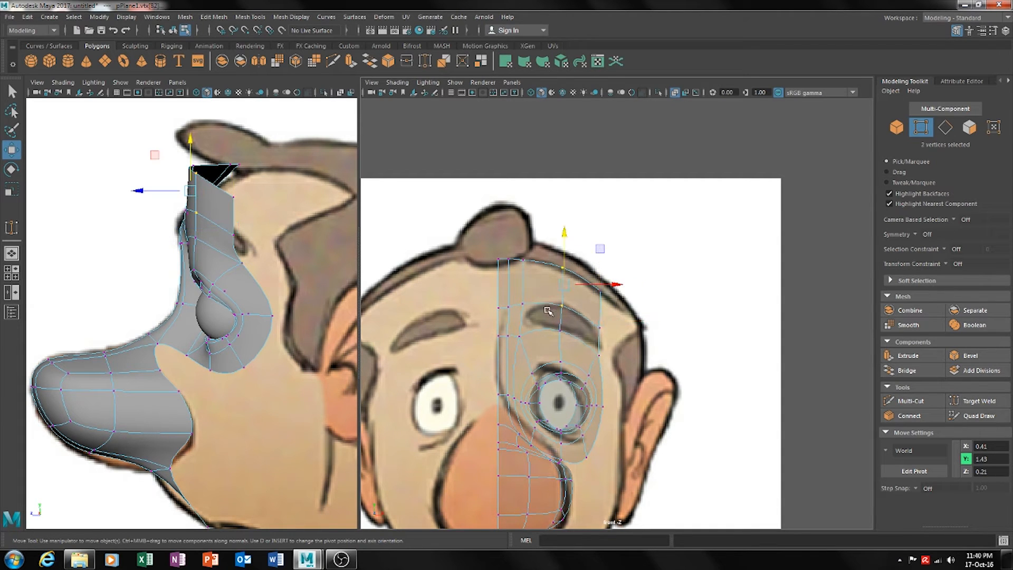
{"action": "left_click_drag", "start_coordinate": [169, 191], "coordinate": [232, 202]}
{"action": "left_click", "coordinate": [234, 199]}
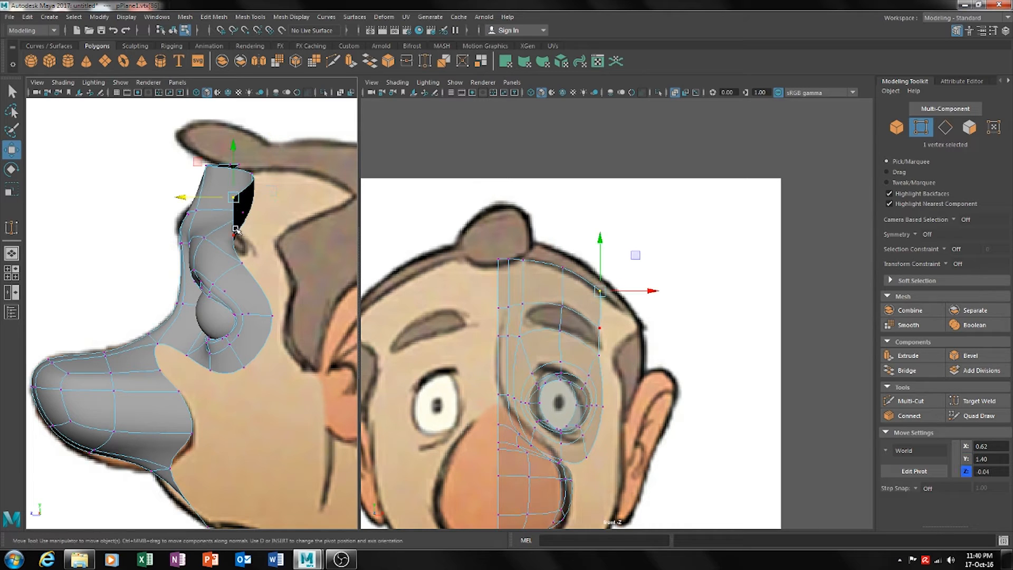
{"action": "left_click", "coordinate": [235, 235], "text": "shift"}
{"action": "left_click_drag", "start_coordinate": [210, 216], "coordinate": [332, 213]}
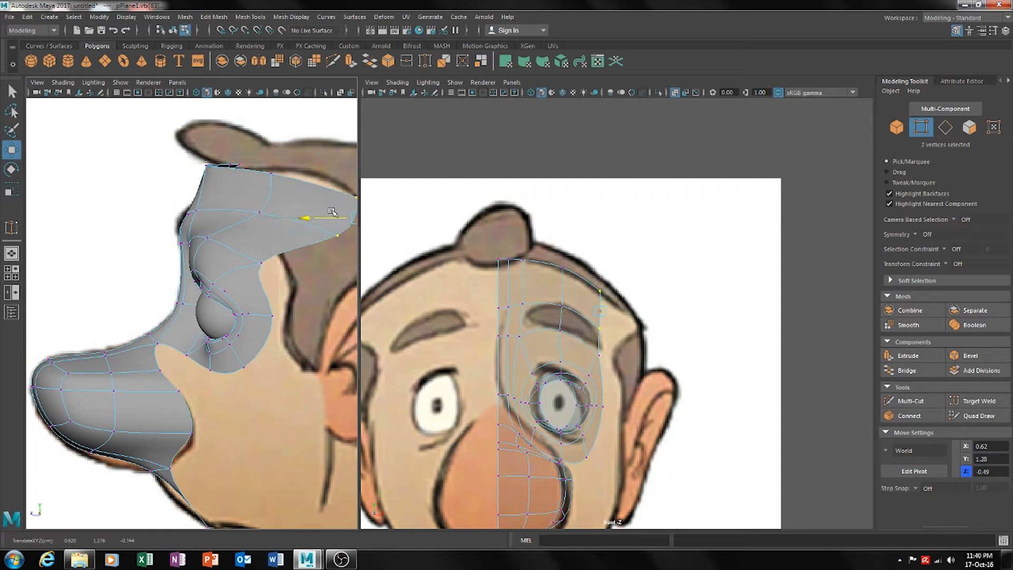
{"action": "left_click_drag", "start_coordinate": [286, 158], "coordinate": [280, 192]}
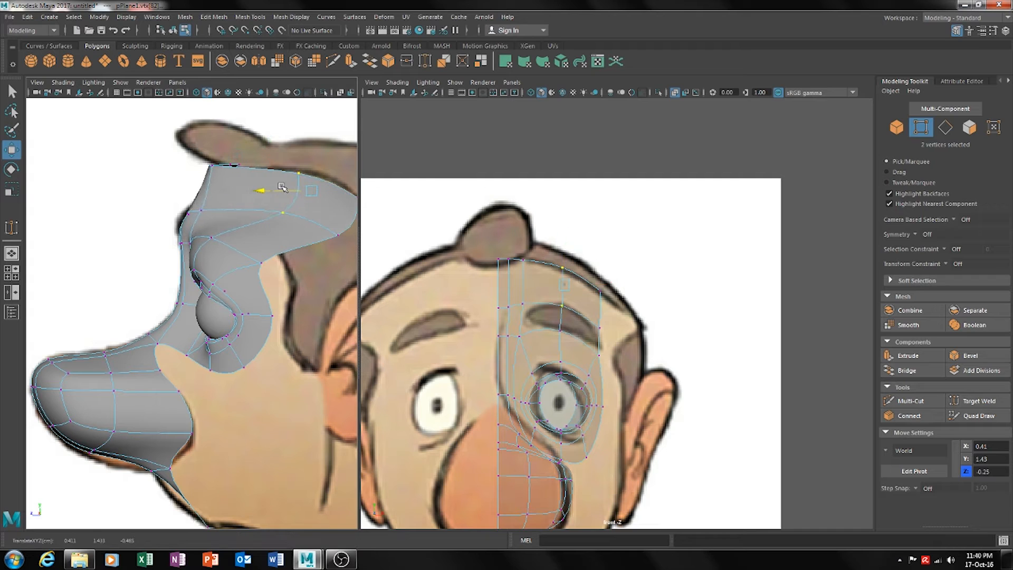
Move the two inner columns of forehead vertices back in the side view to follow the sloping forehead
{"action": "left_click", "coordinate": [214, 166]}
{"action": "left_click", "coordinate": [522, 303], "text": "shift"}
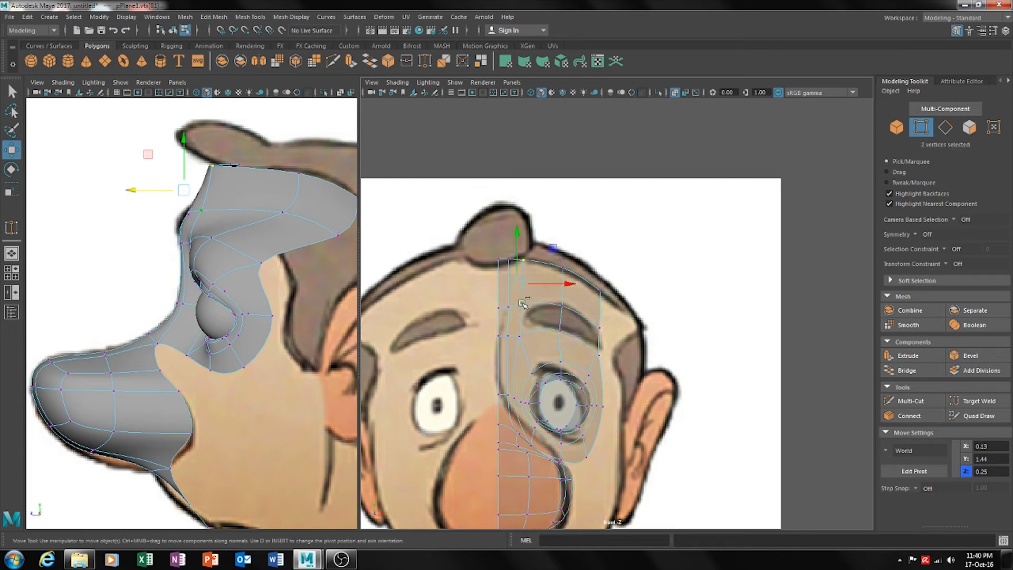
{"action": "left_click_drag", "start_coordinate": [168, 190], "coordinate": [239, 193]}
{"action": "left_click", "coordinate": [200, 212]}
{"action": "left_click", "coordinate": [243, 166], "text": "shift"}
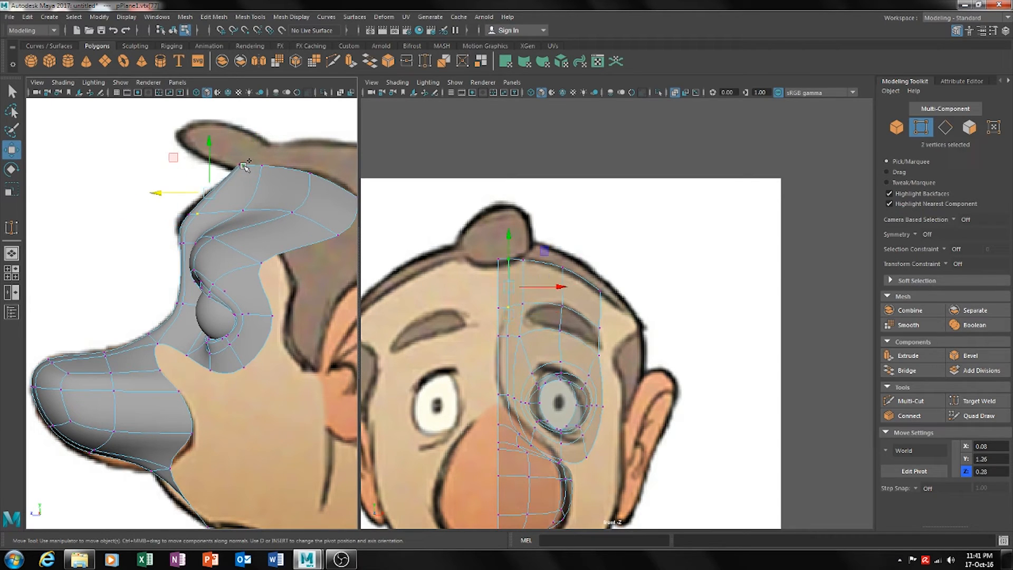
{"action": "mouse_move", "coordinate": [181, 195]}
{"action": "left_mouse_down"}
{"action": "mouse_move", "coordinate": [204, 195]}
{"action": "mouse_move", "coordinate": [188, 195]}
{"action": "left_mouse_up"}
Shift the second column of forehead vertices slightly outward in the front view to even the spacing
{"action": "left_click_drag", "start_coordinate": [529, 256], "coordinate": [519, 313]}
{"action": "left_click_drag", "start_coordinate": [564, 286], "coordinate": [574, 286]}
{"action": "left_click_drag", "start_coordinate": [513, 256], "coordinate": [507, 320]}
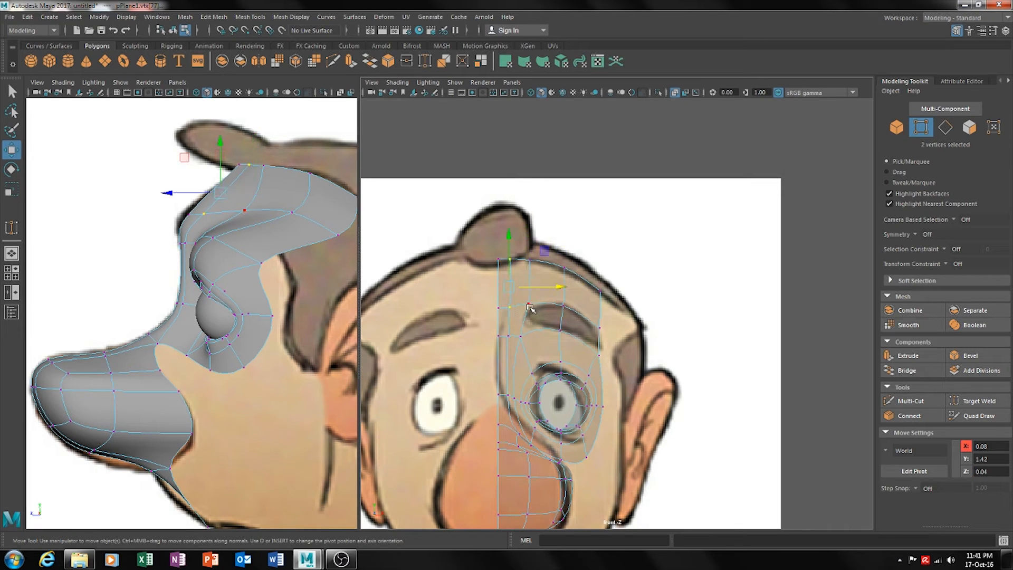
Move the outer forehead vertices out and down to the temple, and the middle column to X 0.50, Y 1.30
{"action": "left_click_drag", "start_coordinate": [544, 286], "coordinate": [665, 330]}
{"action": "key", "text": "e"}
{"action": "key", "text": "w"}
{"action": "left_click_drag", "start_coordinate": [629, 299], "coordinate": [621, 314]}
{"action": "left_click_drag", "start_coordinate": [582, 258], "coordinate": [549, 335]}
{"action": "mouse_move", "coordinate": [598, 295]}
{"action": "left_mouse_down"}
{"action": "mouse_move", "coordinate": [618, 294]}
{"action": "mouse_move", "coordinate": [611, 311]}
{"action": "mouse_move", "coordinate": [580, 284]}
{"action": "left_mouse_up"}
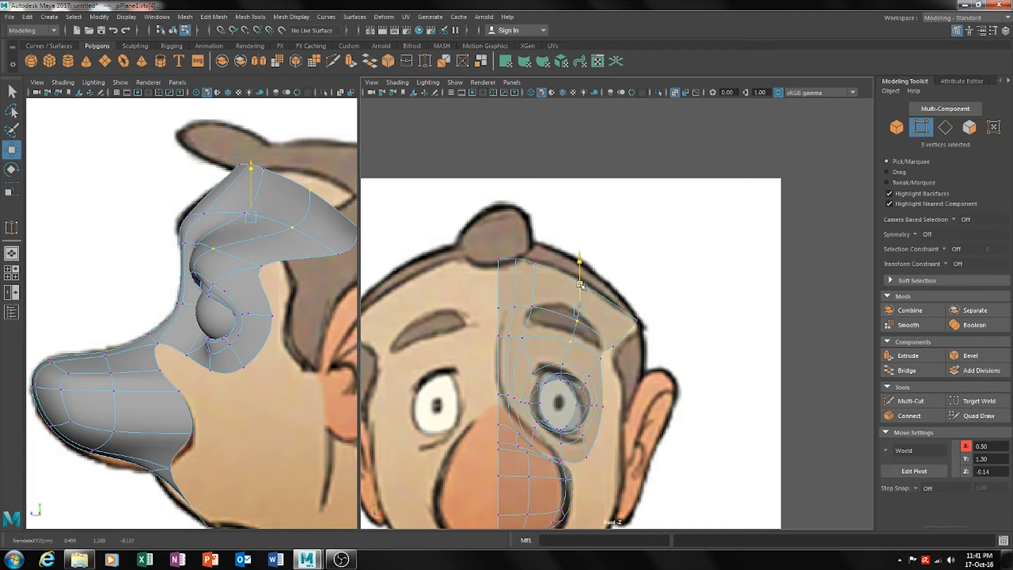
Adjust the sideways spacing of the two inner forehead vertex columns in the front view between the centreline and the middle column
{"action": "scroll", "coordinate": [526, 327], "scroll_direction": "up", "scroll_amount": 2}
{"action": "middle_click_drag", "start_coordinate": [415, 267], "coordinate": [500, 264], "text": "alt"}
{"action": "left_click_drag", "start_coordinate": [489, 217], "coordinate": [471, 300]}
{"action": "left_click_drag", "start_coordinate": [511, 259], "coordinate": [530, 255]}
{"action": "key", "text": "e"}
{"action": "key", "text": "w"}
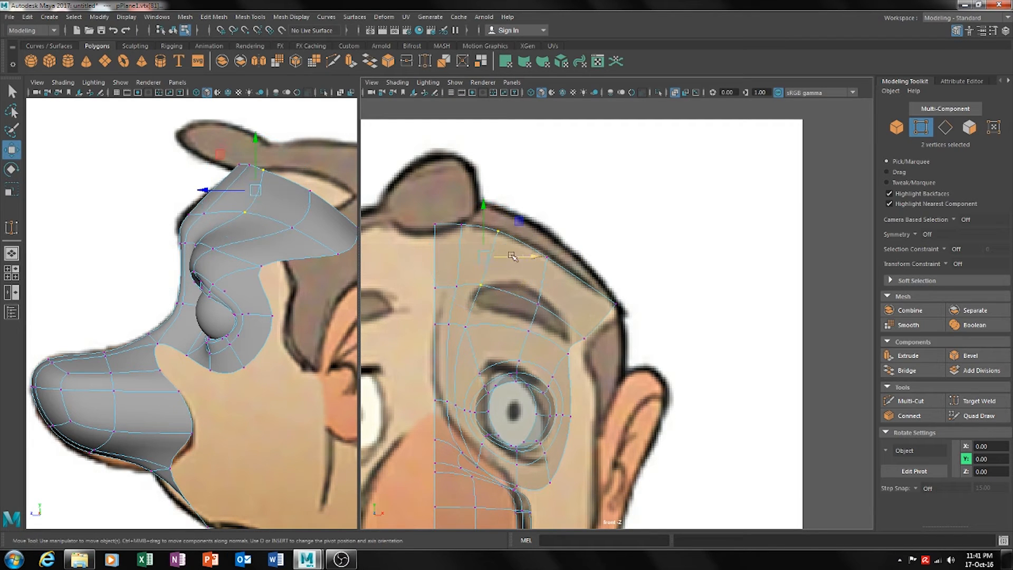
{"action": "left_click_drag", "start_coordinate": [466, 220], "coordinate": [453, 289]}
{"action": "left_click_drag", "start_coordinate": [493, 258], "coordinate": [486, 260]}
{"action": "left_click_drag", "start_coordinate": [475, 214], "coordinate": [424, 240]}
{"action": "middle_click_drag", "start_coordinate": [592, 350], "coordinate": [575, 287], "text": "alt"}
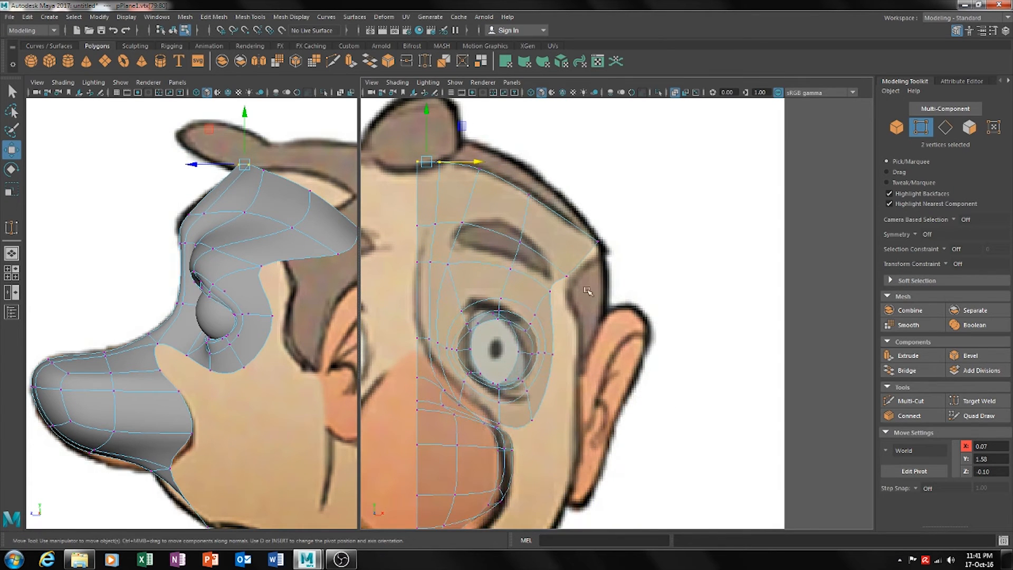
Lower the temple corner vertex slightly and move the vertex beside the eyebrow's outer end outward in the front view
{"action": "left_click_drag", "start_coordinate": [582, 255], "coordinate": [619, 245]}
{"action": "left_click", "coordinate": [556, 293]}
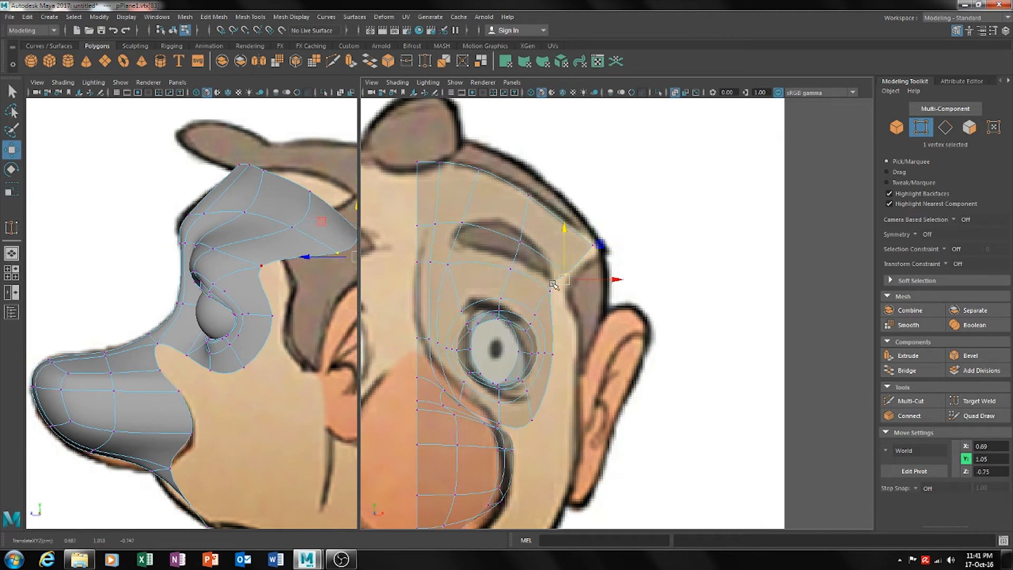
{"action": "left_click_drag", "start_coordinate": [584, 281], "coordinate": [606, 278]}
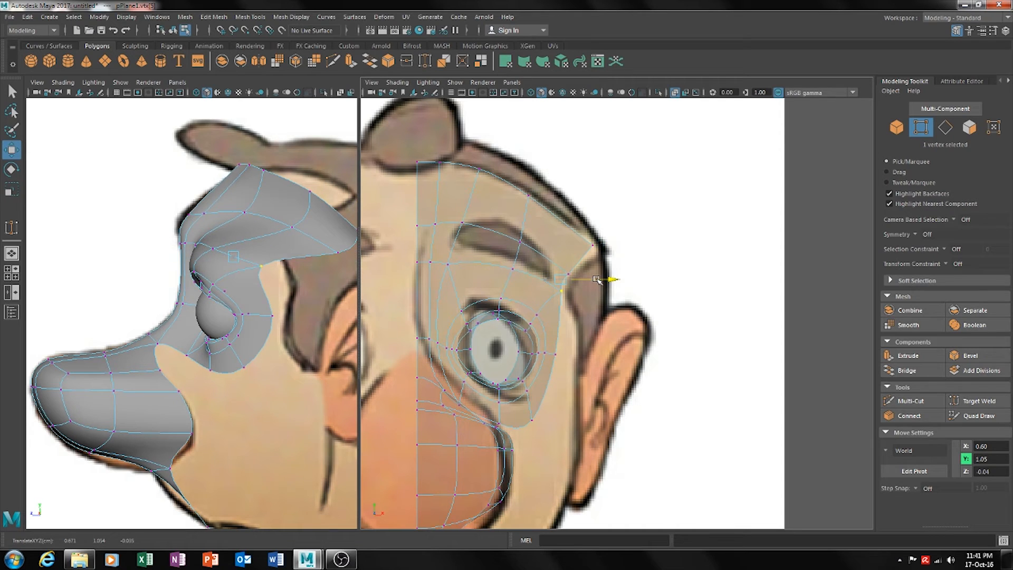
Move the outermost vertex beside the eye outward to X 0.69, keeping it inside the face outline in the front view
{"action": "left_click", "coordinate": [555, 354]}
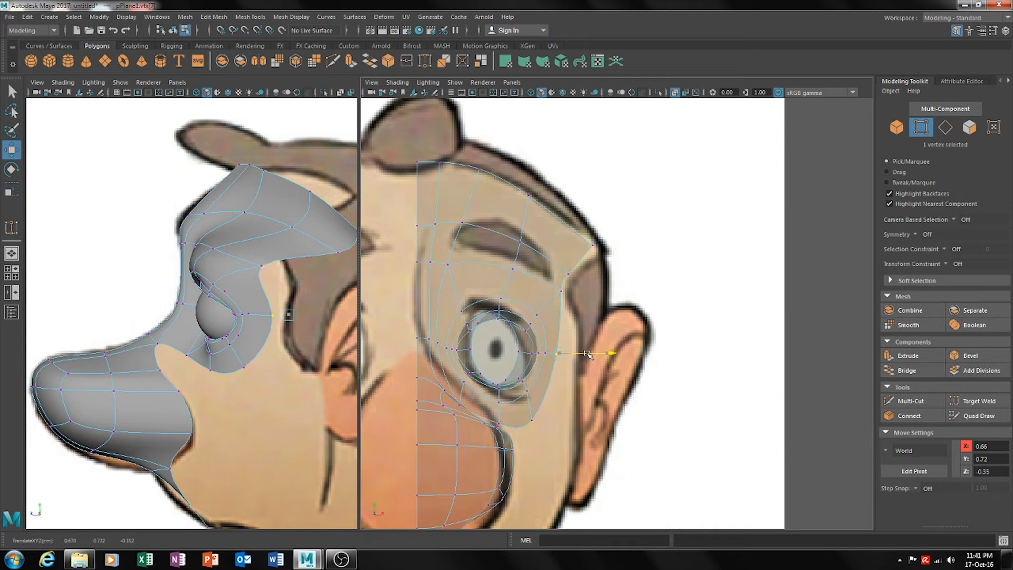
{"action": "left_click_drag", "start_coordinate": [594, 352], "coordinate": [615, 349]}
{"action": "middle_click_drag", "start_coordinate": [631, 371], "coordinate": [605, 360], "text": "alt"}
{"action": "scroll", "coordinate": [604, 360], "scroll_direction": "up", "scroll_amount": 1}
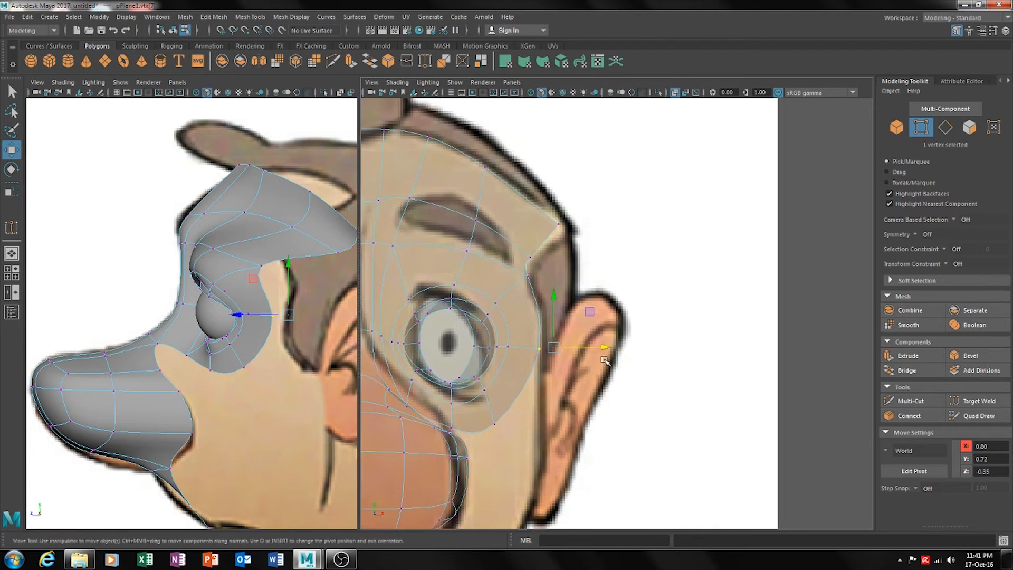
{"action": "left_click_drag", "start_coordinate": [575, 344], "coordinate": [549, 346]}
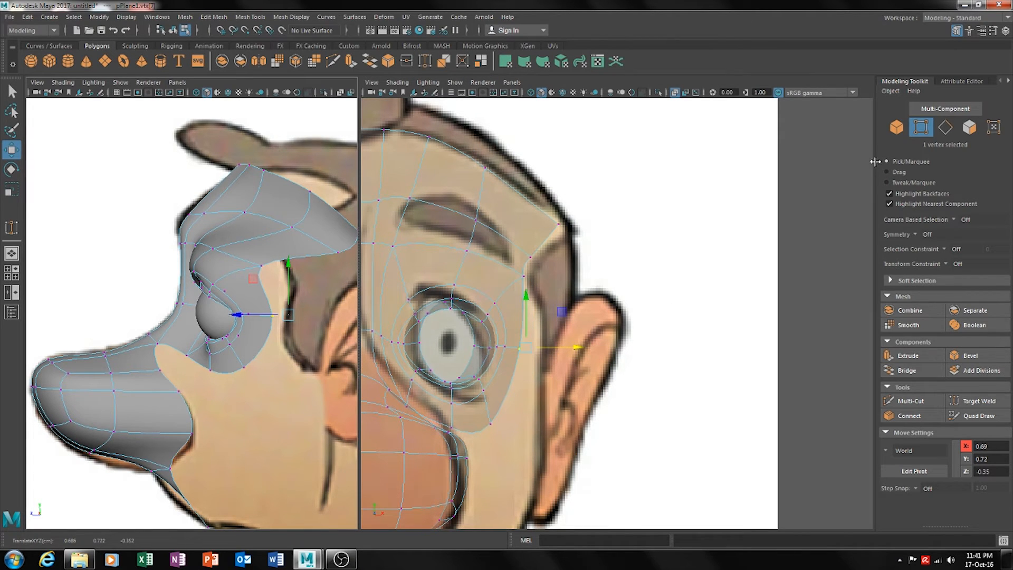
Show the half face shaded in the perspective view and examine the forehead and eye area from several angles
{"action": "left_click", "coordinate": [940, 135]}
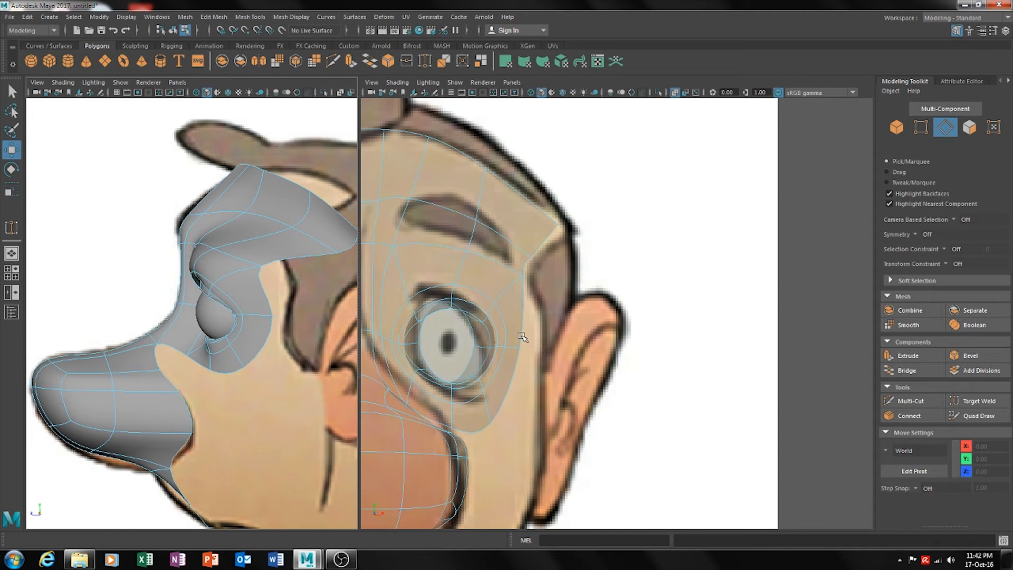
{"action": "key", "text": "space"}
{"action": "left_click_drag", "start_coordinate": [609, 343], "coordinate": [620, 316]}
{"action": "left_click_drag", "start_coordinate": [697, 355], "coordinate": [642, 354], "text": "alt"}
{"action": "right_click_drag", "start_coordinate": [610, 309], "coordinate": [638, 243]}
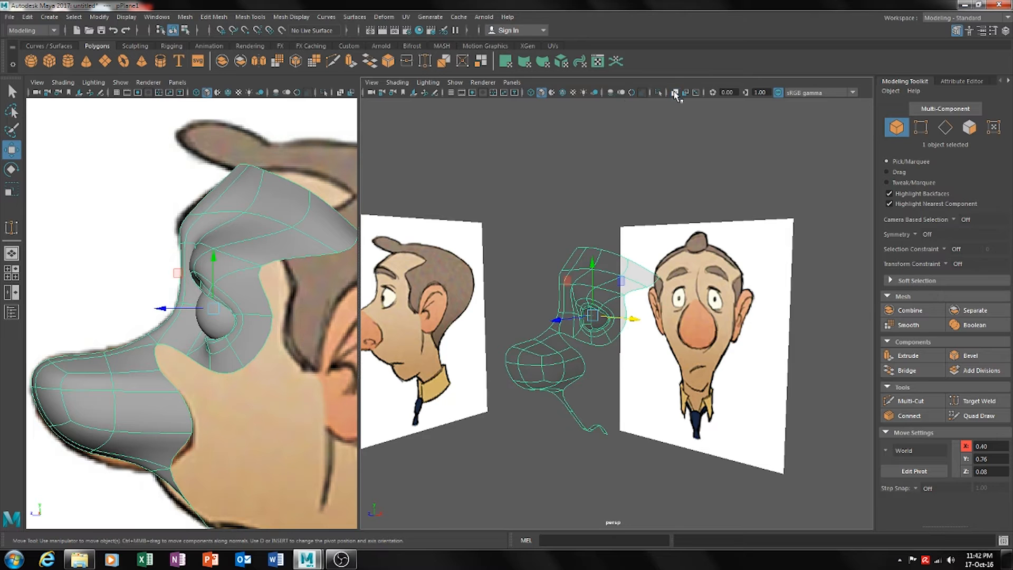
{"action": "key", "text": "5"}
{"action": "left_click_drag", "start_coordinate": [686, 296], "coordinate": [740, 311], "text": "alt"}
{"action": "left_click", "coordinate": [781, 316]}
{"action": "mouse_move", "coordinate": [674, 364]}
{"action": "left_mouse_down", "text": "alt"}
{"action": "mouse_move", "coordinate": [585, 338]}
{"action": "mouse_move", "coordinate": [640, 316]}
{"action": "mouse_move", "coordinate": [751, 328]}
{"action": "mouse_move", "coordinate": [689, 366]}
{"action": "mouse_move", "coordinate": [614, 353]}
{"action": "mouse_move", "coordinate": [707, 344]}
{"action": "mouse_move", "coordinate": [710, 356]}
{"action": "mouse_move", "coordinate": [672, 357]}
{"action": "left_mouse_up", "text": "alt"}
{"action": "left_click", "coordinate": [605, 307]}
{"action": "left_click_drag", "start_coordinate": [745, 383], "coordinate": [596, 301], "text": "alt"}
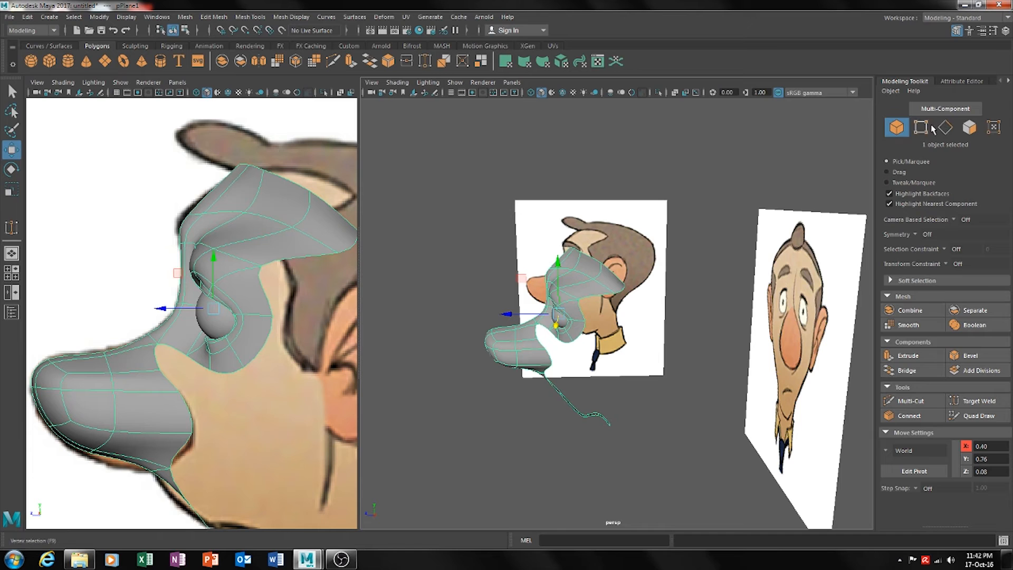
Pull the middle and outer forehead edges forward along Z in the perspective view to round the forehead
{"action": "left_click", "coordinate": [945, 127]}
{"action": "left_click", "coordinate": [586, 280]}
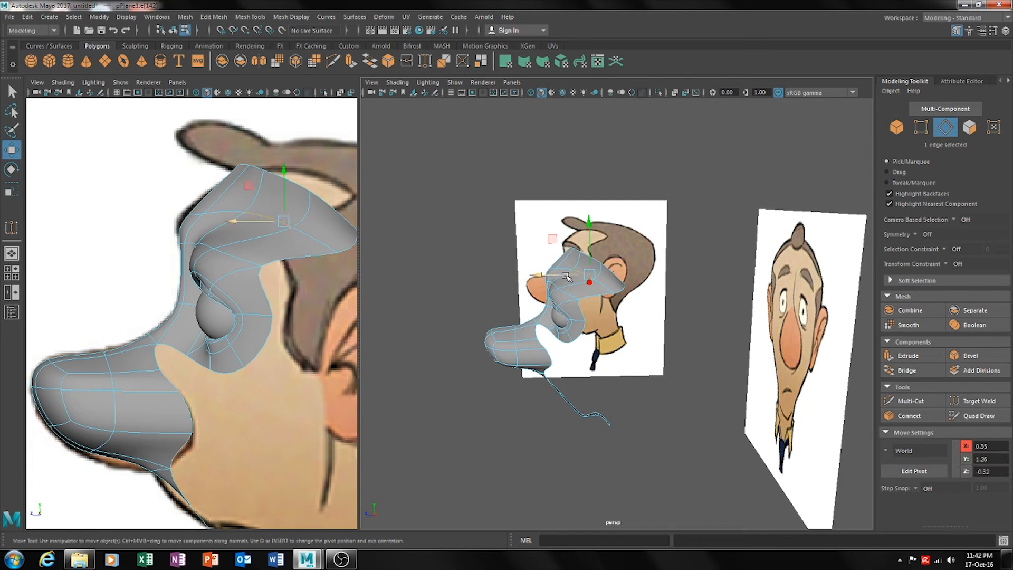
{"action": "left_click", "coordinate": [593, 286]}
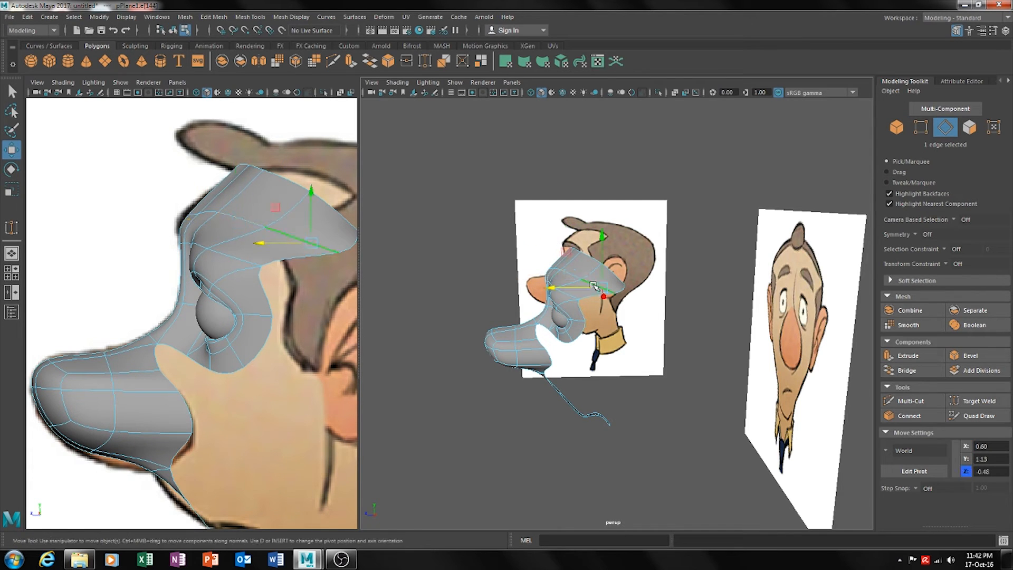
{"action": "key", "text": "e"}
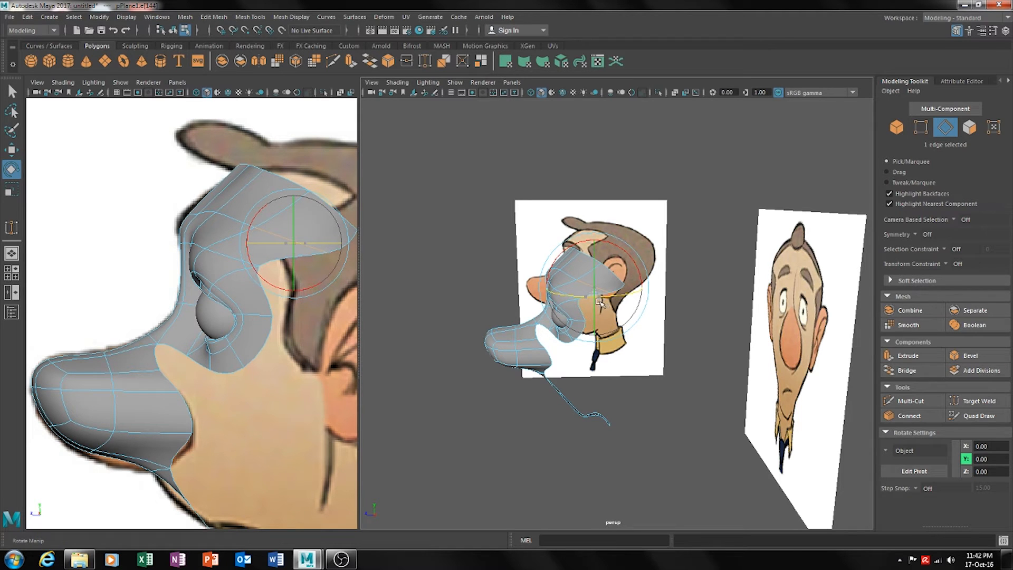
{"action": "key", "text": "w"}
Return to object mode and examine the smoothed half face from the front and sides against the reference image
{"action": "left_click_drag", "start_coordinate": [599, 385], "coordinate": [623, 351], "text": "alt"}
{"action": "left_click", "coordinate": [718, 376]}
{"action": "left_click", "coordinate": [950, 132]}
{"action": "left_click", "coordinate": [778, 180]}
{"action": "left_click_drag", "start_coordinate": [605, 290], "coordinate": [635, 291], "text": "alt"}
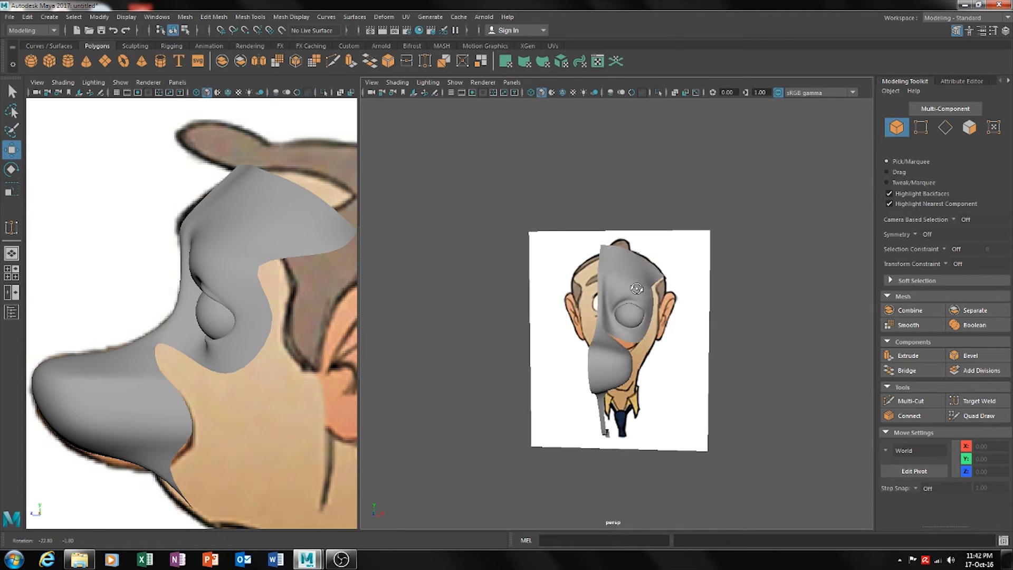
{"action": "left_click", "coordinate": [638, 290]}
{"action": "left_click_drag", "start_coordinate": [756, 373], "coordinate": [757, 373], "text": "alt"}
{"action": "left_click", "coordinate": [755, 373]}
{"action": "mouse_move", "coordinate": [703, 398]}
{"action": "left_mouse_down", "text": "alt"}
{"action": "mouse_move", "coordinate": [680, 389]}
{"action": "mouse_move", "coordinate": [699, 394]}
{"action": "left_mouse_up", "text": "alt"}
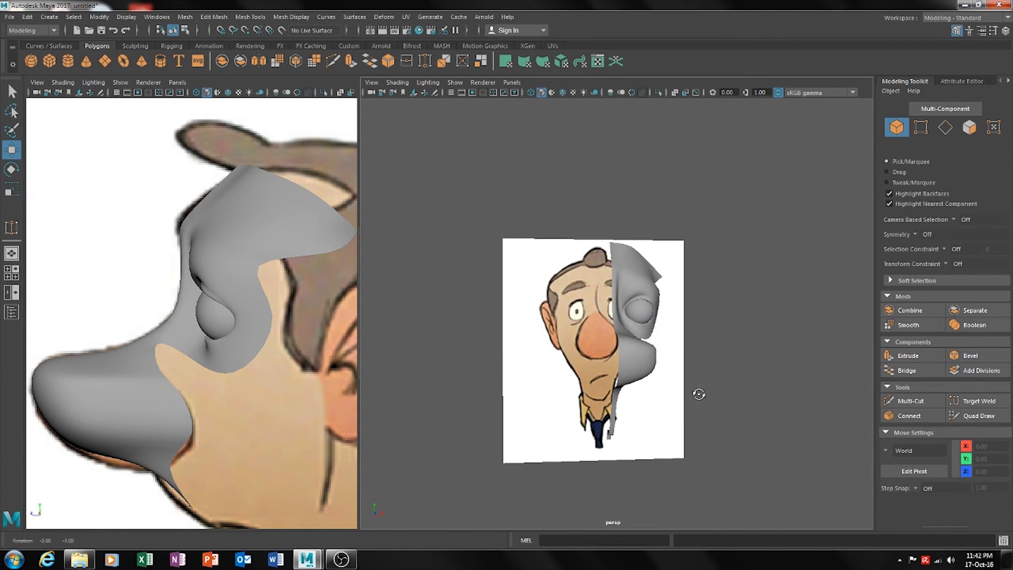
{"action": "left_click", "coordinate": [628, 293]}
{"action": "left_click_drag", "start_coordinate": [727, 360], "coordinate": [715, 389], "text": "alt"}
Frame the selected half face in the front view and compare its unsmoothed and smoothed display
{"action": "key", "text": "space"}
{"action": "middle_click_drag", "start_coordinate": [634, 352], "coordinate": [774, 315], "text": "alt"}
{"action": "scroll", "coordinate": [774, 316], "scroll_direction": "down", "scroll_amount": 12}
{"action": "scroll", "coordinate": [721, 353], "scroll_direction": "up", "scroll_amount": 5}
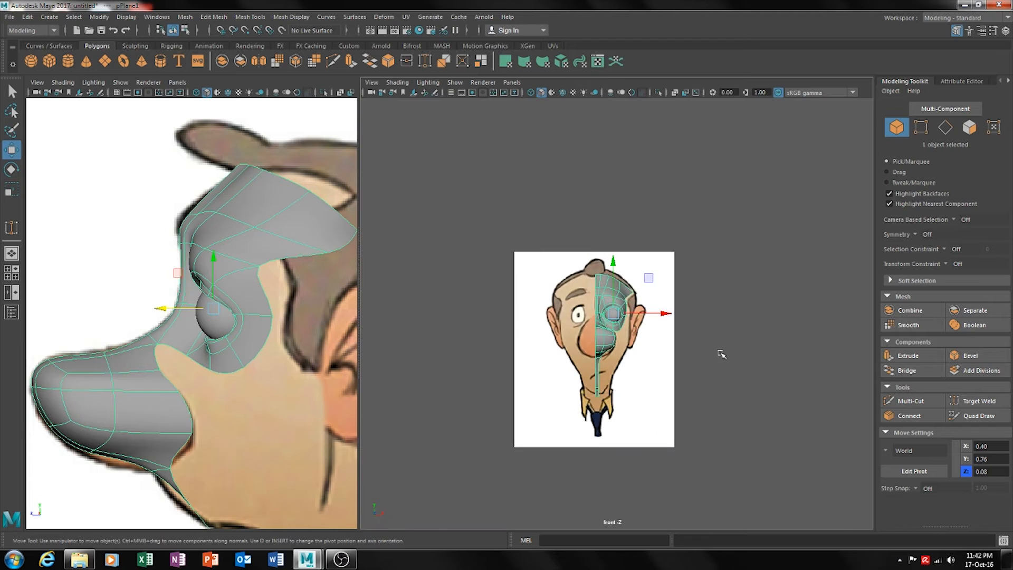
{"action": "middle_click_drag", "start_coordinate": [692, 365], "coordinate": [694, 342], "text": "alt"}
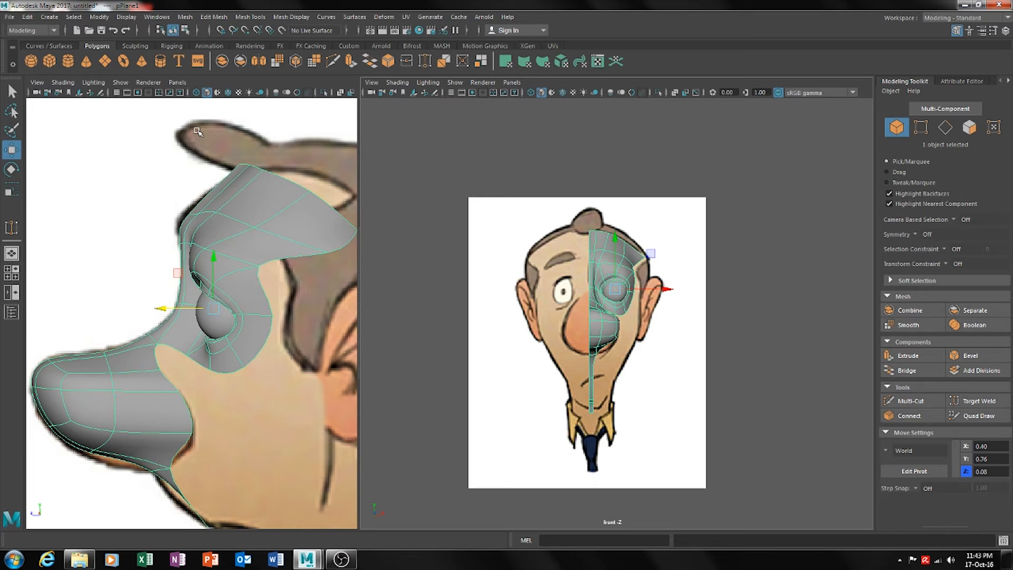
{"action": "key", "text": "1"}
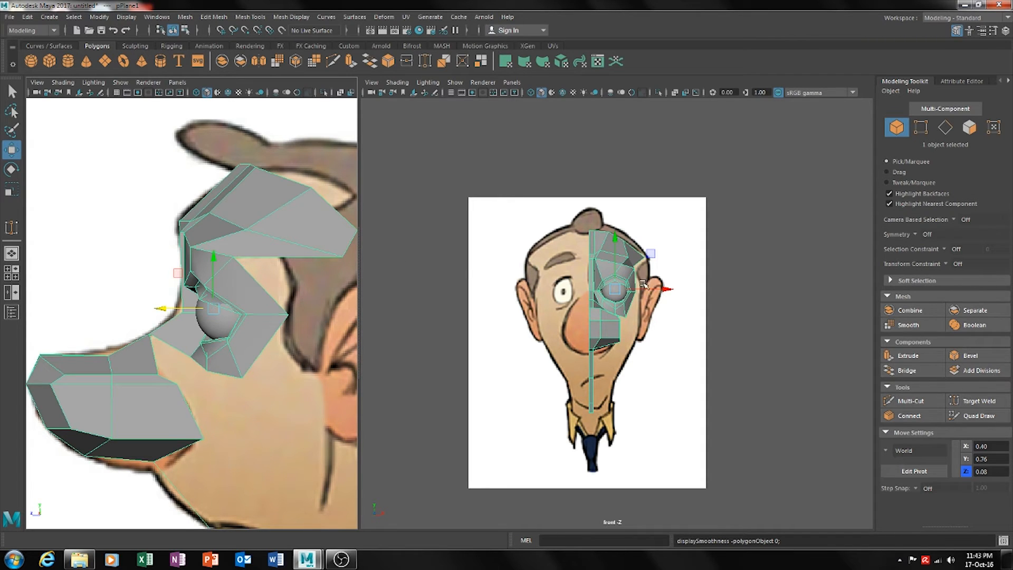
{"action": "key", "text": "3"}
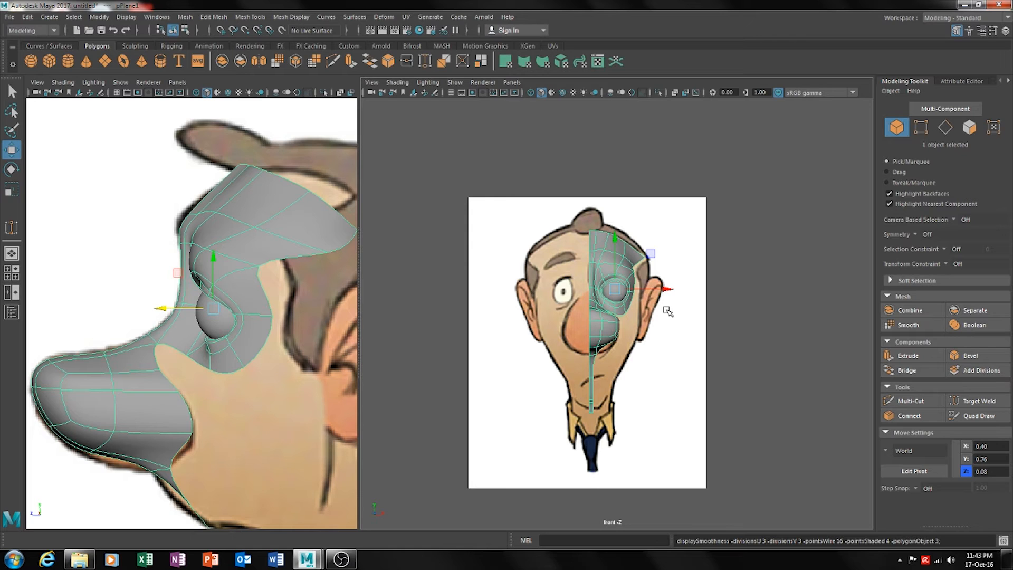
Snap the half face's pivot to a vertex on its centreline at the nose bridge
{"action": "key", "text": "d"}
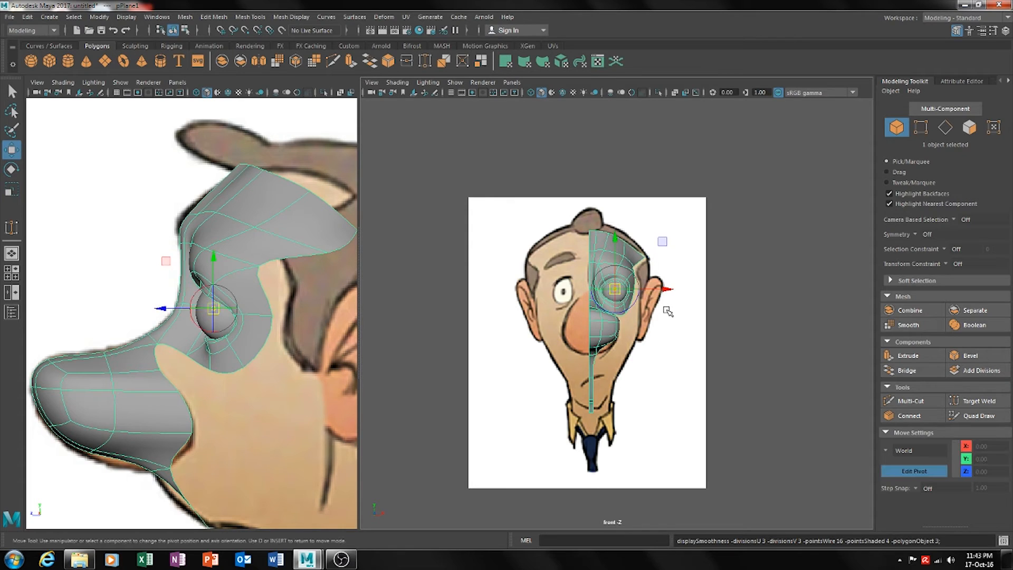
{"action": "scroll", "coordinate": [739, 298], "scroll_direction": "up", "scroll_amount": 8}
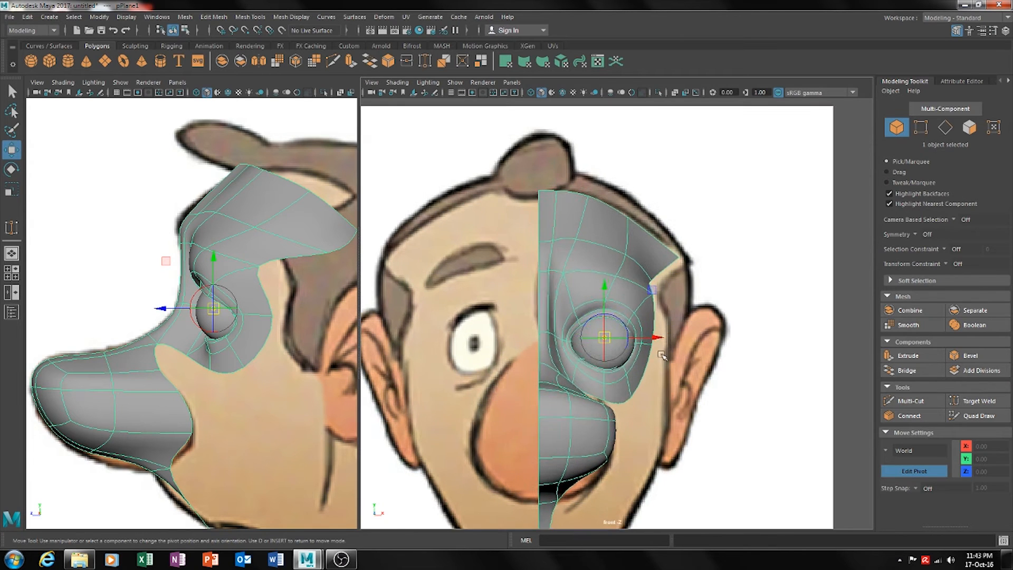
{"action": "mouse_move", "coordinate": [691, 272]}
{"action": "left_mouse_down"}
{"action": "mouse_move", "coordinate": [626, 273]}
{"action": "mouse_move", "coordinate": [703, 274]}
{"action": "left_mouse_up"}
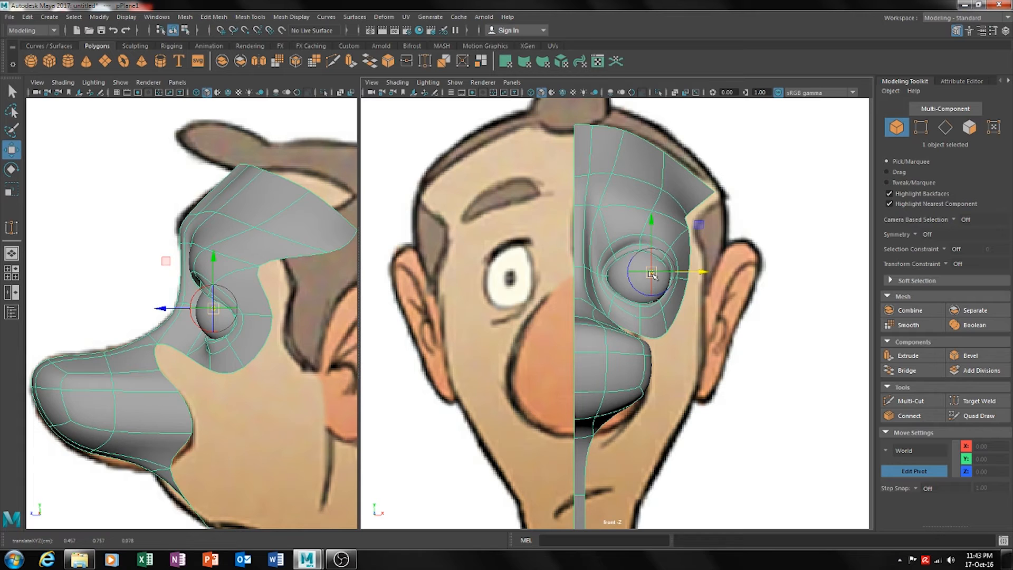
{"action": "key", "text": "v"}
{"action": "left_click_drag", "start_coordinate": [654, 275], "coordinate": [610, 270]}
{"action": "left_click_drag", "start_coordinate": [582, 267], "coordinate": [574, 266]}
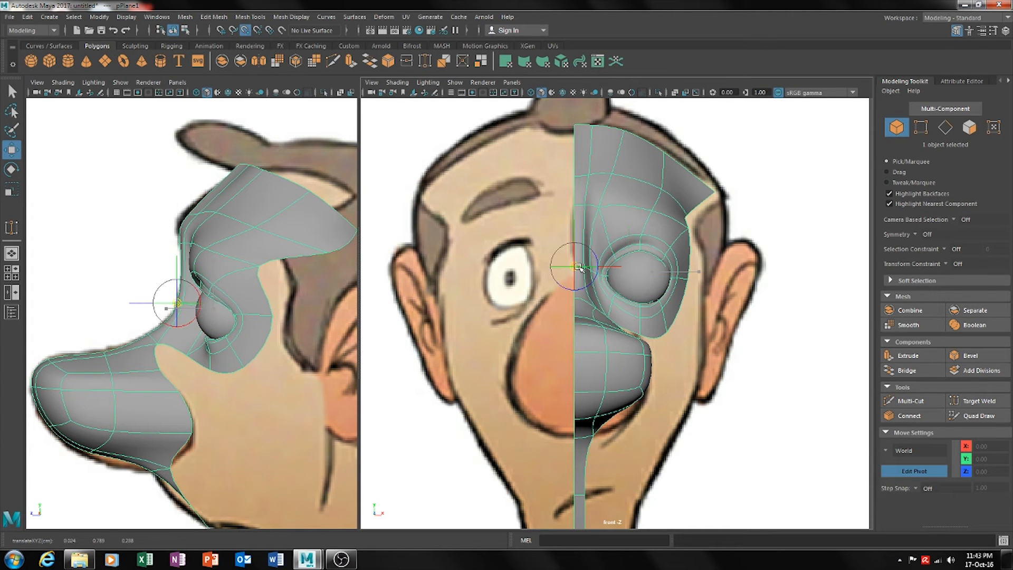
{"action": "key", "text": "Insert"}
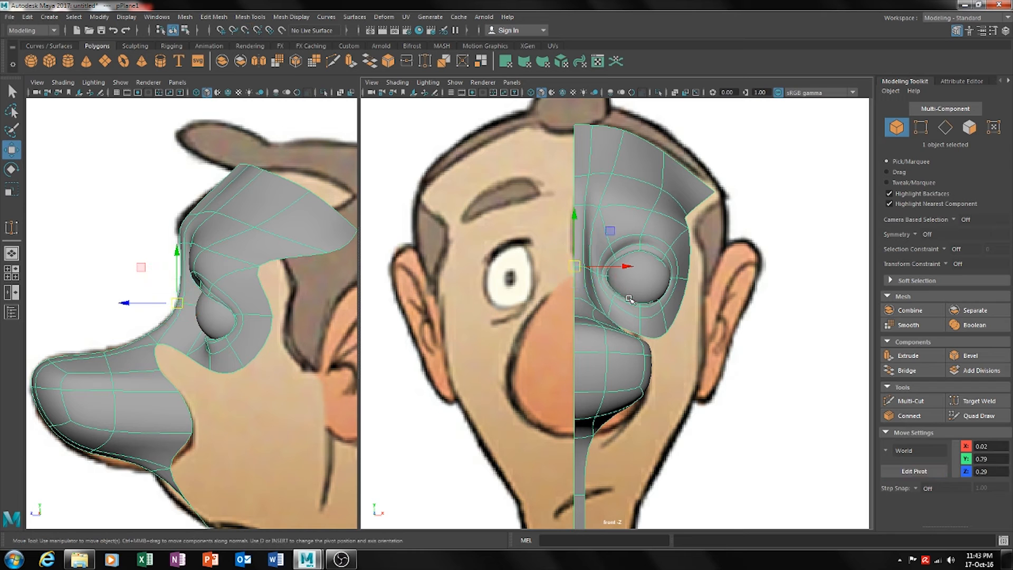
Open the Duplicate Special options for the selected half-face mesh
{"action": "scroll", "coordinate": [631, 299], "scroll_direction": "down", "scroll_amount": 10}
{"action": "scroll", "coordinate": [632, 299], "scroll_direction": "up", "scroll_amount": 4}
{"action": "scroll", "coordinate": [632, 299], "scroll_direction": "up", "scroll_amount": 4}
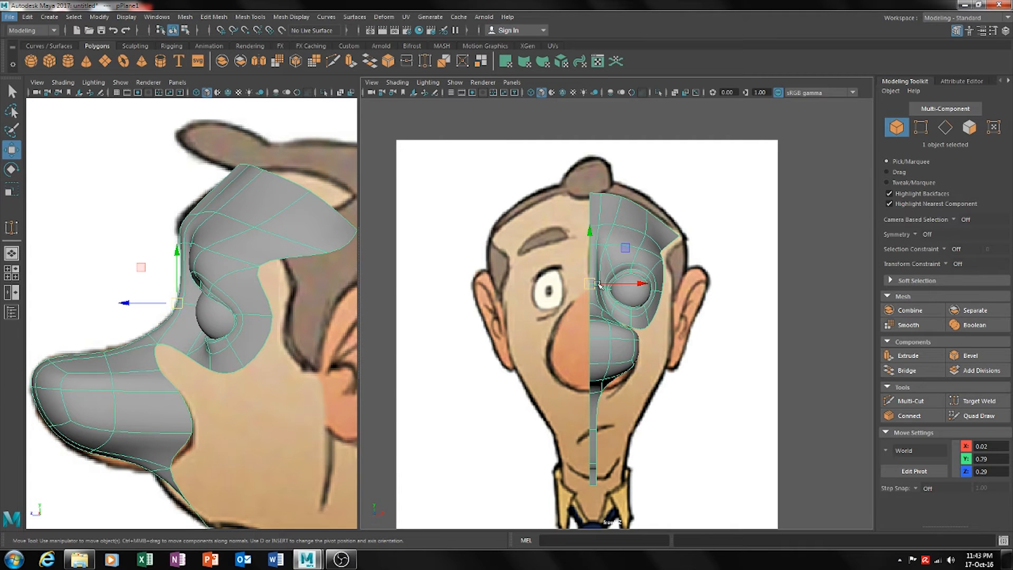
{"action": "scroll", "coordinate": [608, 284], "scroll_direction": "up", "scroll_amount": 3}
{"action": "scroll", "coordinate": [712, 332], "scroll_direction": "down", "scroll_amount": 8}
{"action": "scroll", "coordinate": [685, 323], "scroll_direction": "up", "scroll_amount": 4}
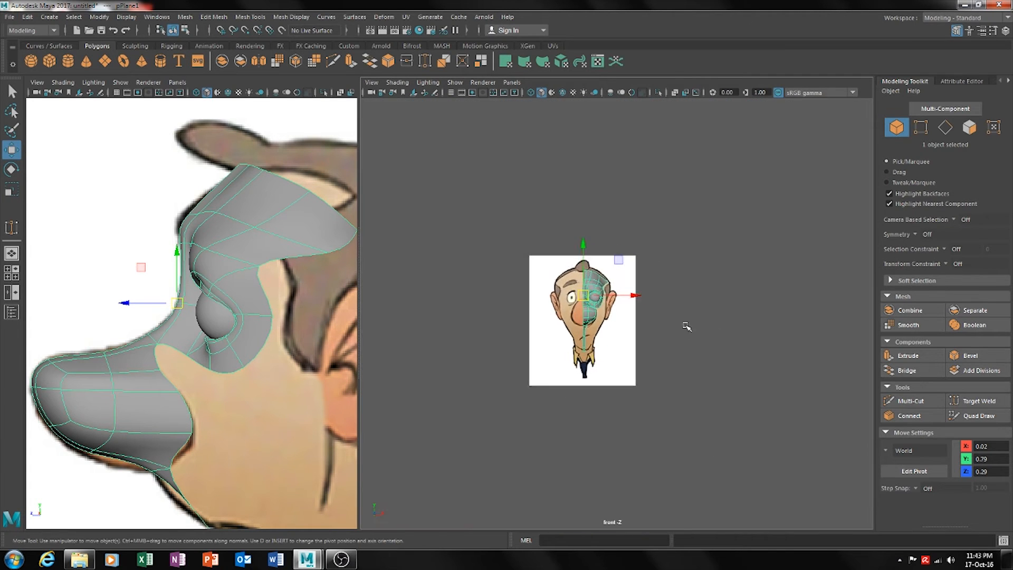
{"action": "middle_click_drag", "start_coordinate": [680, 313], "coordinate": [695, 314], "text": "alt"}
{"action": "scroll", "coordinate": [696, 313], "scroll_direction": "down", "scroll_amount": 2}
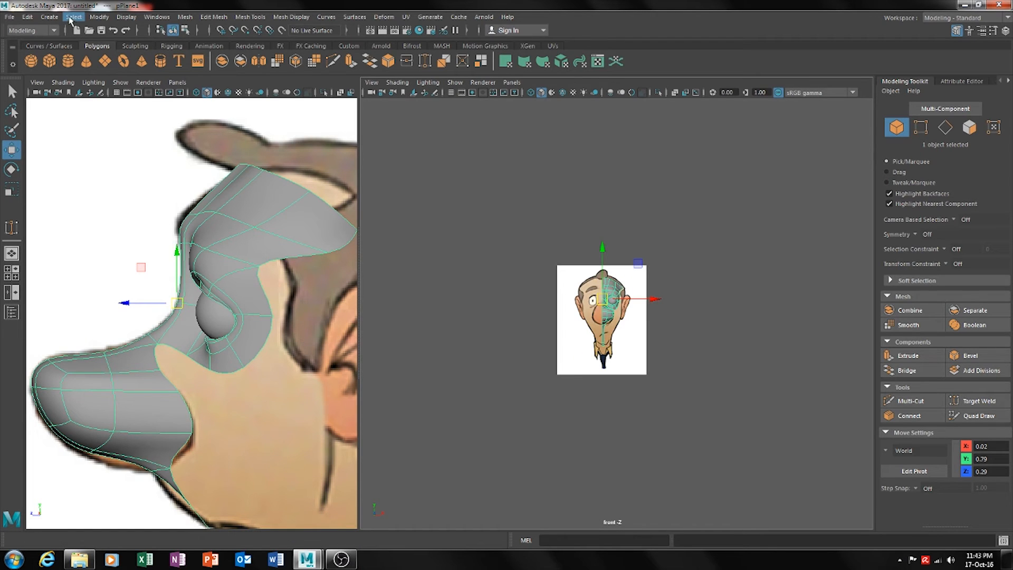
{"action": "left_click", "coordinate": [27, 17]}
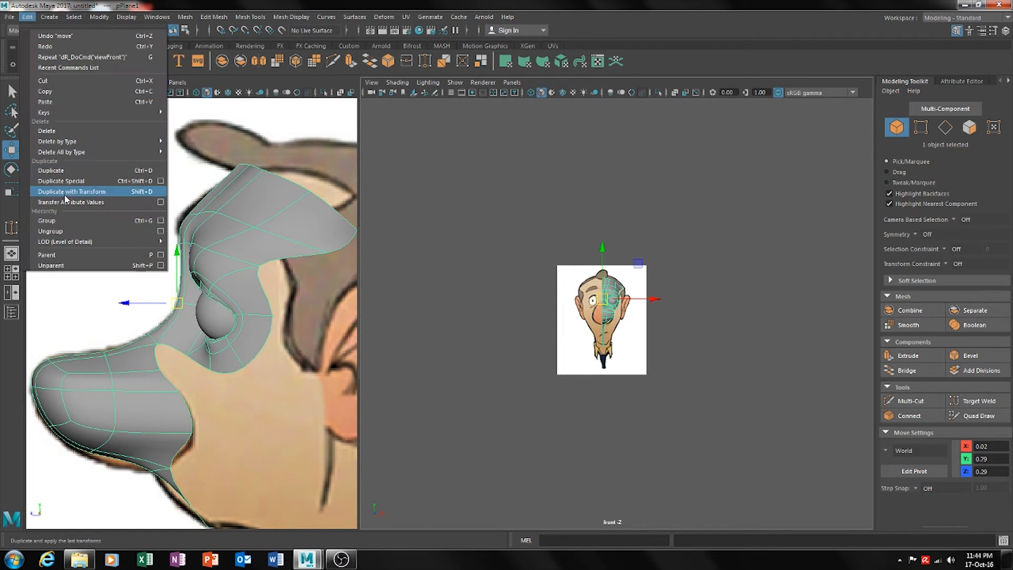
{"action": "left_click", "coordinate": [161, 181]}
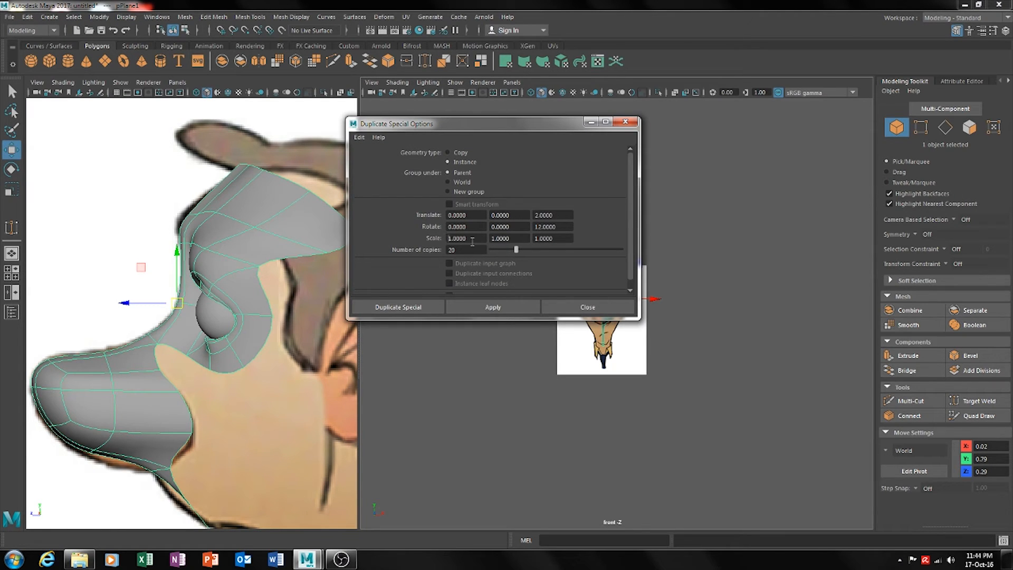
Try to mirror the half face as instances using an X scale of -1 with the existing Duplicate Special settings
{"action": "type", "text": "-"}
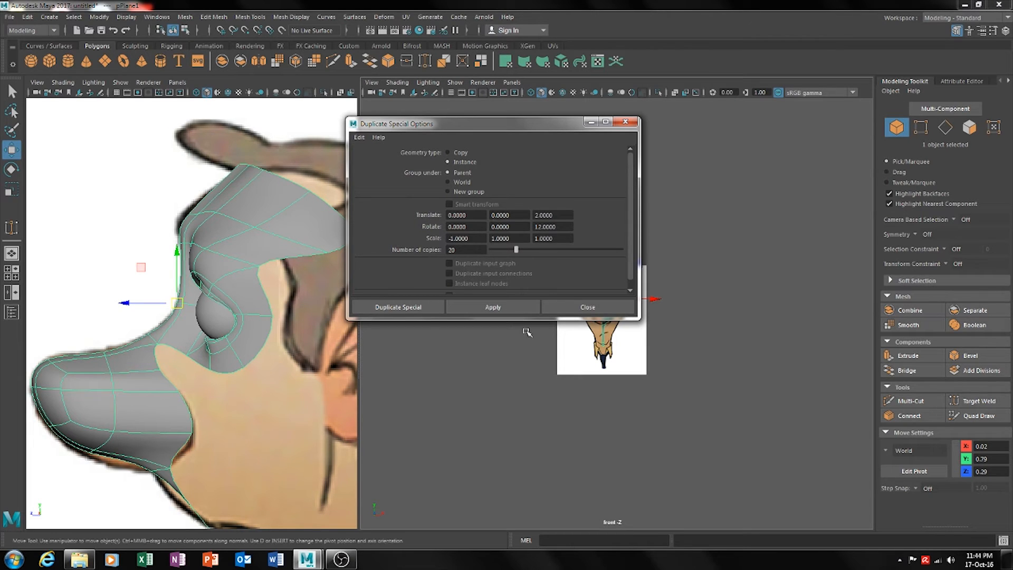
{"action": "left_click", "coordinate": [515, 312]}
{"action": "left_click_drag", "start_coordinate": [576, 126], "coordinate": [415, 127]}
{"action": "scroll", "coordinate": [704, 311], "scroll_direction": "up", "scroll_amount": 5}
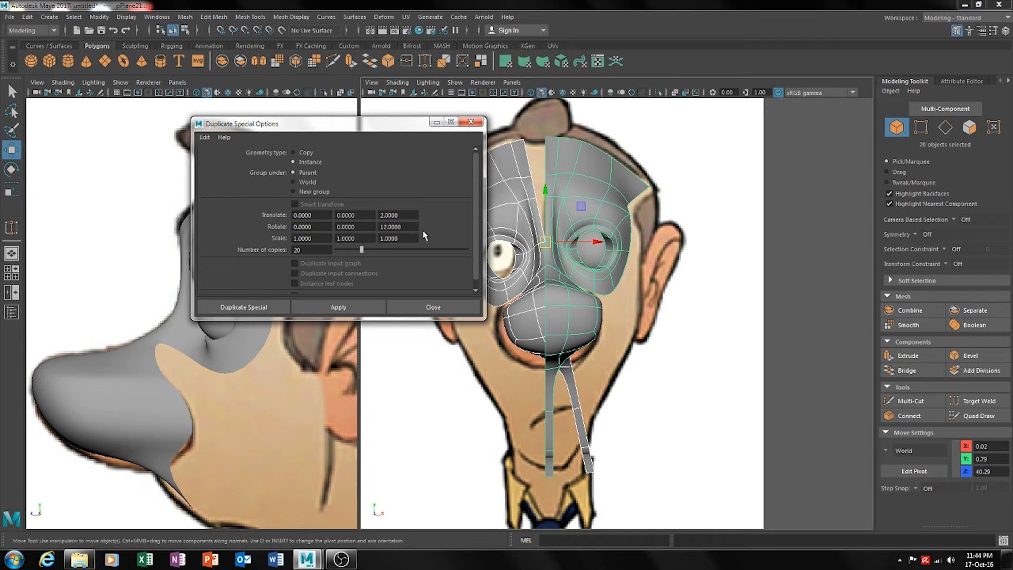
{"action": "middle_click_drag", "start_coordinate": [801, 341], "coordinate": [823, 329], "text": "alt"}
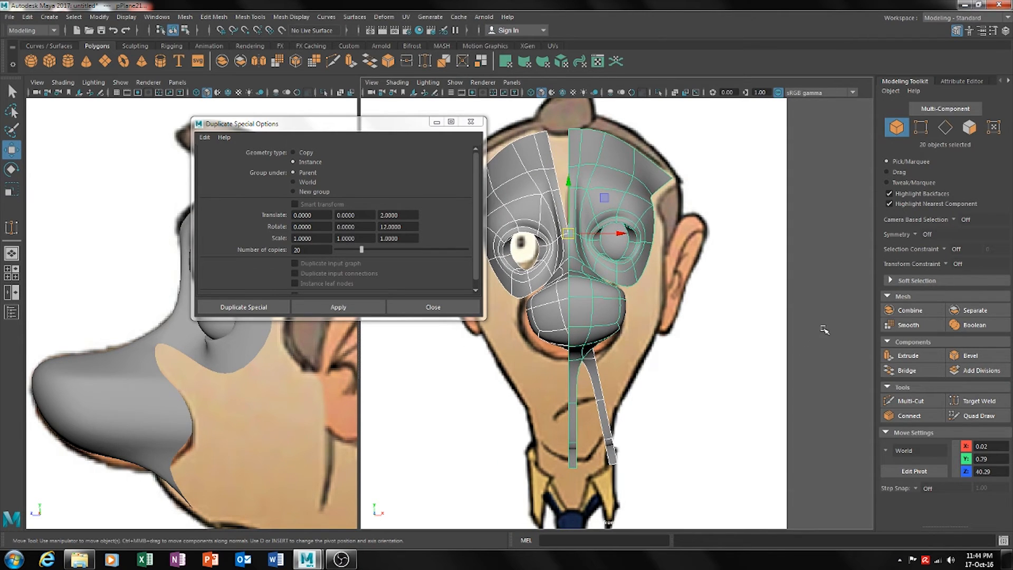
{"action": "key", "text": "ctrl+z"}
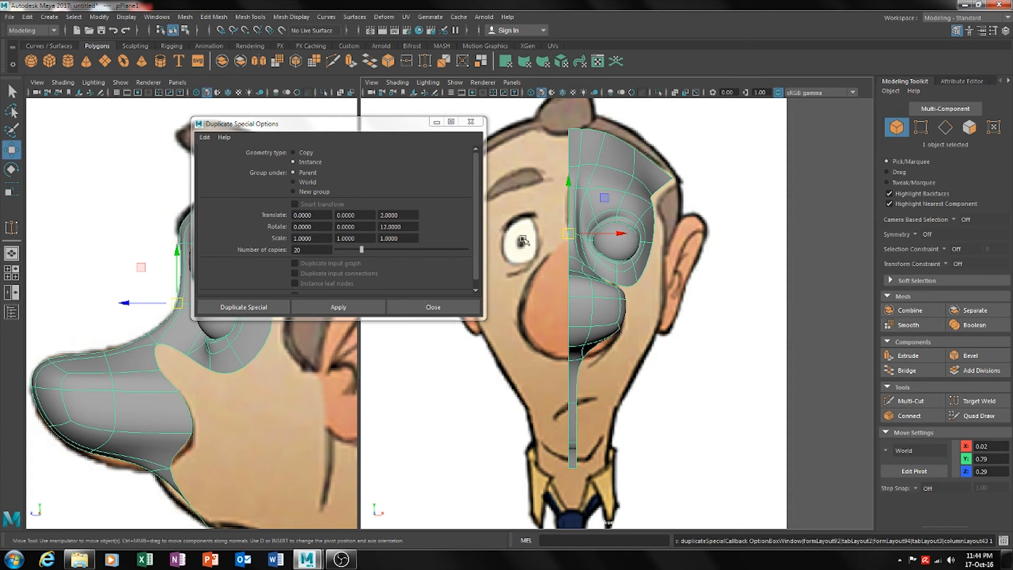
Reset the Duplicate Special settings and create one mirrored instance of the half face with an X scale of -1
{"action": "left_click_drag", "start_coordinate": [382, 215], "coordinate": [363, 215]}
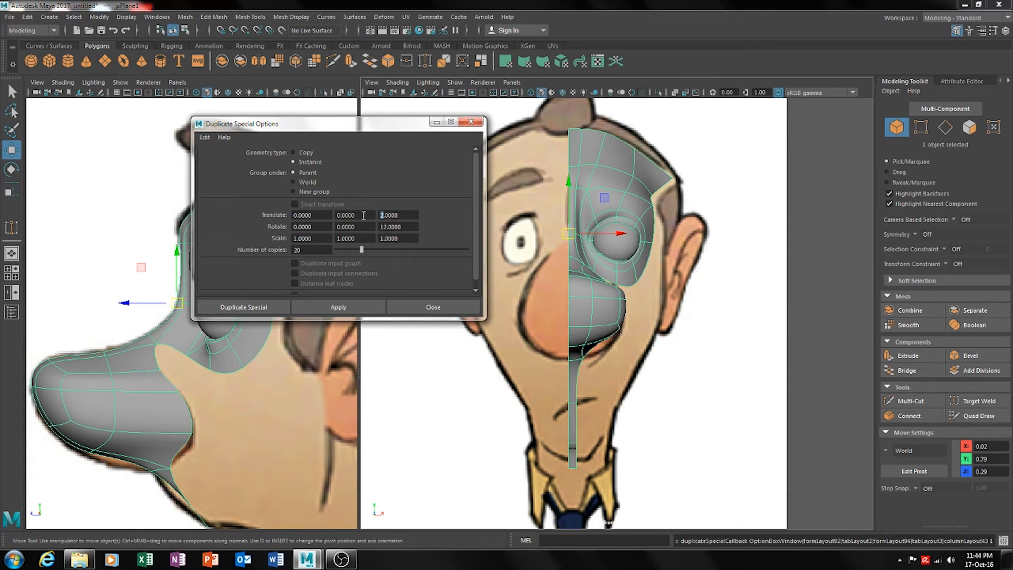
{"action": "key", "text": "Return"}
{"action": "left_click_drag", "start_coordinate": [389, 227], "coordinate": [371, 227]}
{"action": "left_click", "coordinate": [205, 137]}
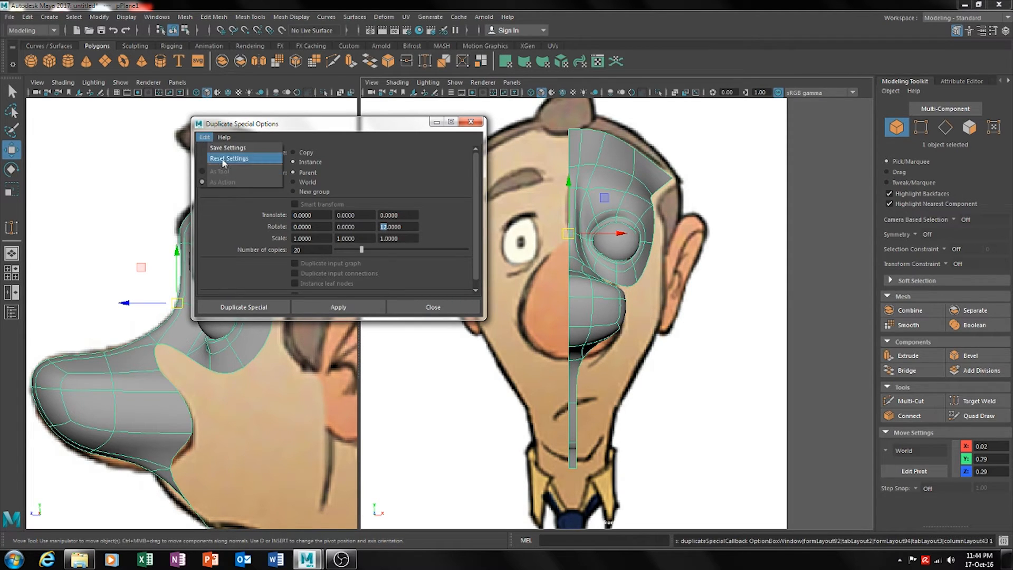
{"action": "left_click", "coordinate": [227, 158]}
{"action": "left_click", "coordinate": [304, 166]}
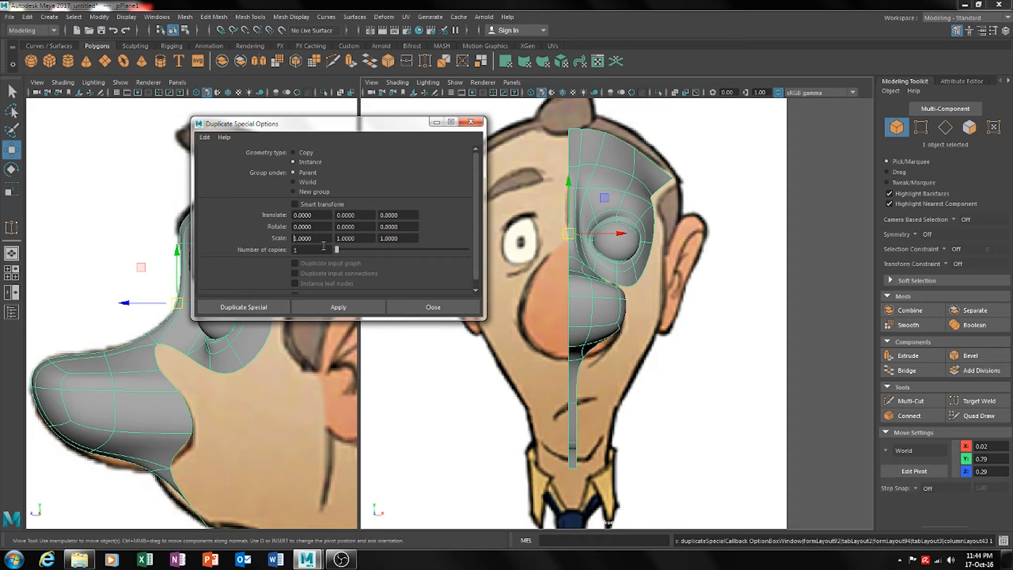
{"action": "left_click", "coordinate": [348, 305]}
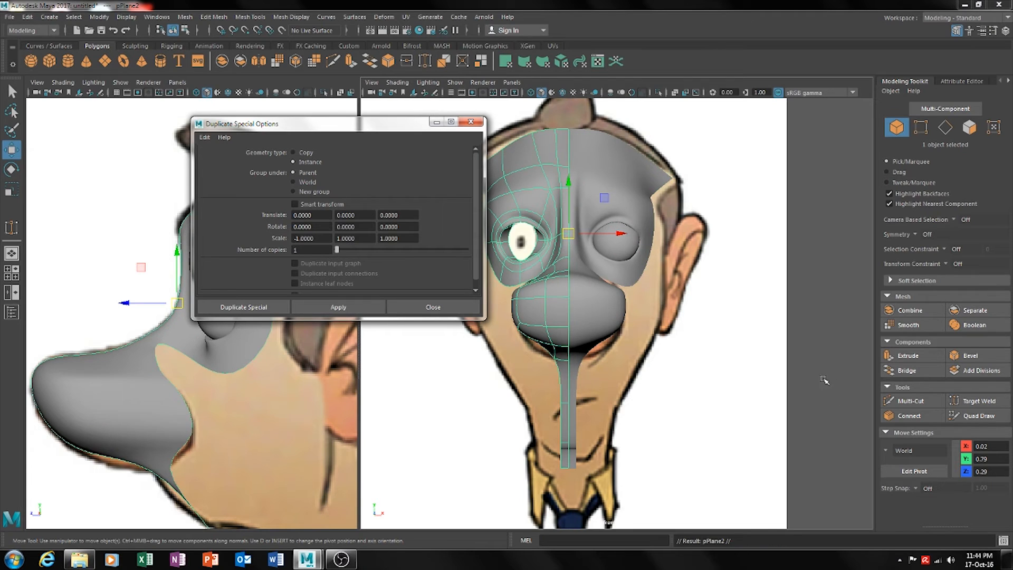
Close the Duplicate Special options and select both face halves to check the mirrored result against the front reference
{"action": "left_click", "coordinate": [429, 308]}
{"action": "left_click", "coordinate": [816, 317]}
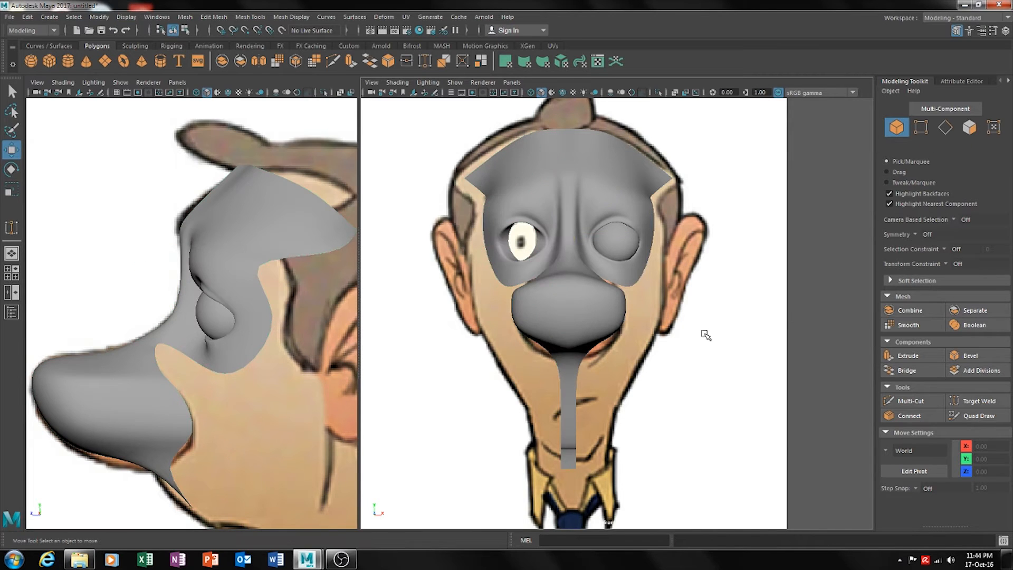
{"action": "scroll", "coordinate": [706, 403], "scroll_direction": "up", "scroll_amount": 3}
{"action": "left_click", "coordinate": [534, 323]}
{"action": "left_click", "coordinate": [534, 322], "text": "shift"}
{"action": "scroll", "coordinate": [695, 371], "scroll_direction": "down", "scroll_amount": 5}
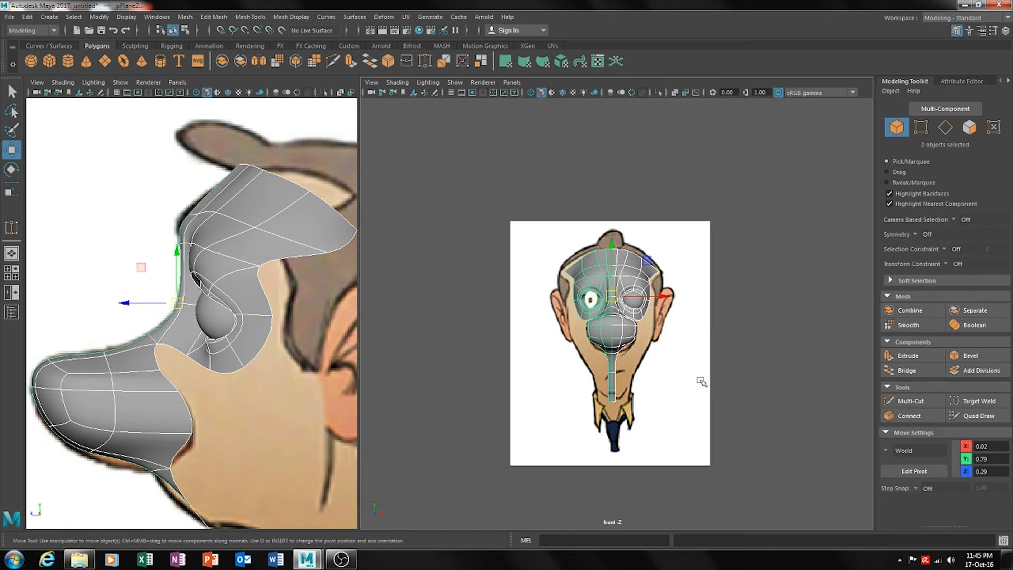
Duplicate the eyeball in the perspective view and move the copy along X into the opposite eye socket
{"action": "key", "text": "space"}
{"action": "left_click_drag", "start_coordinate": [675, 380], "coordinate": [708, 384]}
{"action": "left_click", "coordinate": [739, 382]}
{"action": "left_click_drag", "start_coordinate": [752, 454], "coordinate": [649, 332], "text": "alt"}
{"action": "left_click", "coordinate": [650, 324]}
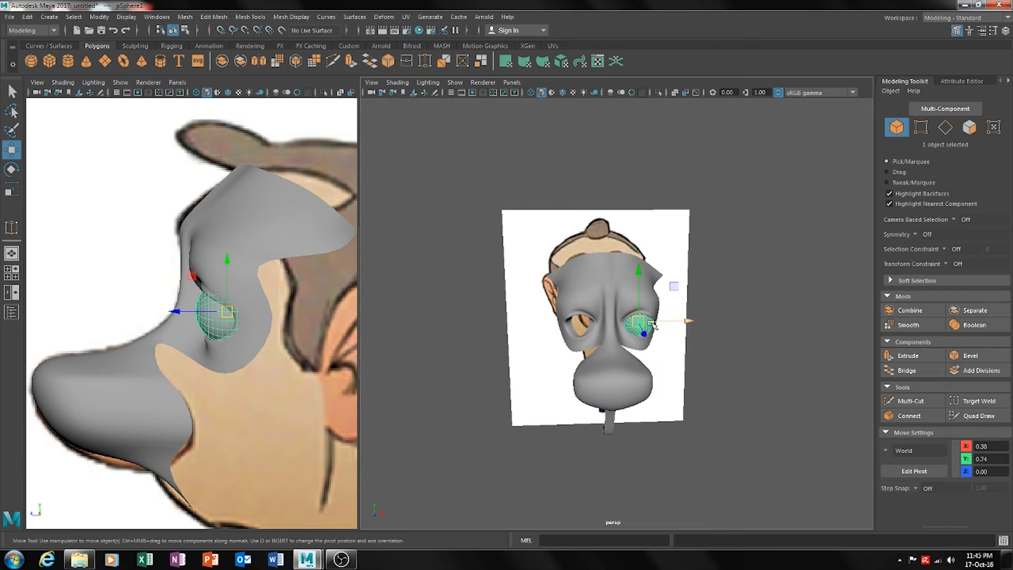
{"action": "key", "text": "ctrl+d"}
{"action": "left_click_drag", "start_coordinate": [680, 323], "coordinate": [635, 320]}
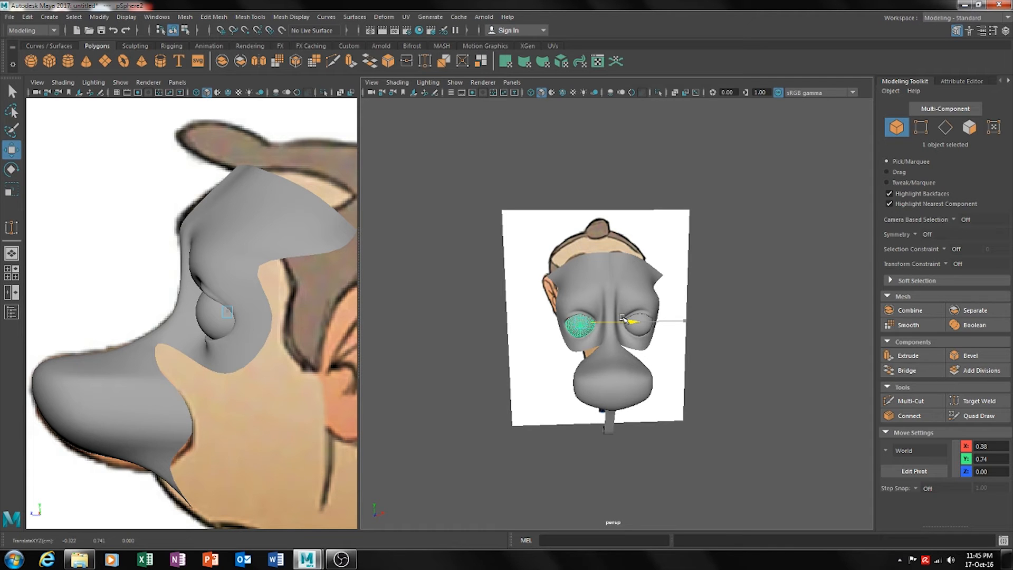
{"action": "left_click", "coordinate": [707, 364]}
Examine the half face from the side, focusing on the open gap between the lower eye area and the nose
{"action": "left_click_drag", "start_coordinate": [682, 407], "coordinate": [687, 373], "text": "alt"}
{"action": "left_click_drag", "start_coordinate": [666, 296], "coordinate": [759, 329], "text": "alt"}
{"action": "left_click_drag", "start_coordinate": [798, 391], "coordinate": [615, 414], "text": "alt"}
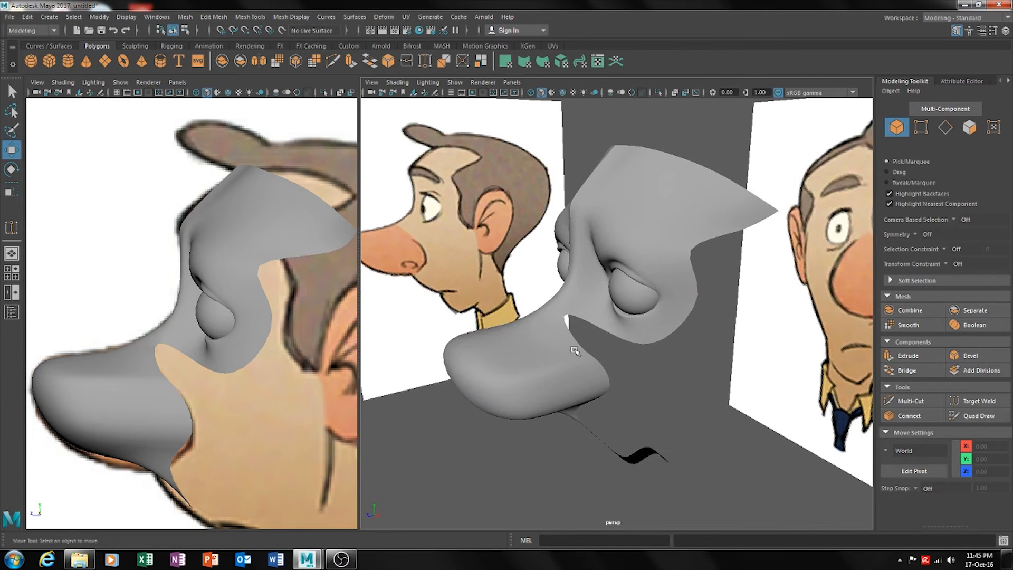
{"action": "left_click", "coordinate": [603, 380]}
{"action": "left_click_drag", "start_coordinate": [603, 380], "coordinate": [623, 344], "text": "alt"}
{"action": "left_click_drag", "start_coordinate": [696, 387], "coordinate": [683, 396], "text": "alt"}
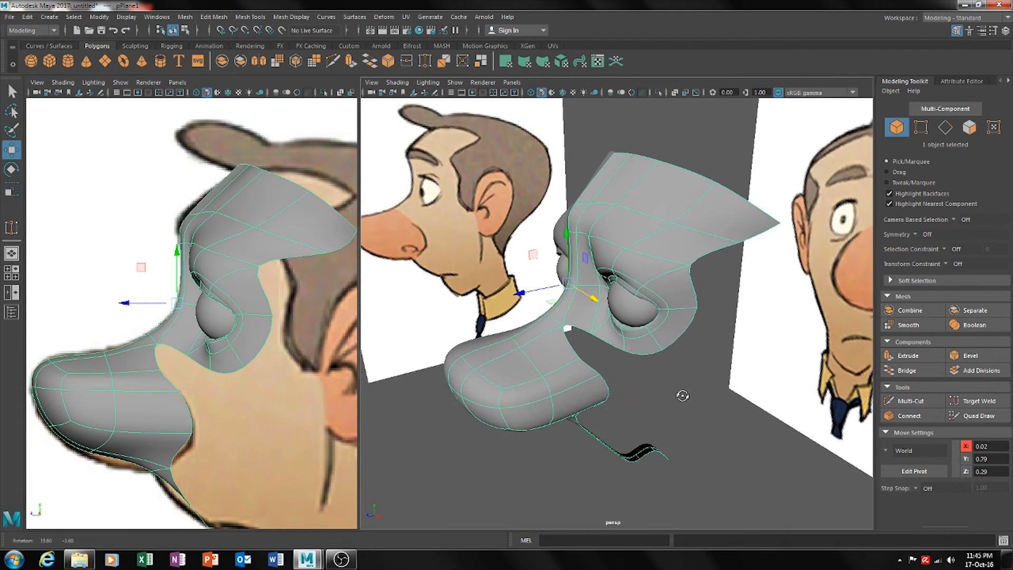
{"action": "scroll", "coordinate": [617, 365], "scroll_direction": "up", "scroll_amount": 5}
{"action": "left_click_drag", "start_coordinate": [577, 409], "coordinate": [579, 300], "text": "alt"}
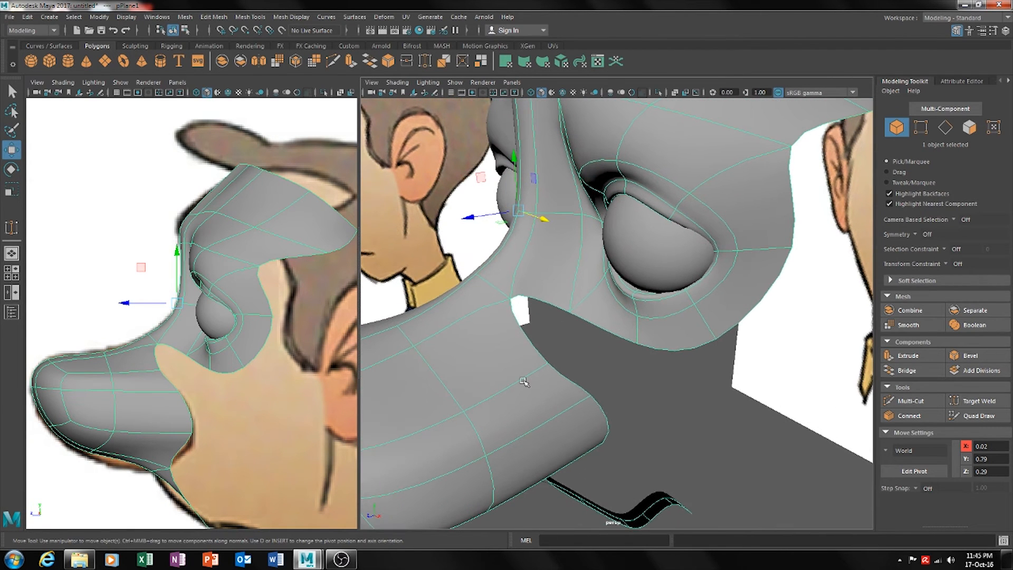
{"action": "left_click_drag", "start_coordinate": [758, 405], "coordinate": [678, 390], "text": "alt"}
{"action": "scroll", "coordinate": [806, 390], "scroll_direction": "down", "scroll_amount": 6}
{"action": "scroll", "coordinate": [707, 384], "scroll_direction": "up", "scroll_amount": 4}
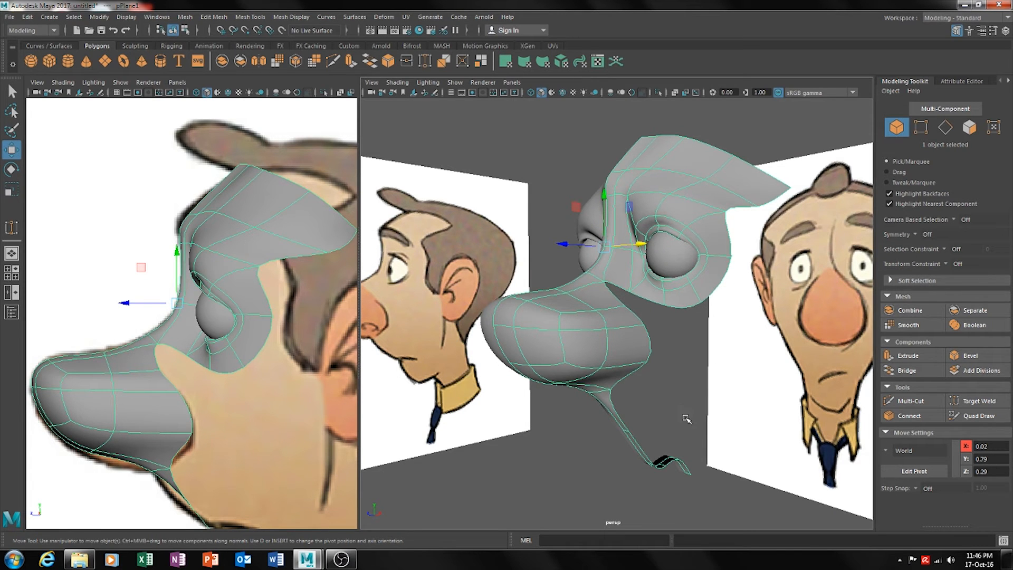
{"action": "left_click_drag", "start_coordinate": [679, 395], "coordinate": [620, 400], "text": "alt"}
{"action": "scroll", "coordinate": [649, 404], "scroll_direction": "up", "scroll_amount": 4}
{"action": "scroll", "coordinate": [627, 393], "scroll_direction": "down", "scroll_amount": 4}
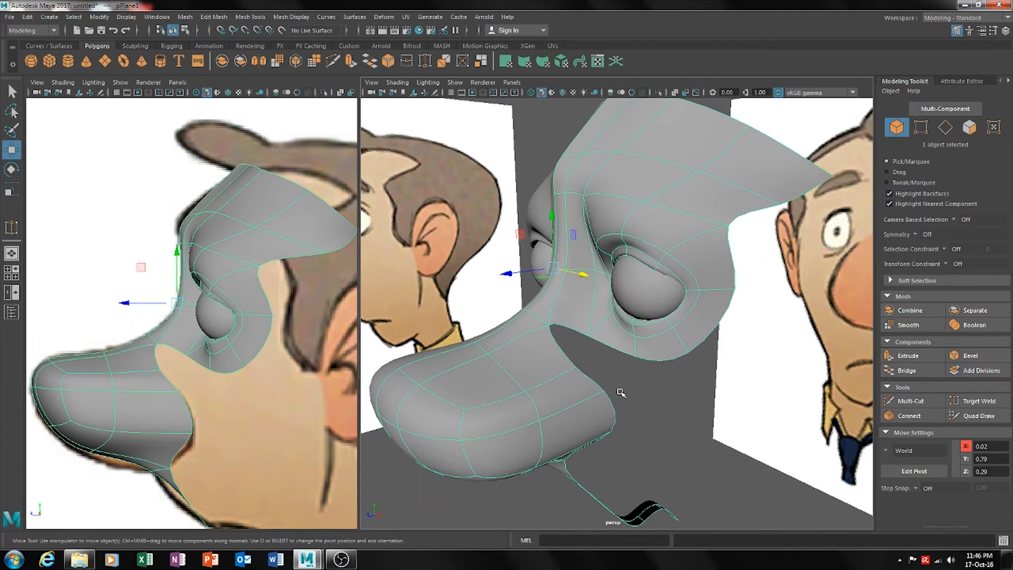
Maximize the perspective view and examine the mirrored face, nose underside and chin strip against both reference images
{"action": "key", "text": "space"}
{"action": "left_click_drag", "start_coordinate": [592, 403], "coordinate": [679, 344], "text": "alt"}
{"action": "scroll", "coordinate": [623, 393], "scroll_direction": "down", "scroll_amount": 4}
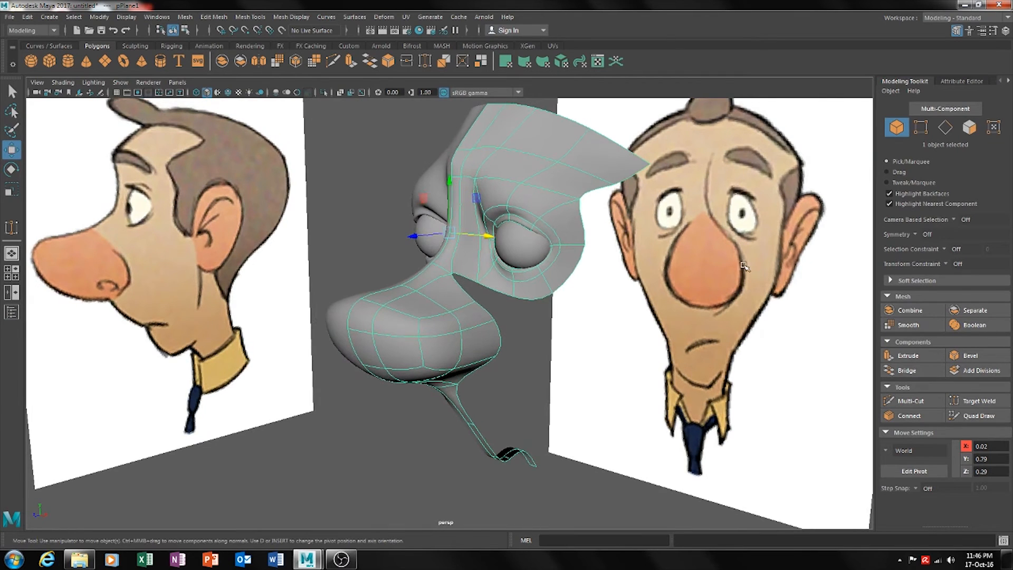
{"action": "left_click_drag", "start_coordinate": [560, 363], "coordinate": [584, 364], "text": "alt"}
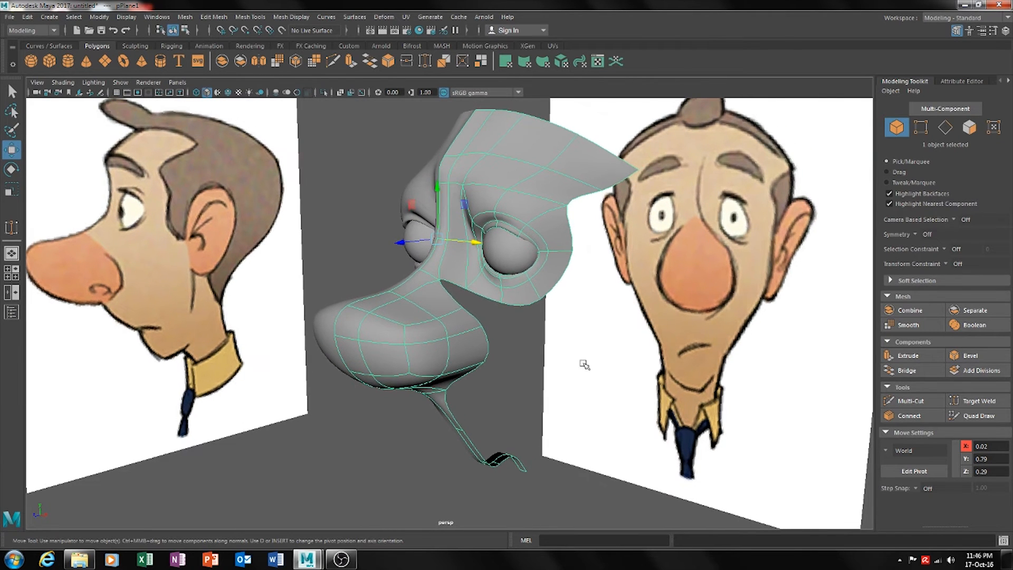
{"action": "left_click_drag", "start_coordinate": [727, 306], "coordinate": [726, 346], "text": "alt"}
{"action": "left_click_drag", "start_coordinate": [570, 322], "coordinate": [641, 337], "text": "alt"}
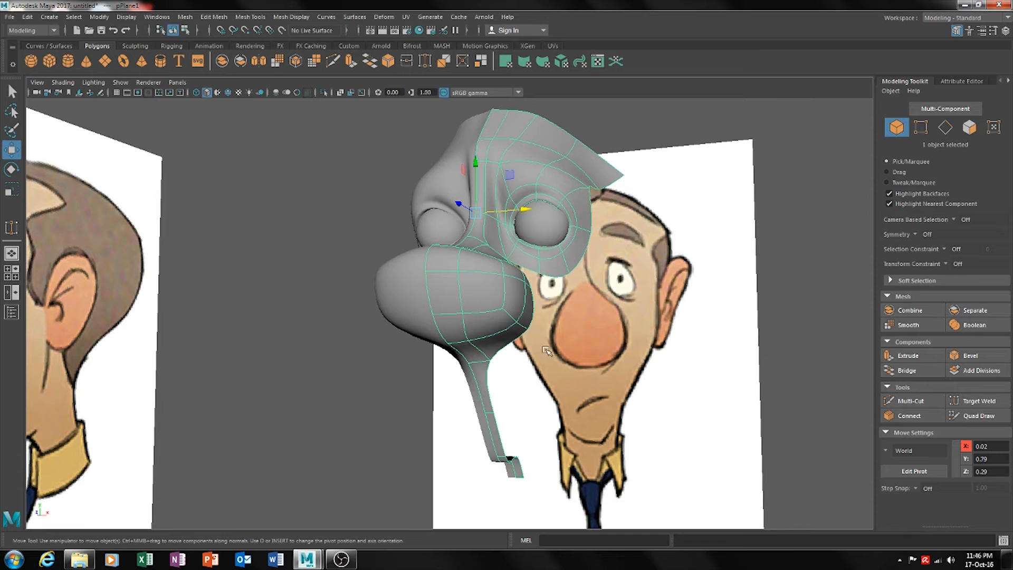
{"action": "left_click", "coordinate": [633, 326]}
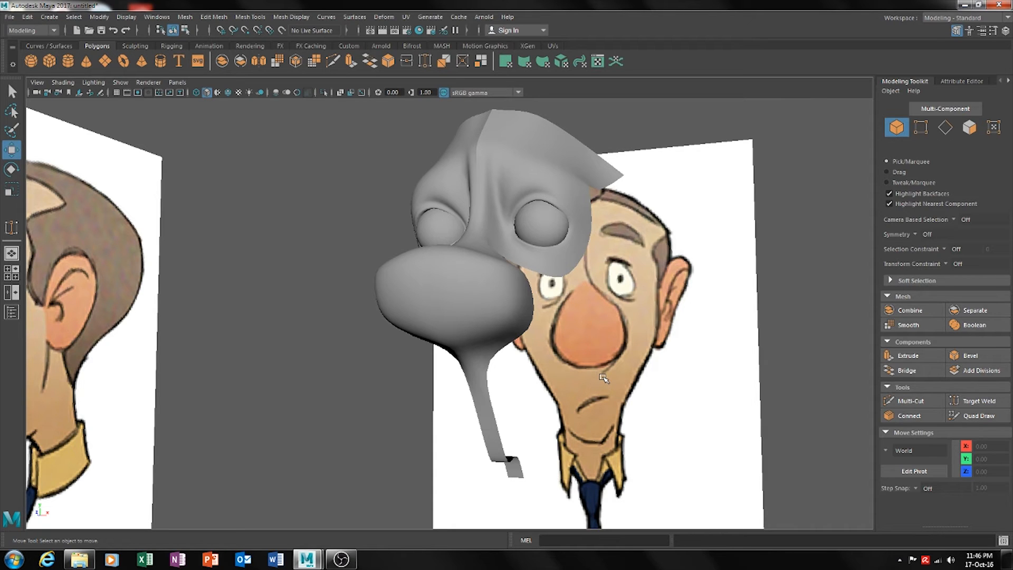
{"action": "left_click_drag", "start_coordinate": [584, 381], "coordinate": [552, 395], "text": "alt"}
{"action": "left_click_drag", "start_coordinate": [420, 392], "coordinate": [629, 357], "text": "alt"}
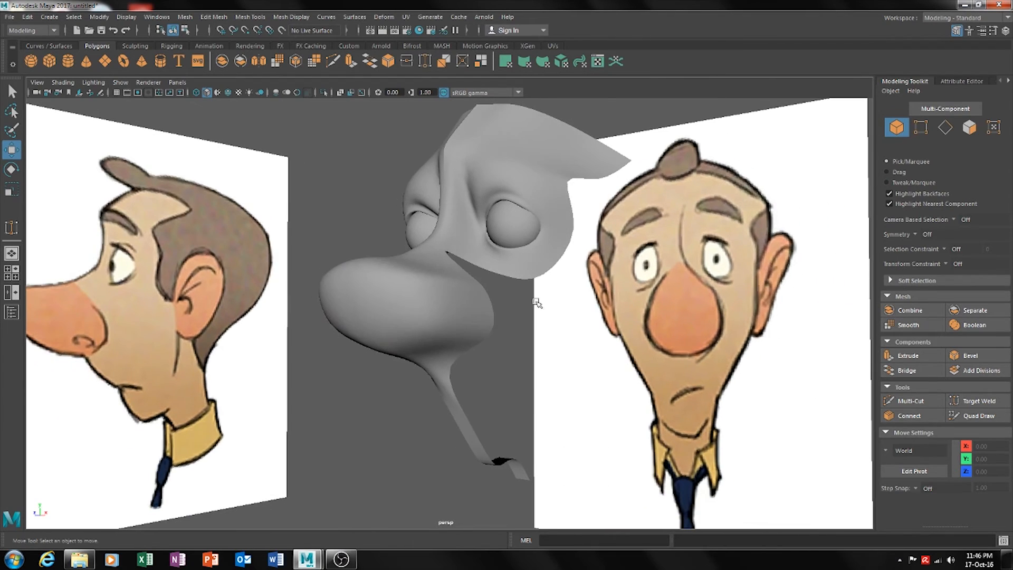
{"action": "left_click", "coordinate": [519, 269]}
{"action": "left_click_drag", "start_coordinate": [519, 269], "coordinate": [570, 293], "text": "alt"}
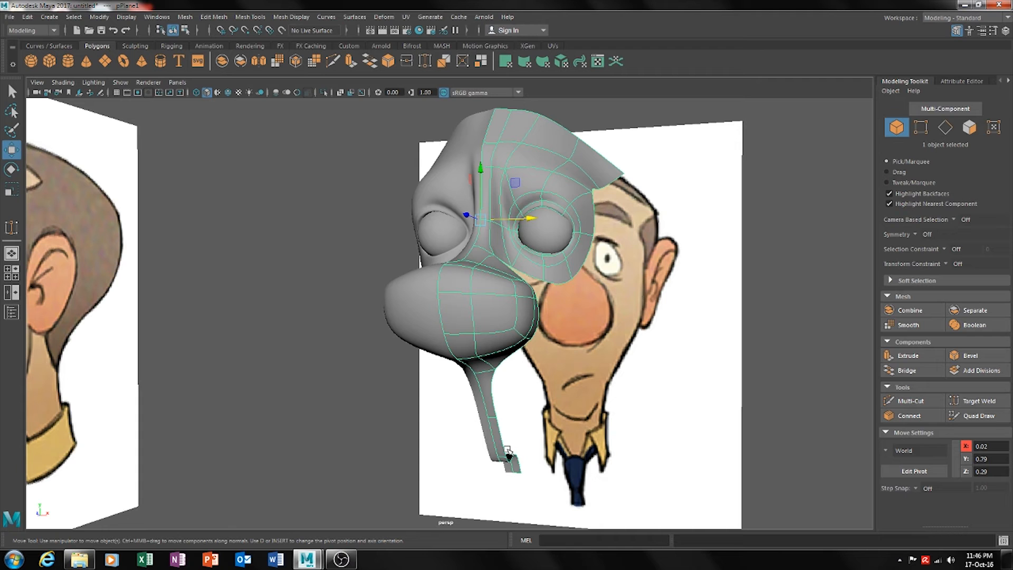
{"action": "left_click_drag", "start_coordinate": [568, 461], "coordinate": [588, 391], "text": "alt"}
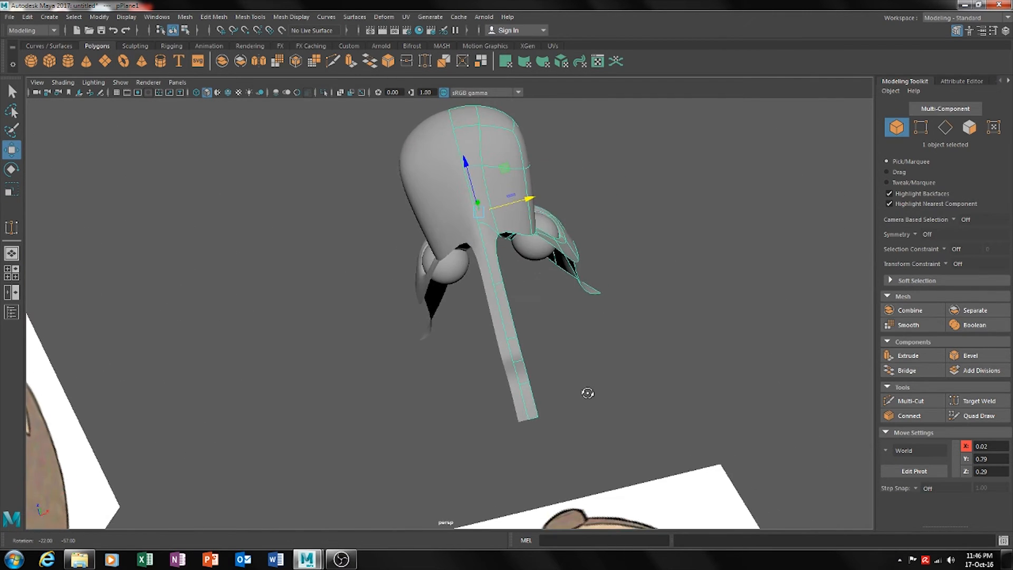
{"action": "left_click_drag", "start_coordinate": [525, 353], "coordinate": [560, 365], "text": "alt"}
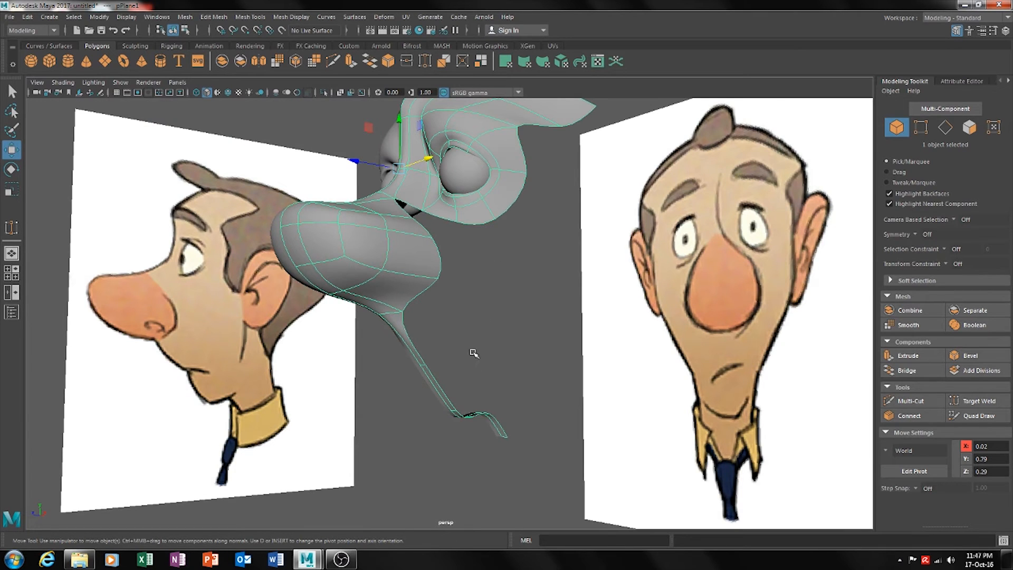
Bridge the two facing border edges below the eye and at the upper rear of the nose
{"action": "left_click_drag", "start_coordinate": [474, 353], "coordinate": [510, 242], "text": "alt"}
{"action": "left_click_drag", "start_coordinate": [495, 321], "coordinate": [556, 323], "text": "alt"}
{"action": "left_click", "coordinate": [944, 128]}
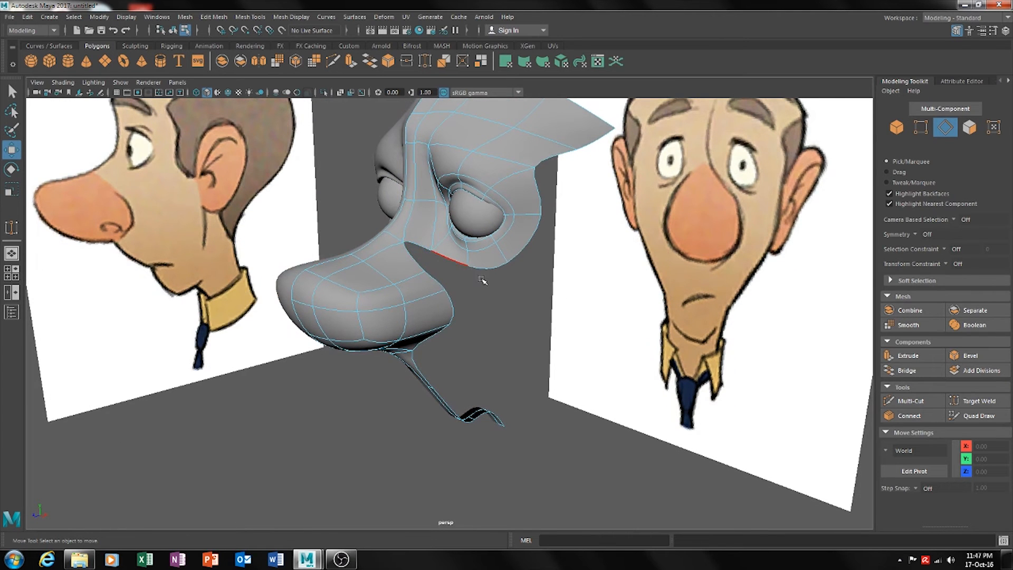
{"action": "left_click_drag", "start_coordinate": [482, 280], "coordinate": [448, 278], "text": "alt"}
{"action": "left_click", "coordinate": [383, 246]}
{"action": "left_click", "coordinate": [395, 263], "text": "shift"}
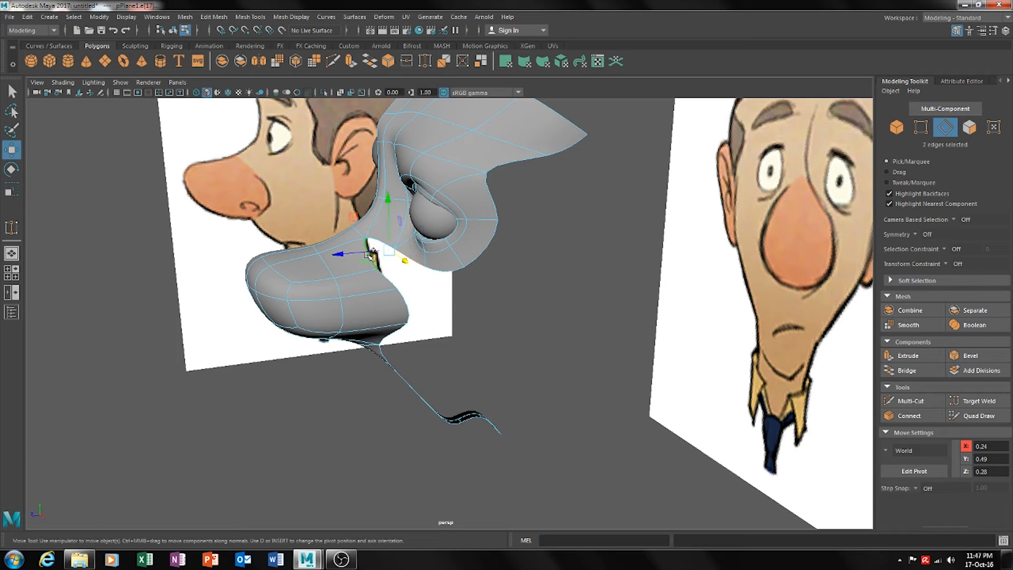
{"action": "left_click", "coordinate": [913, 416]}
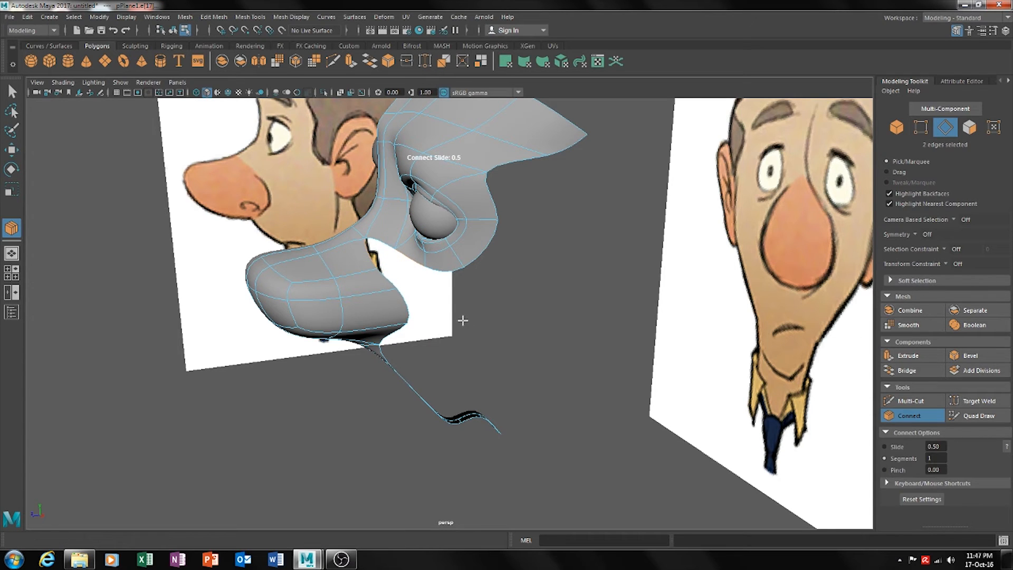
{"action": "left_click", "coordinate": [912, 415]}
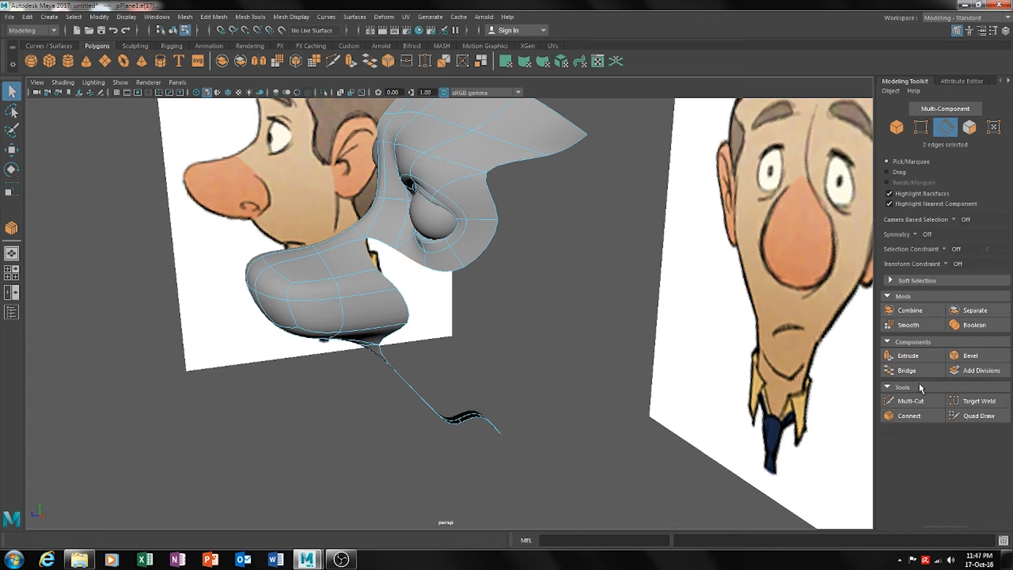
{"action": "left_click", "coordinate": [907, 370]}
Extrude the bridged face's open edge in three segments to form a cheek strip curving down around the nose
{"action": "left_click_drag", "start_coordinate": [496, 393], "coordinate": [448, 274], "text": "alt"}
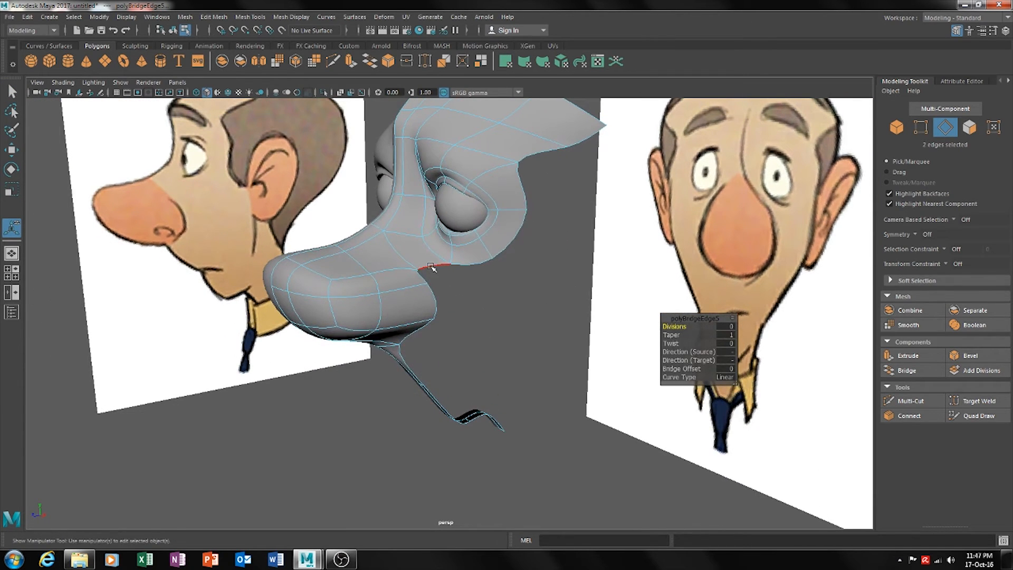
{"action": "left_click", "coordinate": [450, 270]}
{"action": "key", "text": "w"}
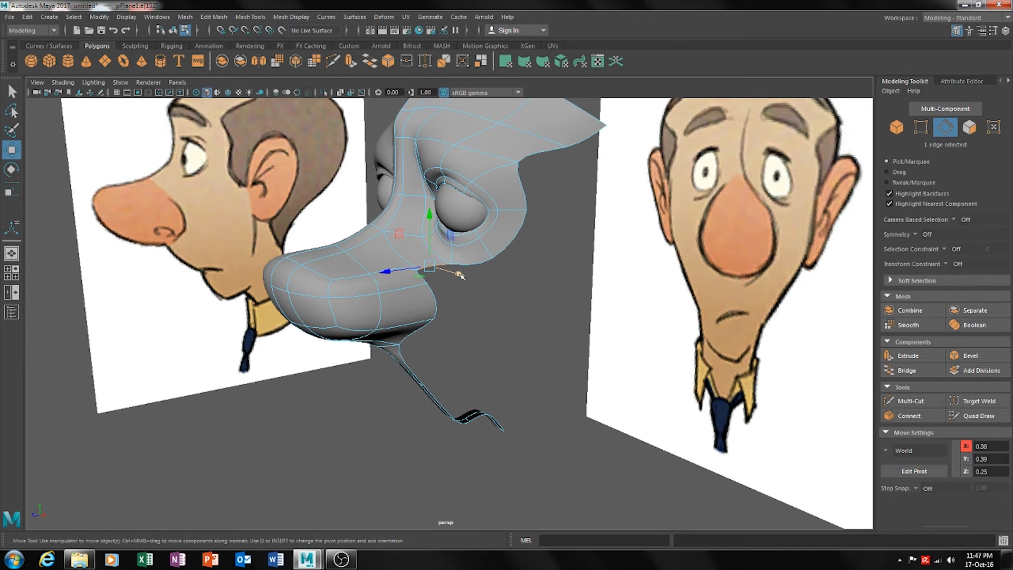
{"action": "key", "text": "ctrl+e"}
{"action": "key", "text": "w"}
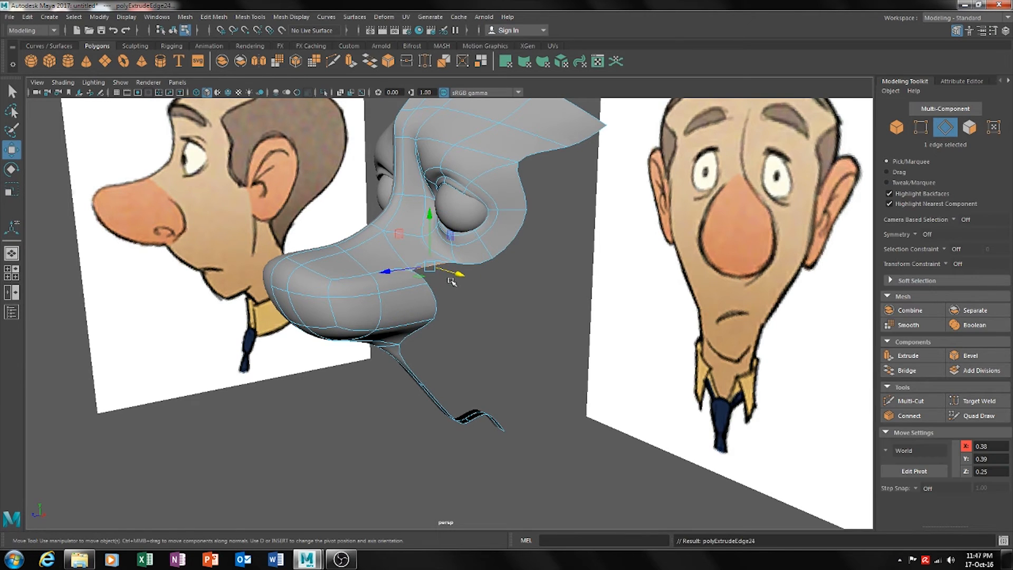
{"action": "left_click_drag", "start_coordinate": [457, 275], "coordinate": [537, 326]}
{"action": "key", "text": "ctrl+e"}
{"action": "key", "text": "w"}
{"action": "key", "text": "ctrl+e"}
{"action": "key", "text": "w"}
{"action": "left_click_drag", "start_coordinate": [504, 286], "coordinate": [475, 339]}
{"action": "left_click_drag", "start_coordinate": [529, 364], "coordinate": [540, 321], "text": "alt"}
{"action": "left_click", "coordinate": [482, 315]}
{"action": "left_click", "coordinate": [477, 325], "text": "shift"}
{"action": "left_click", "coordinate": [548, 302]}
{"action": "left_click", "coordinate": [539, 288]}
{"action": "scroll", "coordinate": [540, 314], "scroll_direction": "up", "scroll_amount": 4}
{"action": "middle_click_drag", "start_coordinate": [540, 315], "coordinate": [532, 365], "text": "alt"}
{"action": "left_click_drag", "start_coordinate": [528, 341], "coordinate": [524, 361], "text": "alt"}
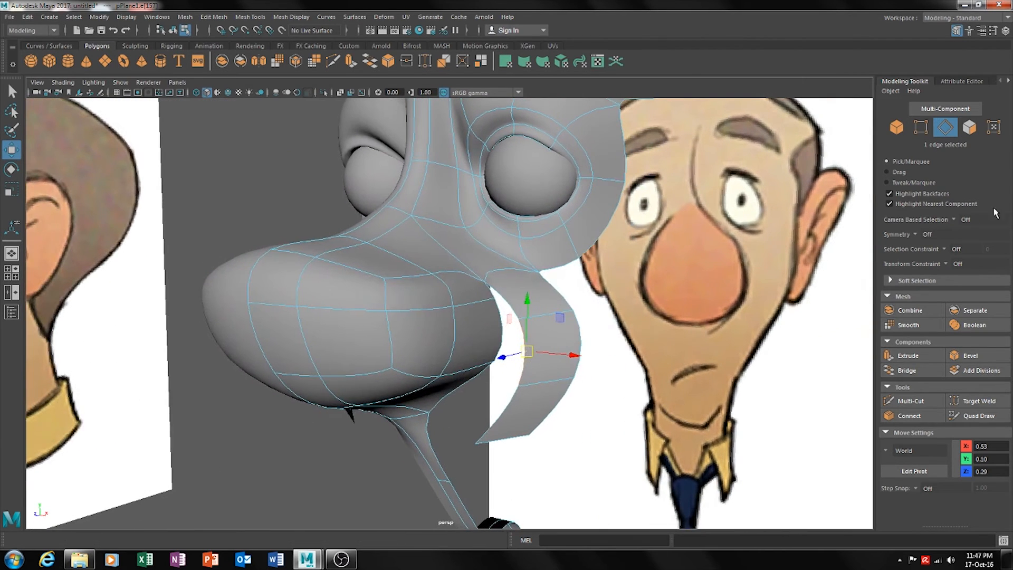
{"action": "left_click", "coordinate": [426, 64]}
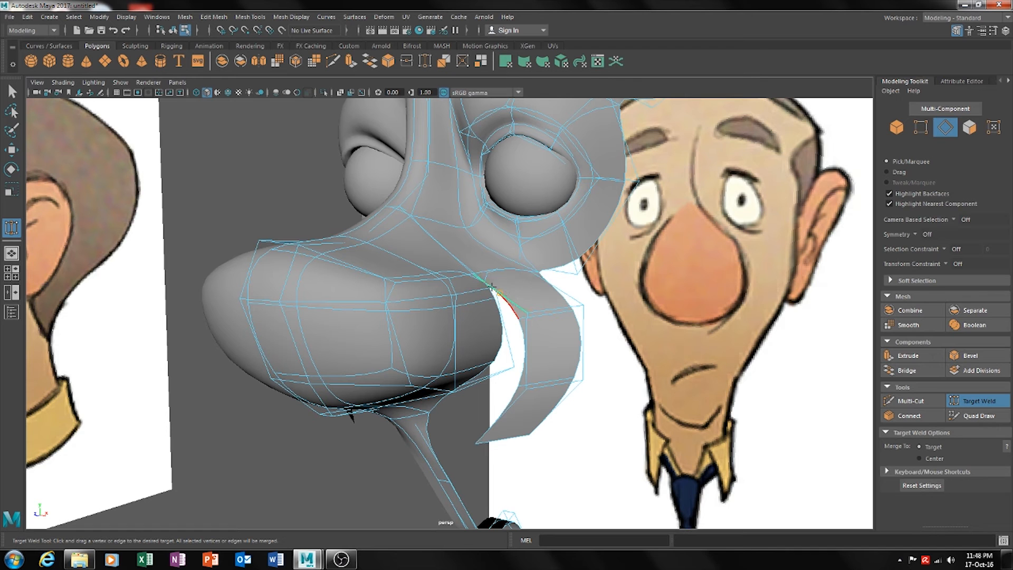
{"action": "left_click_drag", "start_coordinate": [579, 284], "coordinate": [552, 345], "text": "alt"}
{"action": "scroll", "coordinate": [545, 335], "scroll_direction": "up", "scroll_amount": 2}
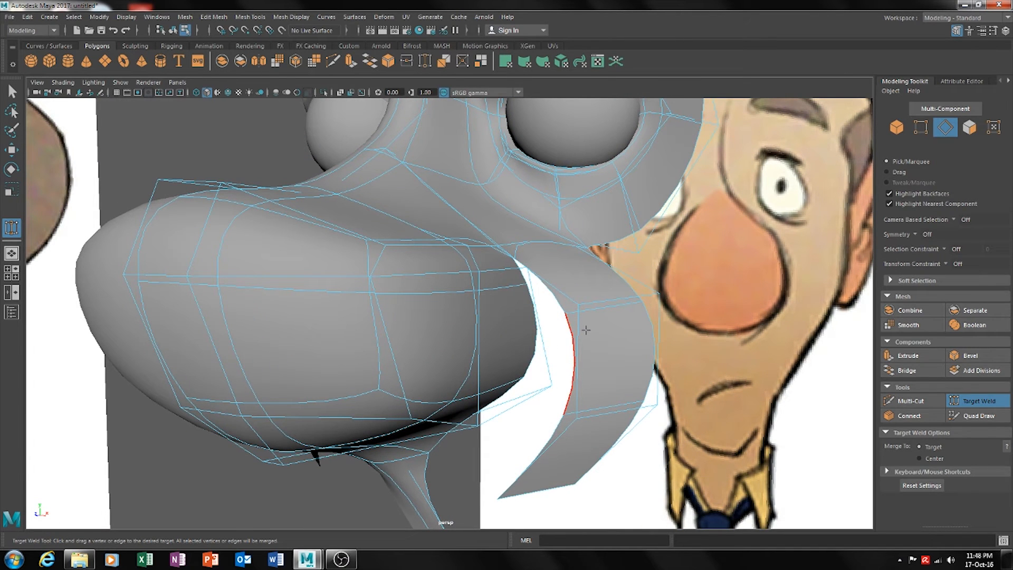
{"action": "key", "text": "w"}
Target Weld the cheek strip's two inner vertices onto the matching vertices of the nose's rear border
{"action": "left_click_drag", "start_coordinate": [610, 332], "coordinate": [603, 334], "text": "alt"}
{"action": "left_click", "coordinate": [921, 130]}
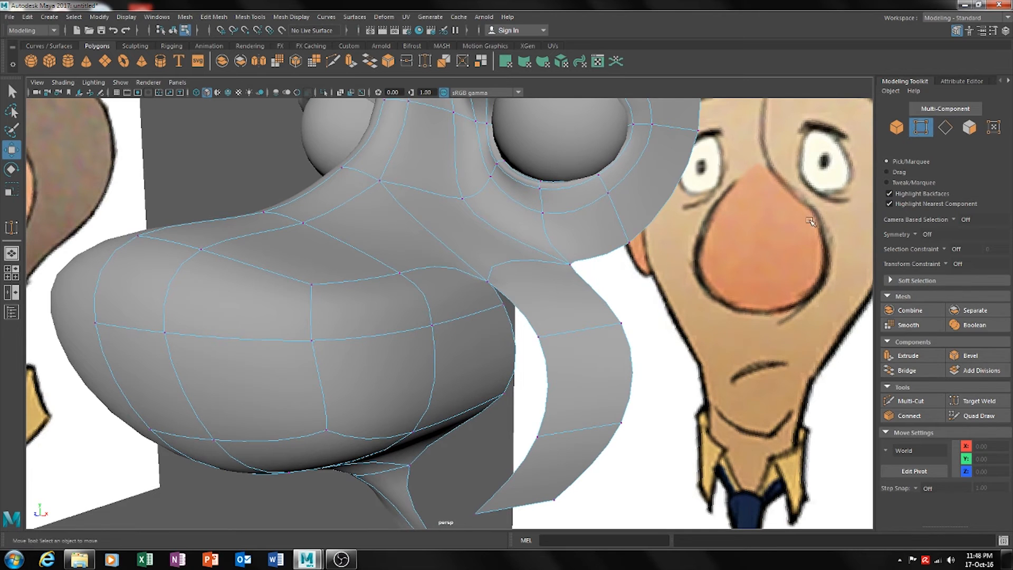
{"action": "left_click", "coordinate": [332, 61]}
{"action": "left_click", "coordinate": [462, 62]}
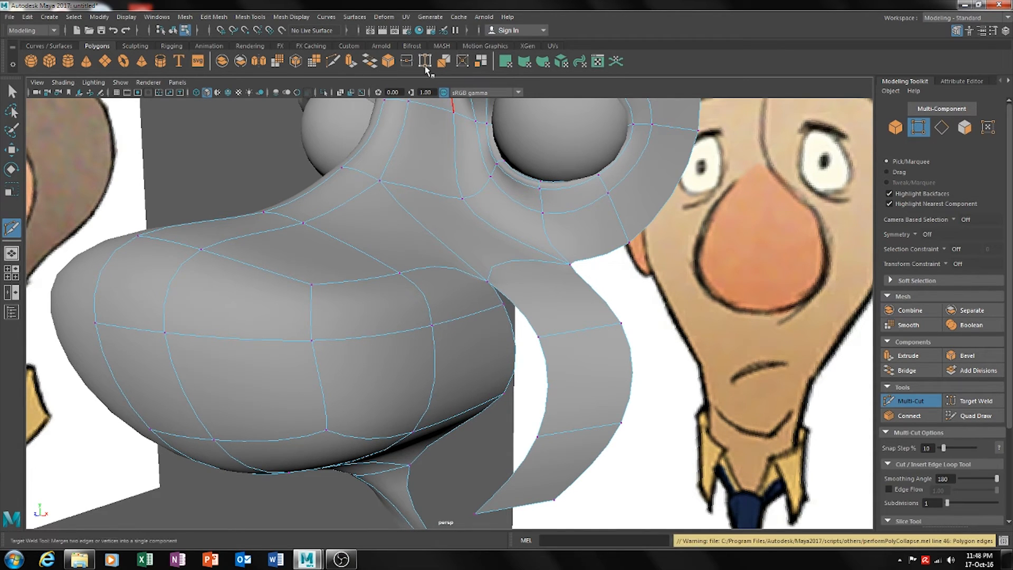
{"action": "left_click", "coordinate": [425, 64]}
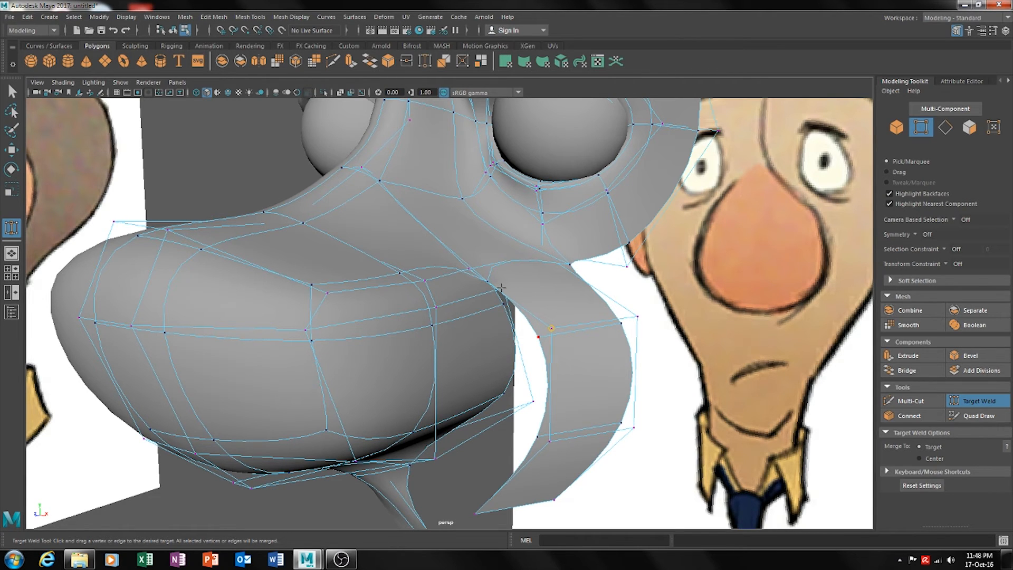
{"action": "key", "text": "4"}
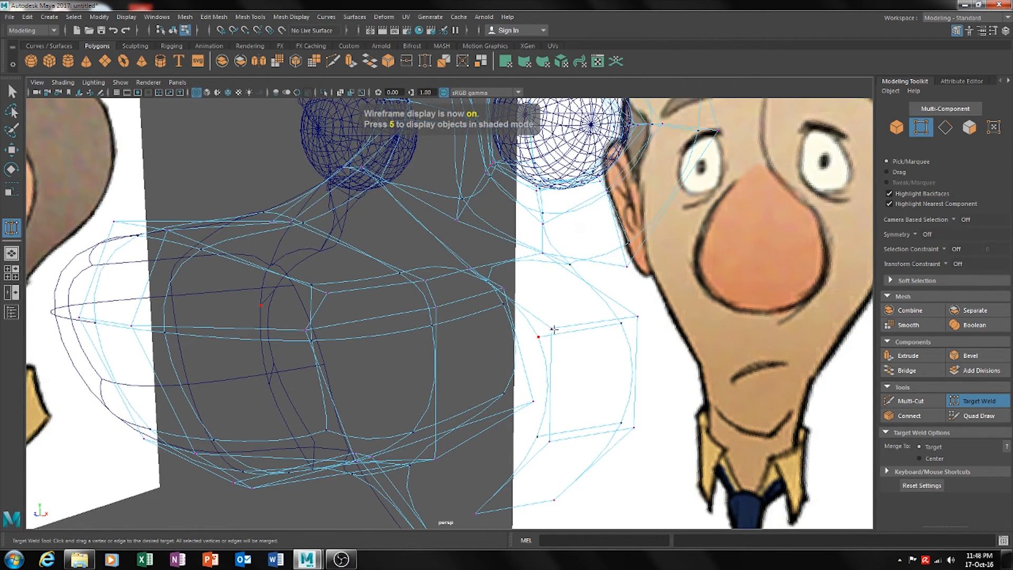
{"action": "left_click_drag", "start_coordinate": [504, 288], "coordinate": [515, 293]}
{"action": "left_click_drag", "start_coordinate": [549, 441], "coordinate": [533, 402]}
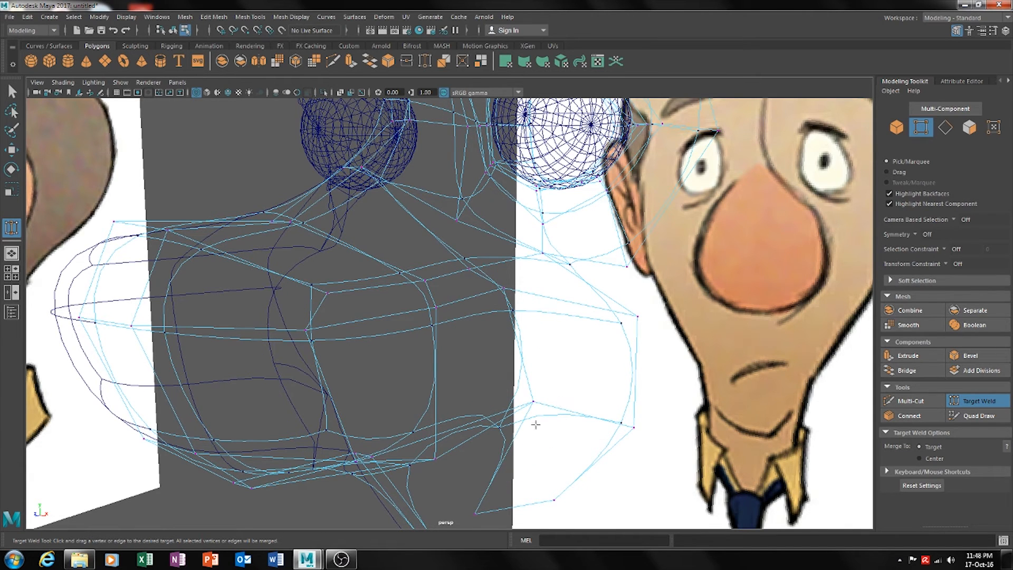
Weld the inner vertex at the cheek strip's lower end to the chin strip's upper corner and restore shaded display
{"action": "left_click_drag", "start_coordinate": [490, 509], "coordinate": [580, 395], "text": "alt"}
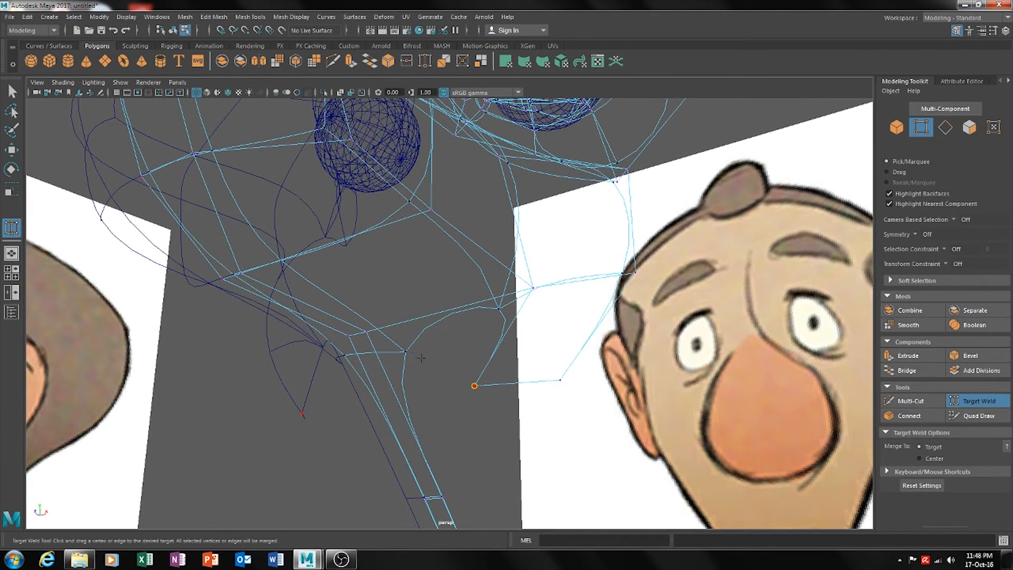
{"action": "left_click_drag", "start_coordinate": [474, 386], "coordinate": [499, 408]}
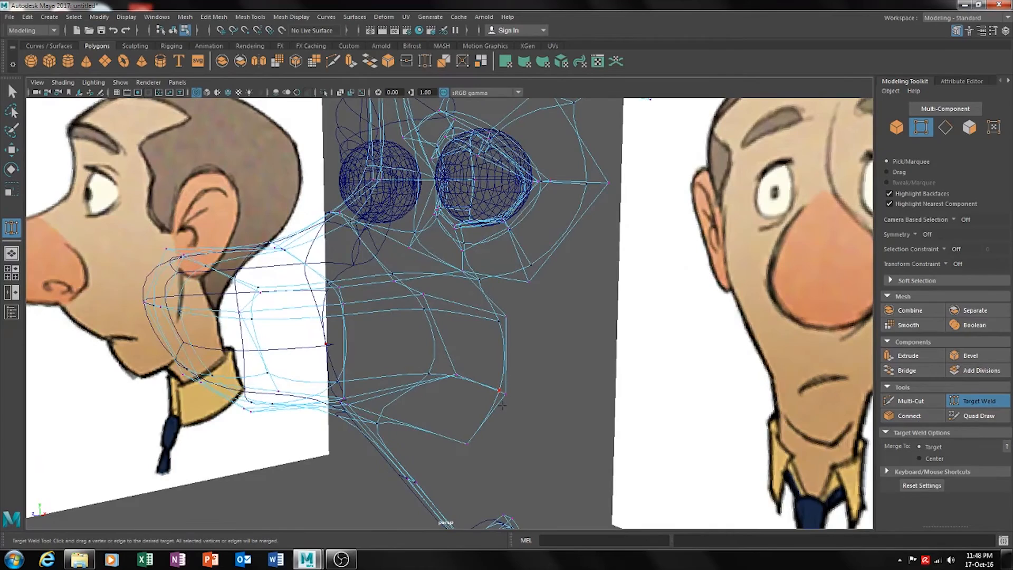
{"action": "key", "text": "5"}
{"action": "mouse_move", "coordinate": [502, 405]}
{"action": "left_mouse_down", "text": "alt"}
{"action": "mouse_move", "coordinate": [624, 382]}
{"action": "mouse_move", "coordinate": [451, 360]}
{"action": "mouse_move", "coordinate": [584, 334]}
{"action": "mouse_move", "coordinate": [624, 339]}
{"action": "mouse_move", "coordinate": [577, 373]}
{"action": "mouse_move", "coordinate": [367, 442]}
{"action": "mouse_move", "coordinate": [515, 441]}
{"action": "mouse_move", "coordinate": [468, 337]}
{"action": "mouse_move", "coordinate": [419, 401]}
{"action": "left_mouse_up", "text": "alt"}
{"action": "key", "text": "w"}
{"action": "left_click_drag", "start_coordinate": [775, 305], "coordinate": [564, 328], "text": "alt"}
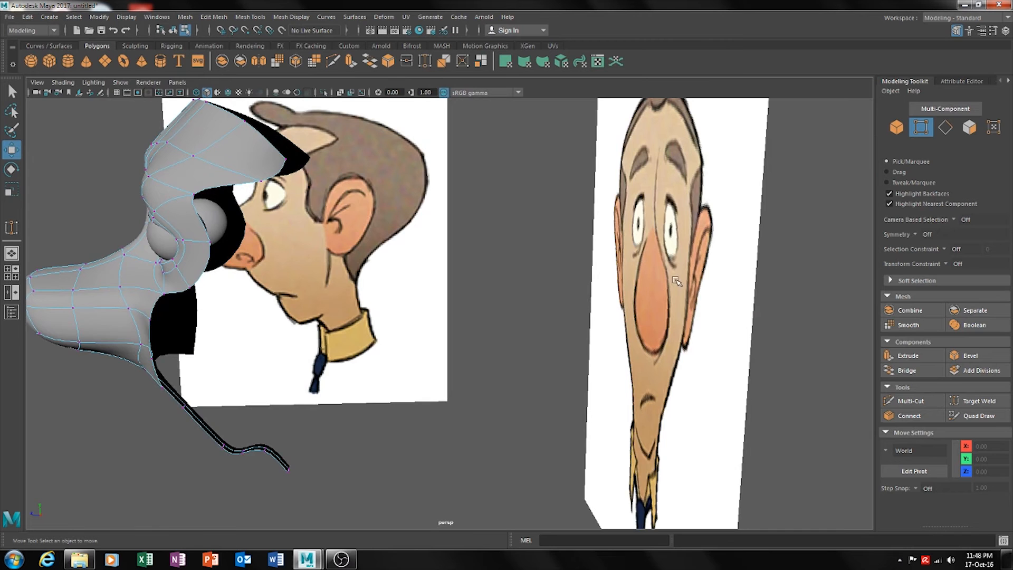
Move the vertex at the cheek strip's lower outer corner up and slightly inward
{"action": "left_click_drag", "start_coordinate": [410, 378], "coordinate": [366, 350], "text": "alt"}
{"action": "left_click_drag", "start_coordinate": [386, 406], "coordinate": [469, 378], "text": "alt"}
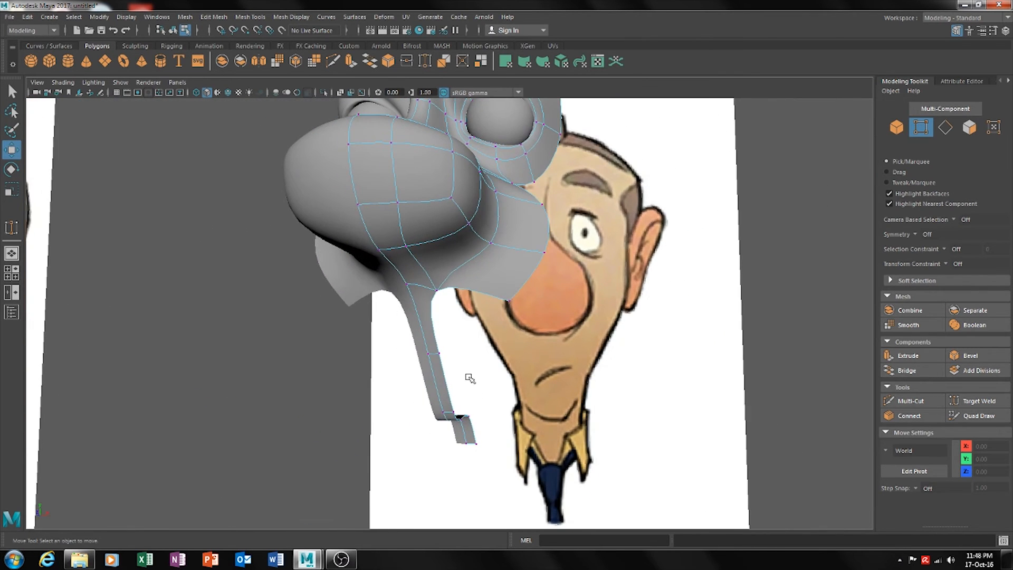
{"action": "left_click", "coordinate": [514, 300]}
{"action": "mouse_move", "coordinate": [511, 274]}
{"action": "left_mouse_down"}
{"action": "mouse_move", "coordinate": [507, 297]}
{"action": "mouse_move", "coordinate": [534, 323]}
{"action": "mouse_move", "coordinate": [499, 259]}
{"action": "left_mouse_up"}
{"action": "left_click_drag", "start_coordinate": [538, 333], "coordinate": [405, 416], "text": "alt"}
Push the two middle vertices of the cheek strip's outer border back along Z to round the cheek
{"action": "left_click_drag", "start_coordinate": [463, 392], "coordinate": [447, 388]}
{"action": "left_click_drag", "start_coordinate": [434, 423], "coordinate": [505, 414], "text": "alt"}
{"action": "left_click_drag", "start_coordinate": [596, 365], "coordinate": [443, 403], "text": "alt"}
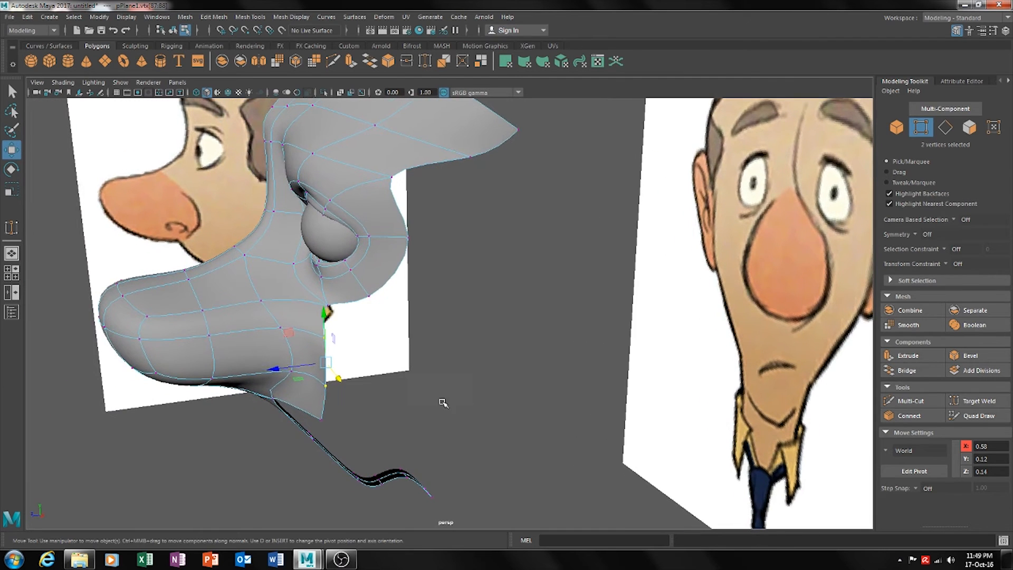
{"action": "left_click_drag", "start_coordinate": [278, 368], "coordinate": [308, 366]}
{"action": "left_click_drag", "start_coordinate": [312, 374], "coordinate": [436, 401], "text": "alt"}
{"action": "left_click_drag", "start_coordinate": [636, 397], "coordinate": [614, 378], "text": "alt"}
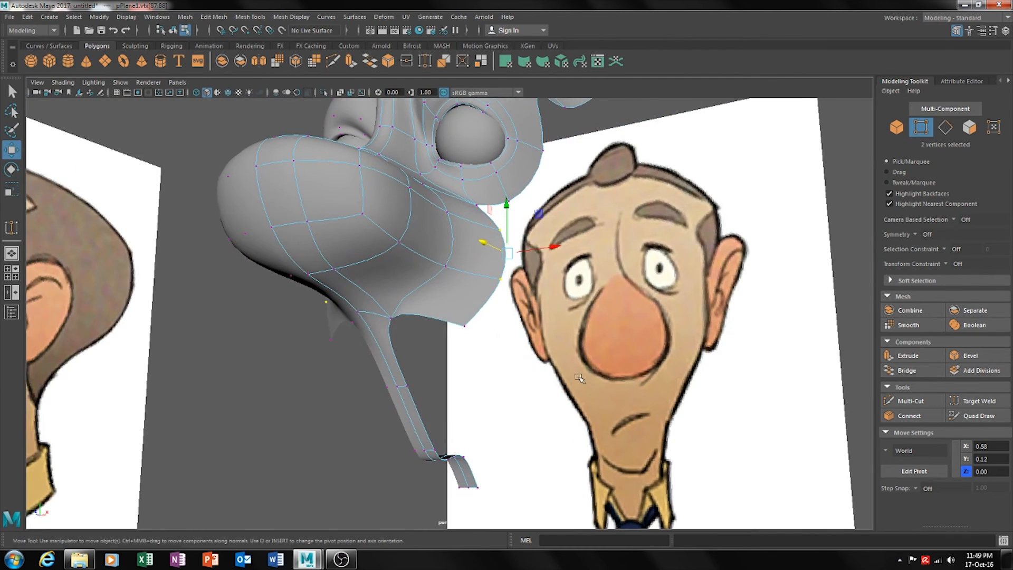
{"action": "left_click_drag", "start_coordinate": [538, 354], "coordinate": [475, 387], "text": "alt"}
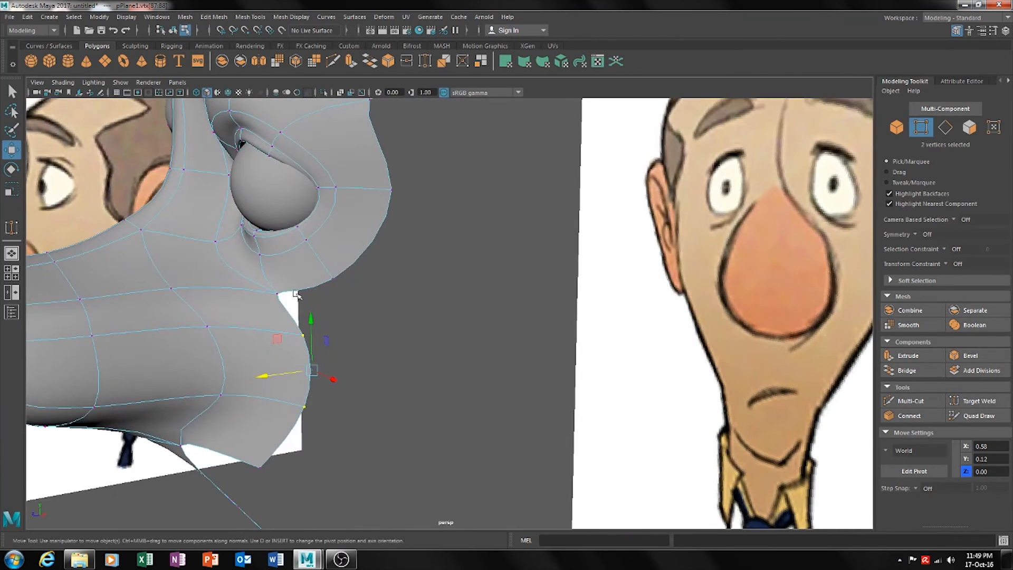
{"action": "middle_click_drag", "start_coordinate": [386, 387], "coordinate": [433, 321], "text": "alt"}
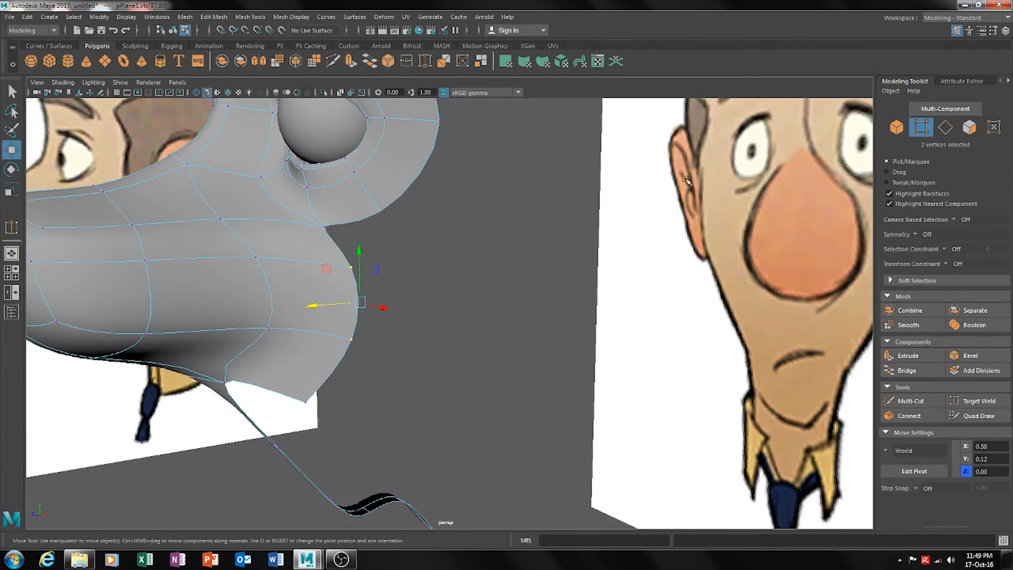
Extrude the cheek strip's three outer border edges outward and back toward the side of the head
{"action": "left_click", "coordinate": [950, 128]}
{"action": "left_click", "coordinate": [340, 257]}
{"action": "left_click", "coordinate": [363, 301], "text": "shift"}
{"action": "left_click", "coordinate": [346, 358], "text": "shift"}
{"action": "key", "text": "ctrl+e"}
{"action": "left_click_drag", "start_coordinate": [329, 314], "coordinate": [446, 340]}
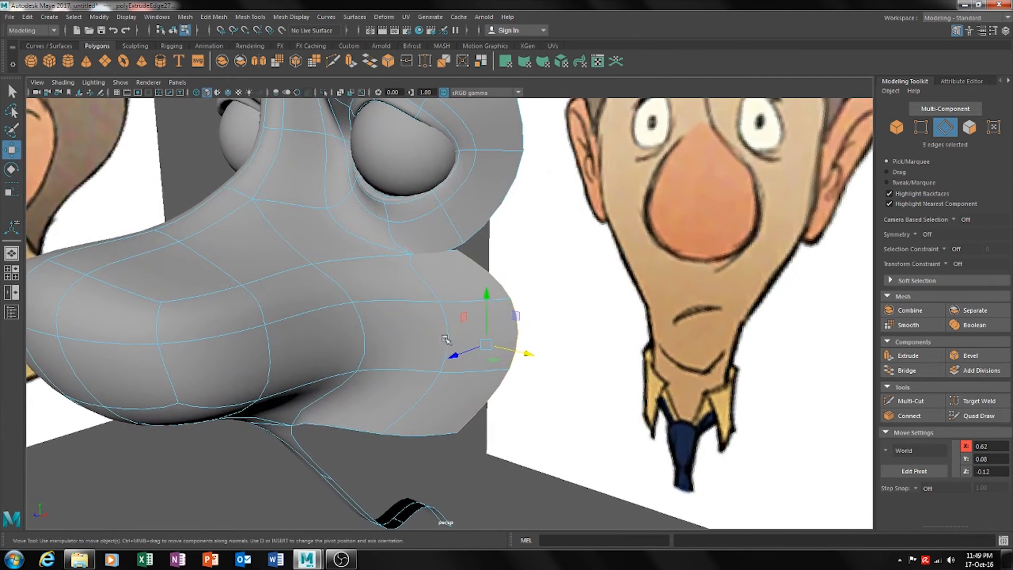
Target Weld the new cheek strip's upper vertex to the matching border vertex below the eye, using wireframe display to reach it
{"action": "left_click", "coordinate": [922, 128]}
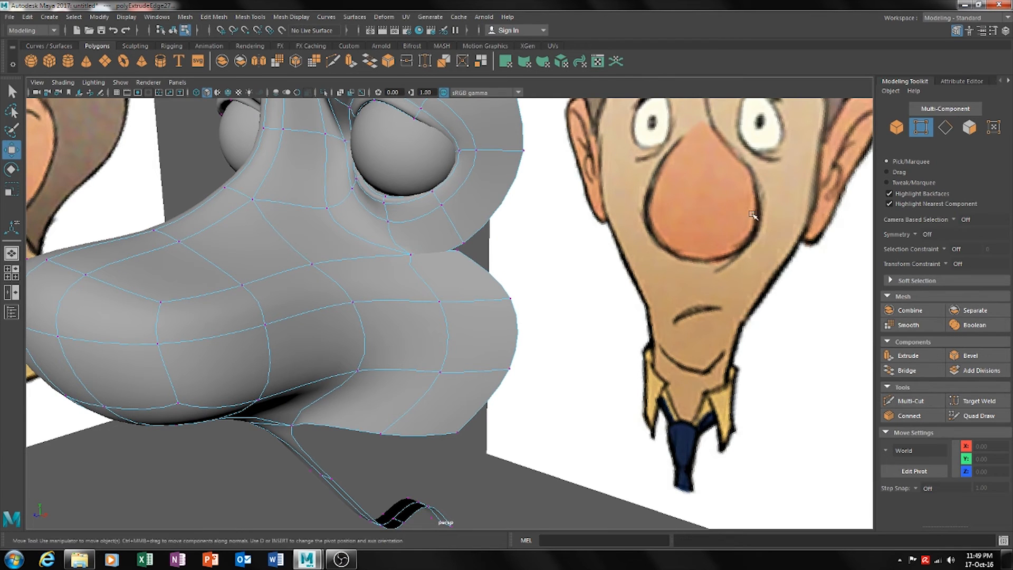
{"action": "left_click", "coordinate": [424, 61]}
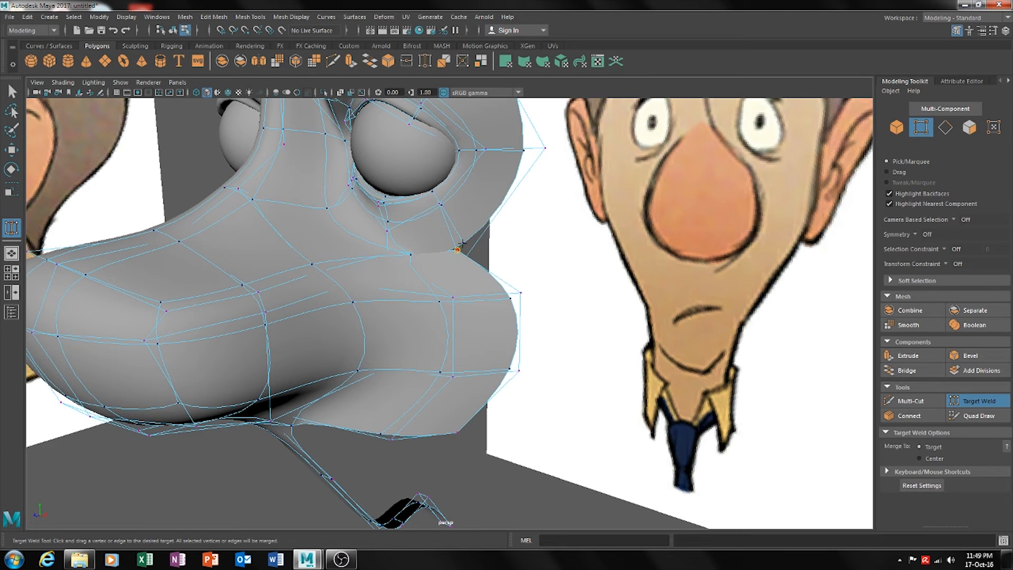
{"action": "key", "text": "4"}
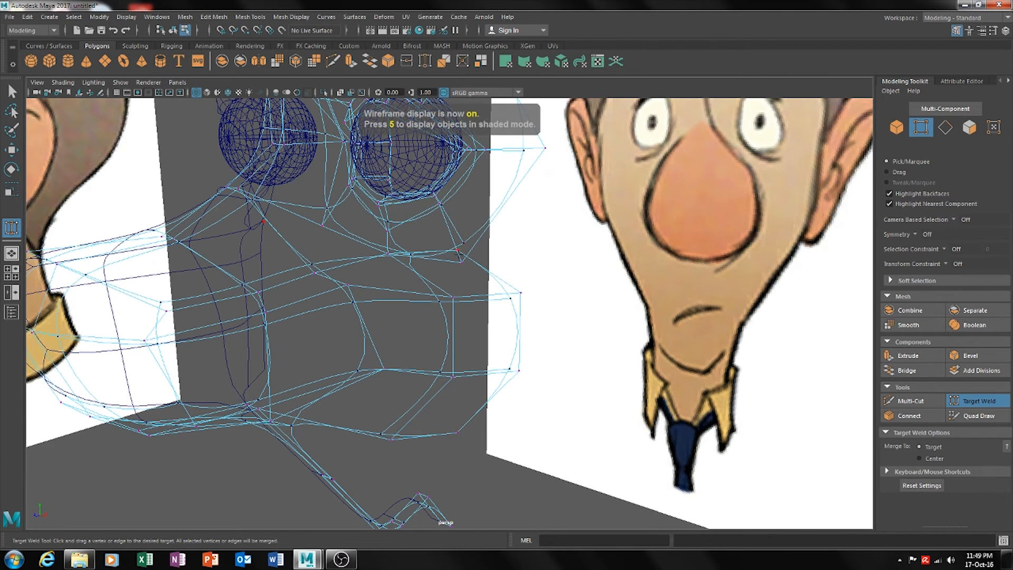
{"action": "left_click_drag", "start_coordinate": [460, 262], "coordinate": [462, 262]}
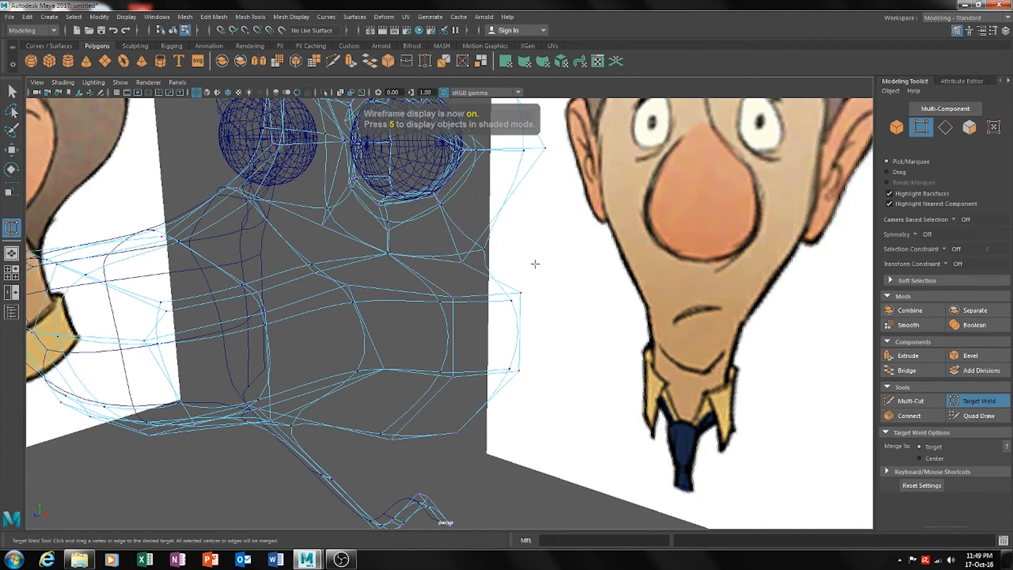
{"action": "key", "text": "w"}
{"action": "key", "text": "5"}
Select both face halves in the front view and turn on X-ray display over the reference image
{"action": "mouse_move", "coordinate": [531, 274]}
{"action": "left_mouse_down", "text": "alt"}
{"action": "mouse_move", "coordinate": [511, 224]}
{"action": "mouse_move", "coordinate": [588, 280]}
{"action": "mouse_move", "coordinate": [564, 267]}
{"action": "left_mouse_up", "text": "alt"}
{"action": "right_click_drag", "start_coordinate": [552, 243], "coordinate": [606, 224]}
{"action": "left_click_drag", "start_coordinate": [605, 223], "coordinate": [389, 308], "text": "alt"}
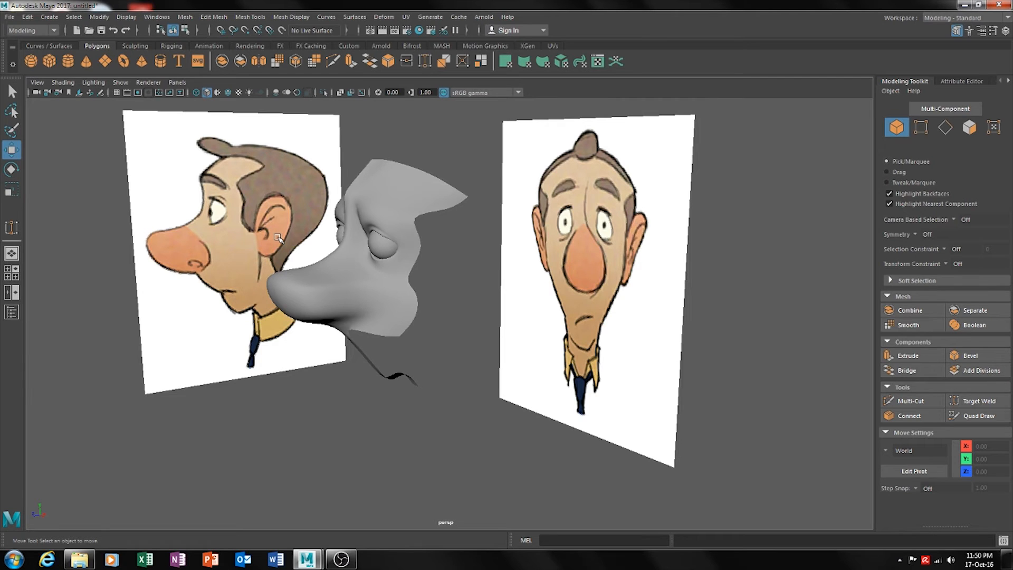
{"action": "left_click_drag", "start_coordinate": [277, 237], "coordinate": [469, 342], "text": "alt"}
{"action": "key", "text": "space"}
{"action": "left_click_drag", "start_coordinate": [465, 294], "coordinate": [463, 320]}
{"action": "scroll", "coordinate": [528, 322], "scroll_direction": "up", "scroll_amount": 5}
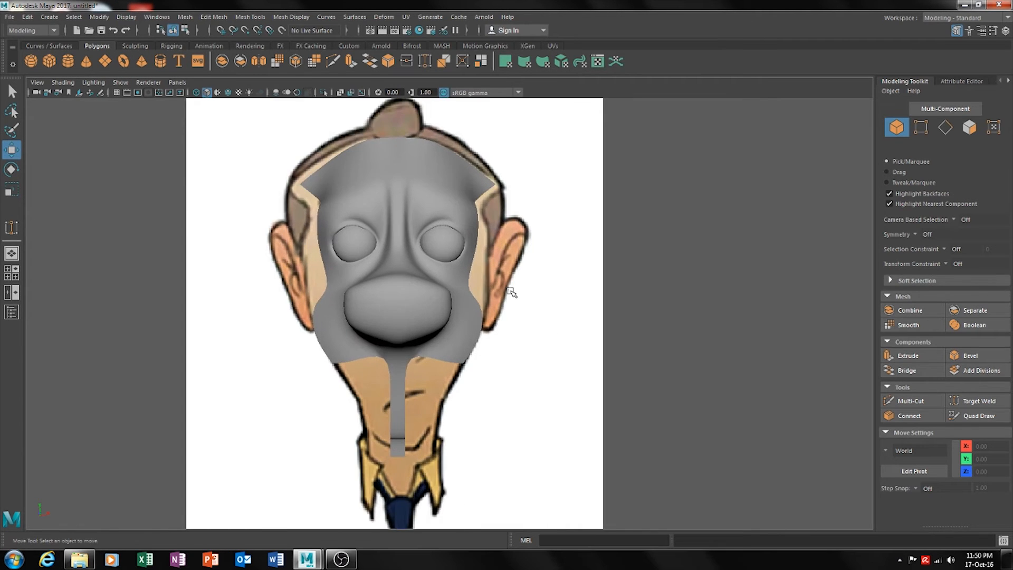
{"action": "left_click", "coordinate": [459, 318]}
{"action": "left_click", "coordinate": [365, 282], "text": "shift"}
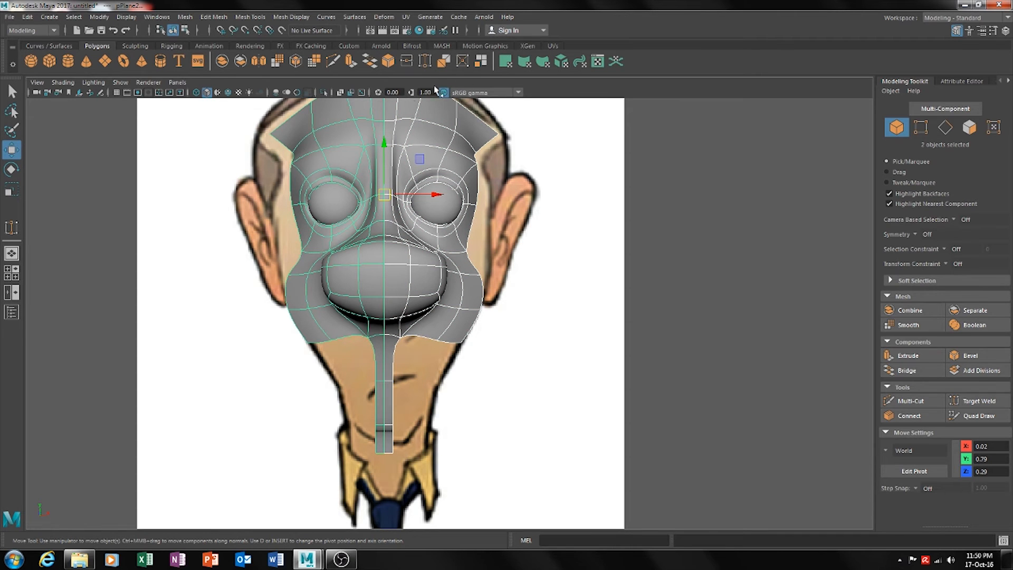
{"action": "left_click", "coordinate": [351, 94]}
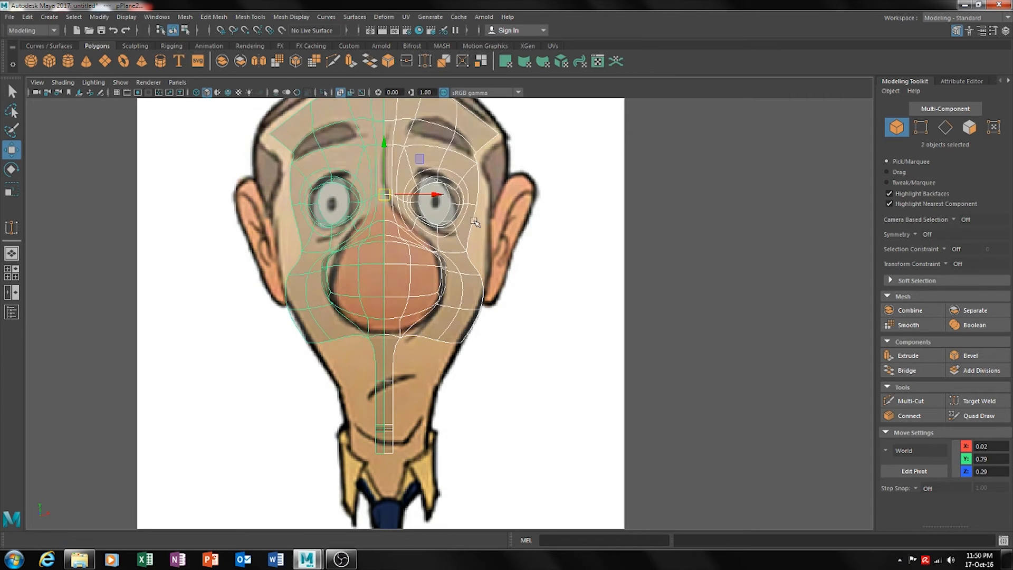
Move the border vertex below the eye's outer corner up and outward to the edge of the reference face
{"action": "scroll", "coordinate": [467, 175], "scroll_direction": "up", "scroll_amount": 2}
{"action": "middle_click_drag", "start_coordinate": [451, 190], "coordinate": [485, 222], "text": "alt"}
{"action": "scroll", "coordinate": [486, 221], "scroll_direction": "up", "scroll_amount": 1}
{"action": "middle_click_drag", "start_coordinate": [511, 266], "coordinate": [503, 246], "text": "alt"}
{"action": "scroll", "coordinate": [503, 246], "scroll_direction": "up", "scroll_amount": 1}
{"action": "middle_click_drag", "start_coordinate": [524, 200], "coordinate": [542, 237], "text": "alt"}
{"action": "key", "text": "F9"}
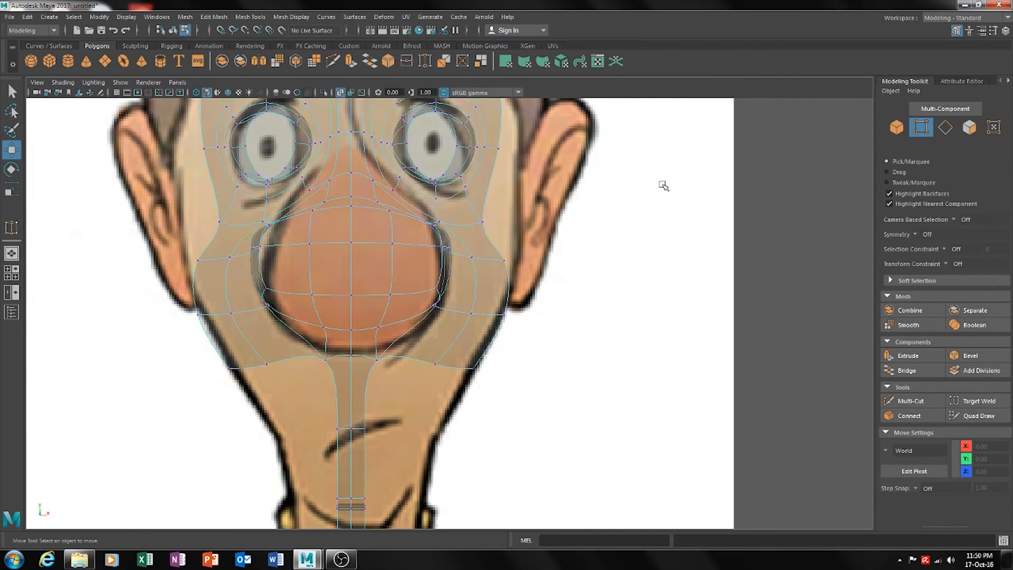
{"action": "left_click_drag", "start_coordinate": [481, 222], "coordinate": [475, 177]}
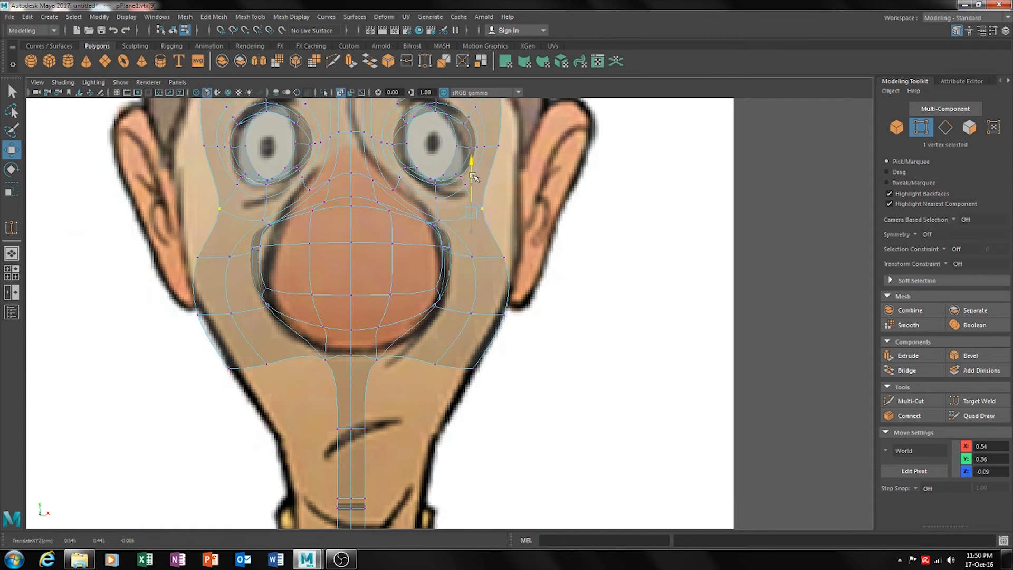
{"action": "left_click_drag", "start_coordinate": [515, 211], "coordinate": [565, 208]}
Raise the middle vertex of the cheek's lower border in the front view
{"action": "middle_click_drag", "start_coordinate": [543, 272], "coordinate": [638, 255], "text": "alt"}
{"action": "scroll", "coordinate": [649, 255], "scroll_direction": "down", "scroll_amount": 9}
{"action": "middle_click_drag", "start_coordinate": [415, 342], "coordinate": [495, 330], "text": "alt"}
{"action": "scroll", "coordinate": [495, 330], "scroll_direction": "up", "scroll_amount": 1}
{"action": "key", "text": "space"}
{"action": "middle_click_drag", "start_coordinate": [286, 329], "coordinate": [269, 293], "text": "alt"}
{"action": "scroll", "coordinate": [269, 293], "scroll_direction": "down", "scroll_amount": 10}
{"action": "scroll", "coordinate": [279, 308], "scroll_direction": "up", "scroll_amount": 3}
{"action": "scroll", "coordinate": [279, 308], "scroll_direction": "up", "scroll_amount": 2}
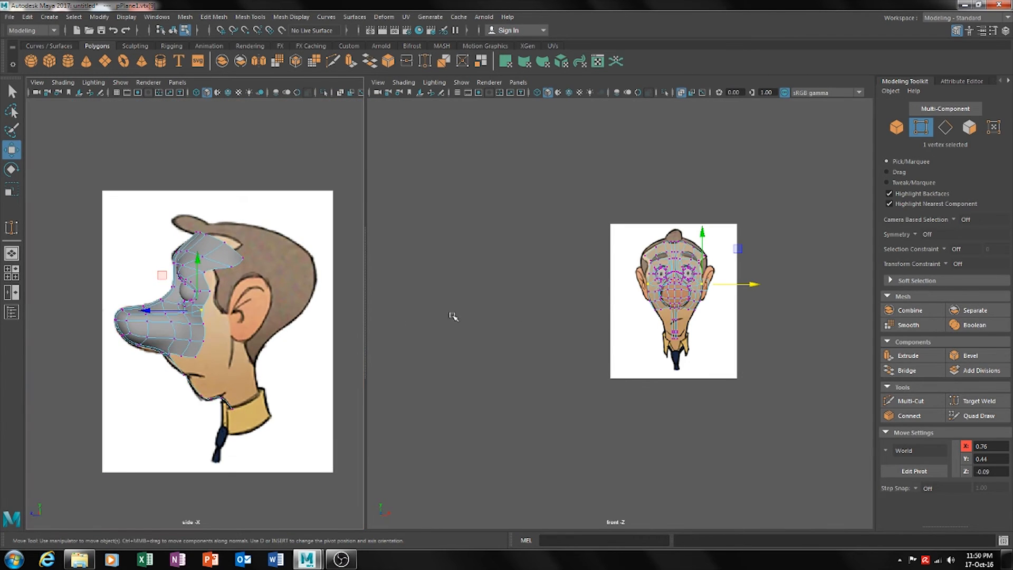
{"action": "key", "text": "space"}
{"action": "scroll", "coordinate": [524, 353], "scroll_direction": "up", "scroll_amount": 3}
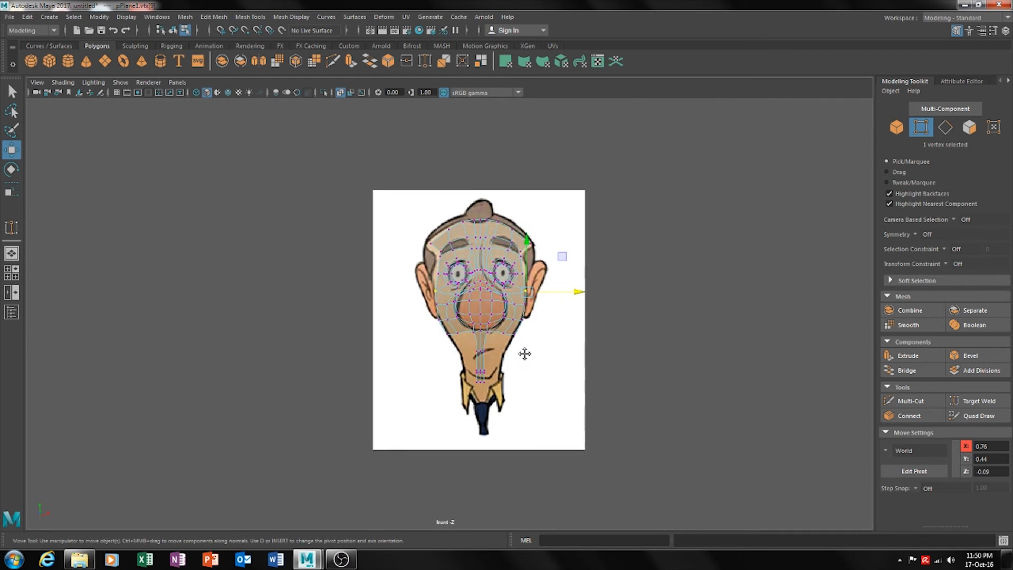
{"action": "scroll", "coordinate": [496, 317], "scroll_direction": "up", "scroll_amount": 4}
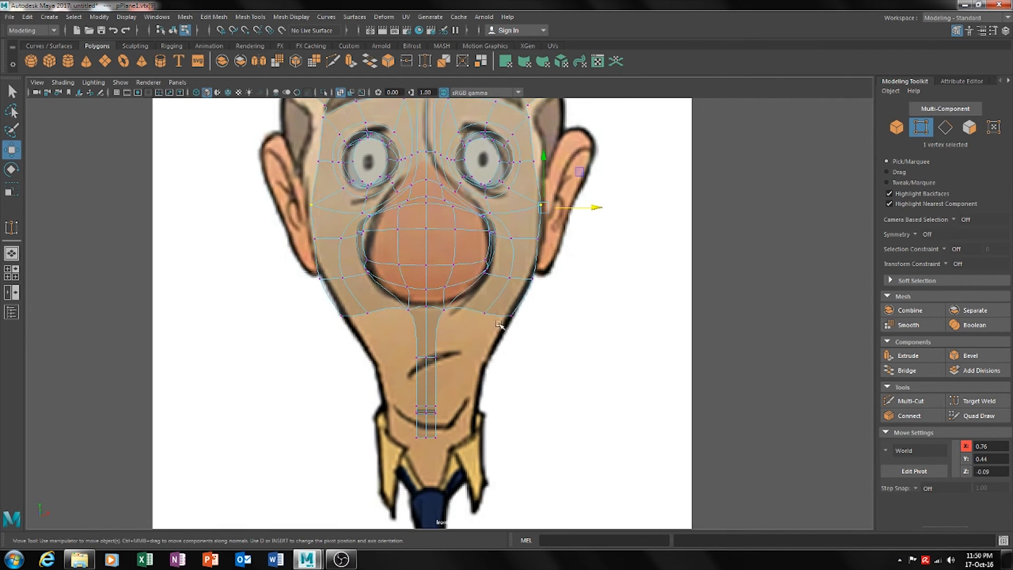
{"action": "left_click_drag", "start_coordinate": [500, 306], "coordinate": [489, 272]}
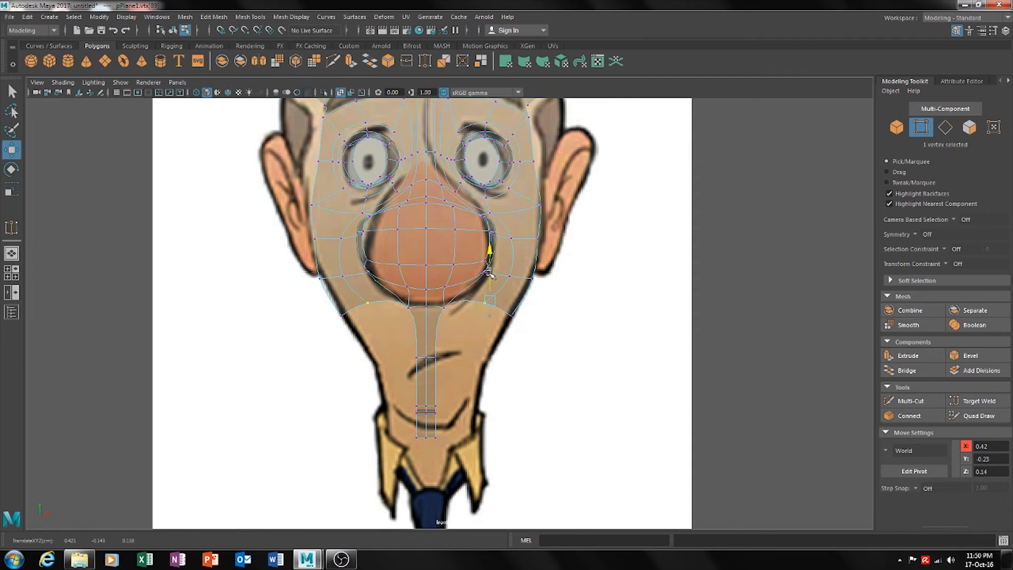
Shift the cheek's outer border vertex outward and its two lower outer vertices inward to follow the reference face outline
{"action": "middle_click_drag", "start_coordinate": [458, 298], "coordinate": [467, 339], "text": "alt"}
{"action": "scroll", "coordinate": [466, 338], "scroll_direction": "up", "scroll_amount": 1}
{"action": "left_click", "coordinate": [324, 273]}
{"action": "left_click_drag", "start_coordinate": [359, 274], "coordinate": [353, 274]}
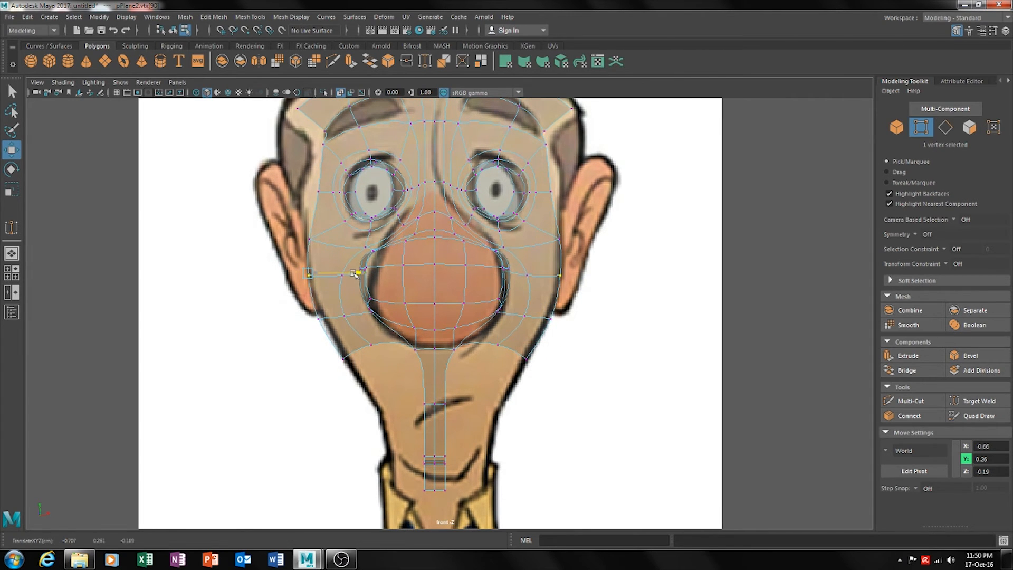
{"action": "left_click_drag", "start_coordinate": [328, 308], "coordinate": [384, 339]}
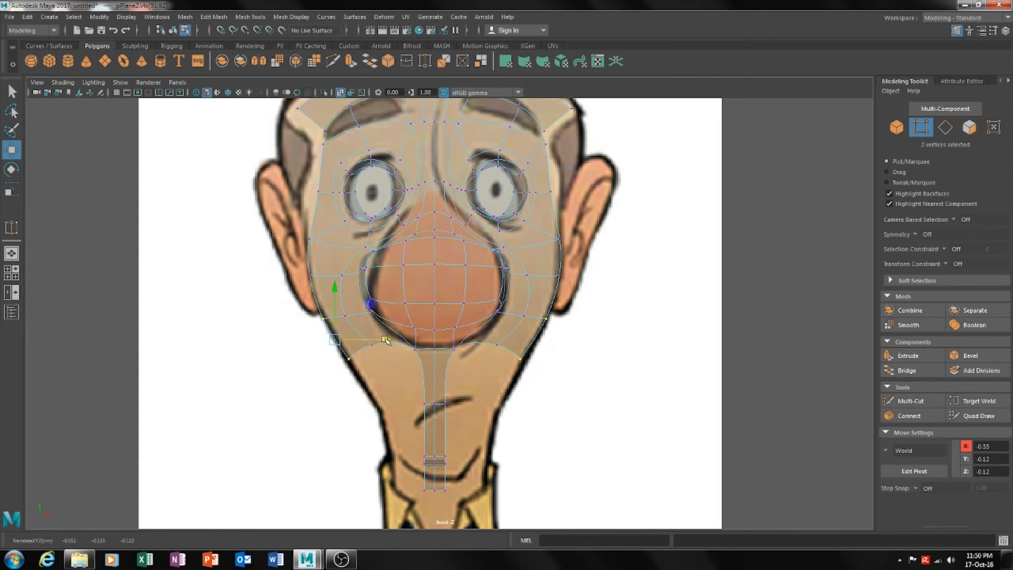
Extrude the chin strip's side border edges sideways to the jaw outline in the front view
{"action": "middle_click_drag", "start_coordinate": [608, 321], "coordinate": [600, 353], "text": "alt"}
{"action": "scroll", "coordinate": [628, 325], "scroll_direction": "up", "scroll_amount": 2}
{"action": "scroll", "coordinate": [572, 296], "scroll_direction": "up", "scroll_amount": 2}
{"action": "middle_click_drag", "start_coordinate": [570, 314], "coordinate": [648, 154], "text": "alt"}
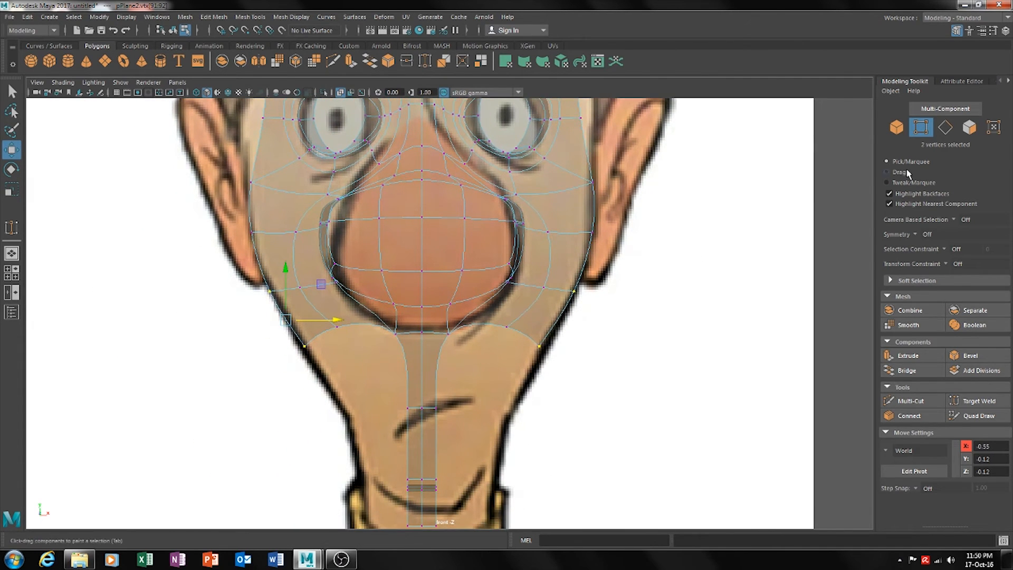
{"action": "left_click", "coordinate": [943, 131]}
{"action": "middle_click_drag", "start_coordinate": [521, 443], "coordinate": [517, 375], "text": "alt"}
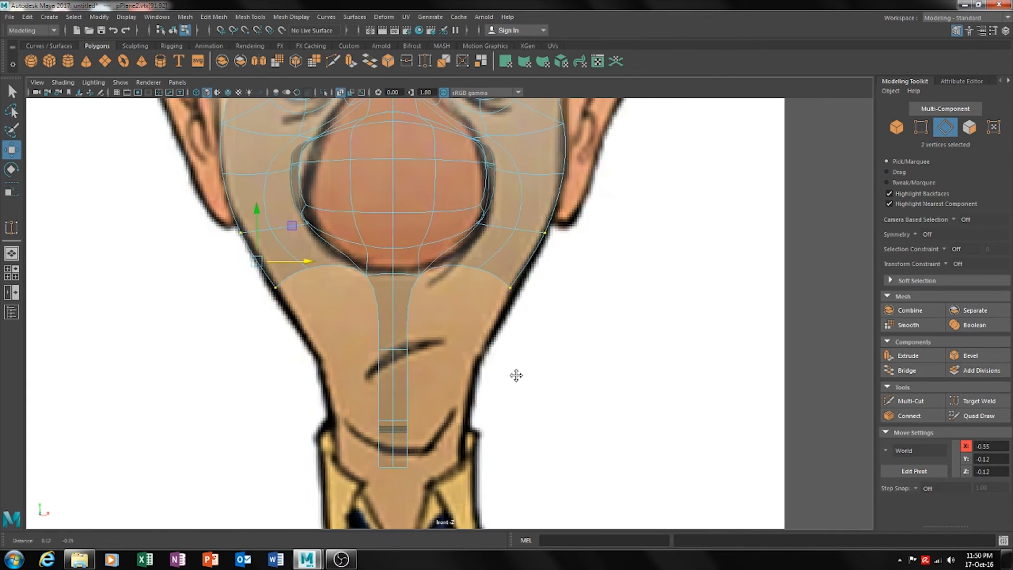
{"action": "left_click", "coordinate": [406, 448]}
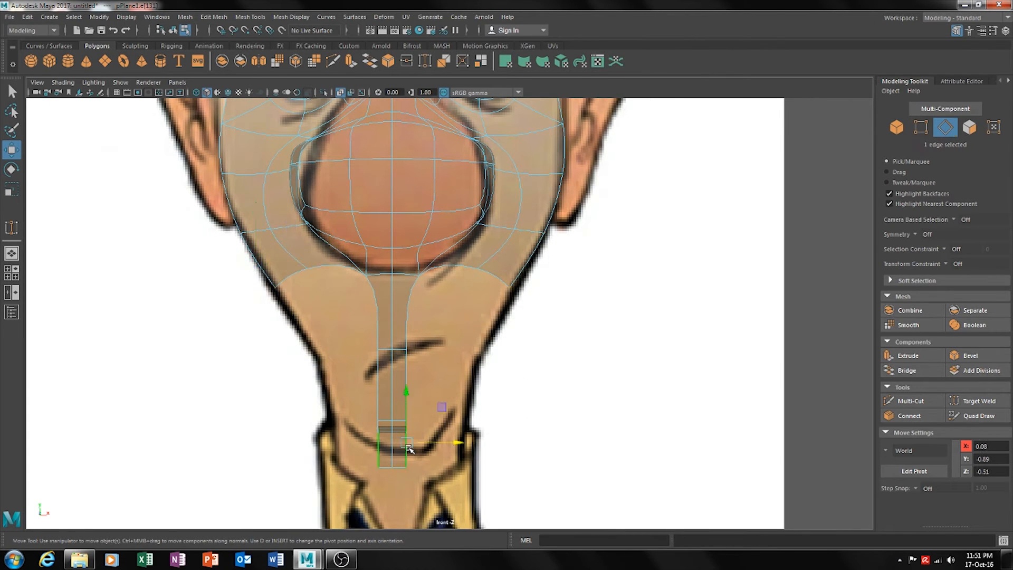
{"action": "left_click", "coordinate": [406, 325], "text": "shift"}
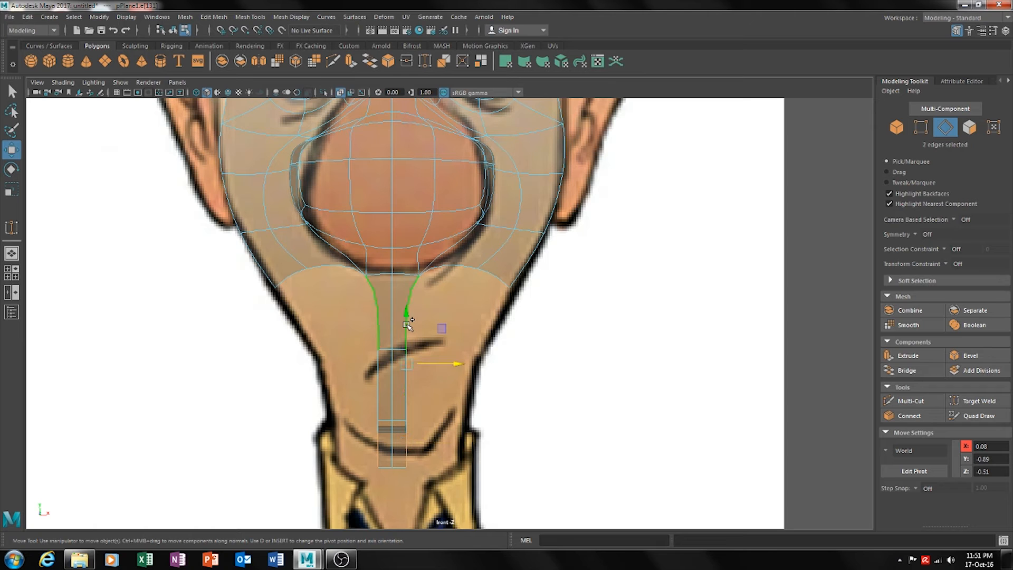
{"action": "key", "text": "ctrl+e"}
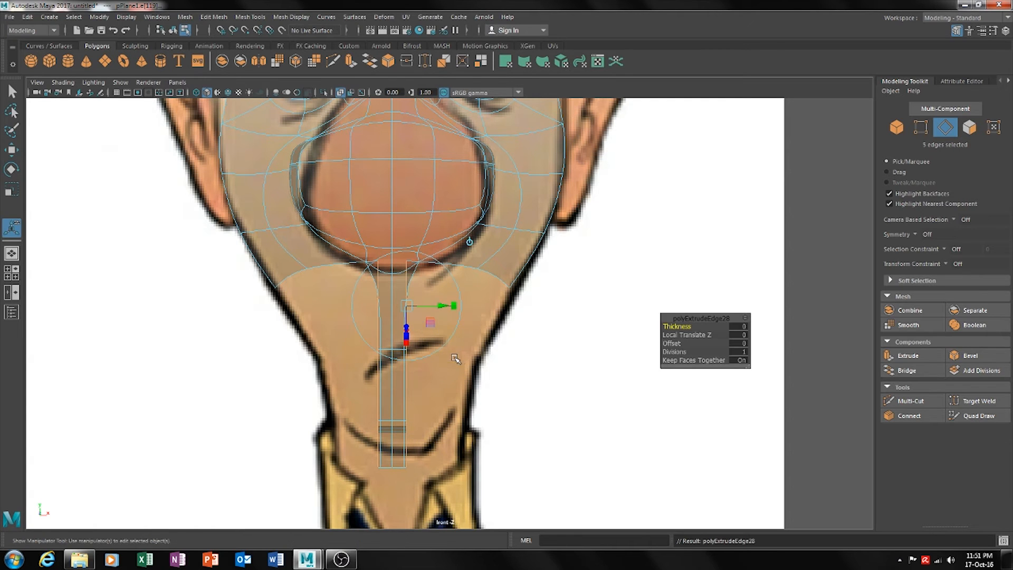
{"action": "left_click_drag", "start_coordinate": [454, 365], "coordinate": [511, 367]}
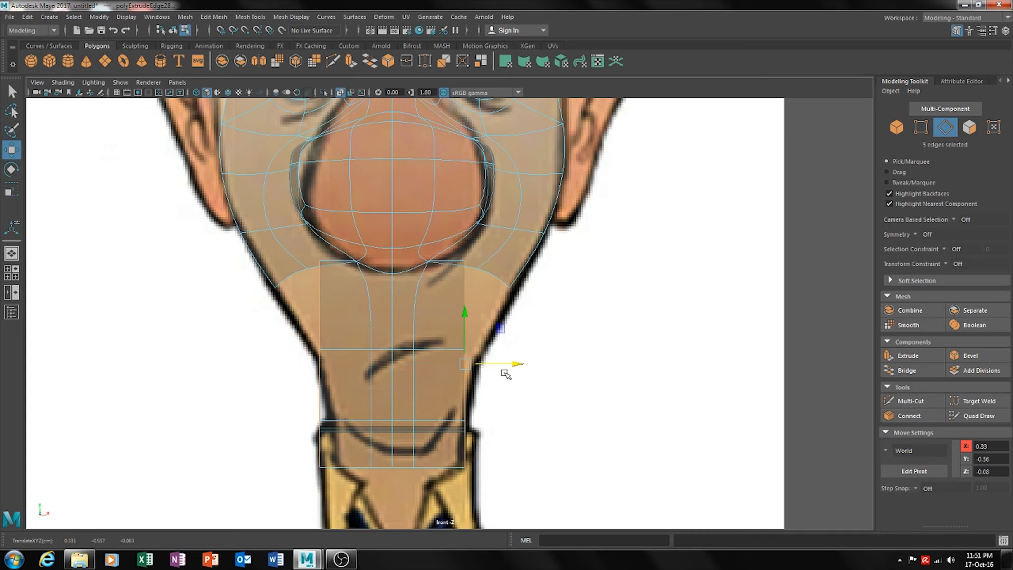
{"action": "key", "text": "ctrl+e"}
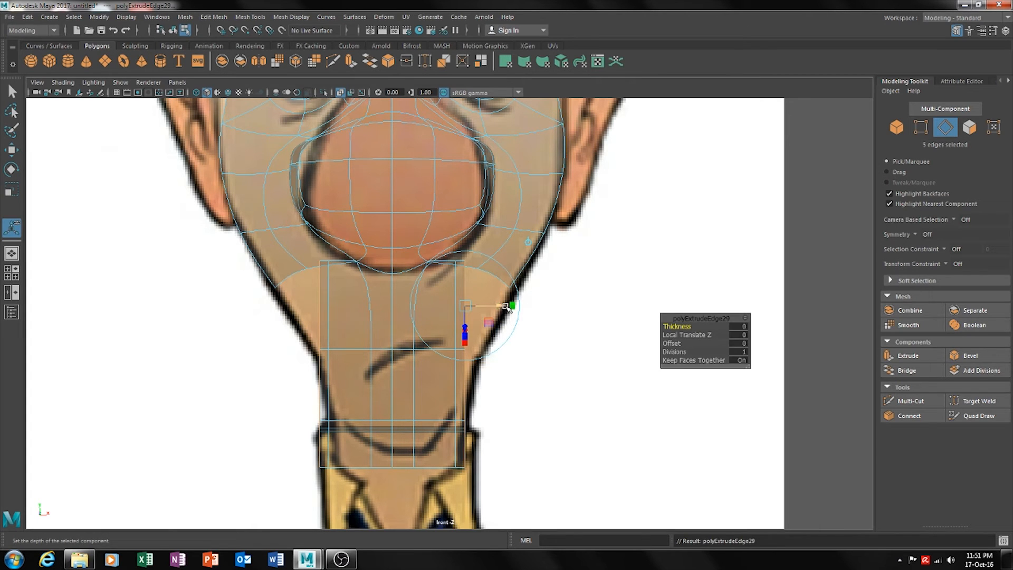
{"action": "key", "text": "w"}
{"action": "key", "text": "ctrl+z"}
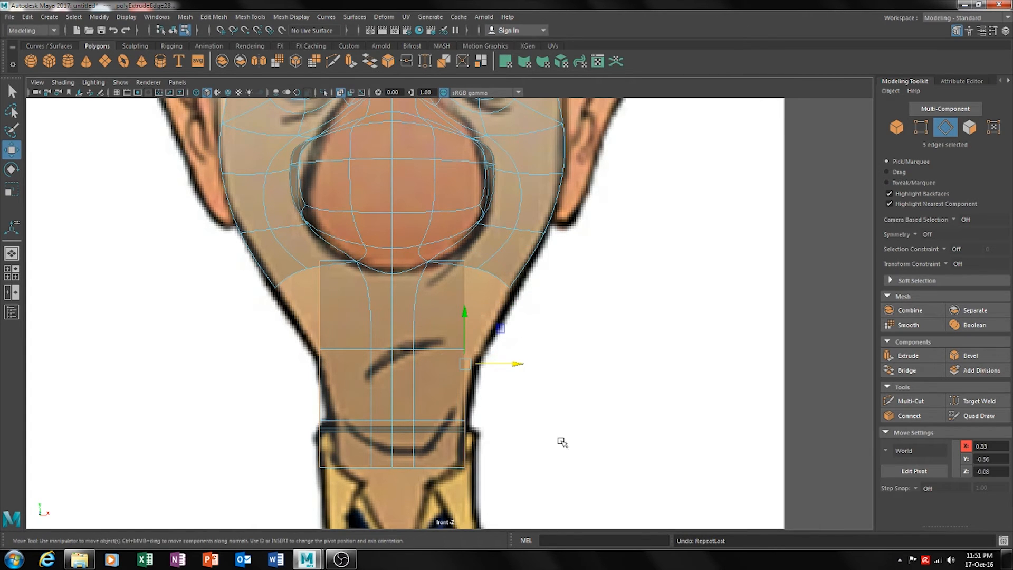
Move the extruded chin edges back to about Z -0.32 in the perspective view
{"action": "middle_click_drag", "start_coordinate": [558, 417], "coordinate": [480, 423], "text": "alt"}
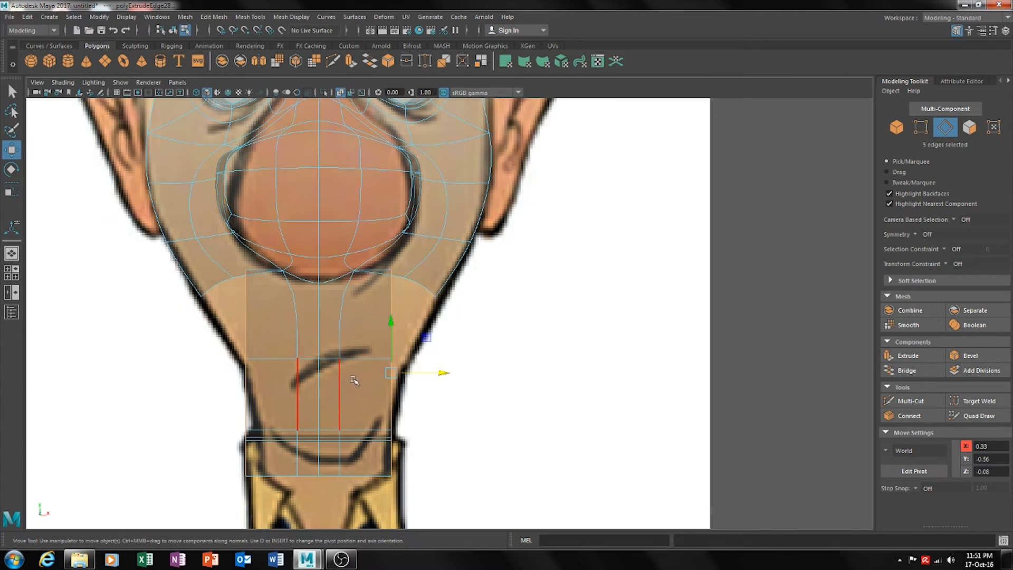
{"action": "key", "text": "space"}
{"action": "left_click_drag", "start_coordinate": [354, 380], "coordinate": [349, 353]}
{"action": "left_click_drag", "start_coordinate": [439, 366], "coordinate": [412, 377], "text": "alt"}
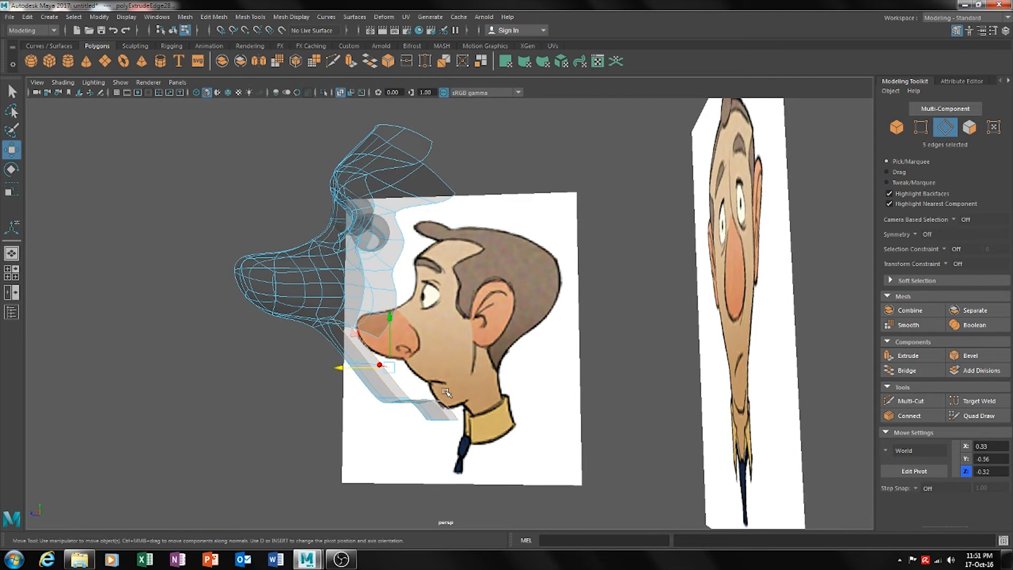
Deselect the edges and examine the gap between the cheek's lower border and the new chin surface from several angles
{"action": "left_click_drag", "start_coordinate": [414, 403], "coordinate": [487, 412], "text": "alt"}
{"action": "scroll", "coordinate": [388, 406], "scroll_direction": "up", "scroll_amount": 2}
{"action": "middle_click_drag", "start_coordinate": [385, 405], "coordinate": [438, 398], "text": "alt"}
{"action": "scroll", "coordinate": [422, 439], "scroll_direction": "up", "scroll_amount": 3}
{"action": "mouse_move", "coordinate": [390, 414]}
{"action": "left_mouse_down", "text": "alt"}
{"action": "mouse_move", "coordinate": [407, 406]}
{"action": "mouse_move", "coordinate": [394, 410]}
{"action": "left_mouse_up", "text": "alt"}
{"action": "middle_click_drag", "start_coordinate": [471, 401], "coordinate": [422, 362], "text": "alt"}
{"action": "scroll", "coordinate": [428, 369], "scroll_direction": "down", "scroll_amount": 2}
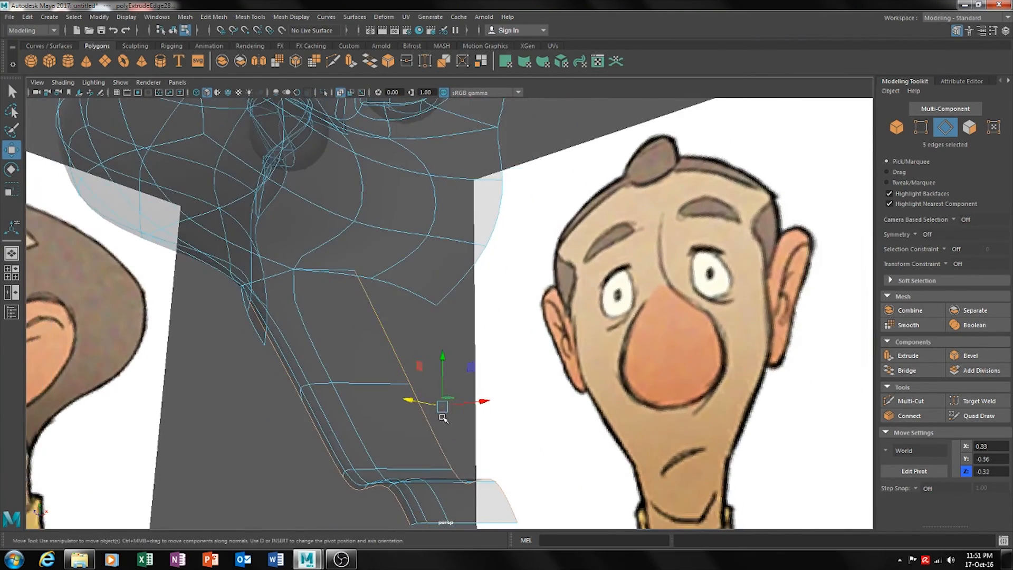
{"action": "left_click_drag", "start_coordinate": [441, 414], "coordinate": [465, 382], "text": "alt"}
{"action": "left_click", "coordinate": [489, 392]}
{"action": "middle_click_drag", "start_coordinate": [489, 395], "coordinate": [486, 363], "text": "alt"}
{"action": "scroll", "coordinate": [488, 400], "scroll_direction": "down", "scroll_amount": 2}
{"action": "left_click_drag", "start_coordinate": [458, 440], "coordinate": [456, 399], "text": "alt"}
{"action": "left_click_drag", "start_coordinate": [426, 360], "coordinate": [432, 380], "text": "alt"}
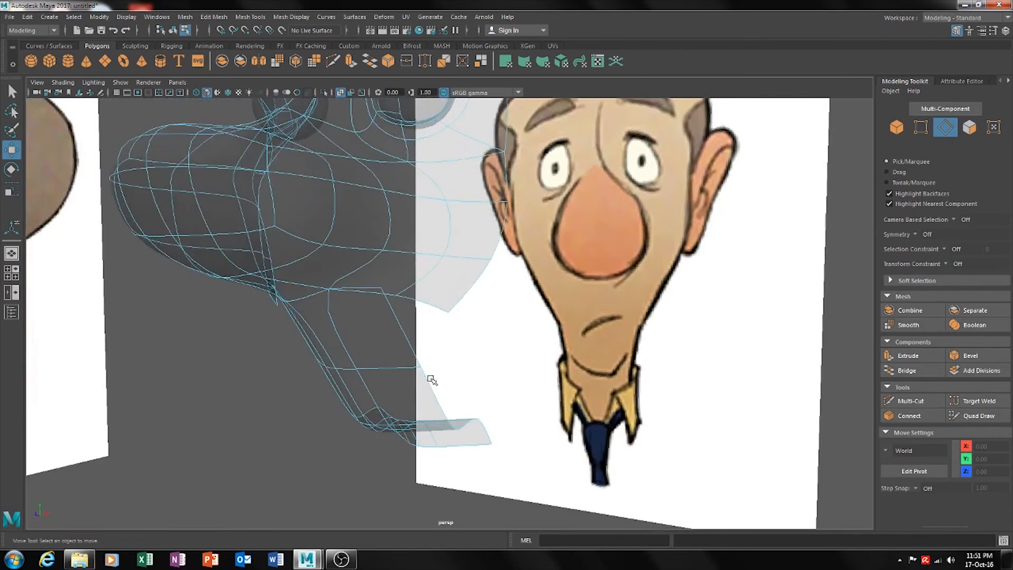
{"action": "scroll", "coordinate": [434, 378], "scroll_direction": "up", "scroll_amount": 3}
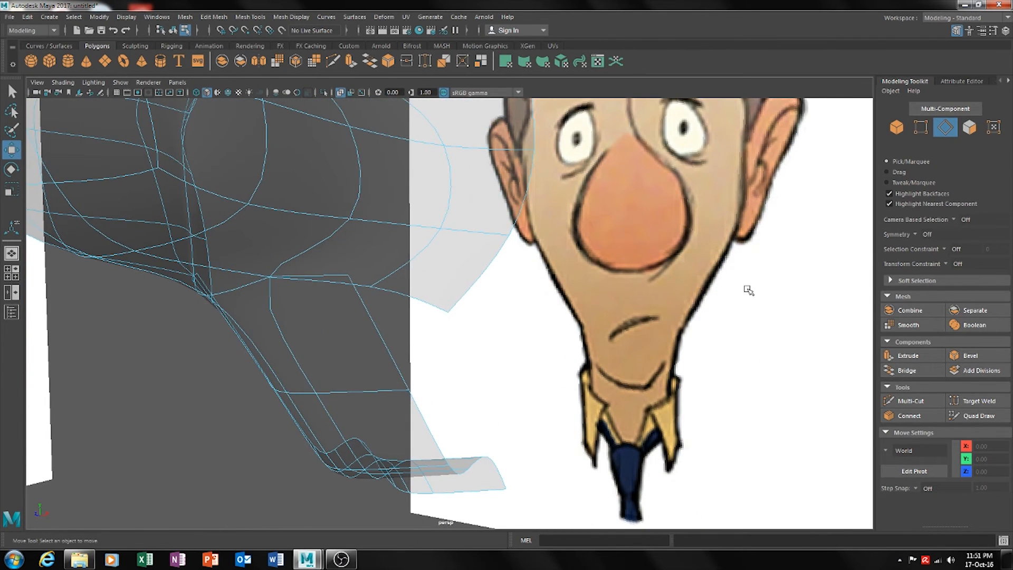
Try to target-weld the chin strip's upper corner edge to the cheek's lower border edge
{"action": "left_click", "coordinate": [425, 61]}
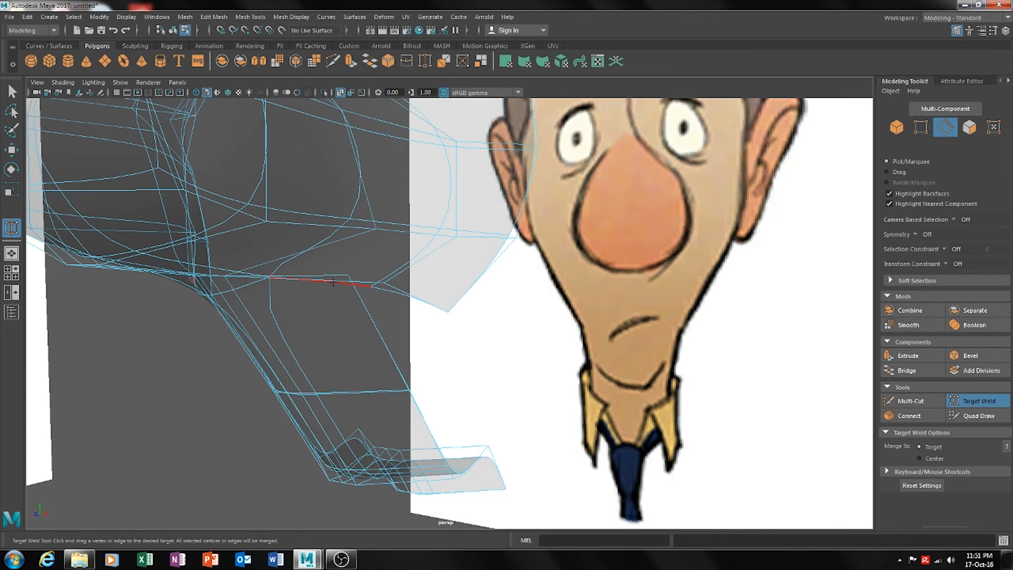
{"action": "left_click_drag", "start_coordinate": [348, 276], "coordinate": [306, 278]}
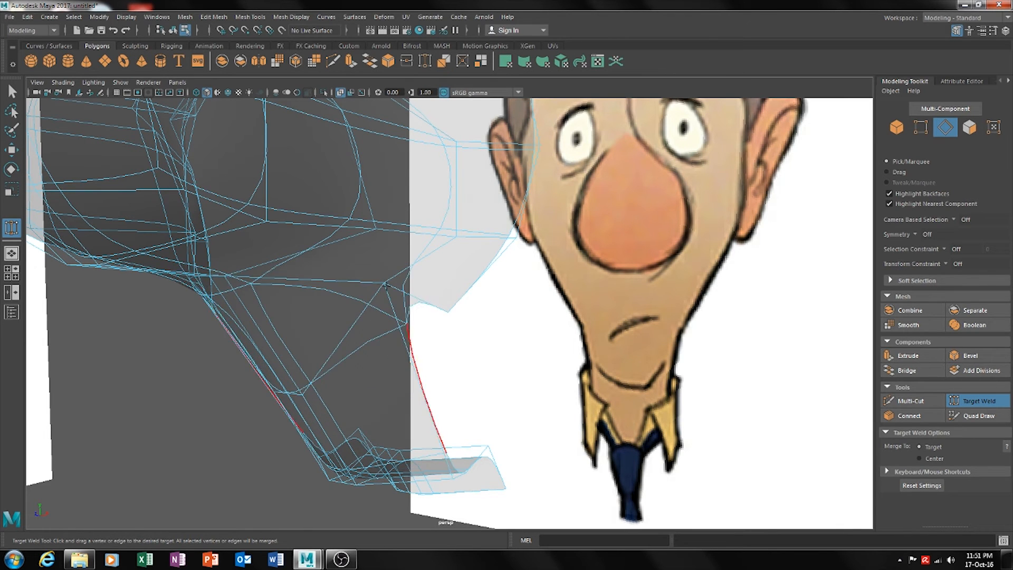
{"action": "left_click_drag", "start_coordinate": [463, 308], "coordinate": [468, 259], "text": "alt"}
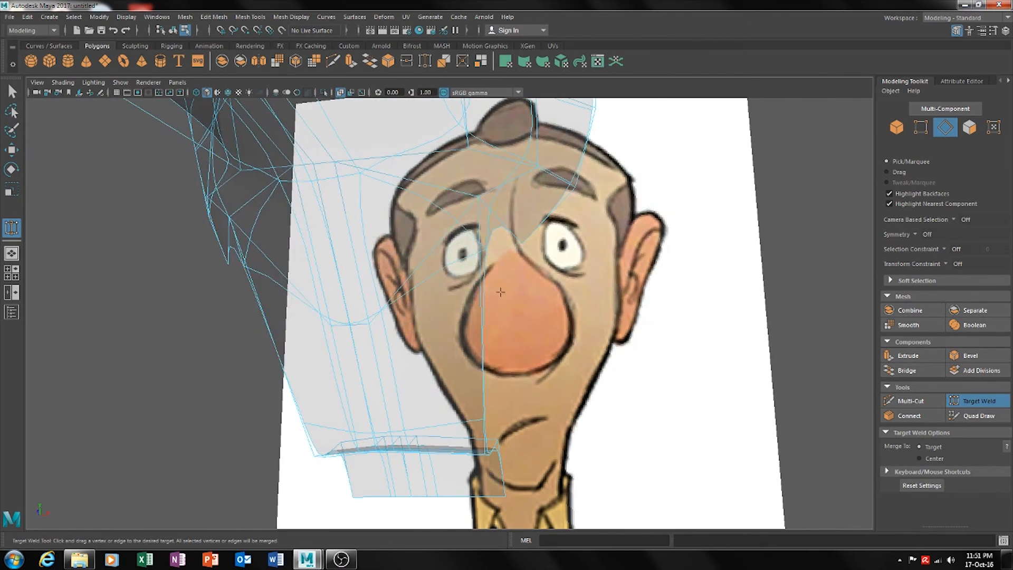
{"action": "left_click_drag", "start_coordinate": [435, 180], "coordinate": [409, 180]}
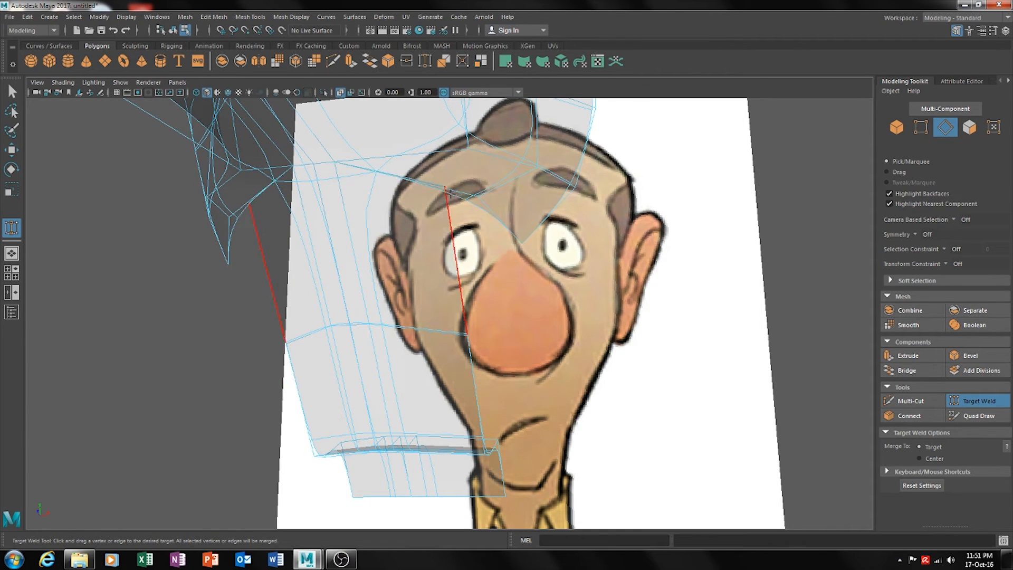
{"action": "key", "text": "w"}
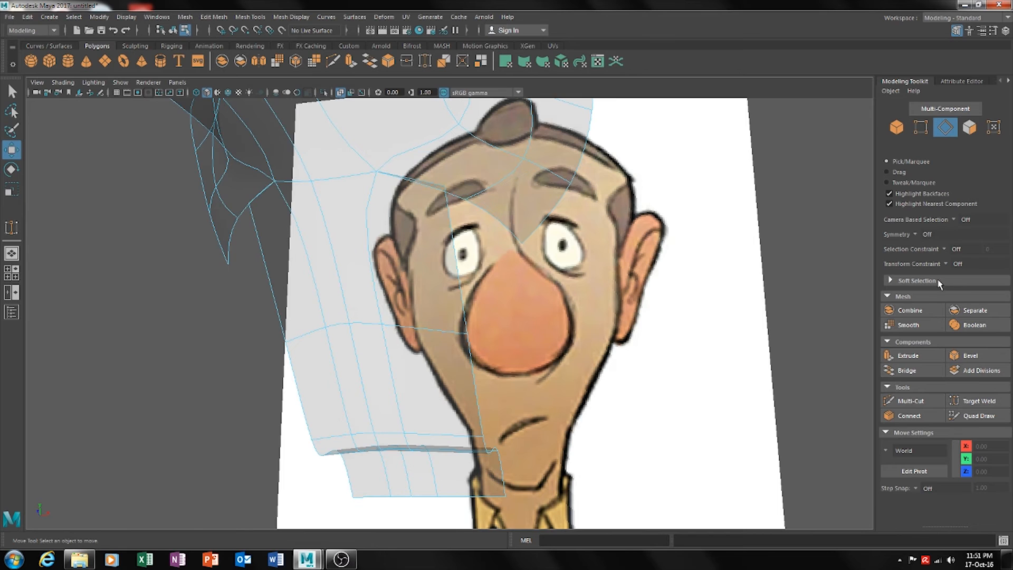
Target-weld the chin strip's upper corner vertex to the adjoining vertex on the cheek's lower border
{"action": "left_click", "coordinate": [921, 127]}
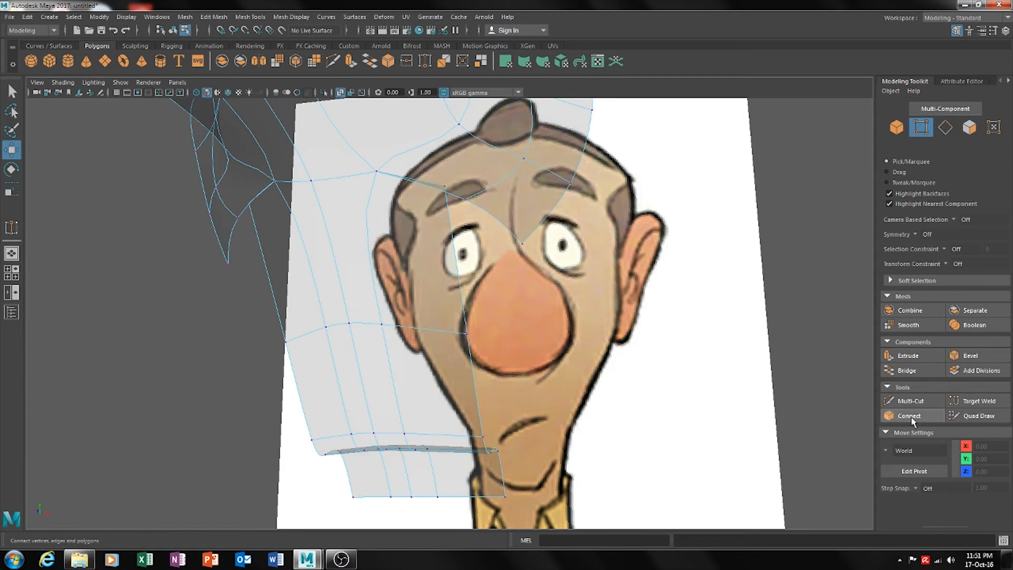
{"action": "left_click", "coordinate": [973, 403]}
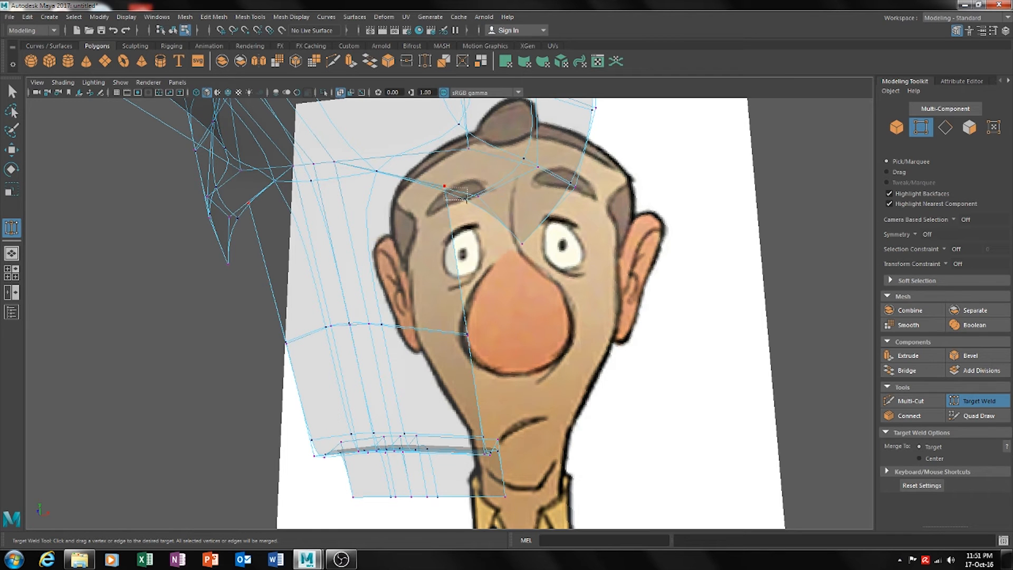
{"action": "left_click_drag", "start_coordinate": [446, 193], "coordinate": [505, 244], "text": "alt"}
{"action": "middle_click_drag", "start_coordinate": [505, 244], "coordinate": [464, 295], "text": "alt"}
{"action": "right_click_drag", "start_coordinate": [465, 295], "coordinate": [512, 258], "text": "alt"}
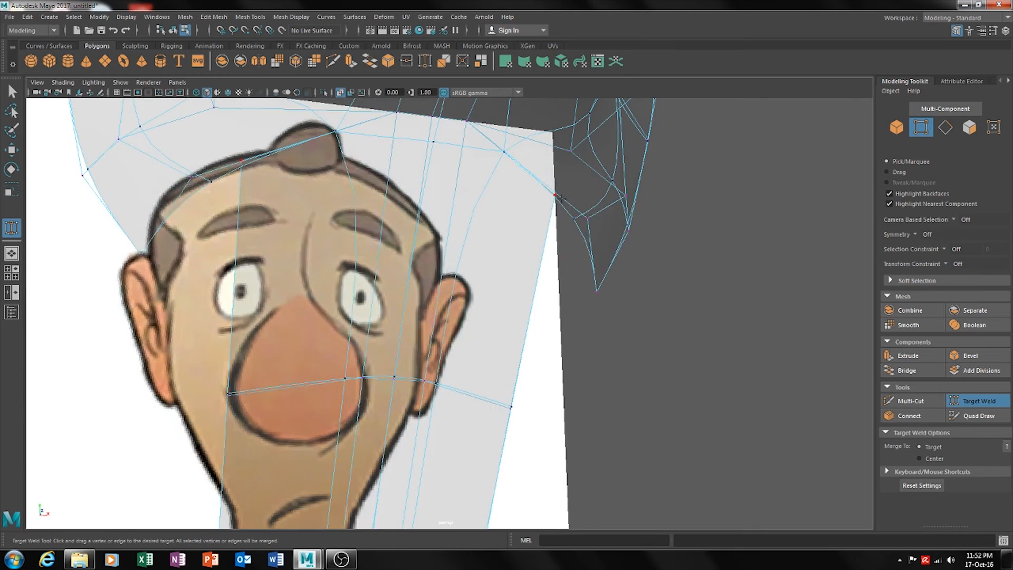
{"action": "left_click_drag", "start_coordinate": [580, 215], "coordinate": [445, 325], "text": "alt"}
{"action": "key", "text": "w"}
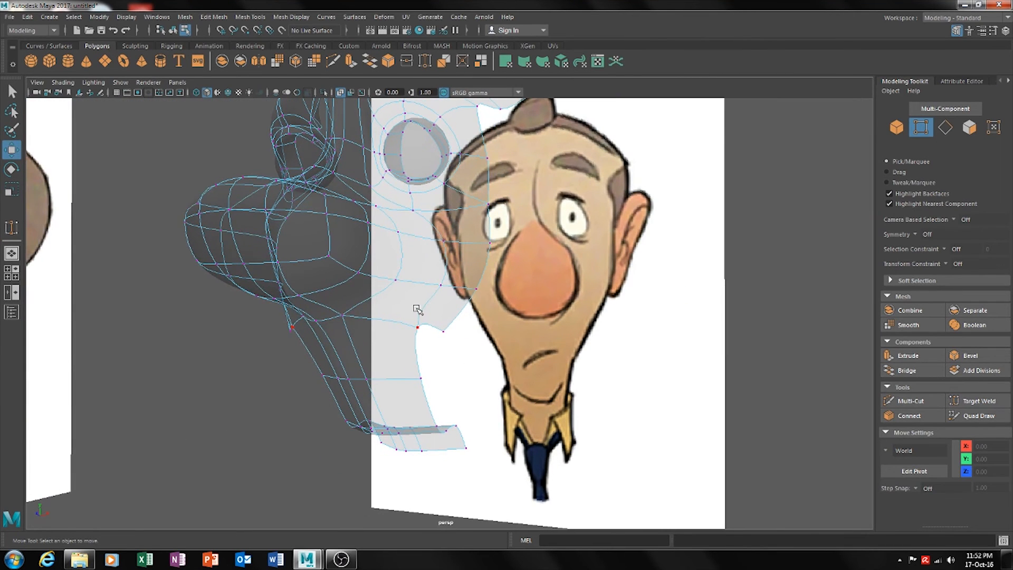
Turn off the see-through display and raise the three outer vertices where the chin folds into the neck
{"action": "left_click", "coordinate": [342, 93]}
{"action": "left_click_drag", "start_coordinate": [475, 349], "coordinate": [443, 429], "text": "alt"}
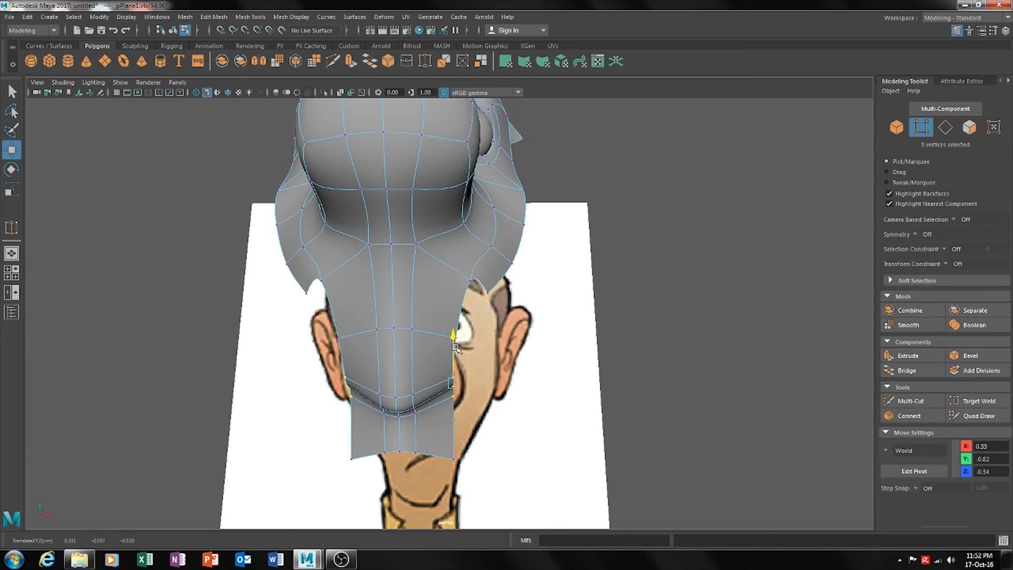
{"action": "left_click_drag", "start_coordinate": [454, 345], "coordinate": [455, 345]}
{"action": "left_click_drag", "start_coordinate": [488, 346], "coordinate": [448, 448], "text": "alt"}
{"action": "left_click_drag", "start_coordinate": [448, 404], "coordinate": [436, 387], "text": "alt"}
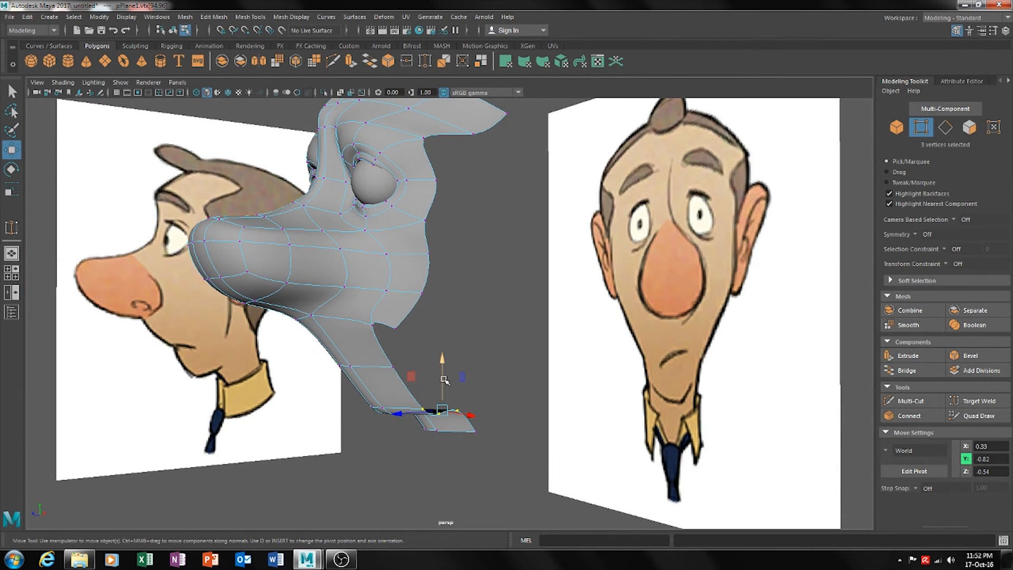
{"action": "mouse_move", "coordinate": [443, 361]}
{"action": "left_mouse_down", "text": "alt"}
{"action": "mouse_move", "coordinate": [430, 413]}
{"action": "mouse_move", "coordinate": [455, 415]}
{"action": "mouse_move", "coordinate": [439, 377]}
{"action": "left_mouse_up", "text": "alt"}
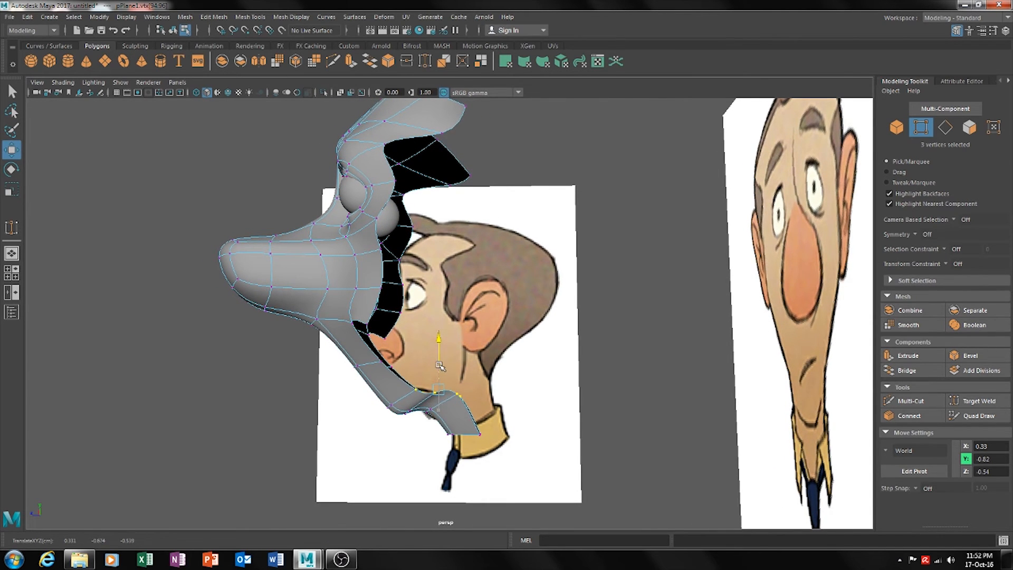
Adjust the height of the vertex midway along the chin strip's side border, checking its shape from the front and side
{"action": "left_click_drag", "start_coordinate": [443, 369], "coordinate": [320, 440], "text": "alt"}
{"action": "left_click_drag", "start_coordinate": [389, 424], "coordinate": [468, 313], "text": "alt"}
{"action": "left_click_drag", "start_coordinate": [486, 351], "coordinate": [540, 406], "text": "alt"}
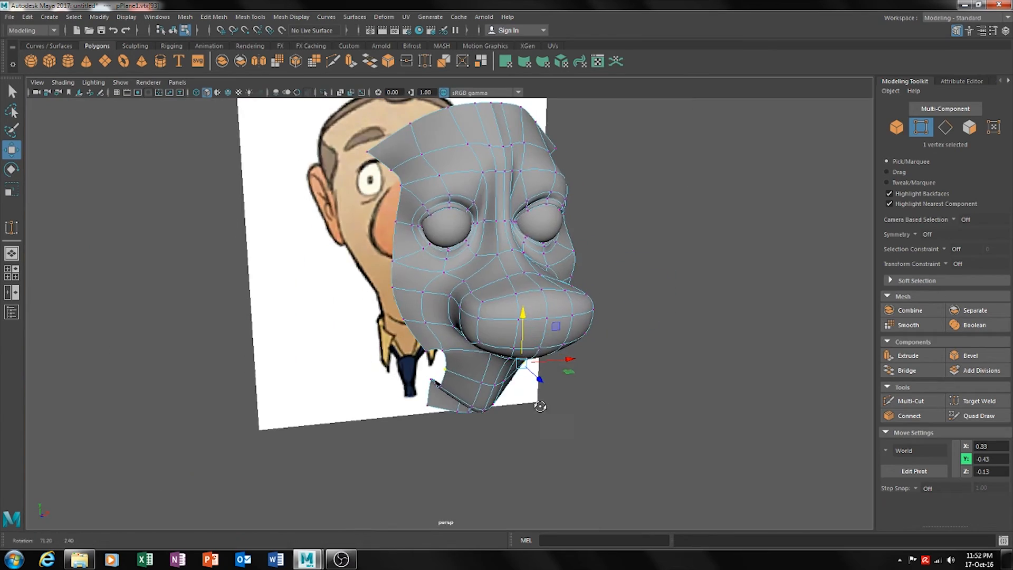
{"action": "left_click", "coordinate": [607, 400]}
{"action": "left_click_drag", "start_coordinate": [607, 401], "coordinate": [454, 349], "text": "alt"}
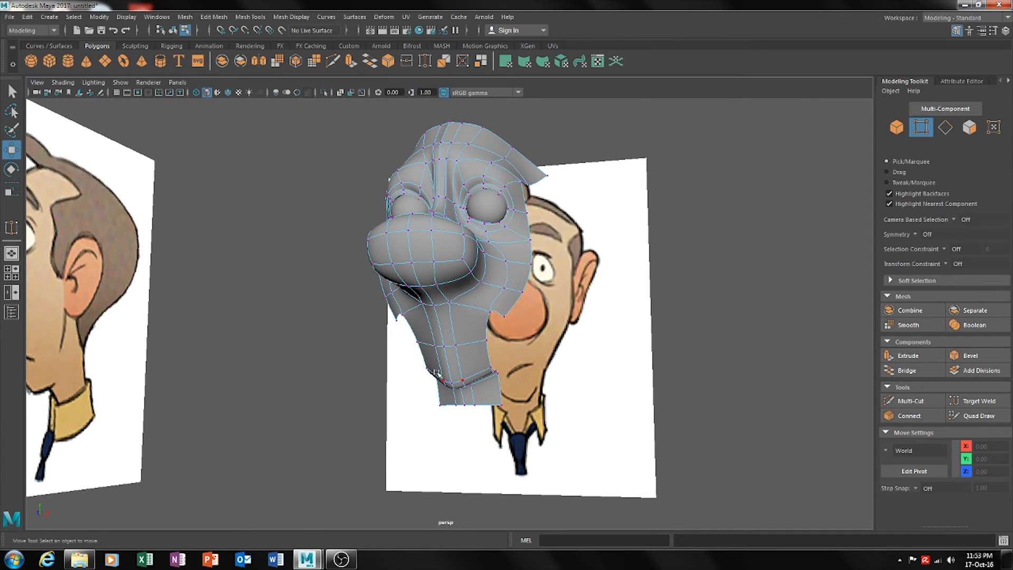
Extrude the chin's rear side edge outward and back to about X 0.56, Y -0.48, Z -0.68
{"action": "left_click_drag", "start_coordinate": [458, 374], "coordinate": [470, 354], "text": "alt"}
{"action": "left_click", "coordinate": [438, 340]}
{"action": "right_click_drag", "start_coordinate": [447, 360], "coordinate": [445, 226]}
{"action": "left_click_drag", "start_coordinate": [482, 355], "coordinate": [460, 330], "text": "alt"}
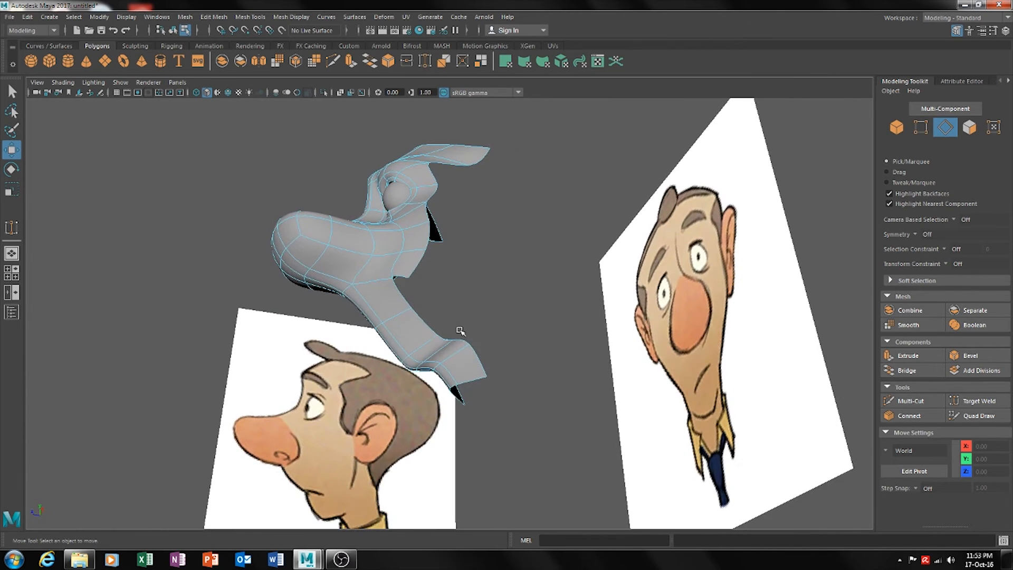
{"action": "left_click", "coordinate": [446, 340]}
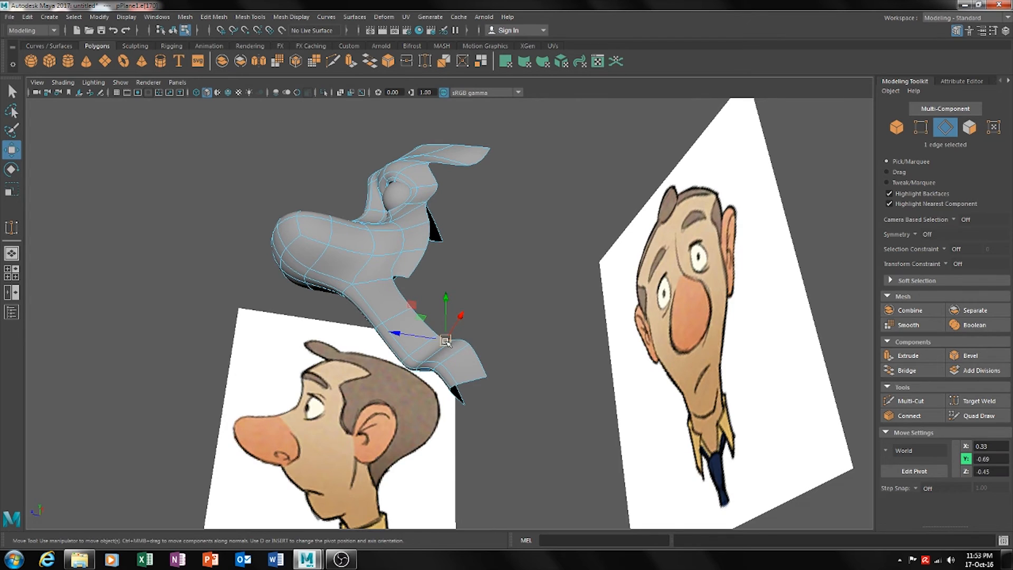
{"action": "key", "text": "ctrl+e"}
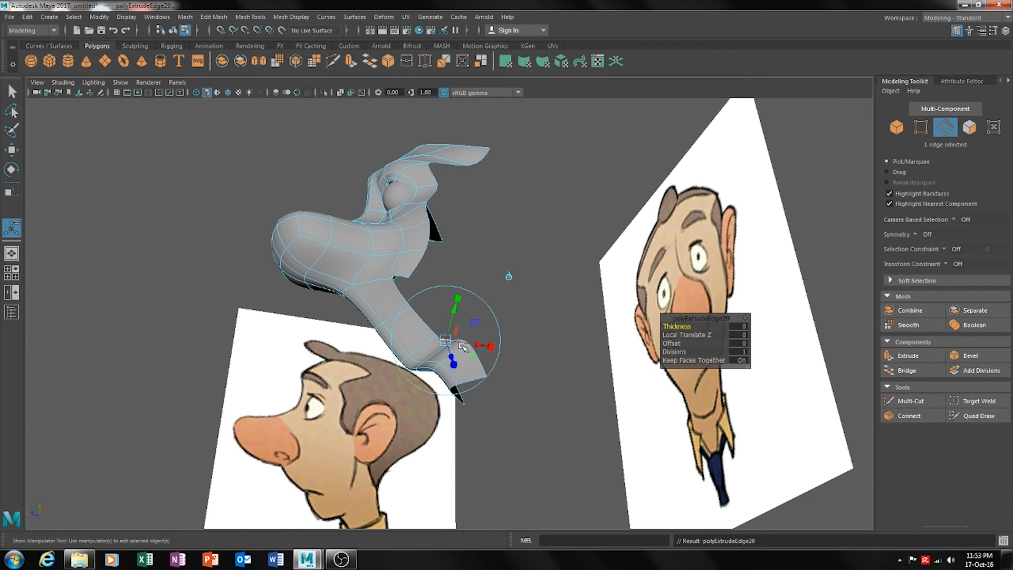
{"action": "left_click_drag", "start_coordinate": [427, 339], "coordinate": [491, 388]}
{"action": "left_click_drag", "start_coordinate": [449, 356], "coordinate": [568, 337]}
{"action": "left_click_drag", "start_coordinate": [547, 386], "coordinate": [444, 401], "text": "alt"}
{"action": "left_click_drag", "start_coordinate": [482, 317], "coordinate": [480, 314]}
{"action": "left_click_drag", "start_coordinate": [482, 324], "coordinate": [533, 322], "text": "alt"}
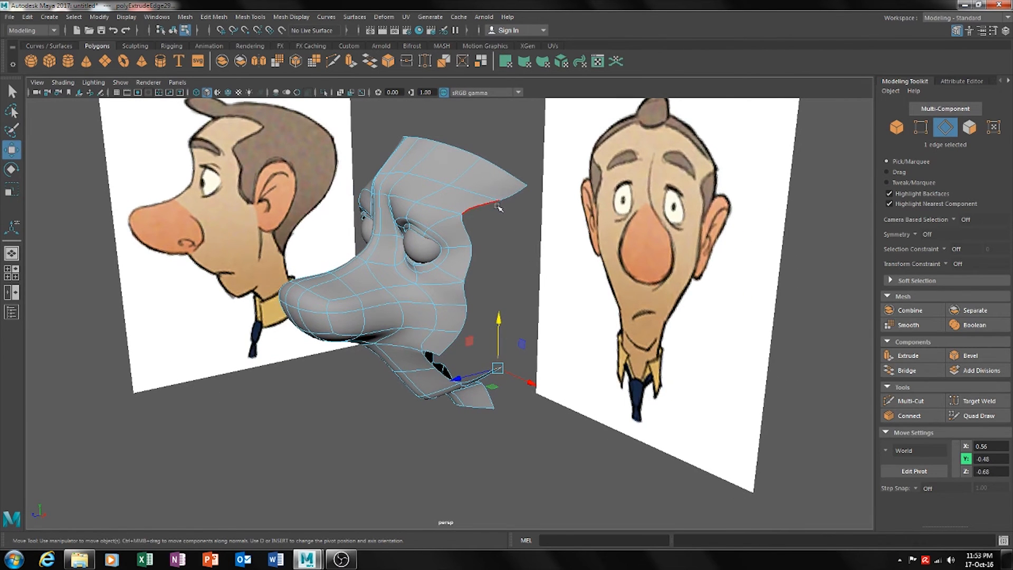
Extrude the jaw strip's end edge twice, curving it upward to about X 0.71, Y 0.19, Z -0.68
{"action": "left_click_drag", "start_coordinate": [515, 399], "coordinate": [552, 338], "text": "alt"}
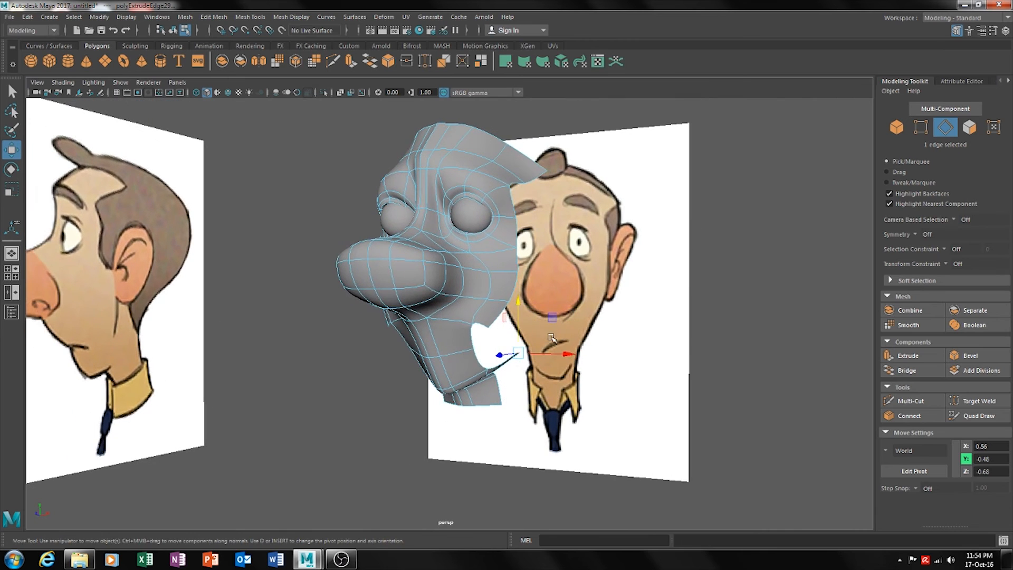
{"action": "key", "text": "ctrl+e"}
{"action": "key", "text": "w"}
{"action": "mouse_move", "coordinate": [518, 353]}
{"action": "left_mouse_down"}
{"action": "mouse_move", "coordinate": [527, 290]}
{"action": "mouse_move", "coordinate": [554, 316]}
{"action": "mouse_move", "coordinate": [581, 316]}
{"action": "mouse_move", "coordinate": [524, 351]}
{"action": "mouse_move", "coordinate": [546, 340]}
{"action": "mouse_move", "coordinate": [553, 315]}
{"action": "left_mouse_up"}
{"action": "left_click_drag", "start_coordinate": [486, 359], "coordinate": [474, 370], "text": "alt"}
{"action": "left_click_drag", "start_coordinate": [463, 202], "coordinate": [509, 288], "text": "alt"}
{"action": "key", "text": "ctrl+e"}
{"action": "key", "text": "w"}
{"action": "left_click_drag", "start_coordinate": [518, 297], "coordinate": [522, 263]}
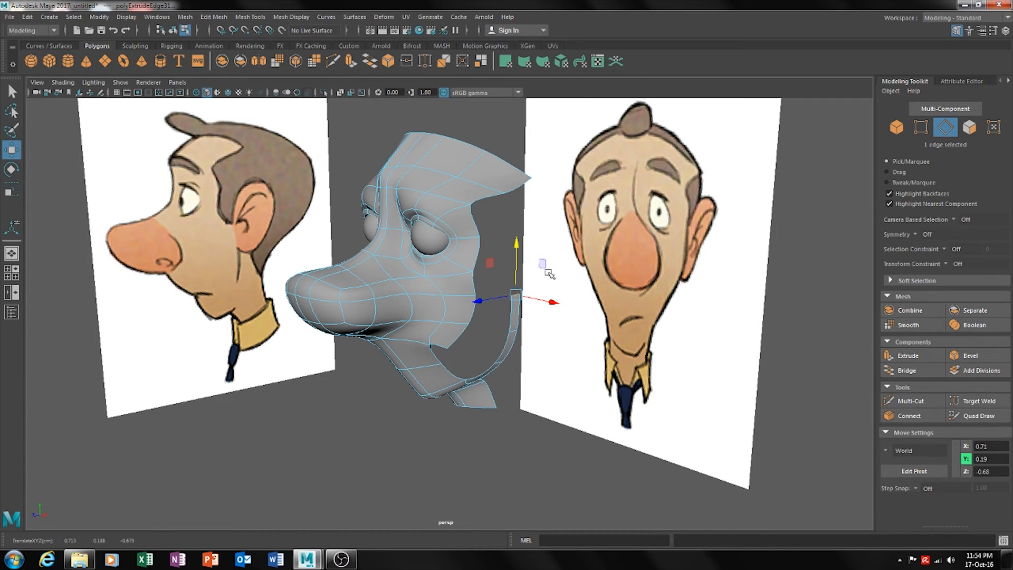
Extrude the strip's end edge straight up to Y 0.40 and 0.66, and bridge it to the forehead's rear corner edge
{"action": "key", "text": "ctrl+e"}
{"action": "key", "text": "w"}
{"action": "left_click_drag", "start_coordinate": [519, 269], "coordinate": [518, 244]}
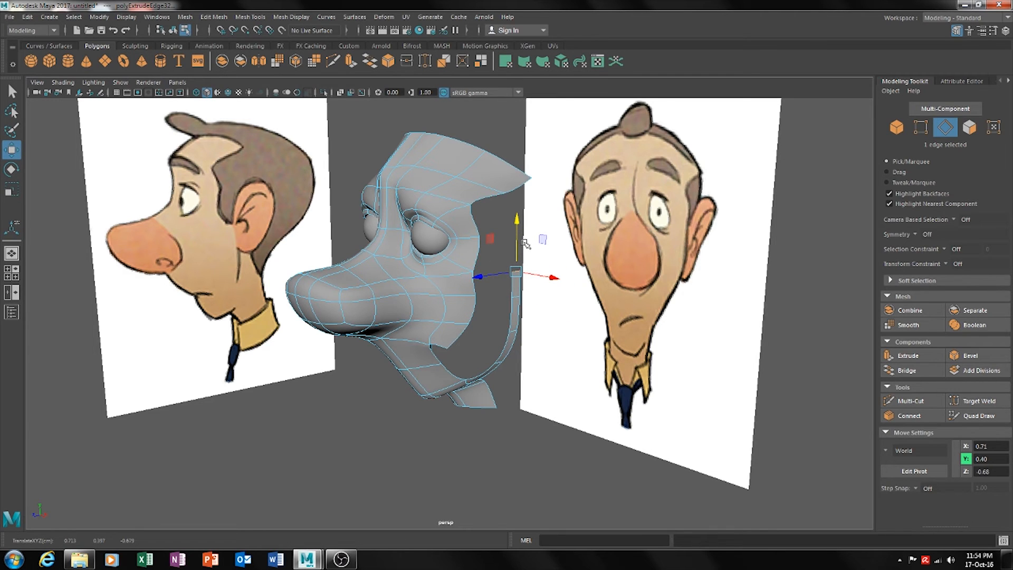
{"action": "key", "text": "ctrl+e"}
{"action": "key", "text": "w"}
{"action": "left_click_drag", "start_coordinate": [521, 245], "coordinate": [520, 214]}
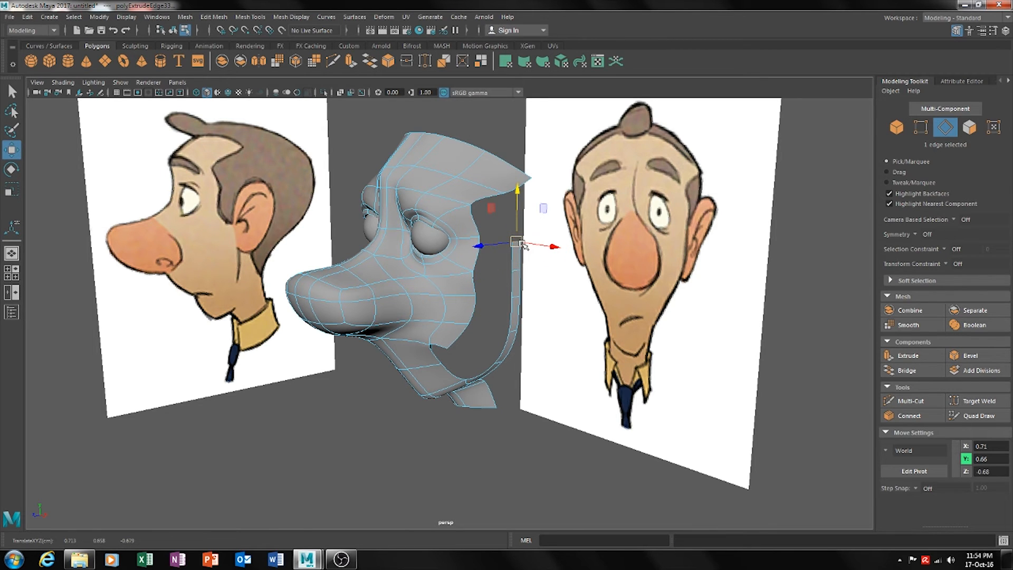
{"action": "left_click", "coordinate": [526, 184], "text": "shift"}
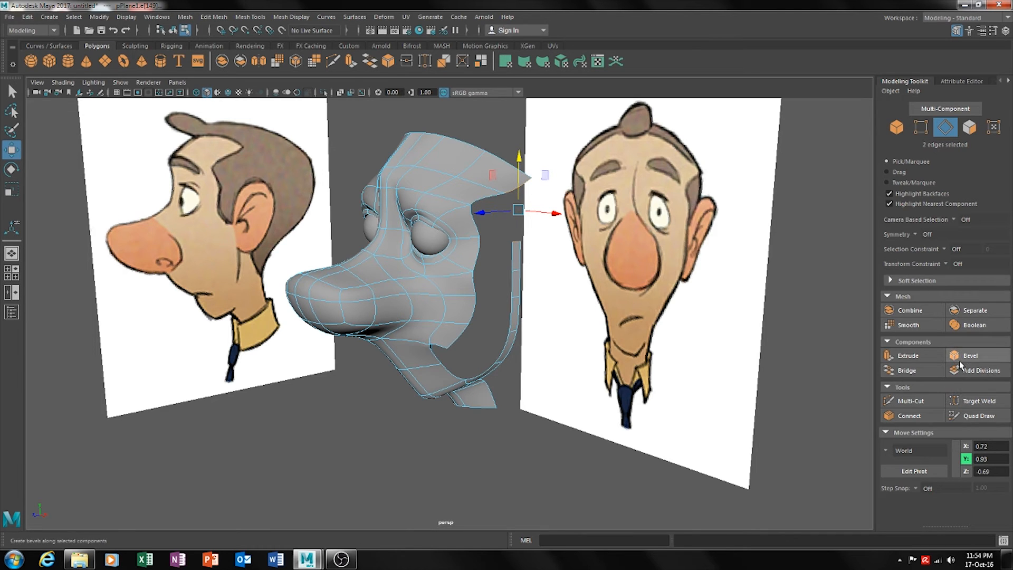
{"action": "left_click", "coordinate": [907, 371]}
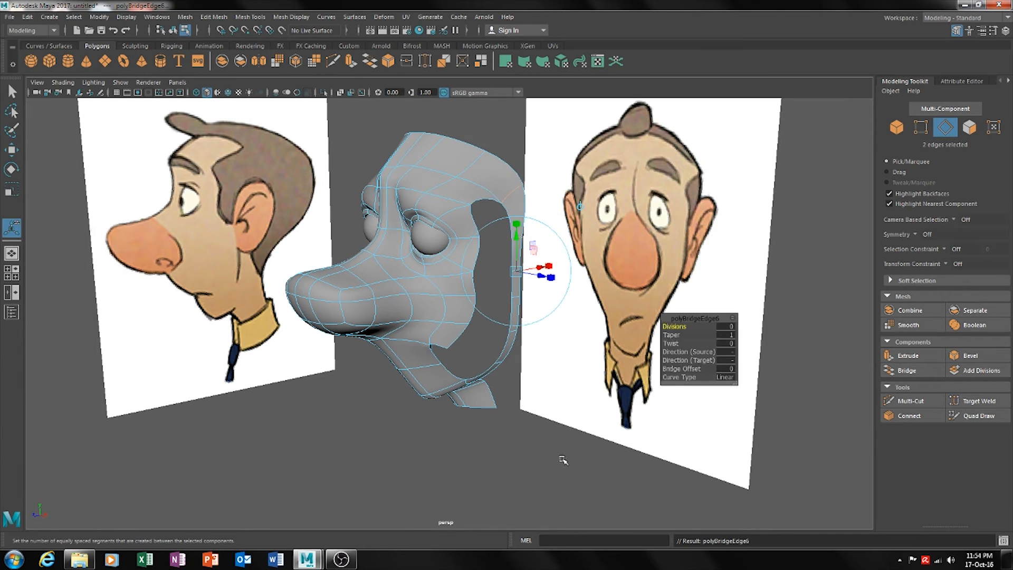
Bridge the side strip's inner edges with the matching cheek and temple border edges, leaving the lower jaw hole open
{"action": "left_click_drag", "start_coordinate": [509, 453], "coordinate": [538, 470], "text": "alt"}
{"action": "scroll", "coordinate": [541, 438], "scroll_direction": "up", "scroll_amount": 2}
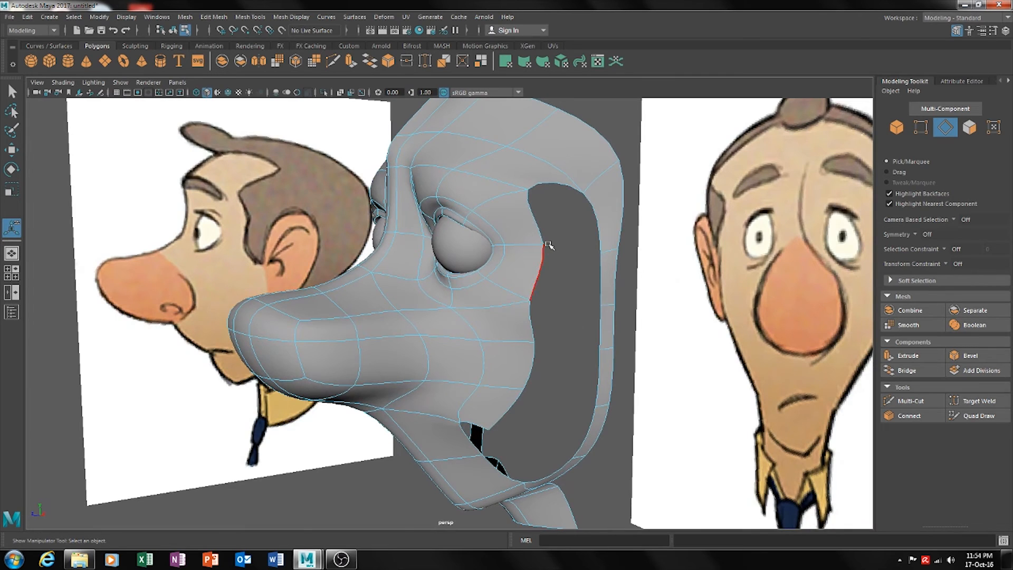
{"action": "left_click", "coordinate": [598, 239]}
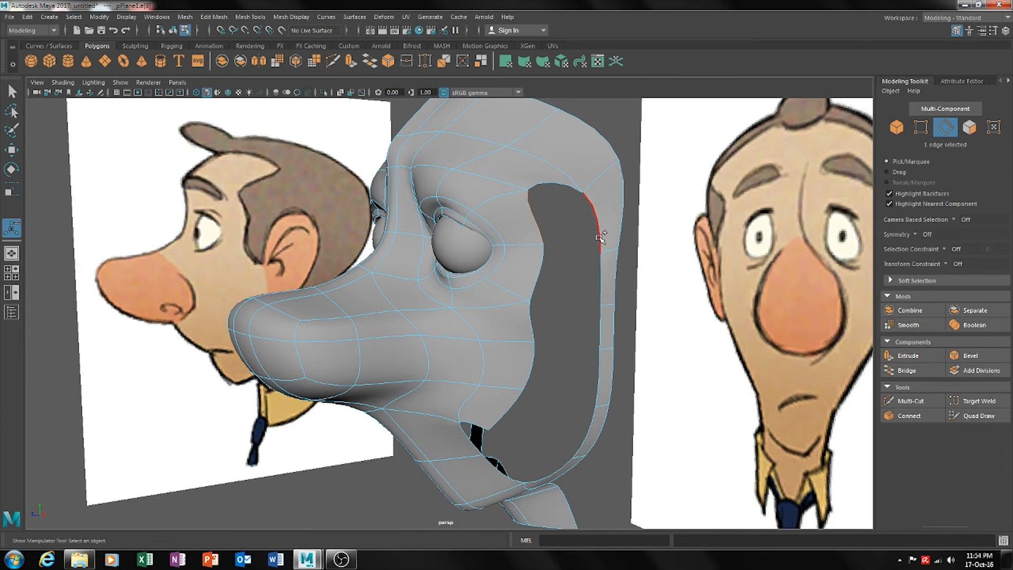
{"action": "left_click", "coordinate": [601, 279], "text": "shift"}
{"action": "left_click", "coordinate": [600, 323], "text": "shift"}
{"action": "left_click", "coordinate": [598, 380], "text": "shift"}
{"action": "left_click", "coordinate": [537, 283], "text": "shift"}
{"action": "left_click", "coordinate": [518, 402], "text": "shift"}
{"action": "left_click", "coordinate": [594, 421], "text": "shift"}
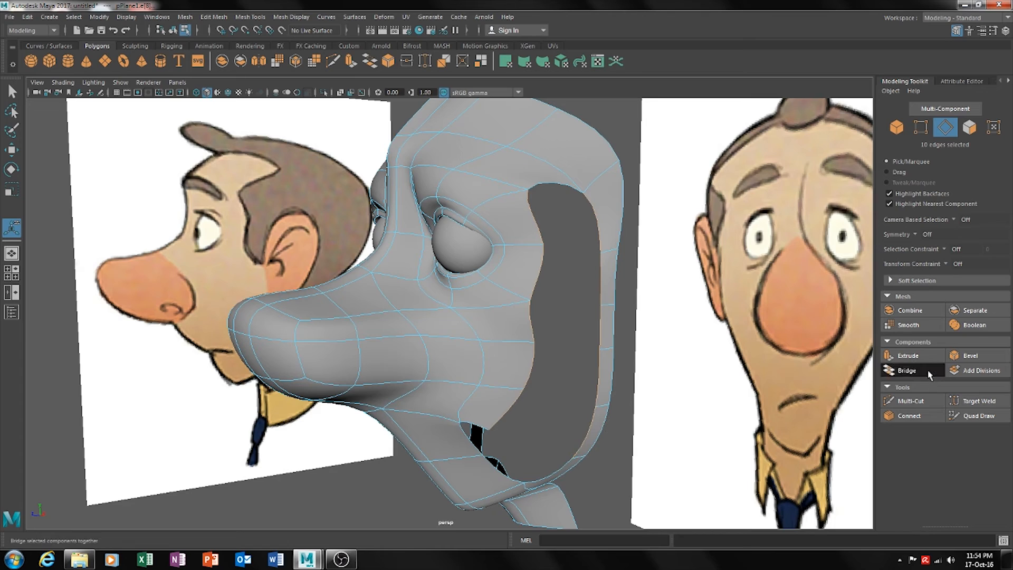
{"action": "left_click", "coordinate": [903, 370]}
{"action": "left_click_drag", "start_coordinate": [588, 477], "coordinate": [593, 446], "text": "alt"}
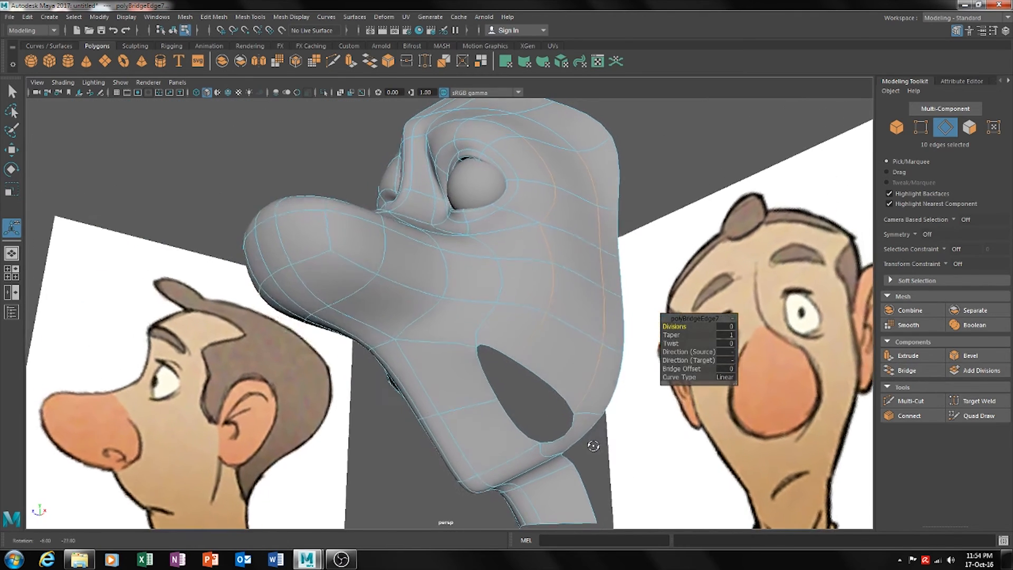
Move the vertex on the jaw hole's upper border sideways to about X 0.66 to round out the cheek
{"action": "left_click", "coordinate": [543, 413]}
{"action": "mouse_move", "coordinate": [547, 400]}
{"action": "left_mouse_down", "text": "alt"}
{"action": "mouse_move", "coordinate": [538, 388]}
{"action": "mouse_move", "coordinate": [520, 393]}
{"action": "mouse_move", "coordinate": [626, 382]}
{"action": "mouse_move", "coordinate": [544, 383]}
{"action": "mouse_move", "coordinate": [560, 384]}
{"action": "left_mouse_up", "text": "alt"}
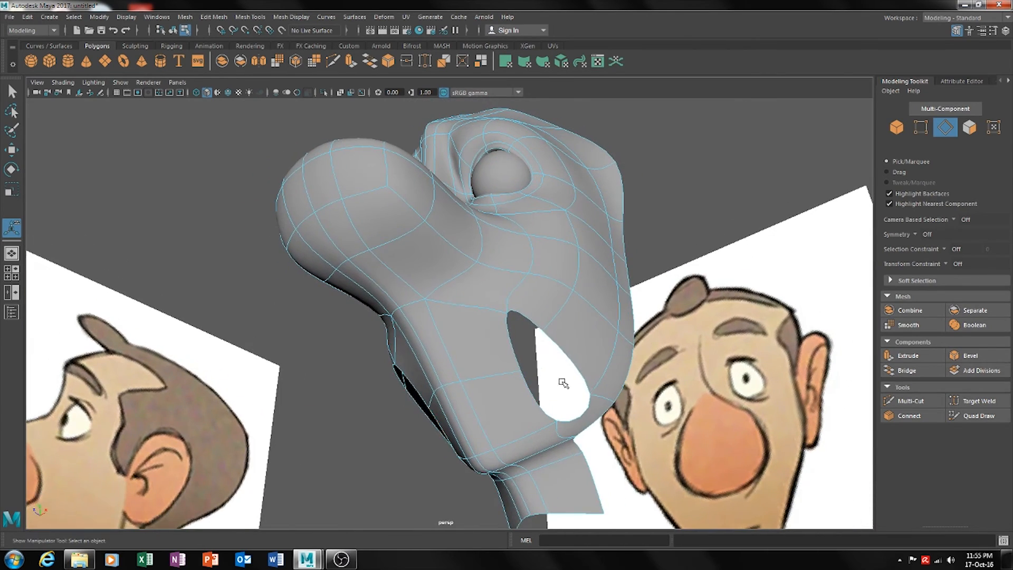
{"action": "left_click", "coordinate": [922, 132]}
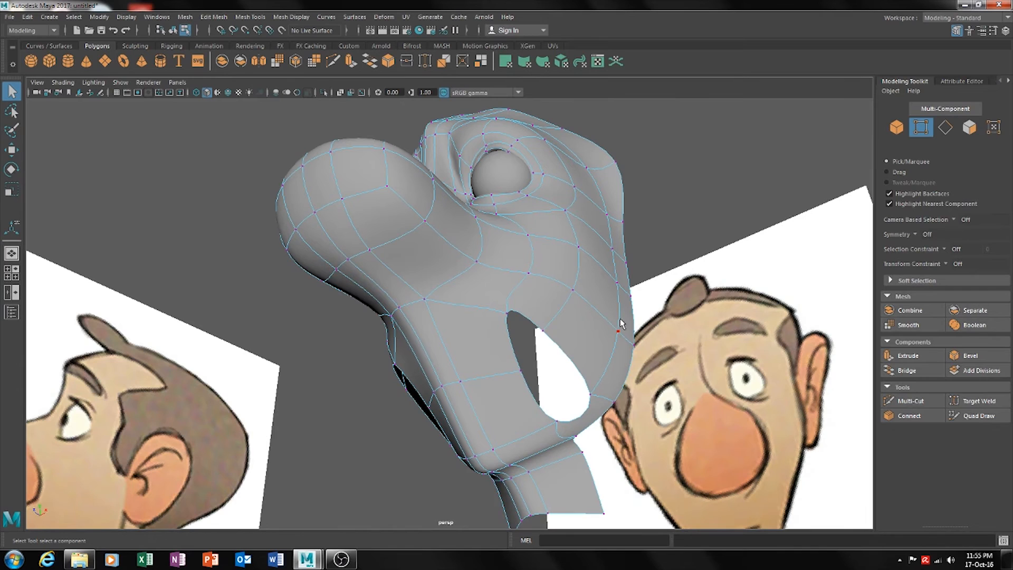
{"action": "left_click", "coordinate": [544, 332]}
{"action": "key", "text": "w"}
{"action": "left_click_drag", "start_coordinate": [538, 300], "coordinate": [596, 291]}
{"action": "mouse_move", "coordinate": [565, 376]}
{"action": "left_mouse_down", "text": "alt"}
{"action": "mouse_move", "coordinate": [536, 389]}
{"action": "mouse_move", "coordinate": [663, 387]}
{"action": "mouse_move", "coordinate": [649, 328]}
{"action": "mouse_move", "coordinate": [564, 402]}
{"action": "mouse_move", "coordinate": [552, 392]}
{"action": "mouse_move", "coordinate": [561, 389]}
{"action": "left_mouse_up", "text": "alt"}
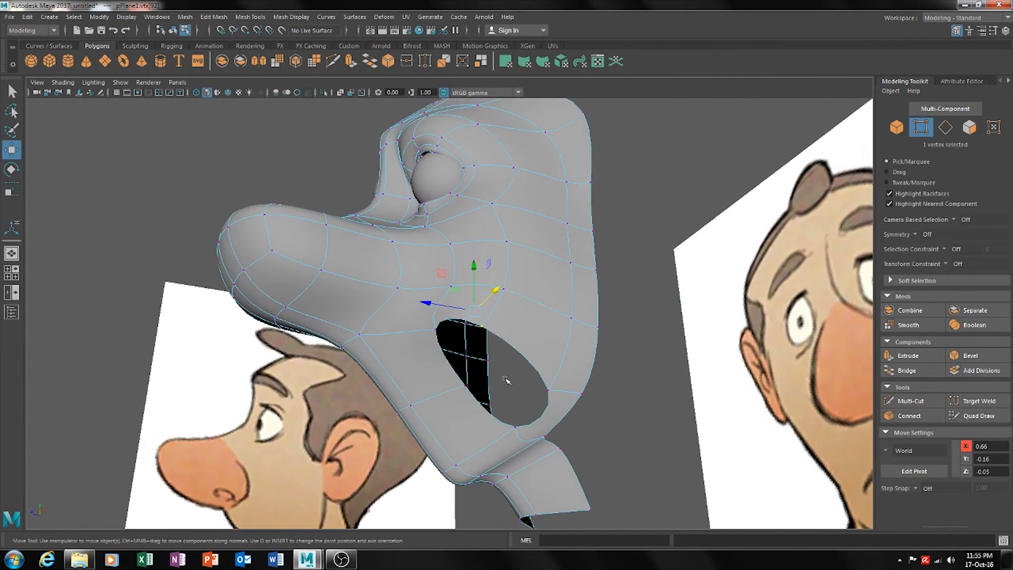
Deselect the vertex and examine the remaining jaw hole and its surrounding vertices from several angles
{"action": "left_click_drag", "start_coordinate": [495, 402], "coordinate": [566, 390], "text": "alt"}
{"action": "left_click_drag", "start_coordinate": [547, 432], "coordinate": [545, 399], "text": "alt"}
{"action": "left_click", "coordinate": [545, 411]}
{"action": "left_click", "coordinate": [696, 442]}
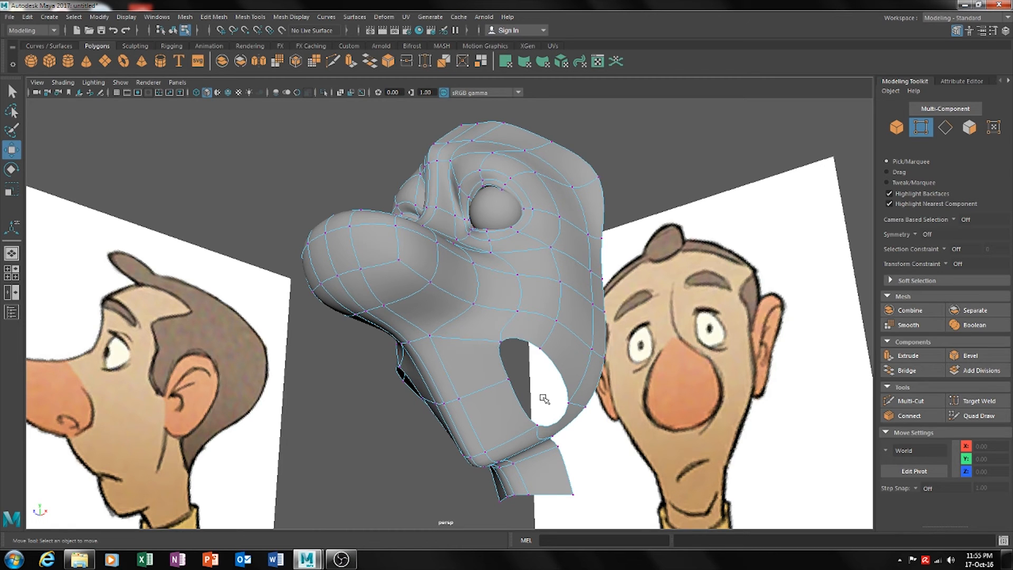
{"action": "left_click_drag", "start_coordinate": [592, 387], "coordinate": [533, 357], "text": "alt"}
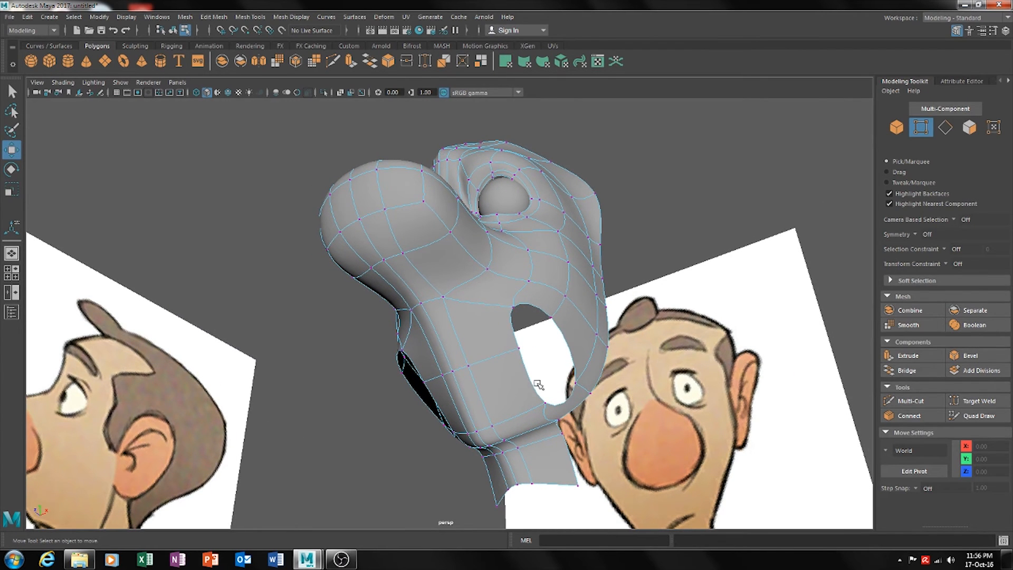
{"action": "left_click_drag", "start_coordinate": [434, 389], "coordinate": [513, 404], "text": "alt"}
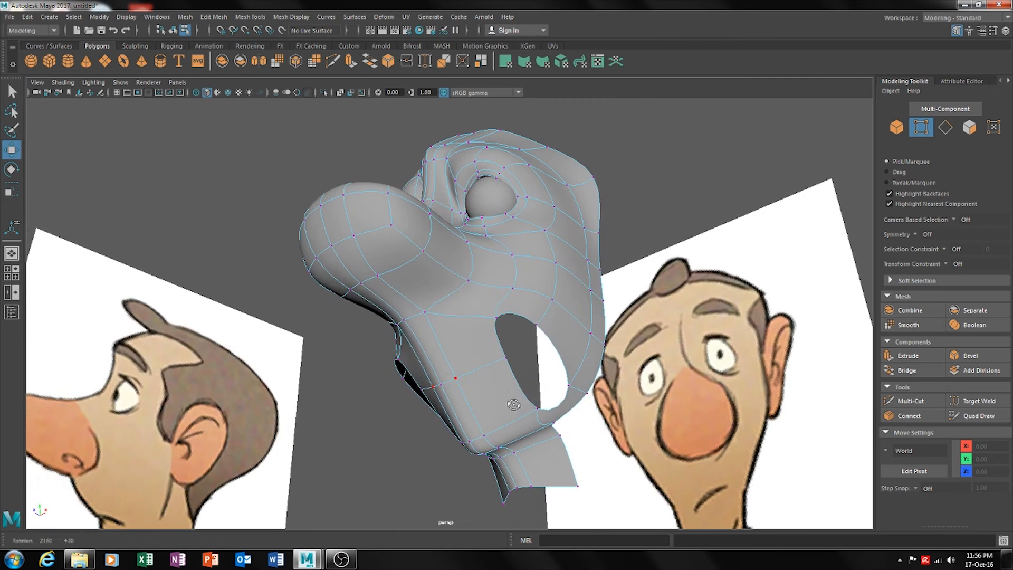
{"action": "left_click_drag", "start_coordinate": [585, 418], "coordinate": [548, 425], "text": "alt"}
{"action": "left_click_drag", "start_coordinate": [525, 388], "coordinate": [583, 399], "text": "alt"}
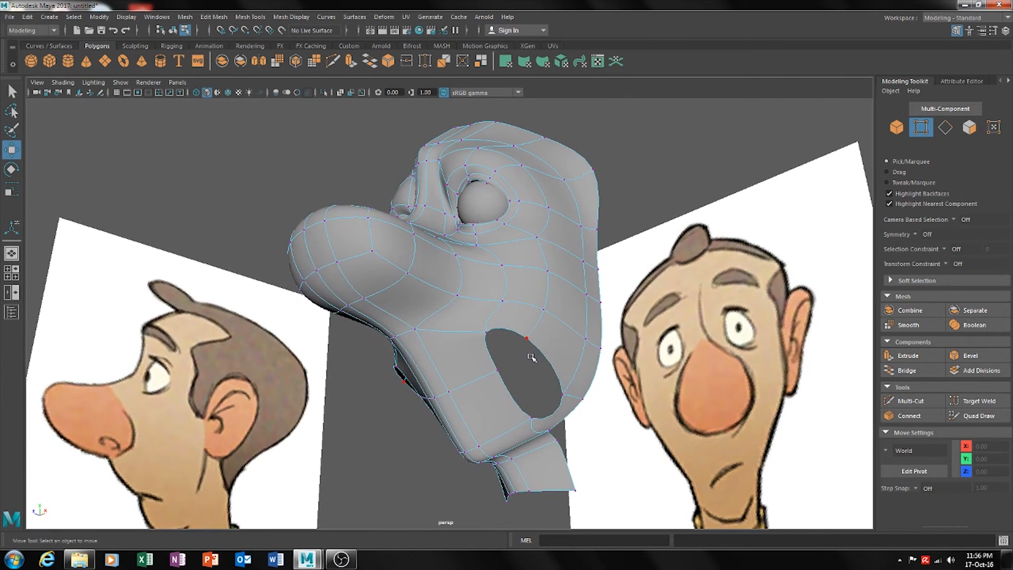
Bridge a pair of opposite border edges across the jaw hole, leaving a small opening near the mouth corner
{"action": "left_click_drag", "start_coordinate": [532, 358], "coordinate": [548, 348], "text": "alt"}
{"action": "left_click", "coordinate": [948, 130]}
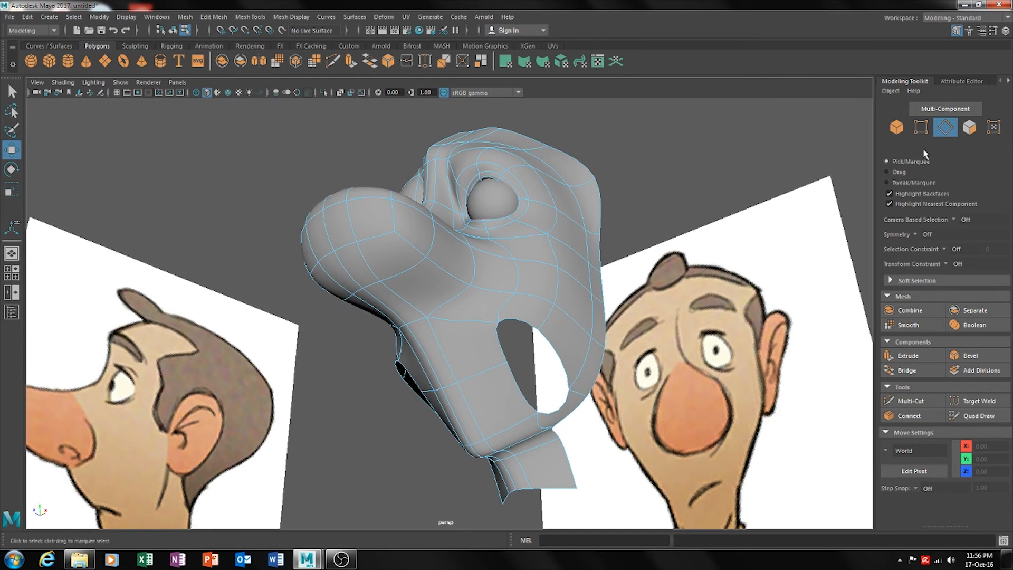
{"action": "left_click", "coordinate": [553, 362]}
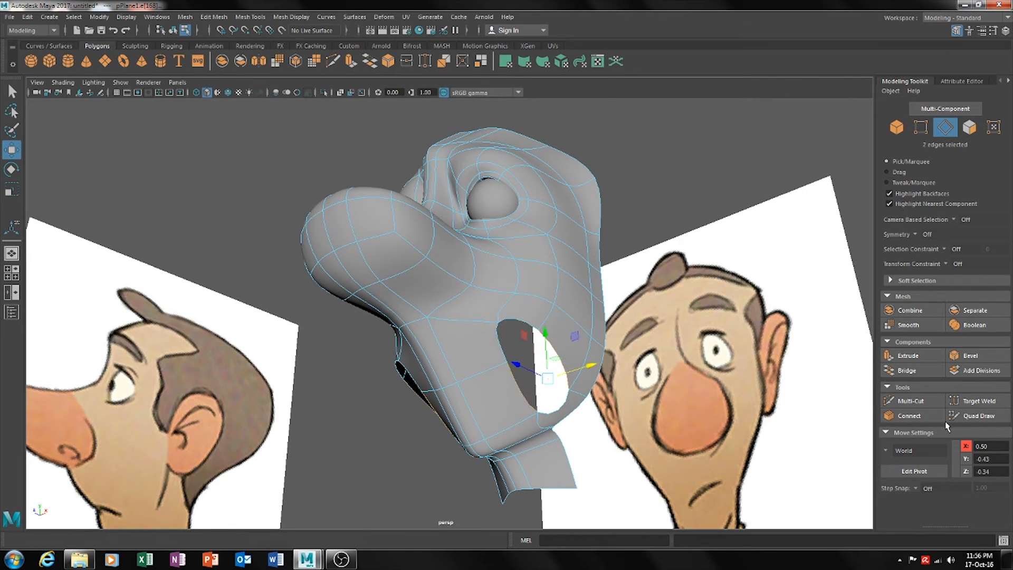
{"action": "left_click", "coordinate": [907, 370]}
{"action": "left_click_drag", "start_coordinate": [612, 430], "coordinate": [646, 434], "text": "alt"}
{"action": "left_click_drag", "start_coordinate": [569, 410], "coordinate": [571, 389], "text": "alt"}
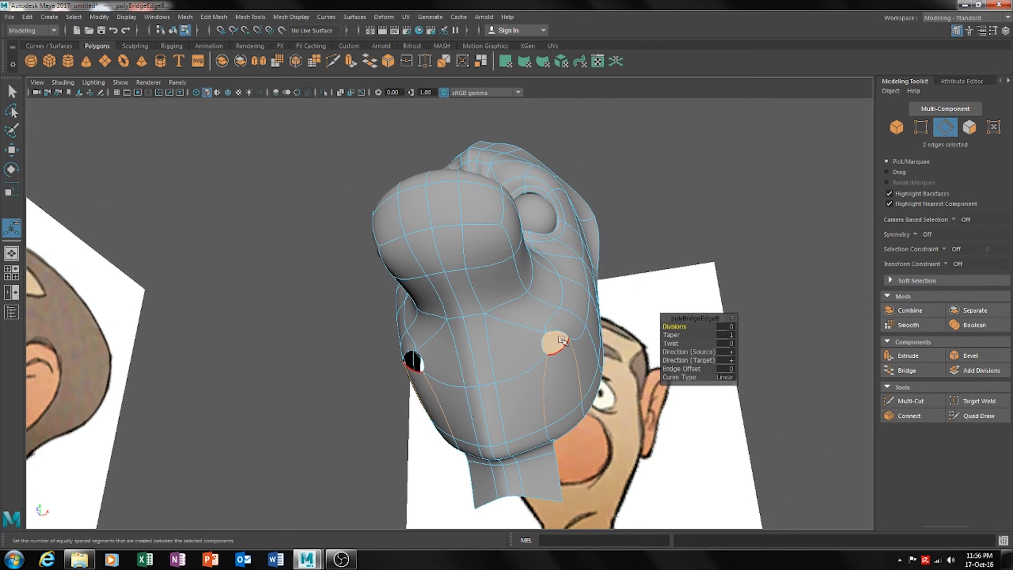
{"action": "left_click_drag", "start_coordinate": [545, 414], "coordinate": [681, 409], "text": "alt"}
{"action": "left_click", "coordinate": [616, 429]}
{"action": "key", "text": "w"}
{"action": "left_click_drag", "start_coordinate": [578, 405], "coordinate": [578, 444], "text": "alt"}
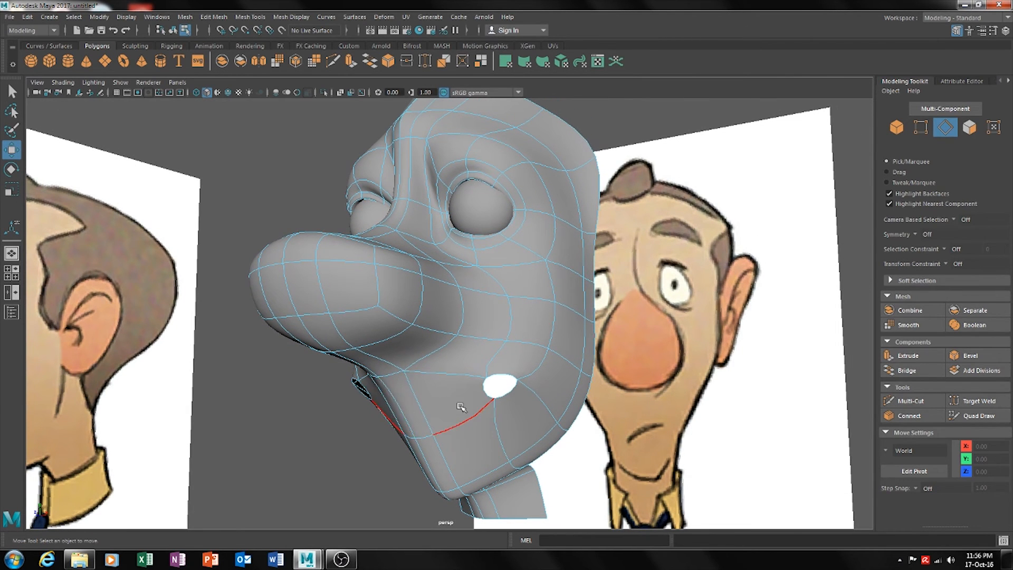
Turn off the smooth preview and Multi-Cut a new edge from the small hole's front border to the centre line of the face
{"action": "left_click_drag", "start_coordinate": [411, 431], "coordinate": [507, 438], "text": "alt"}
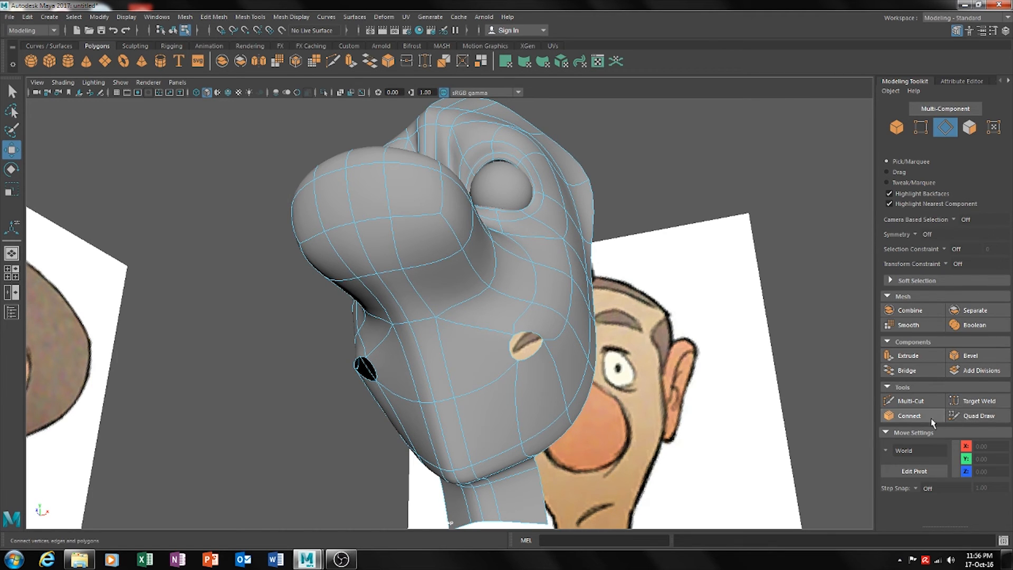
{"action": "left_click", "coordinate": [908, 401]}
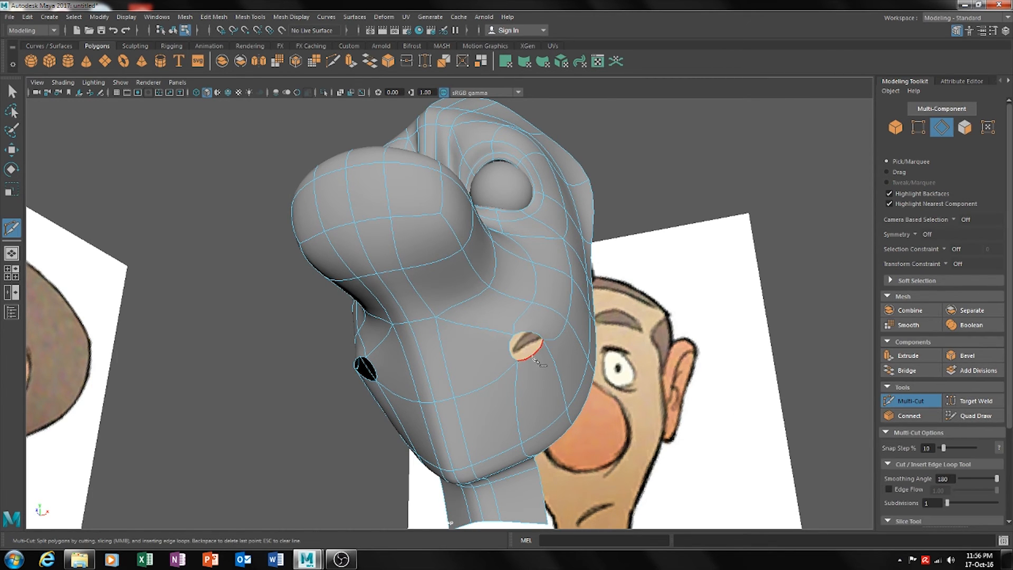
{"action": "key", "text": "1"}
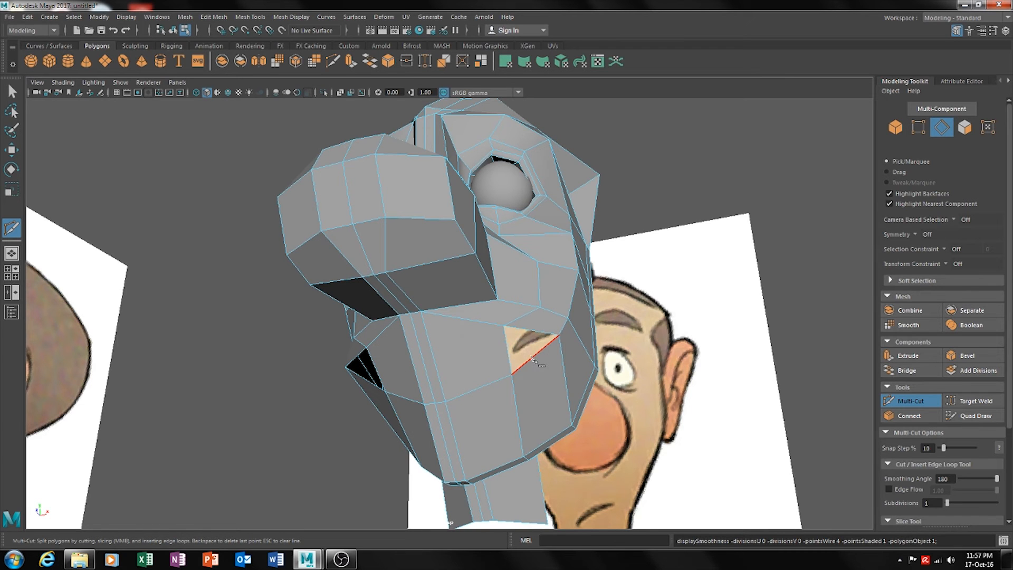
{"action": "left_click_drag", "start_coordinate": [533, 363], "coordinate": [622, 399], "text": "alt"}
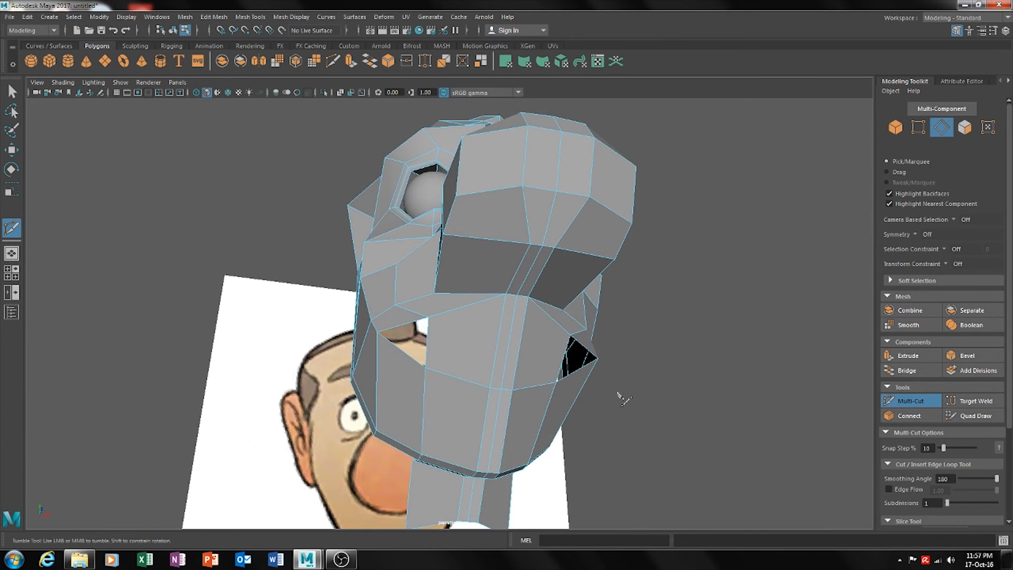
{"action": "left_click", "coordinate": [562, 362]}
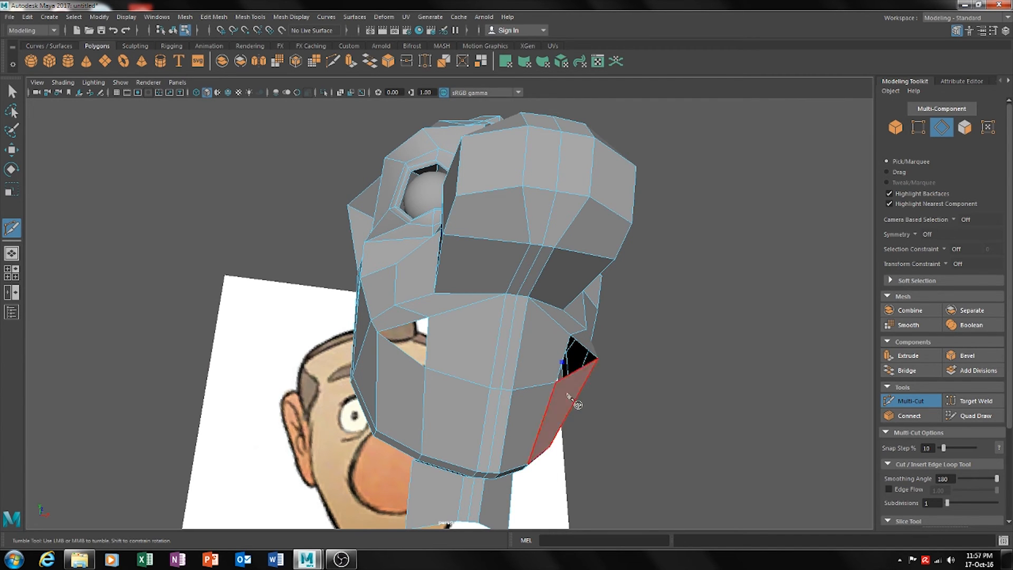
{"action": "left_click", "coordinate": [508, 366]}
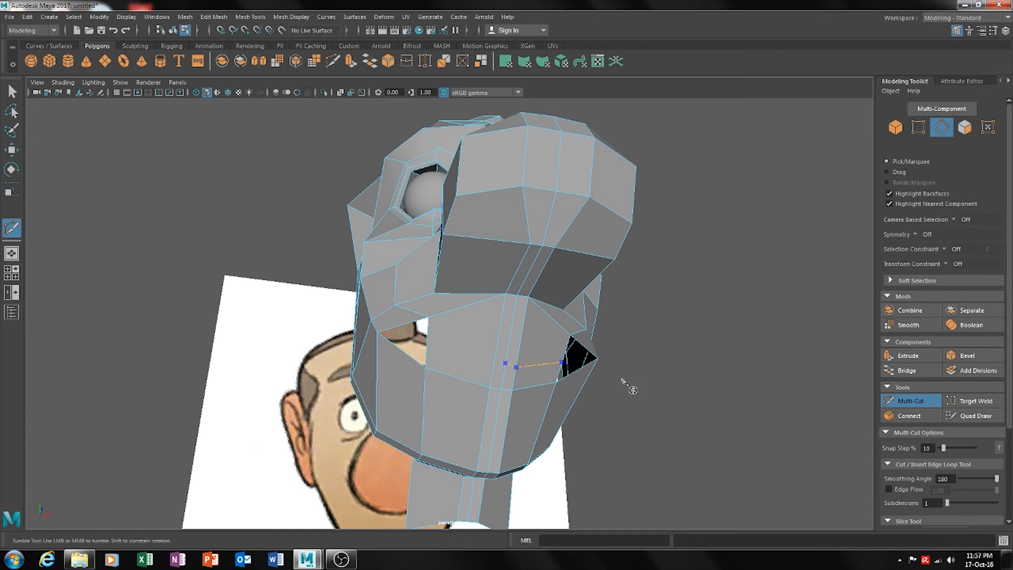
{"action": "left_click_drag", "start_coordinate": [616, 383], "coordinate": [475, 425], "text": "alt"}
{"action": "key", "text": "w"}
Move the vertex at the small hole's upper front corner sideways to about X 0.49
{"action": "scroll", "coordinate": [497, 432], "scroll_direction": "up", "scroll_amount": 3}
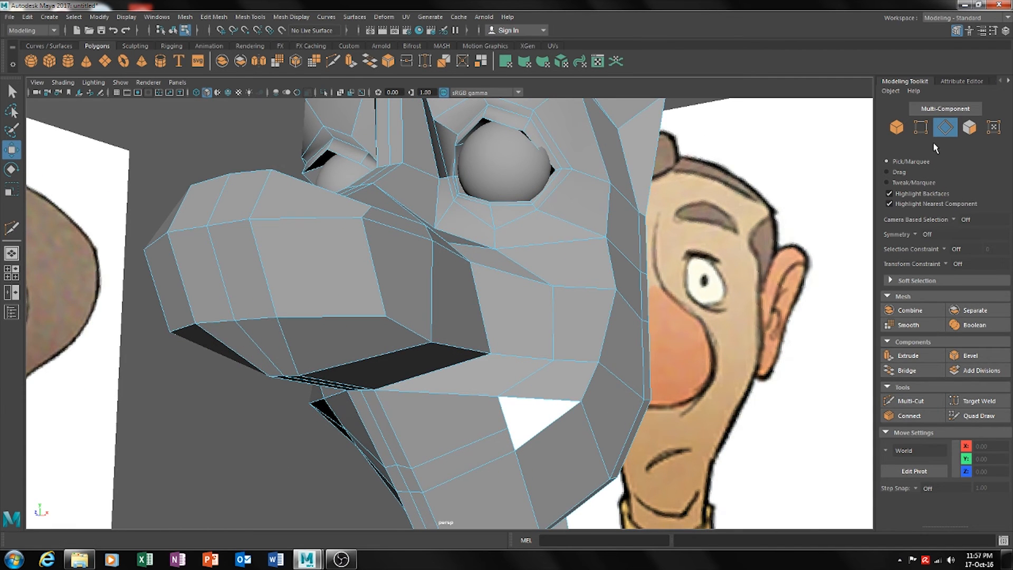
{"action": "left_click", "coordinate": [921, 127]}
{"action": "left_click", "coordinate": [505, 431]}
{"action": "left_click_drag", "start_coordinate": [505, 431], "coordinate": [611, 379]}
{"action": "left_click", "coordinate": [562, 372]}
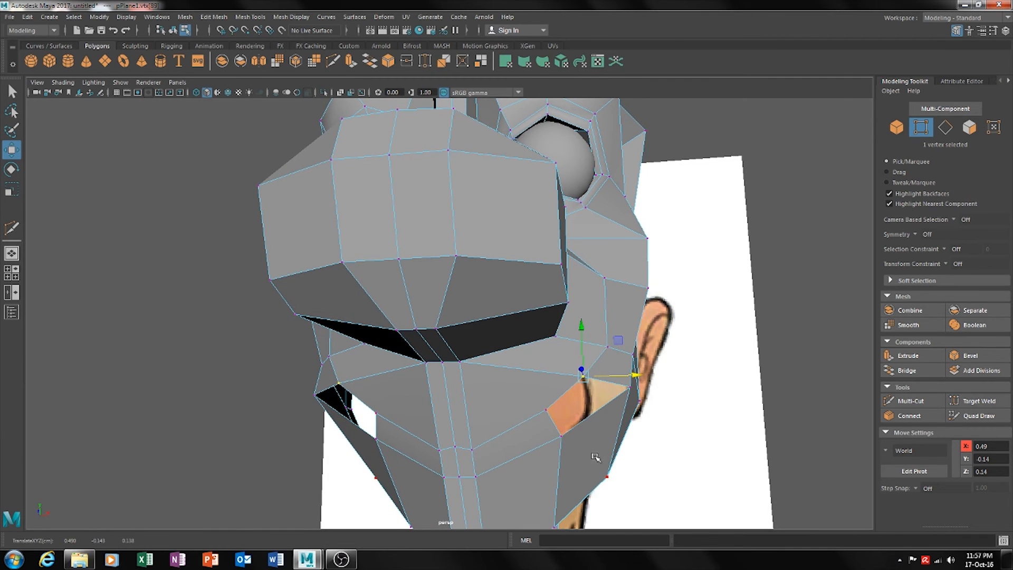
{"action": "left_click_drag", "start_coordinate": [595, 457], "coordinate": [608, 387], "text": "alt"}
Select the small hole's four border edges, close it with Fill Hole, and restore the smooth preview
{"action": "right_click_drag", "start_coordinate": [598, 255], "coordinate": [611, 298]}
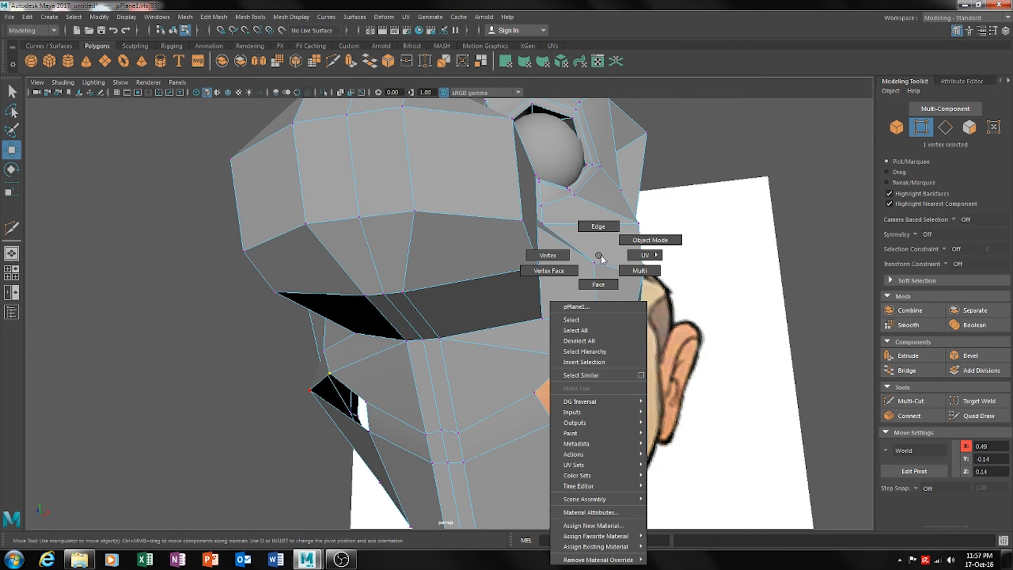
{"action": "right_click_drag", "start_coordinate": [598, 259], "coordinate": [597, 235]}
{"action": "double_click", "coordinate": [598, 390]}
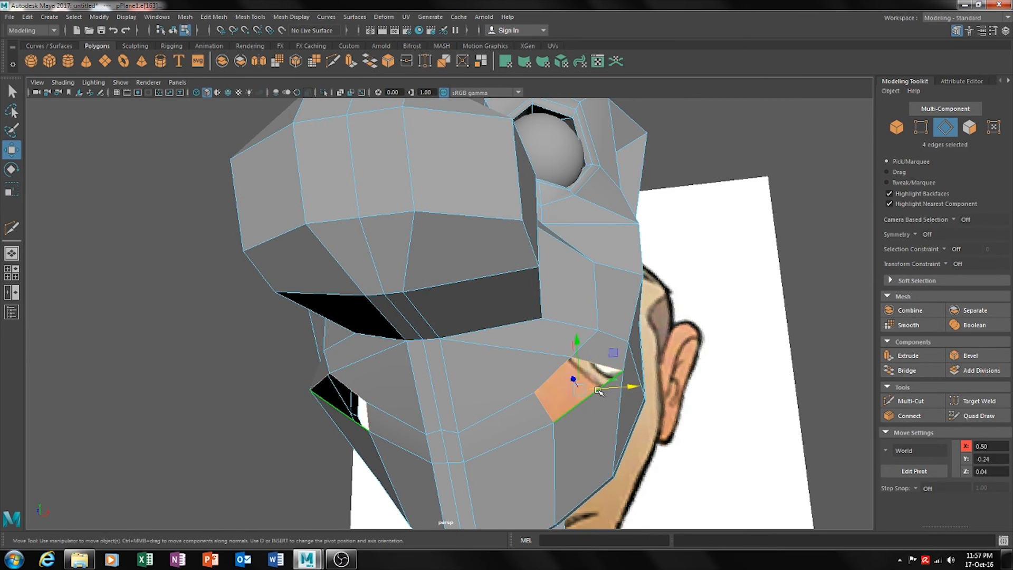
{"action": "right_click_drag", "start_coordinate": [591, 401], "coordinate": [591, 404], "text": "shift"}
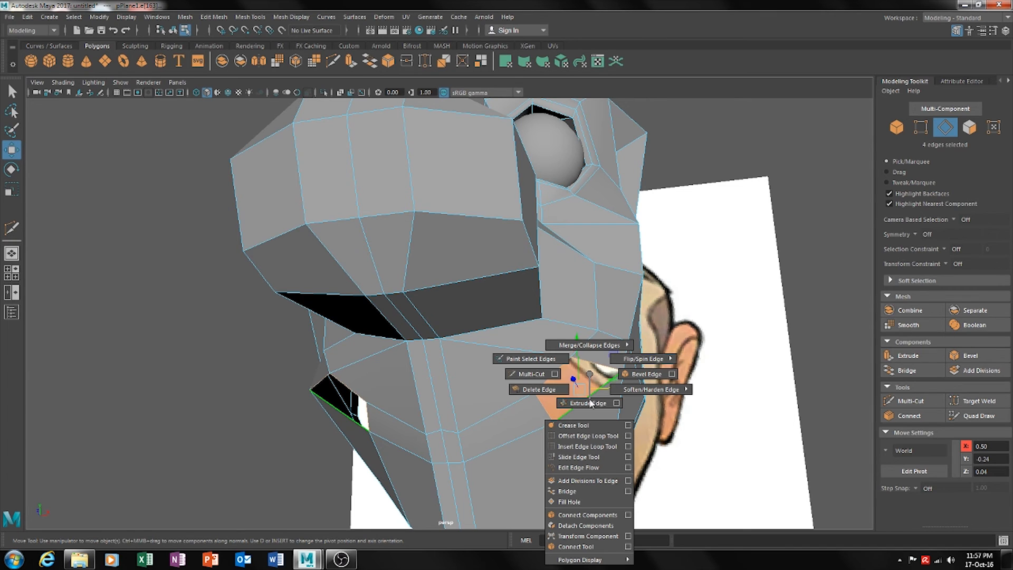
{"action": "right_click_drag", "start_coordinate": [603, 492], "coordinate": [606, 497], "text": "shift"}
{"action": "mouse_move", "coordinate": [601, 430]}
{"action": "left_mouse_down", "text": "alt"}
{"action": "mouse_move", "coordinate": [633, 445]}
{"action": "mouse_move", "coordinate": [694, 389]}
{"action": "mouse_move", "coordinate": [594, 442]}
{"action": "left_mouse_up", "text": "alt"}
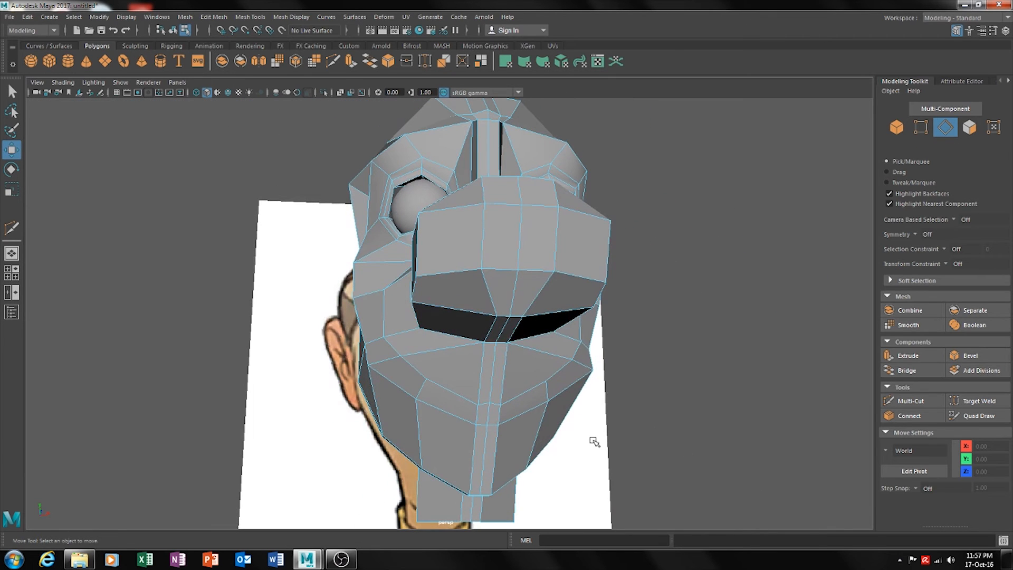
{"action": "key", "text": "3"}
{"action": "left_click_drag", "start_coordinate": [724, 402], "coordinate": [619, 411], "text": "alt"}
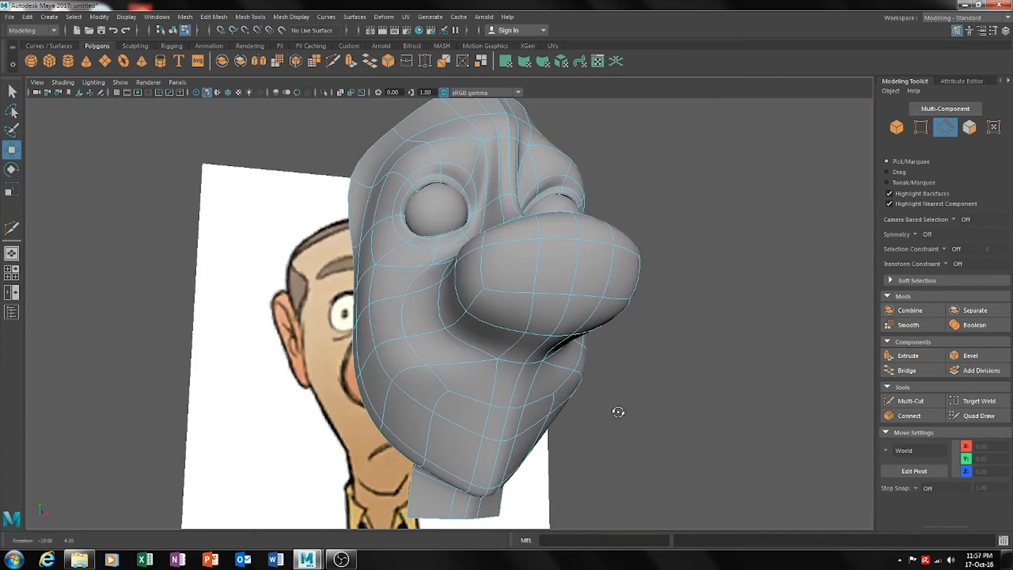
{"action": "left_click_drag", "start_coordinate": [530, 427], "coordinate": [542, 443], "text": "alt"}
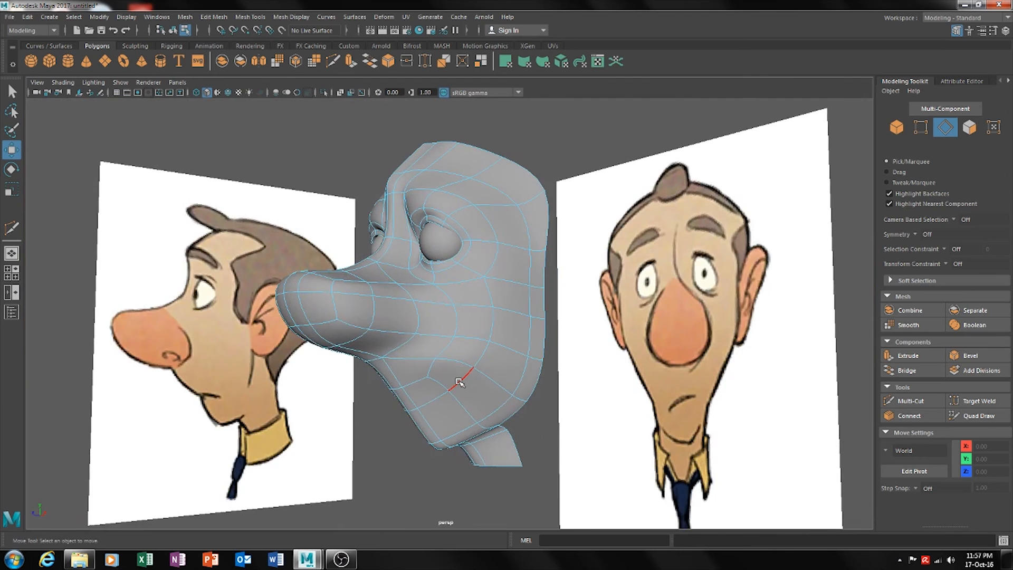
Return to object mode, deselect the mesh and compare the smoothed head with both reference images from several angles
{"action": "left_click_drag", "start_coordinate": [460, 382], "coordinate": [493, 393], "text": "alt"}
{"action": "right_click_drag", "start_coordinate": [485, 254], "coordinate": [533, 242]}
{"action": "left_click", "coordinate": [352, 456]}
{"action": "left_click_drag", "start_coordinate": [537, 417], "coordinate": [552, 393], "text": "alt"}
{"action": "middle_click_drag", "start_coordinate": [551, 393], "coordinate": [589, 356], "text": "alt"}
{"action": "scroll", "coordinate": [590, 355], "scroll_direction": "down", "scroll_amount": 2}
{"action": "left_click_drag", "start_coordinate": [591, 357], "coordinate": [381, 270], "text": "alt"}
{"action": "left_click_drag", "start_coordinate": [589, 322], "coordinate": [631, 377], "text": "alt"}
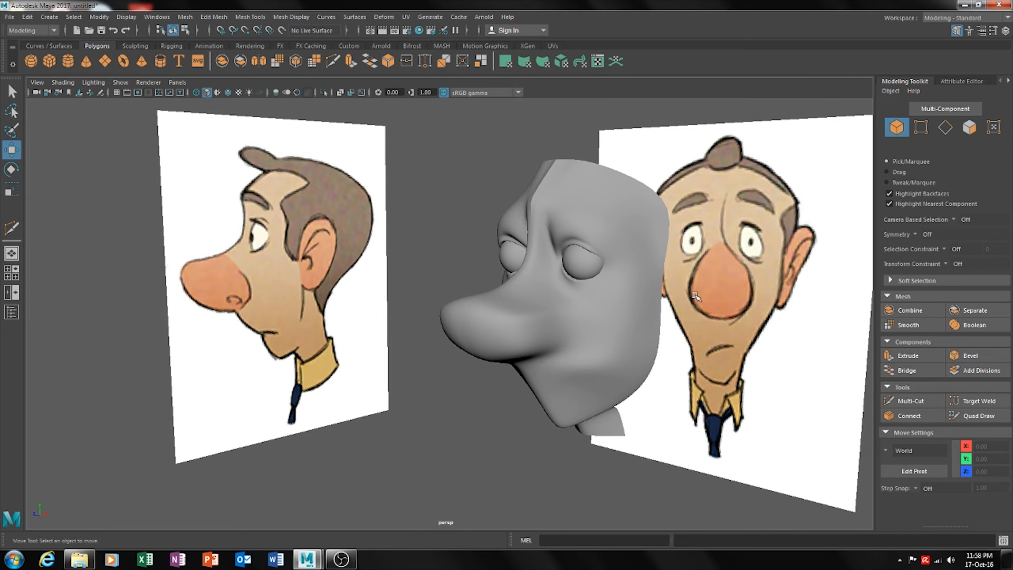
{"action": "mouse_move", "coordinate": [570, 433]}
{"action": "left_mouse_down", "text": "alt"}
{"action": "mouse_move", "coordinate": [704, 446]}
{"action": "mouse_move", "coordinate": [578, 425]}
{"action": "mouse_move", "coordinate": [470, 466]}
{"action": "mouse_move", "coordinate": [620, 460]}
{"action": "mouse_move", "coordinate": [651, 429]}
{"action": "mouse_move", "coordinate": [583, 433]}
{"action": "left_mouse_up", "text": "alt"}
{"action": "left_click_drag", "start_coordinate": [733, 351], "coordinate": [728, 335], "text": "alt"}
{"action": "middle_click_drag", "start_coordinate": [728, 335], "coordinate": [580, 412], "text": "alt"}
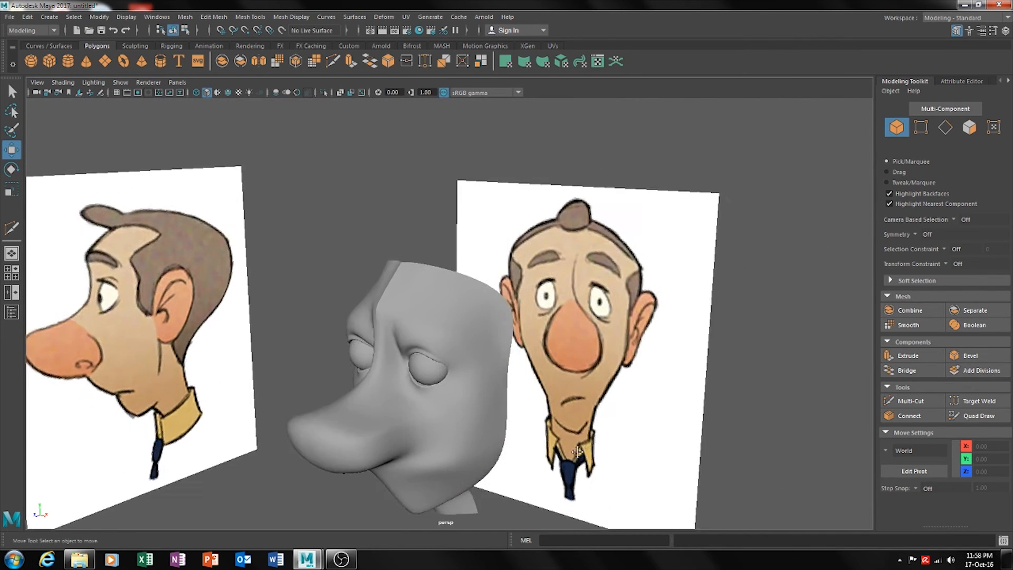
{"action": "right_click_drag", "start_coordinate": [580, 412], "coordinate": [606, 409], "text": "alt"}
{"action": "middle_click_drag", "start_coordinate": [607, 409], "coordinate": [590, 433], "text": "alt"}
{"action": "left_click_drag", "start_coordinate": [590, 433], "coordinate": [584, 427], "text": "alt"}
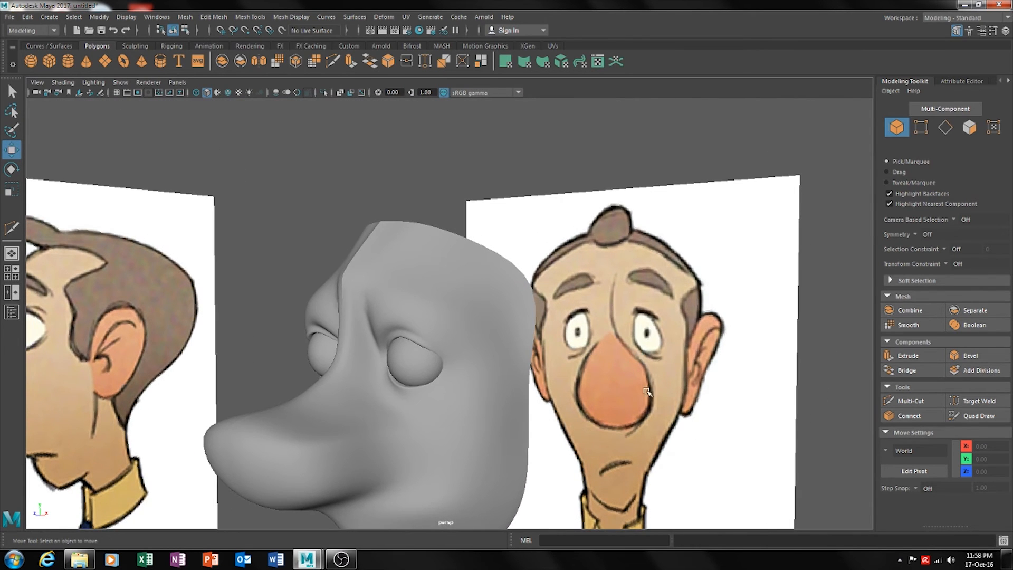
{"action": "left_click_drag", "start_coordinate": [635, 405], "coordinate": [548, 370], "text": "alt"}
Select two vertices of the half face beside the chin's centre line and move them slightly outward along X
{"action": "left_click", "coordinate": [448, 410]}
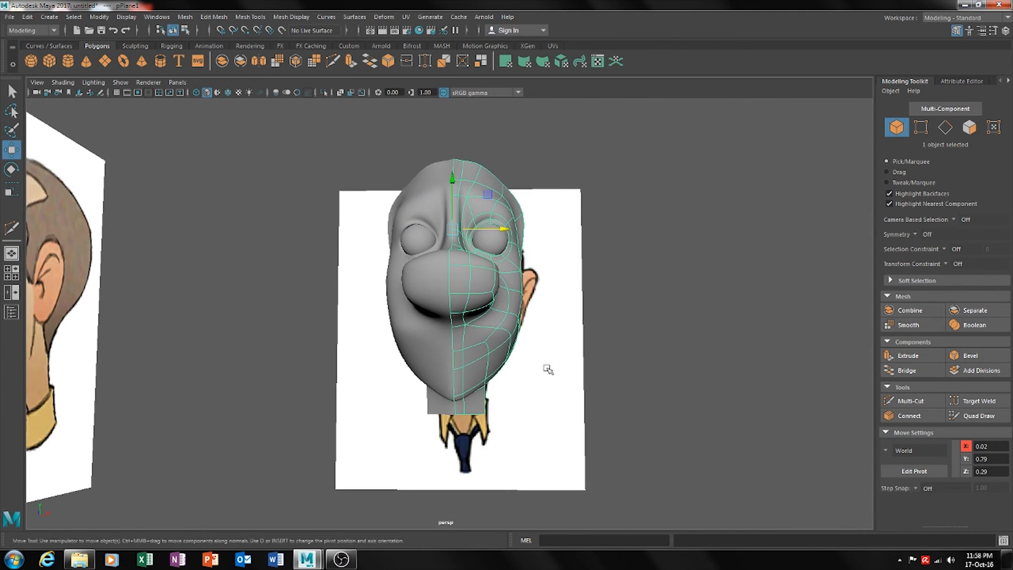
{"action": "left_click", "coordinate": [913, 131]}
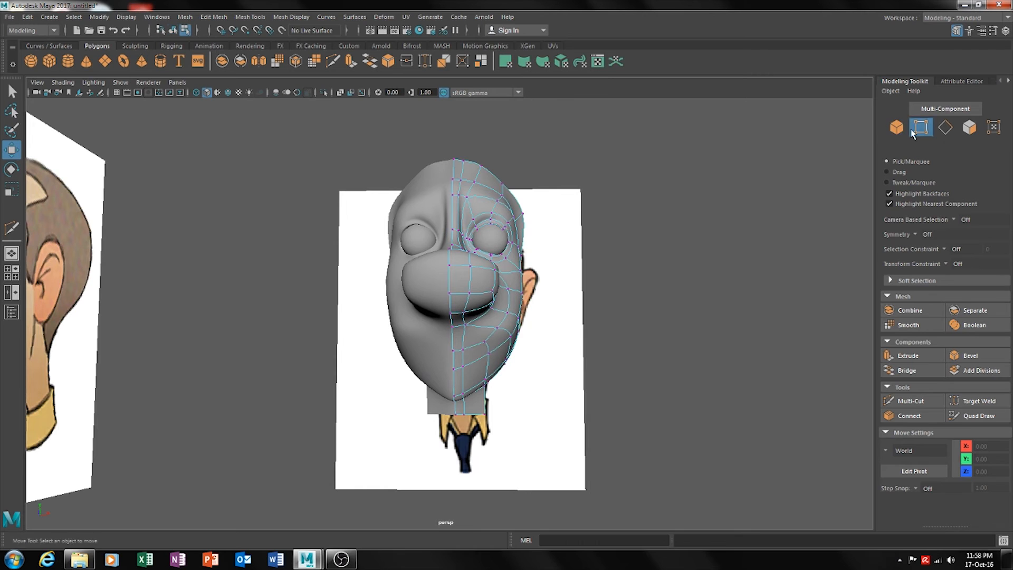
{"action": "left_click", "coordinate": [464, 350]}
{"action": "left_click_drag", "start_coordinate": [502, 362], "coordinate": [514, 362]}
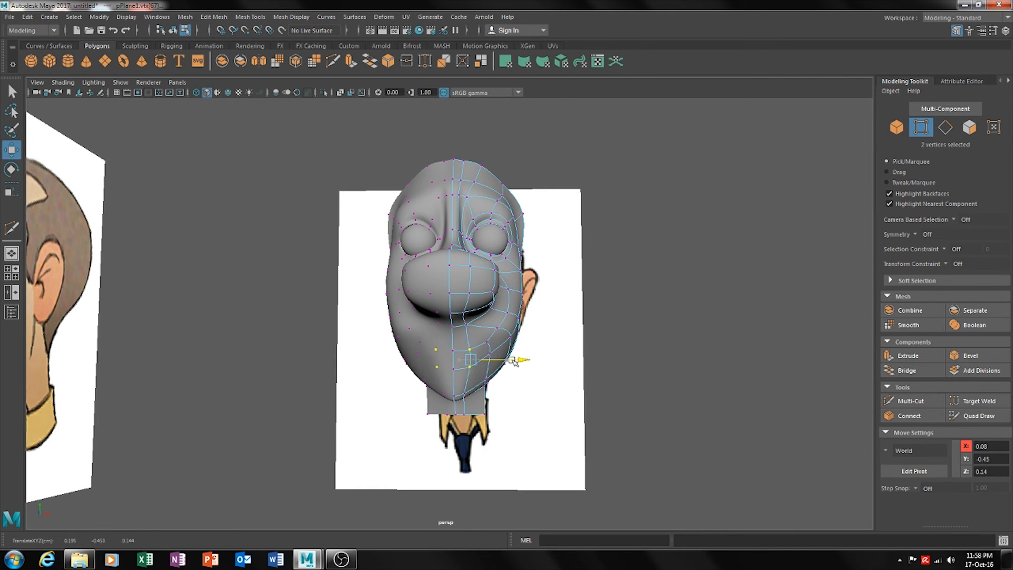
{"action": "left_click_drag", "start_coordinate": [578, 368], "coordinate": [476, 381], "text": "alt"}
{"action": "left_click_drag", "start_coordinate": [409, 361], "coordinate": [510, 406], "text": "alt"}
{"action": "left_click", "coordinate": [584, 371]}
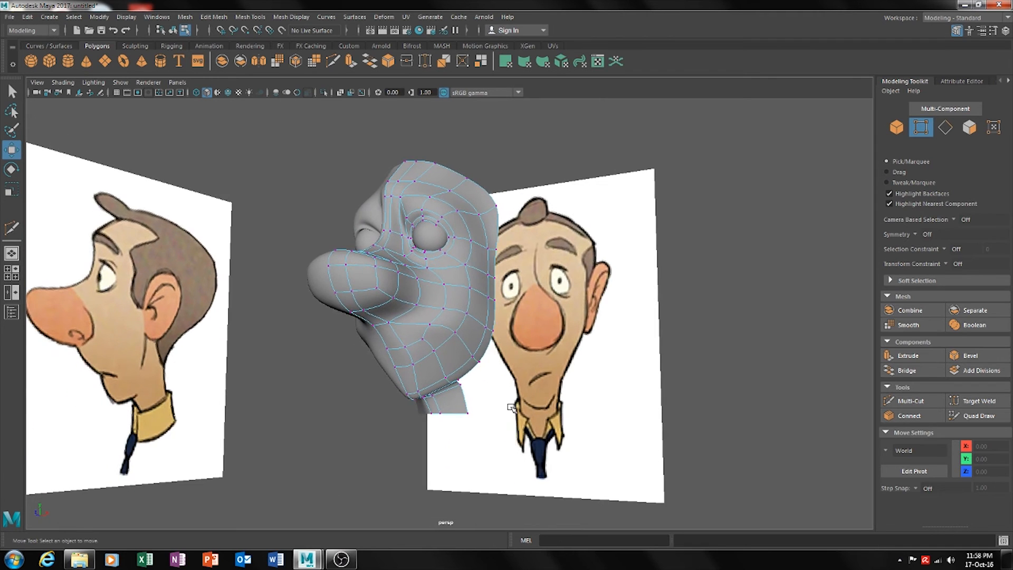
Move the mouth-corner vertex below the cheek inward and up to about X 0.34, Y -0.10
{"action": "middle_click_drag", "start_coordinate": [468, 371], "coordinate": [568, 408], "text": "alt"}
{"action": "scroll", "coordinate": [567, 408], "scroll_direction": "up", "scroll_amount": 4}
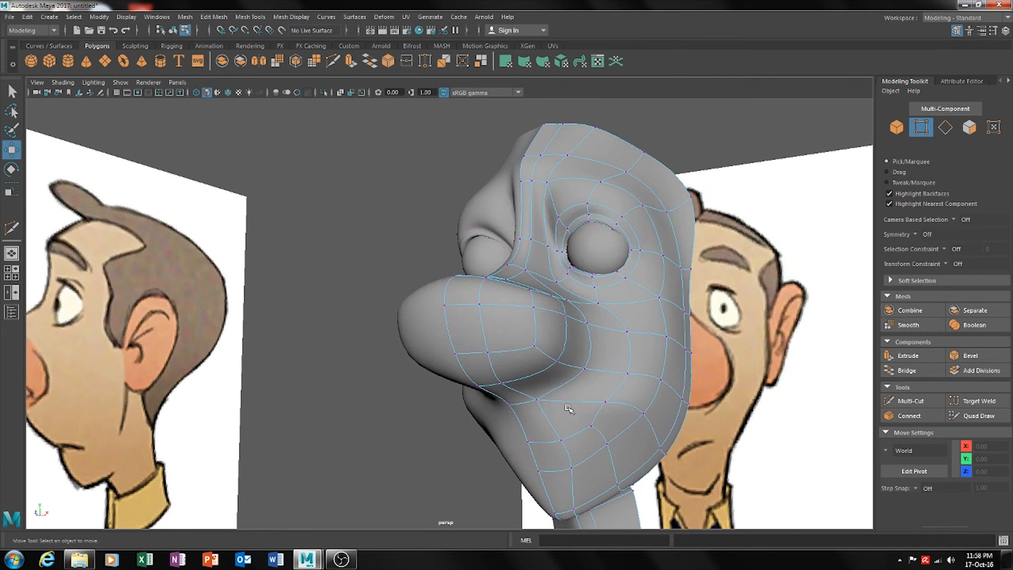
{"action": "left_click", "coordinate": [607, 403]}
{"action": "left_click_drag", "start_coordinate": [627, 401], "coordinate": [595, 391]}
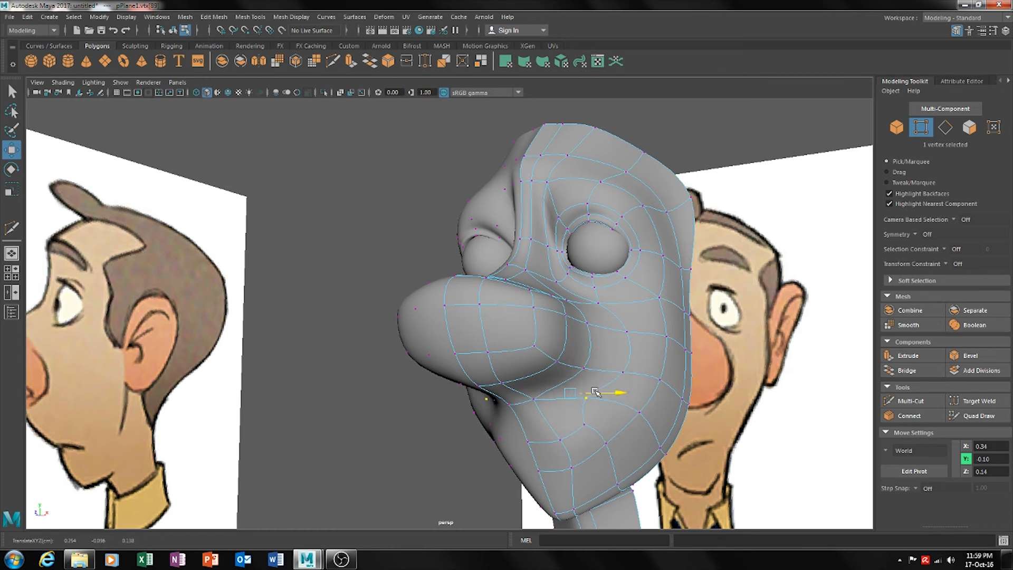
{"action": "left_click_drag", "start_coordinate": [586, 436], "coordinate": [656, 422], "text": "alt"}
{"action": "left_click", "coordinate": [715, 443]}
{"action": "left_click_drag", "start_coordinate": [715, 443], "coordinate": [639, 451], "text": "alt"}
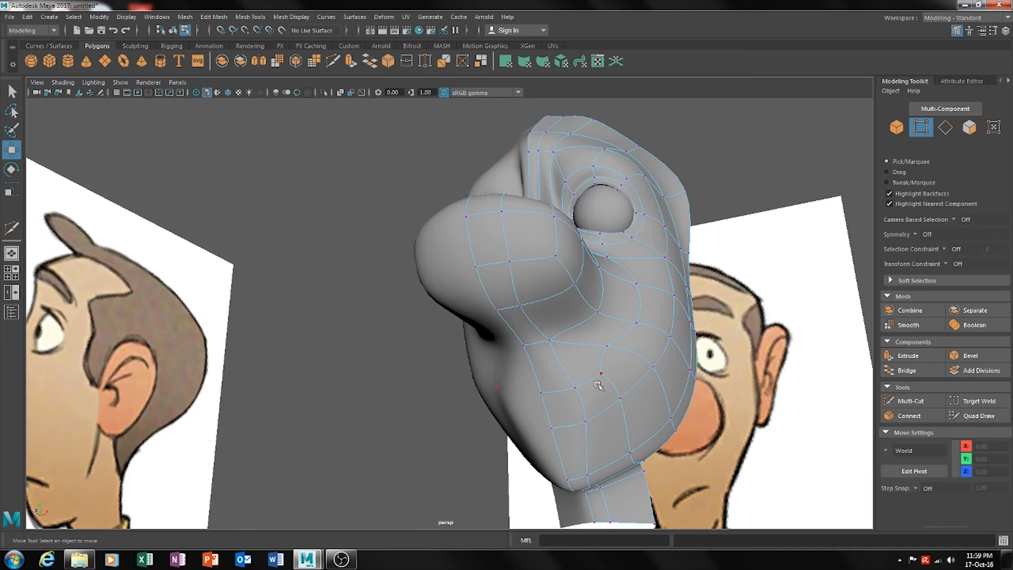
Switch to face selection and examine the mouth, jaw and open back of the head against the references
{"action": "left_click_drag", "start_coordinate": [552, 409], "coordinate": [585, 404], "text": "alt"}
{"action": "left_click_drag", "start_coordinate": [517, 395], "coordinate": [590, 442], "text": "alt"}
{"action": "left_click_drag", "start_coordinate": [519, 404], "coordinate": [550, 418], "text": "alt"}
{"action": "right_click_drag", "start_coordinate": [519, 445], "coordinate": [575, 358], "text": "alt"}
{"action": "left_click_drag", "start_coordinate": [576, 357], "coordinate": [559, 401], "text": "alt"}
{"action": "left_click", "coordinate": [969, 129]}
{"action": "scroll", "coordinate": [559, 401], "scroll_direction": "down", "scroll_amount": 3}
{"action": "mouse_move", "coordinate": [623, 382]}
{"action": "left_mouse_down", "text": "alt"}
{"action": "mouse_move", "coordinate": [679, 373]}
{"action": "mouse_move", "coordinate": [628, 376]}
{"action": "left_mouse_up", "text": "alt"}
{"action": "middle_click_drag", "start_coordinate": [628, 375], "coordinate": [588, 370], "text": "alt"}
{"action": "scroll", "coordinate": [588, 370], "scroll_direction": "down", "scroll_amount": 3}
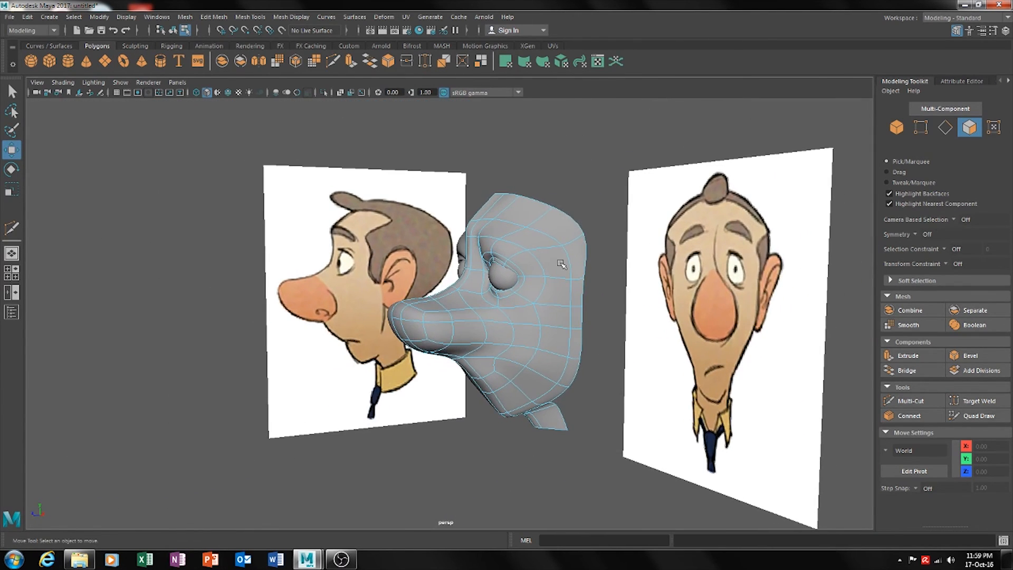
{"action": "left_click_drag", "start_coordinate": [582, 371], "coordinate": [574, 400], "text": "alt"}
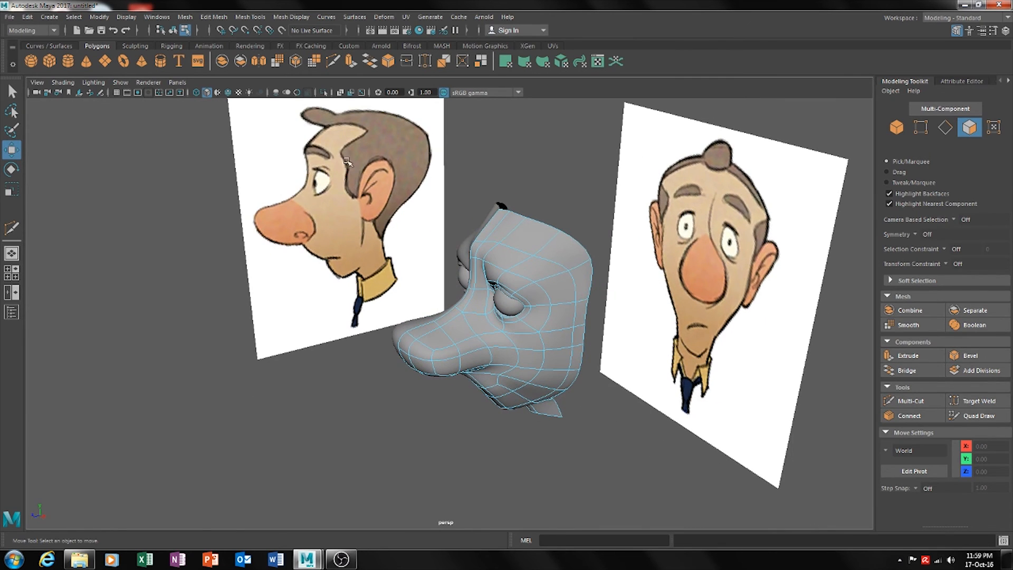
{"action": "left_click_drag", "start_coordinate": [648, 395], "coordinate": [634, 369], "text": "alt"}
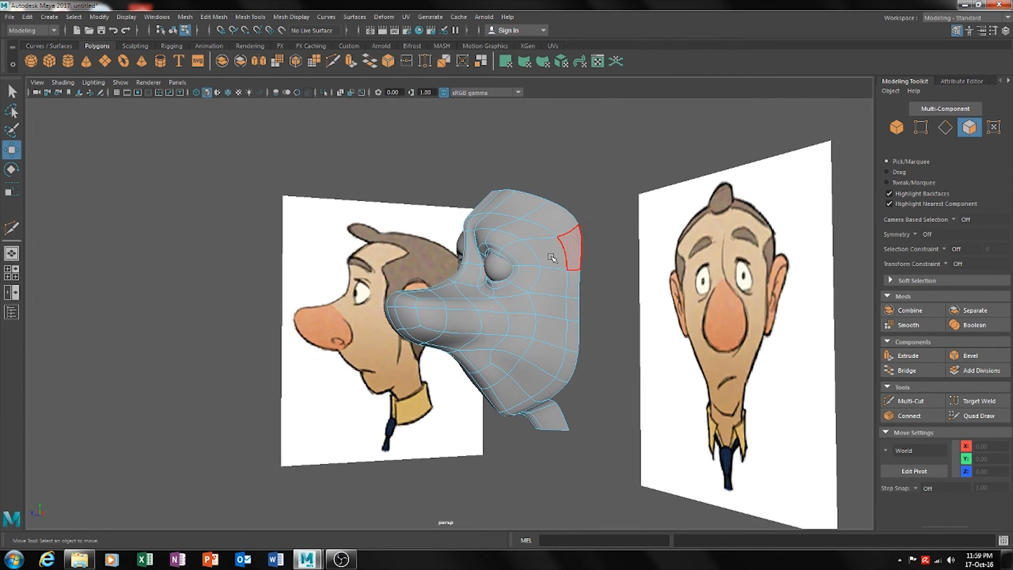
{"action": "mouse_move", "coordinate": [566, 369]}
{"action": "left_mouse_down", "text": "alt"}
{"action": "mouse_move", "coordinate": [655, 388]}
{"action": "mouse_move", "coordinate": [563, 353]}
{"action": "left_mouse_up", "text": "alt"}
{"action": "left_click_drag", "start_coordinate": [514, 421], "coordinate": [498, 461], "text": "alt"}
{"action": "left_click_drag", "start_coordinate": [556, 413], "coordinate": [580, 408], "text": "alt"}
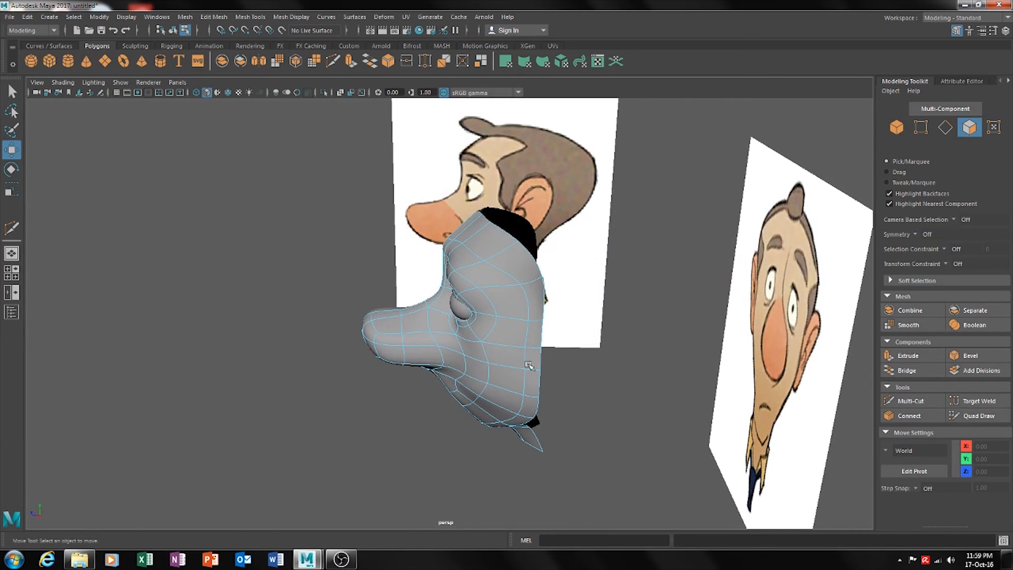
{"action": "left_click_drag", "start_coordinate": [477, 319], "coordinate": [520, 334], "text": "alt"}
{"action": "left_click_drag", "start_coordinate": [520, 443], "coordinate": [454, 354], "text": "alt"}
{"action": "scroll", "coordinate": [502, 385], "scroll_direction": "up", "scroll_amount": 2}
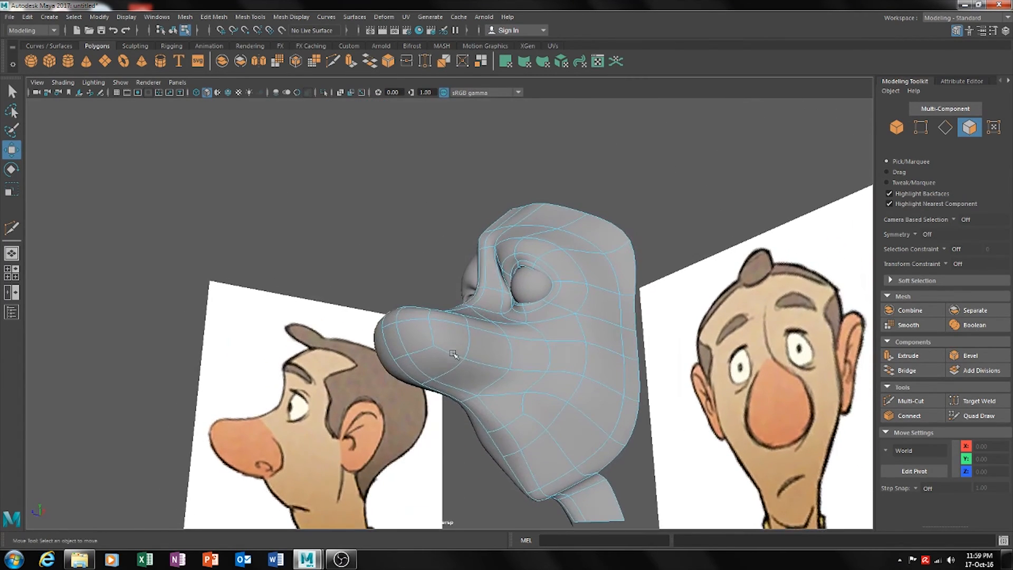
Extrude the face on the underside of the nose and scale the new face inward to outline the nostril
{"action": "left_click_drag", "start_coordinate": [517, 393], "coordinate": [480, 412], "text": "alt"}
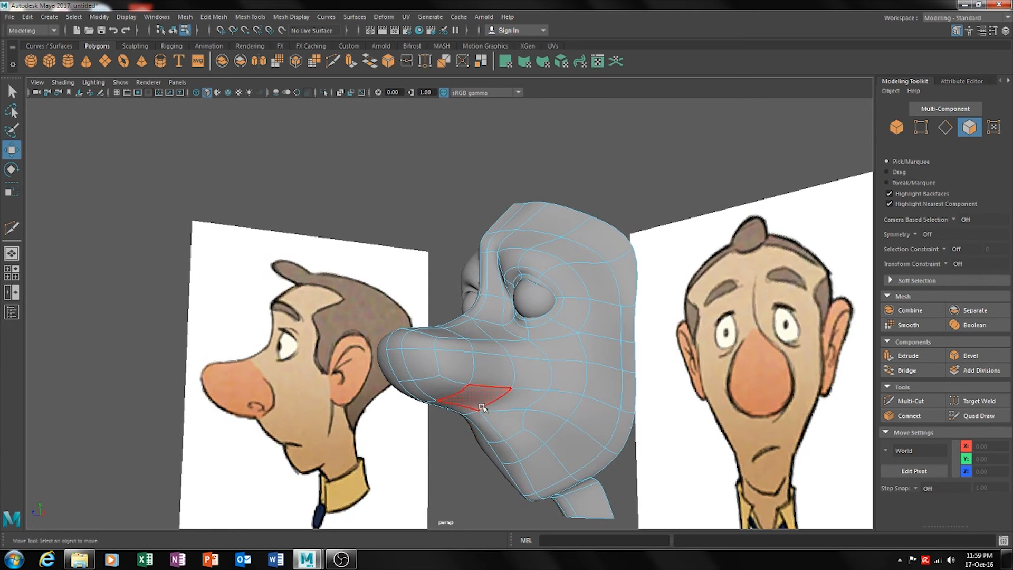
{"action": "left_click", "coordinate": [480, 400]}
{"action": "left_click_drag", "start_coordinate": [480, 400], "coordinate": [515, 426], "text": "alt"}
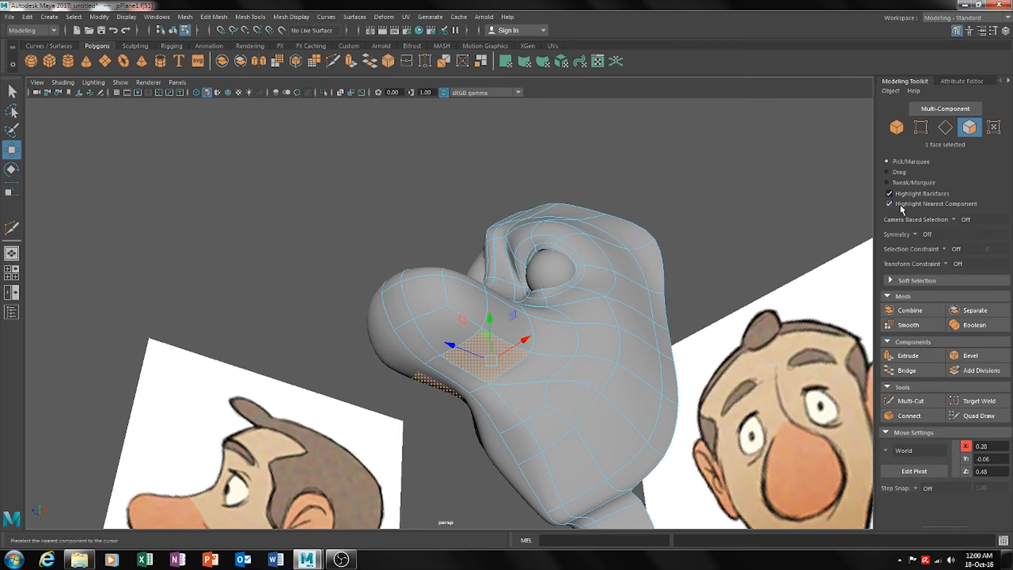
{"action": "key", "text": "ctrl+e"}
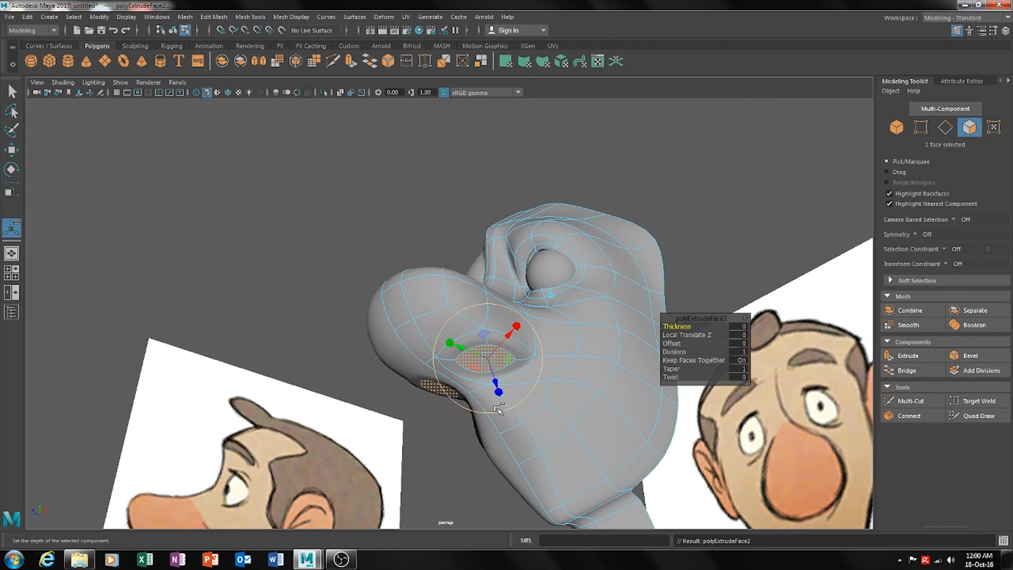
{"action": "left_click_drag", "start_coordinate": [561, 377], "coordinate": [579, 415], "text": "alt"}
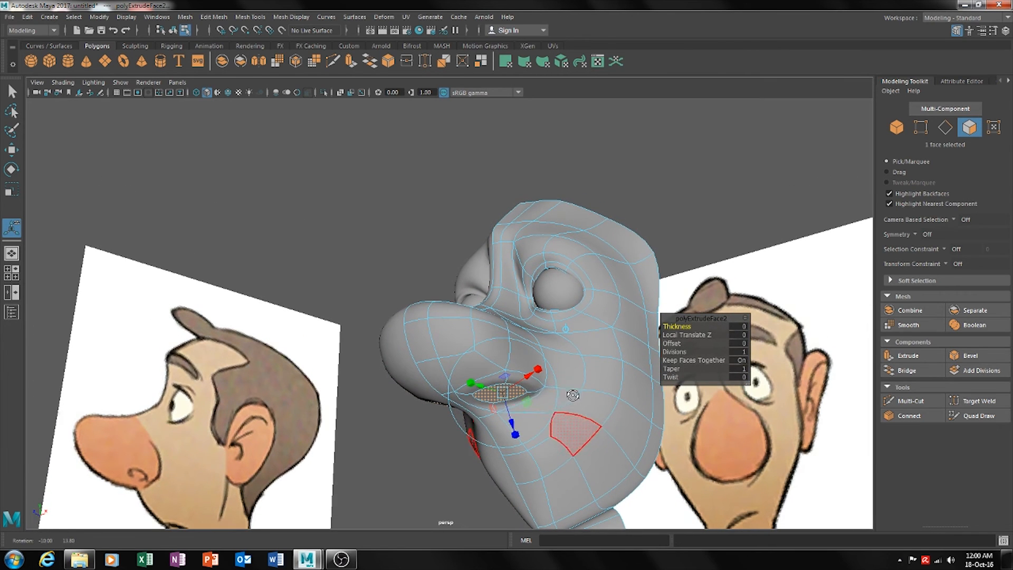
{"action": "left_click_drag", "start_coordinate": [502, 399], "coordinate": [501, 392]}
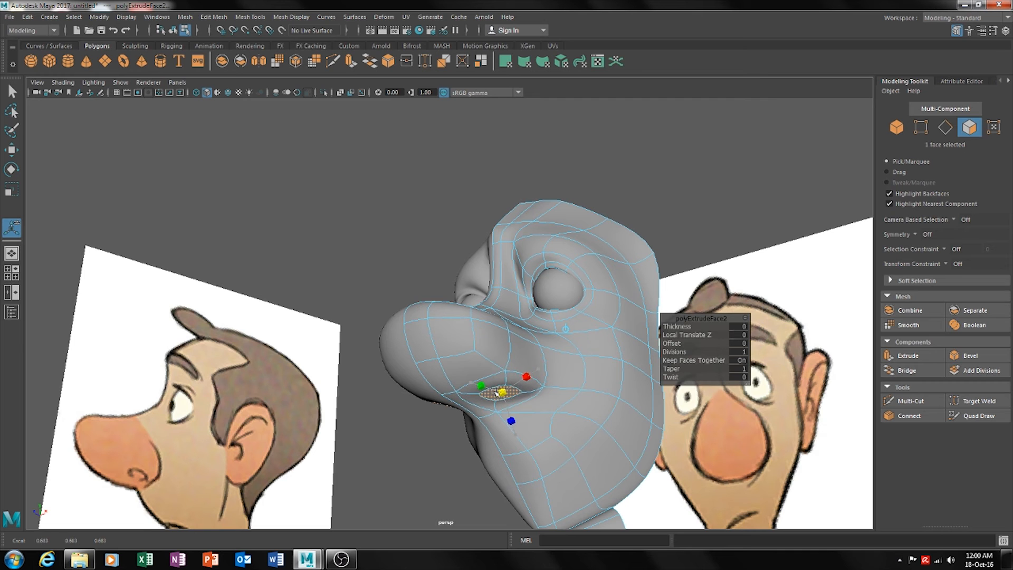
{"action": "left_click_drag", "start_coordinate": [490, 390], "coordinate": [575, 434], "text": "alt"}
Rotate the inner nostril face slightly and move it to about X 0.27, Y -0.03, Z 0.49
{"action": "key", "text": "w"}
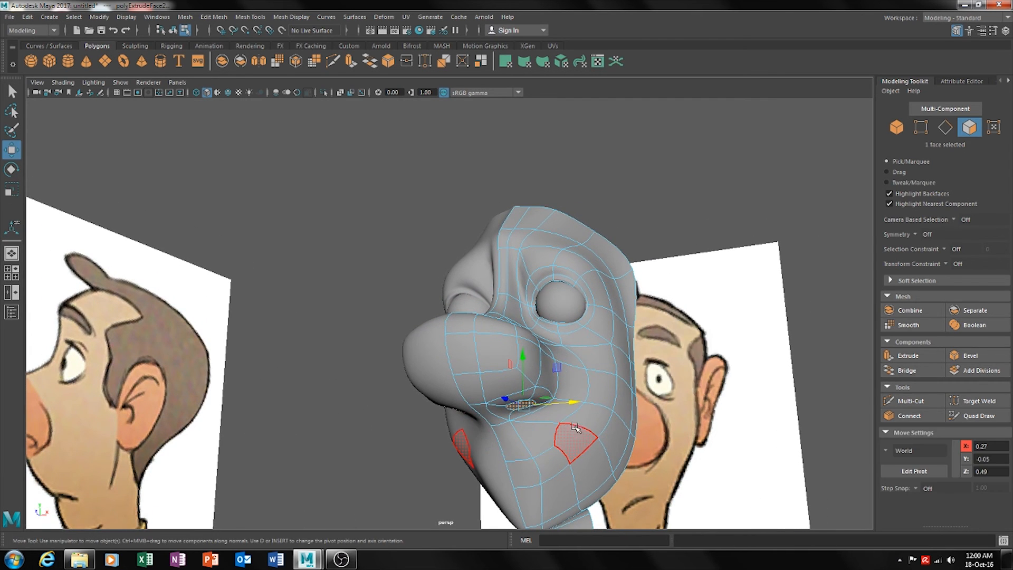
{"action": "key", "text": "e"}
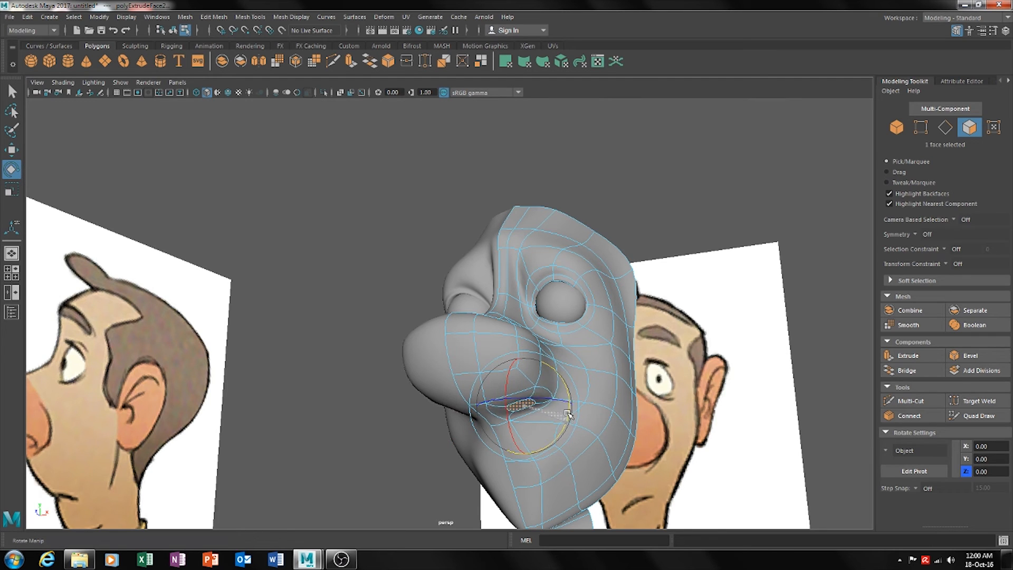
{"action": "key", "text": "w"}
{"action": "left_click_drag", "start_coordinate": [523, 390], "coordinate": [520, 415]}
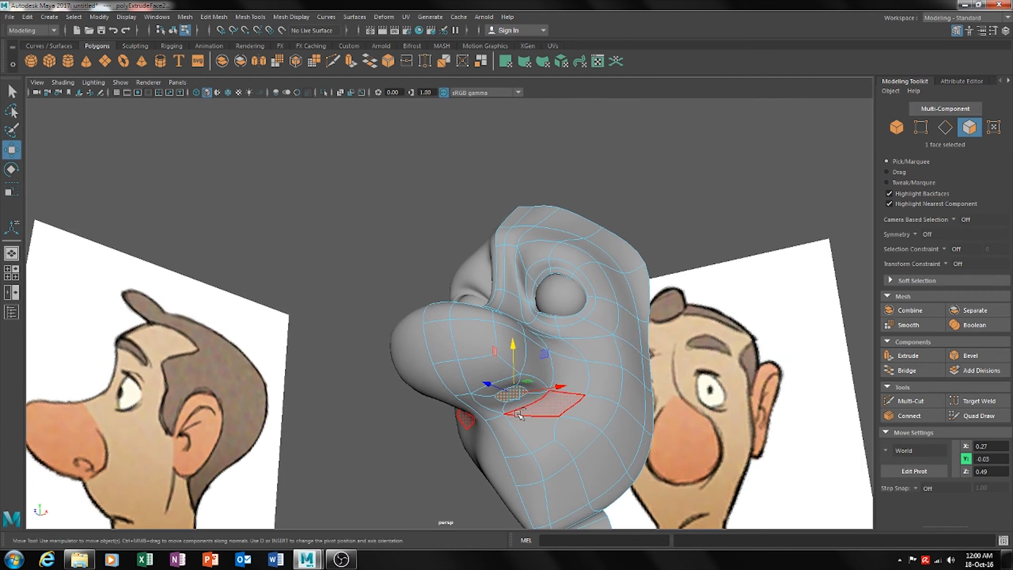
Extrude the nostril face again and move it up into the nose to about X 0.18, Y 0.11, Z 0.49
{"action": "key", "text": "ctrl+e"}
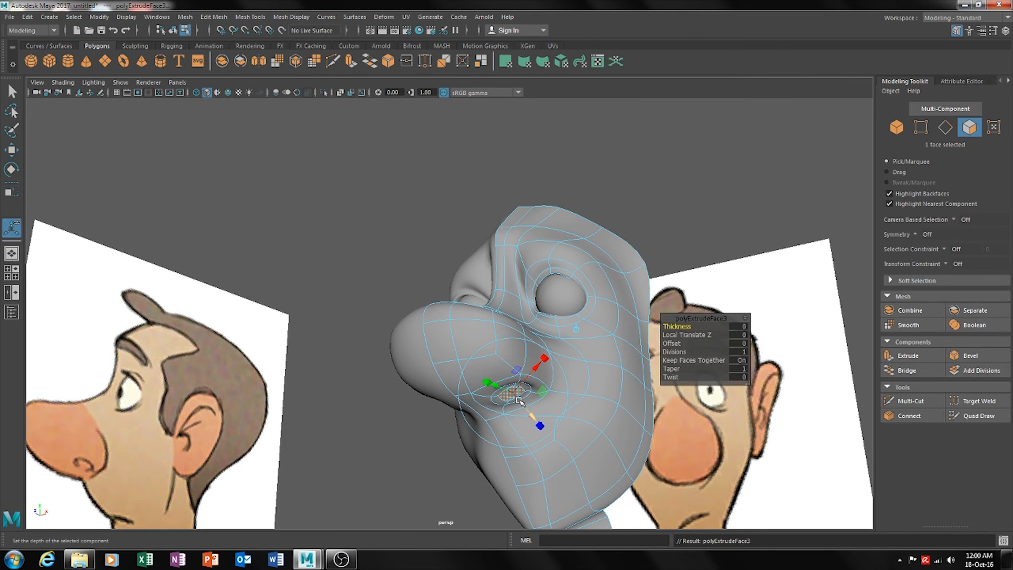
{"action": "key", "text": "w"}
{"action": "left_click_drag", "start_coordinate": [516, 372], "coordinate": [539, 389]}
{"action": "left_click_drag", "start_coordinate": [577, 371], "coordinate": [575, 353], "text": "alt"}
{"action": "left_click_drag", "start_coordinate": [611, 400], "coordinate": [524, 434], "text": "alt"}
Return to object mode and examine the nostril and the open top of the head from several angles
{"action": "right_click", "coordinate": [487, 395]}
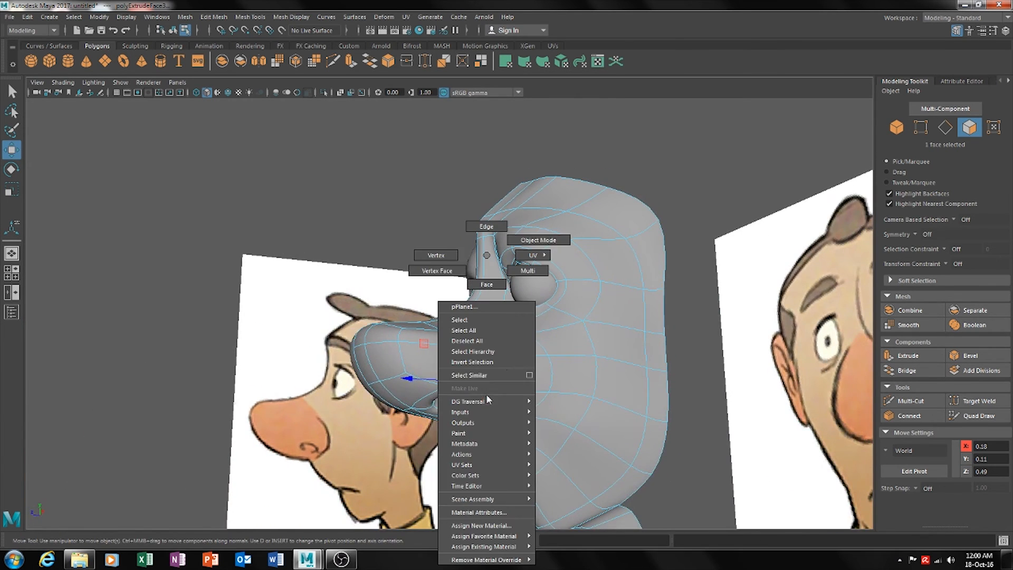
{"action": "left_click", "coordinate": [487, 227]}
{"action": "right_click_drag", "start_coordinate": [602, 252], "coordinate": [660, 240]}
{"action": "left_click_drag", "start_coordinate": [671, 357], "coordinate": [425, 402], "text": "alt"}
{"action": "left_click_drag", "start_coordinate": [530, 419], "coordinate": [539, 458], "text": "alt"}
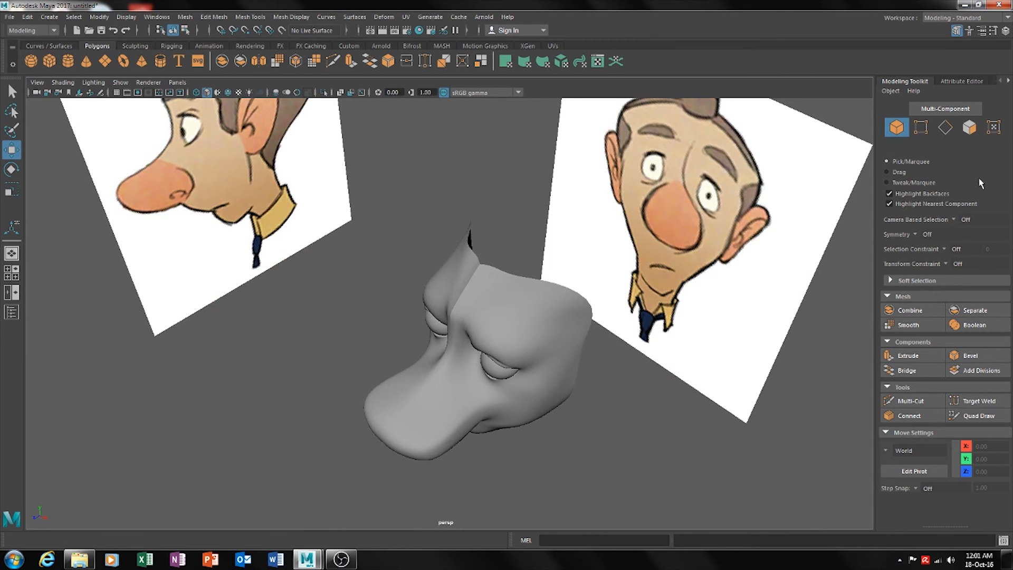
Select the three border edges along the top of the half forehead and extrude them
{"action": "left_click", "coordinate": [937, 135]}
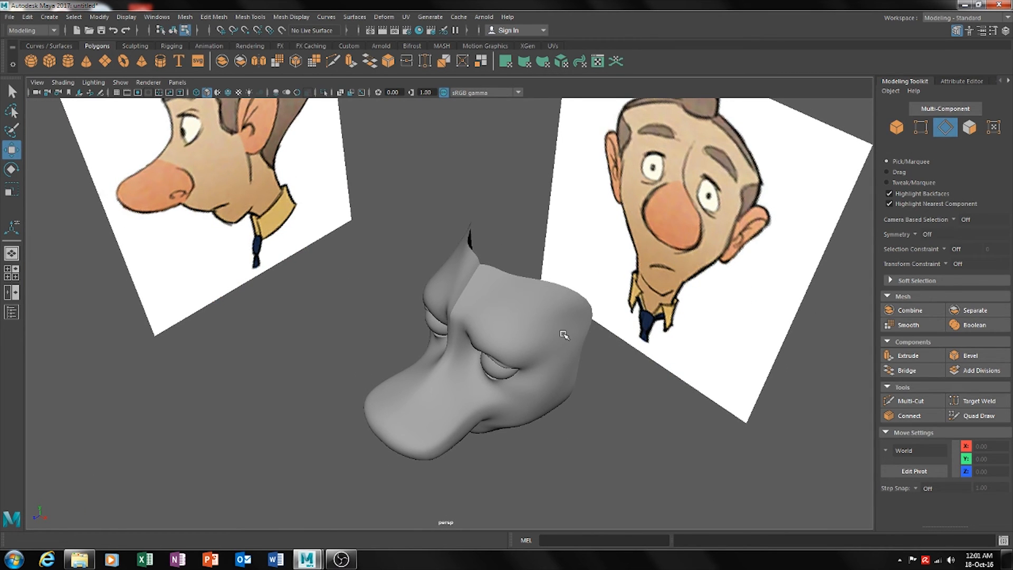
{"action": "left_click_drag", "start_coordinate": [626, 366], "coordinate": [493, 289], "text": "alt"}
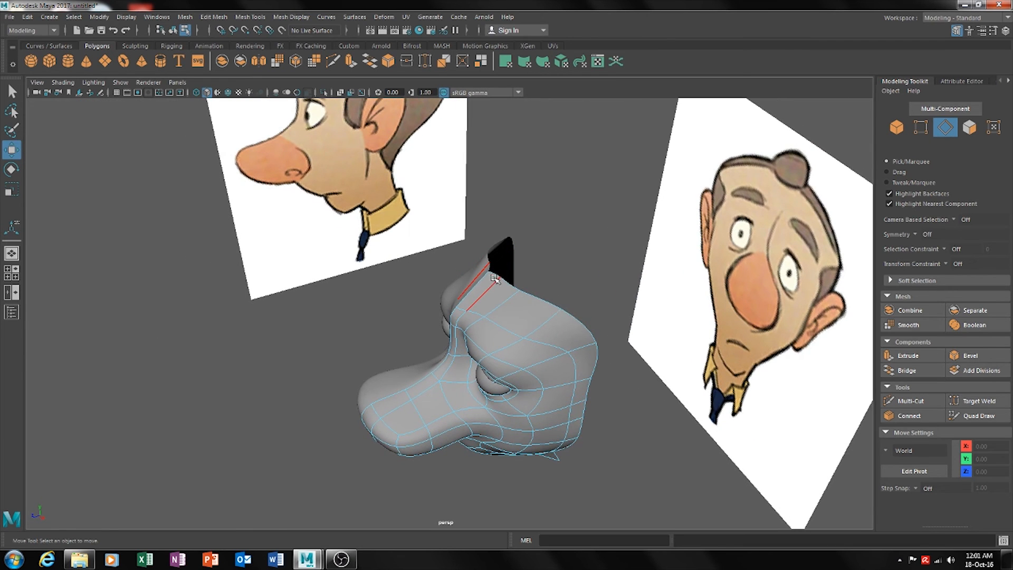
{"action": "left_click_drag", "start_coordinate": [539, 316], "coordinate": [622, 312], "text": "alt"}
{"action": "right_click_drag", "start_coordinate": [622, 312], "coordinate": [654, 319], "text": "alt"}
{"action": "left_click_drag", "start_coordinate": [519, 322], "coordinate": [506, 380], "text": "alt"}
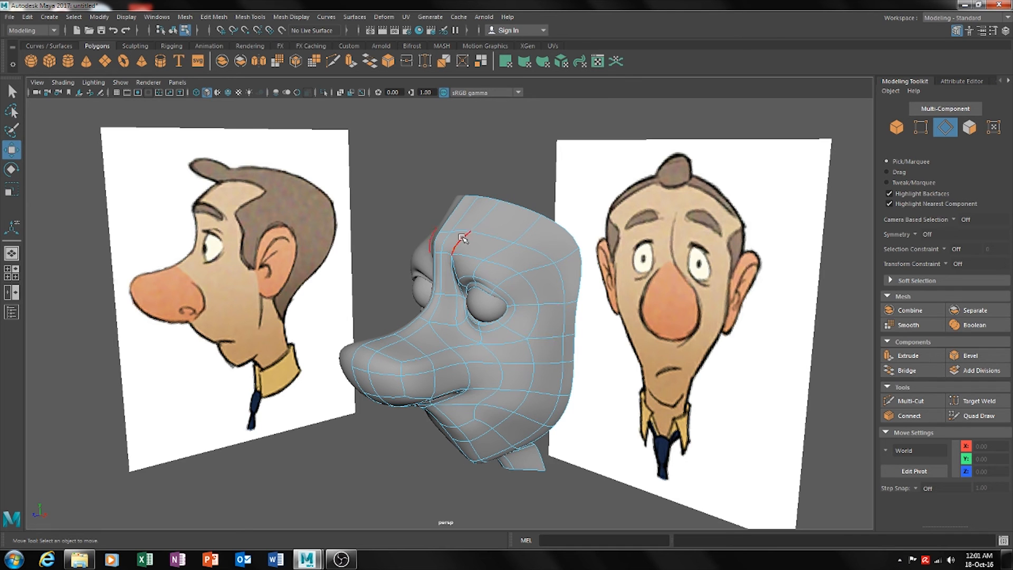
{"action": "left_click_drag", "start_coordinate": [587, 278], "coordinate": [575, 330], "text": "alt"}
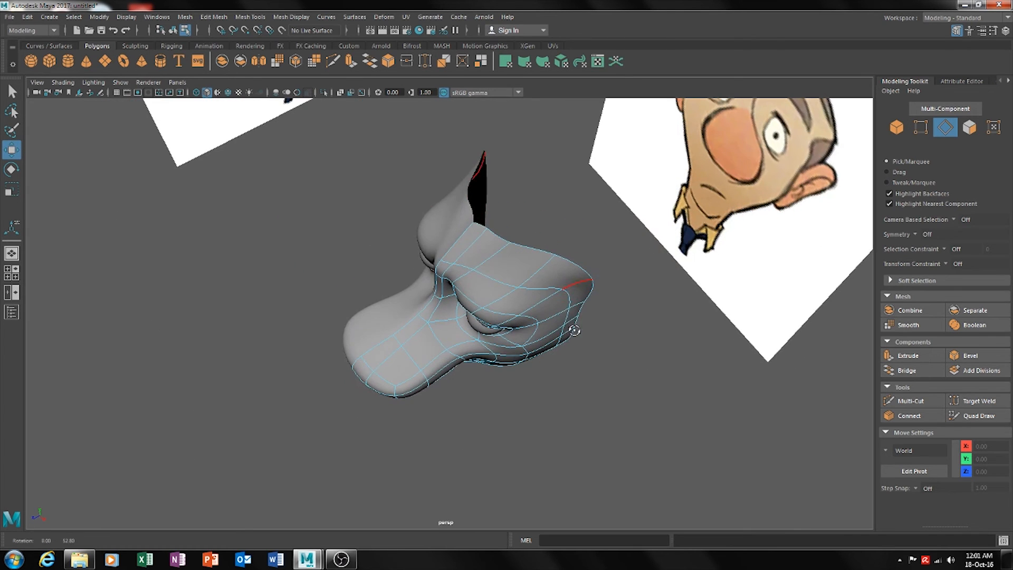
{"action": "left_click", "coordinate": [480, 224]}
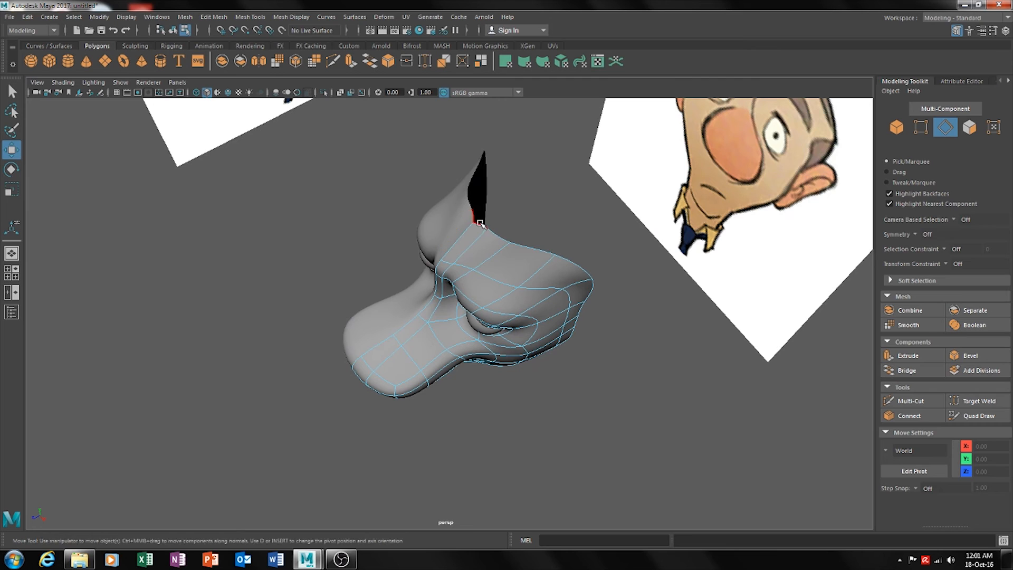
{"action": "left_click", "coordinate": [498, 237], "text": "shift"}
{"action": "left_click", "coordinate": [537, 248], "text": "shift"}
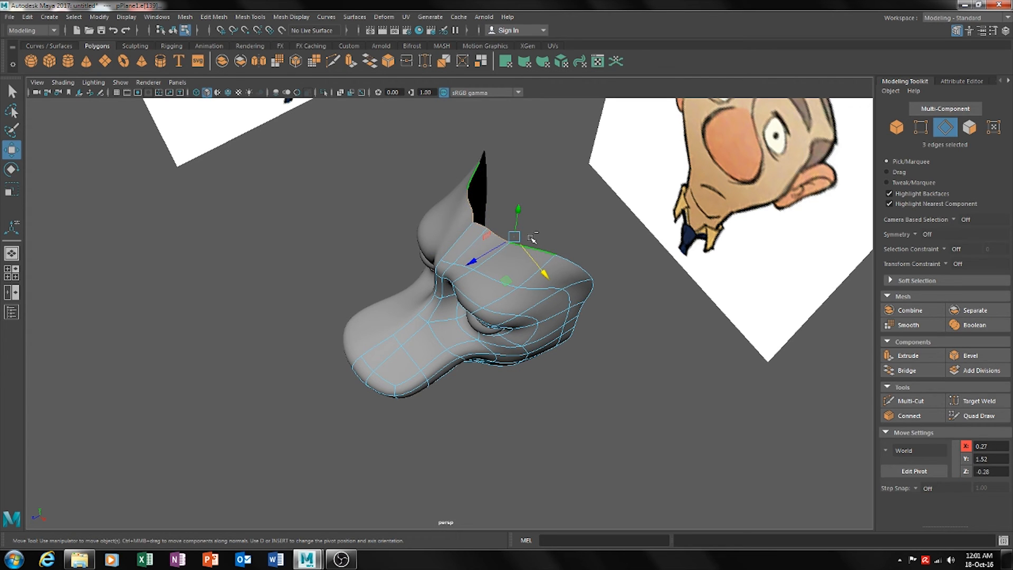
{"action": "right_click_drag", "start_coordinate": [532, 238], "coordinate": [490, 248], "text": "shift"}
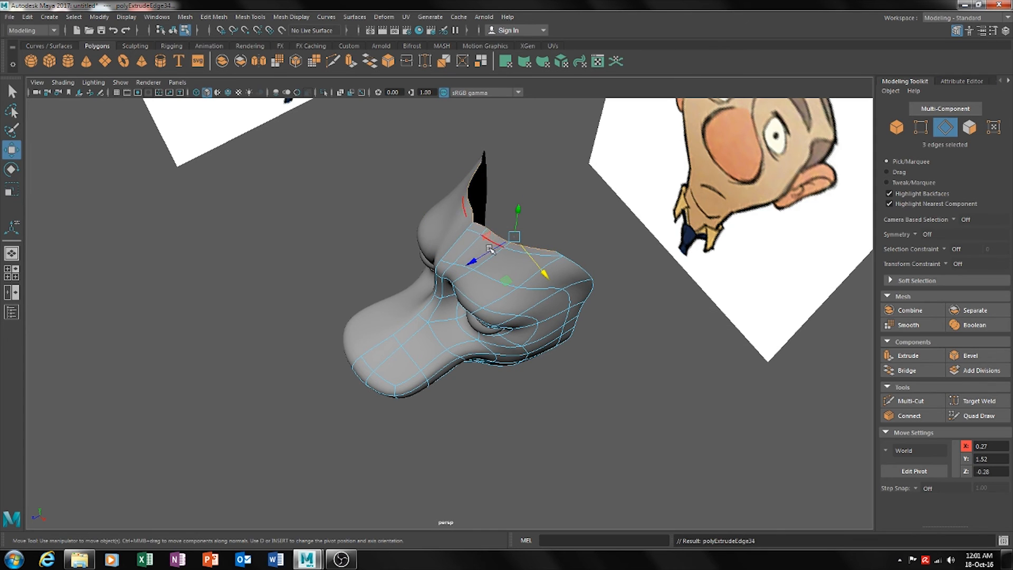
Pull the extruded forehead edges backward to about Z -0.87 and raise them slightly to start the skull top
{"action": "left_click_drag", "start_coordinate": [495, 253], "coordinate": [577, 200]}
{"action": "key", "text": "r"}
{"action": "key", "text": "w"}
{"action": "left_click_drag", "start_coordinate": [584, 292], "coordinate": [568, 245], "text": "alt"}
{"action": "left_click_drag", "start_coordinate": [599, 281], "coordinate": [640, 282], "text": "alt"}
{"action": "middle_click_drag", "start_coordinate": [691, 302], "coordinate": [577, 322], "text": "alt"}
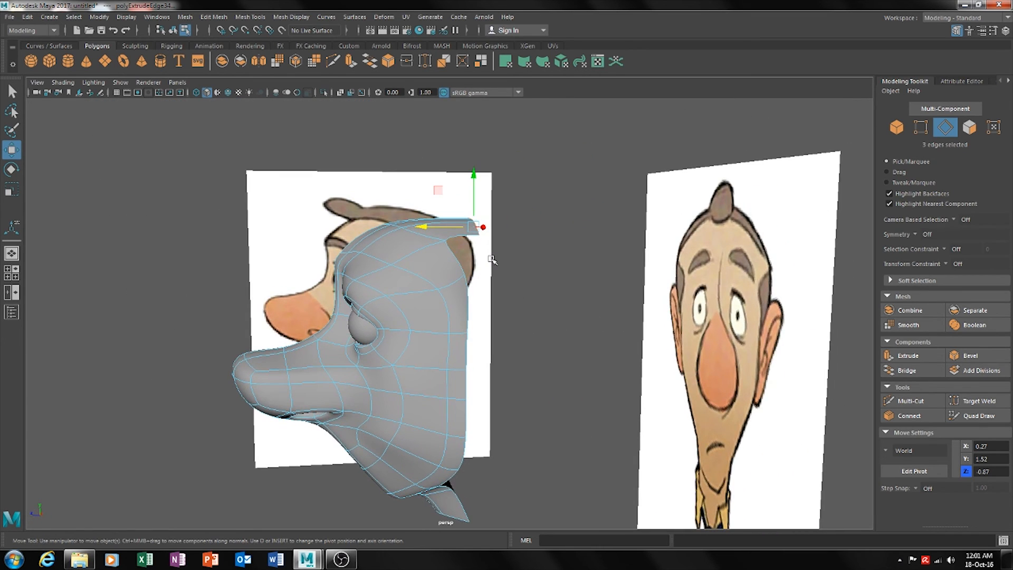
{"action": "left_click_drag", "start_coordinate": [523, 320], "coordinate": [496, 285], "text": "alt"}
{"action": "middle_click_drag", "start_coordinate": [487, 294], "coordinate": [493, 270], "text": "alt"}
{"action": "left_click_drag", "start_coordinate": [484, 171], "coordinate": [482, 158]}
Move the strip's two outer back edges outward along X and raise the edge nearest the centre line to about Y 1.77
{"action": "left_click_drag", "start_coordinate": [520, 248], "coordinate": [627, 333], "text": "alt"}
{"action": "scroll", "coordinate": [564, 271], "scroll_direction": "down", "scroll_amount": 2}
{"action": "left_click", "coordinate": [578, 291]}
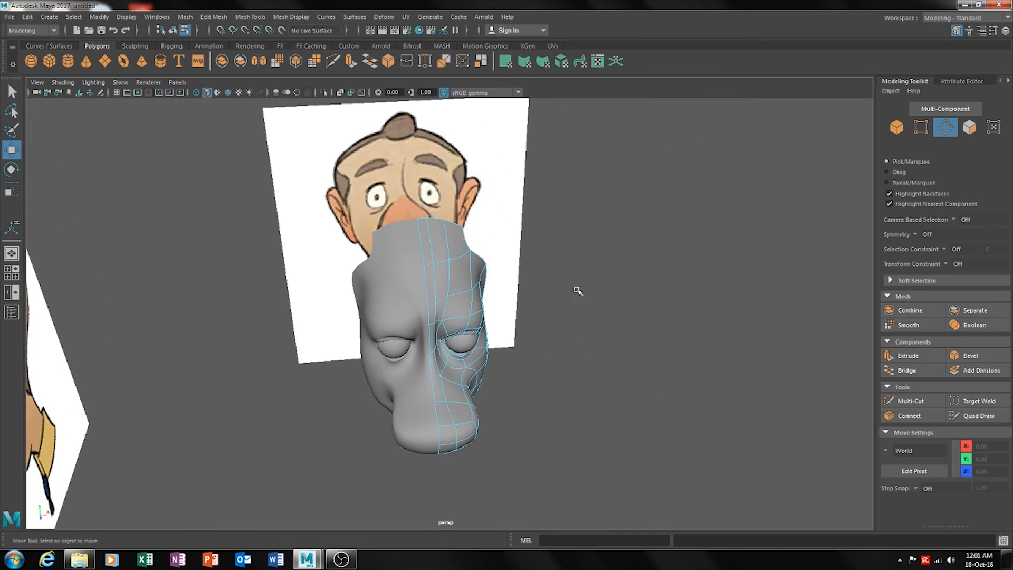
{"action": "left_click", "coordinate": [438, 221]}
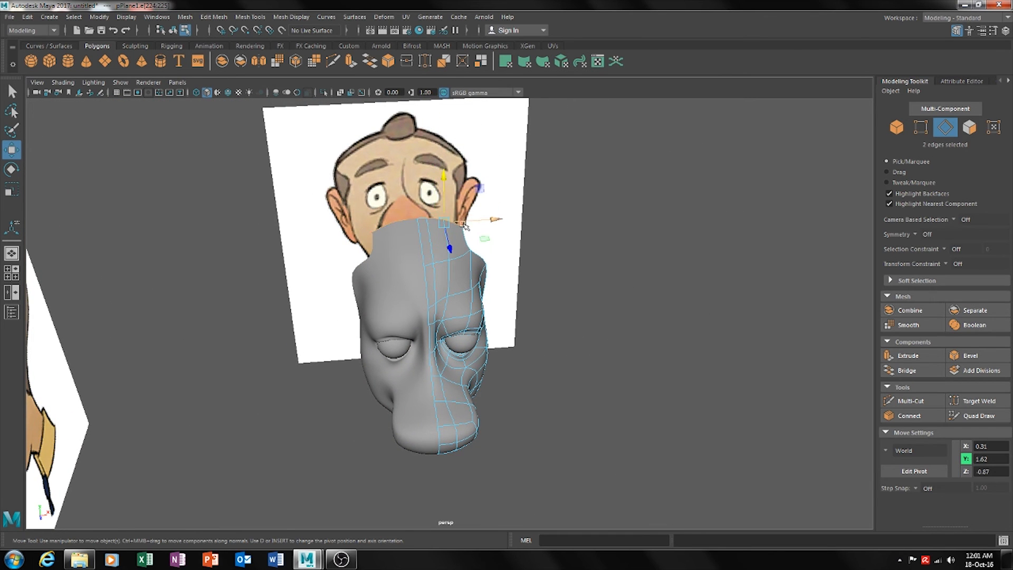
{"action": "left_click_drag", "start_coordinate": [485, 221], "coordinate": [509, 224]}
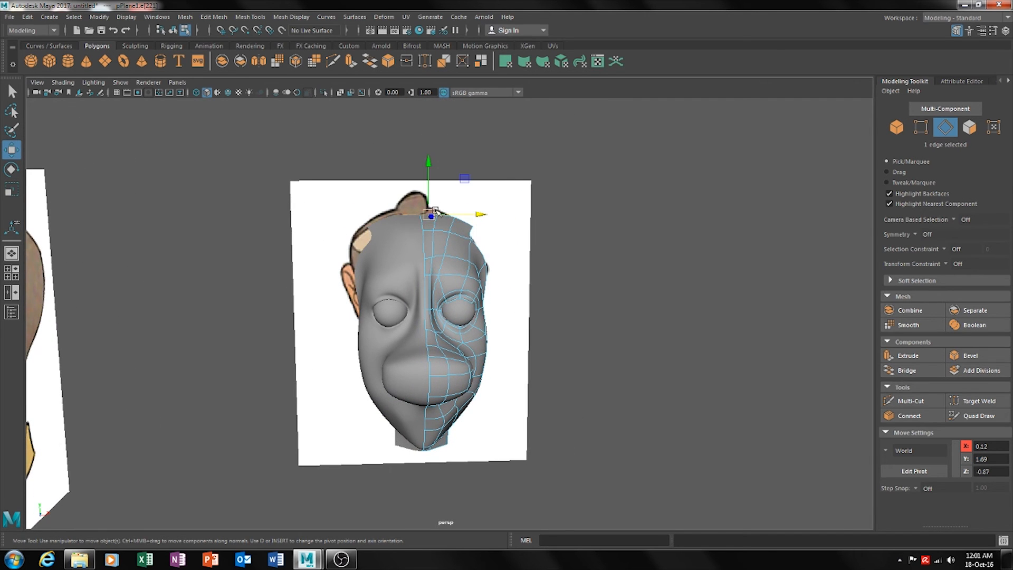
{"action": "left_click_drag", "start_coordinate": [434, 197], "coordinate": [459, 259]}
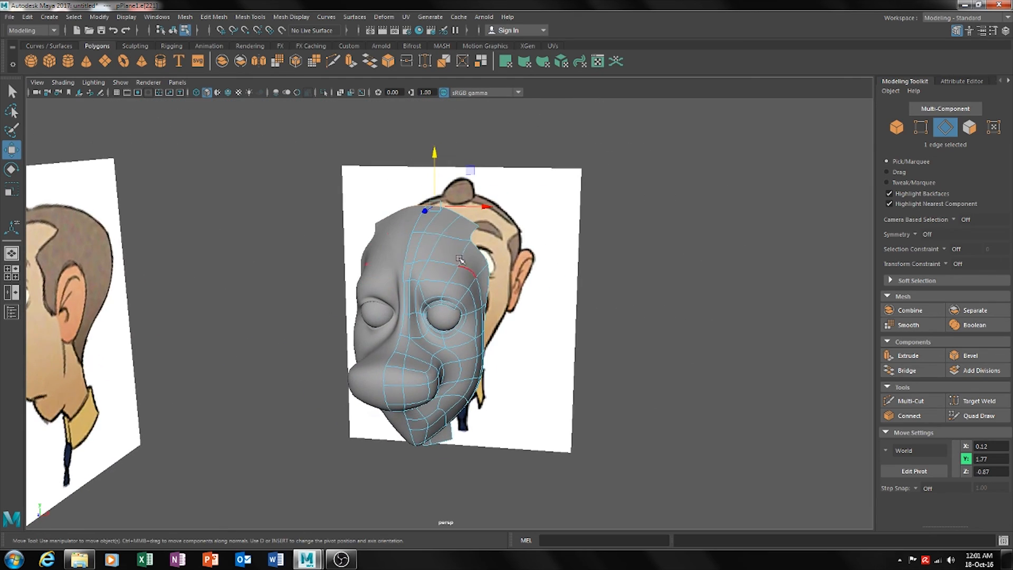
Switch to the side view and lower the selected centre edge of the skull strip to about Y 1.73
{"action": "left_click_drag", "start_coordinate": [475, 226], "coordinate": [495, 327], "text": "alt"}
{"action": "key", "text": "space"}
{"action": "left_click", "coordinate": [442, 331]}
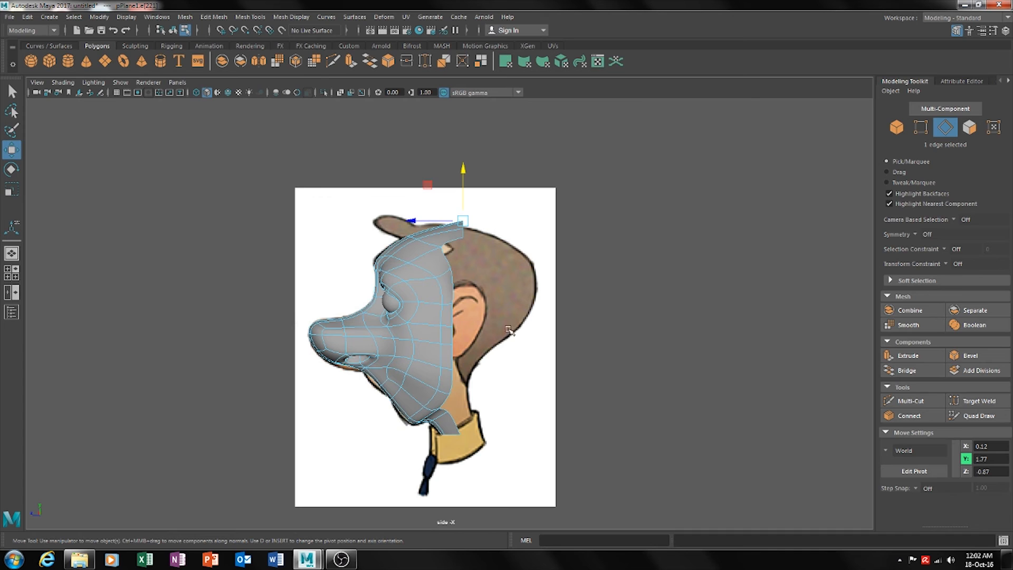
{"action": "left_click_drag", "start_coordinate": [464, 202], "coordinate": [463, 205]}
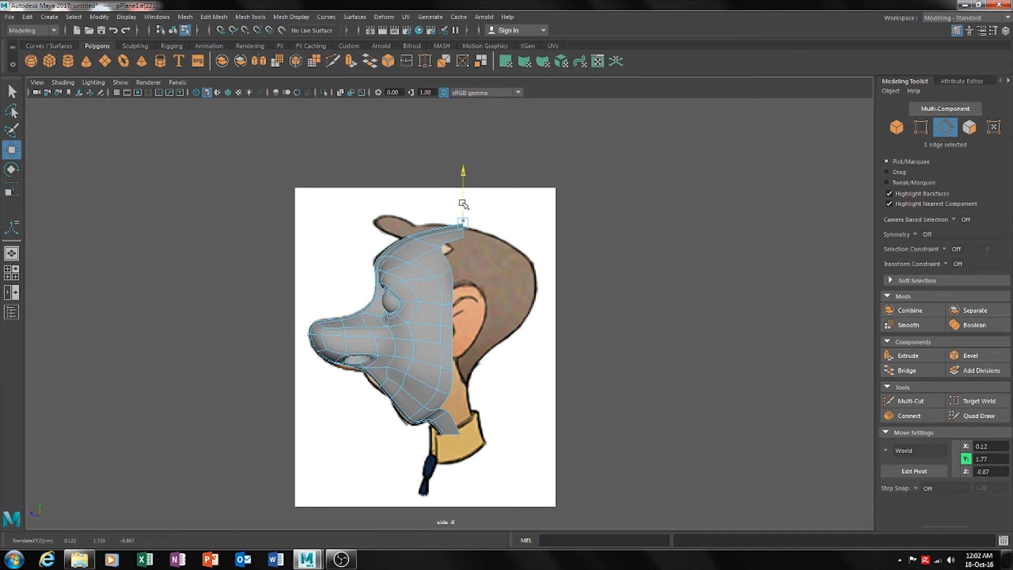
Select the four vertices at the back end of the skull strip and move them forward to about Z -0.78
{"action": "key", "text": "F9"}
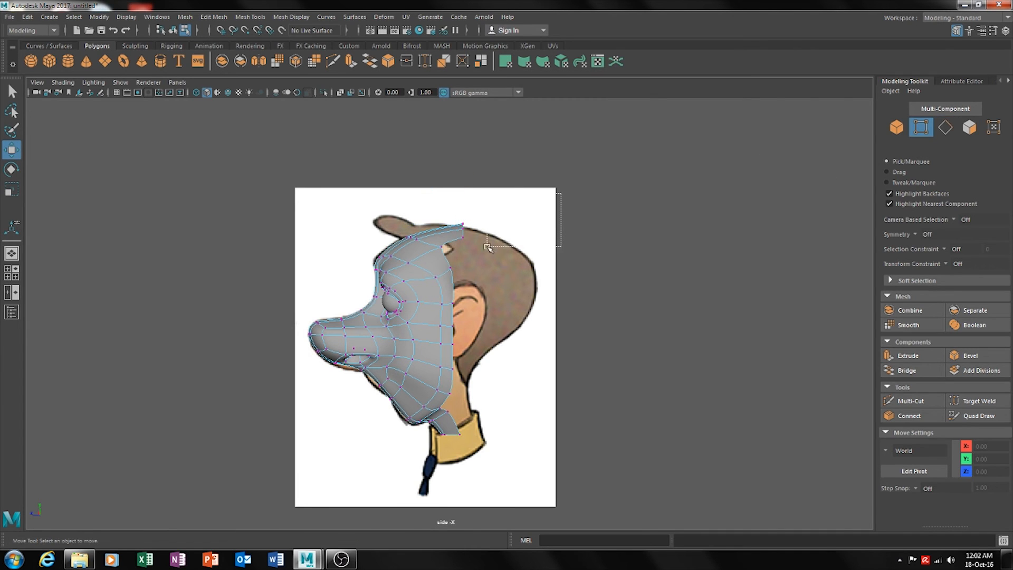
{"action": "left_click_drag", "start_coordinate": [488, 246], "coordinate": [458, 254]}
{"action": "left_click_drag", "start_coordinate": [467, 207], "coordinate": [430, 231]}
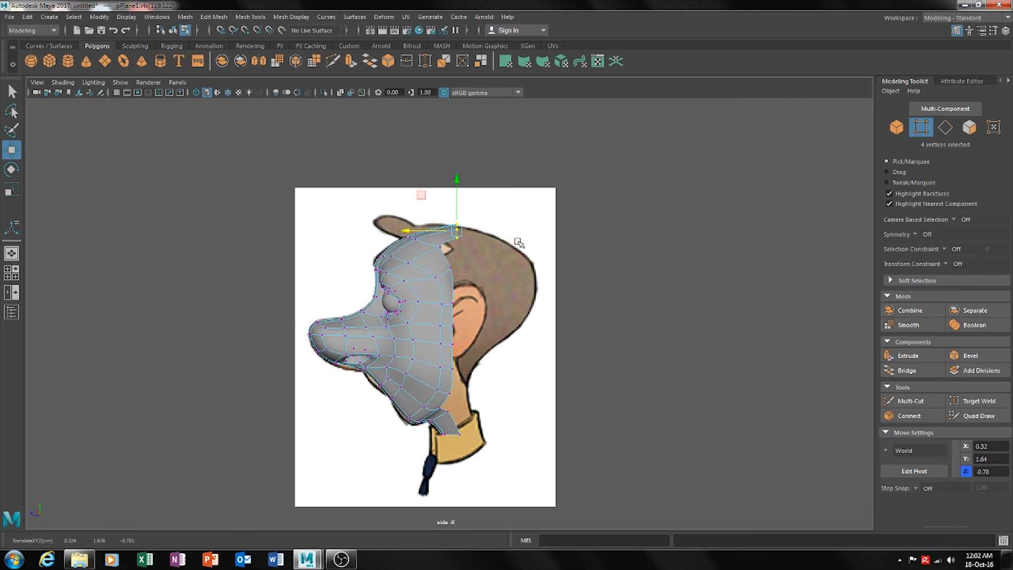
Extrude the three back edges of the skull strip and move them back and down to about Y 1.26, Z -1.62
{"action": "left_click", "coordinate": [945, 132]}
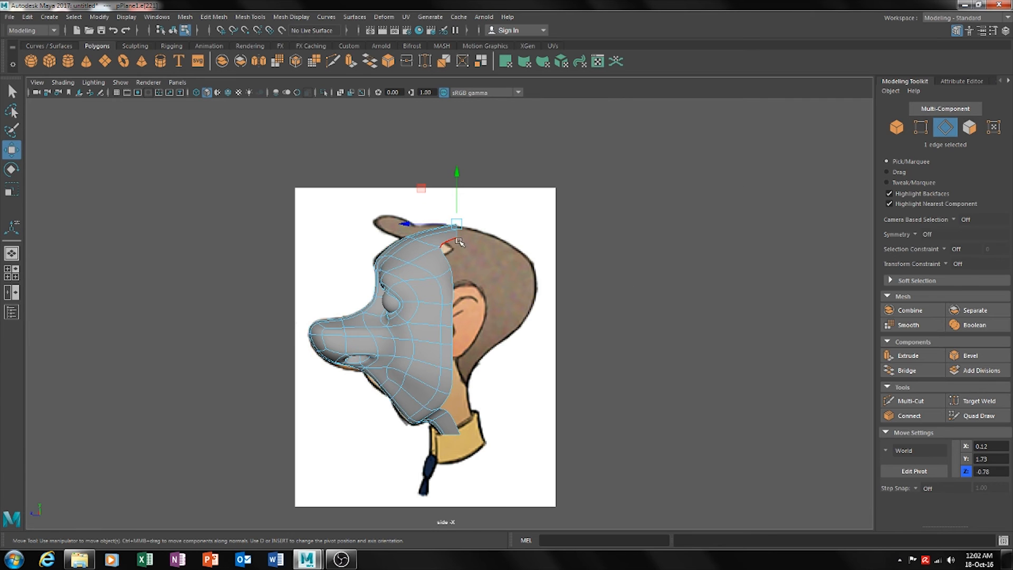
{"action": "double_click", "coordinate": [457, 235]}
{"action": "middle_click_drag", "start_coordinate": [464, 236], "coordinate": [436, 195], "text": "alt"}
{"action": "left_click_drag", "start_coordinate": [436, 396], "coordinate": [458, 397], "text": "ctrl"}
{"action": "left_click_drag", "start_coordinate": [406, 436], "coordinate": [511, 240], "text": "ctrl"}
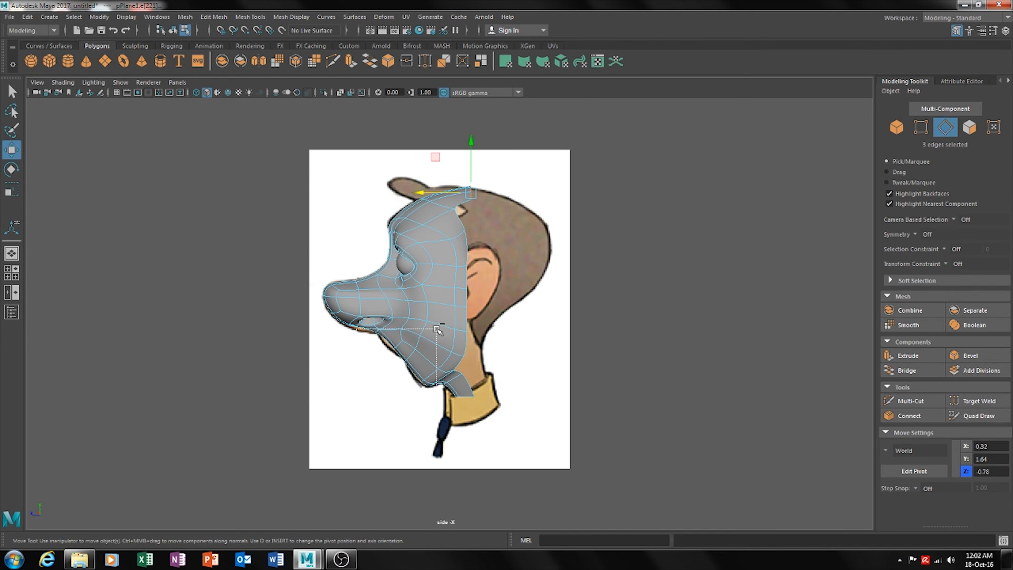
{"action": "scroll", "coordinate": [506, 271], "scroll_direction": "up", "scroll_amount": 2}
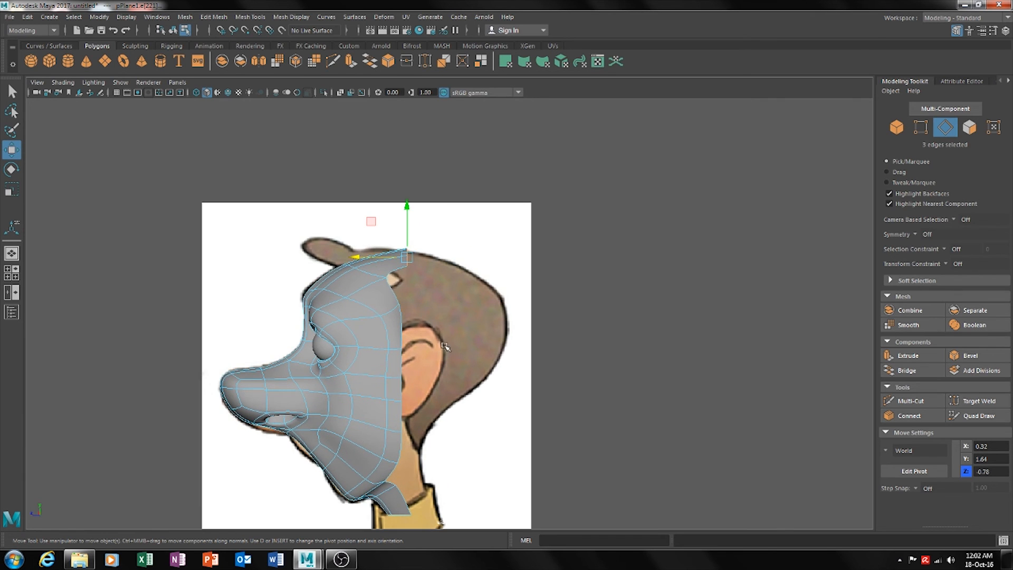
{"action": "middle_click_drag", "start_coordinate": [474, 315], "coordinate": [426, 278], "text": "alt"}
{"action": "key", "text": "ctrl+e"}
{"action": "left_click_drag", "start_coordinate": [337, 227], "coordinate": [419, 240]}
{"action": "left_click_drag", "start_coordinate": [444, 203], "coordinate": [441, 240]}
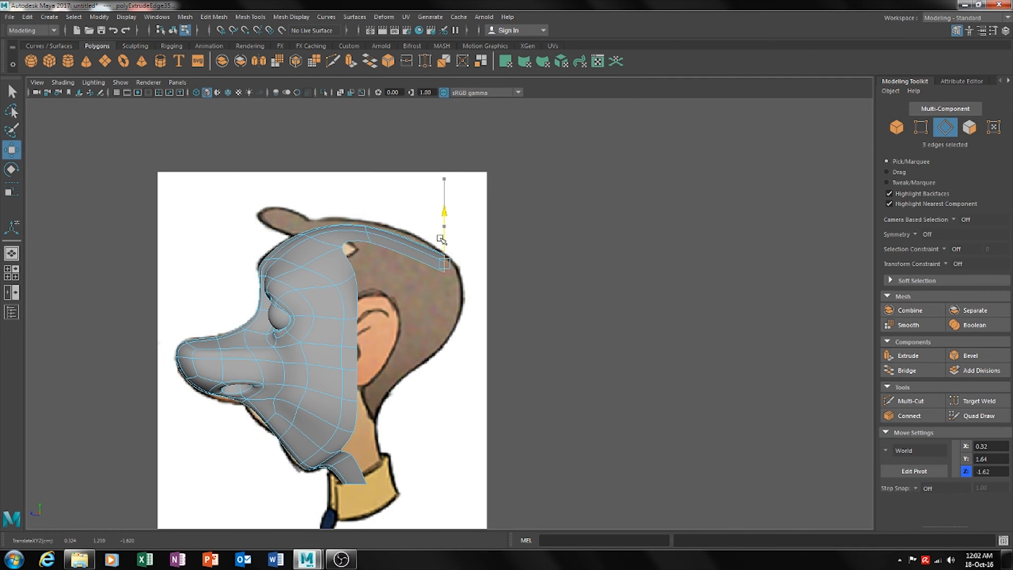
Rotate the newly extruded back edges to follow the reference skull curve and nudge them slightly down
{"action": "key", "text": "e"}
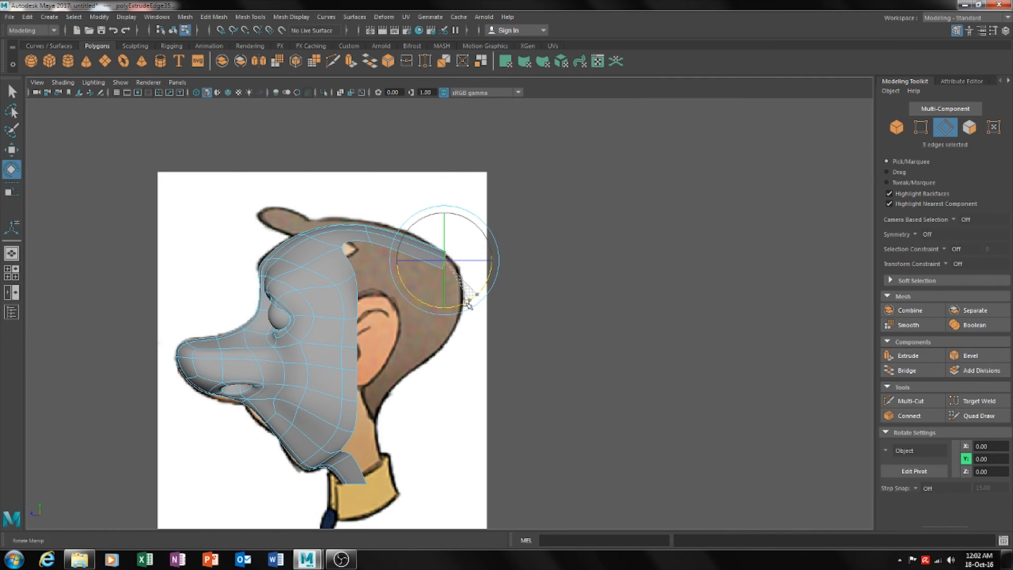
{"action": "key", "text": "w"}
{"action": "mouse_move", "coordinate": [446, 227]}
{"action": "left_mouse_down"}
{"action": "mouse_move", "coordinate": [446, 244]}
{"action": "mouse_move", "coordinate": [443, 231]}
{"action": "left_mouse_up"}
Select the strip's middle row of three edges, move it back to about Z -0.85, tilt it and raise it slightly
{"action": "left_click", "coordinate": [364, 227]}
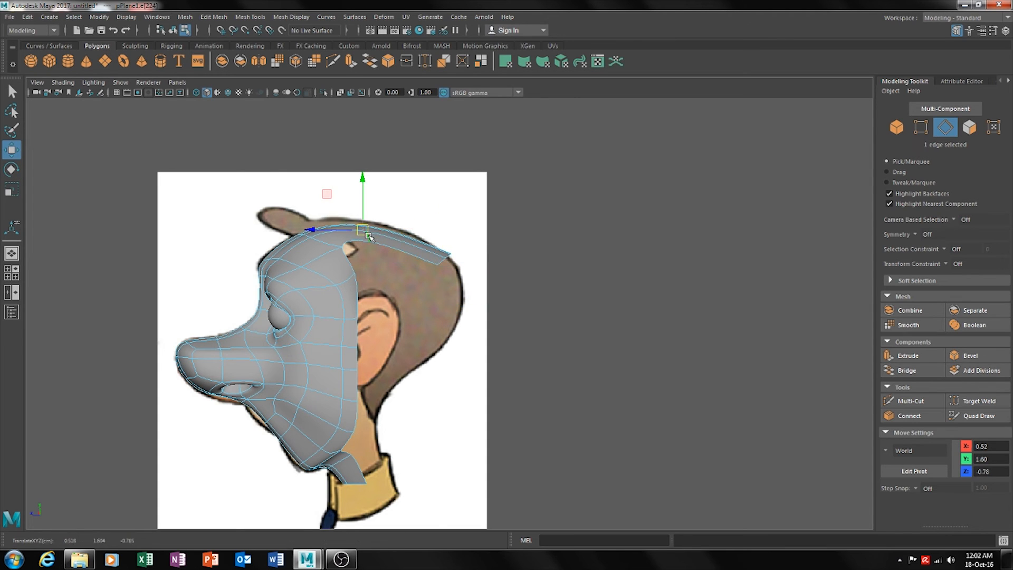
{"action": "left_click_drag", "start_coordinate": [344, 228], "coordinate": [350, 228]}
{"action": "key", "text": "e"}
{"action": "key", "text": "w"}
{"action": "key", "text": "e"}
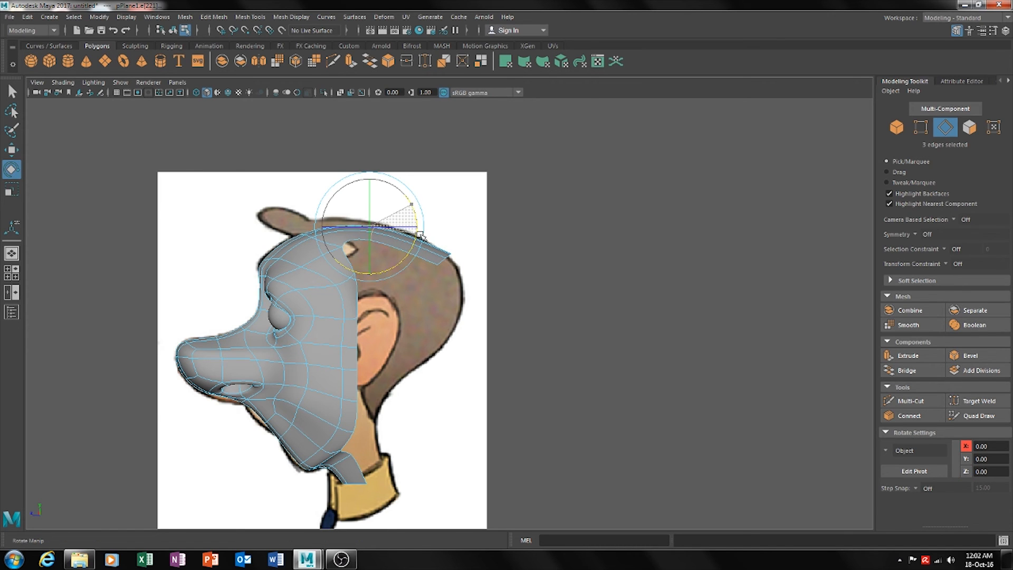
{"action": "key", "text": "w"}
{"action": "left_click_drag", "start_coordinate": [374, 199], "coordinate": [371, 193]}
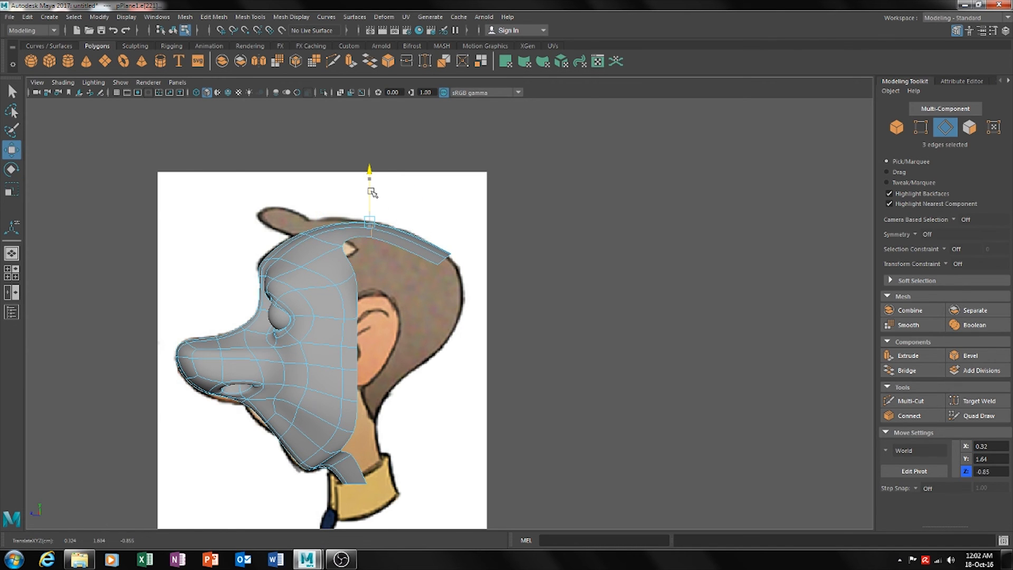
Select the four vertices at the back end of the skull strip and lower them to about Y 1.23
{"action": "middle_click_drag", "start_coordinate": [485, 285], "coordinate": [420, 269], "text": "alt"}
{"action": "scroll", "coordinate": [419, 270], "scroll_direction": "up", "scroll_amount": 2}
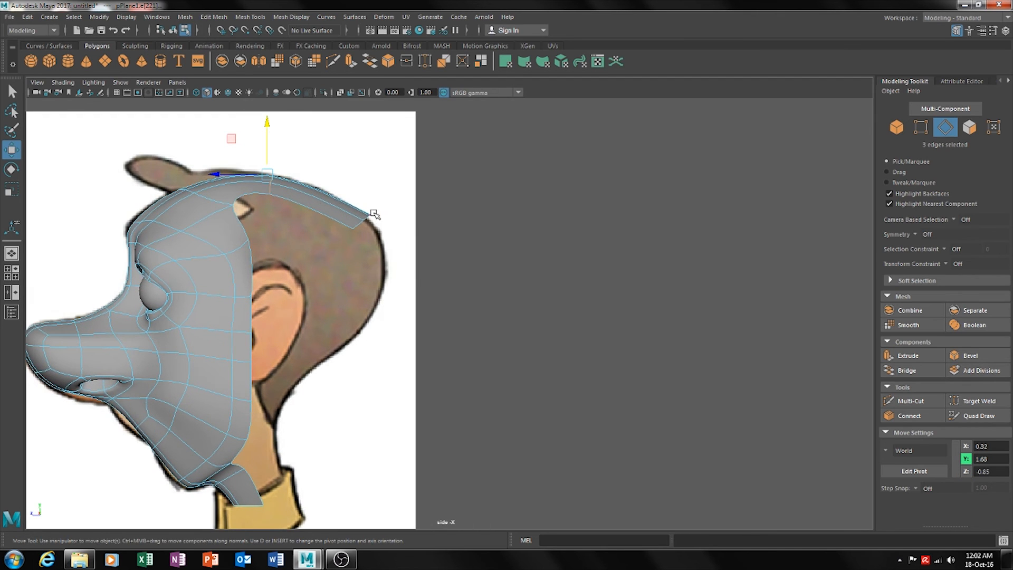
{"action": "left_click", "coordinate": [919, 128]}
{"action": "left_click_drag", "start_coordinate": [423, 202], "coordinate": [330, 266]}
{"action": "left_click_drag", "start_coordinate": [363, 196], "coordinate": [362, 205]}
{"action": "middle_click_drag", "start_coordinate": [393, 241], "coordinate": [451, 230], "text": "alt"}
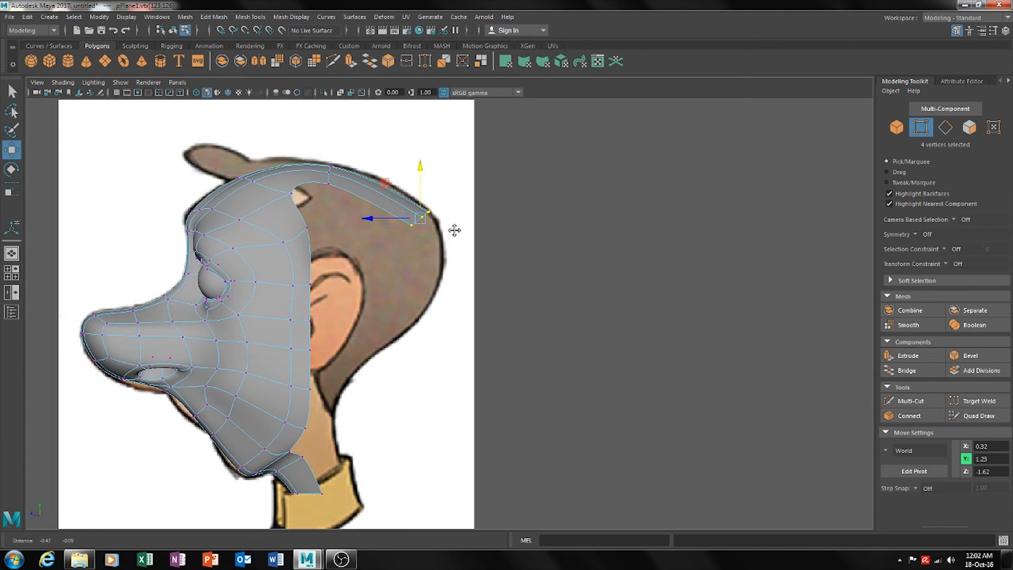
Extrude the strip's three back end edges down to about Y 0.82, Z -1.71 and rotate them to follow the reference skull curve
{"action": "left_click", "coordinate": [943, 132]}
{"action": "left_click", "coordinate": [420, 220]}
{"action": "double_click", "coordinate": [430, 215]}
{"action": "scroll", "coordinate": [444, 214], "scroll_direction": "down", "scroll_amount": 5}
{"action": "left_click_drag", "start_coordinate": [438, 213], "coordinate": [280, 404]}
{"action": "scroll", "coordinate": [517, 285], "scroll_direction": "up", "scroll_amount": 5}
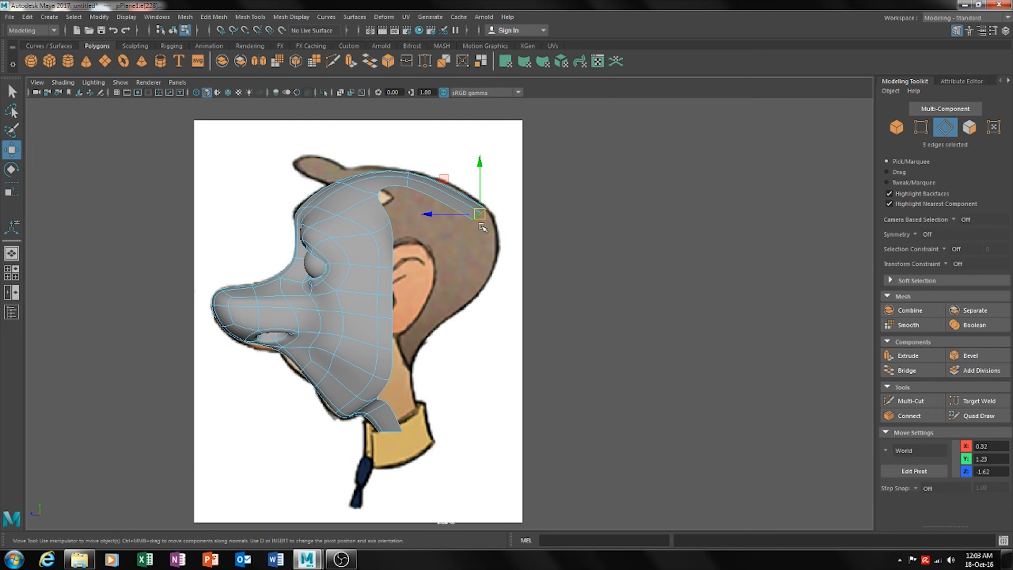
{"action": "key", "text": "ctrl+e"}
{"action": "key", "text": "w"}
{"action": "left_click_drag", "start_coordinate": [480, 191], "coordinate": [472, 257]}
{"action": "key", "text": "e"}
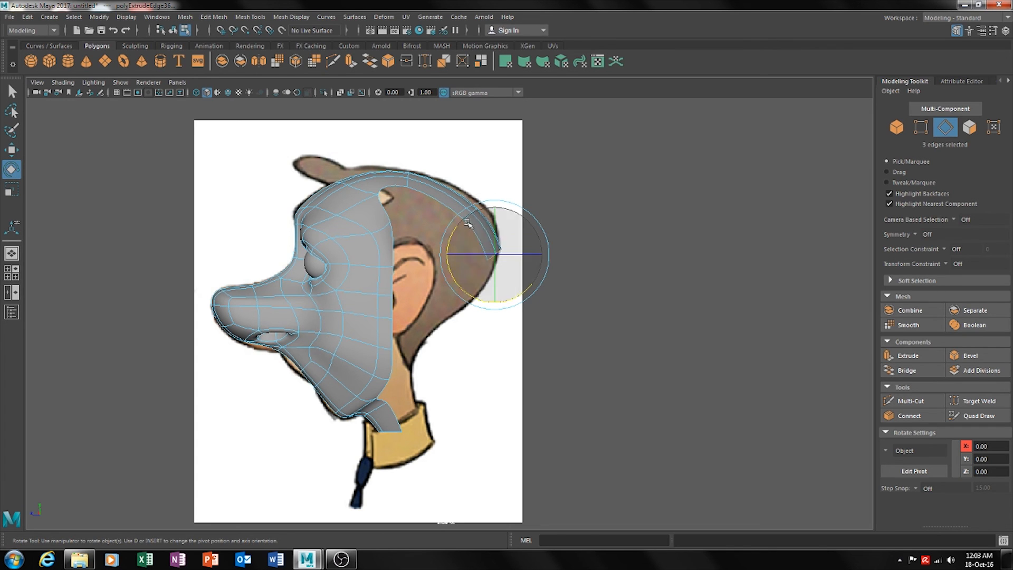
Select the four vertices where the last extrusion starts and move them up and back to about Y 1.28, Z -1.73
{"action": "key", "text": "w"}
{"action": "left_click_drag", "start_coordinate": [473, 257], "coordinate": [489, 185]}
{"action": "key", "text": "F9"}
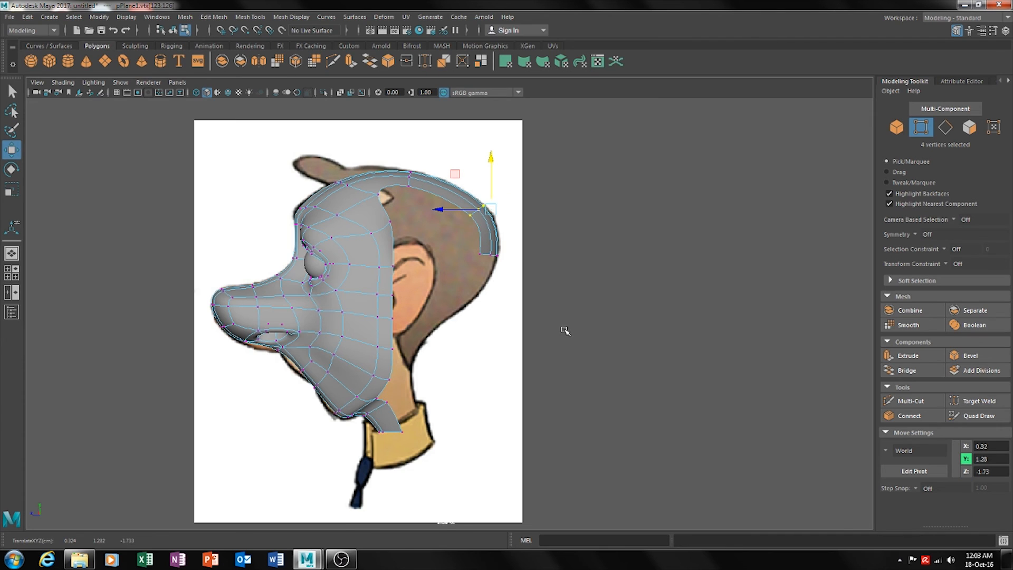
{"action": "middle_click_drag", "start_coordinate": [565, 331], "coordinate": [608, 309], "text": "alt"}
Extrude the strip's three lower end edges down and forward to about Y 0.36, Z -1.43, rotating them to follow the skull outline
{"action": "key", "text": "F10"}
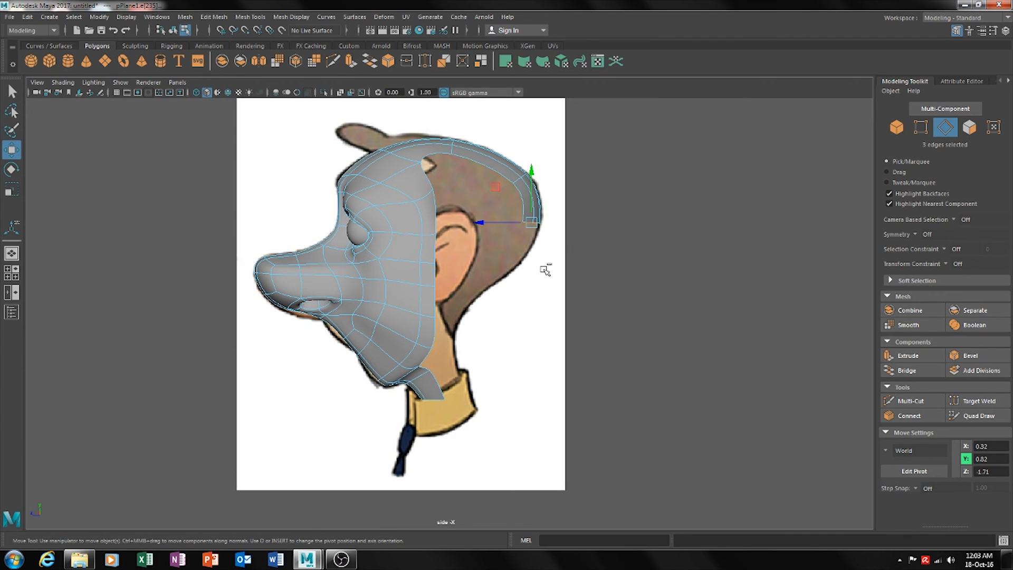
{"action": "key", "text": "ctrl+e"}
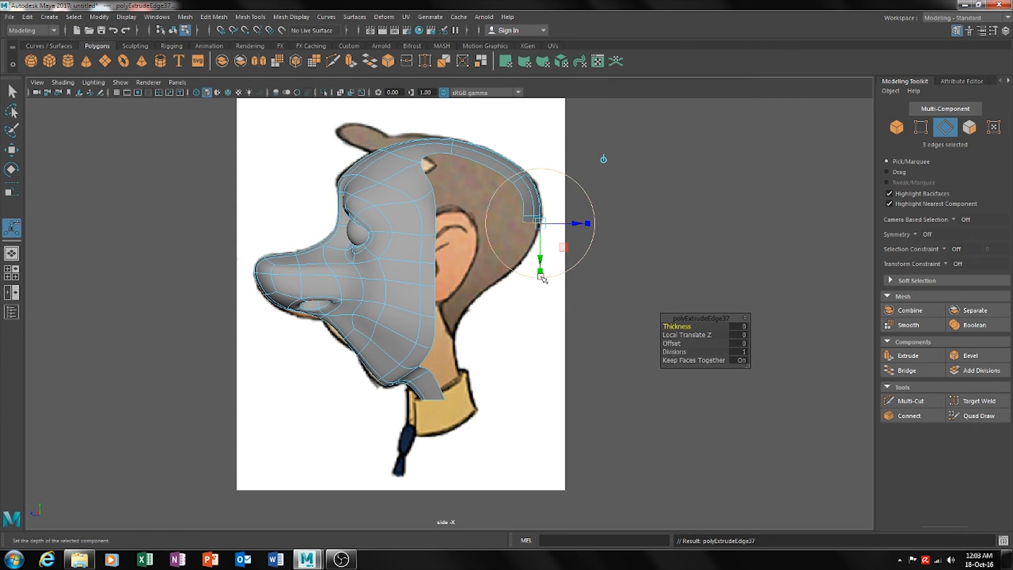
{"action": "key", "text": "w"}
{"action": "left_click_drag", "start_coordinate": [512, 224], "coordinate": [503, 256]}
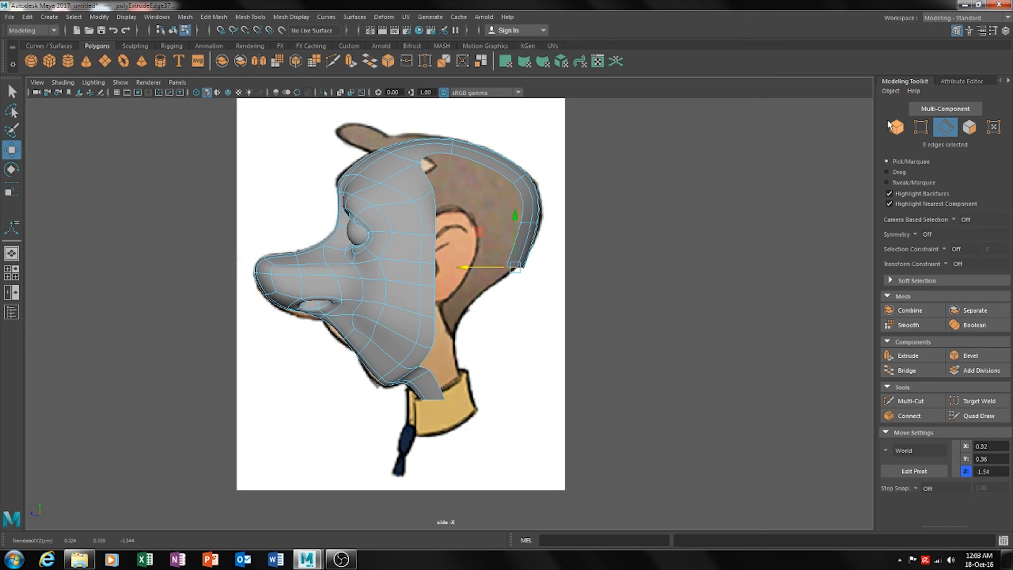
{"action": "key", "text": "e"}
{"action": "key", "text": "w"}
{"action": "left_click_drag", "start_coordinate": [510, 267], "coordinate": [495, 257]}
Select the row of four vertices above the strip's lower end and move it to about Y 0.74, Z -1.78
{"action": "left_click", "coordinate": [919, 130]}
{"action": "left_click_drag", "start_coordinate": [587, 212], "coordinate": [508, 224]}
{"action": "left_click_drag", "start_coordinate": [540, 194], "coordinate": [541, 202]}
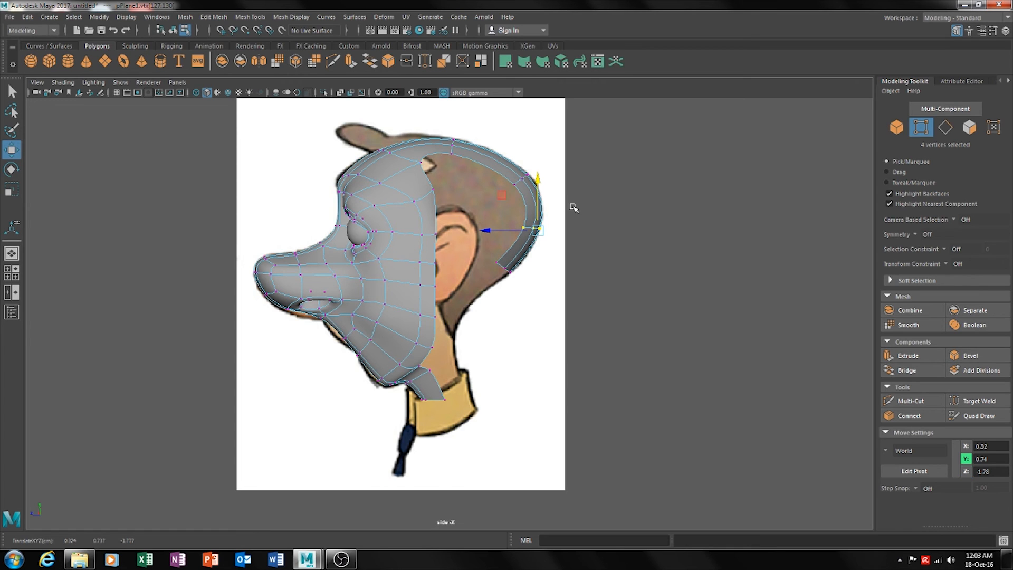
Extrude the strip's three end edges toward the nape, to about Y -0.04, Z -0.97
{"action": "left_click", "coordinate": [945, 127]}
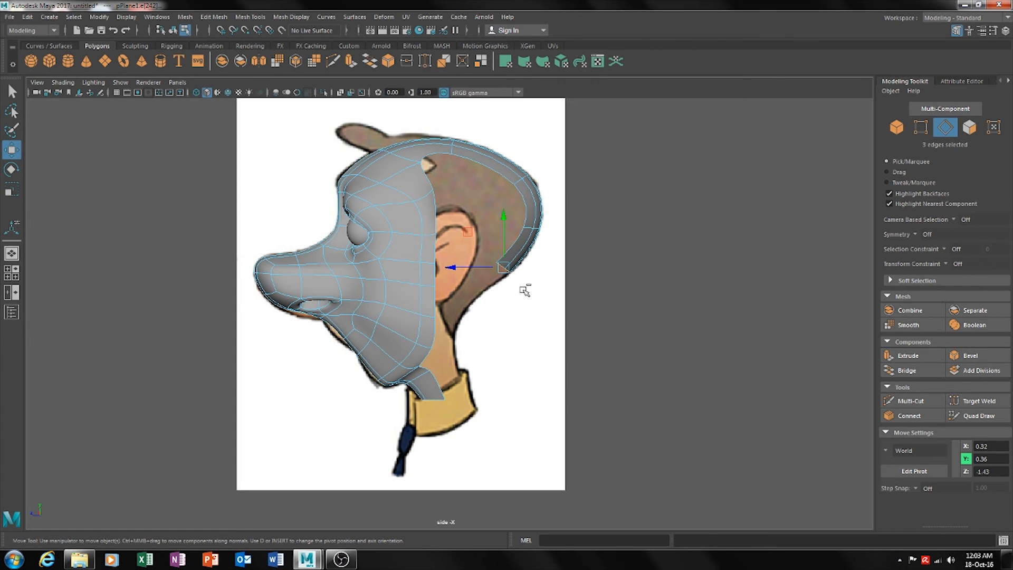
{"action": "key", "text": "ctrl+e"}
{"action": "left_click_drag", "start_coordinate": [483, 267], "coordinate": [460, 281]}
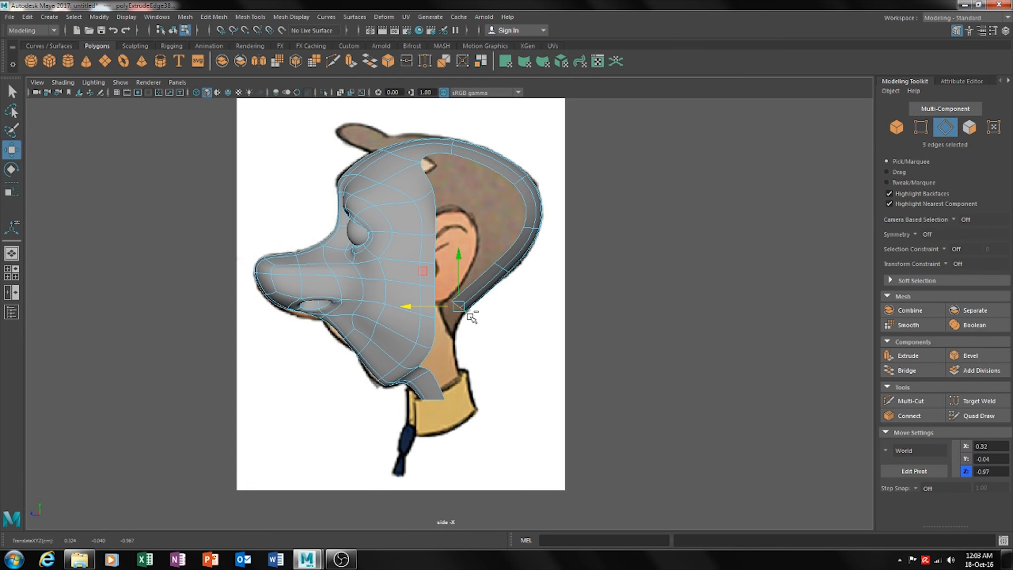
Extrude the nape edges down the neck to about Y -0.46, Z -0.83 and scale them flat vertically
{"action": "key", "text": "ctrl+e"}
{"action": "key", "text": "w"}
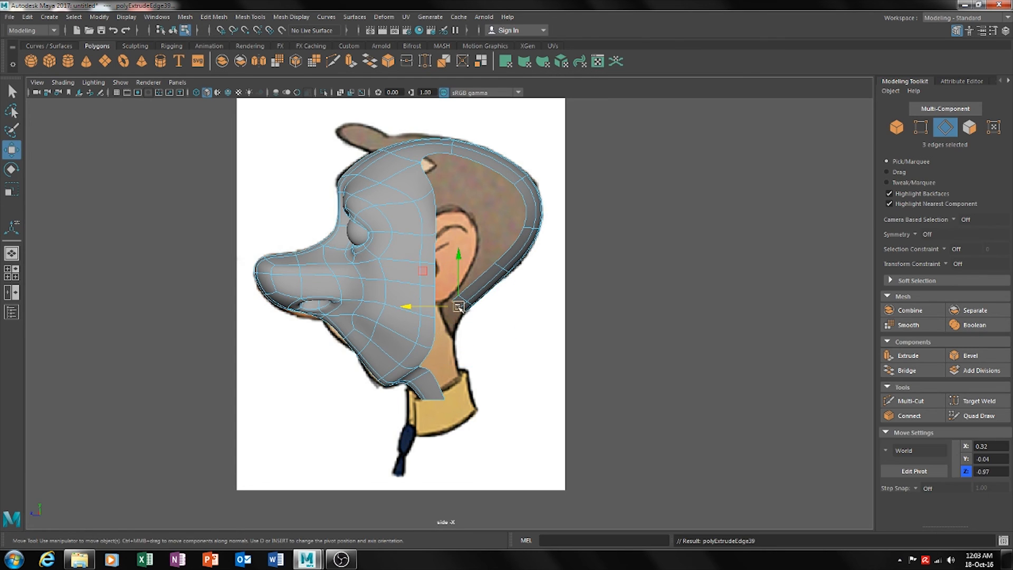
{"action": "left_click_drag", "start_coordinate": [461, 289], "coordinate": [465, 314]}
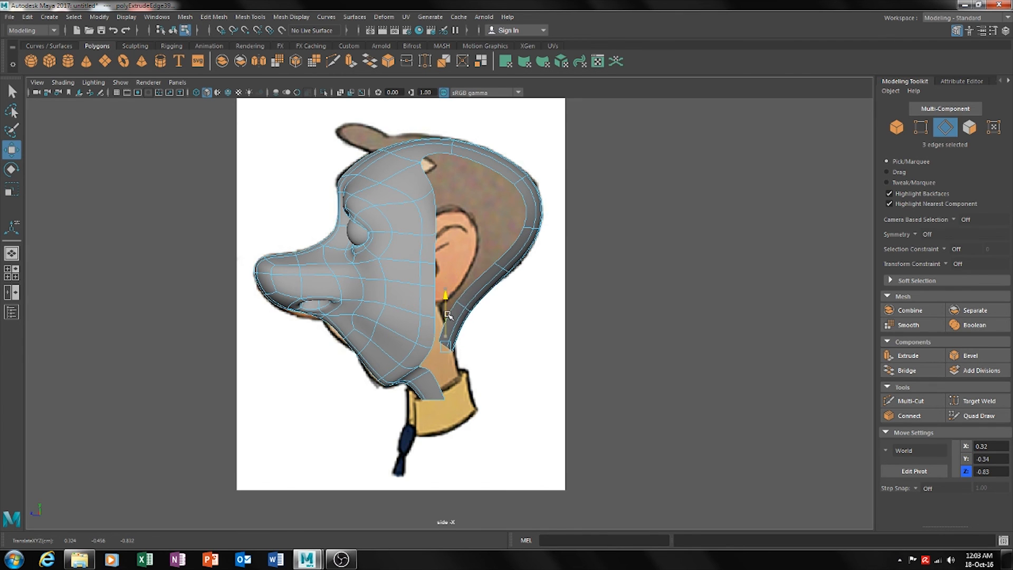
{"action": "key", "text": "r"}
{"action": "left_click_drag", "start_coordinate": [450, 399], "coordinate": [449, 379]}
{"action": "key", "text": "w"}
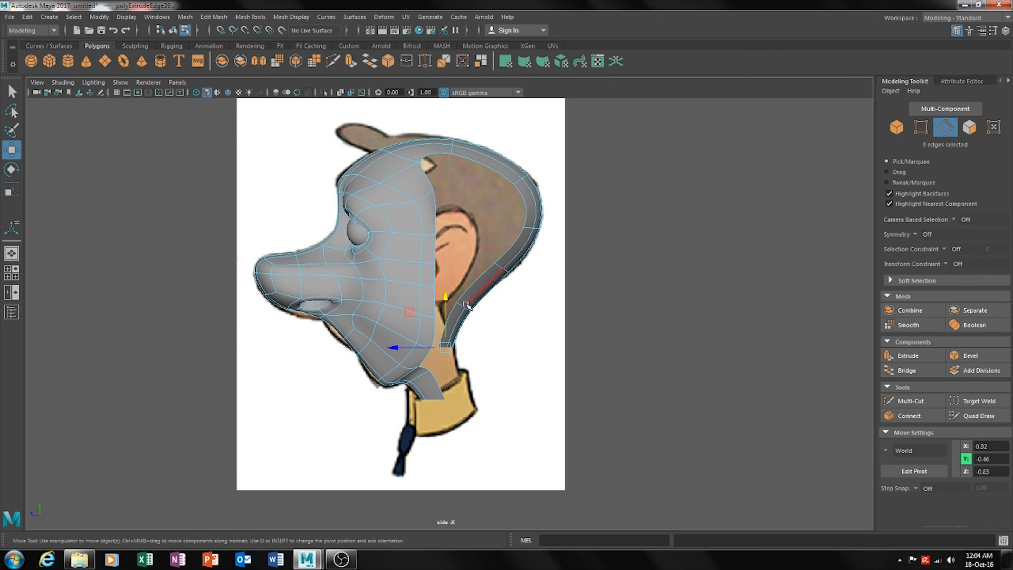
Select the four nape vertices above the neck end and move them forward to about Z -0.87
{"action": "left_click", "coordinate": [920, 127]}
{"action": "left_click_drag", "start_coordinate": [458, 332], "coordinate": [428, 305]}
{"action": "scroll", "coordinate": [589, 274], "scroll_direction": "up", "scroll_amount": 2}
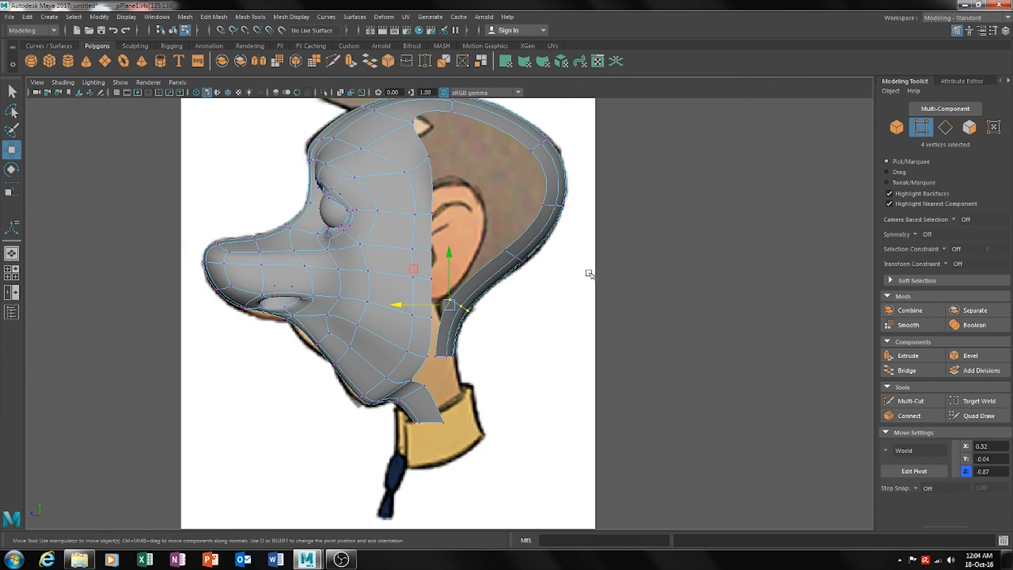
In the perspective view, select two side border vertices on the back of the skull strip and shift them along X
{"action": "scroll", "coordinate": [674, 280], "scroll_direction": "down", "scroll_amount": 5}
{"action": "scroll", "coordinate": [568, 273], "scroll_direction": "up", "scroll_amount": 1}
{"action": "key", "text": "space"}
{"action": "left_click_drag", "start_coordinate": [538, 271], "coordinate": [539, 230]}
{"action": "left_click_drag", "start_coordinate": [528, 295], "coordinate": [512, 315], "text": "alt"}
{"action": "left_click_drag", "start_coordinate": [516, 355], "coordinate": [579, 266], "text": "alt"}
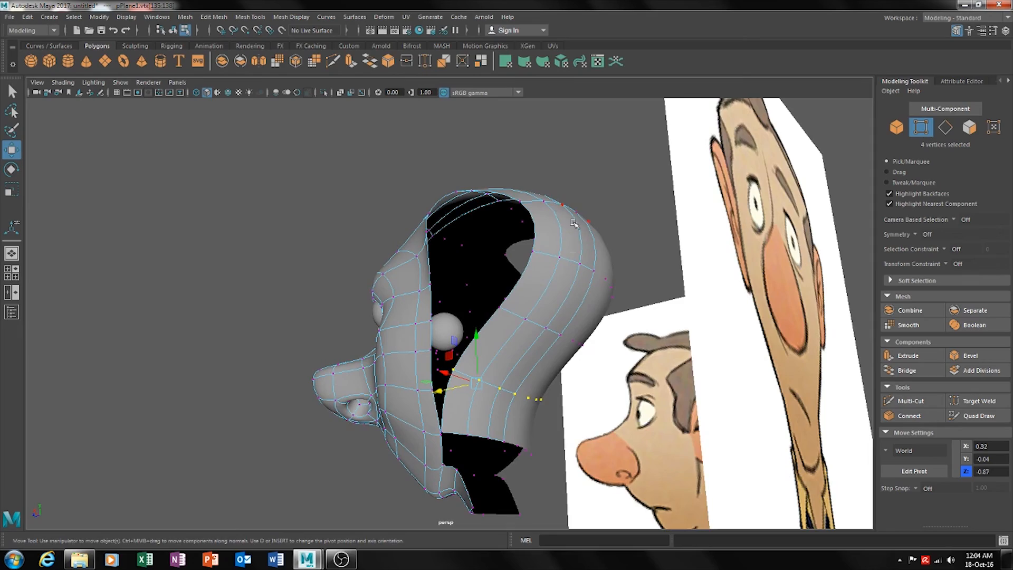
{"action": "left_click_drag", "start_coordinate": [546, 228], "coordinate": [563, 325], "text": "alt"}
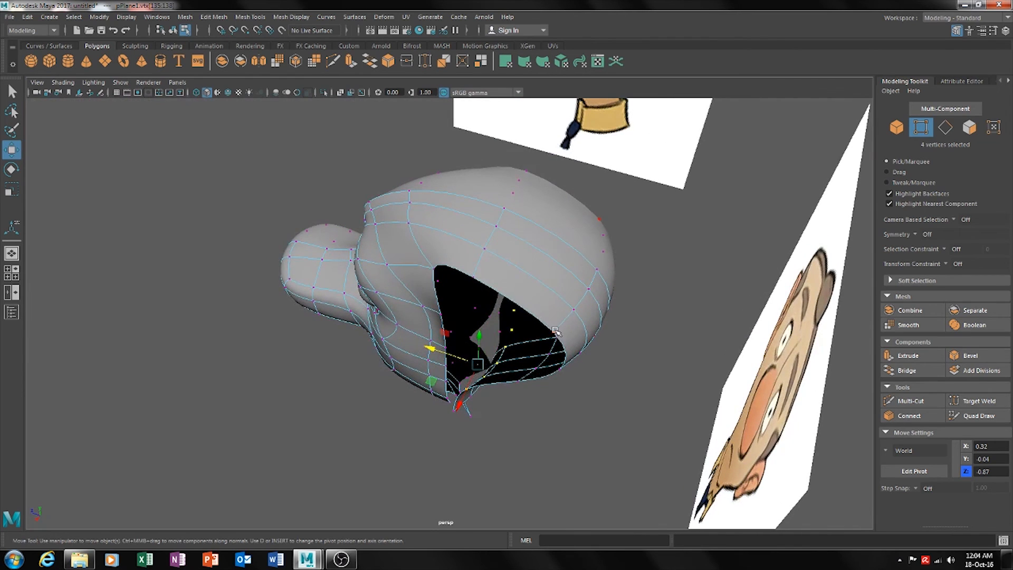
{"action": "mouse_move", "coordinate": [579, 380]}
{"action": "left_mouse_down", "text": "alt"}
{"action": "mouse_move", "coordinate": [586, 387]}
{"action": "mouse_move", "coordinate": [566, 390]}
{"action": "left_mouse_up", "text": "alt"}
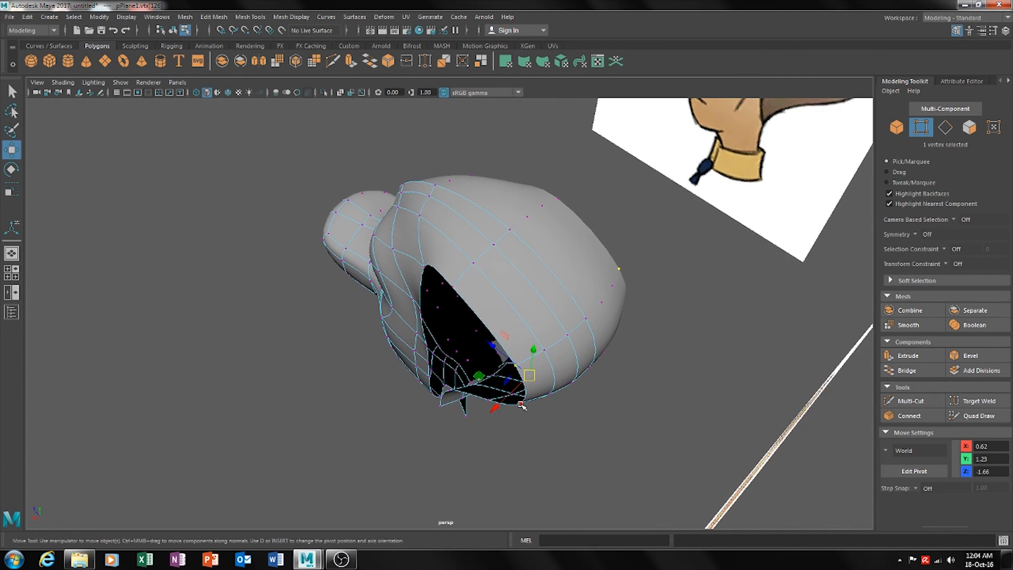
{"action": "left_click_drag", "start_coordinate": [527, 403], "coordinate": [552, 314], "text": "alt"}
{"action": "left_click", "coordinate": [573, 324]}
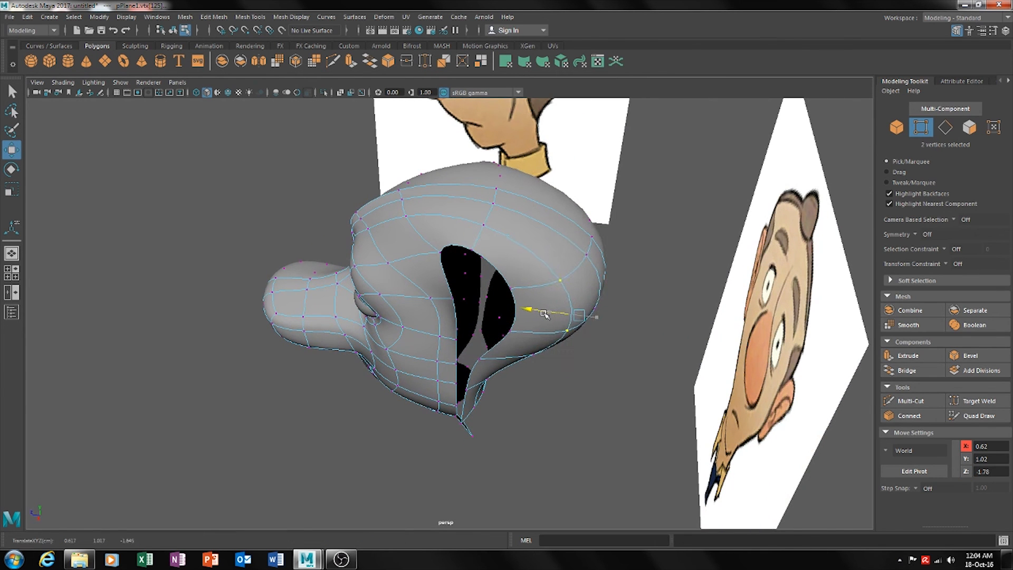
Adjust the upper back border vertex of the side opening sideways to smooth the skull's contour, then clear the selection
{"action": "left_click_drag", "start_coordinate": [590, 360], "coordinate": [629, 335], "text": "alt"}
{"action": "left_click", "coordinate": [515, 323], "text": "shift"}
{"action": "left_click", "coordinate": [604, 348]}
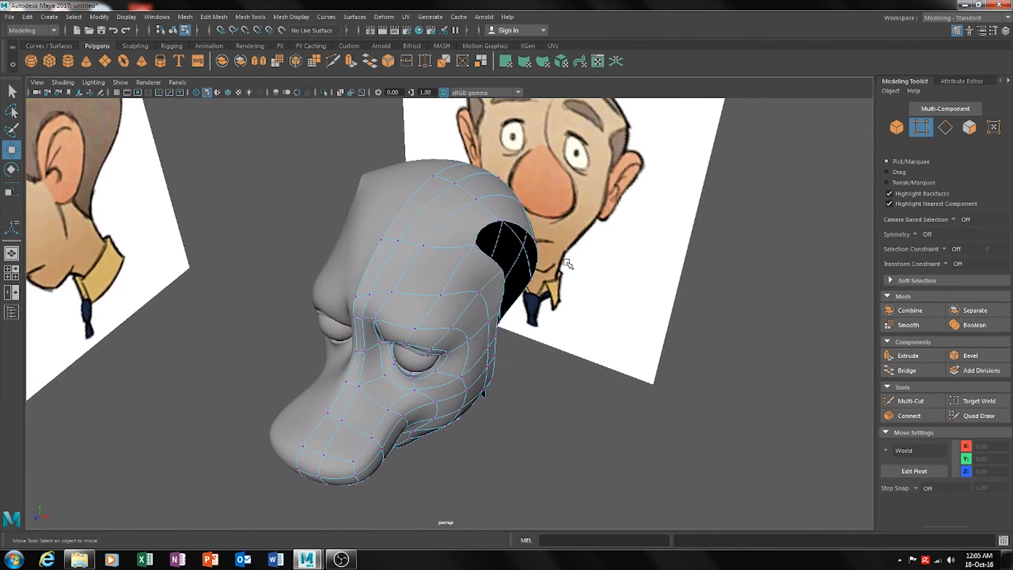
{"action": "left_click", "coordinate": [534, 239]}
{"action": "left_click_drag", "start_coordinate": [580, 270], "coordinate": [572, 270]}
{"action": "left_click_drag", "start_coordinate": [580, 307], "coordinate": [529, 310], "text": "alt"}
{"action": "left_click", "coordinate": [565, 352]}
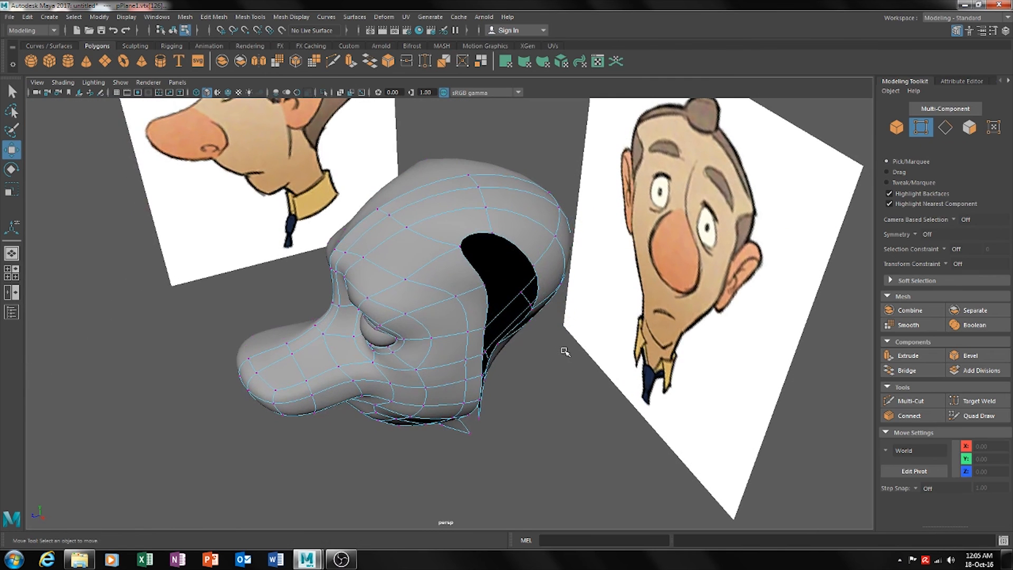
Bridge the facing edge pairs between the face's side border and the skull strip, from the opening's top down to the nape
{"action": "left_click", "coordinate": [948, 130]}
{"action": "left_click", "coordinate": [484, 258]}
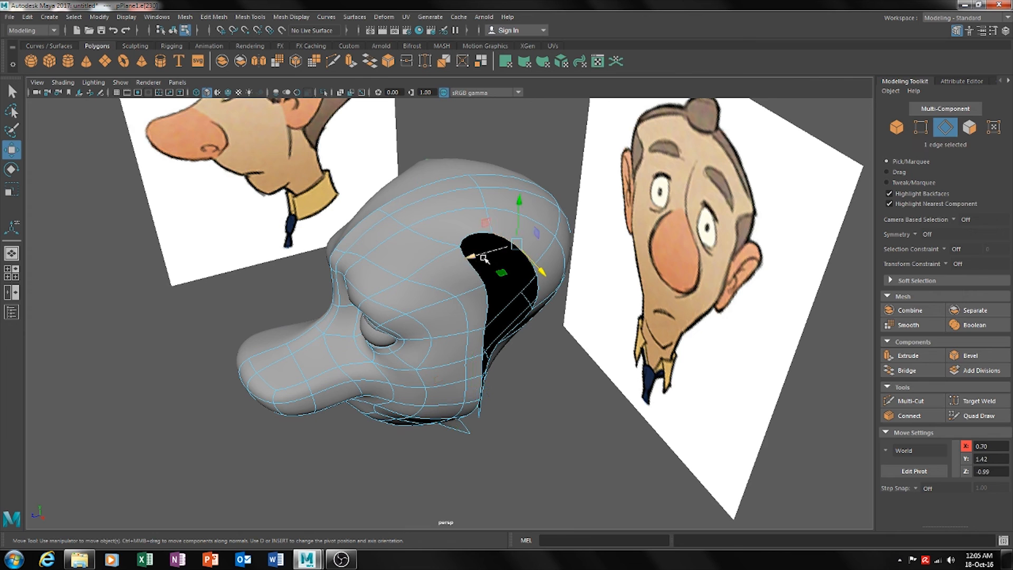
{"action": "left_click", "coordinate": [476, 269], "text": "shift"}
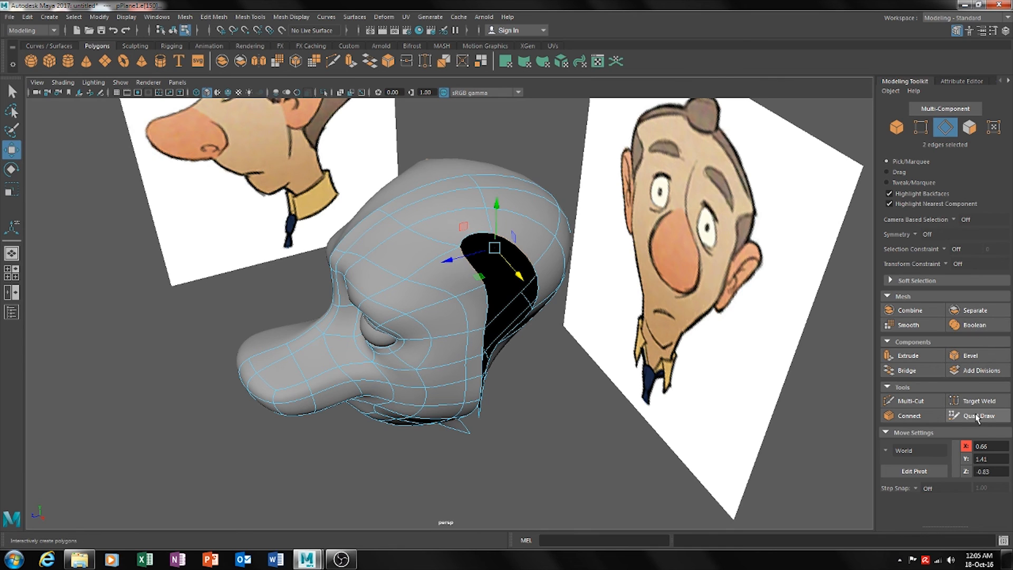
{"action": "left_click", "coordinate": [924, 372]}
{"action": "left_click_drag", "start_coordinate": [441, 287], "coordinate": [470, 290], "text": "alt"}
{"action": "left_click", "coordinate": [483, 287]}
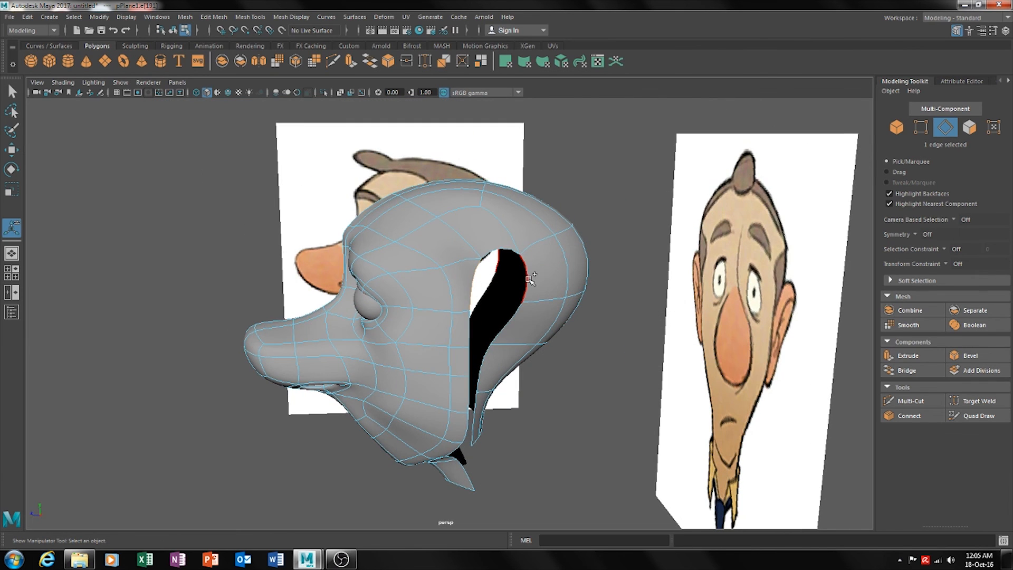
{"action": "key", "text": "g"}
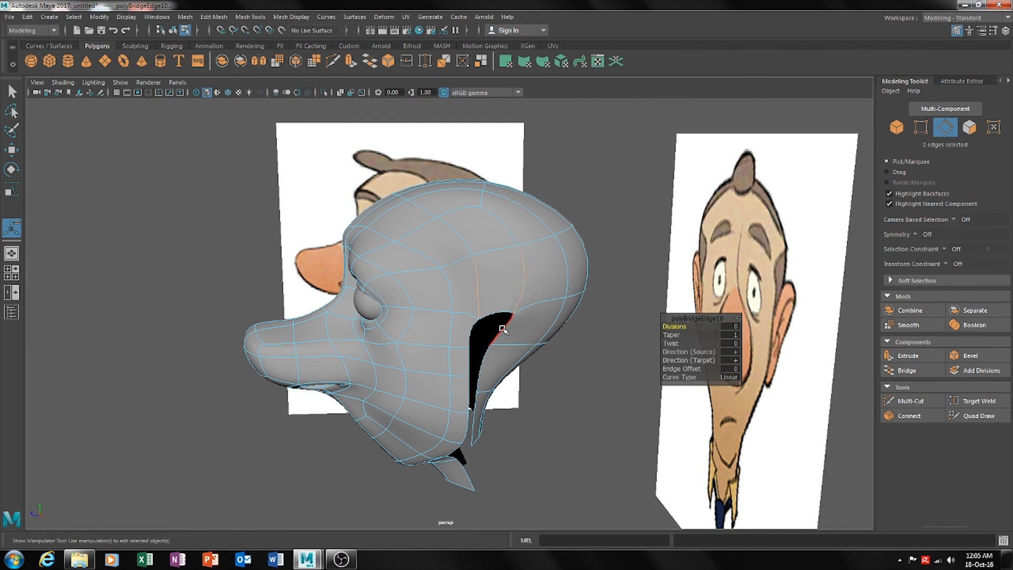
{"action": "left_click", "coordinate": [501, 329]}
{"action": "key", "text": "g"}
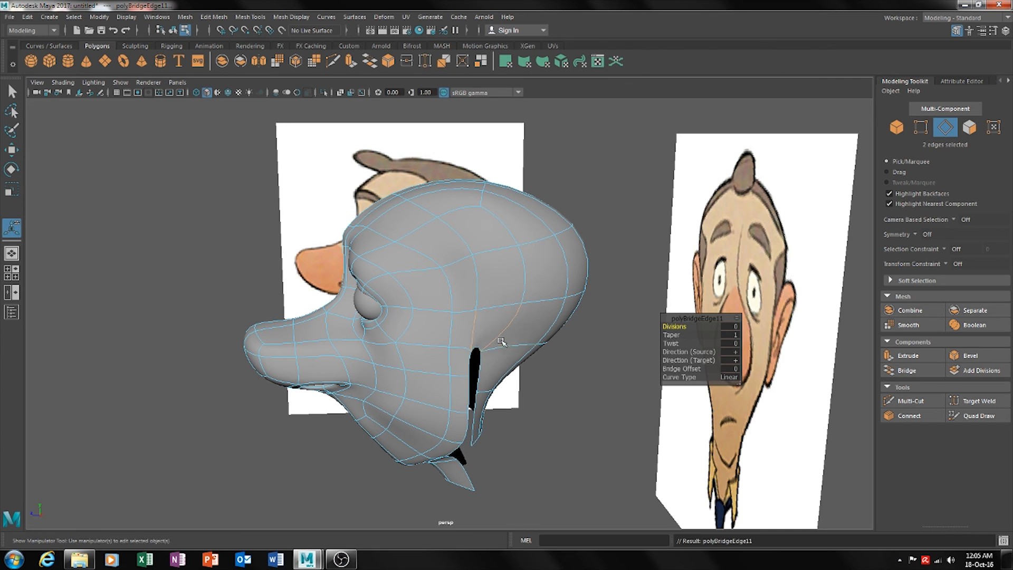
Insert an edge loop across the lower back strip above the neck so its side border matches the face's edges
{"action": "left_click_drag", "start_coordinate": [497, 371], "coordinate": [535, 393], "text": "alt"}
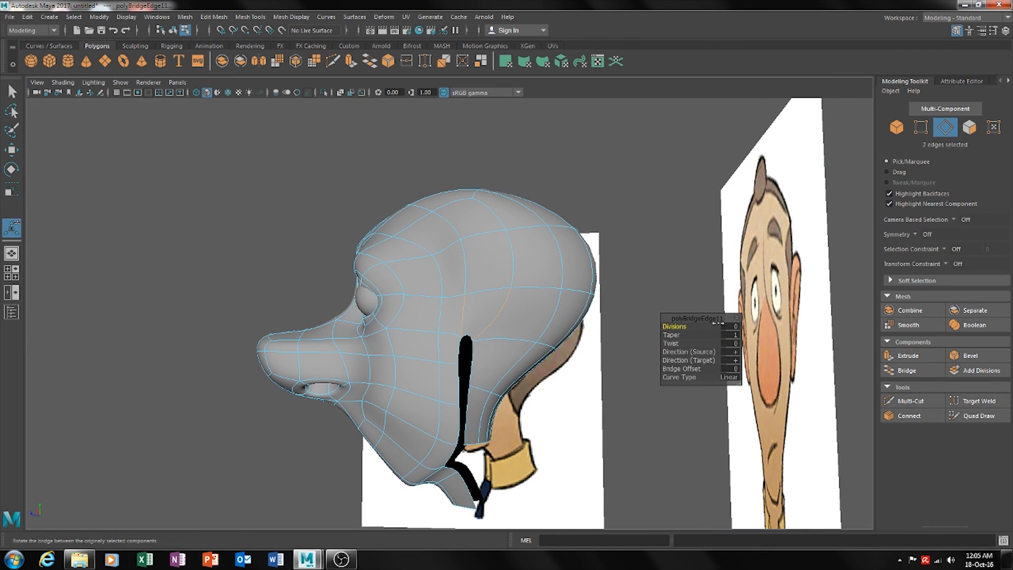
{"action": "left_click", "coordinate": [471, 359]}
{"action": "key", "text": "w"}
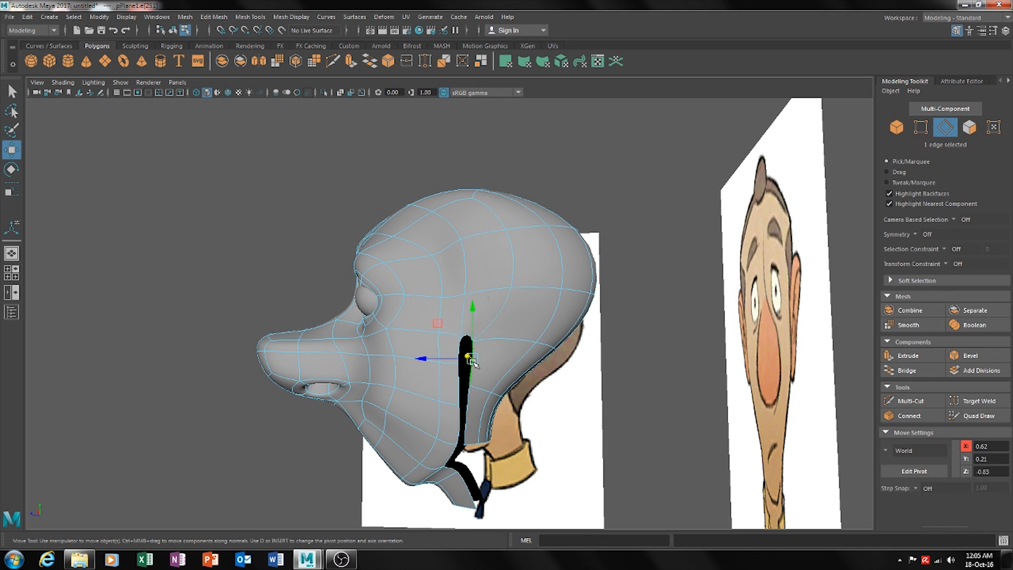
{"action": "left_click_drag", "start_coordinate": [607, 377], "coordinate": [563, 368], "text": "alt"}
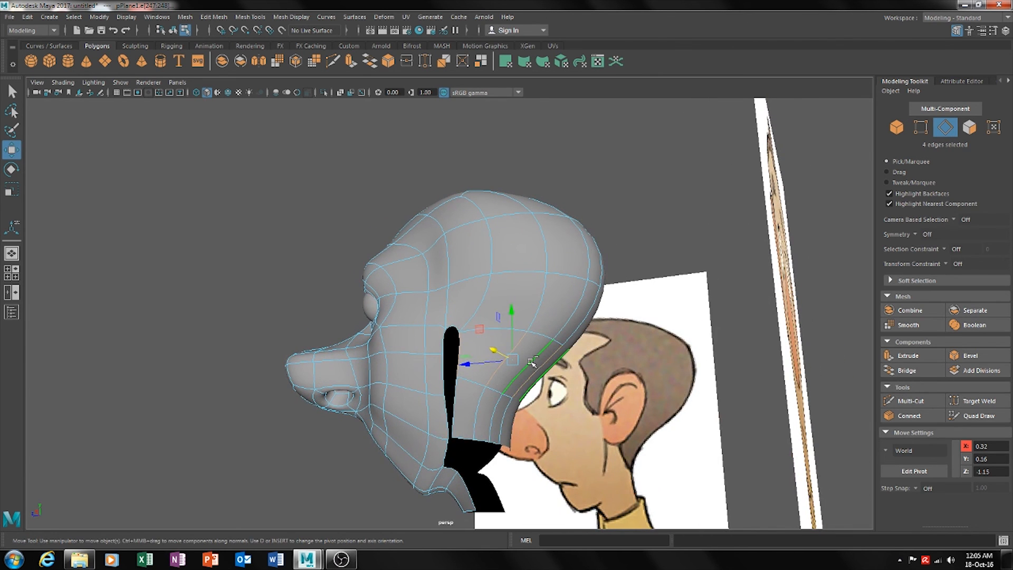
{"action": "right_click", "coordinate": [531, 363], "text": "shift"}
{"action": "left_click", "coordinate": [540, 434]}
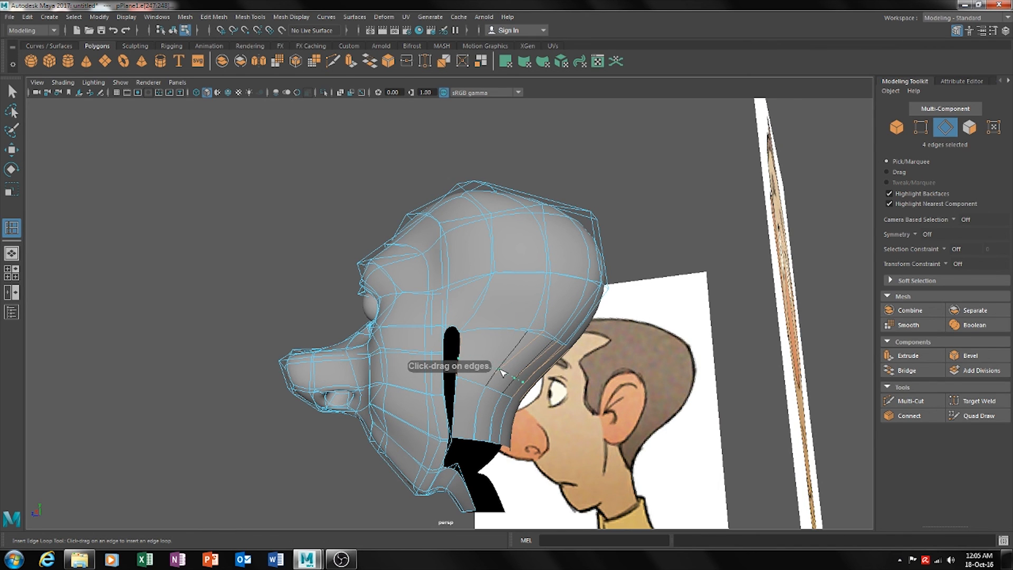
{"action": "left_click_drag", "start_coordinate": [505, 372], "coordinate": [615, 403], "text": "alt"}
{"action": "key", "text": "w"}
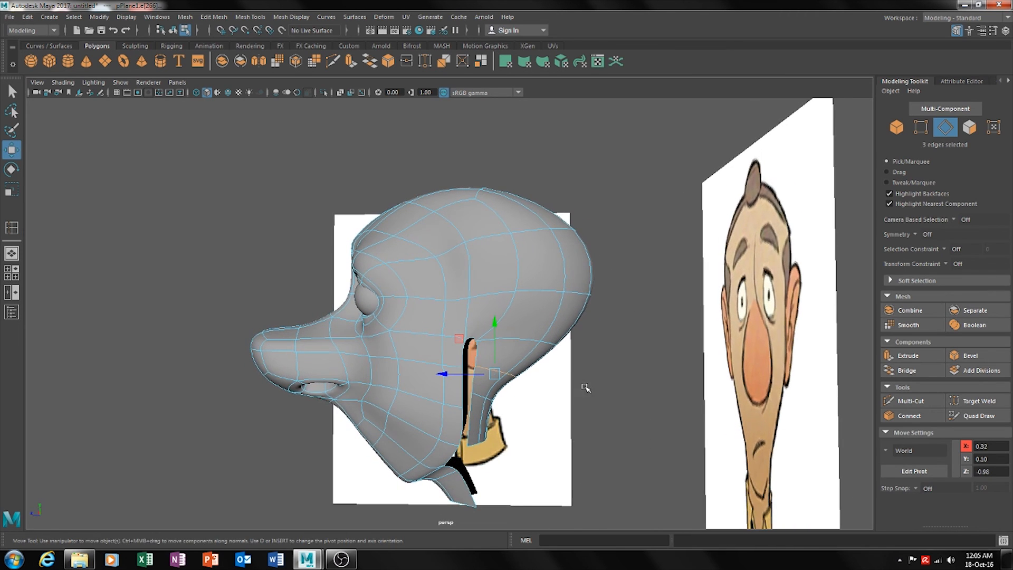
Bridge the remaining facing edge pairs between the jaw's side border and the neck strip to close the narrow slit
{"action": "left_click_drag", "start_coordinate": [546, 382], "coordinate": [499, 433], "text": "alt"}
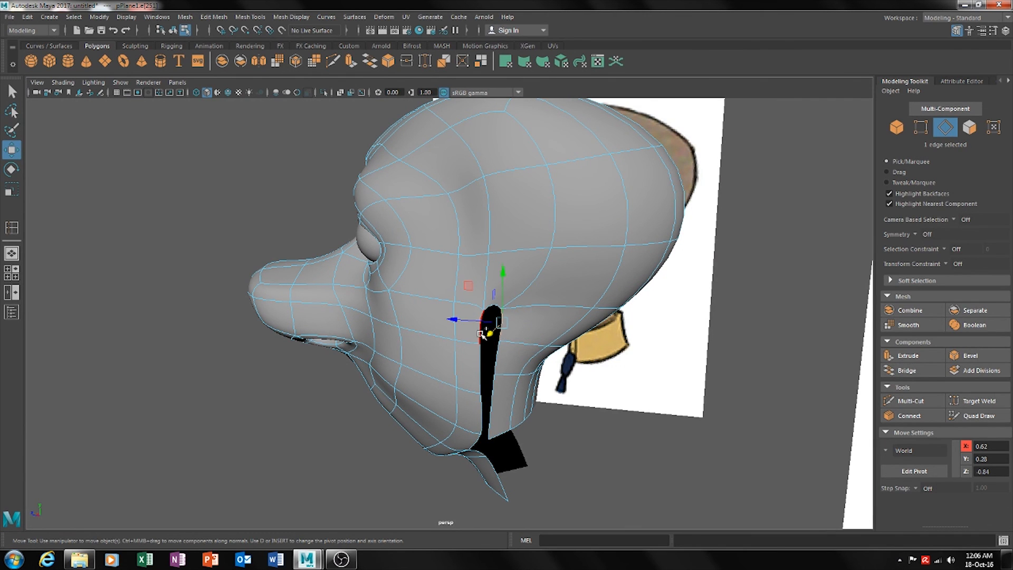
{"action": "key", "text": "t"}
{"action": "left_click", "coordinate": [493, 370]}
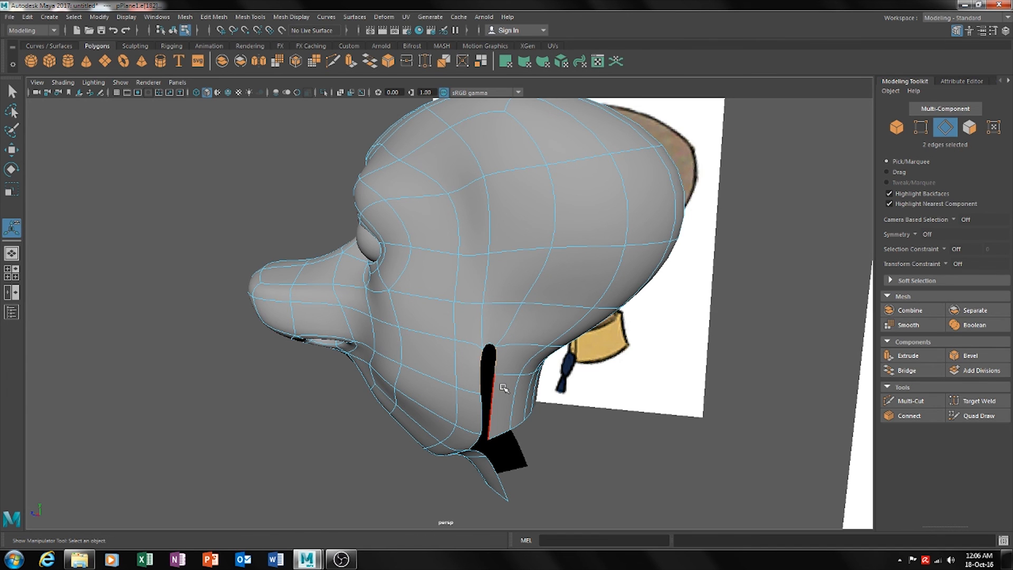
{"action": "key", "text": "g"}
{"action": "left_click", "coordinate": [489, 412]}
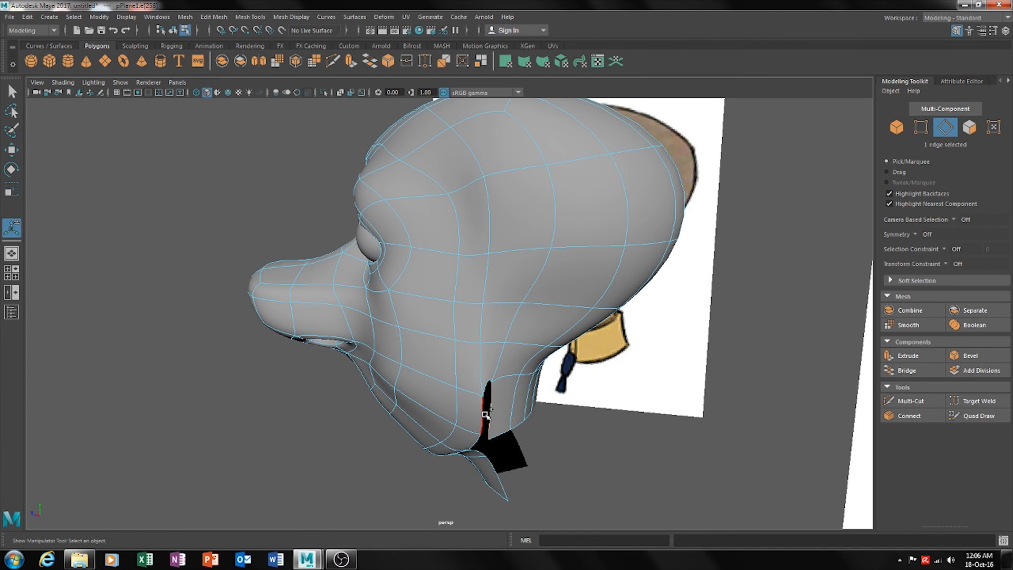
{"action": "key", "text": "g"}
Switch to vertex editing and reposition the lower corner vertex where the jaw meets the back of the neck
{"action": "left_click_drag", "start_coordinate": [600, 455], "coordinate": [517, 441], "text": "alt"}
{"action": "key", "text": "w"}
{"action": "right_click", "coordinate": [482, 255]}
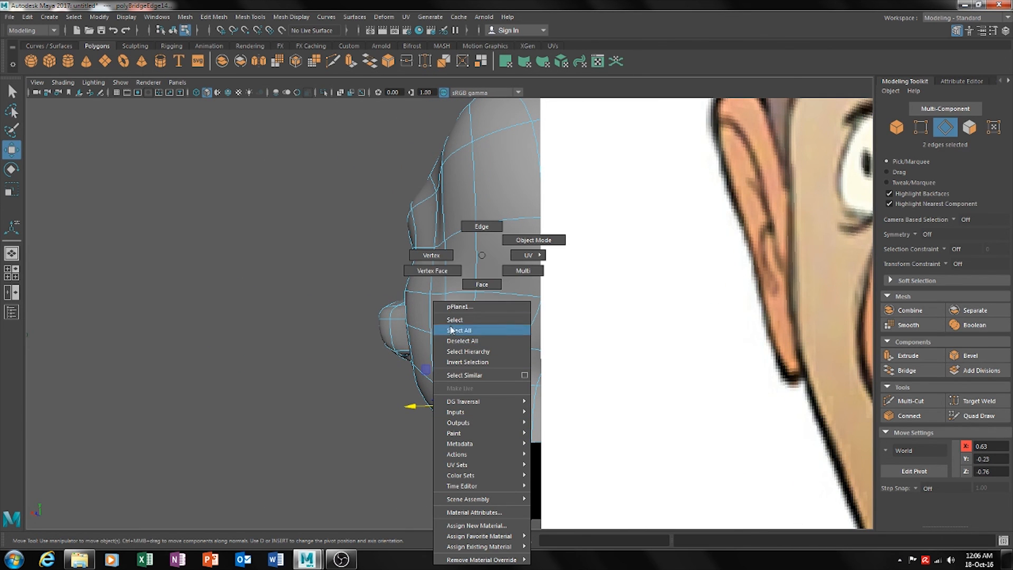
{"action": "left_click", "coordinate": [438, 257]}
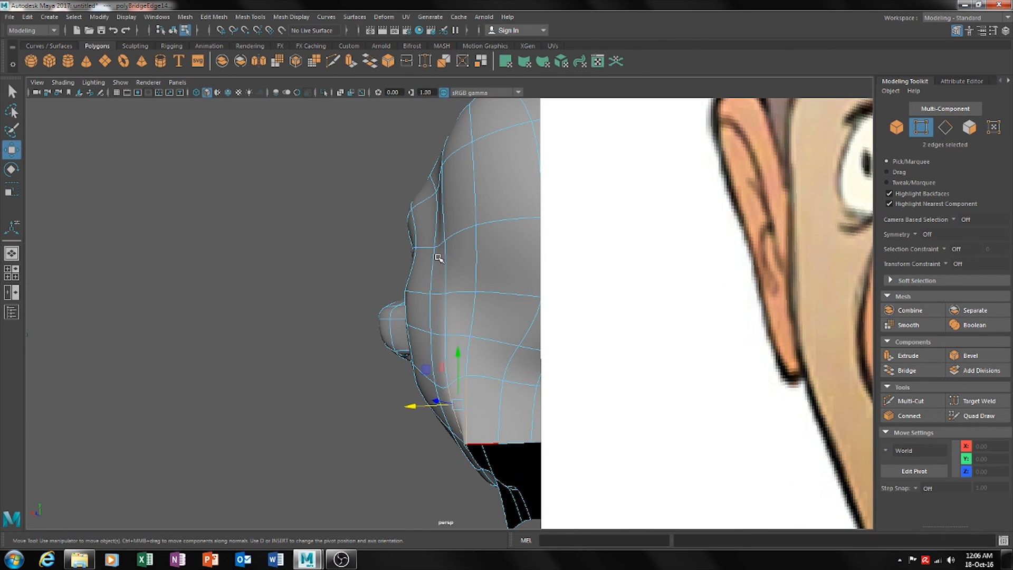
{"action": "left_click", "coordinate": [466, 444]}
{"action": "left_click_drag", "start_coordinate": [414, 445], "coordinate": [643, 435]}
{"action": "left_click", "coordinate": [501, 436]}
{"action": "left_click", "coordinate": [495, 435]}
Pull the vertex at the side end of the back neck border inward to narrow the neck, and clear the selection
{"action": "left_click_drag", "start_coordinate": [570, 439], "coordinate": [616, 462], "text": "alt"}
{"action": "left_click", "coordinate": [624, 430]}
{"action": "left_click", "coordinate": [552, 360]}
{"action": "left_click", "coordinate": [651, 425]}
{"action": "left_click", "coordinate": [479, 442]}
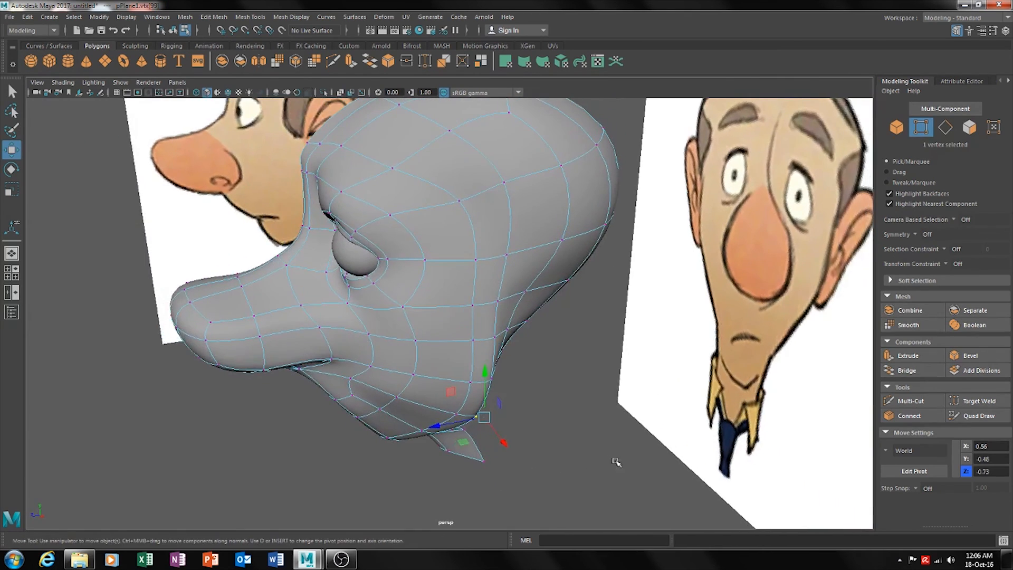
{"action": "middle_click_drag", "start_coordinate": [502, 441], "coordinate": [495, 434]}
{"action": "left_click_drag", "start_coordinate": [546, 440], "coordinate": [460, 441], "text": "alt"}
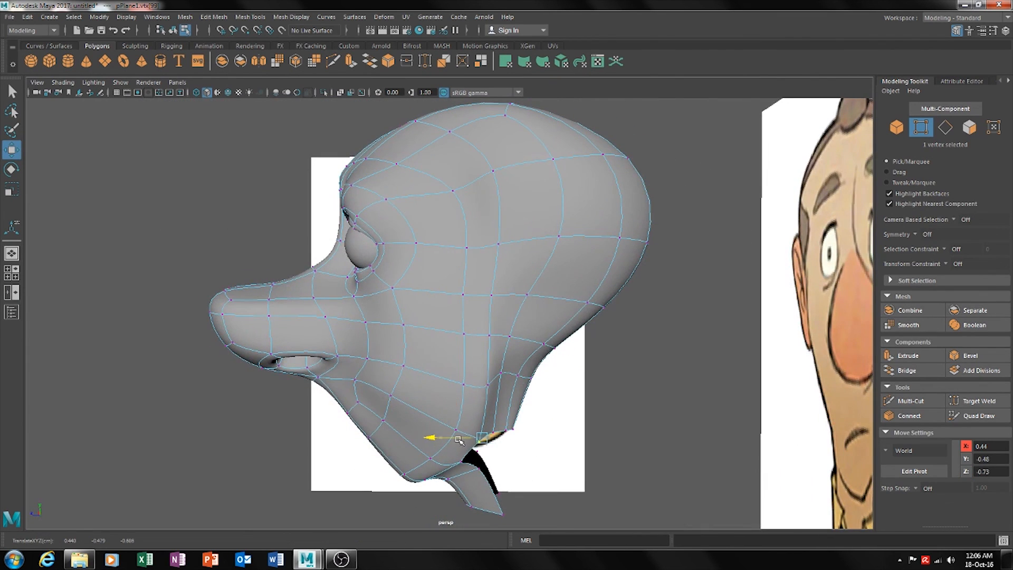
{"action": "left_click", "coordinate": [621, 418]}
{"action": "mouse_move", "coordinate": [555, 441]}
{"action": "left_mouse_down", "text": "alt"}
{"action": "mouse_move", "coordinate": [495, 441]}
{"action": "mouse_move", "coordinate": [689, 459]}
{"action": "mouse_move", "coordinate": [606, 394]}
{"action": "mouse_move", "coordinate": [494, 463]}
{"action": "mouse_move", "coordinate": [545, 482]}
{"action": "mouse_move", "coordinate": [574, 471]}
{"action": "mouse_move", "coordinate": [452, 434]}
{"action": "mouse_move", "coordinate": [480, 402]}
{"action": "mouse_move", "coordinate": [524, 424]}
{"action": "mouse_move", "coordinate": [520, 463]}
{"action": "mouse_move", "coordinate": [565, 464]}
{"action": "mouse_move", "coordinate": [507, 457]}
{"action": "mouse_move", "coordinate": [491, 476]}
{"action": "mouse_move", "coordinate": [547, 493]}
{"action": "mouse_move", "coordinate": [561, 480]}
{"action": "mouse_move", "coordinate": [556, 455]}
{"action": "mouse_move", "coordinate": [572, 449]}
{"action": "left_mouse_up", "text": "alt"}
Extrude the three bottom border edges at the back of the neck downward and rotate the new edges to tilt them
{"action": "left_click", "coordinate": [946, 131]}
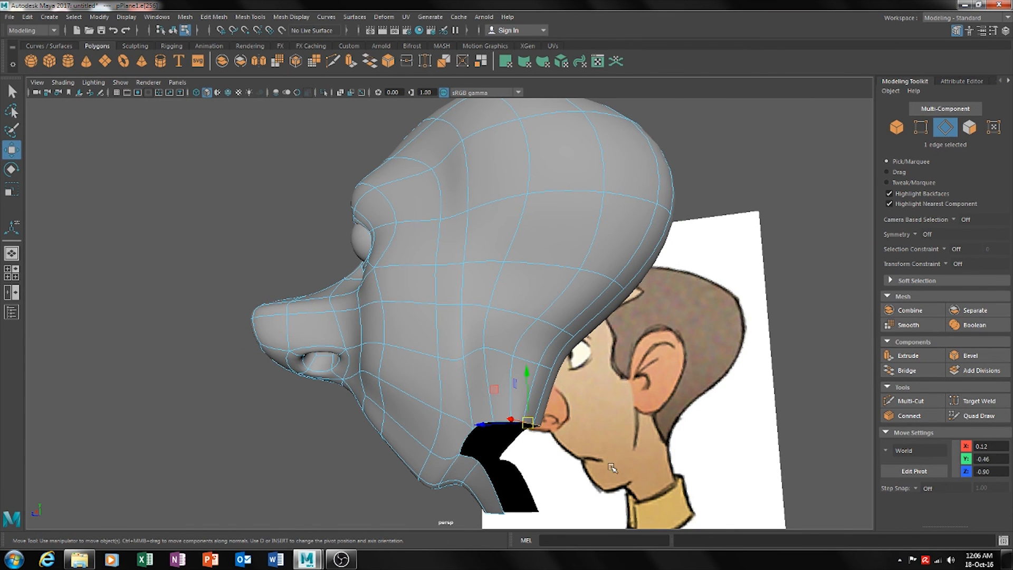
{"action": "middle_click_drag", "start_coordinate": [611, 467], "coordinate": [528, 409], "text": "alt"}
{"action": "scroll", "coordinate": [525, 412], "scroll_direction": "up", "scroll_amount": 5}
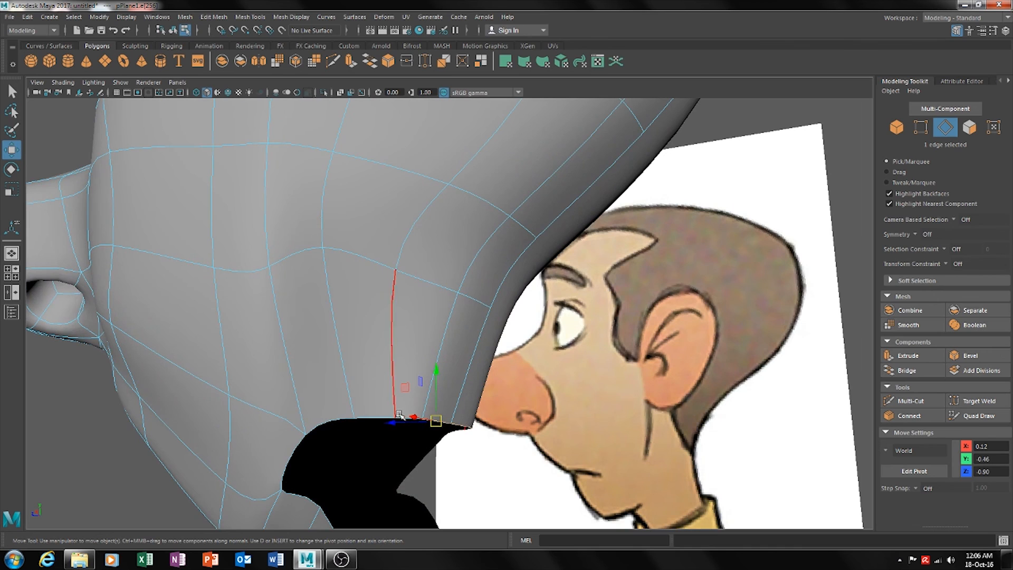
{"action": "left_click", "coordinate": [376, 421]}
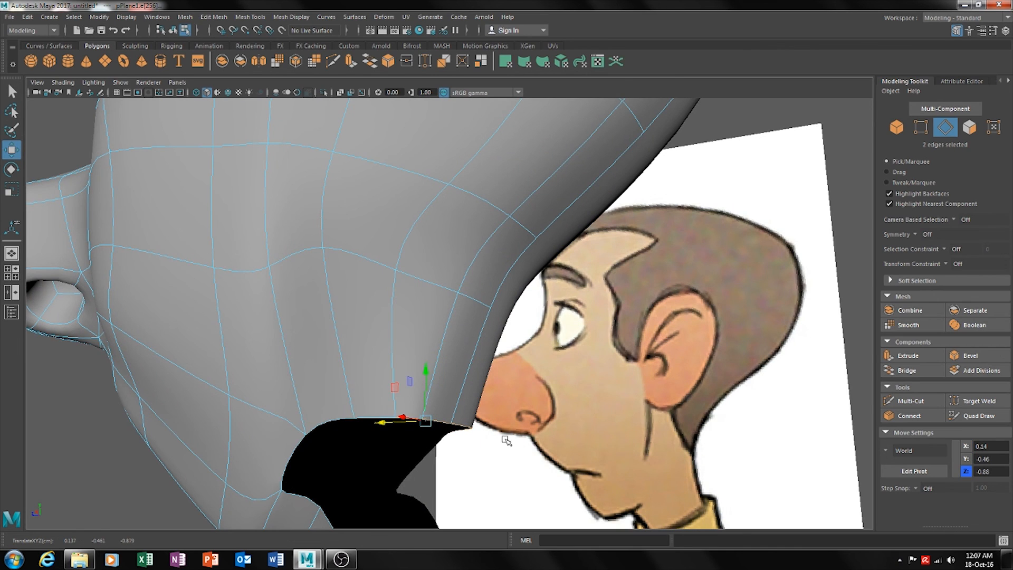
{"action": "left_click", "coordinate": [401, 418]}
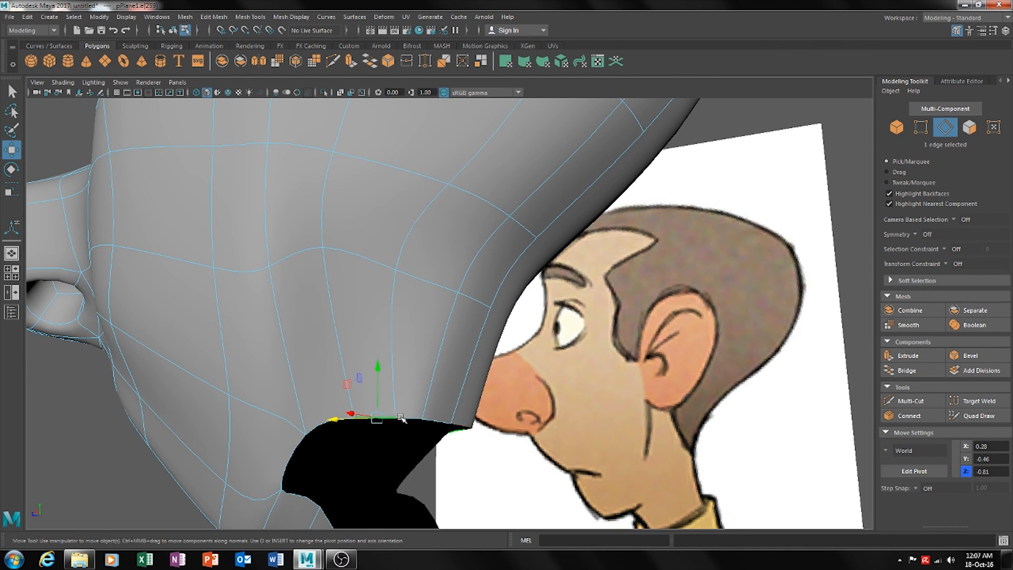
{"action": "left_click_drag", "start_coordinate": [500, 432], "coordinate": [420, 428], "text": "alt"}
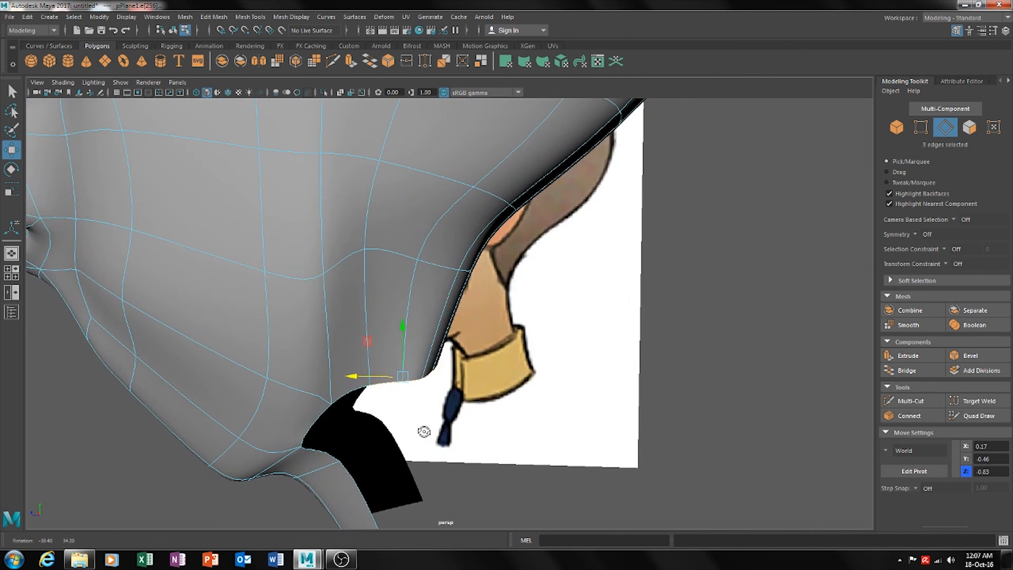
{"action": "key", "text": "ctrl+e"}
{"action": "key", "text": "w"}
{"action": "left_click_drag", "start_coordinate": [401, 354], "coordinate": [395, 440]}
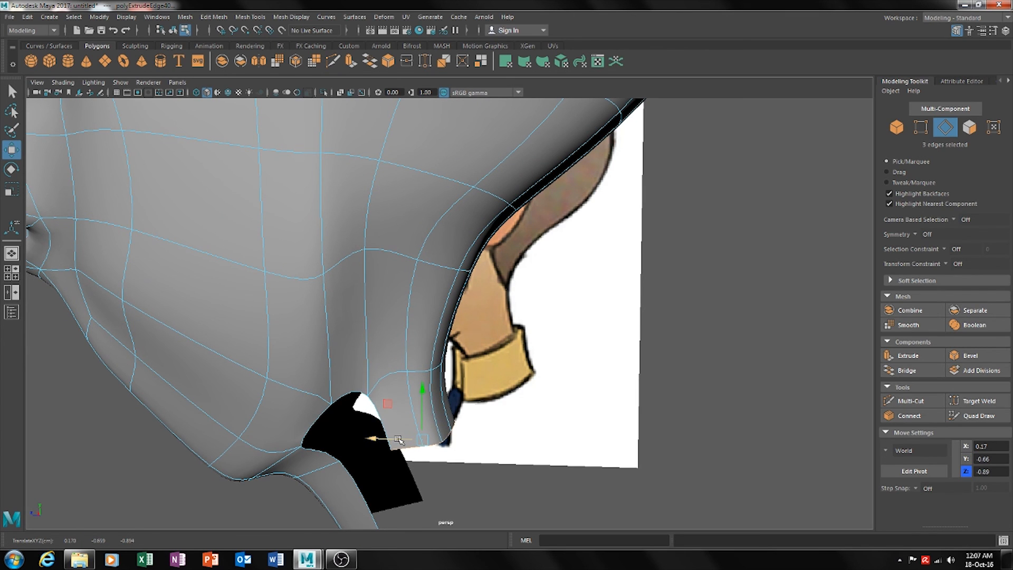
{"action": "key", "text": "e"}
{"action": "left_click_drag", "start_coordinate": [460, 411], "coordinate": [447, 394]}
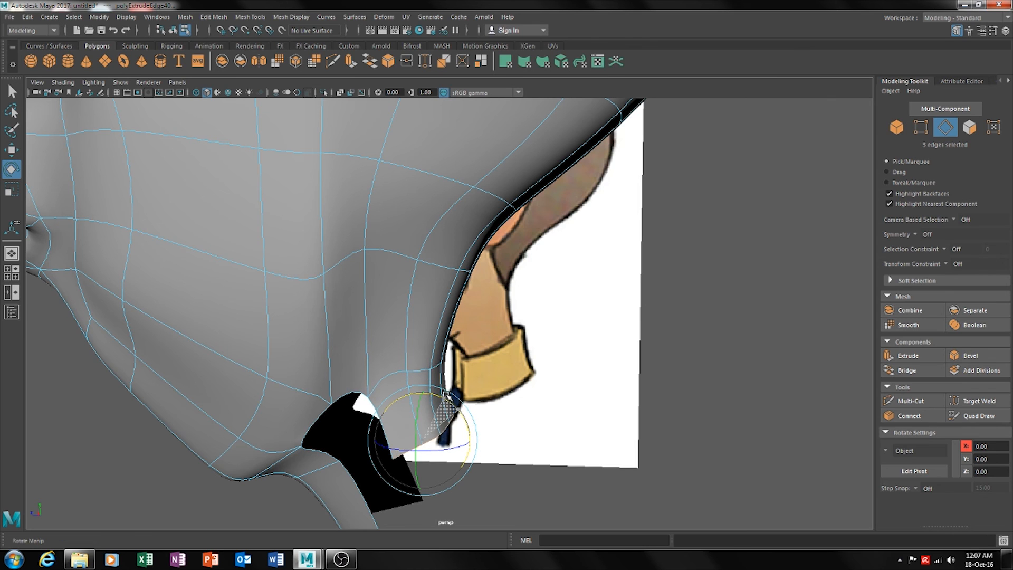
Extrude the same back neck edges a second time farther down, adjust their position, and clear the selection
{"action": "key", "text": "w"}
{"action": "key", "text": "ctrl+e"}
{"action": "key", "text": "w"}
{"action": "left_click_drag", "start_coordinate": [423, 411], "coordinate": [441, 476]}
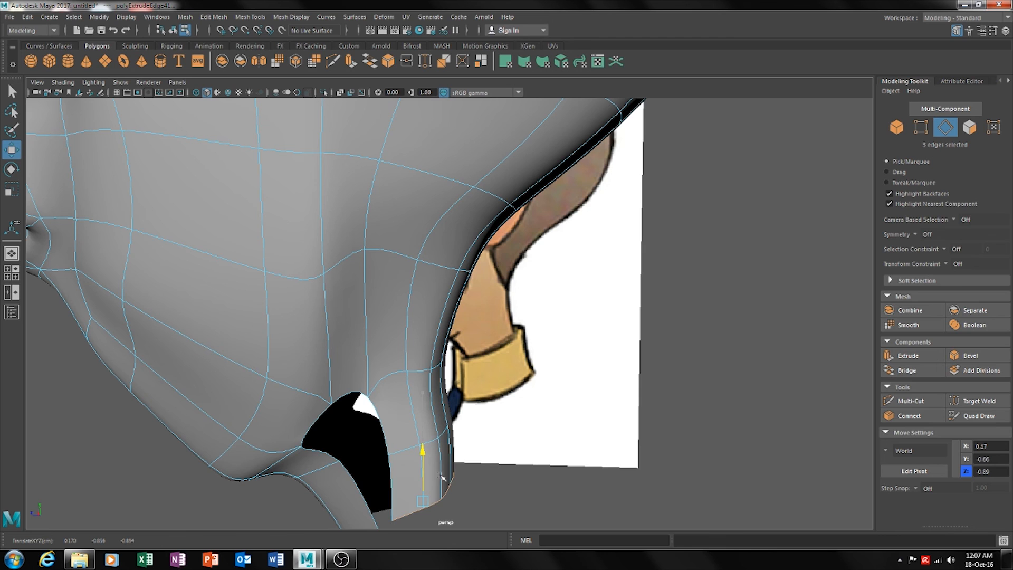
{"action": "left_click_drag", "start_coordinate": [393, 505], "coordinate": [438, 510]}
{"action": "middle_click_drag", "start_coordinate": [522, 474], "coordinate": [442, 422], "text": "alt"}
{"action": "left_click_drag", "start_coordinate": [442, 422], "coordinate": [393, 405], "text": "alt"}
{"action": "left_click", "coordinate": [365, 446]}
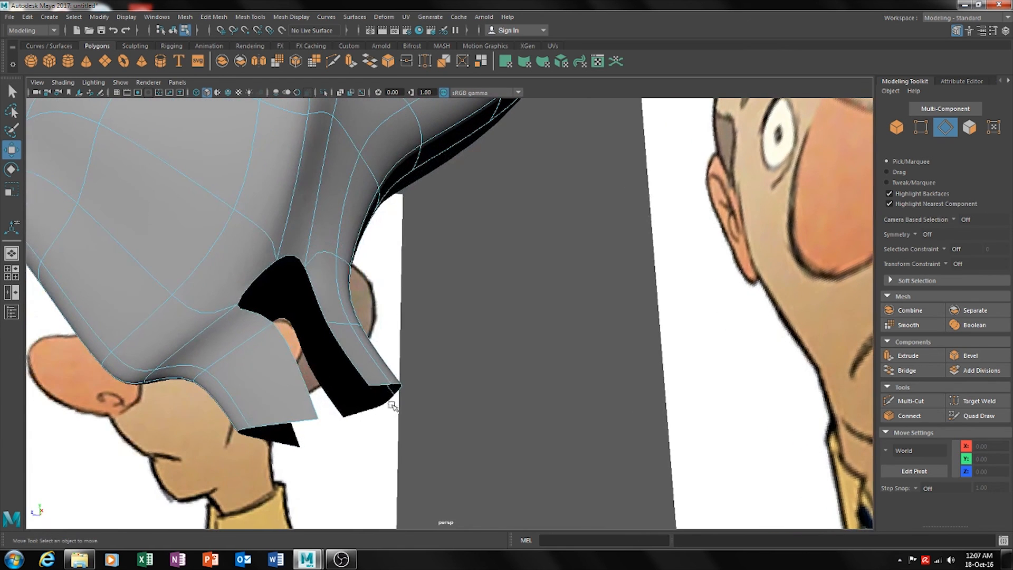
Bridge the jaw's rear border edge to the front neck strip's upper side edge at the top of the neck opening
{"action": "left_click_drag", "start_coordinate": [300, 325], "coordinate": [302, 311], "text": "alt"}
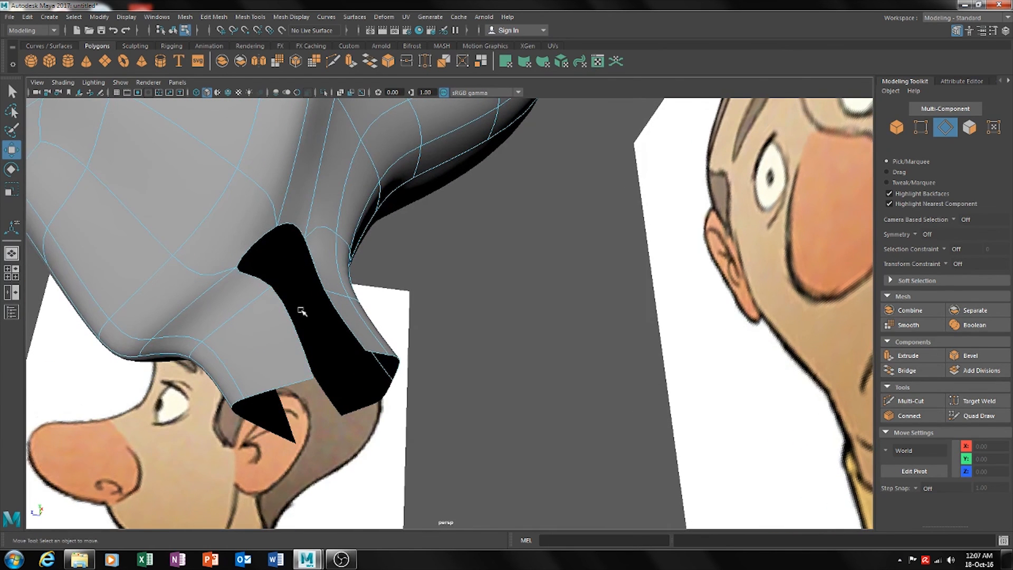
{"action": "left_click", "coordinate": [296, 227]}
{"action": "left_click", "coordinate": [265, 278], "text": "shift"}
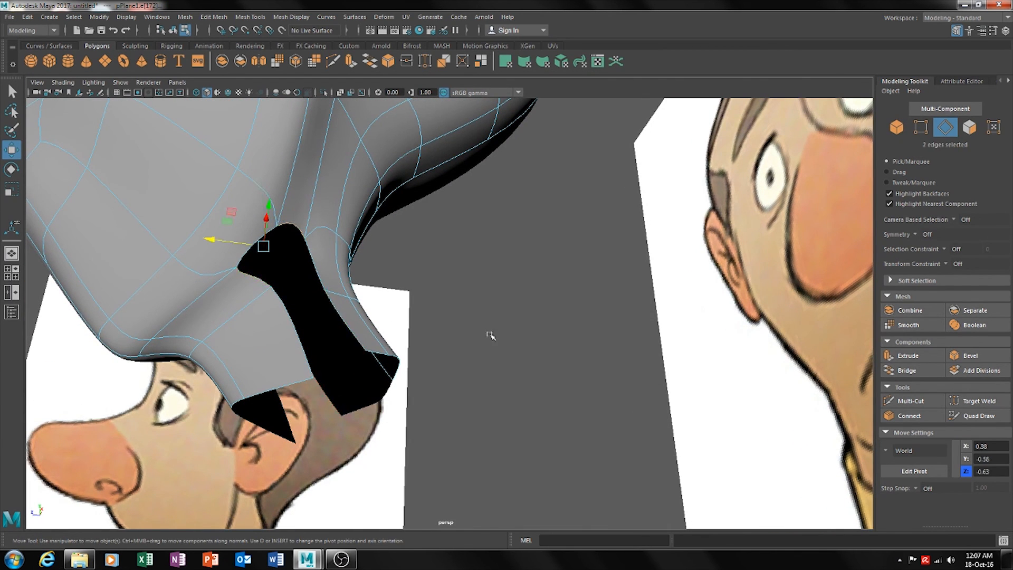
{"action": "left_click", "coordinate": [906, 370]}
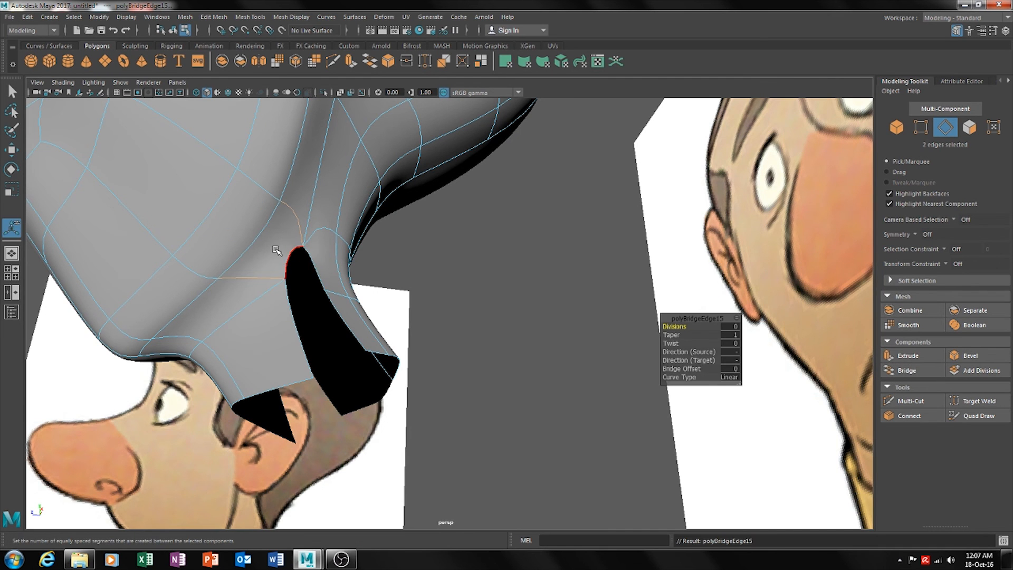
Insert an edge loop across the front neck strip so its side border matches the back strip's segments
{"action": "left_click", "coordinate": [312, 268]}
{"action": "left_click_drag", "start_coordinate": [442, 323], "coordinate": [454, 341], "text": "alt"}
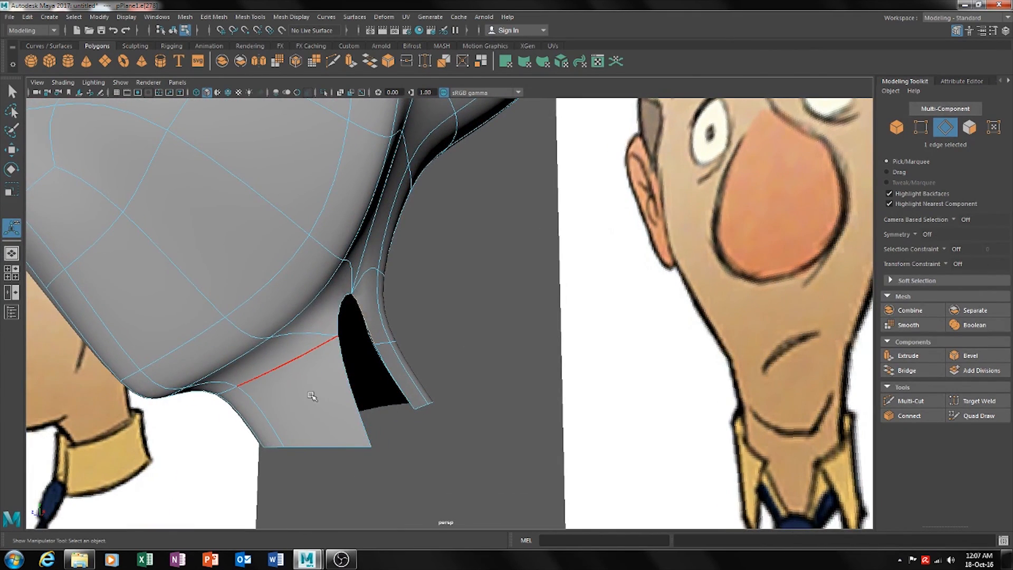
{"action": "left_click", "coordinate": [333, 399]}
{"action": "key", "text": "w"}
{"action": "left_click", "coordinate": [351, 394]}
{"action": "double_click", "coordinate": [270, 424], "text": "shift"}
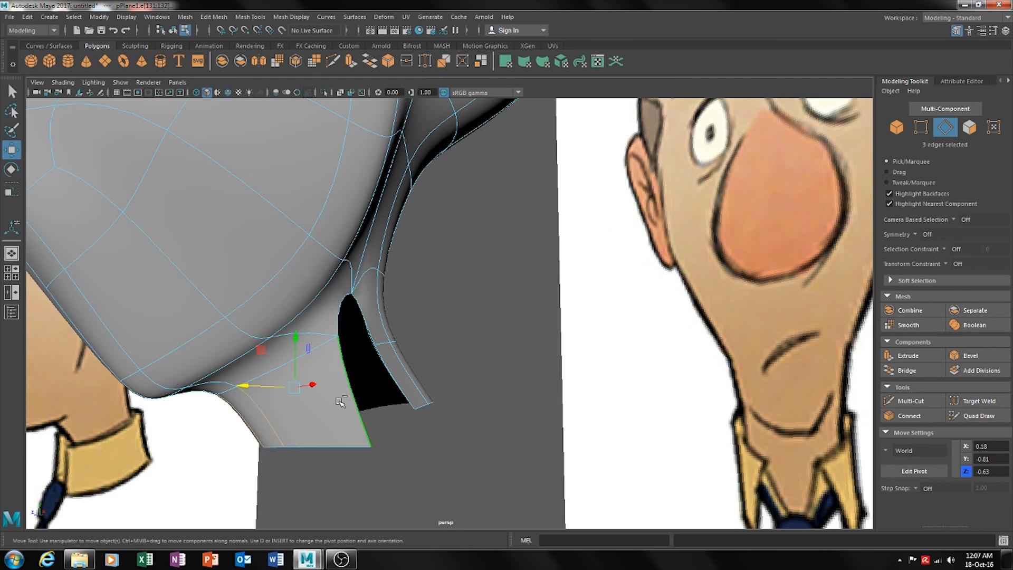
{"action": "right_click_drag", "start_coordinate": [339, 401], "coordinate": [349, 452], "text": "shift"}
{"action": "left_click_drag", "start_coordinate": [348, 376], "coordinate": [347, 370]}
{"action": "mouse_move", "coordinate": [395, 411]}
{"action": "left_mouse_down", "text": "alt"}
{"action": "mouse_move", "coordinate": [371, 415]}
{"action": "mouse_move", "coordinate": [381, 413]}
{"action": "left_mouse_up", "text": "alt"}
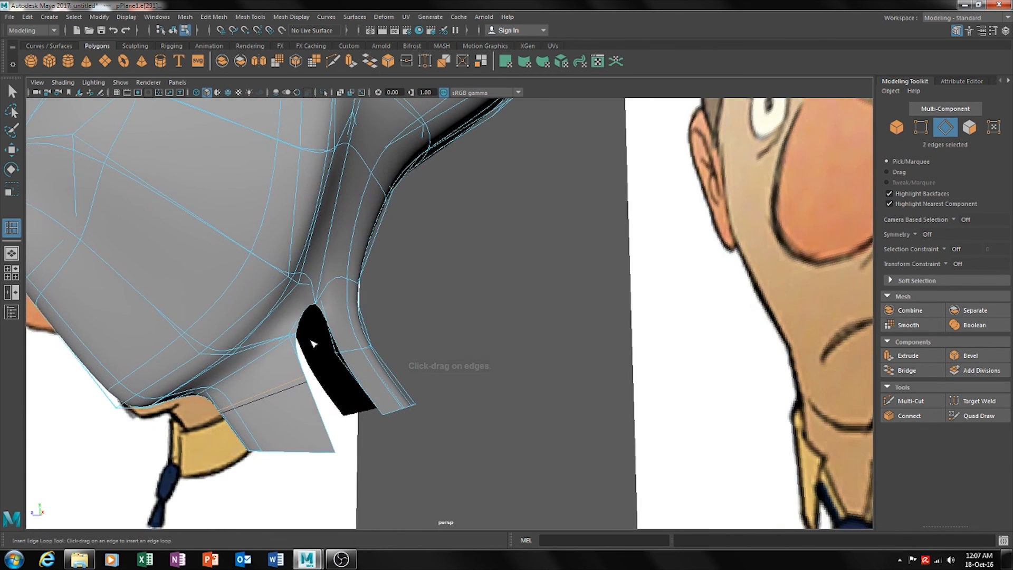
{"action": "key", "text": "w"}
Bridge the two facing edge pairs between the front and back neck strips to close the side of the neck
{"action": "mouse_move", "coordinate": [420, 322]}
{"action": "left_mouse_down", "text": "alt"}
{"action": "mouse_move", "coordinate": [407, 324]}
{"action": "mouse_move", "coordinate": [408, 337]}
{"action": "left_mouse_up", "text": "alt"}
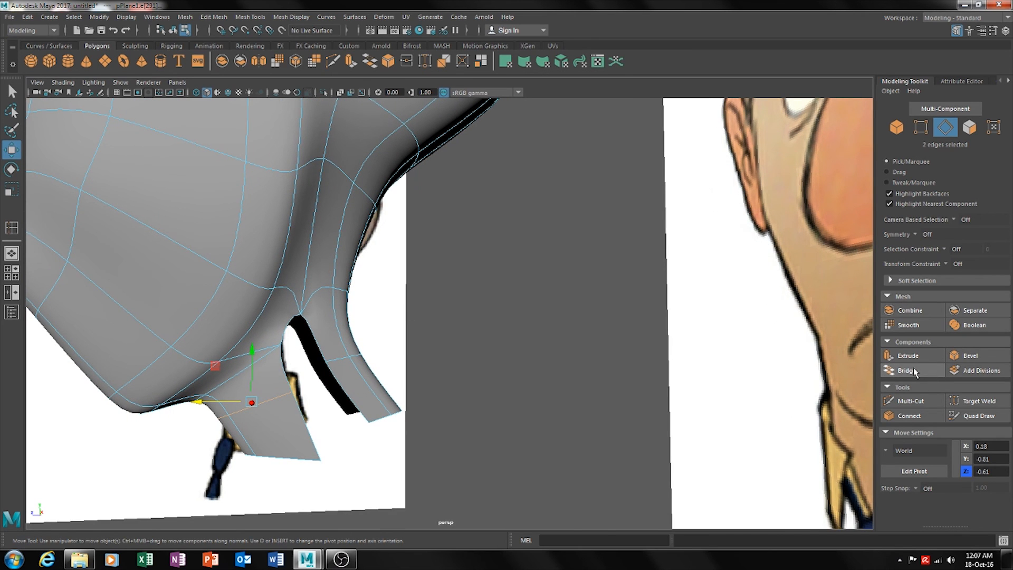
{"action": "left_click", "coordinate": [297, 350]}
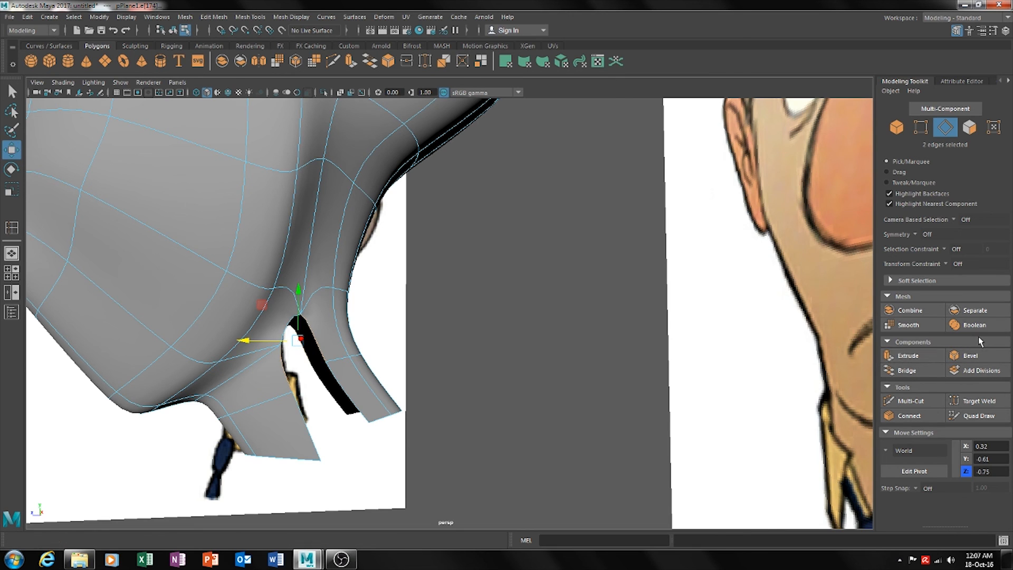
{"action": "left_click", "coordinate": [907, 371]}
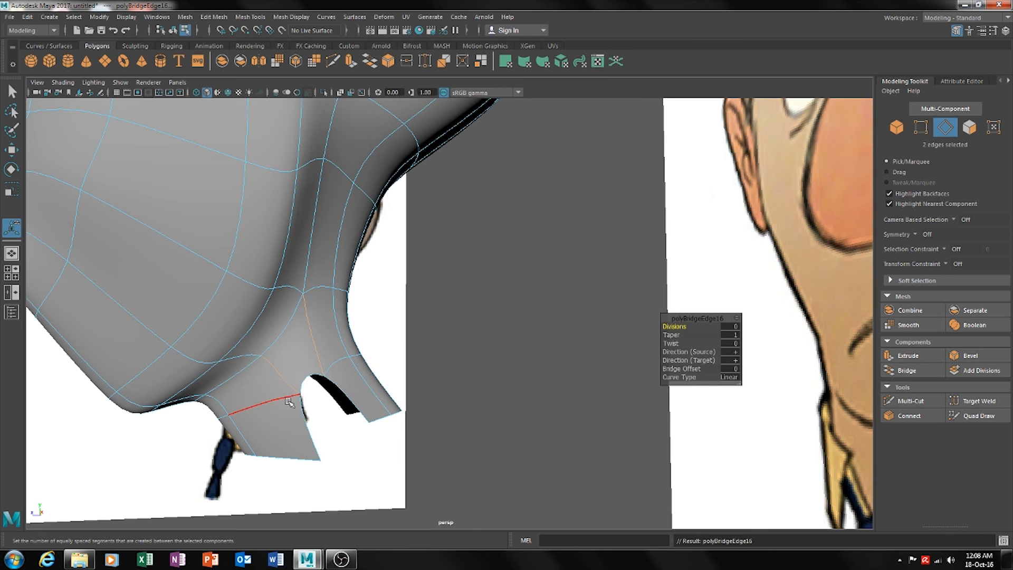
{"action": "left_click", "coordinate": [342, 392]}
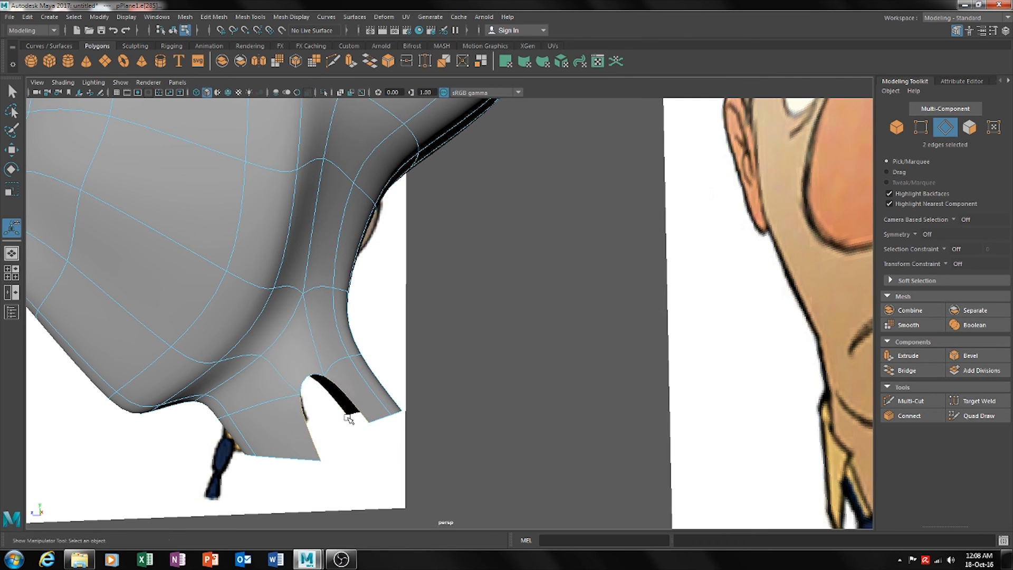
{"action": "key", "text": "g"}
{"action": "left_click", "coordinate": [478, 412]}
Return to object mode and examine the closed head's overall shape from the side and above
{"action": "left_click_drag", "start_coordinate": [476, 412], "coordinate": [357, 390], "text": "alt"}
{"action": "scroll", "coordinate": [459, 388], "scroll_direction": "down", "scroll_amount": 5}
{"action": "scroll", "coordinate": [506, 405], "scroll_direction": "down", "scroll_amount": 5}
{"action": "right_click", "coordinate": [369, 320]}
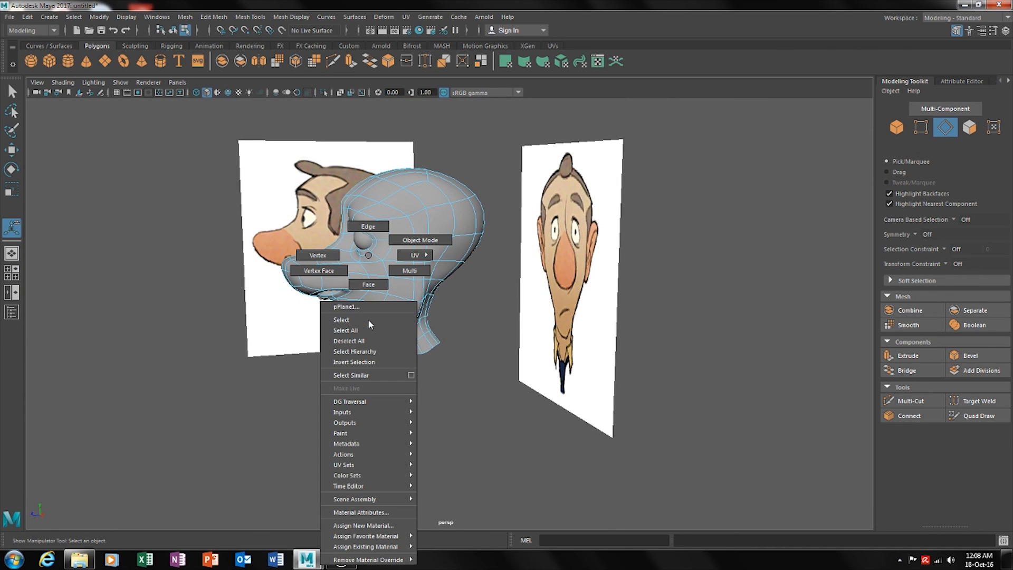
{"action": "left_click", "coordinate": [420, 240]}
{"action": "left_click_drag", "start_coordinate": [459, 332], "coordinate": [491, 439], "text": "alt"}
{"action": "scroll", "coordinate": [493, 443], "scroll_direction": "up", "scroll_amount": 5}
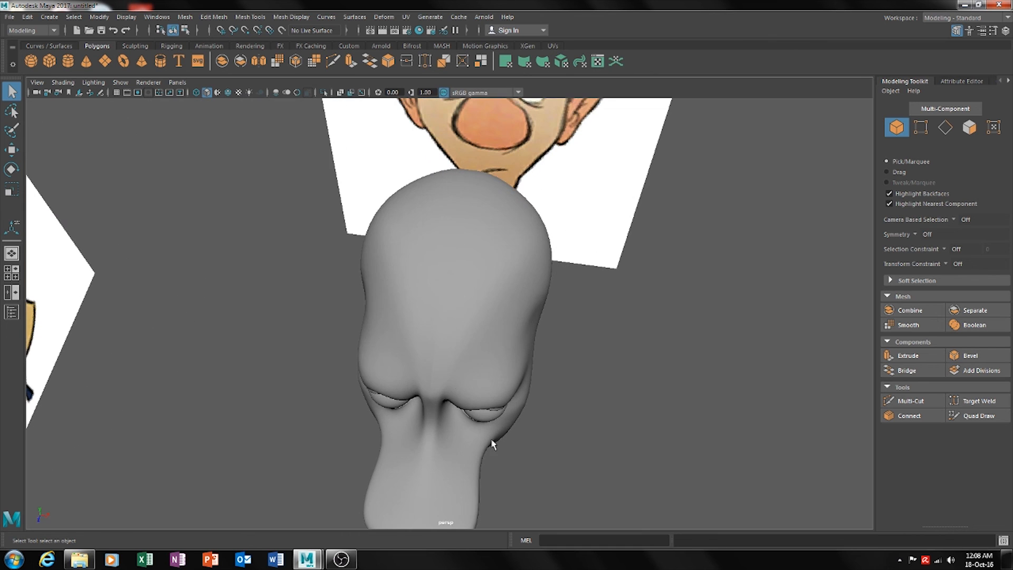
{"action": "left_click", "coordinate": [453, 365]}
{"action": "left_click_drag", "start_coordinate": [456, 394], "coordinate": [438, 417], "text": "alt"}
Switch to vertex editing and pull the forehead vertex above the eyebrow forward to build up the brow
{"action": "left_click", "coordinate": [920, 127]}
{"action": "left_click_drag", "start_coordinate": [559, 412], "coordinate": [466, 369], "text": "alt"}
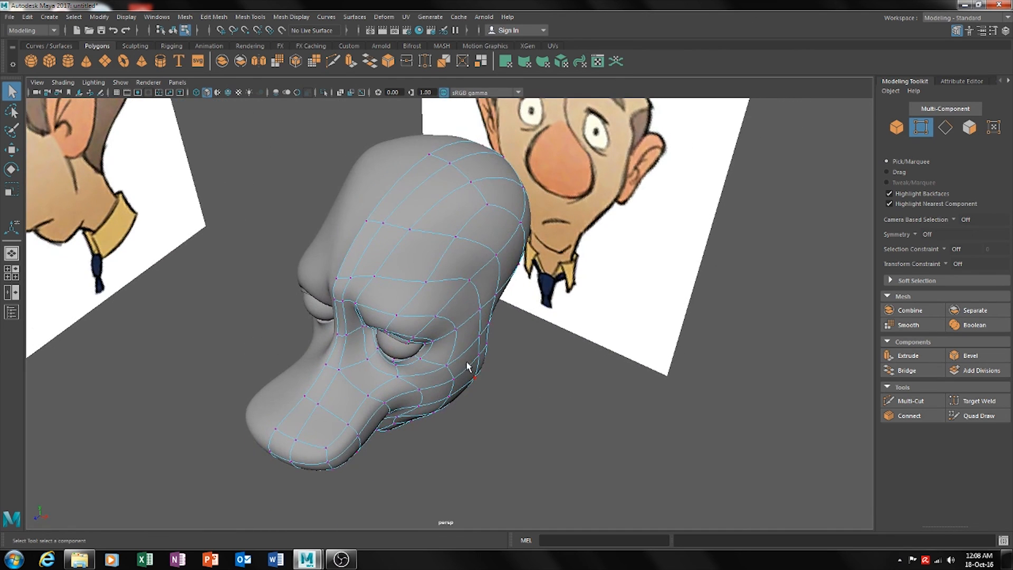
{"action": "middle_click_drag", "start_coordinate": [458, 348], "coordinate": [549, 370], "text": "alt"}
{"action": "scroll", "coordinate": [549, 369], "scroll_direction": "up", "scroll_amount": 2}
{"action": "left_click", "coordinate": [512, 314]}
{"action": "key", "text": "w"}
{"action": "left_click_drag", "start_coordinate": [529, 345], "coordinate": [693, 388], "text": "alt"}
{"action": "left_click_drag", "start_coordinate": [693, 388], "coordinate": [544, 298], "text": "alt"}
{"action": "left_click_drag", "start_coordinate": [542, 241], "coordinate": [521, 253]}
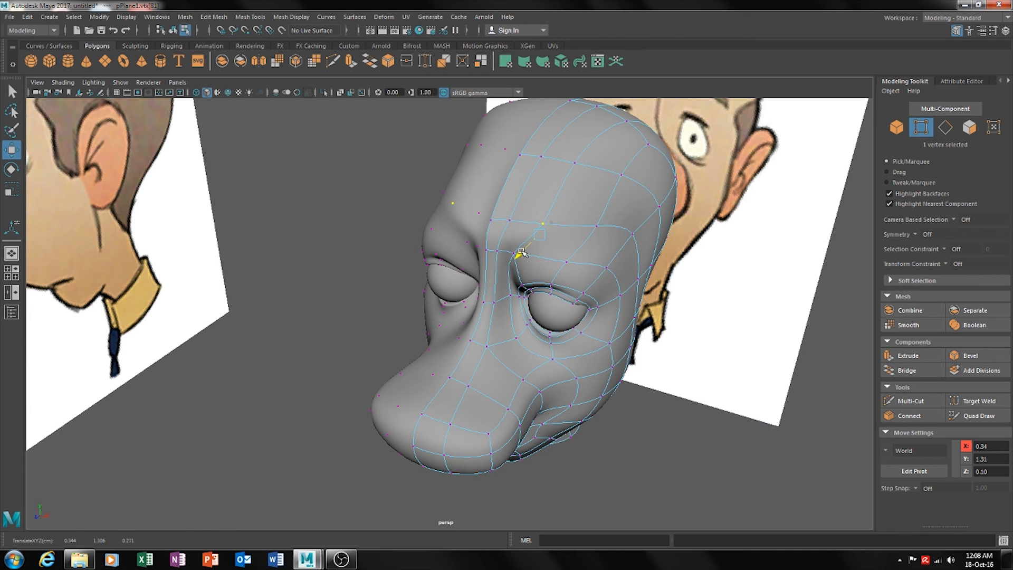
{"action": "left_click_drag", "start_coordinate": [545, 239], "coordinate": [545, 239]}
Move the temple vertex beside the eye outward to widen the side of the head, and clear the selection
{"action": "left_click_drag", "start_coordinate": [542, 296], "coordinate": [547, 326], "text": "alt"}
{"action": "left_click", "coordinate": [583, 276]}
{"action": "left_click_drag", "start_coordinate": [460, 346], "coordinate": [627, 394]}
{"action": "left_click", "coordinate": [626, 394]}
{"action": "left_click_drag", "start_coordinate": [493, 410], "coordinate": [552, 334], "text": "alt"}
{"action": "left_click", "coordinate": [599, 248]}
{"action": "left_click_drag", "start_coordinate": [599, 248], "coordinate": [719, 227]}
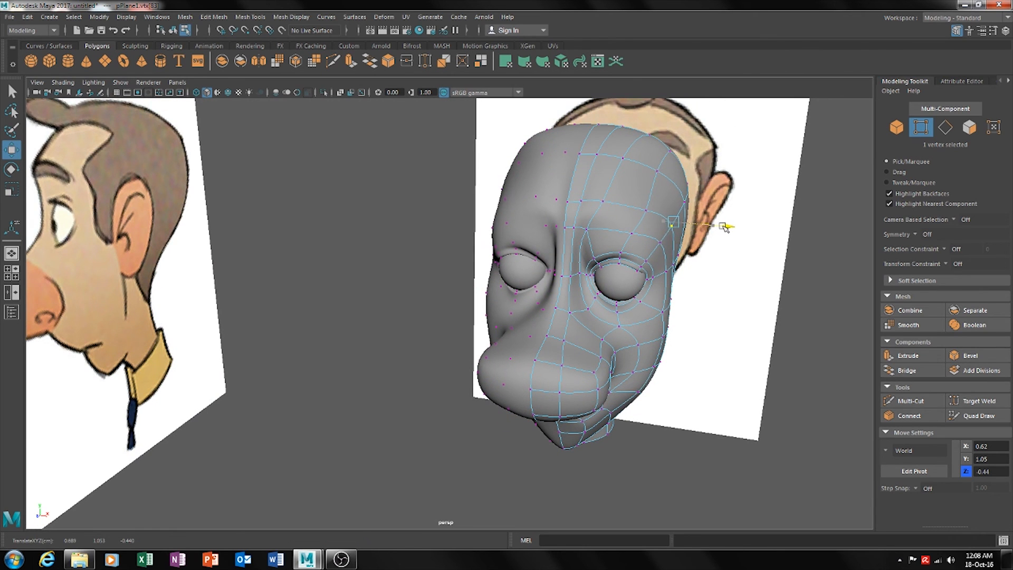
{"action": "left_click_drag", "start_coordinate": [716, 227], "coordinate": [717, 227]}
{"action": "left_click", "coordinate": [813, 280]}
Return to object mode and compare the head with both reference images from the front and side
{"action": "left_click_drag", "start_coordinate": [692, 393], "coordinate": [727, 365], "text": "alt"}
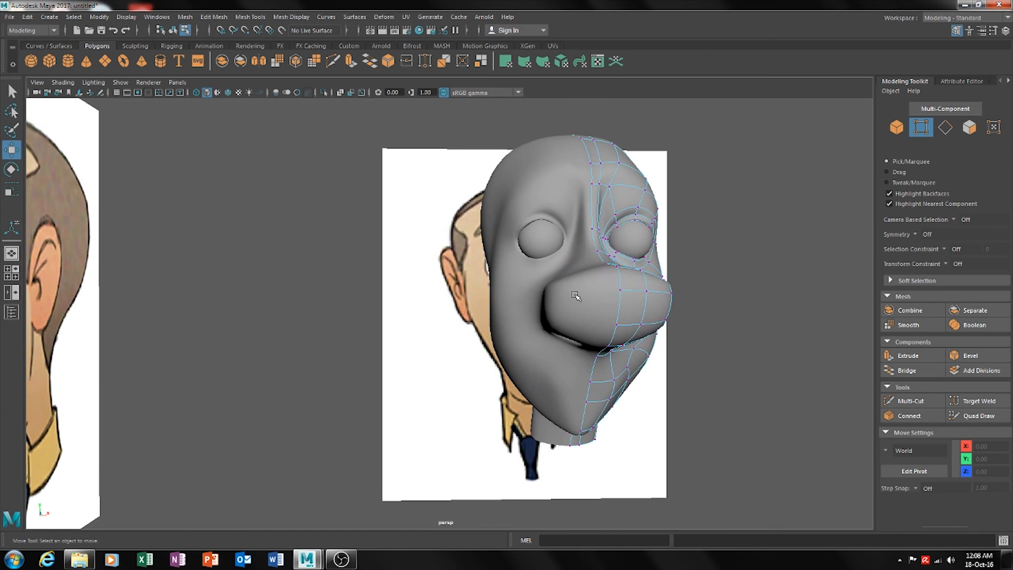
{"action": "right_click_drag", "start_coordinate": [630, 255], "coordinate": [631, 297]}
{"action": "right_click_drag", "start_coordinate": [705, 237], "coordinate": [706, 238]}
{"action": "left_click_drag", "start_coordinate": [730, 274], "coordinate": [486, 430], "text": "alt"}
{"action": "left_click", "coordinate": [528, 365]}
{"action": "left_click", "coordinate": [667, 396]}
{"action": "left_click", "coordinate": [520, 238]}
{"action": "left_click_drag", "start_coordinate": [521, 238], "coordinate": [515, 257], "text": "alt"}
{"action": "left_click", "coordinate": [557, 194]}
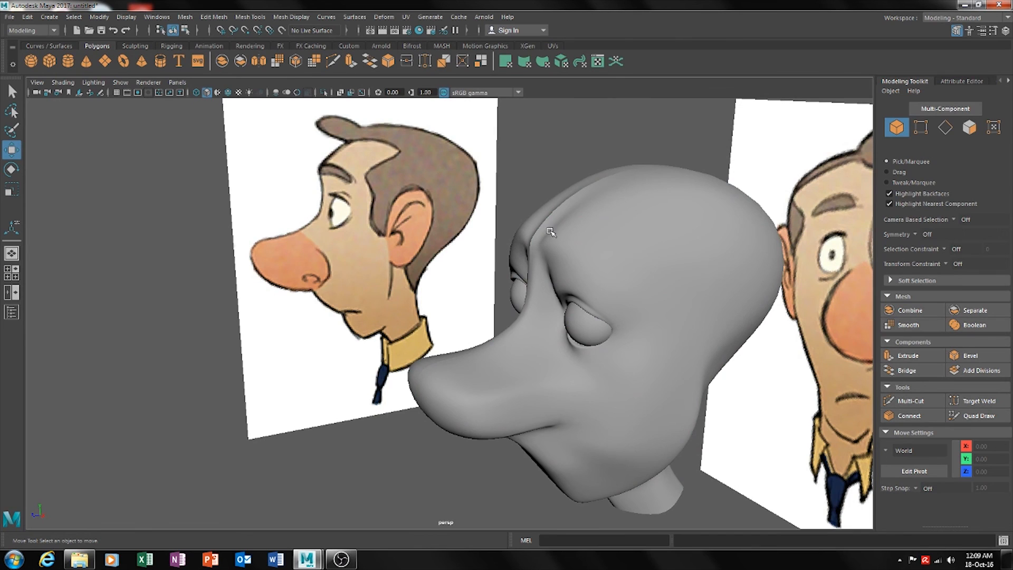
{"action": "left_click_drag", "start_coordinate": [573, 291], "coordinate": [658, 292], "text": "alt"}
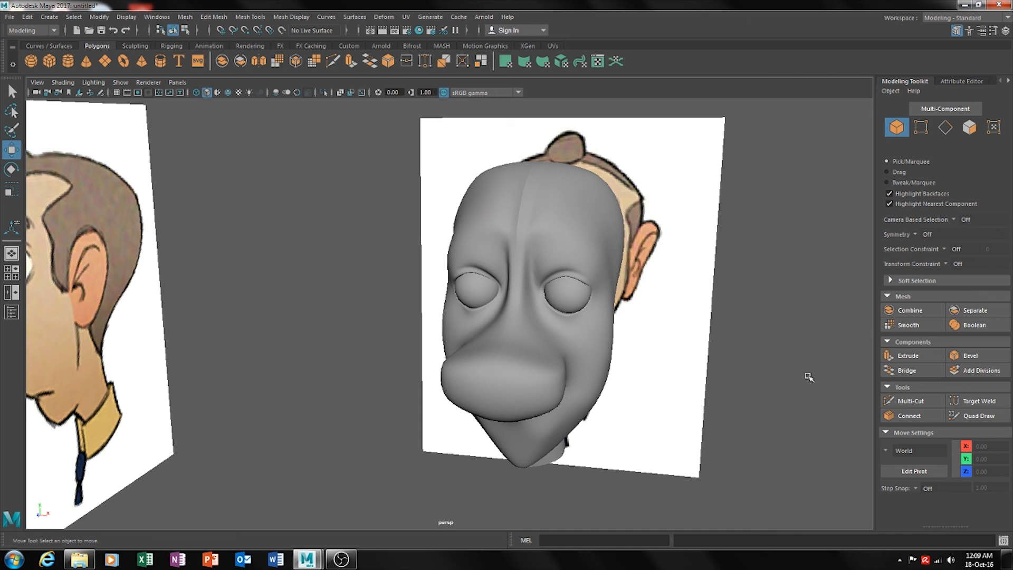
{"action": "mouse_move", "coordinate": [796, 389]}
{"action": "left_mouse_down", "text": "alt"}
{"action": "mouse_move", "coordinate": [498, 377]}
{"action": "mouse_move", "coordinate": [649, 389]}
{"action": "mouse_move", "coordinate": [604, 375]}
{"action": "mouse_move", "coordinate": [461, 383]}
{"action": "mouse_move", "coordinate": [617, 375]}
{"action": "mouse_move", "coordinate": [522, 387]}
{"action": "mouse_move", "coordinate": [663, 385]}
{"action": "mouse_move", "coordinate": [483, 401]}
{"action": "mouse_move", "coordinate": [530, 385]}
{"action": "mouse_move", "coordinate": [634, 395]}
{"action": "mouse_move", "coordinate": [544, 432]}
{"action": "mouse_move", "coordinate": [490, 366]}
{"action": "mouse_move", "coordinate": [461, 429]}
{"action": "mouse_move", "coordinate": [549, 420]}
{"action": "mouse_move", "coordinate": [708, 427]}
{"action": "mouse_move", "coordinate": [489, 437]}
{"action": "mouse_move", "coordinate": [548, 432]}
{"action": "left_mouse_up", "text": "alt"}
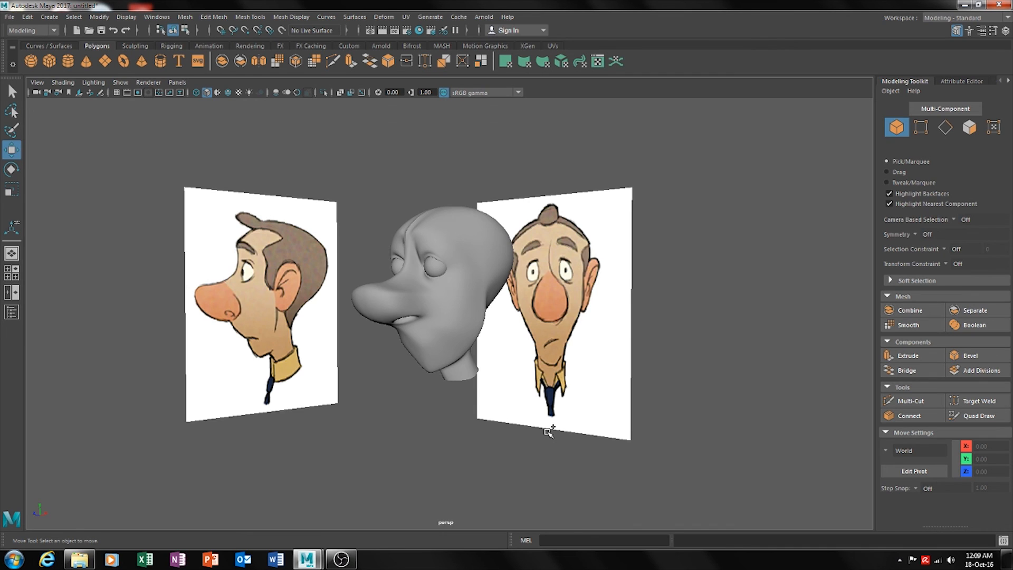
Save the scene as a Maya Binary file named Organic Head_Pt1
{"action": "key", "text": "ctrl+s"}
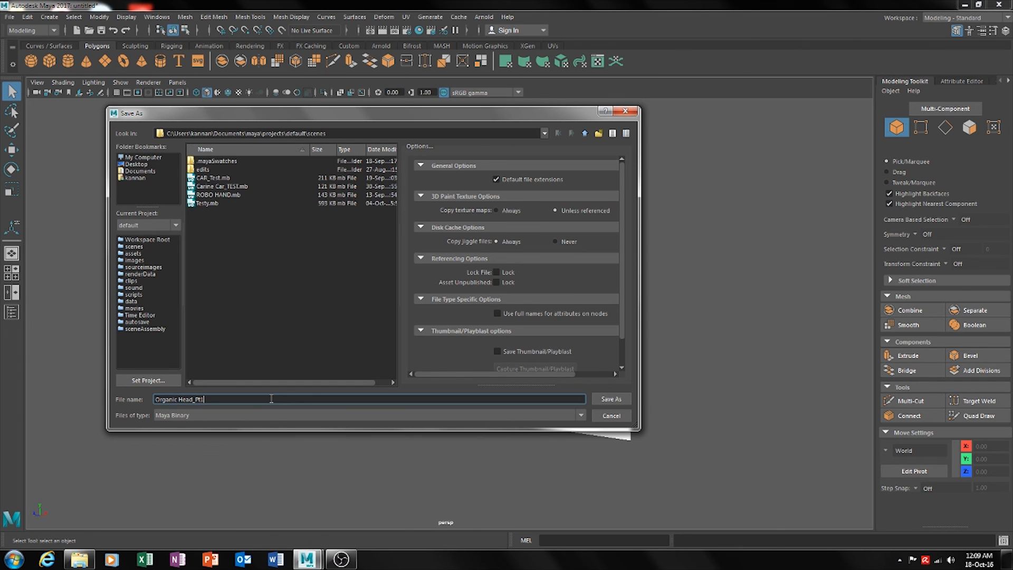
{"action": "key", "text": "Return"}
{"action": "key", "text": "w"}
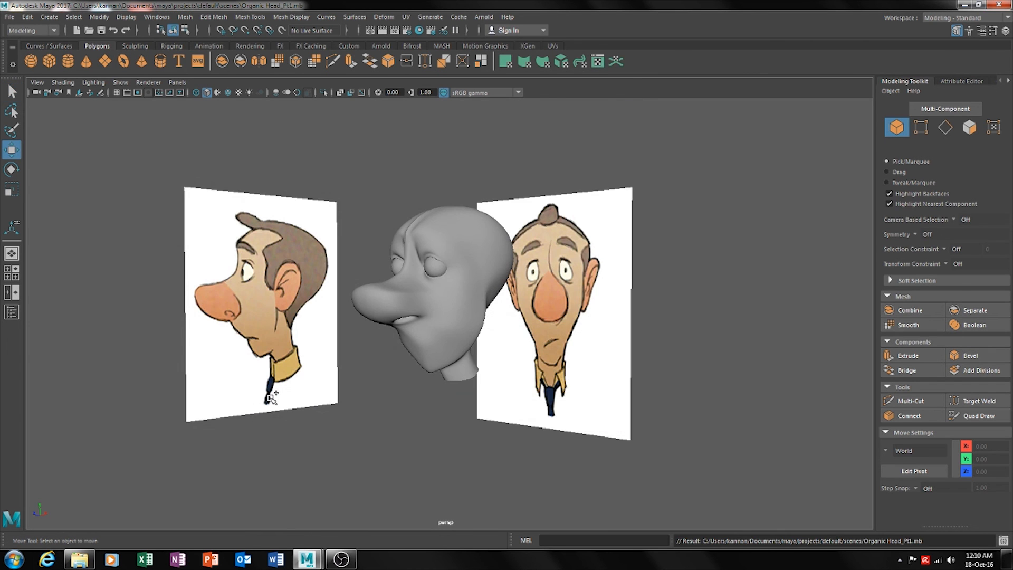
Delete the construction history of both head halves and both eyeballs, and clear the selection
{"action": "left_click_drag", "start_coordinate": [380, 380], "coordinate": [419, 392], "text": "alt"}
{"action": "left_click", "coordinate": [491, 290]}
{"action": "left_click_drag", "start_coordinate": [431, 190], "coordinate": [490, 328]}
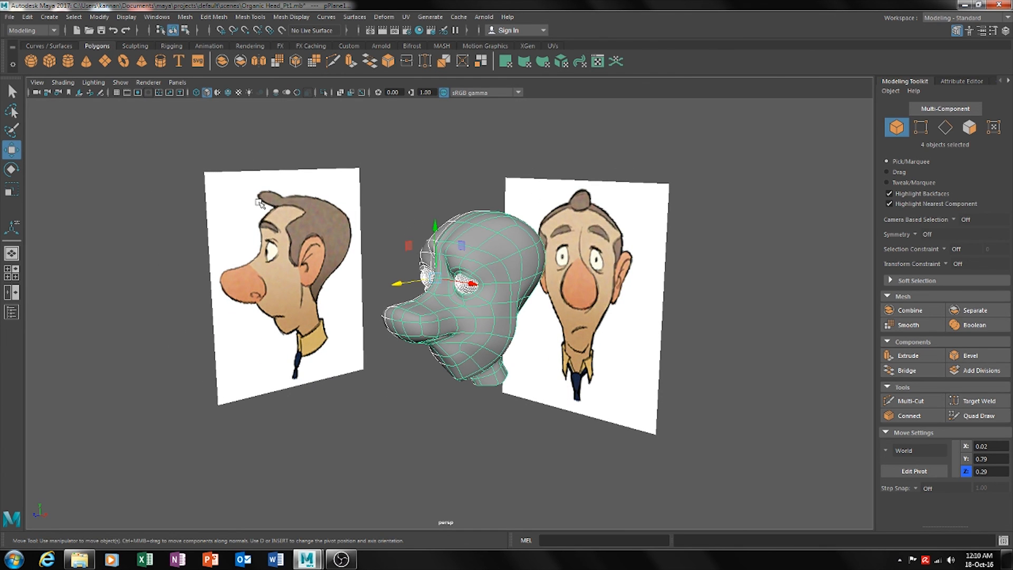
{"action": "left_click", "coordinate": [27, 17]}
{"action": "mouse_move", "coordinate": [86, 139]}
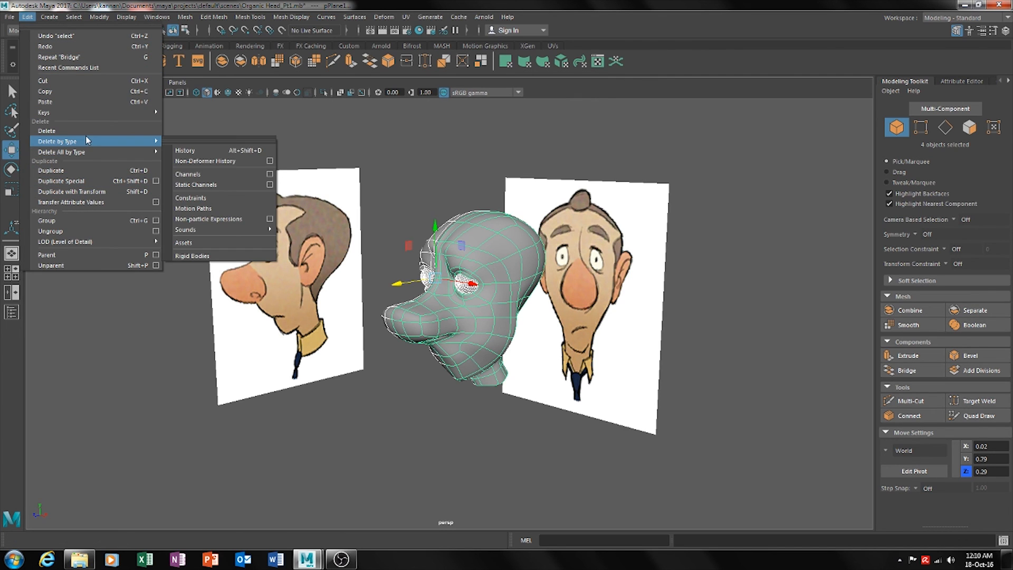
{"action": "left_click", "coordinate": [257, 150]}
{"action": "left_click", "coordinate": [390, 140]}
Save the scene again under its current file name
{"action": "middle_click_drag", "start_coordinate": [600, 294], "coordinate": [512, 288], "text": "alt"}
{"action": "scroll", "coordinate": [504, 286], "scroll_direction": "down", "scroll_amount": 3}
{"action": "mouse_move", "coordinate": [497, 285]}
{"action": "left_mouse_down", "text": "alt"}
{"action": "mouse_move", "coordinate": [415, 296]}
{"action": "mouse_move", "coordinate": [491, 278]}
{"action": "left_mouse_up", "text": "alt"}
{"action": "key", "text": "ctrl+s"}
{"action": "left_click_drag", "start_coordinate": [422, 317], "coordinate": [470, 359], "text": "alt"}
{"action": "scroll", "coordinate": [566, 363], "scroll_direction": "up", "scroll_amount": 3}
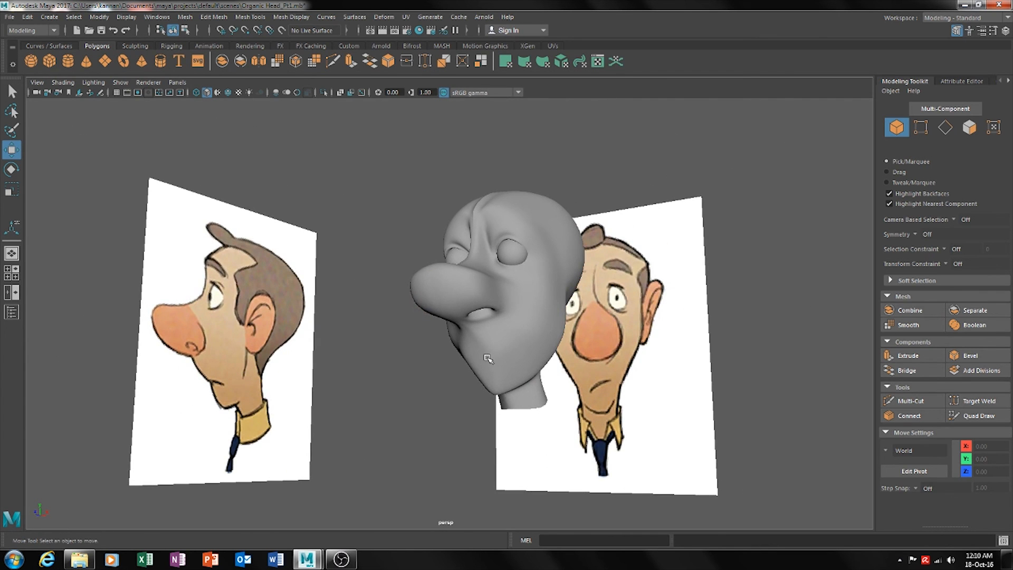
{"action": "left_click_drag", "start_coordinate": [581, 377], "coordinate": [593, 378], "text": "alt"}
{"action": "left_click_drag", "start_coordinate": [516, 351], "coordinate": [525, 350], "text": "alt"}
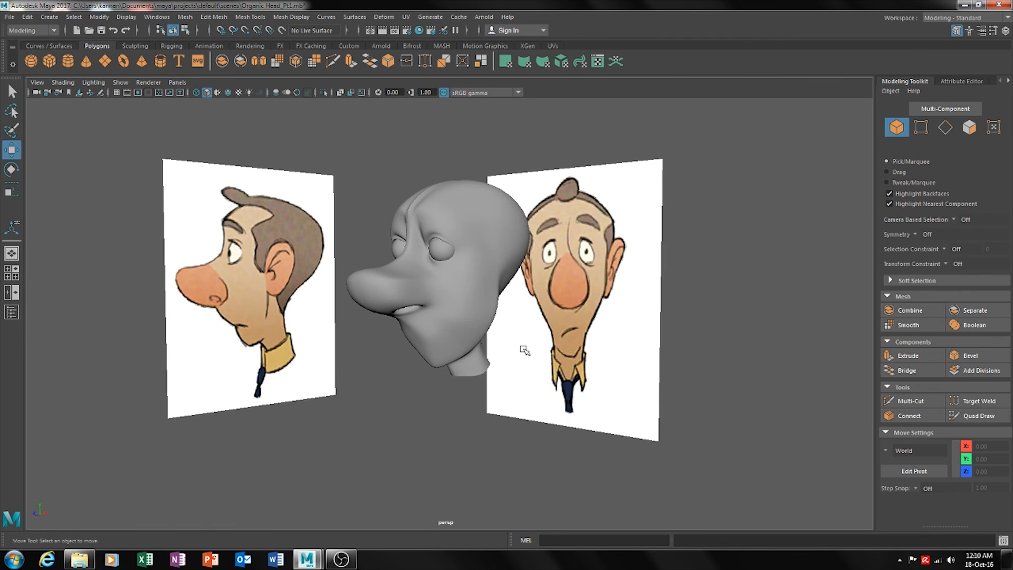